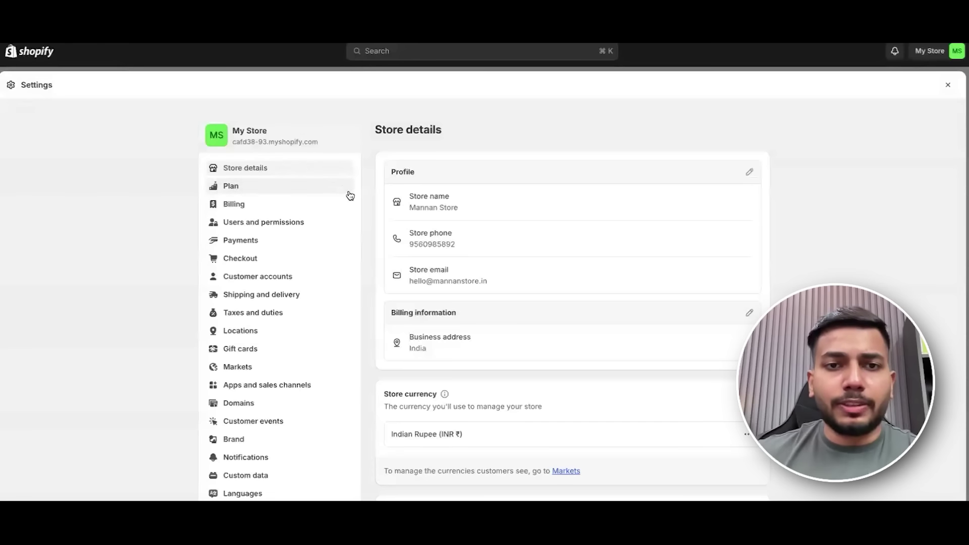
Look over the store's Plan and Billing settings pages.
click(256, 187)
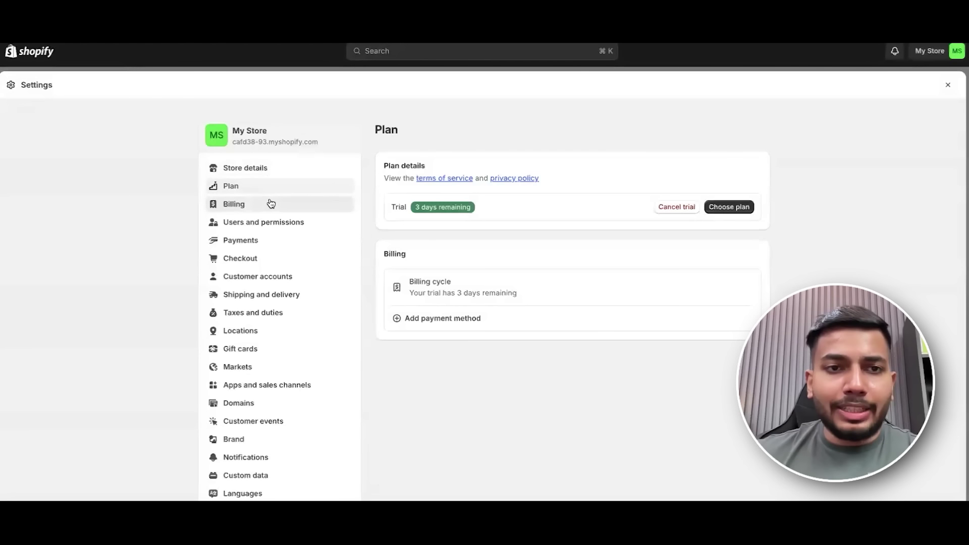
click(272, 204)
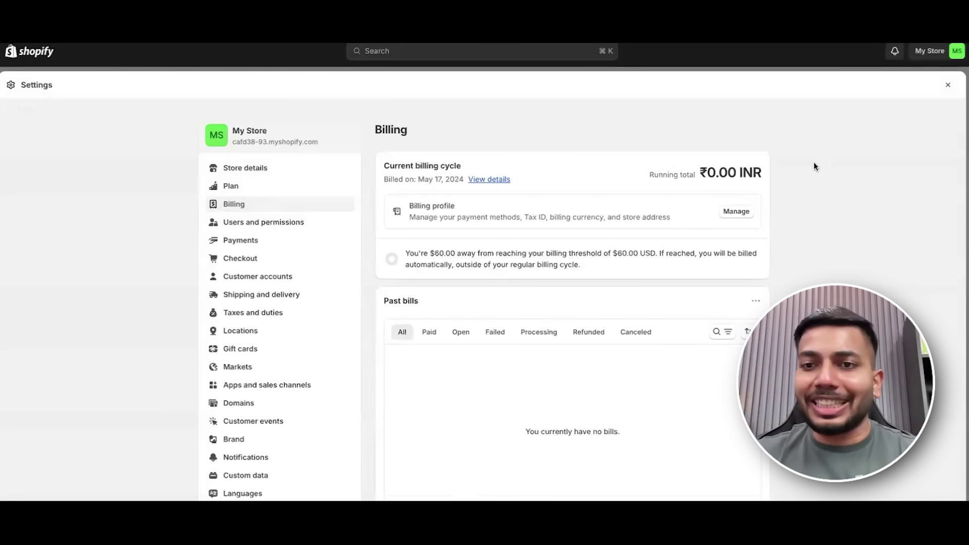
scroll(555, 252, down, 3)
scroll(505, 233, up, 3)
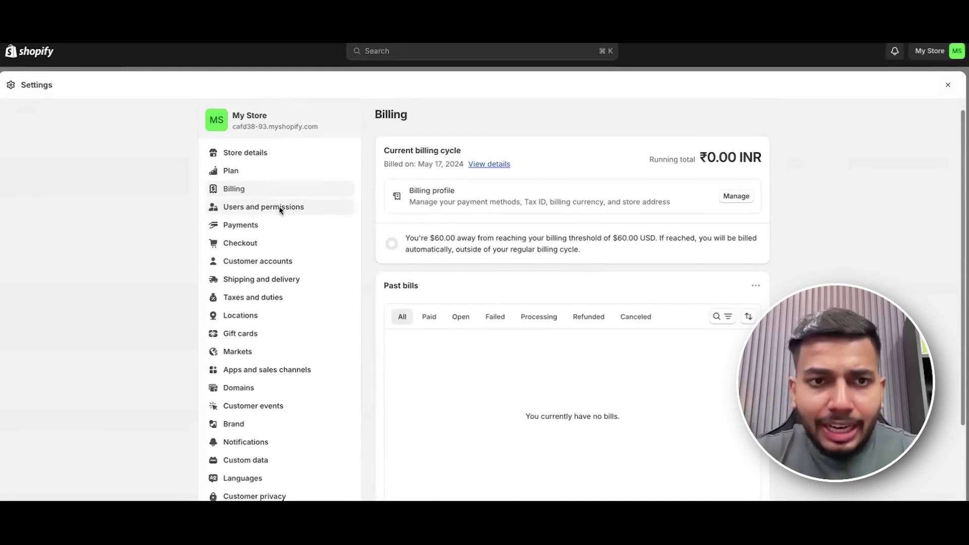
Glance at Users and permissions, then scroll back through the Billing settings.
click(280, 207)
scroll(290, 204, down, 2)
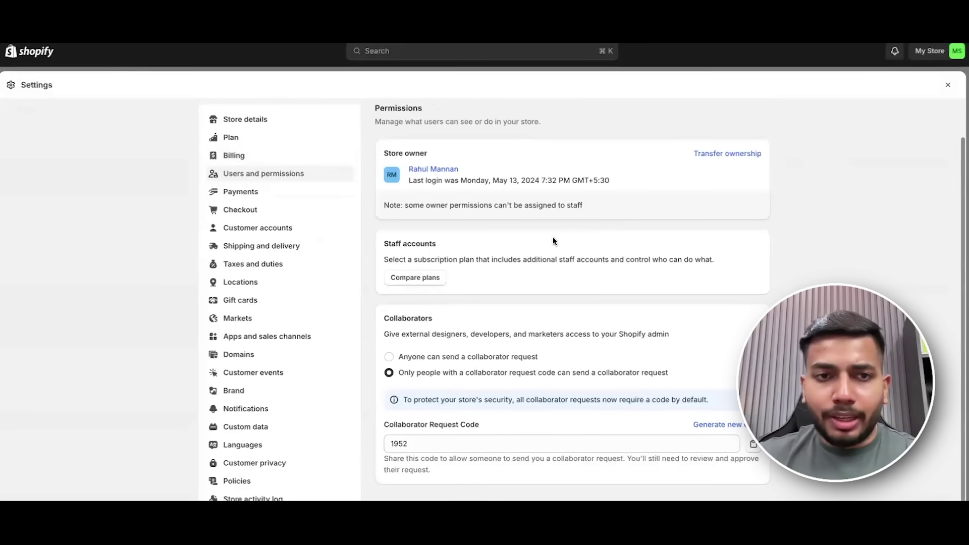
click(257, 160)
scroll(653, 319, down, 2)
scroll(653, 319, down, 1)
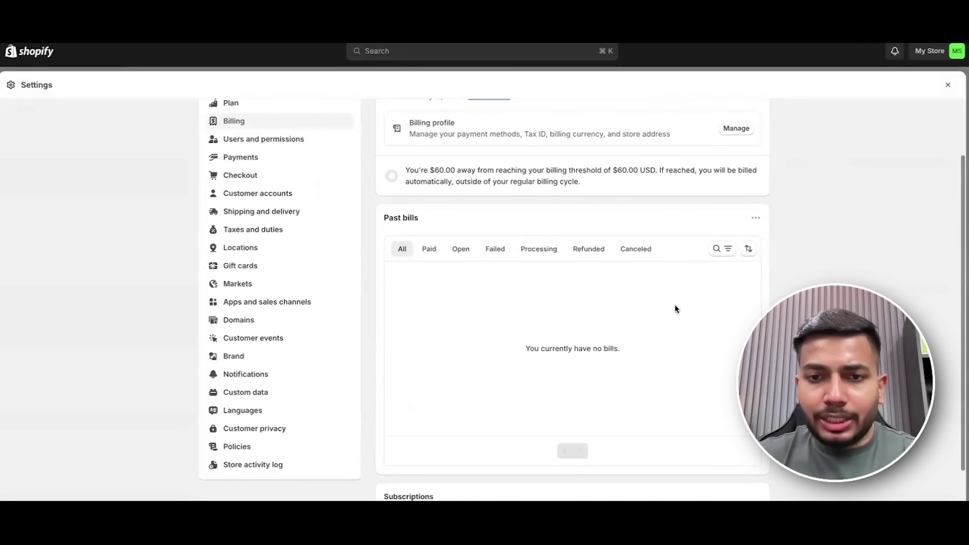
scroll(657, 313, up, 3)
Review Users and permissions: store owner, staff accounts and collaborator requests.
click(283, 222)
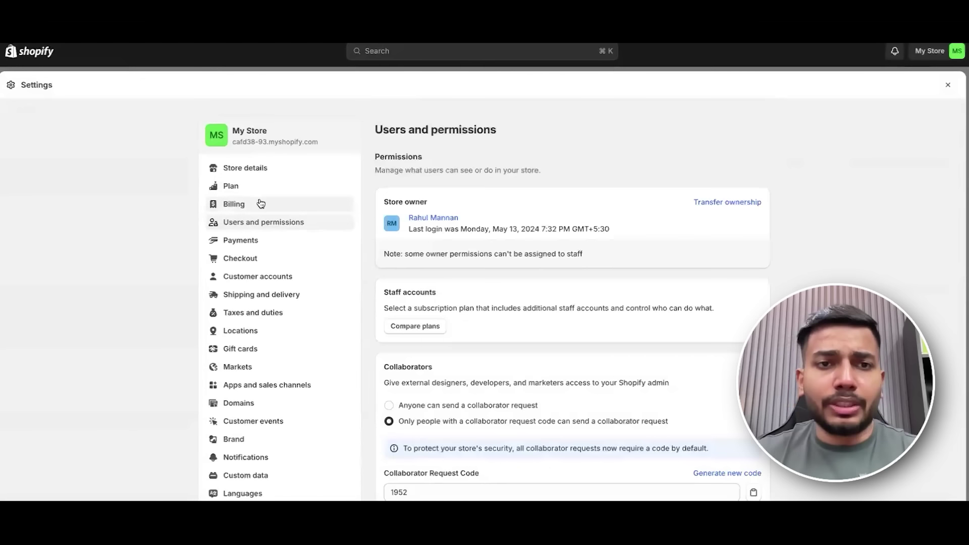
scroll(556, 268, down, 4)
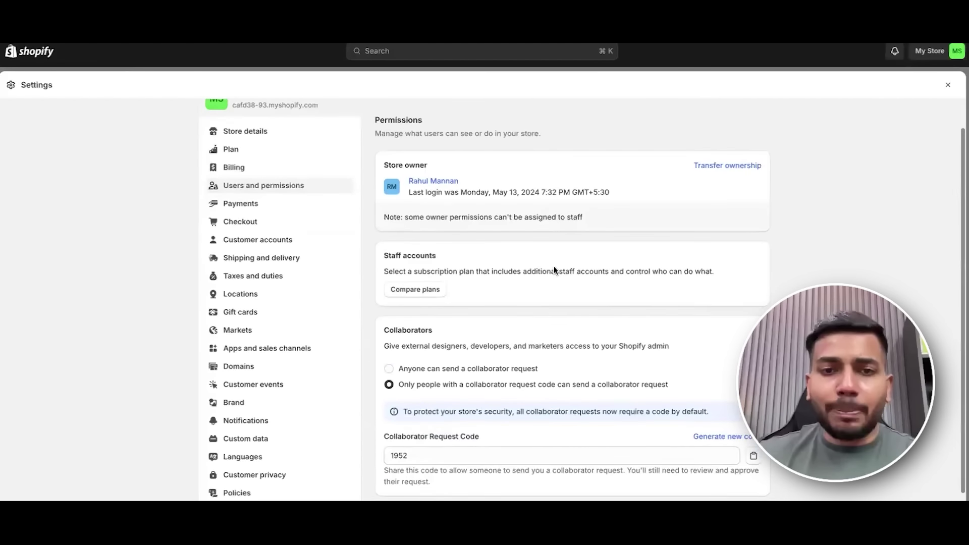
scroll(600, 280, up, 4)
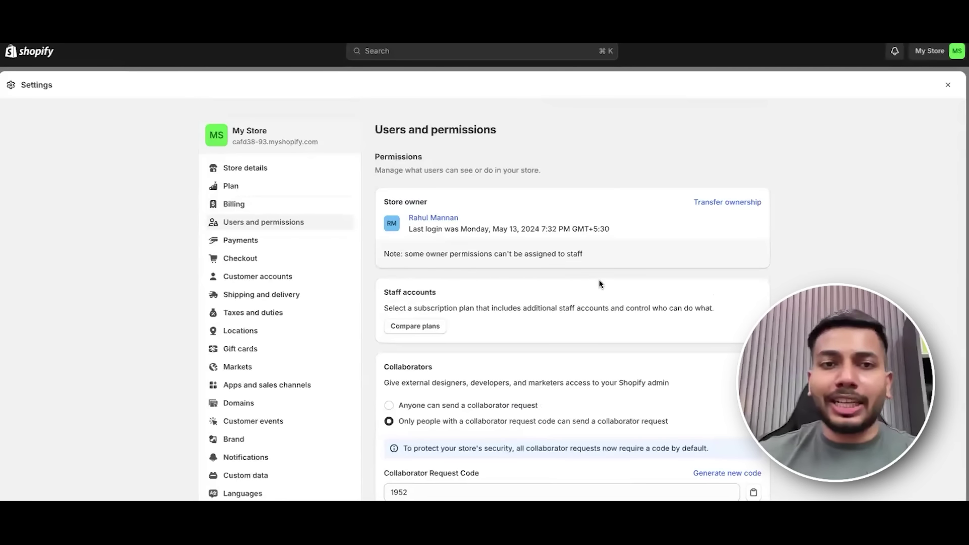
scroll(554, 243, down, 3)
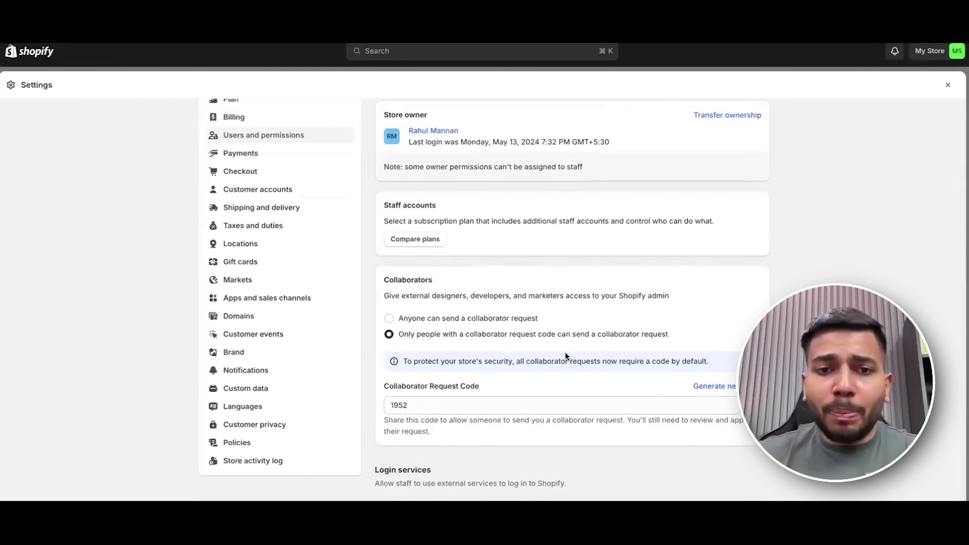
scroll(526, 243, up, 3)
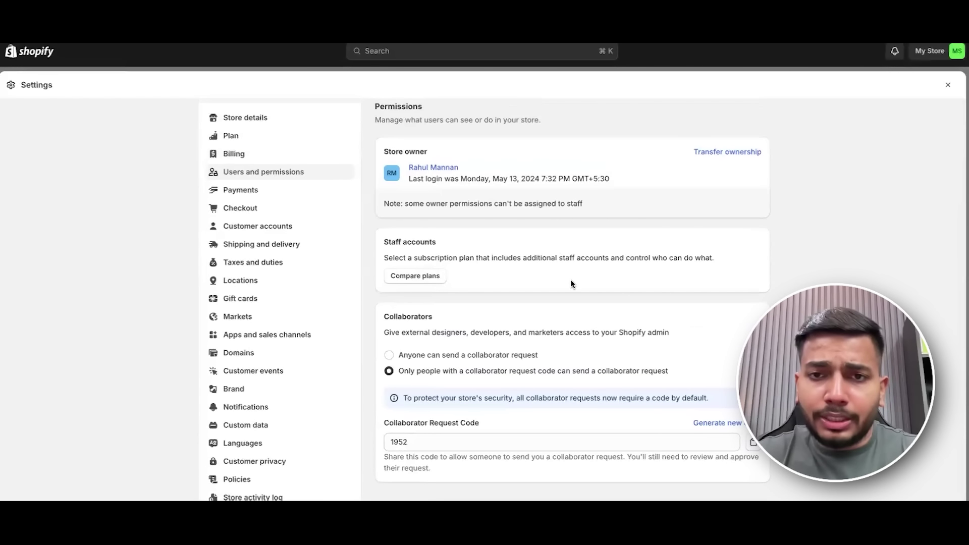
scroll(572, 284, up, 2)
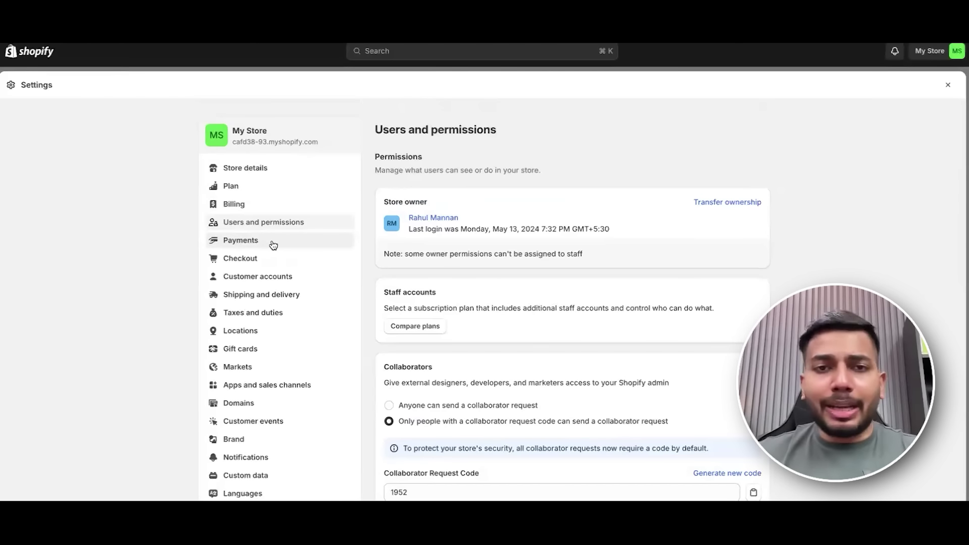
Go to Checkout settings and make Email the only customer contact method.
click(273, 245)
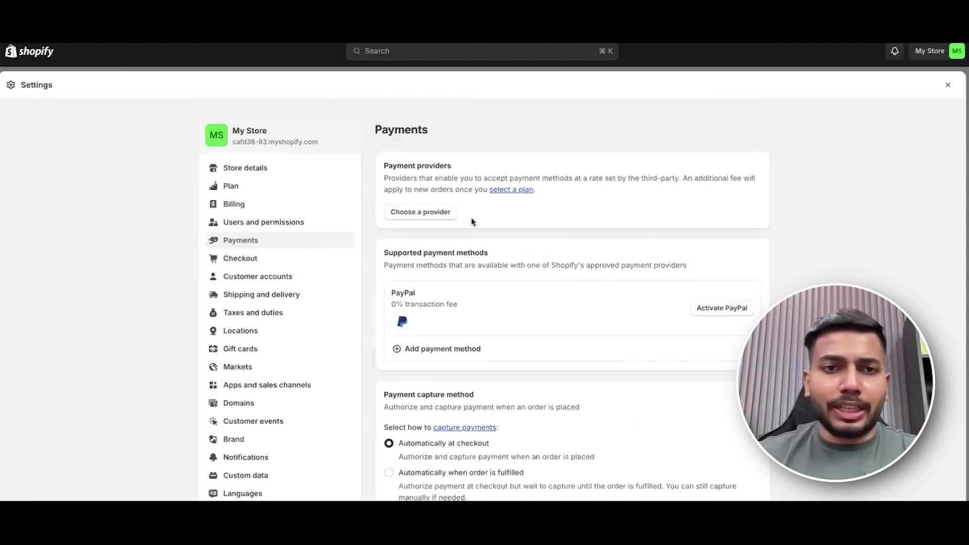
scroll(429, 225, down, 2)
click(287, 210)
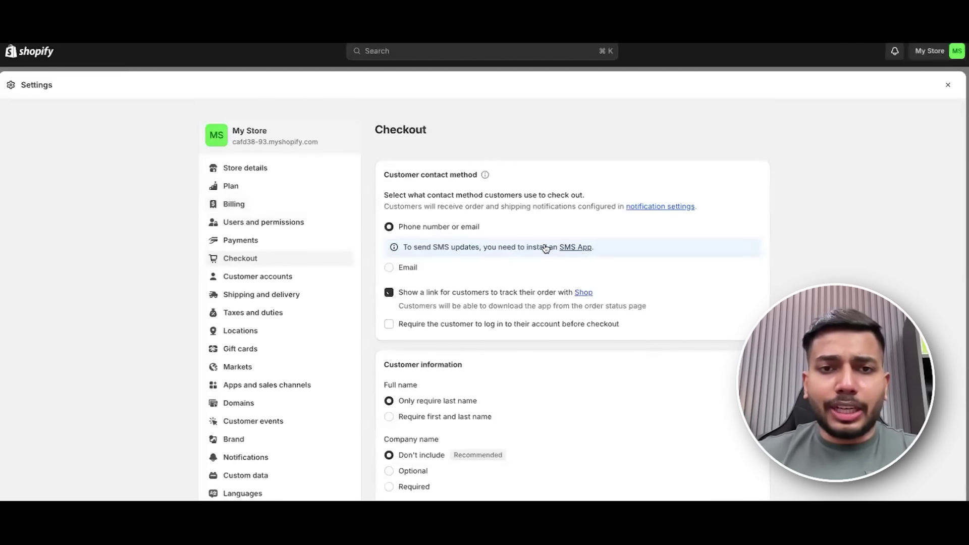
scroll(686, 241, down, 2)
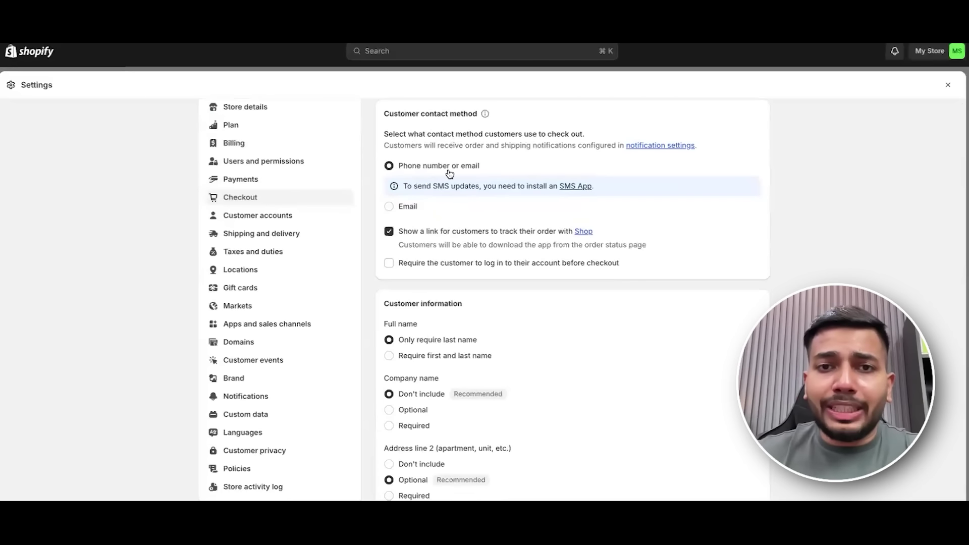
click(388, 207)
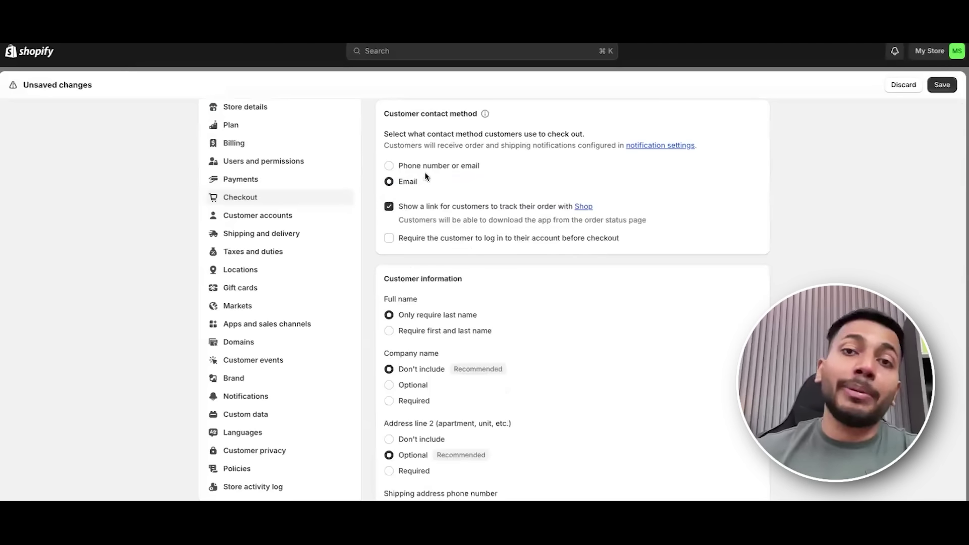
Turn off the link letting customers track their order with Shop.
scroll(417, 165, down, 1)
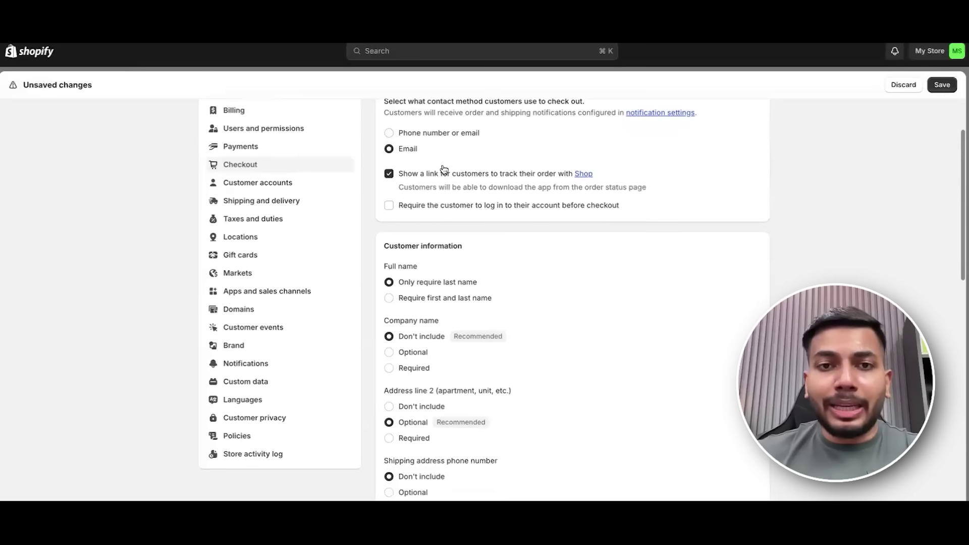
click(390, 174)
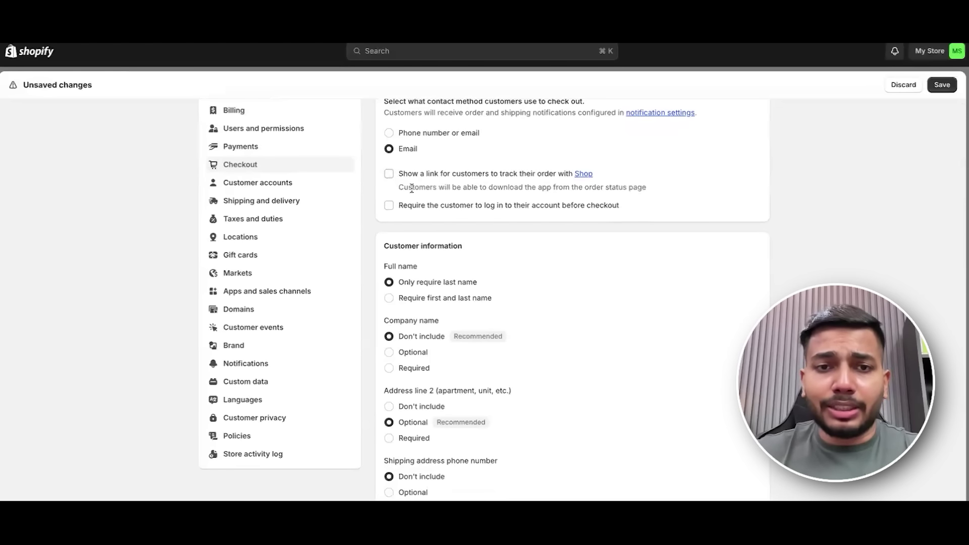
scroll(508, 211, down, 1)
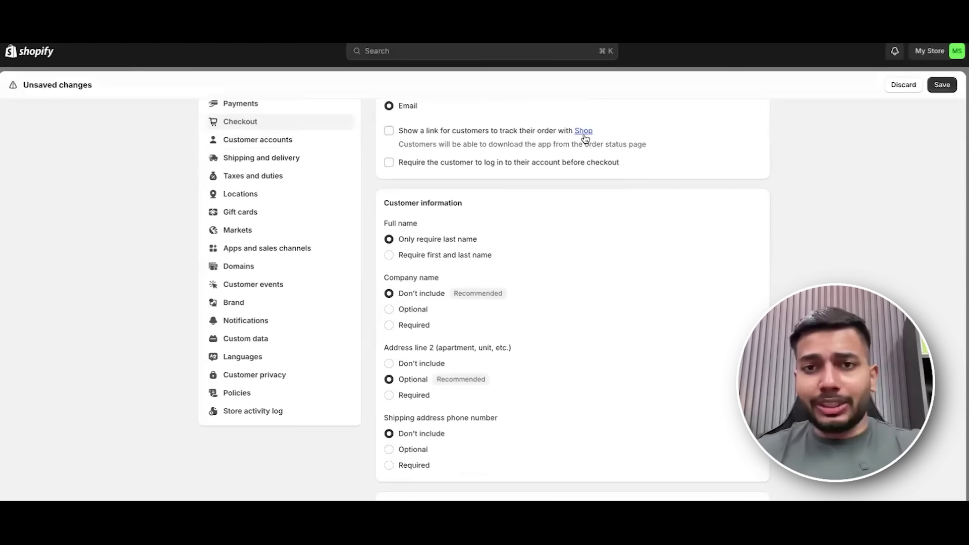
scroll(505, 207, down, 3)
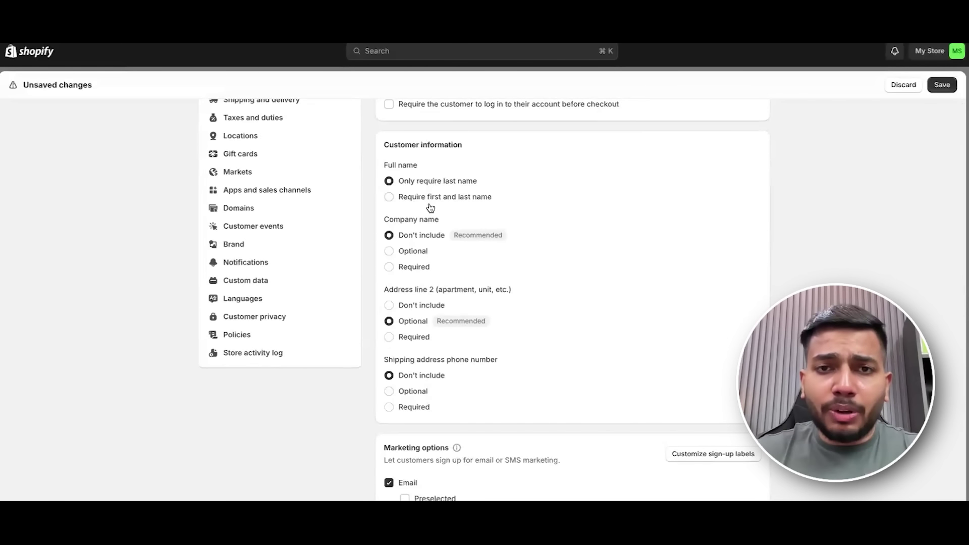
Require customers' first and last name and leave address line 2 out of checkout.
click(393, 201)
scroll(507, 207, down, 3)
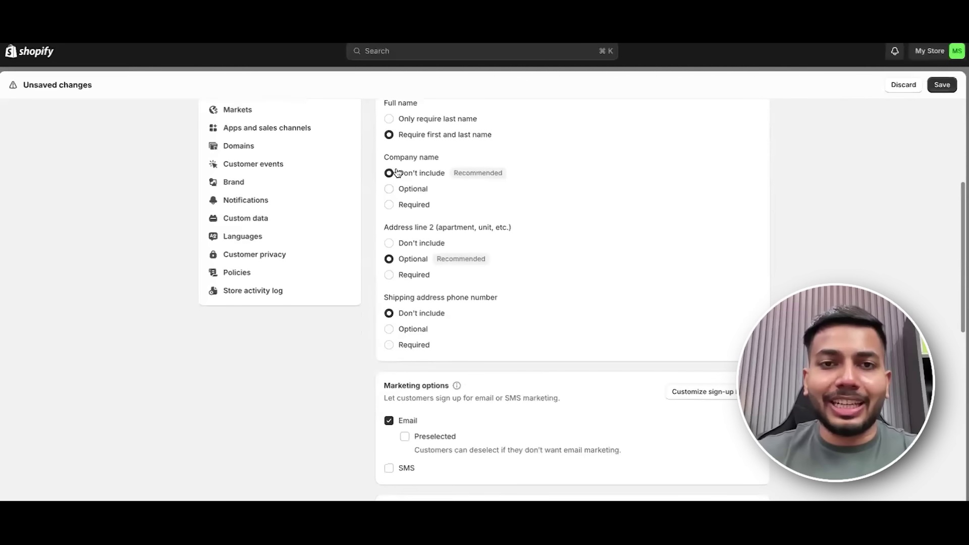
scroll(497, 184, down, 2)
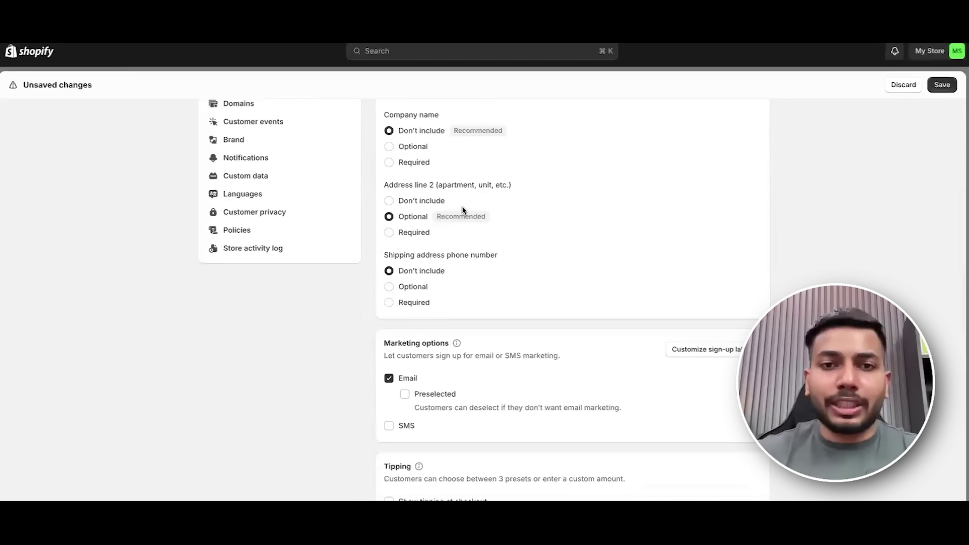
scroll(464, 210, down, 1)
click(393, 198)
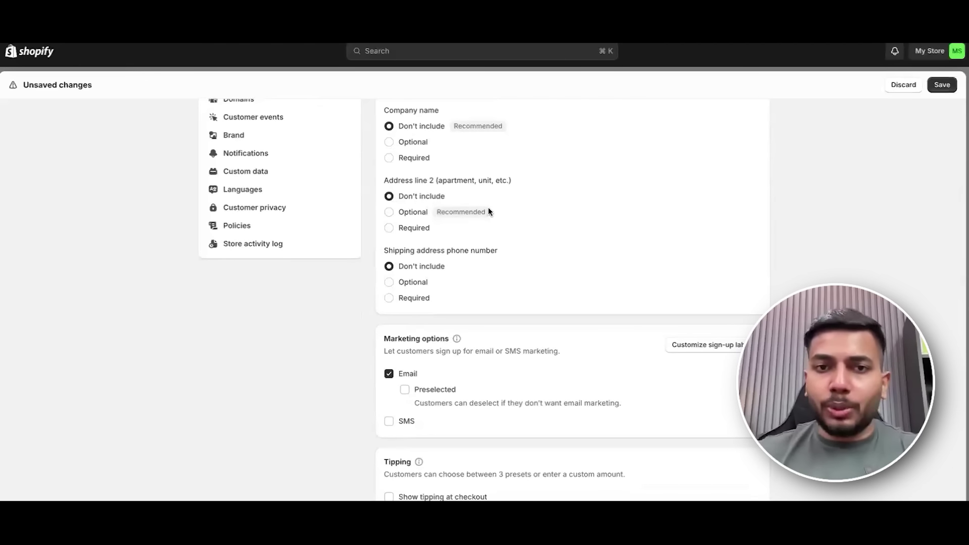
Require a phone number with the shipping address at checkout.
scroll(513, 213, down, 2)
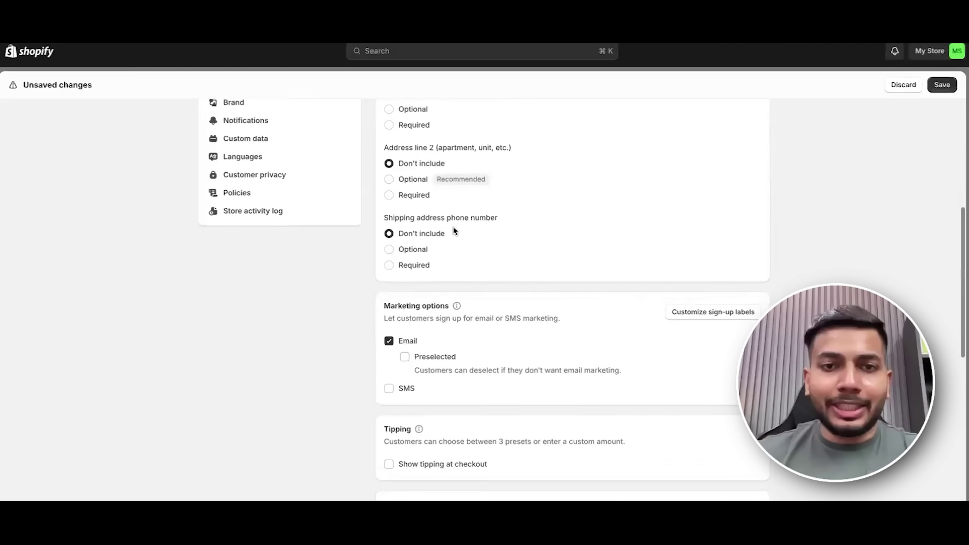
scroll(464, 228, down, 2)
scroll(515, 216, down, 1)
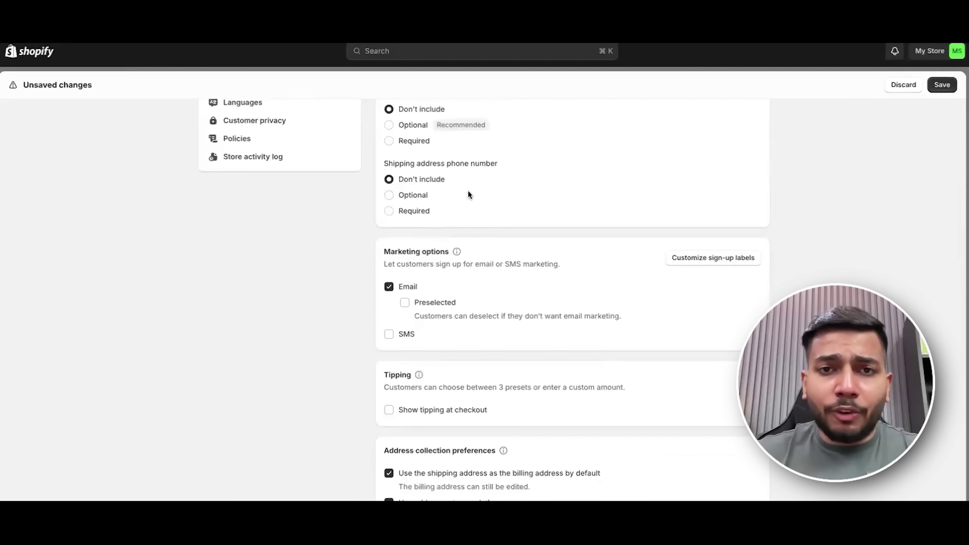
scroll(505, 192, down, 1)
scroll(505, 197, down, 1)
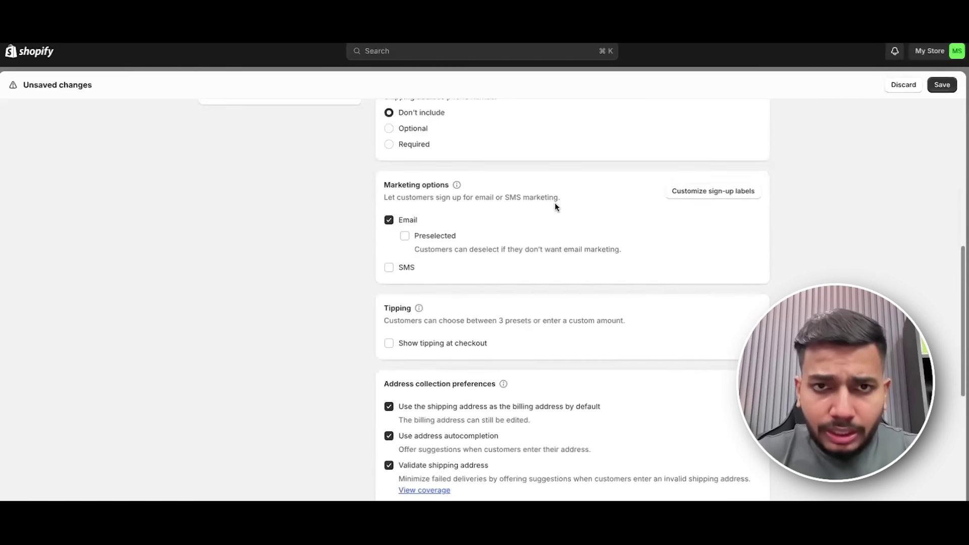
scroll(480, 217, up, 3)
click(426, 240)
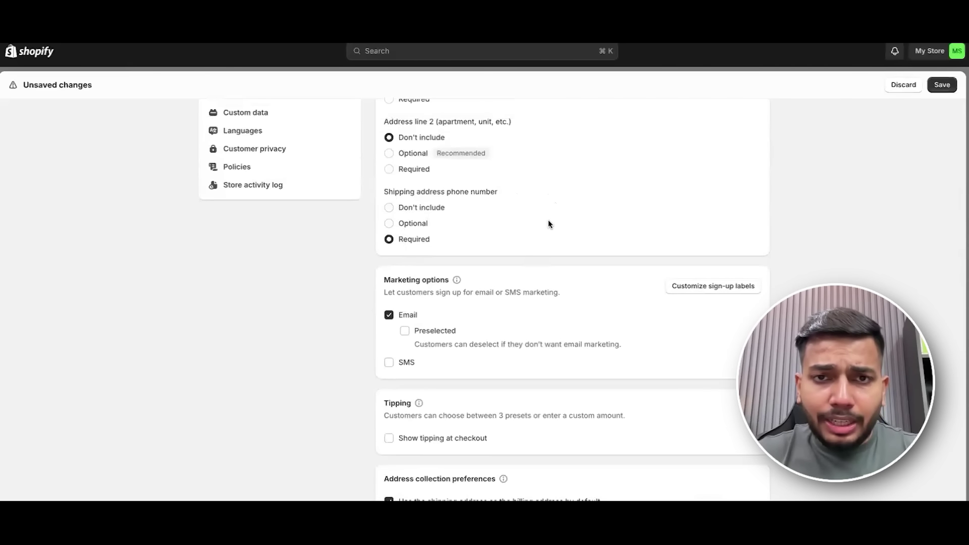
Review the checkout form options, highlighting the Shipping address phone number heading.
scroll(548, 222, up, 2)
scroll(568, 247, up, 1)
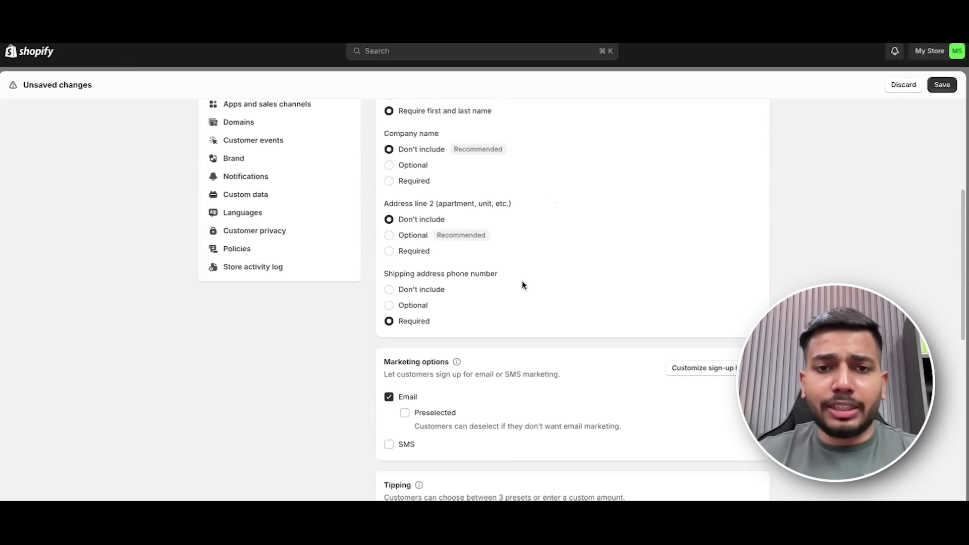
scroll(550, 280, down, 3)
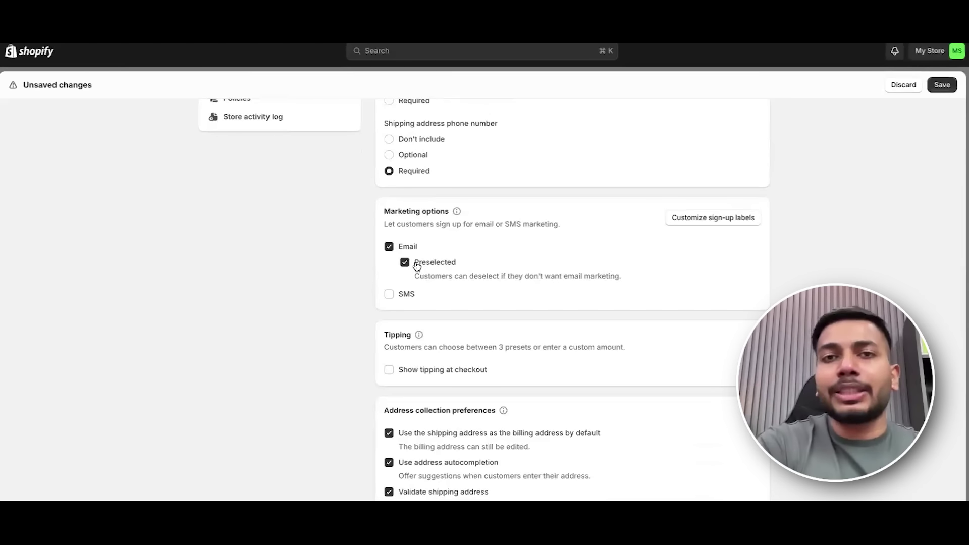
scroll(462, 247, down, 5)
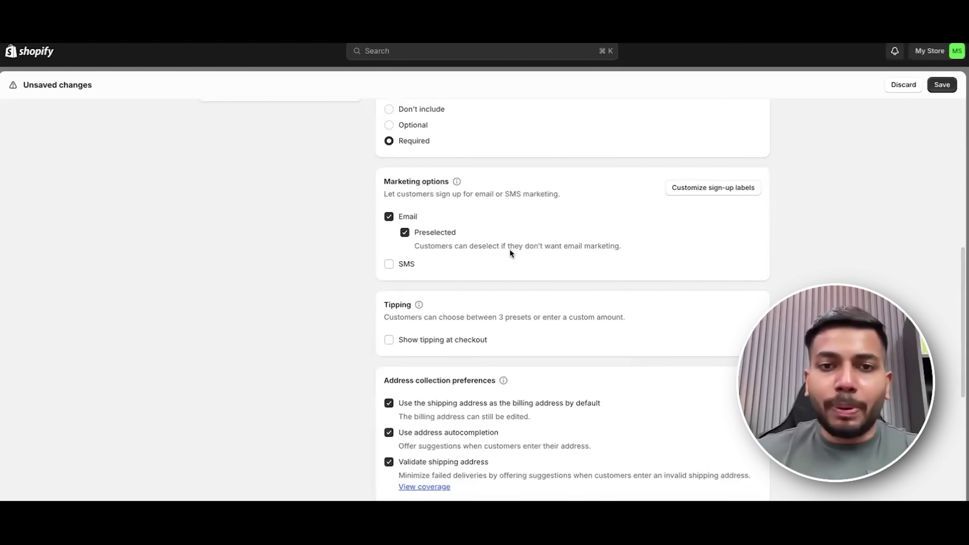
scroll(588, 270, down, 3)
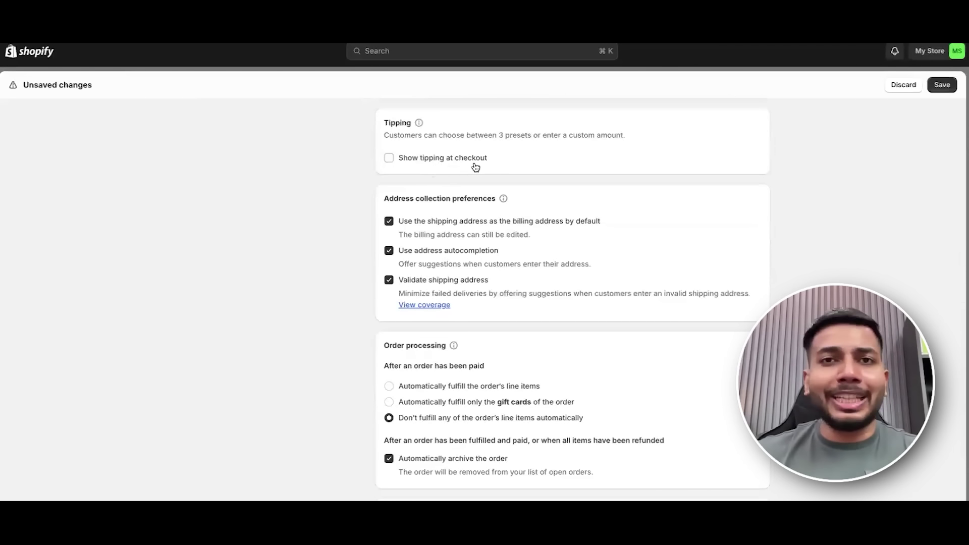
scroll(555, 182, down, 1)
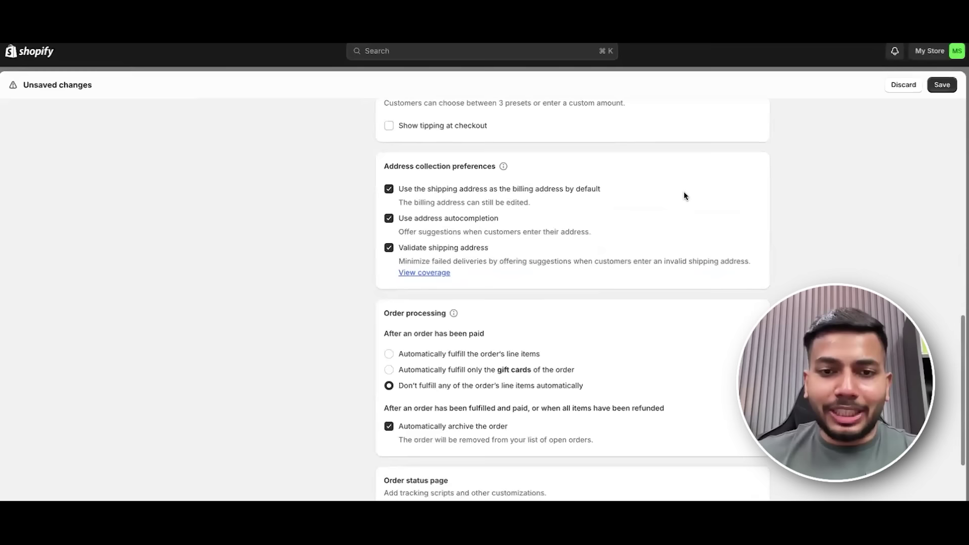
scroll(579, 202, down, 1)
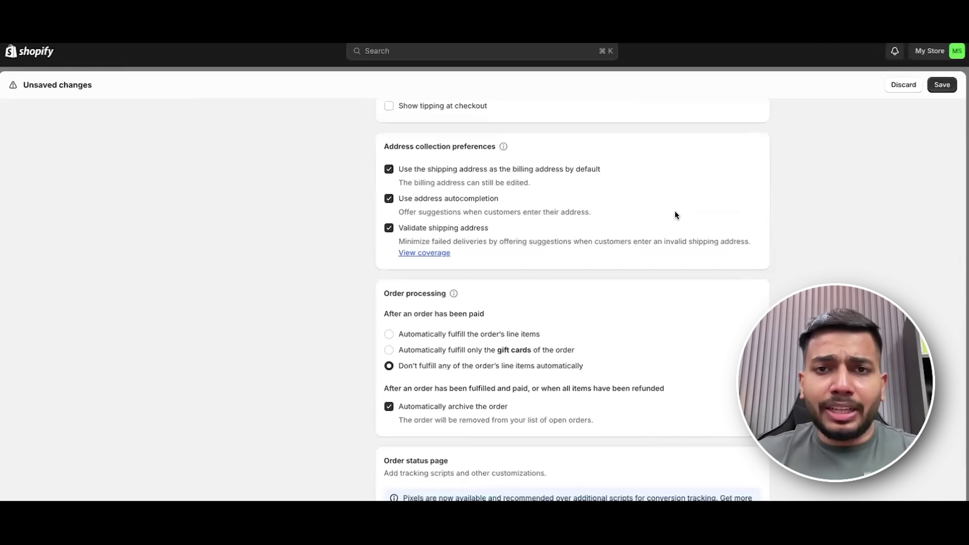
scroll(677, 215, down, 1)
scroll(288, 199, down, 1)
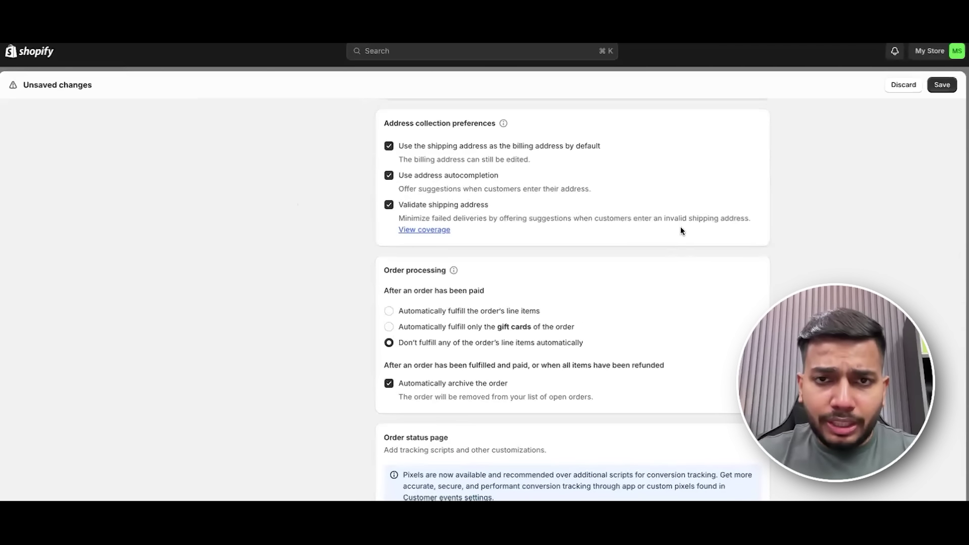
scroll(665, 268, up, 7)
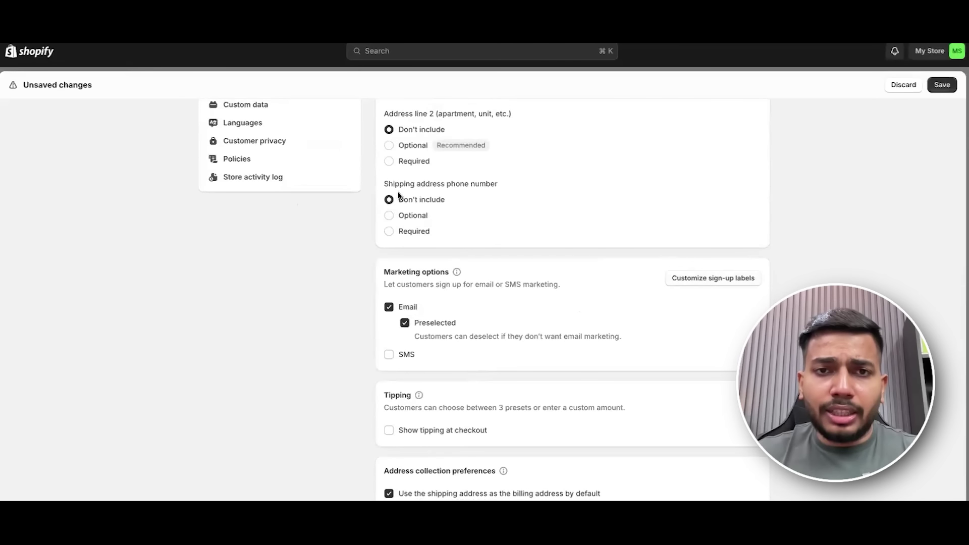
drag(393, 182, 542, 183)
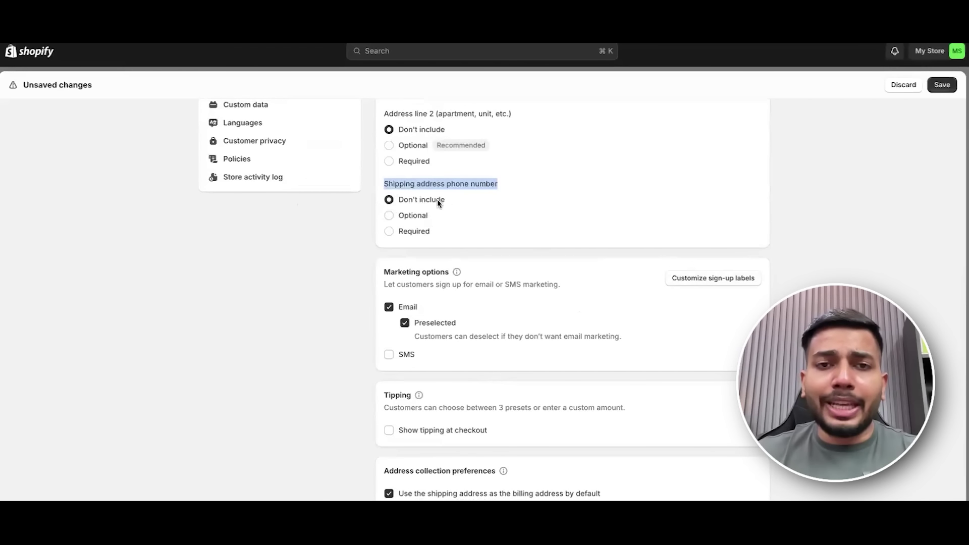
Save the checkout settings and close Settings to return to the Home page.
scroll(438, 209, down, 1)
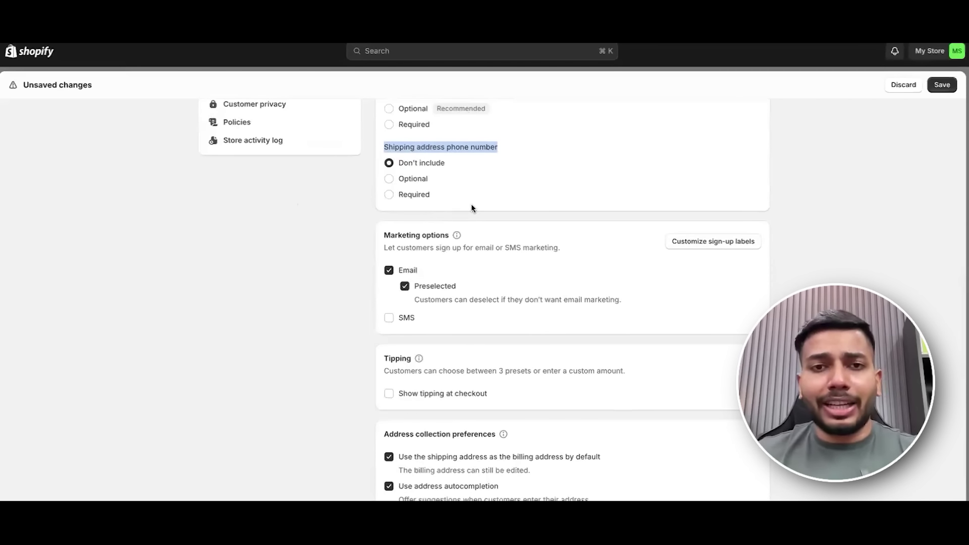
scroll(485, 221, down, 5)
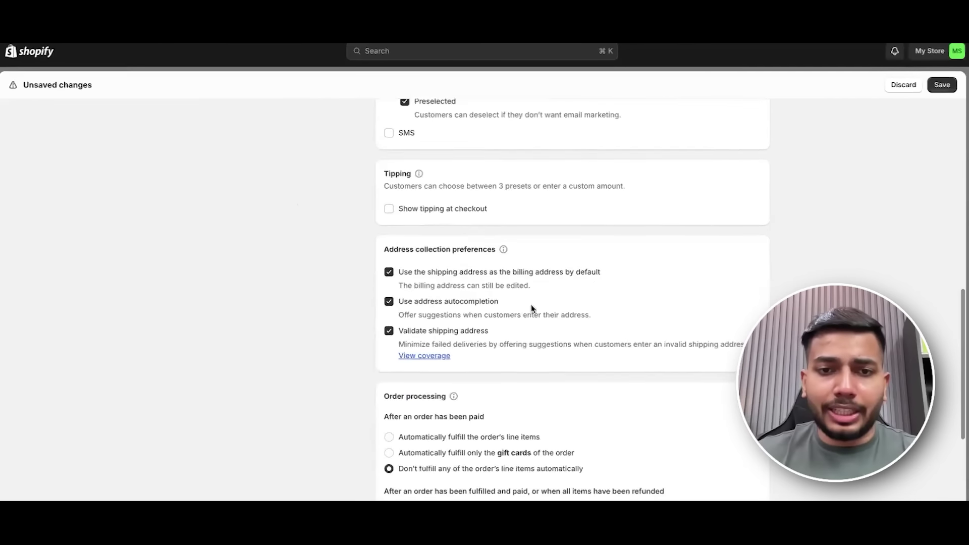
scroll(508, 238, up, 3)
scroll(549, 237, down, 9)
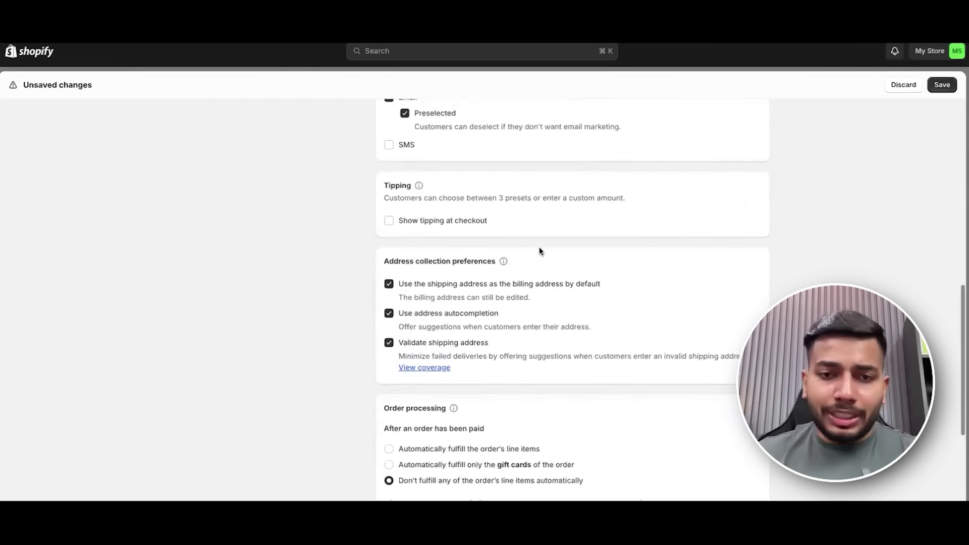
scroll(539, 251, up, 5)
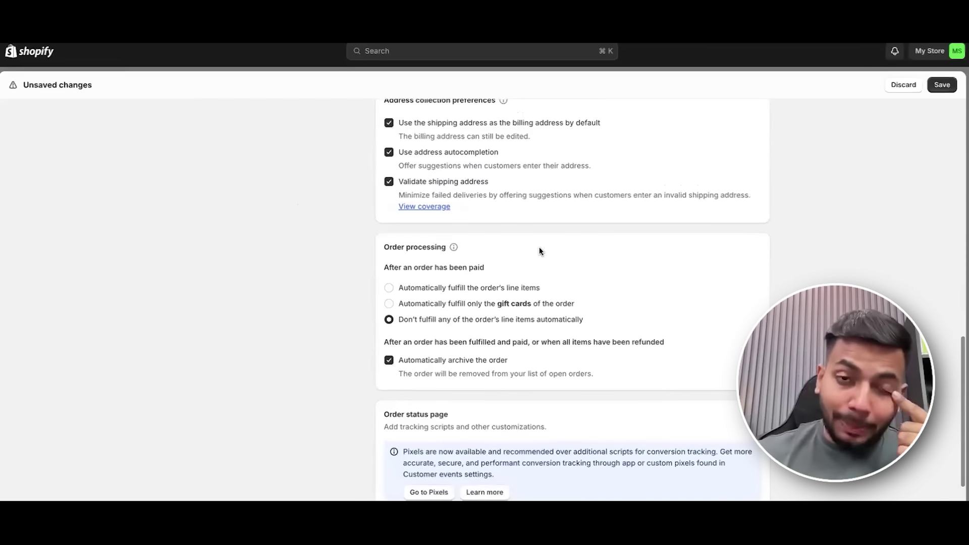
scroll(539, 252, up, 3)
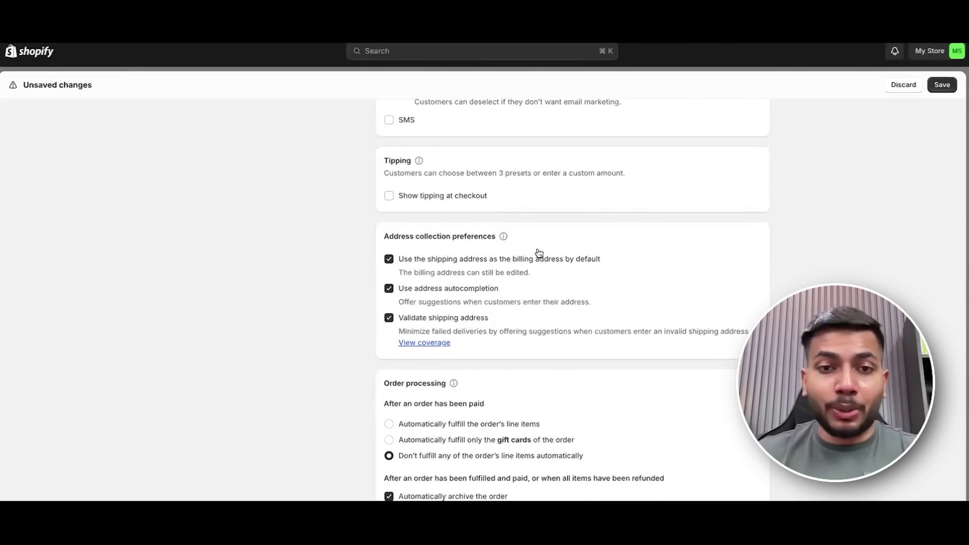
scroll(539, 253, up, 1)
scroll(539, 254, up, 2)
scroll(547, 263, up, 3)
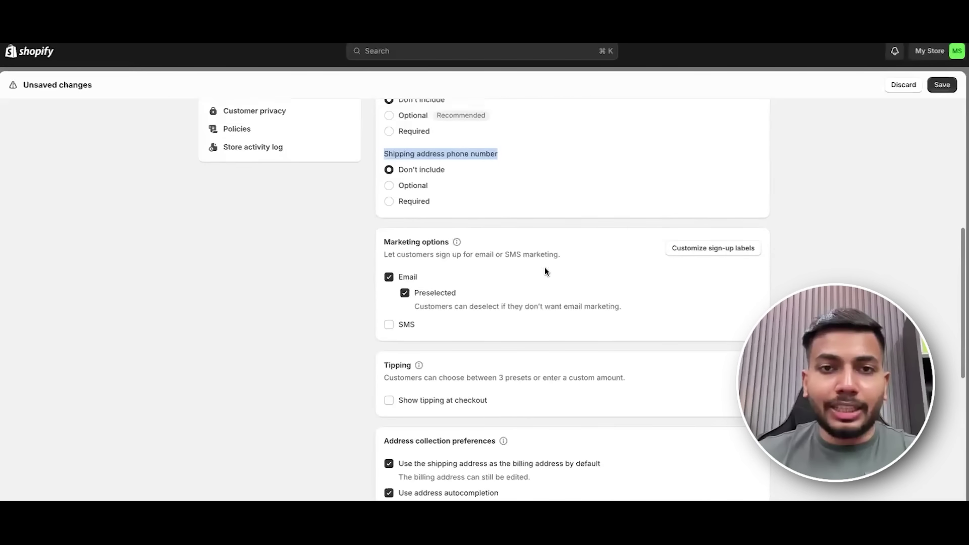
scroll(589, 227, down, 5)
scroll(590, 226, up, 1)
scroll(593, 237, down, 1)
scroll(596, 244, down, 2)
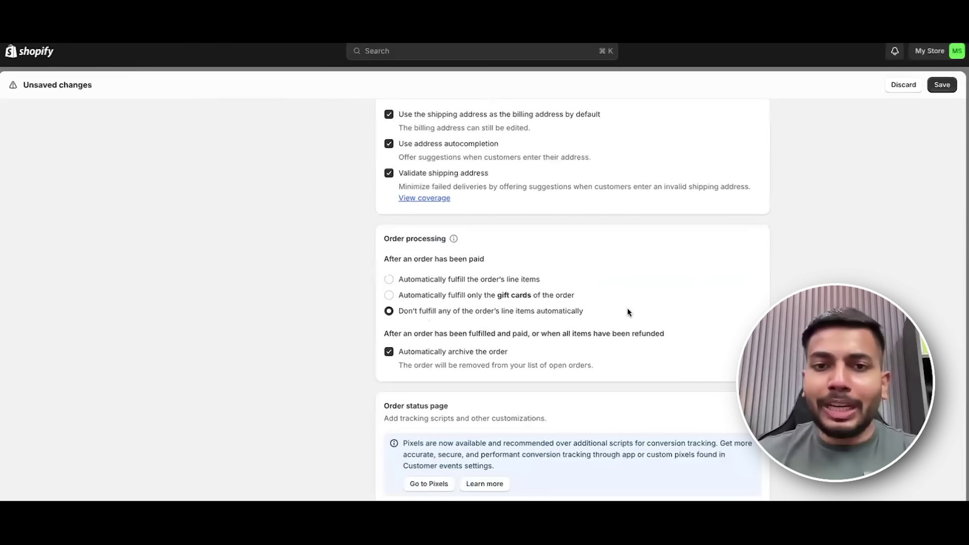
scroll(626, 310, down, 1)
scroll(656, 326, down, 3)
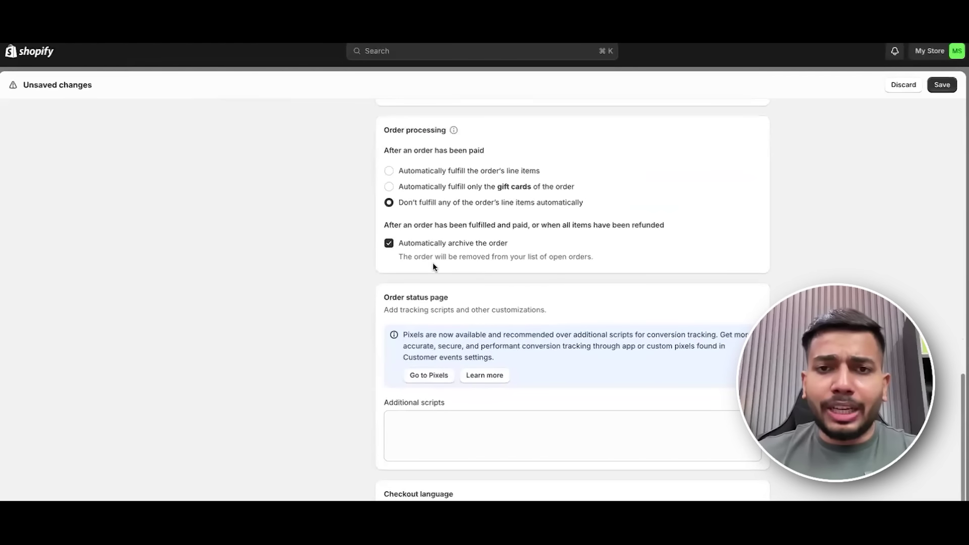
scroll(660, 306, down, 2)
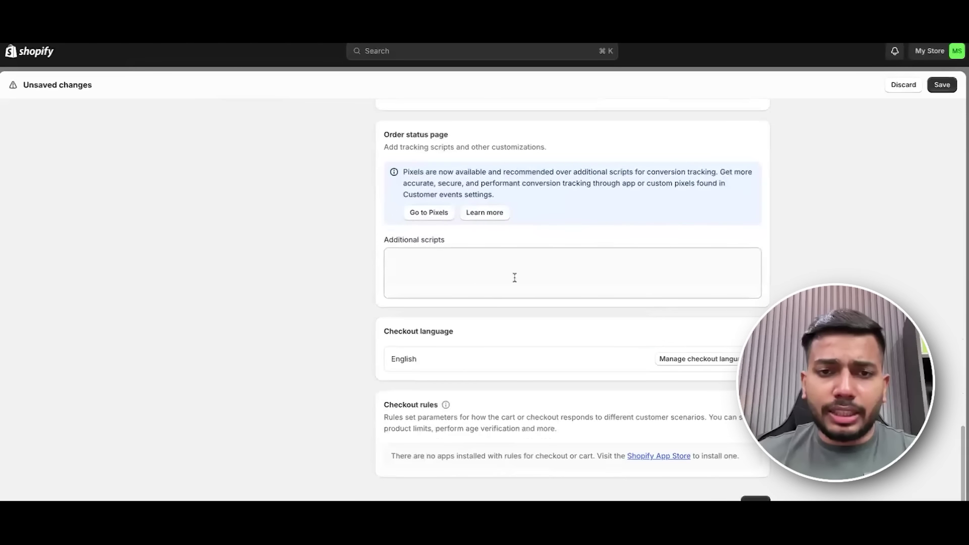
key(super+s)
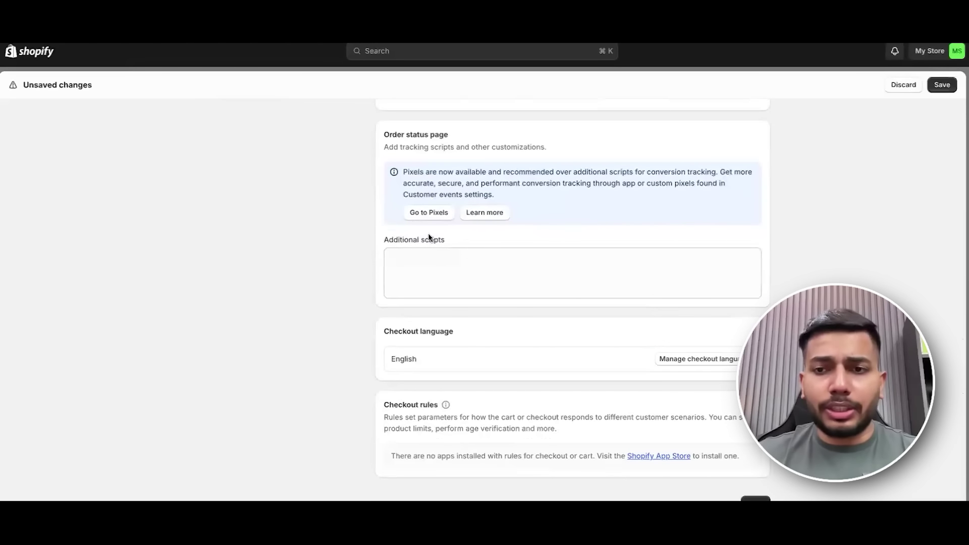
scroll(615, 221, up, 10)
click(947, 86)
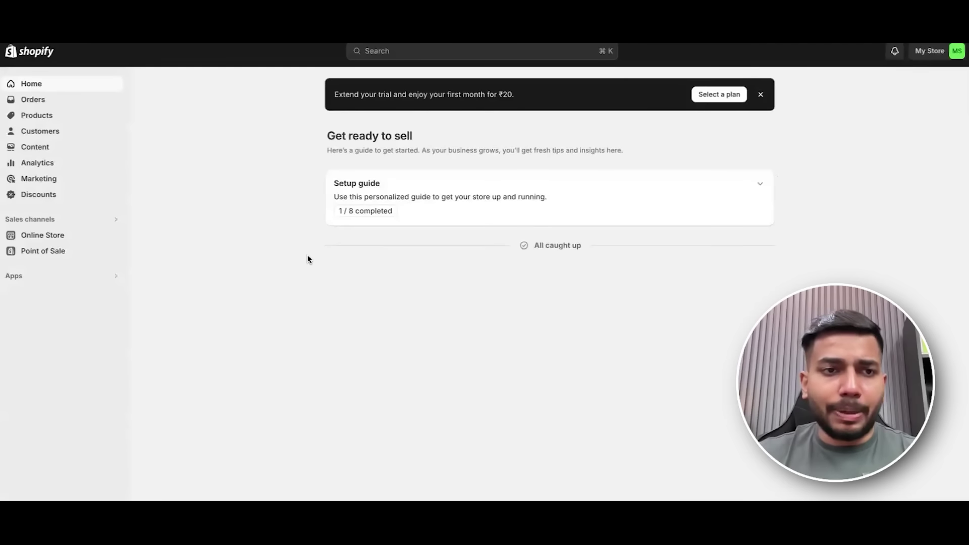
View the live storefront in a new tab, then switch back to the store admin.
right_click(116, 237)
click(152, 240)
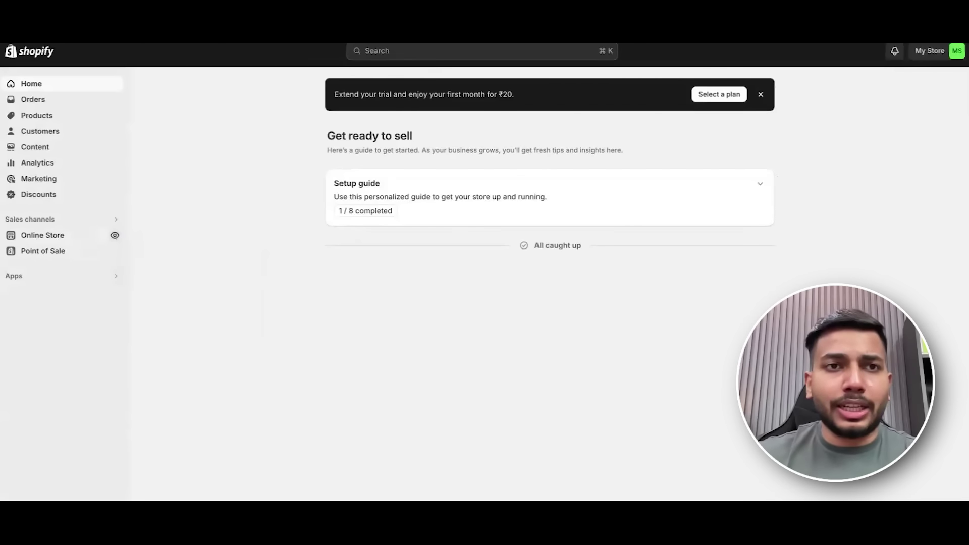
key(ctrl+Tab)
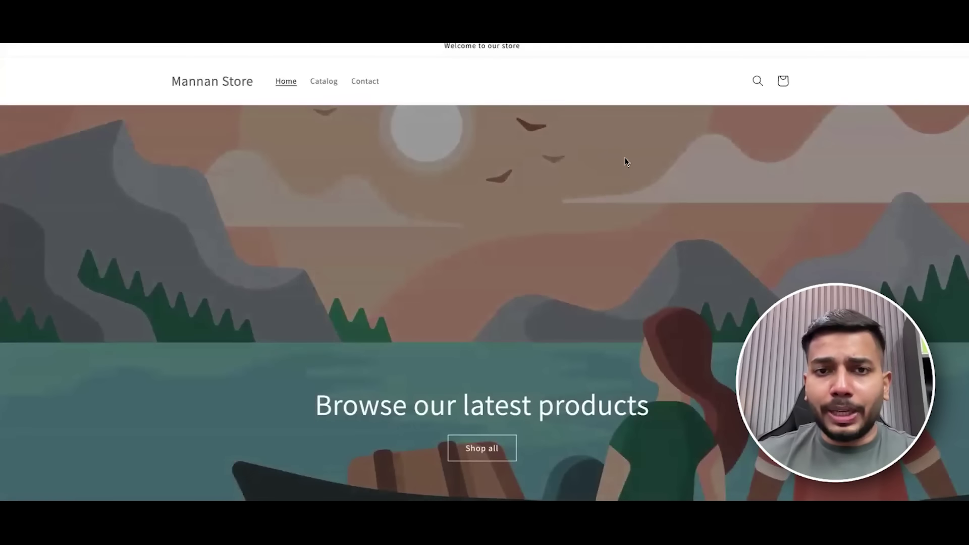
scroll(625, 161, down, 7)
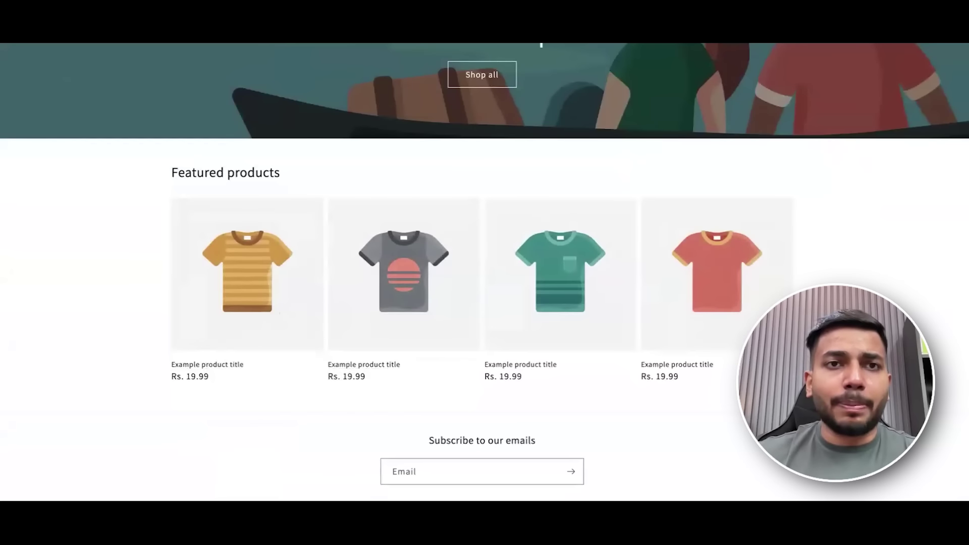
key(ctrl+shift+Tab)
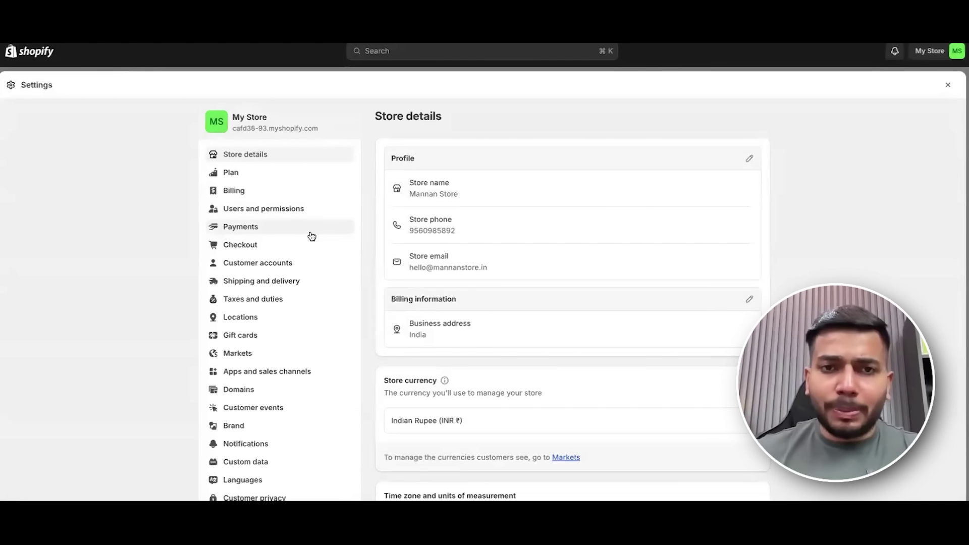
Open Shipping and delivery and bring up the General shipping rates profile.
scroll(309, 212, down, 2)
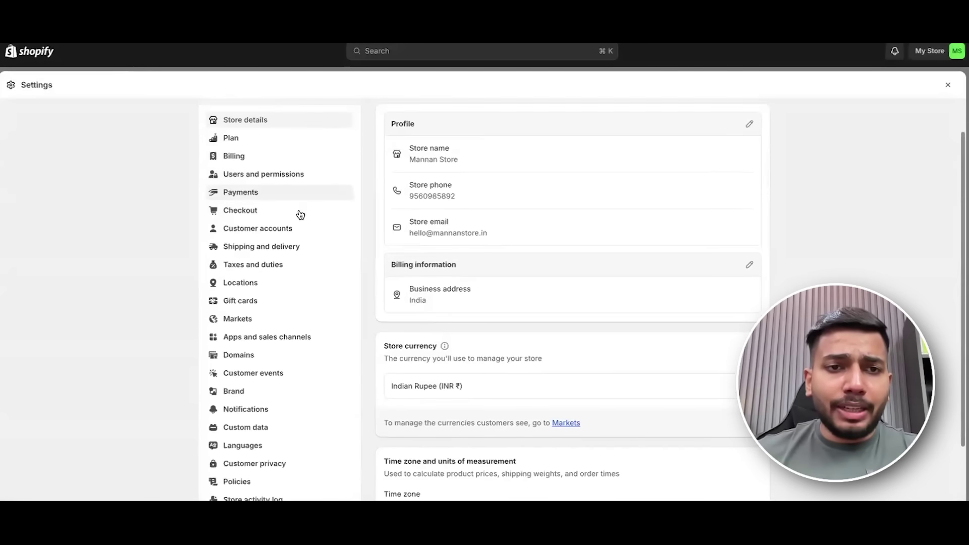
click(305, 214)
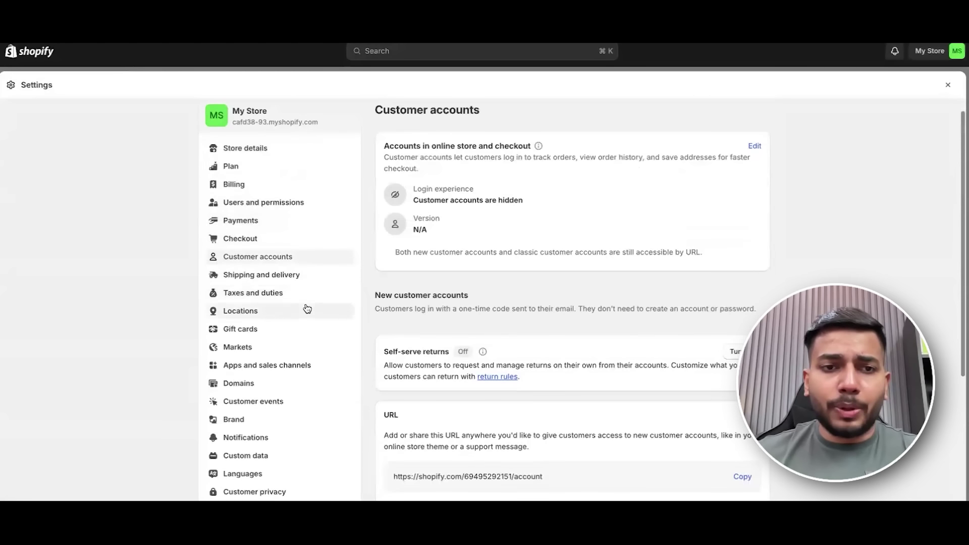
click(297, 273)
scroll(343, 254, down, 1)
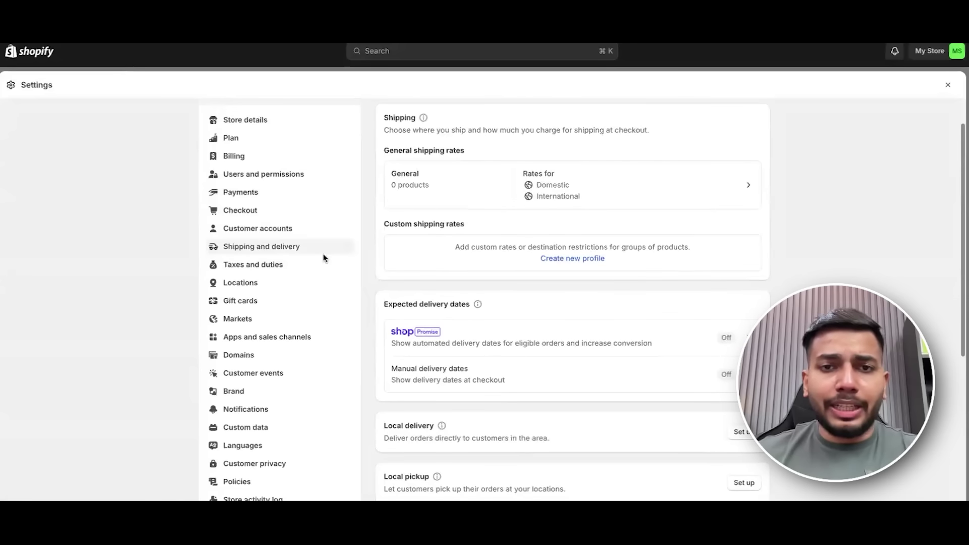
click(751, 188)
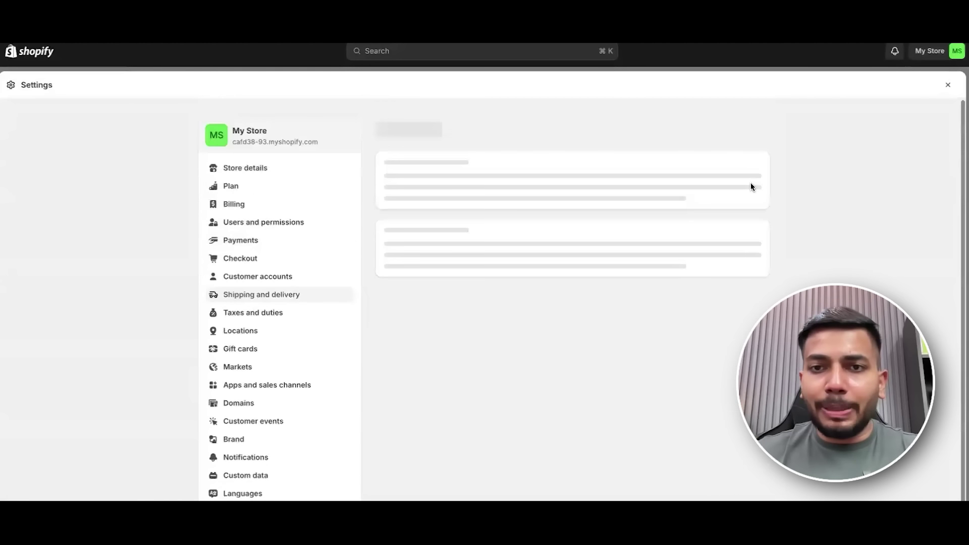
scroll(771, 243, down, 3)
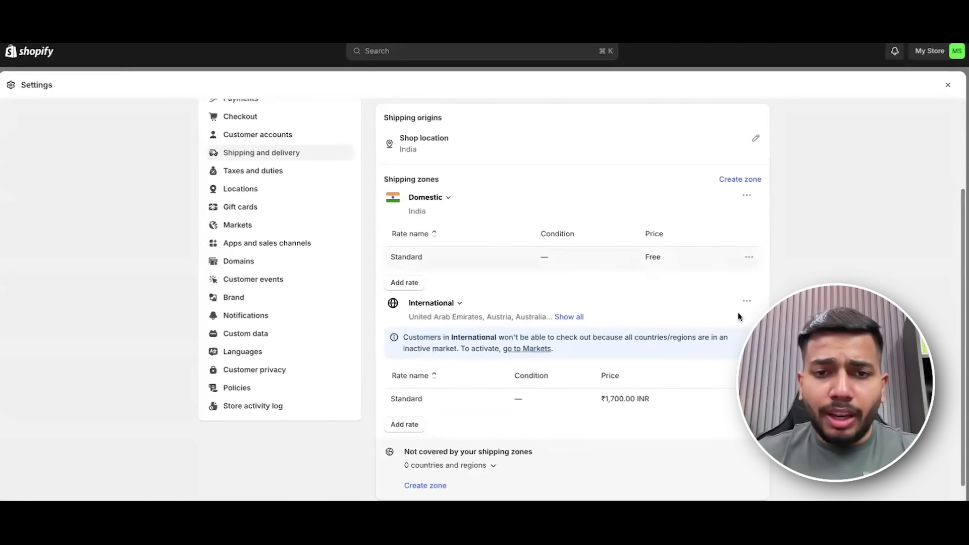
Delete the International zone, then view the Standard rate without changing it.
click(747, 302)
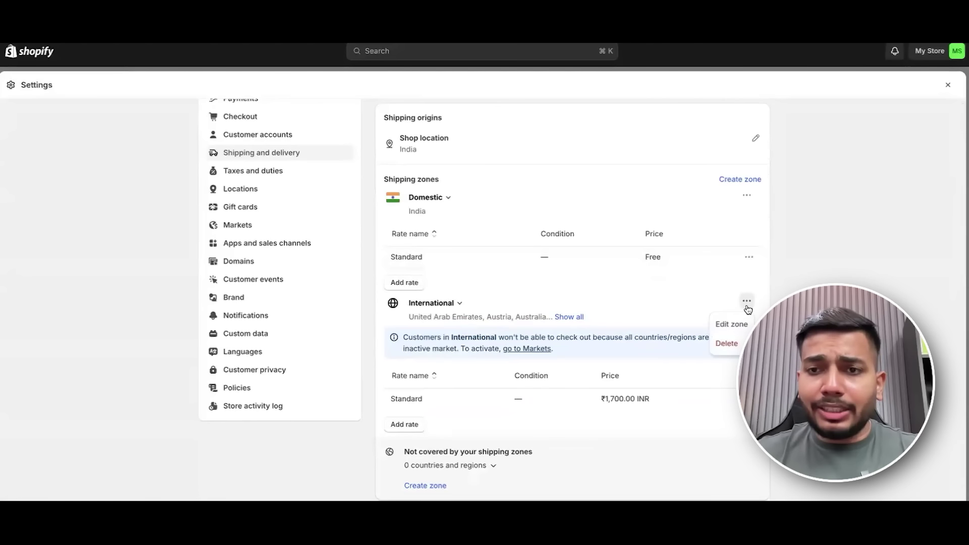
click(727, 343)
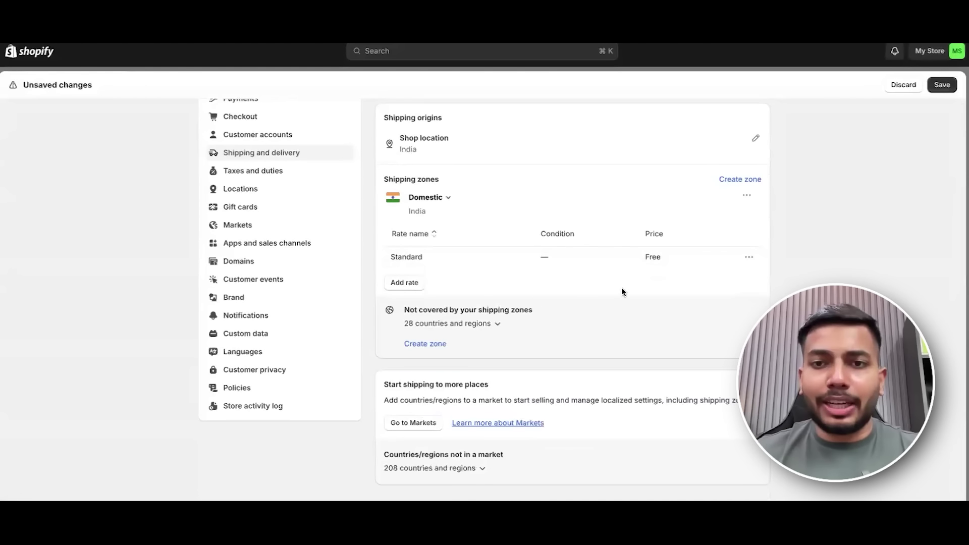
click(749, 257)
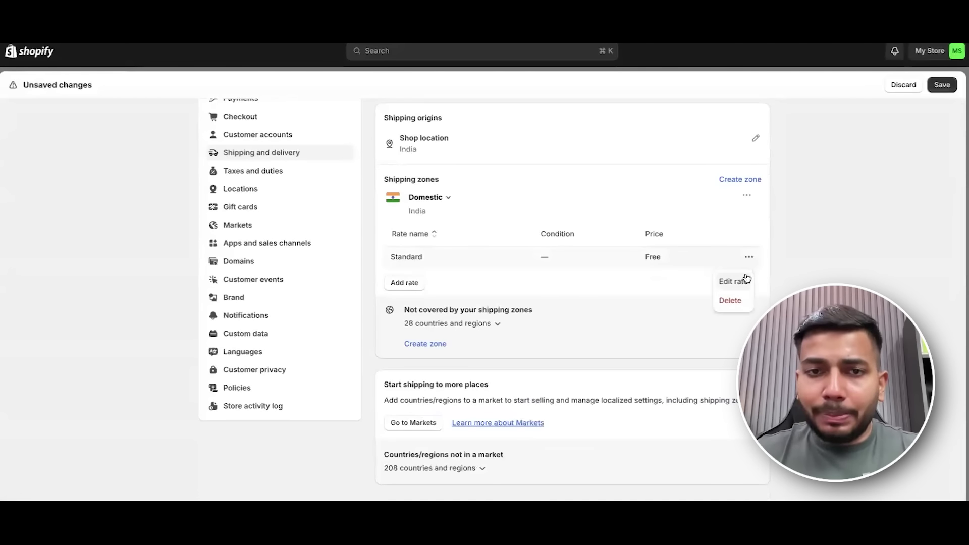
click(746, 280)
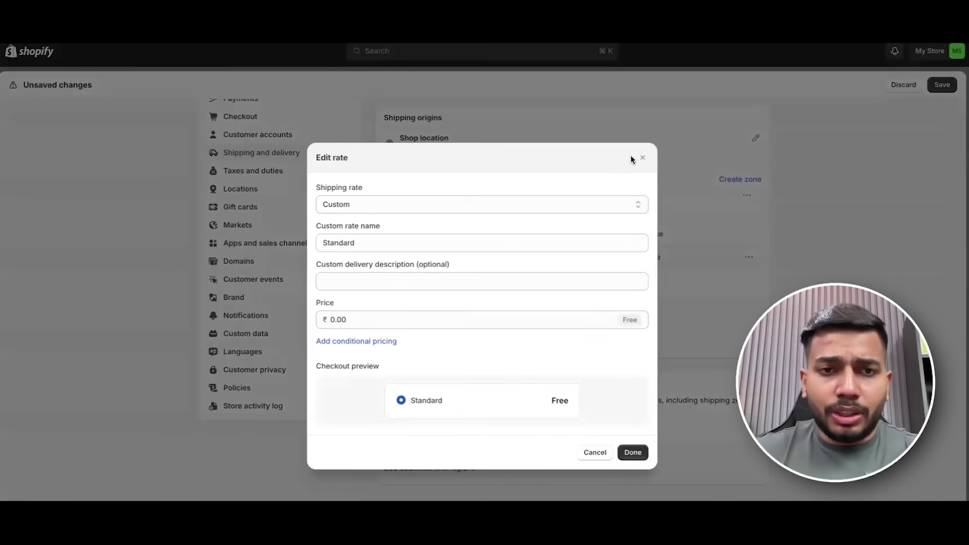
click(643, 159)
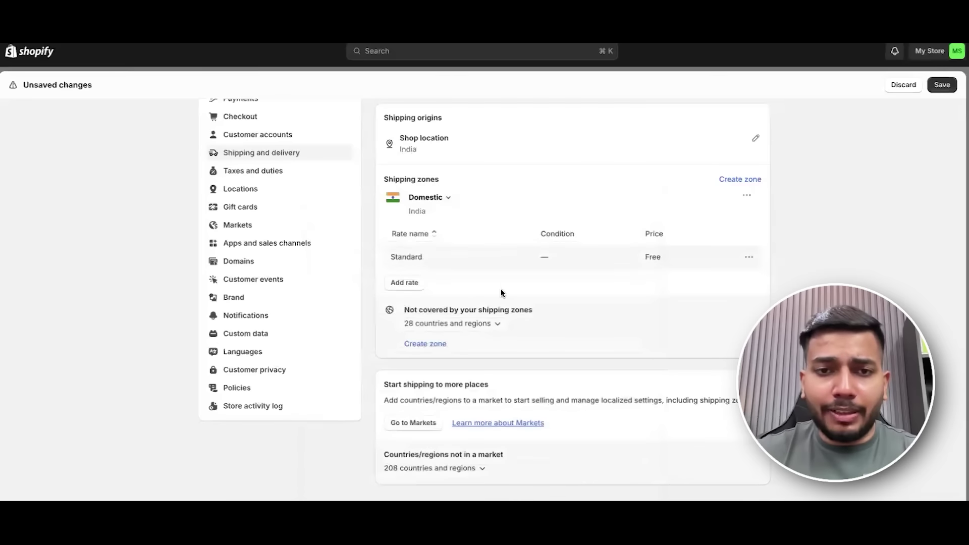
Add a custom 'Express Delivery' rate priced 40 to Domestic and save the General profile.
click(415, 283)
click(379, 233)
click(378, 233)
click(359, 267)
text(Express Delivery)
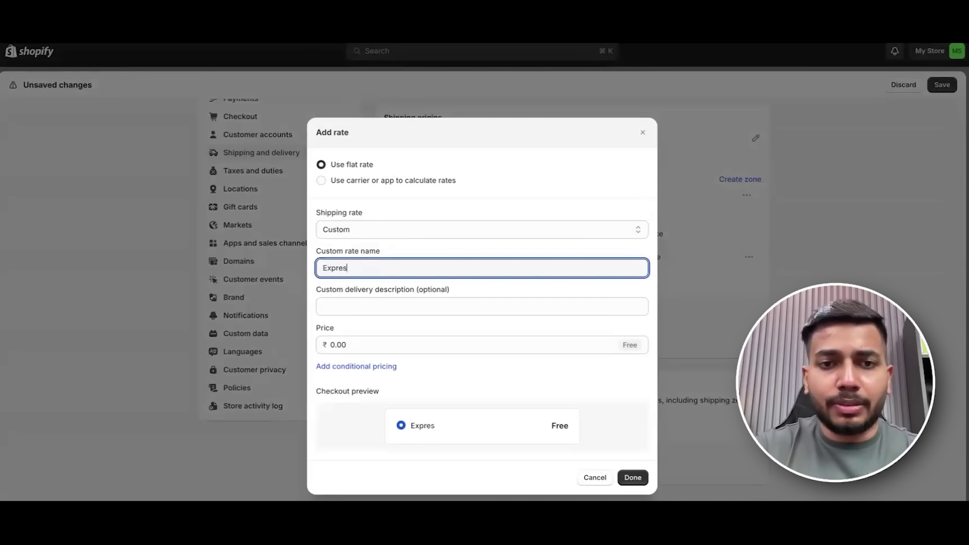
click(362, 340)
text(40)
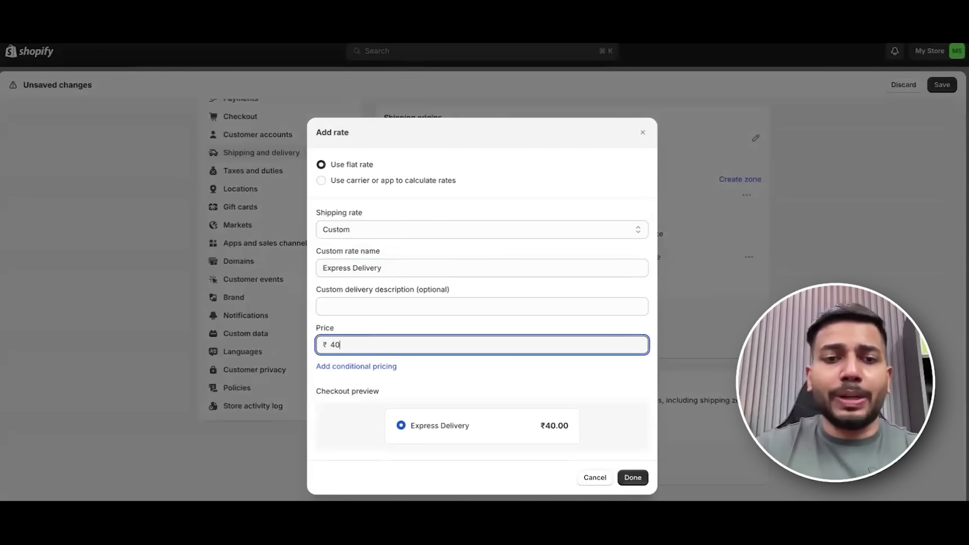
click(624, 478)
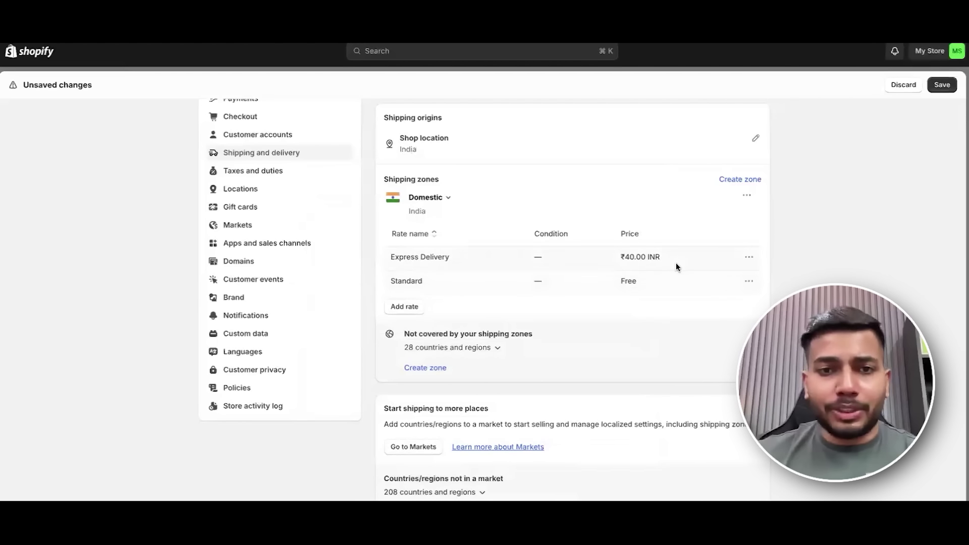
scroll(707, 273, down, 1)
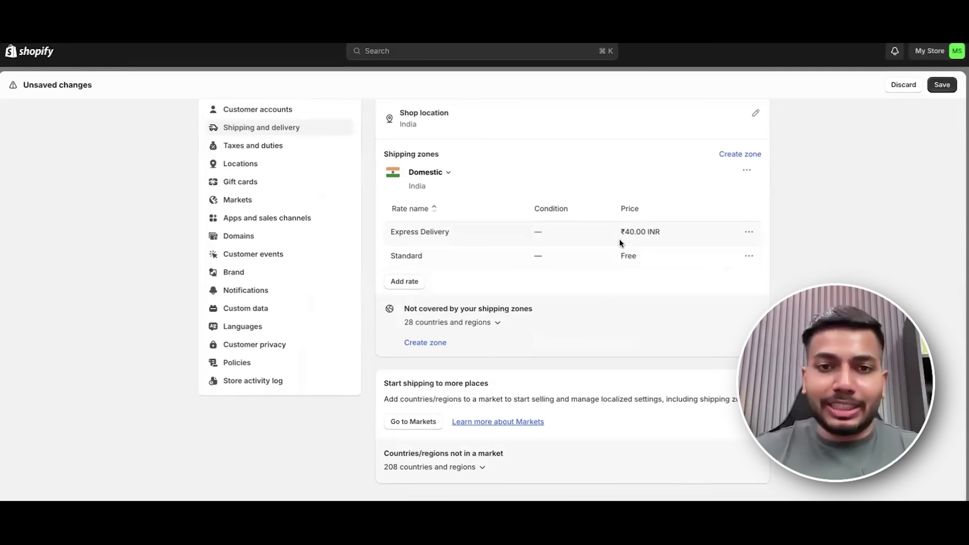
key(super+s)
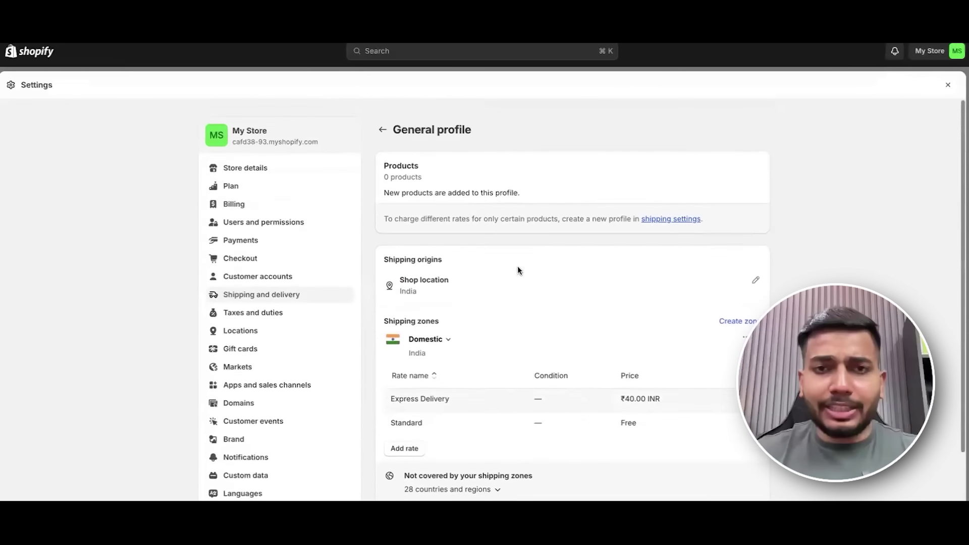
Scroll through Taxes and duties, then view Locations listing the India shop location.
click(299, 301)
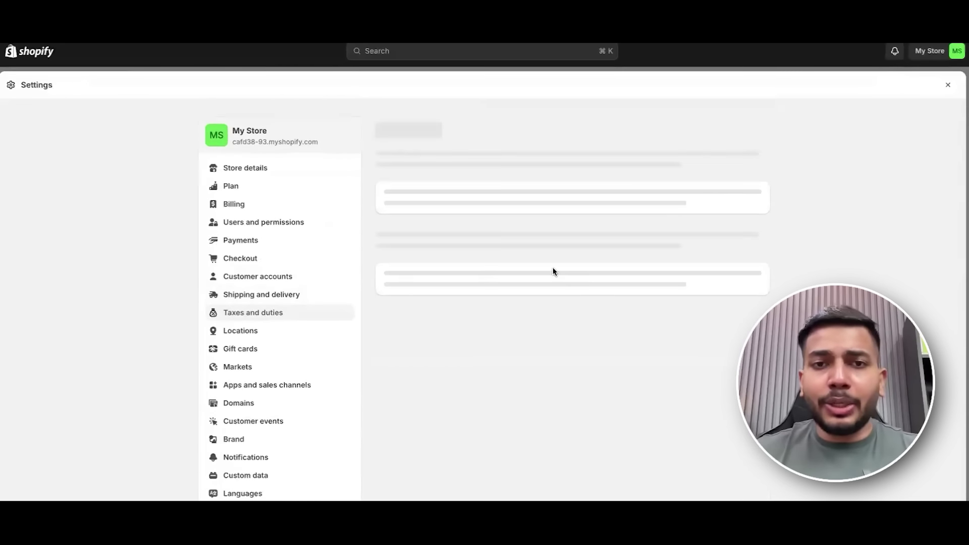
scroll(666, 312, down, 3)
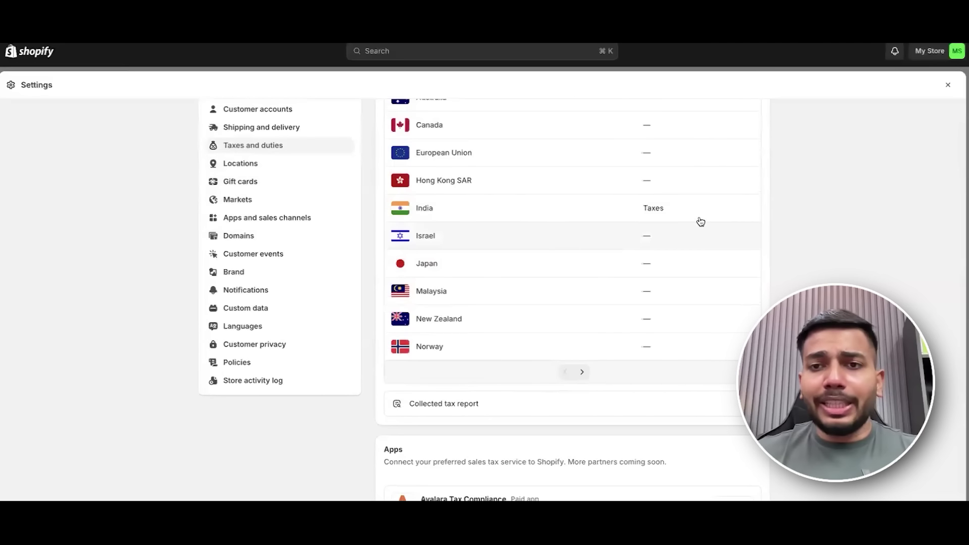
scroll(341, 199, up, 1)
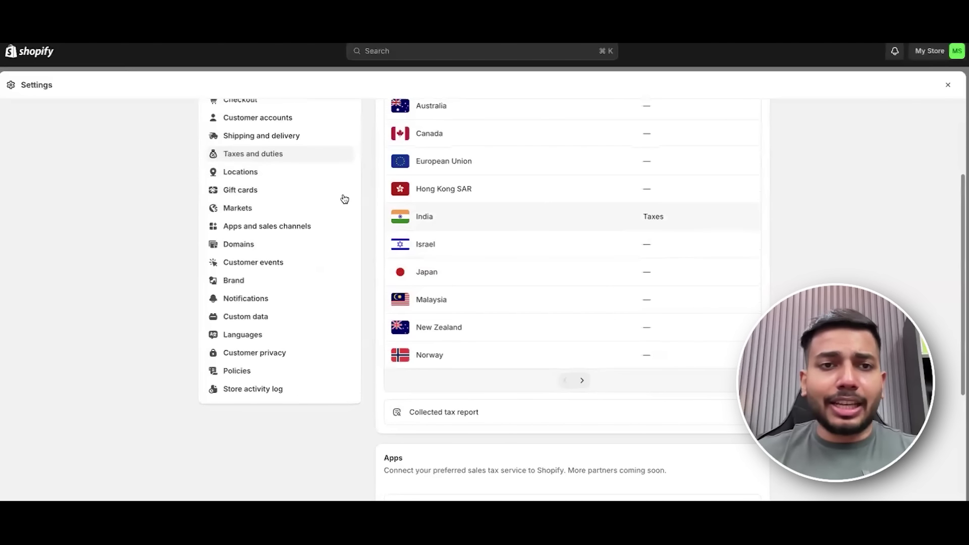
click(288, 177)
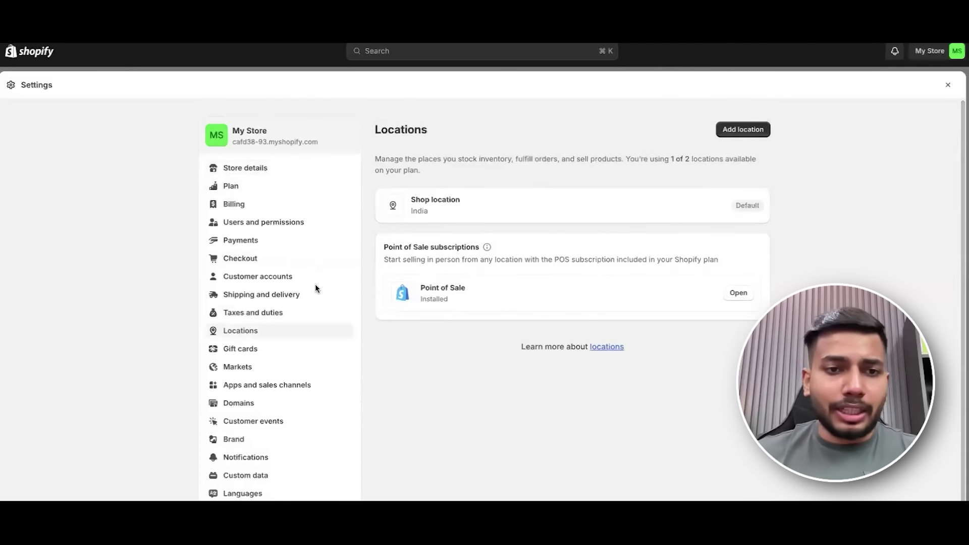
scroll(419, 281, down, 1)
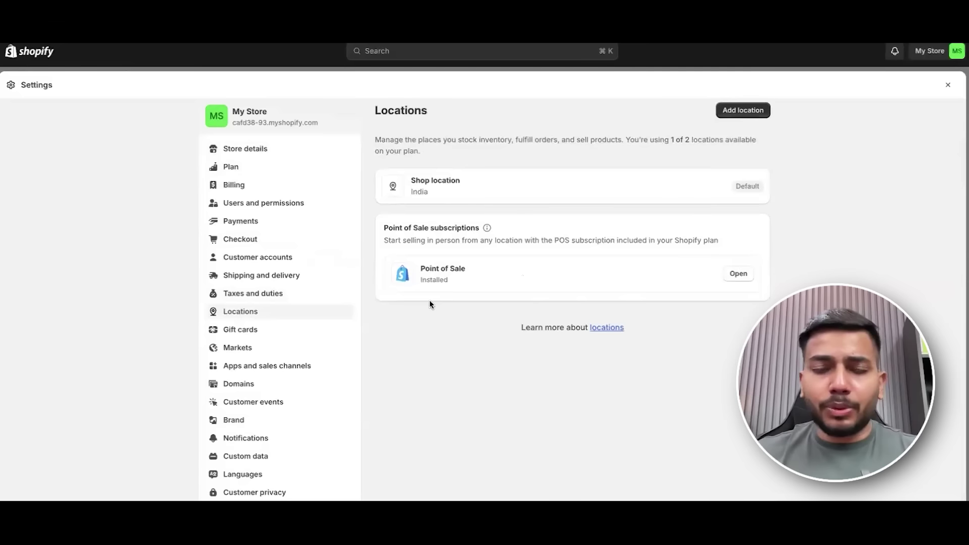
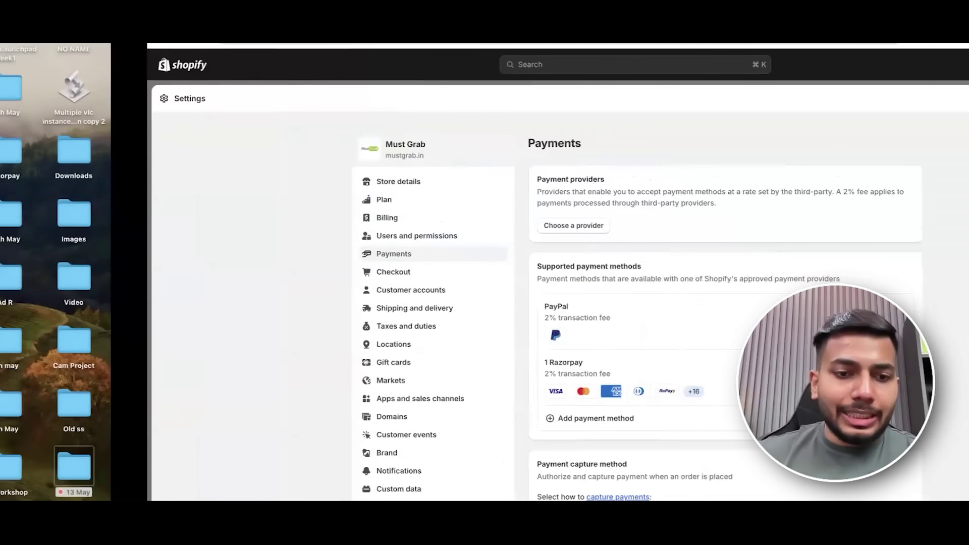
Leave Settings and open the first store's Online Store Preferences.
click(954, 98)
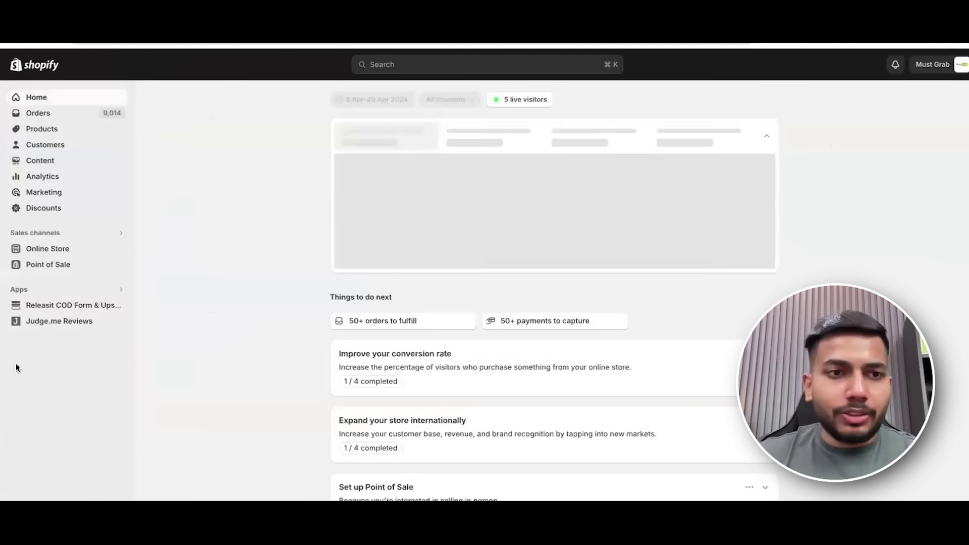
scroll(333, 189, down, 4)
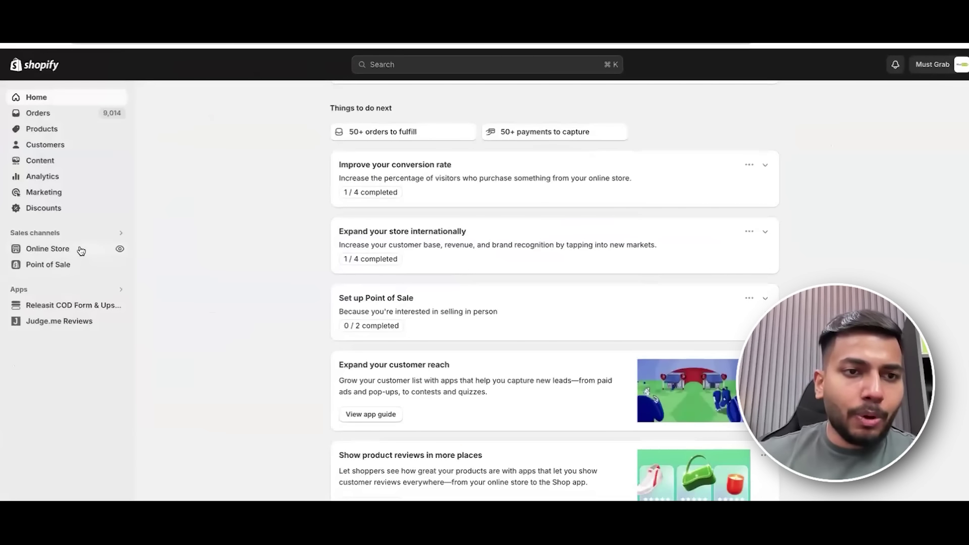
click(87, 250)
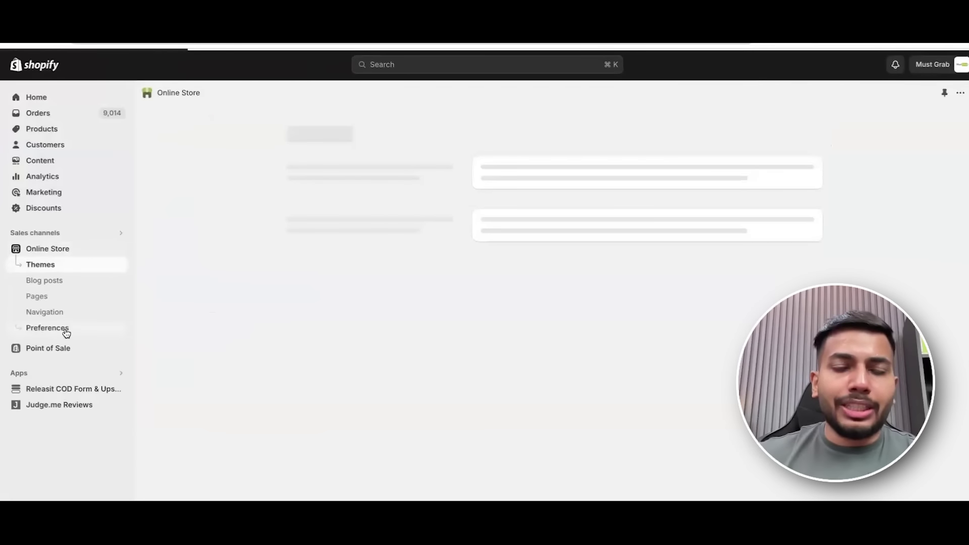
click(65, 329)
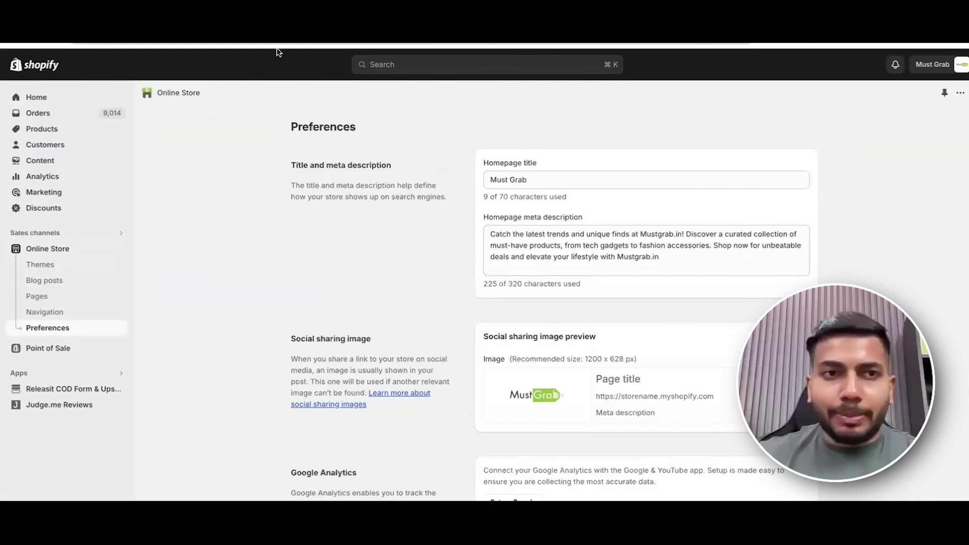
Open the new store's Online Store Preferences at the empty Homepage title, then start a 'mustgrab' search in a new tab.
scroll(260, 165, left, 5)
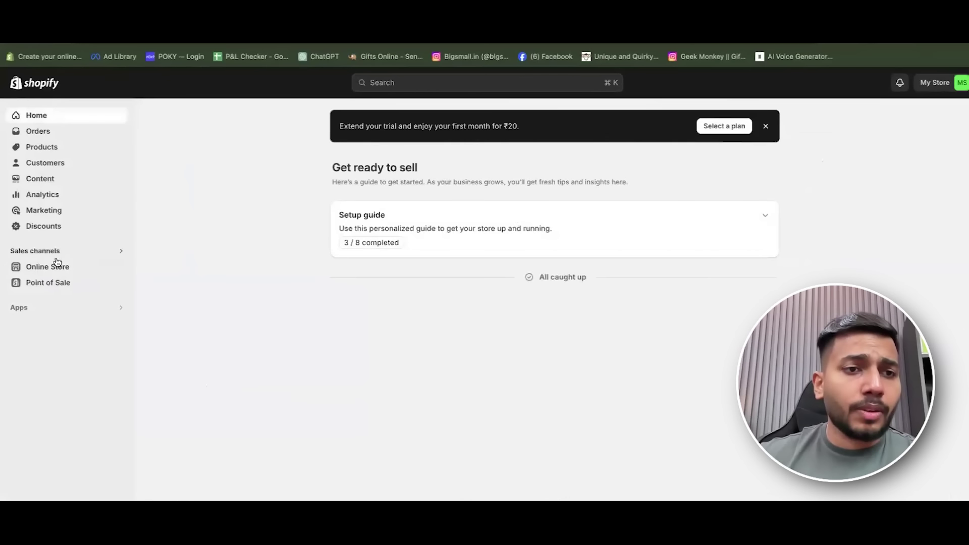
click(65, 266)
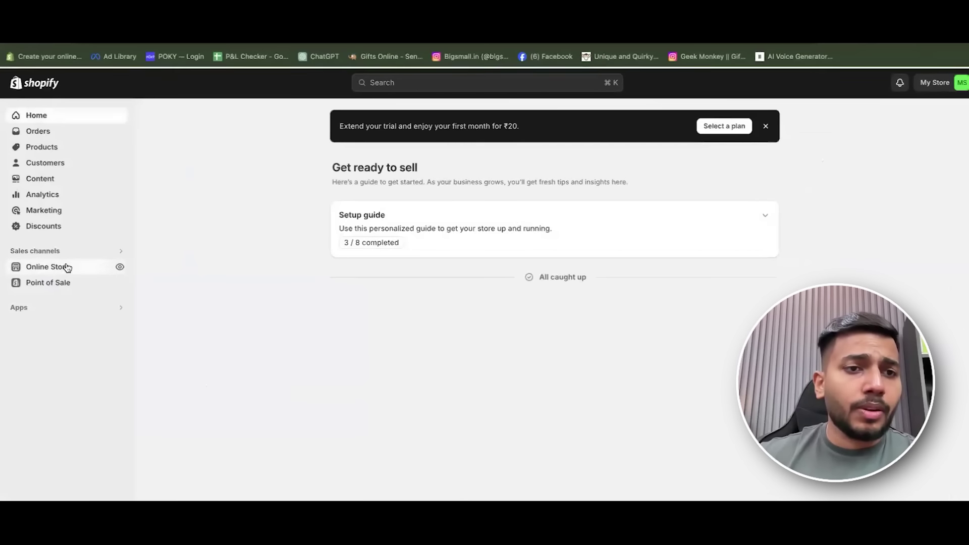
click(71, 344)
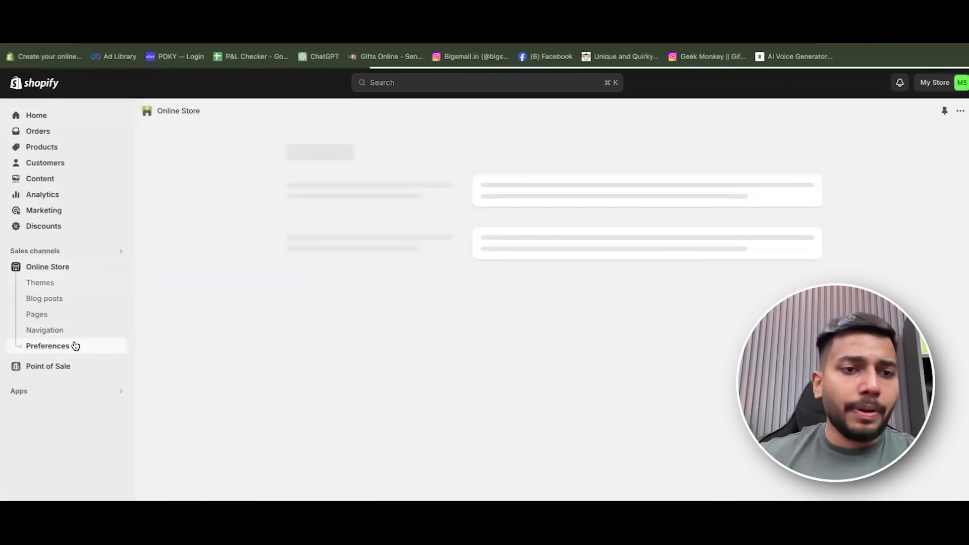
click(559, 198)
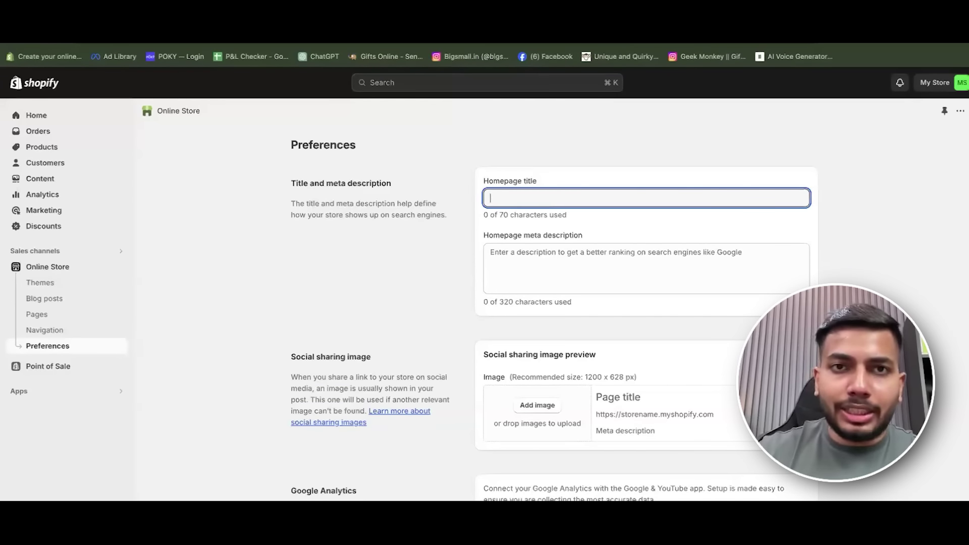
key(super+t)
text(must)
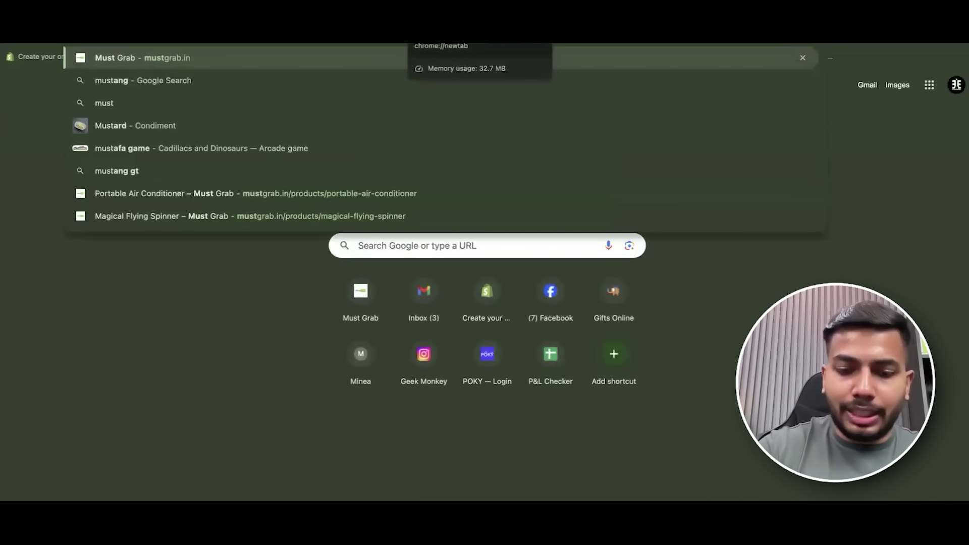
text(grab)
Search Google for 'mustgrab' and select the Must Grab result's title and description.
key(Return)
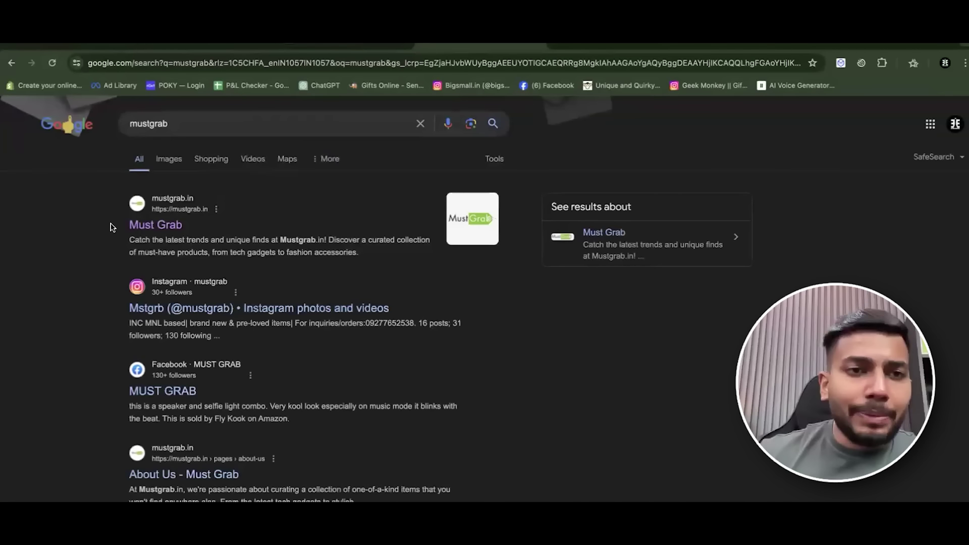
drag(126, 223, 196, 228)
drag(127, 244, 351, 249)
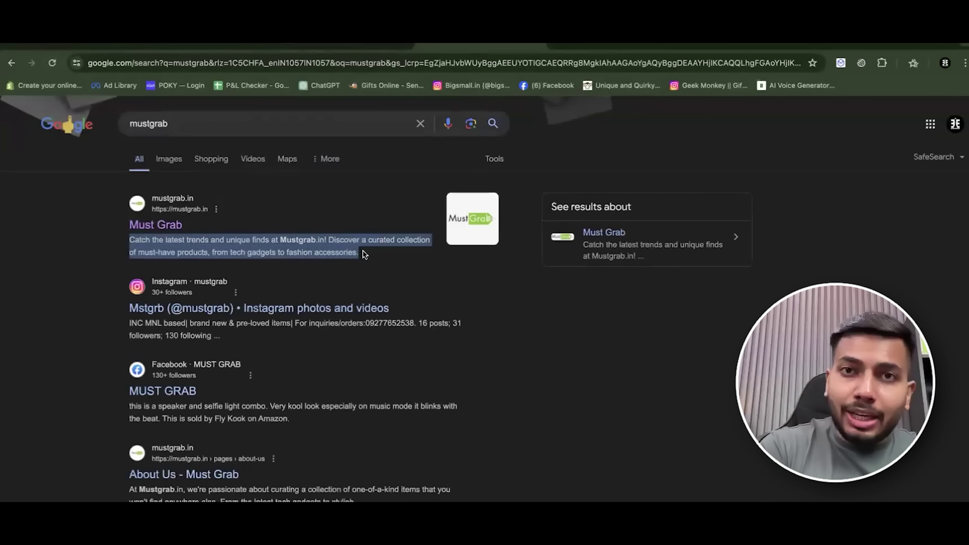
click(369, 255)
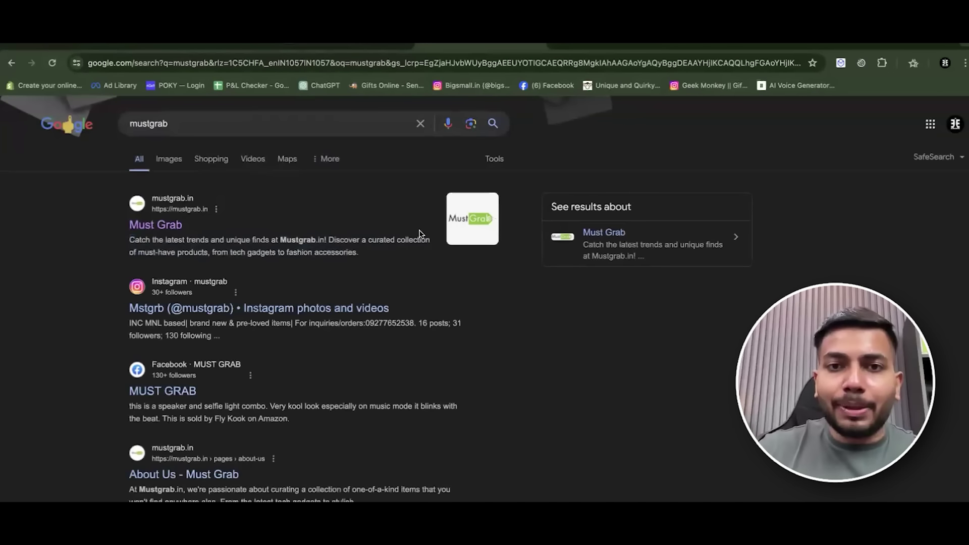
drag(126, 224, 182, 226)
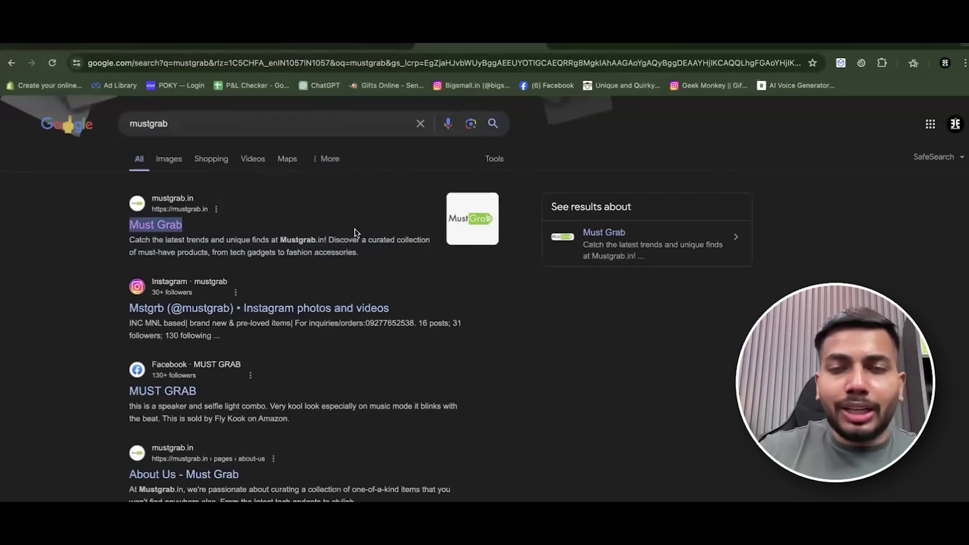
Enter 'Mannan Store' as the new store's Homepage title.
key(ctrl+Left)
click(545, 199)
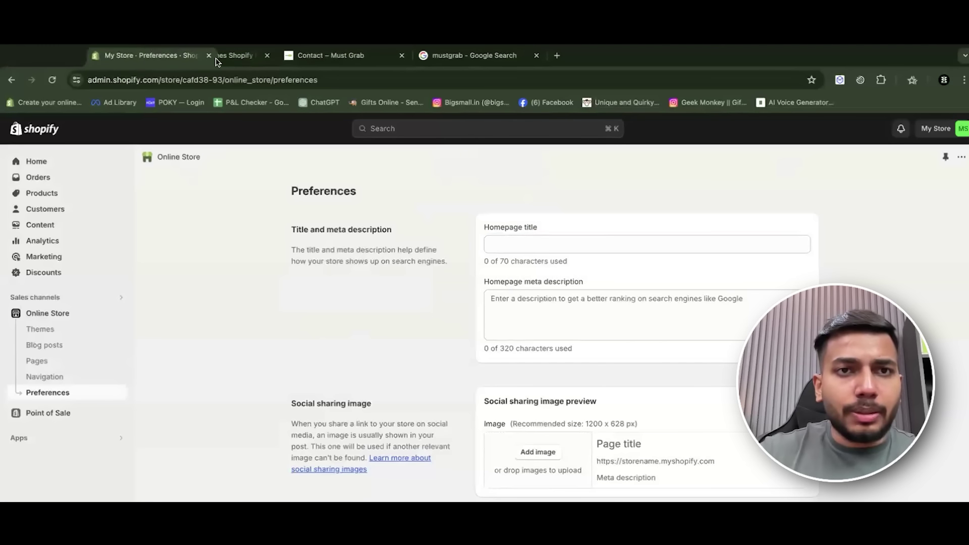
text(manna)
key(ctrl+a)
text(Mannan Store)
Select the Must Grab result's two-line description for copying.
click(492, 56)
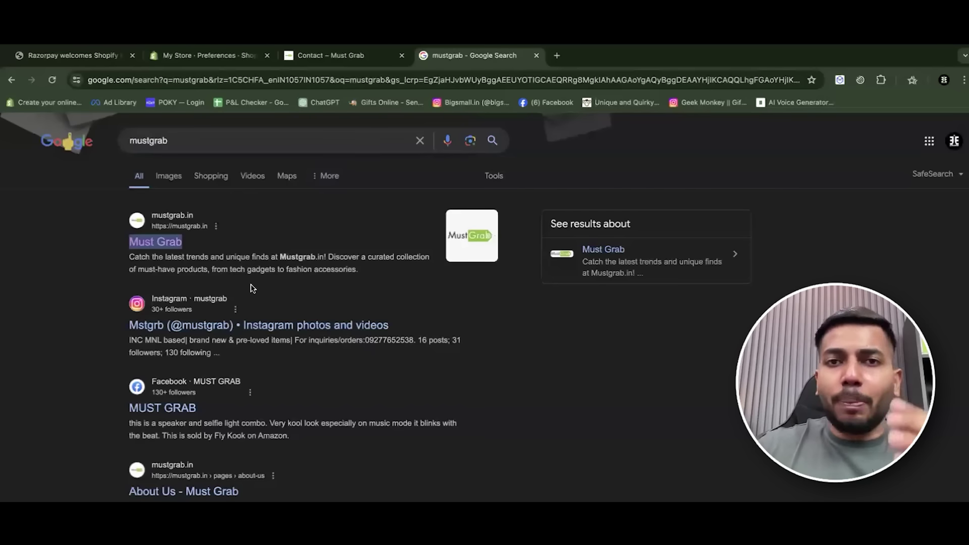
drag(359, 275, 127, 256)
key(ctrl+c)
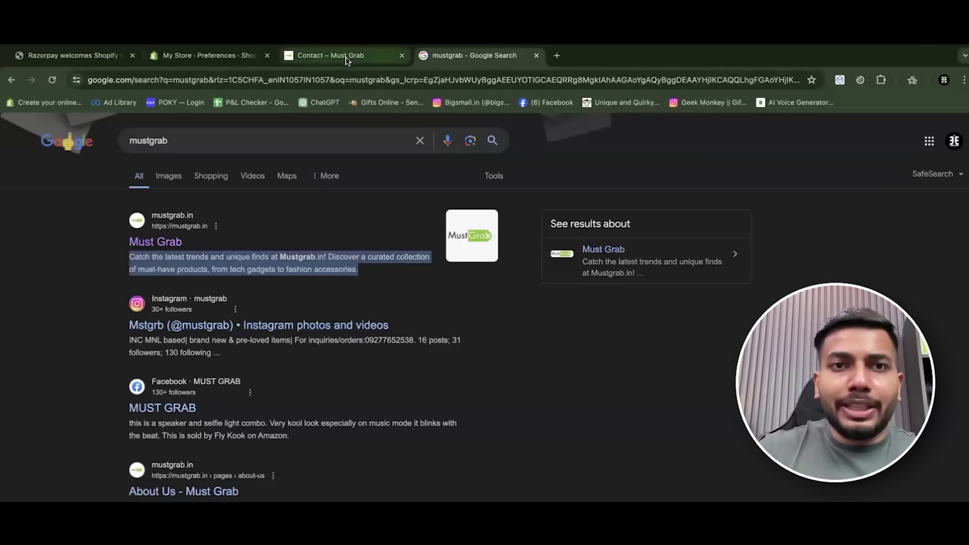
click(351, 57)
Paste the copied text into Homepage meta description, replacing Mustgrab with mannanstore.
click(212, 55)
click(534, 308)
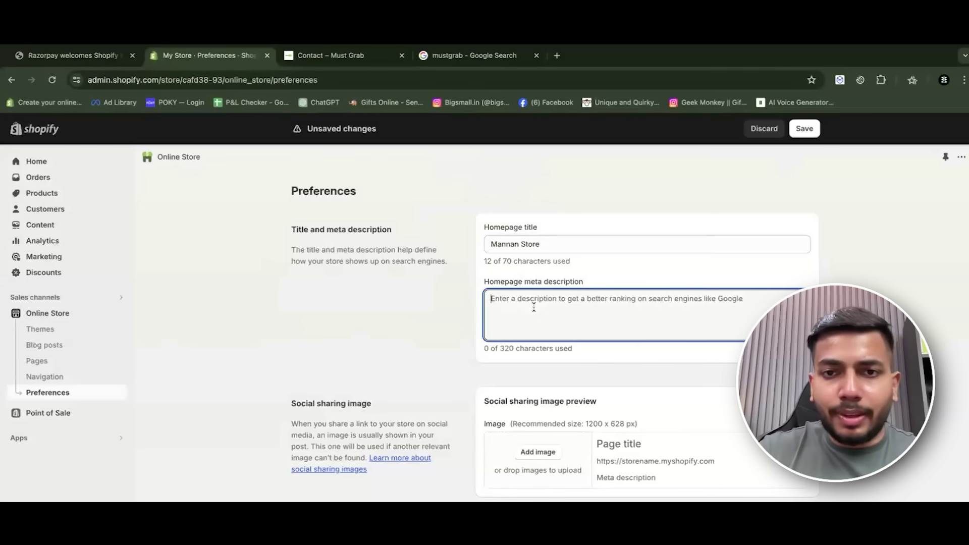
key(ctrl+v)
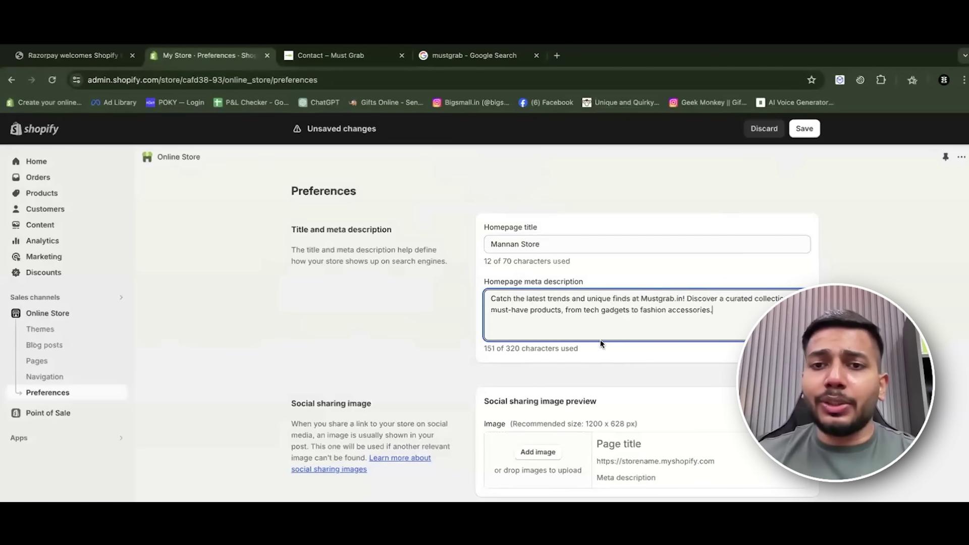
double_click(664, 298)
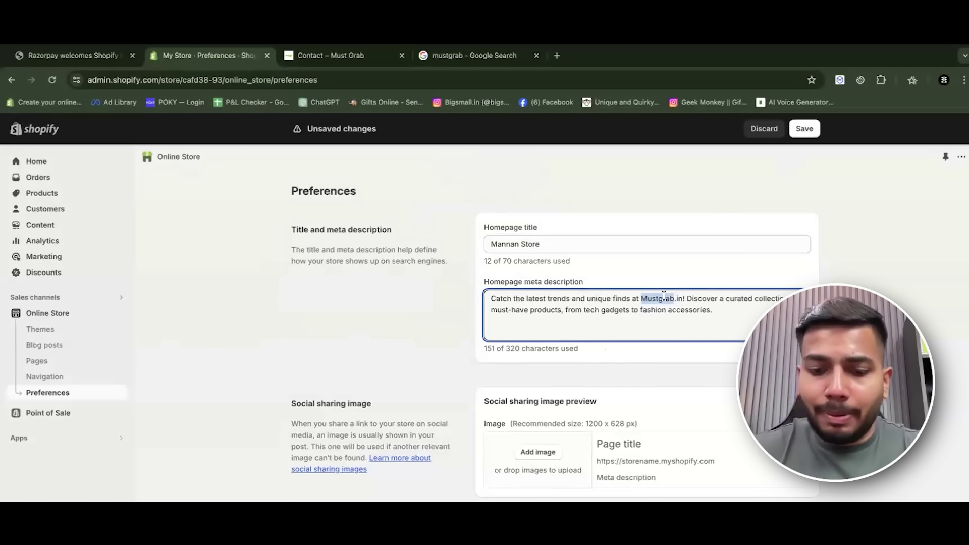
text(mannanstore)
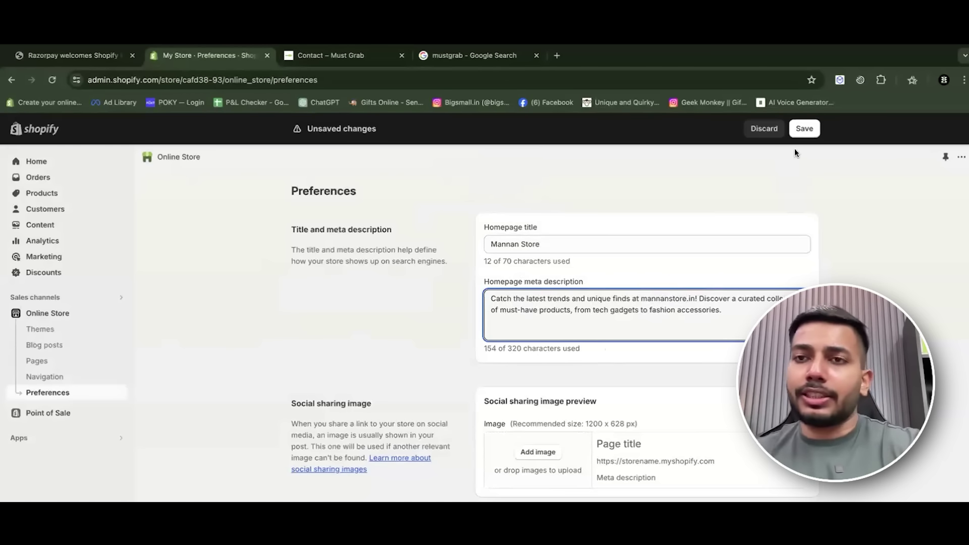
Save the homepage title and meta description changes.
scroll(783, 270, down, 5)
scroll(780, 268, up, 2)
scroll(781, 271, down, 4)
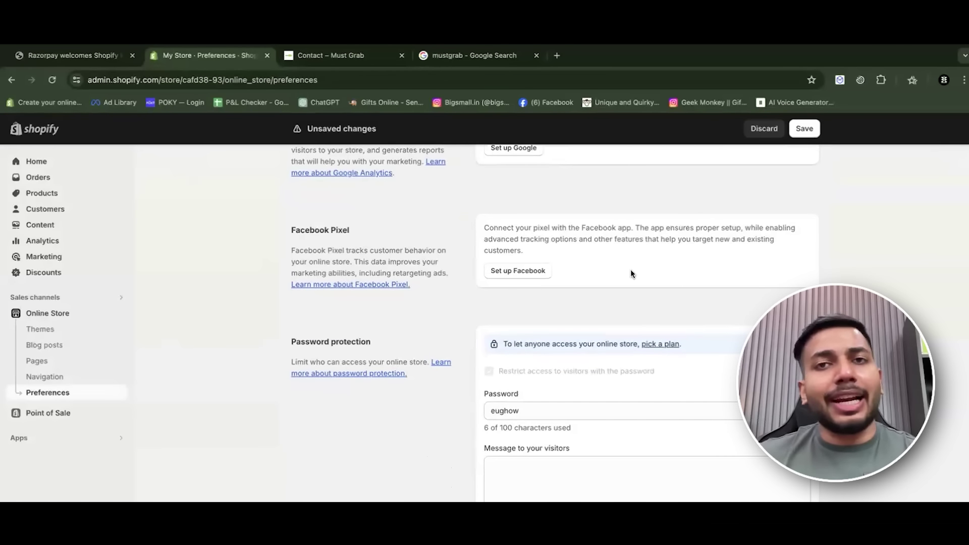
scroll(531, 287, down, 1)
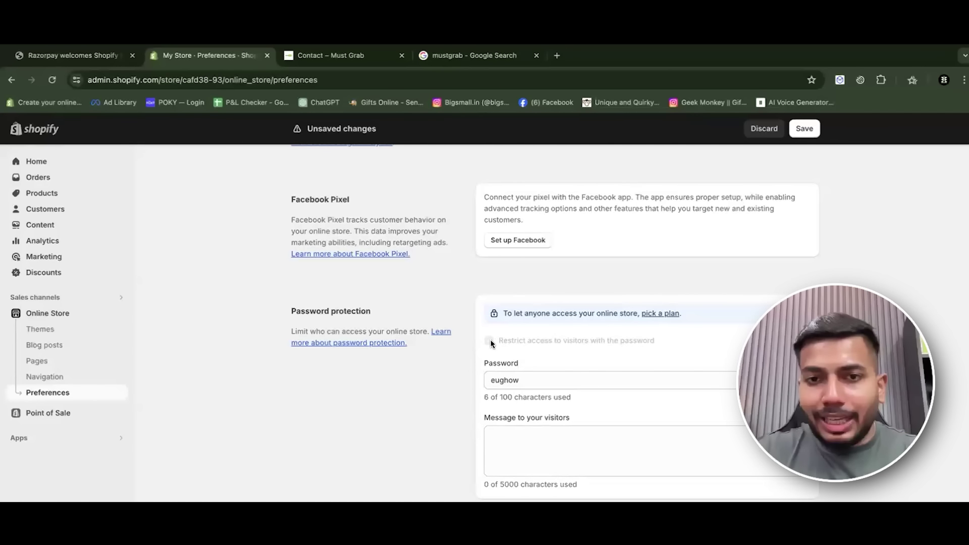
click(803, 129)
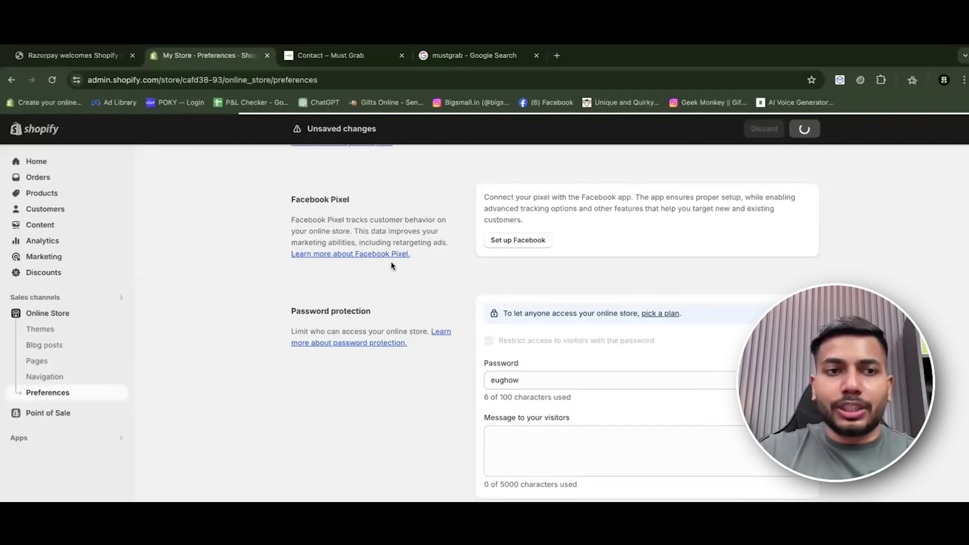
scroll(717, 290, up, 15)
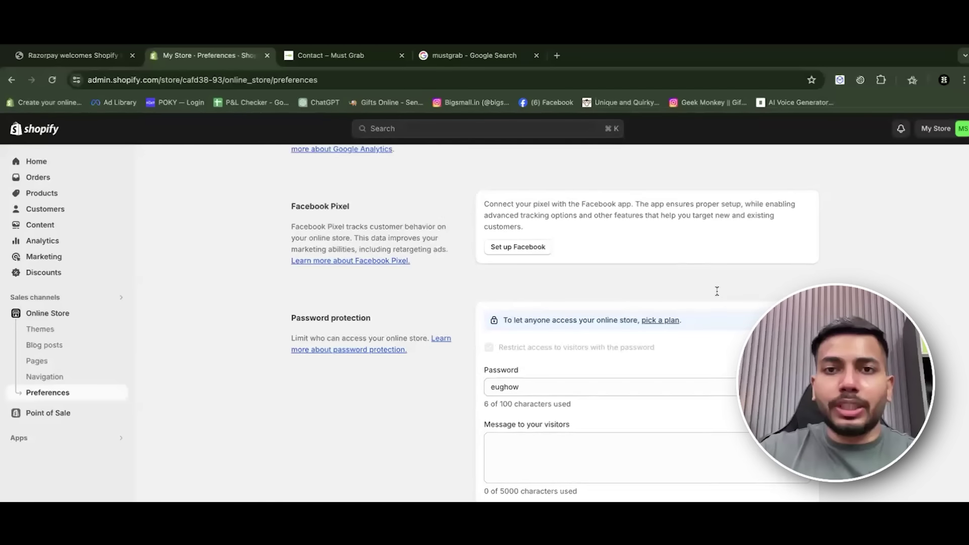
scroll(271, 341, down, 14)
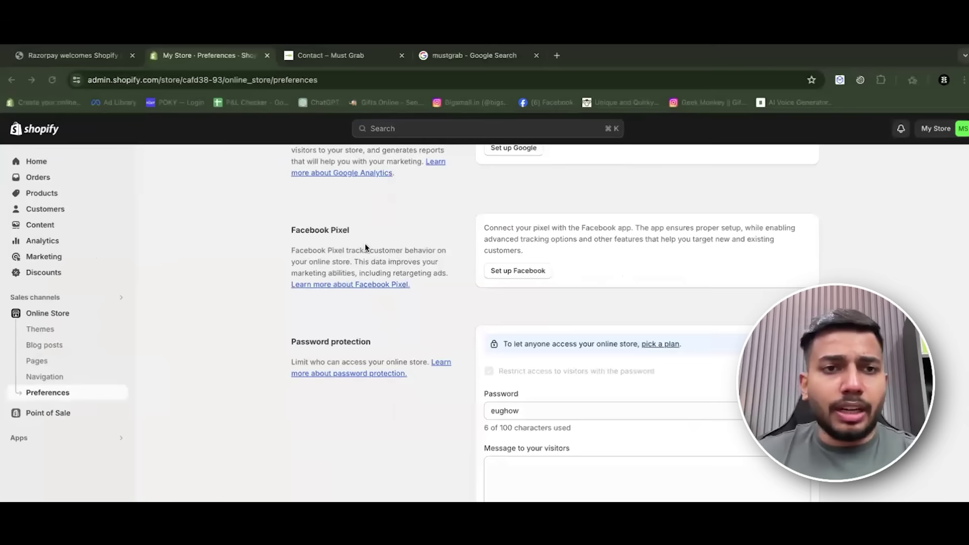
From the Pages list, preview and close the storefront, then view the Contact page and blog posts.
key(ctrl+Left)
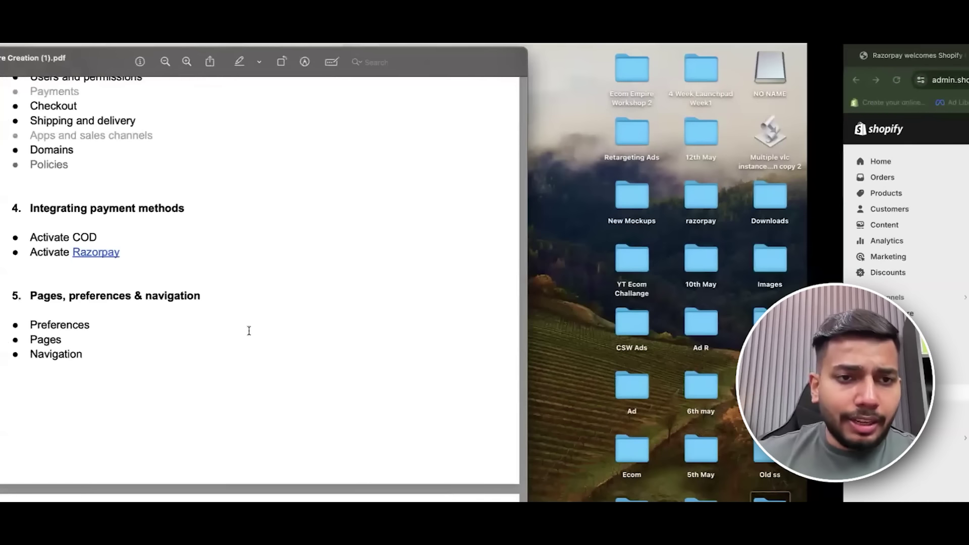
key(ctrl+Right)
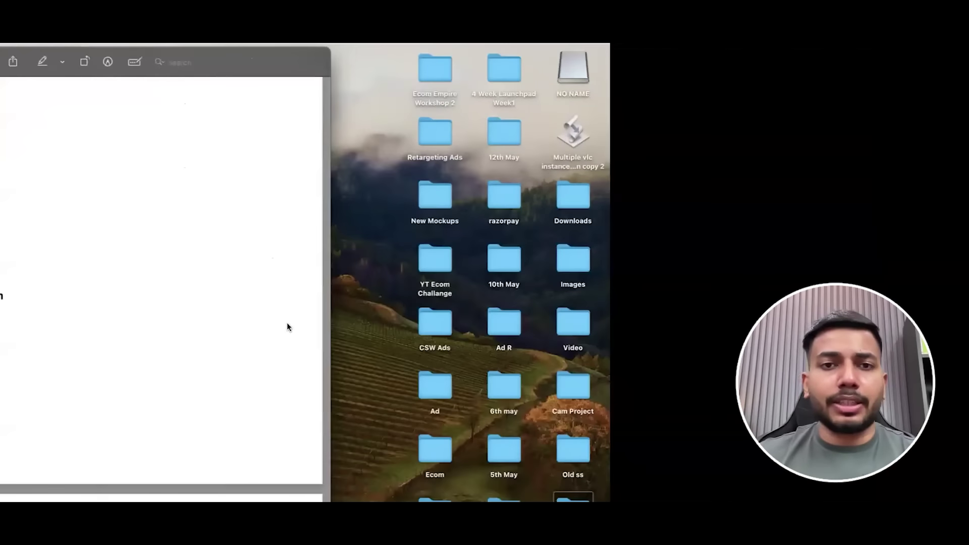
click(60, 361)
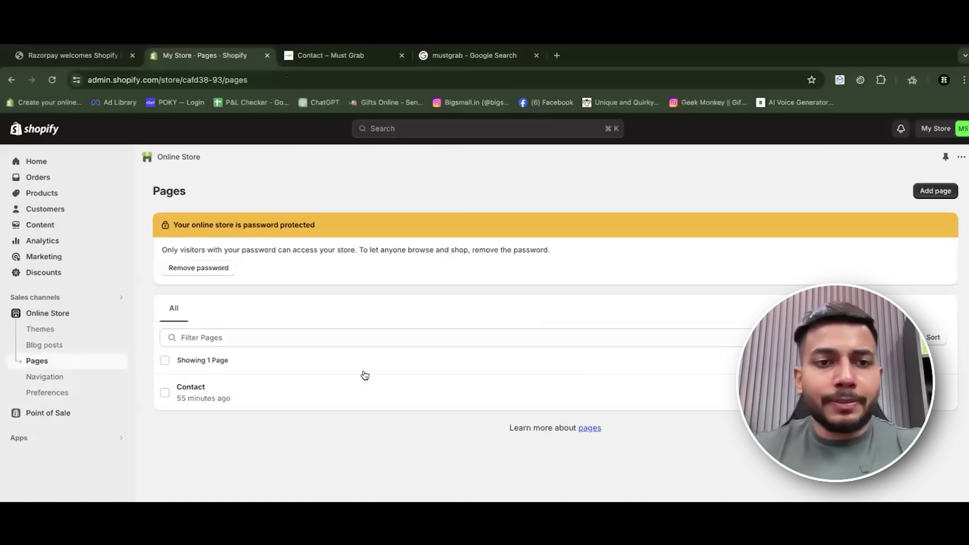
click(938, 392)
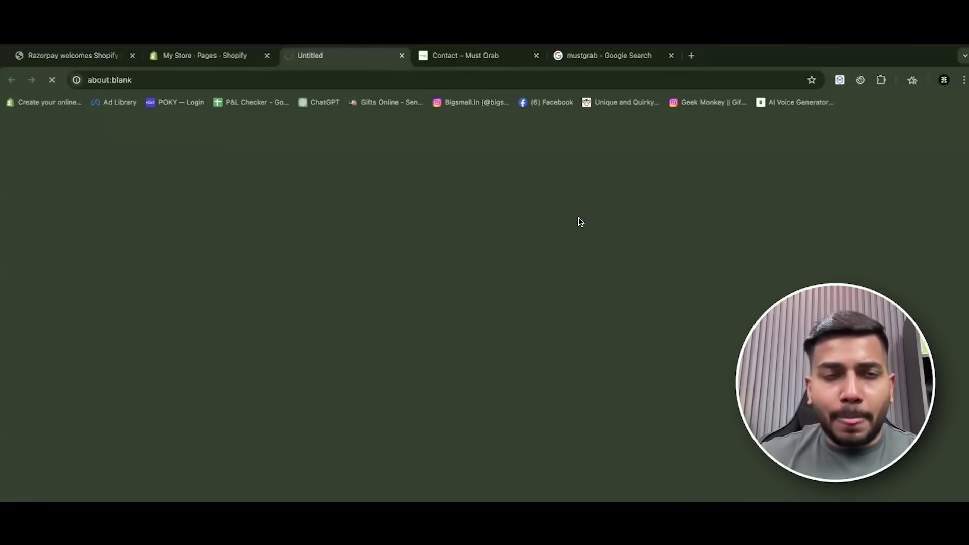
click(402, 55)
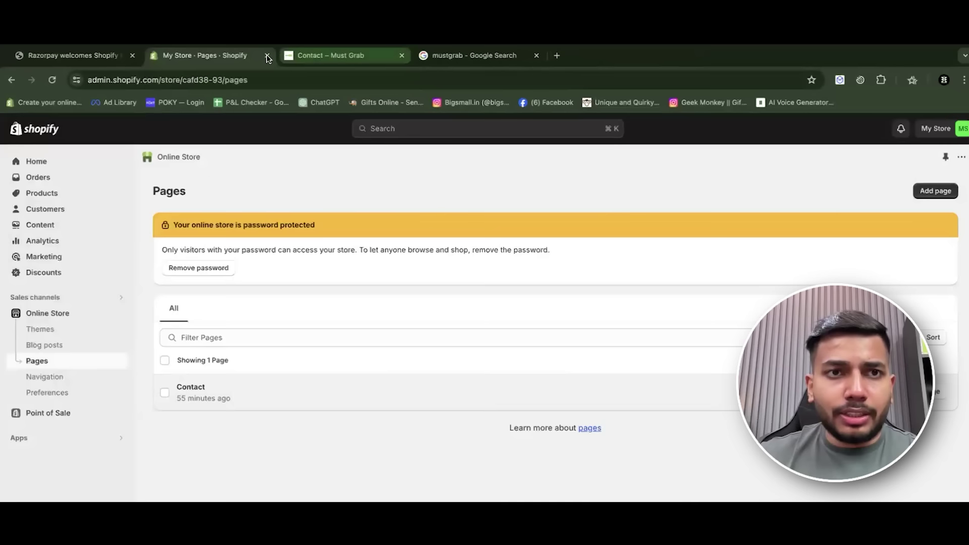
click(581, 389)
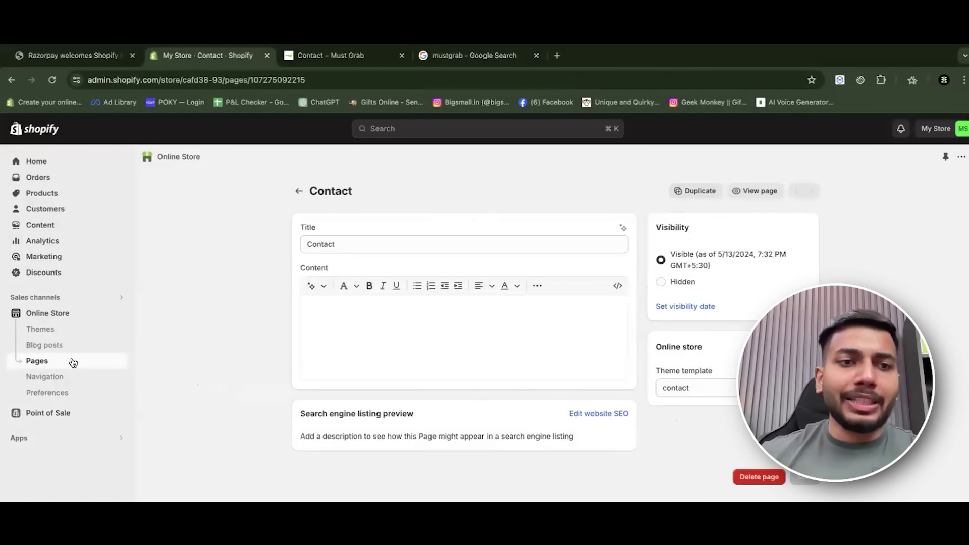
click(71, 347)
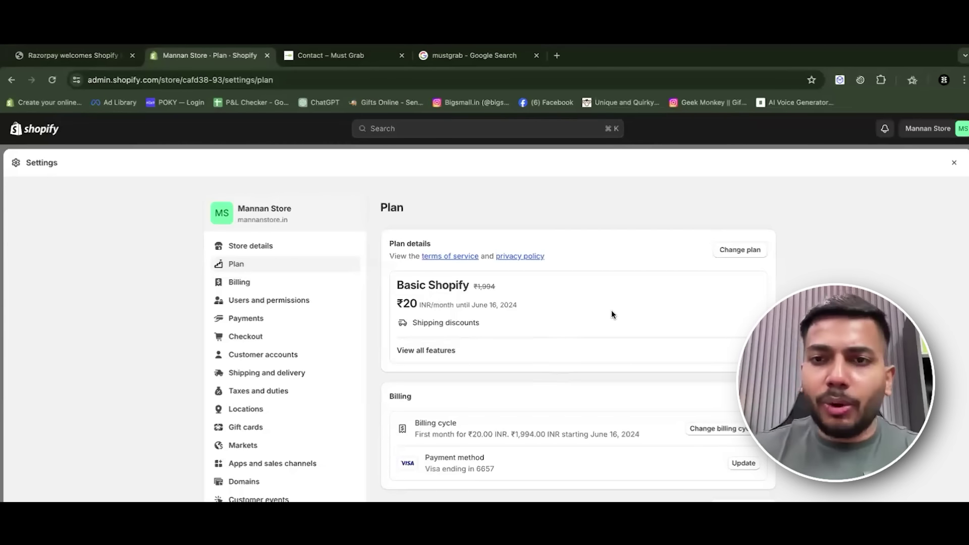
Turn off 'Restrict access to visitors with the password' in Online Store Preferences and save.
scroll(750, 383, down, 1)
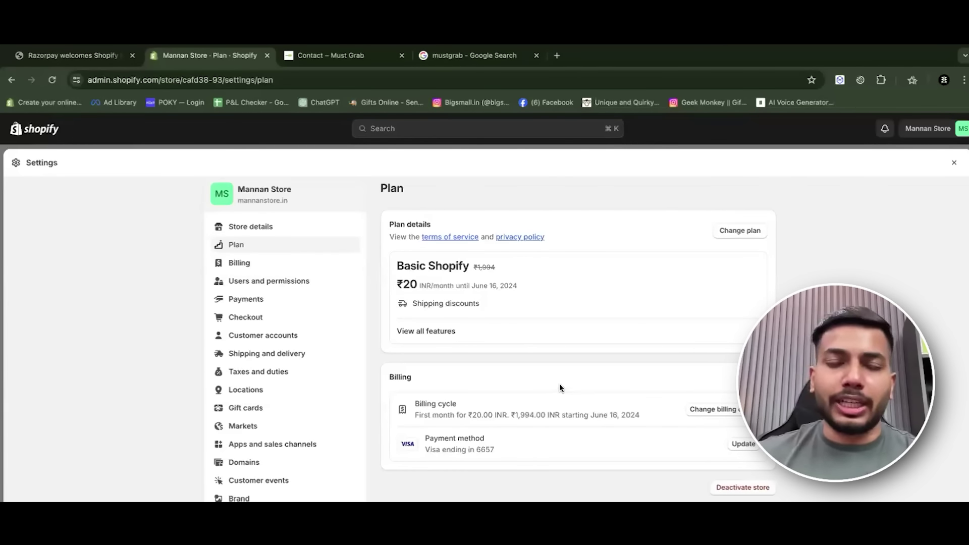
click(954, 164)
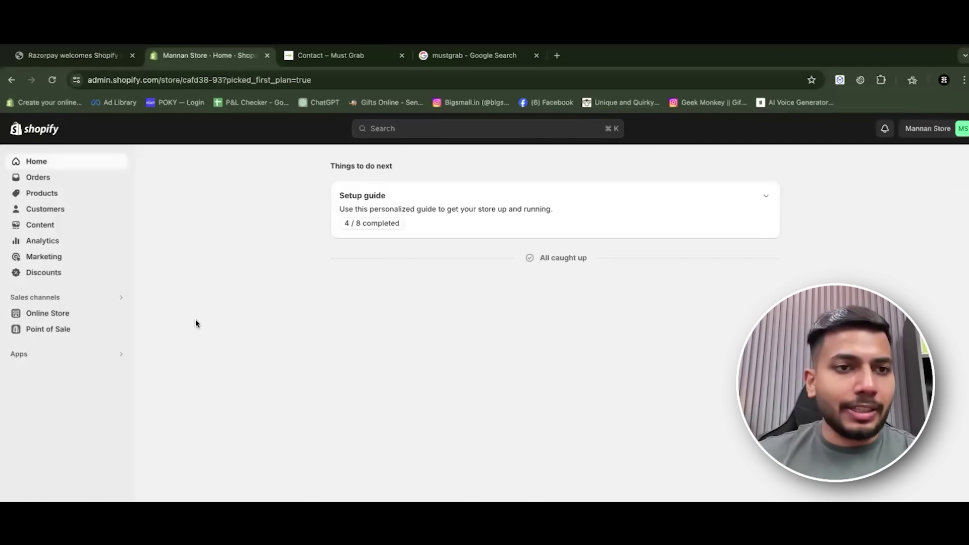
click(118, 313)
click(91, 393)
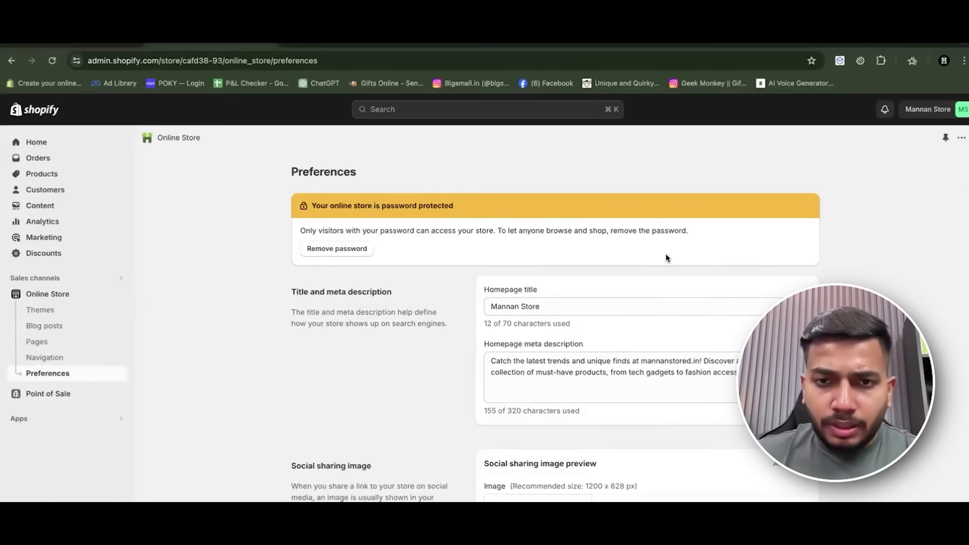
scroll(667, 258, down, 15)
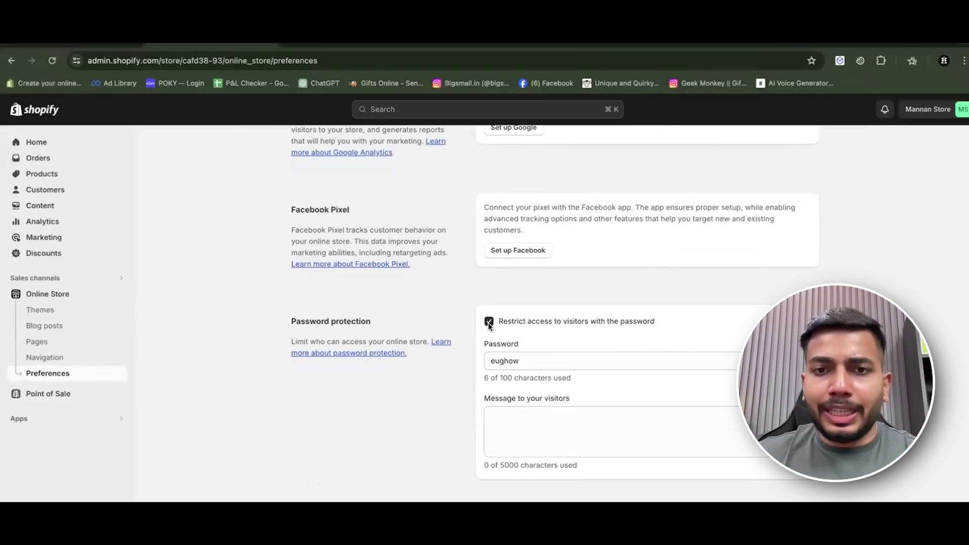
click(489, 322)
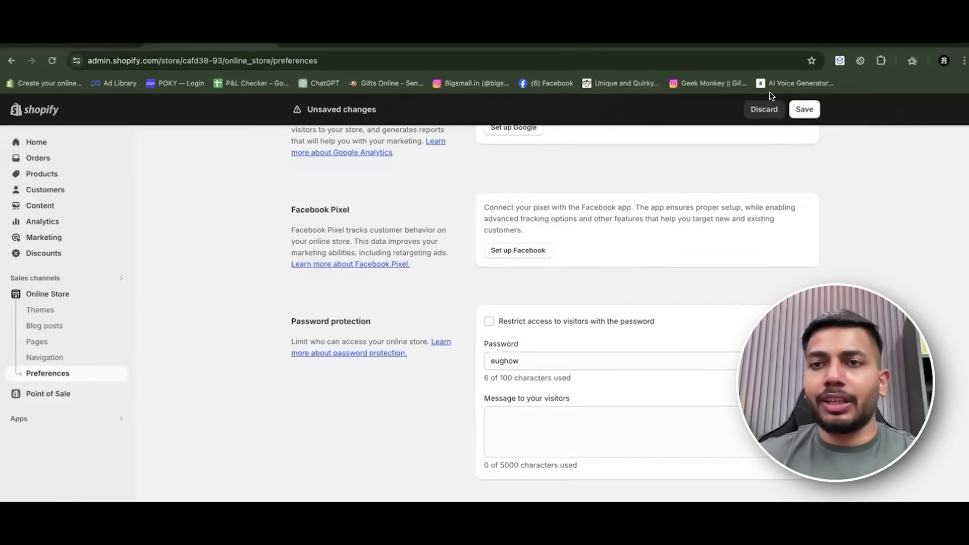
click(805, 109)
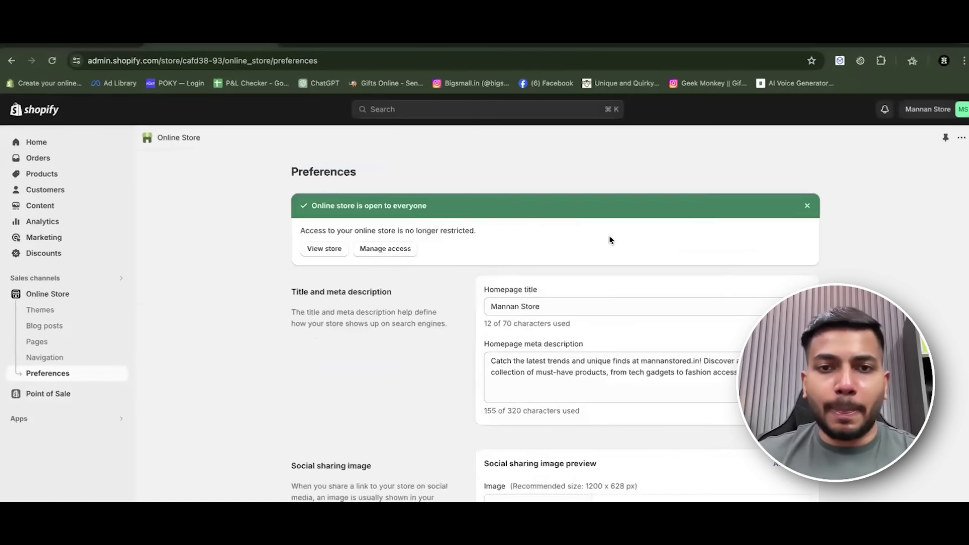
Return to Pages and view the Contact page on the live storefront.
scroll(454, 273, down, 1)
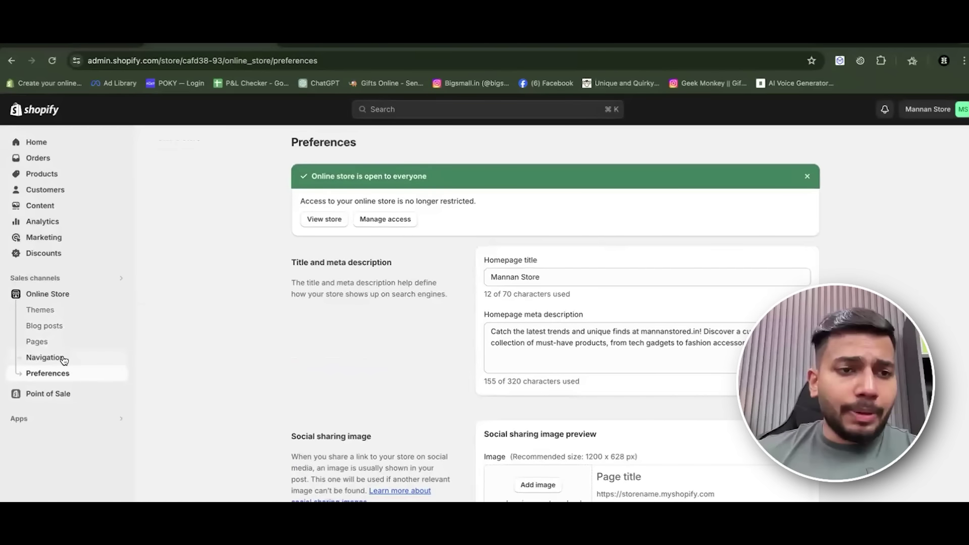
click(70, 342)
click(919, 290)
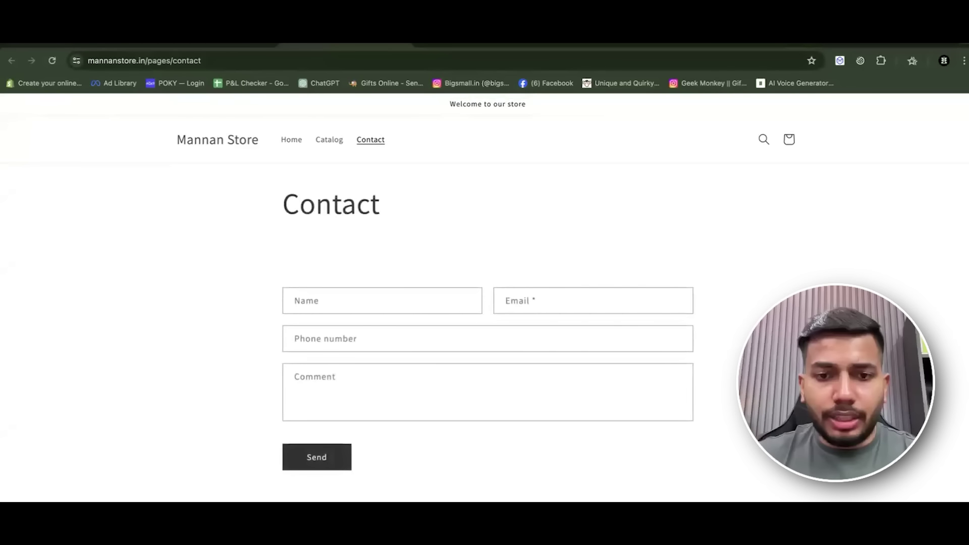
Test the live contact form's fields, then add a new page and begin titling it About Us.
click(441, 297)
key(Tab)
key(Tab)
key(Tab)
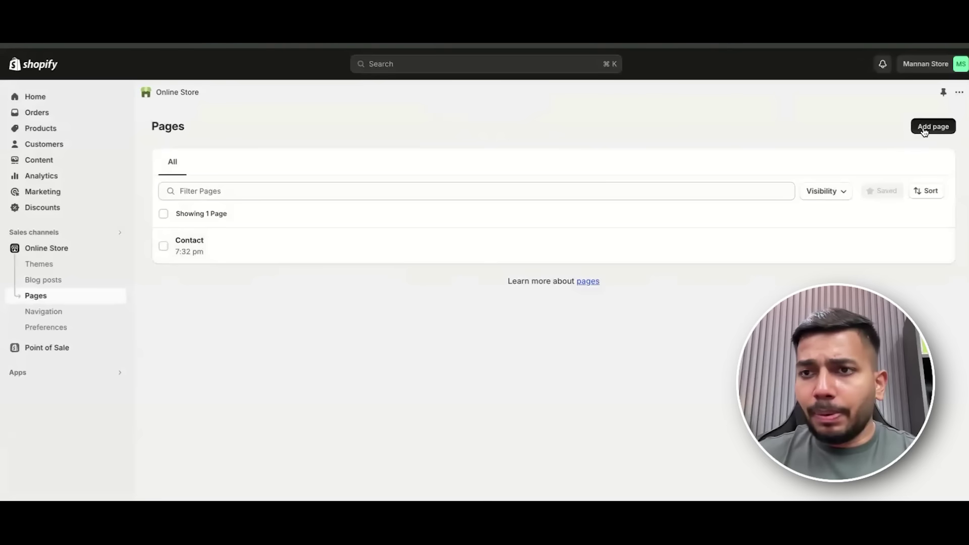
click(929, 128)
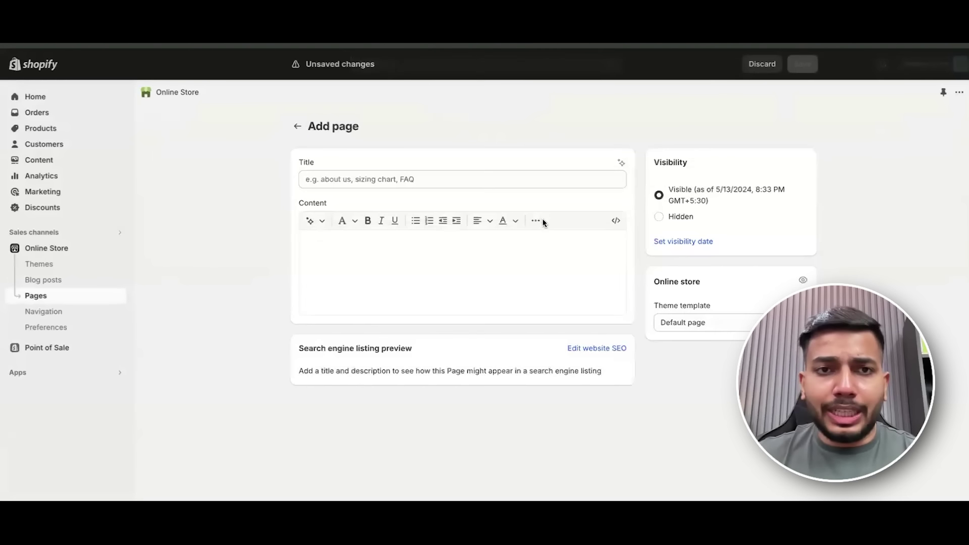
click(437, 259)
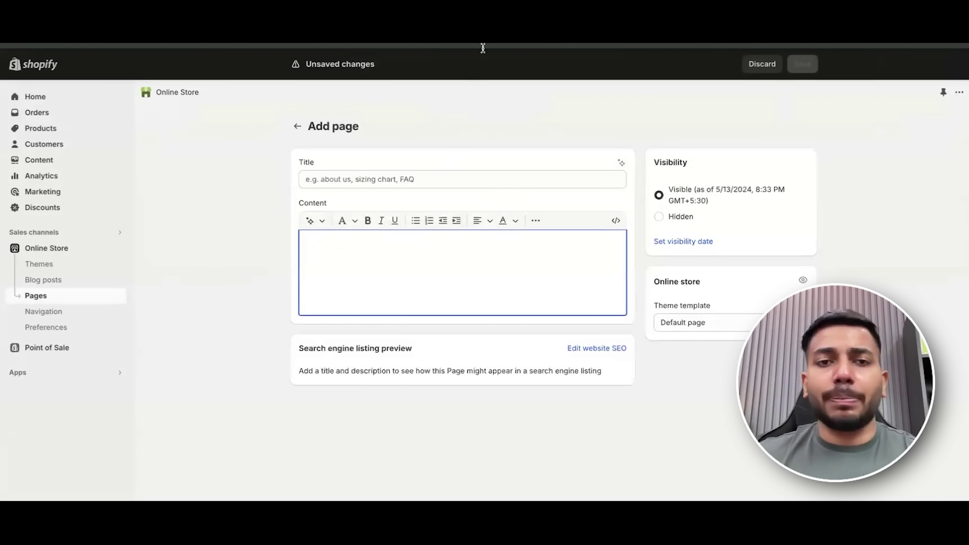
click(392, 178)
text(About Us)
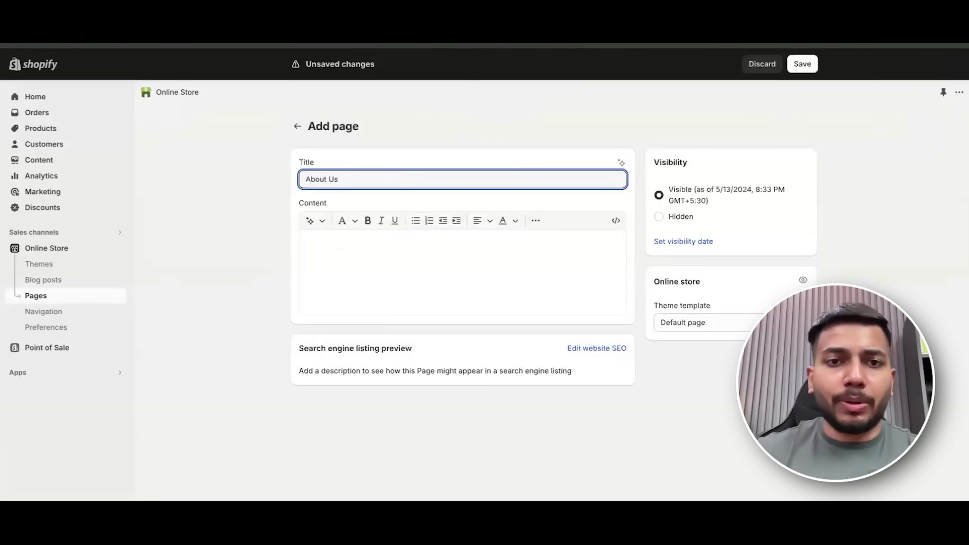
click(435, 268)
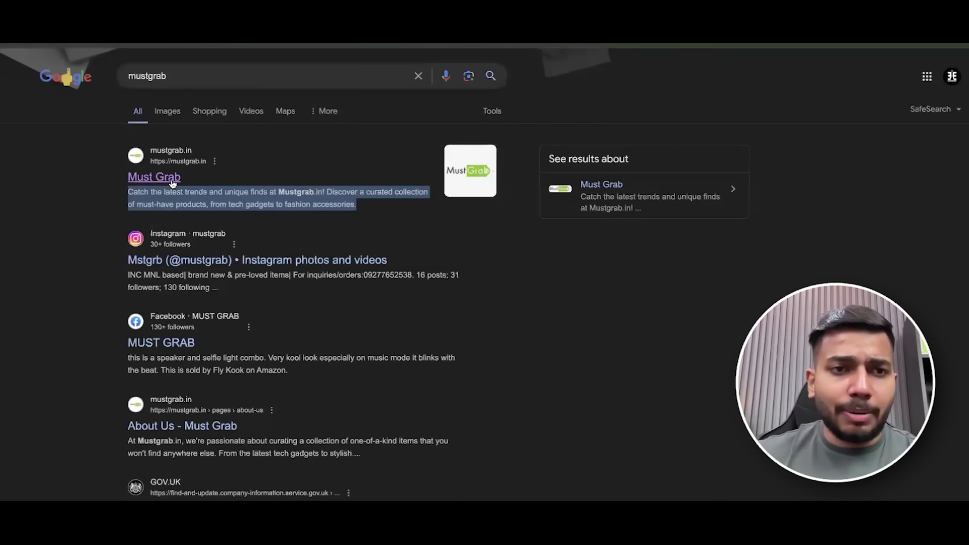
Copy the About Us body text from Must Grab's site into the new page's Content box.
click(172, 181)
scroll(256, 380, down, 15)
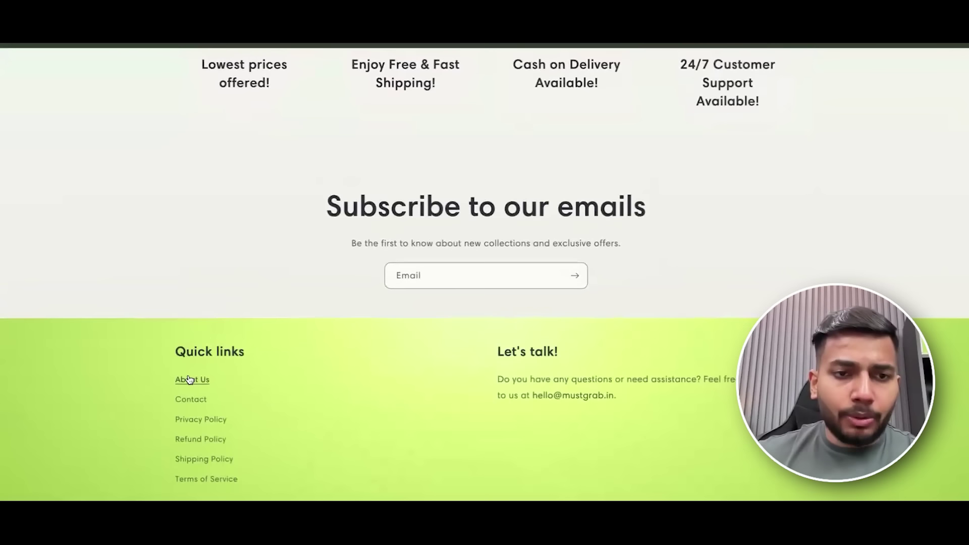
click(190, 381)
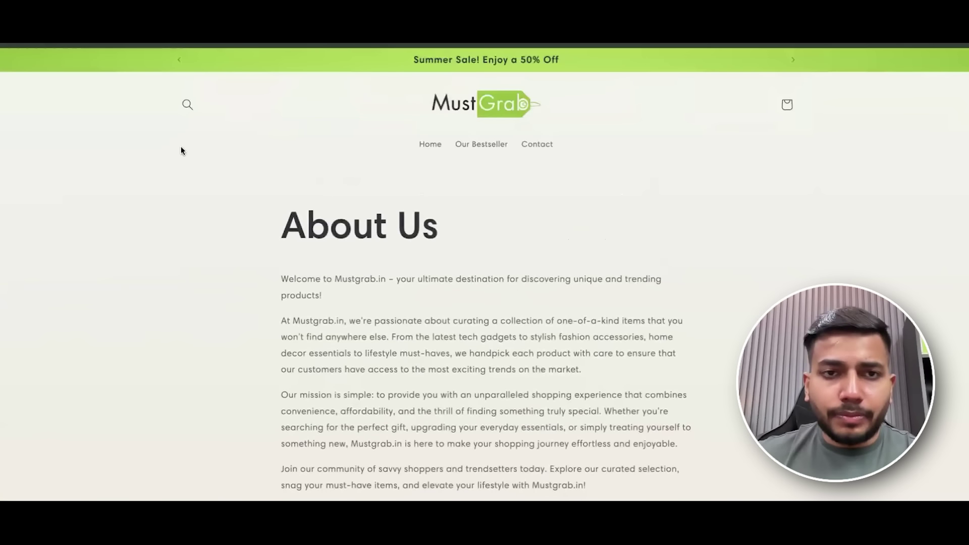
scroll(276, 154, down, 2)
scroll(275, 154, down, 2)
drag(281, 151, 368, 376)
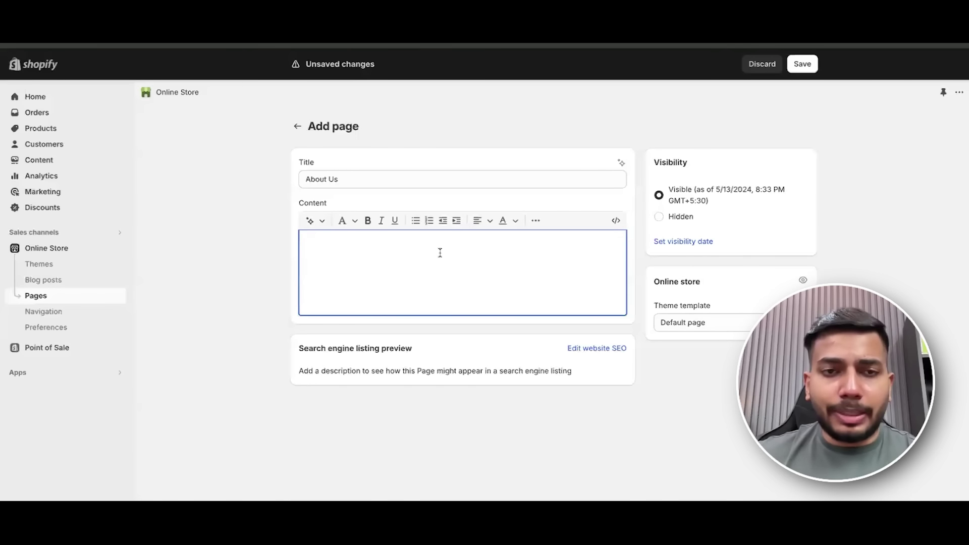
text(Welcome to Mustgrab.in – your ultimate destination for discovering unique and trending products!  At Mustgrab.in, we're passionate about curating a collection of one-of-a-kind items that you won't find anywhere else. From the latest tech gadgets to stylish fashion accessories, home decor essentials to lifestyle must-haves, we handpick each product with care to ensure that our customers have access to the most exciting trends on the market.  Our mission is simple: to provide you with an unparalleled shopping experience that combines convenience, affordability, and the thrill of finding something truly special. Whether you're searching for the perfect gift, upgrading your everyday essentials, or simply treating yourself to something new, Mustgrab.in is here to make your shopping journey effortless and enjoyable.  Join our community of savvy shoppers and trendsetters today. Explore our curated selection, snag your must-have items, and elevate your lifestyle with Mustgrab.in!  Happy shopping!)
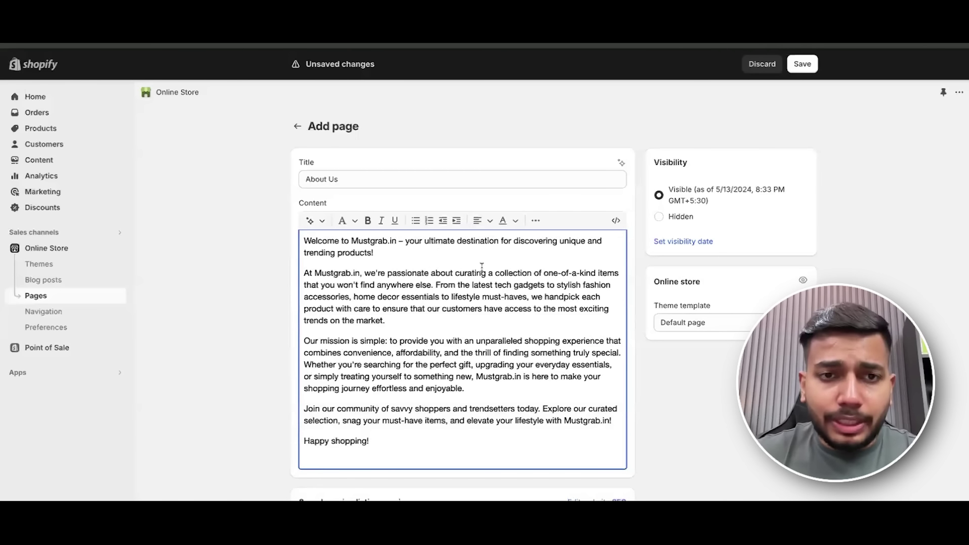
Replace Mustgrab with Mannanstore in the pasted About Us text.
text(Mannanstore)
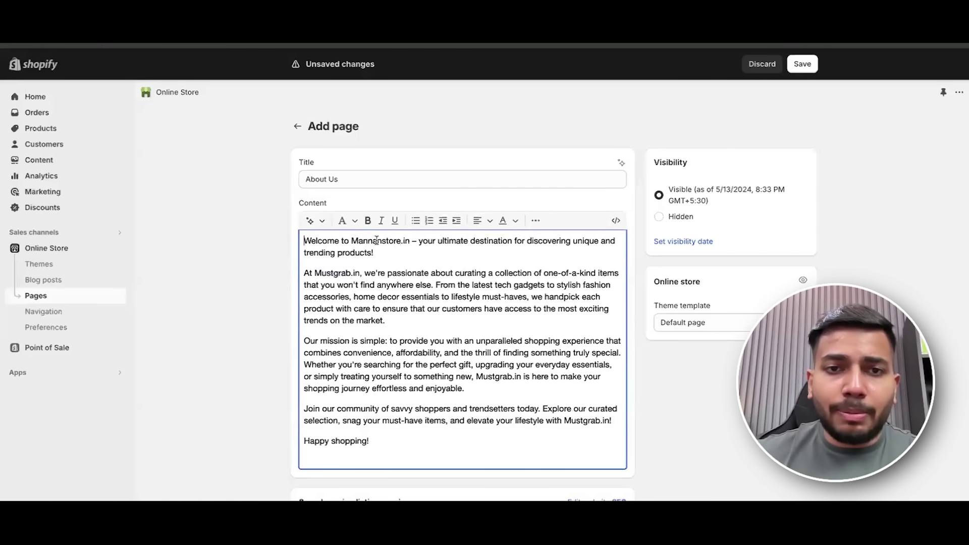
text(Mannanstore)
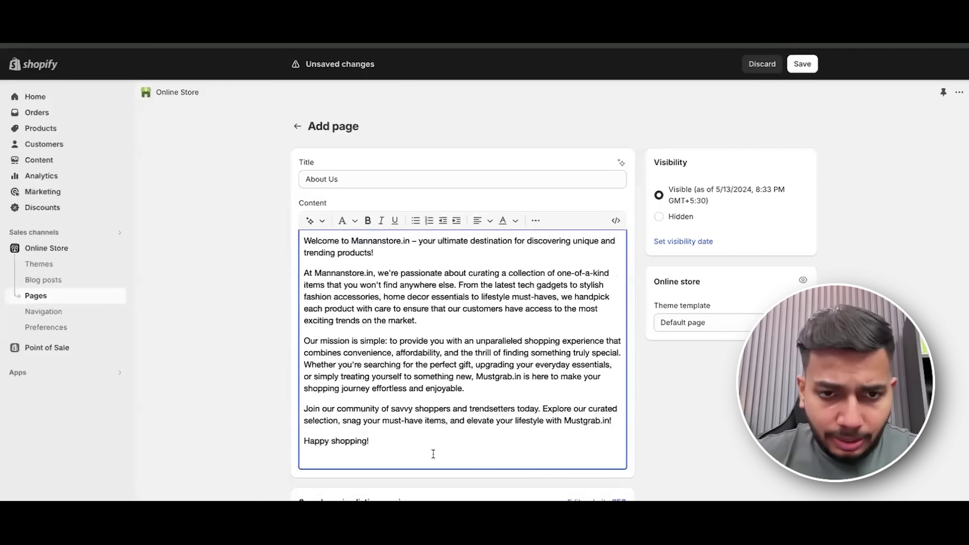
scroll(447, 387, down, 1)
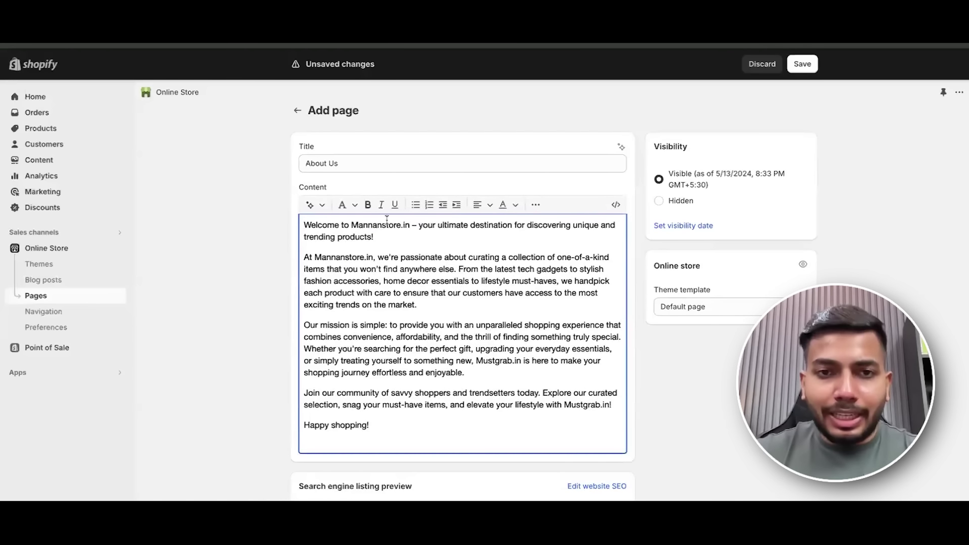
Try the AI extend-text option on the opening paragraphs, discard it, and save the page.
drag(307, 222, 426, 382)
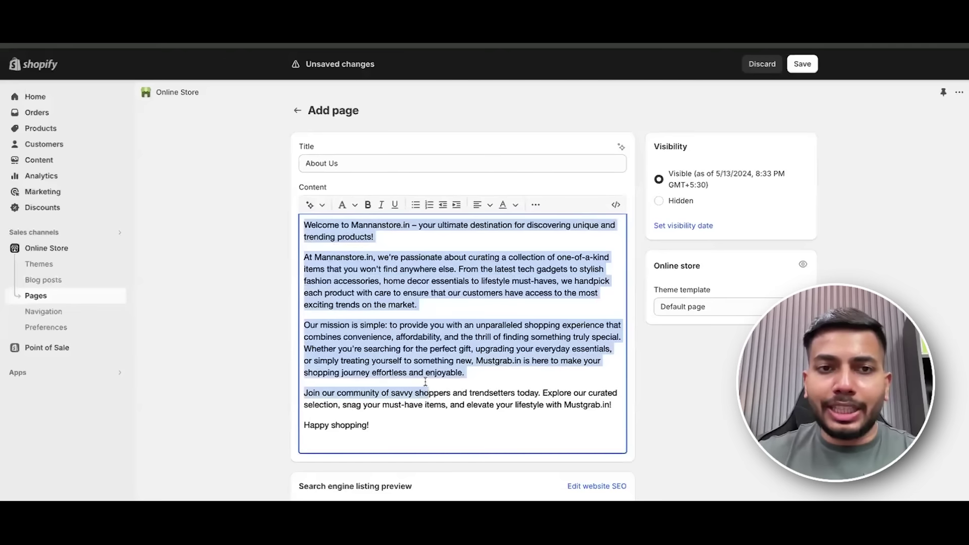
click(309, 206)
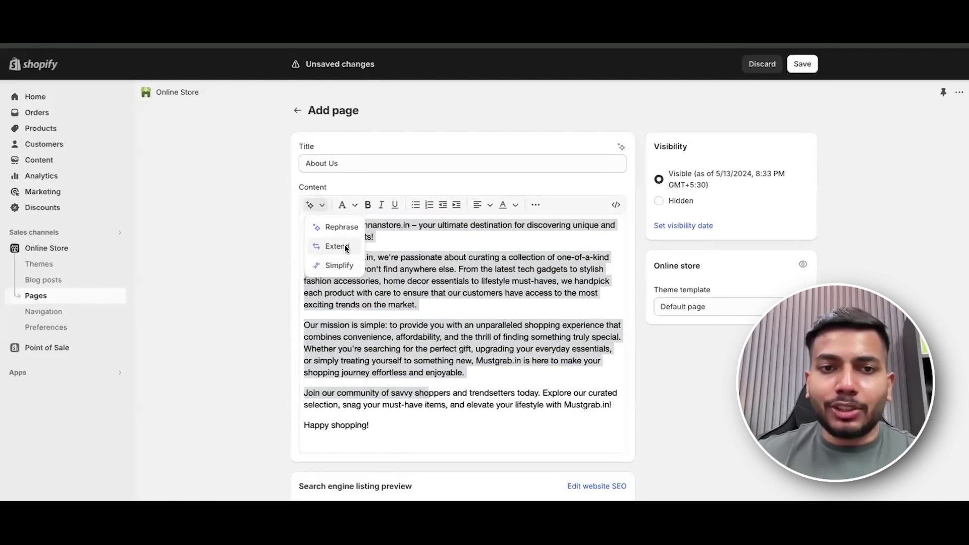
click(347, 247)
click(368, 364)
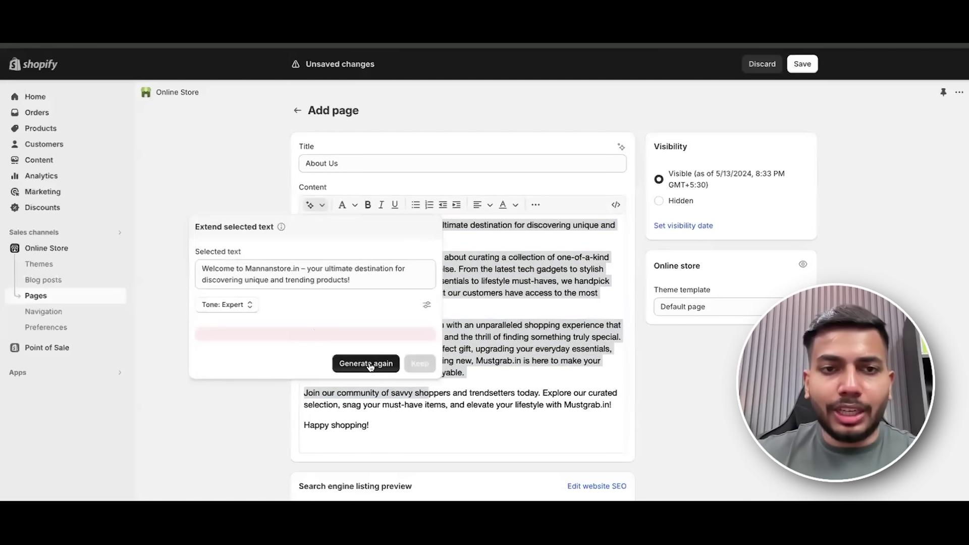
scroll(370, 367, down, 1)
key(Escape)
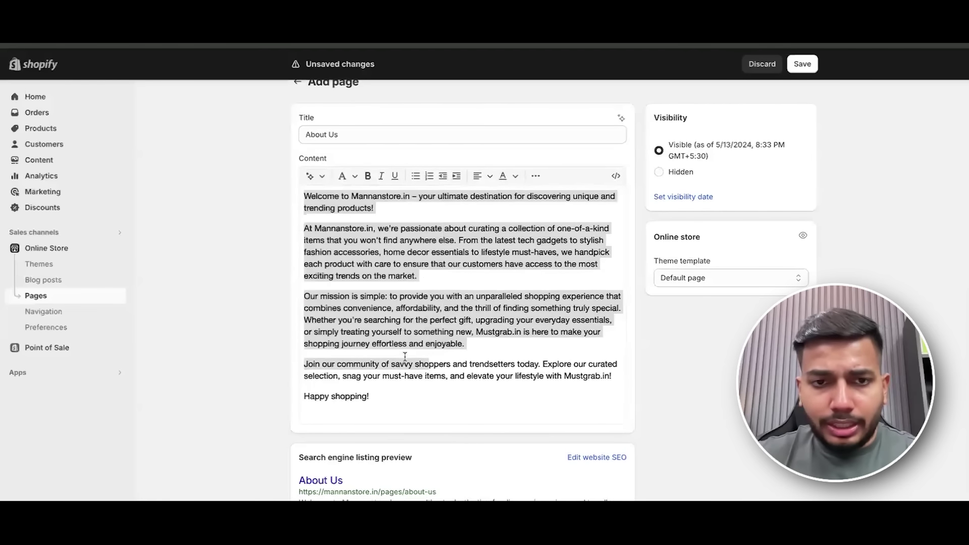
key(ctrl+s)
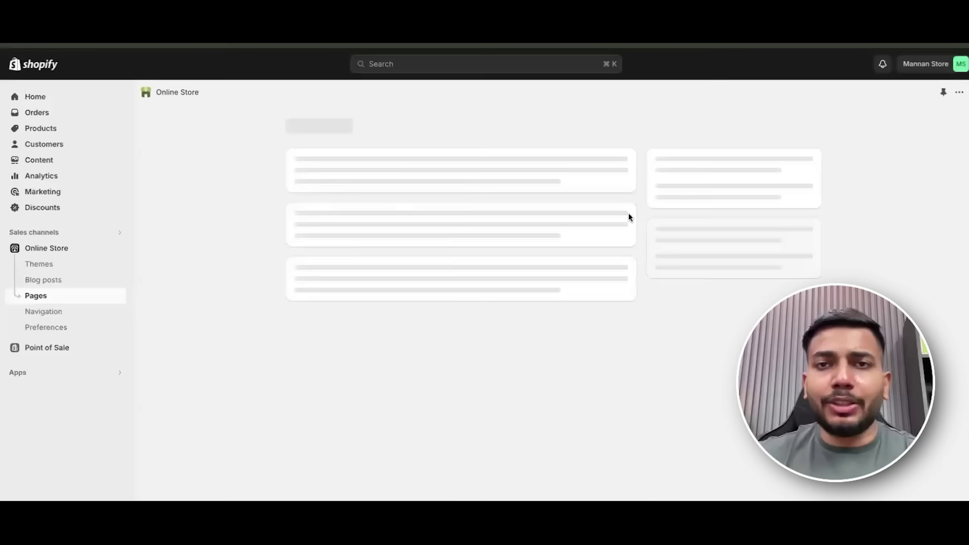
Review the saved About Us page text using its context menu.
scroll(497, 320, down, 2)
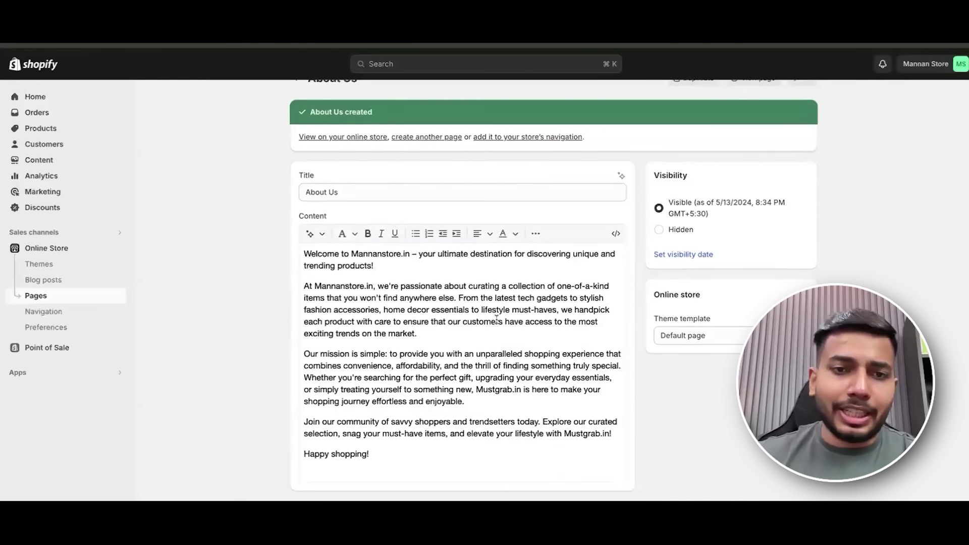
right_click(497, 319)
click(310, 233)
scroll(443, 338, down, 2)
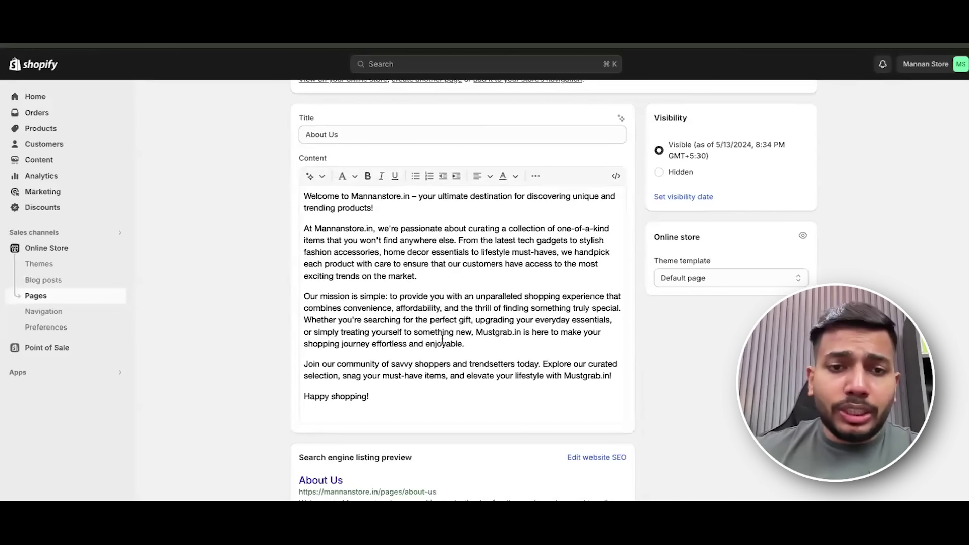
click(429, 376)
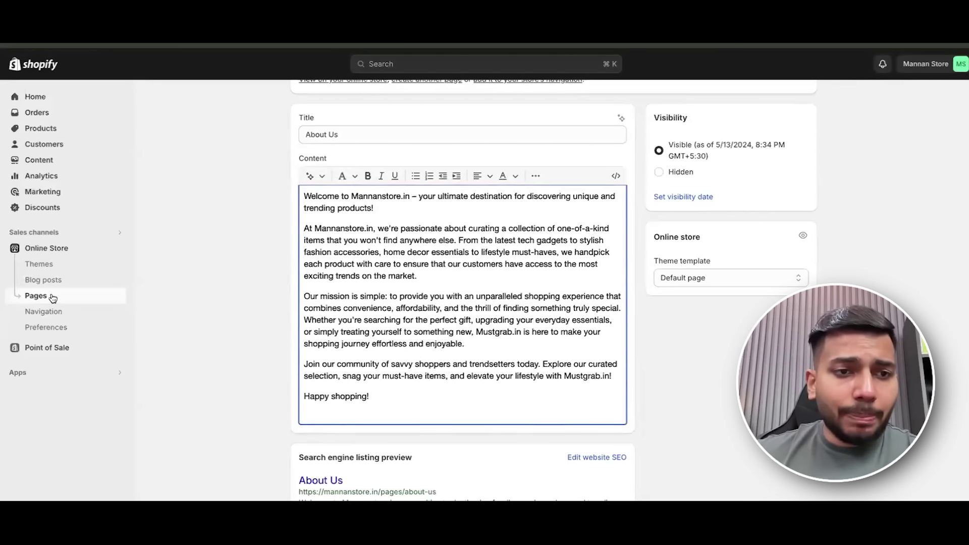
Preview About Us on the storefront from the Pages list, then go to Navigation.
click(52, 298)
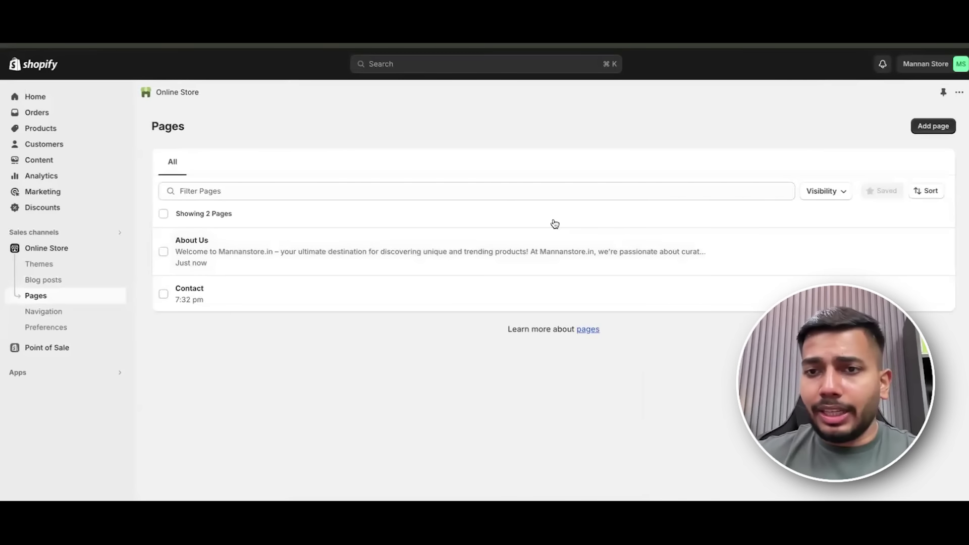
click(913, 247)
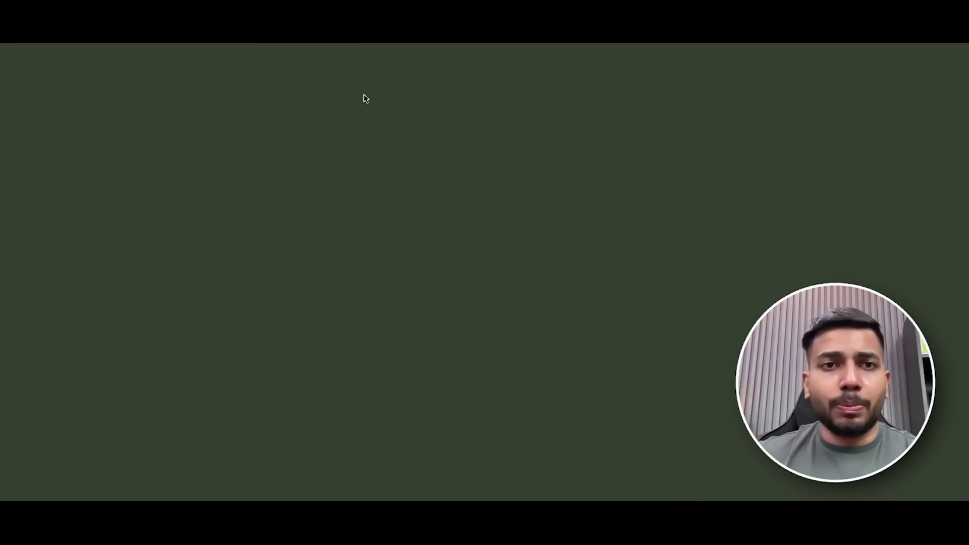
scroll(451, 94, down, 1)
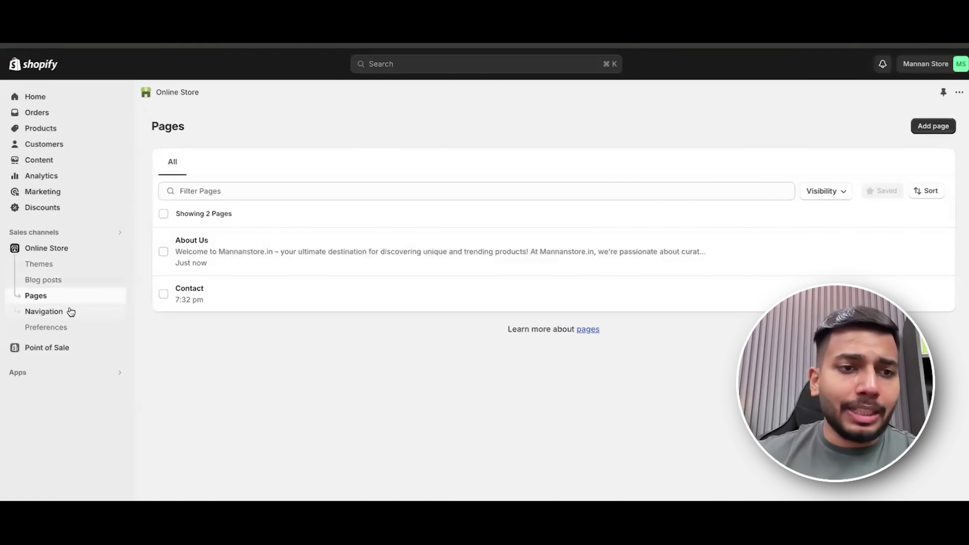
click(70, 312)
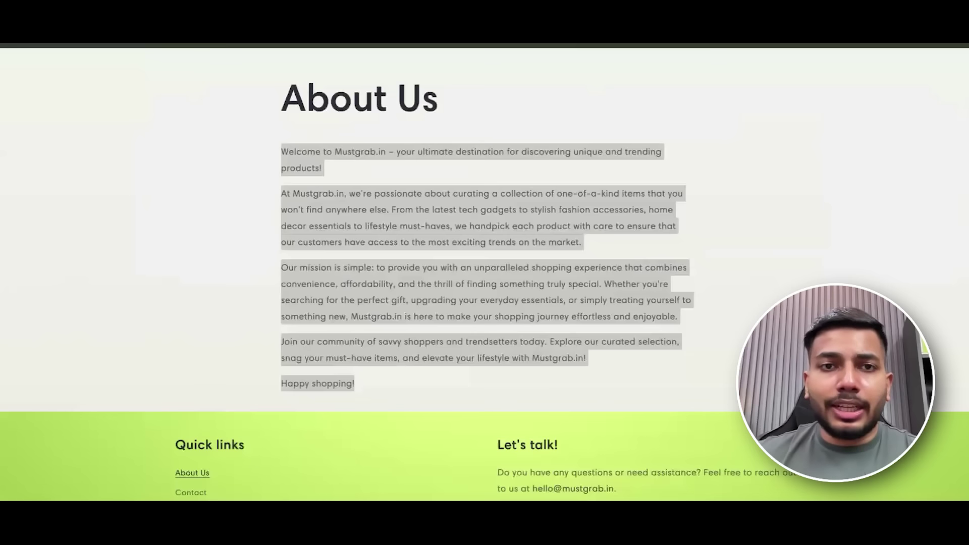
scroll(546, 162, up, 3)
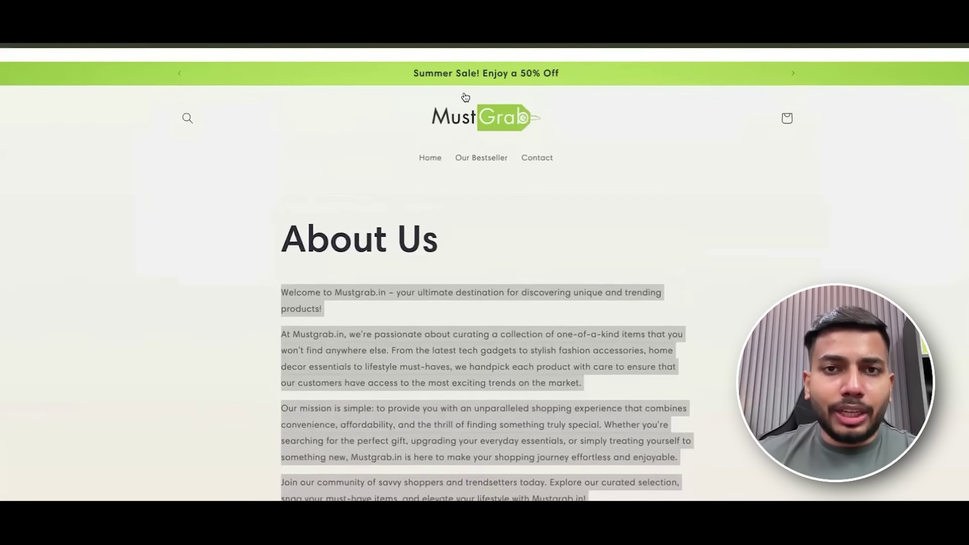
click(492, 111)
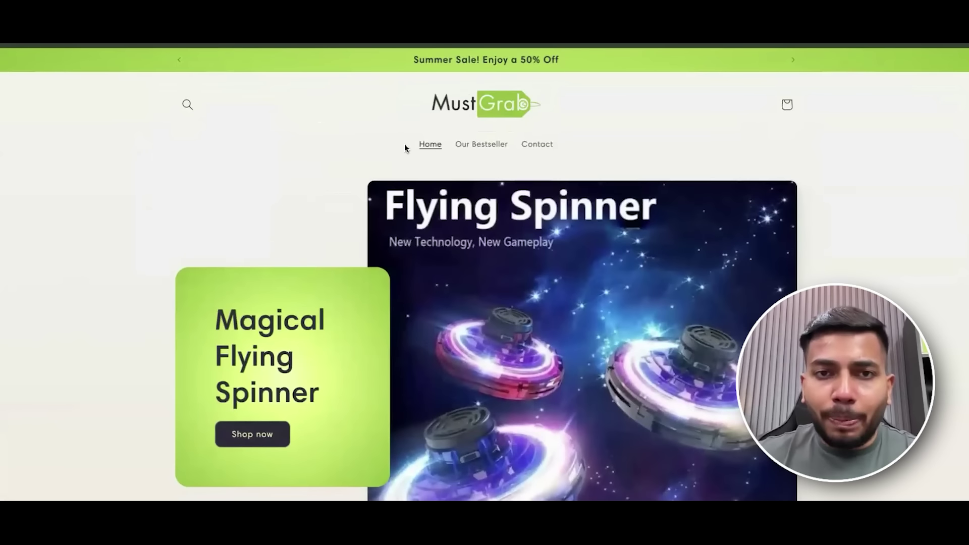
drag(405, 147, 553, 146)
click(467, 158)
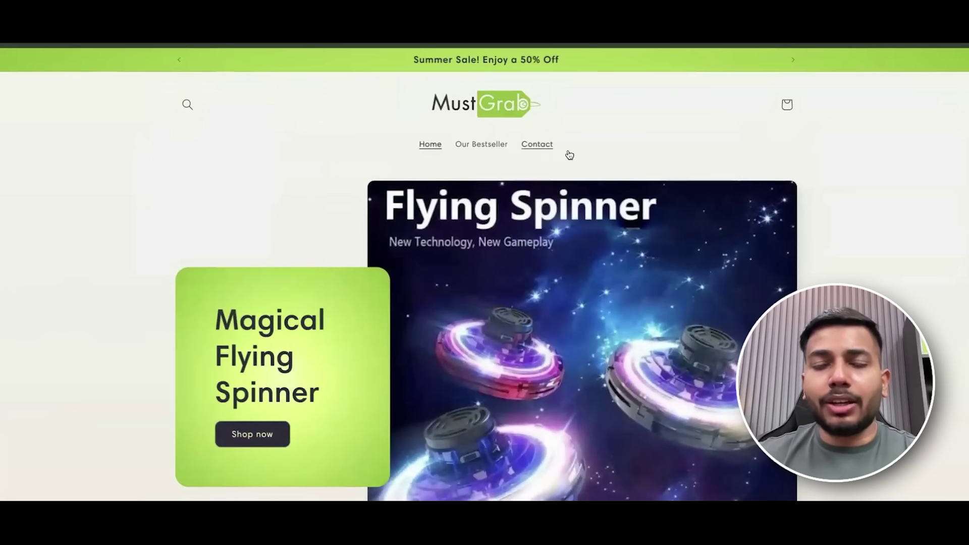
scroll(570, 155, down, 15)
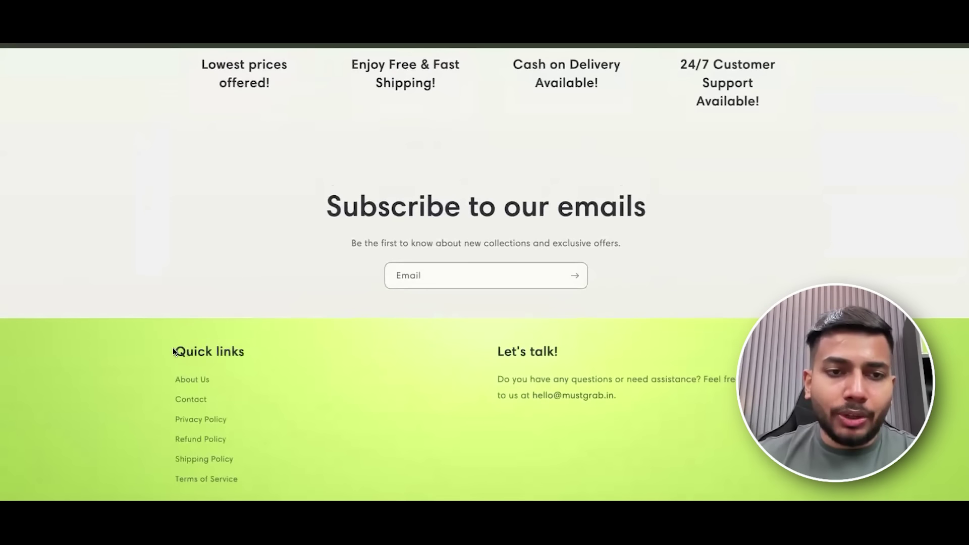
drag(517, 371, 665, 418)
drag(166, 344, 792, 476)
scroll(782, 251, up, 15)
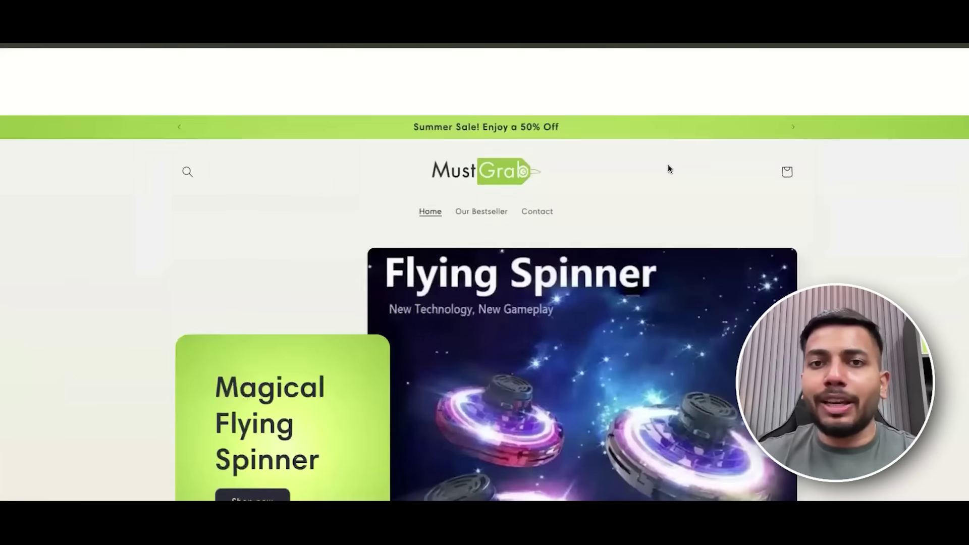
click(326, 114)
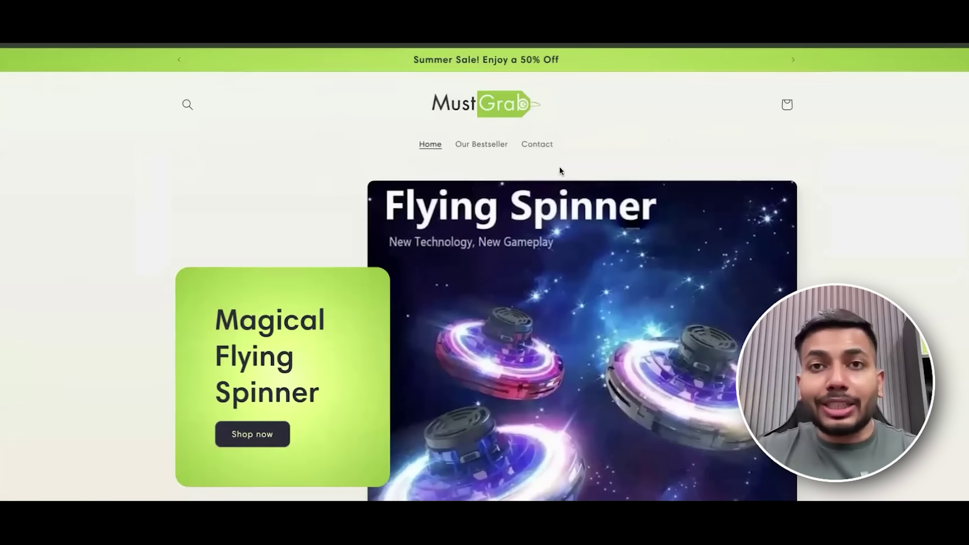
scroll(561, 168, down, 5)
scroll(574, 178, down, 10)
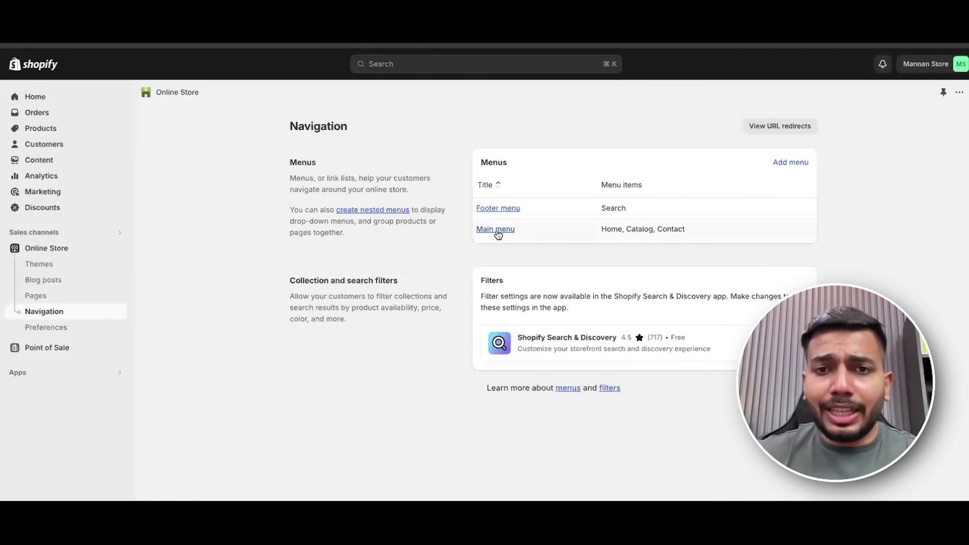
Rename the Main menu's Catalog item to Bestseller.
click(496, 229)
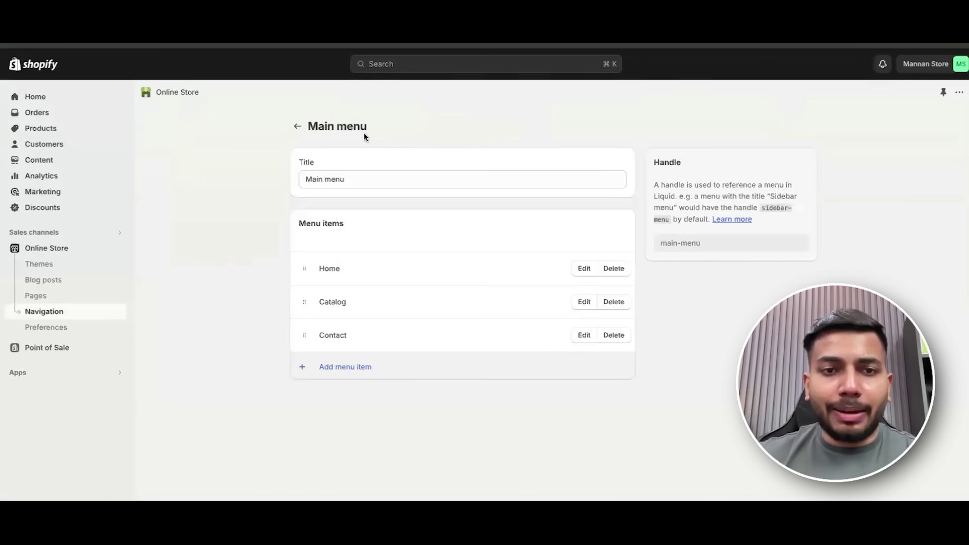
click(585, 302)
click(818, 169)
click(818, 144)
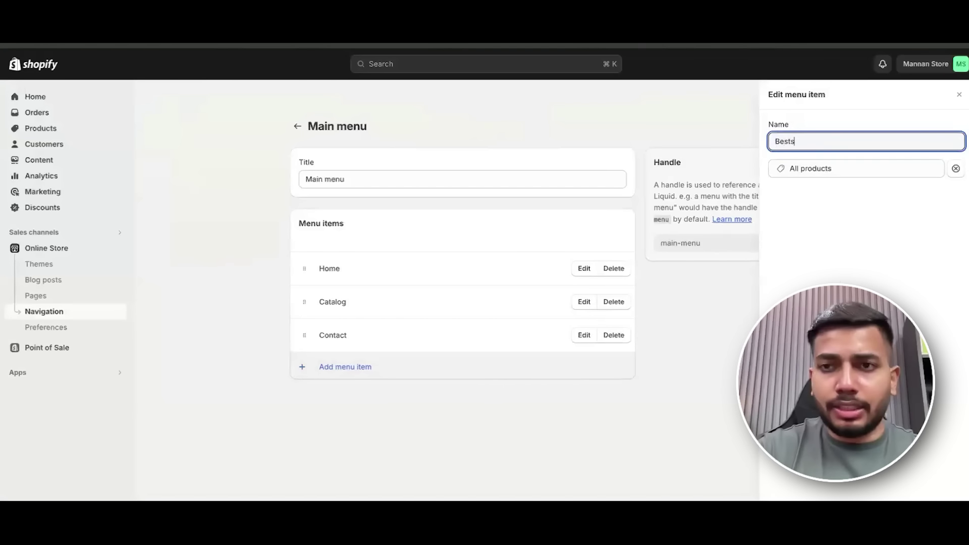
text(Bestseller)
click(468, 268)
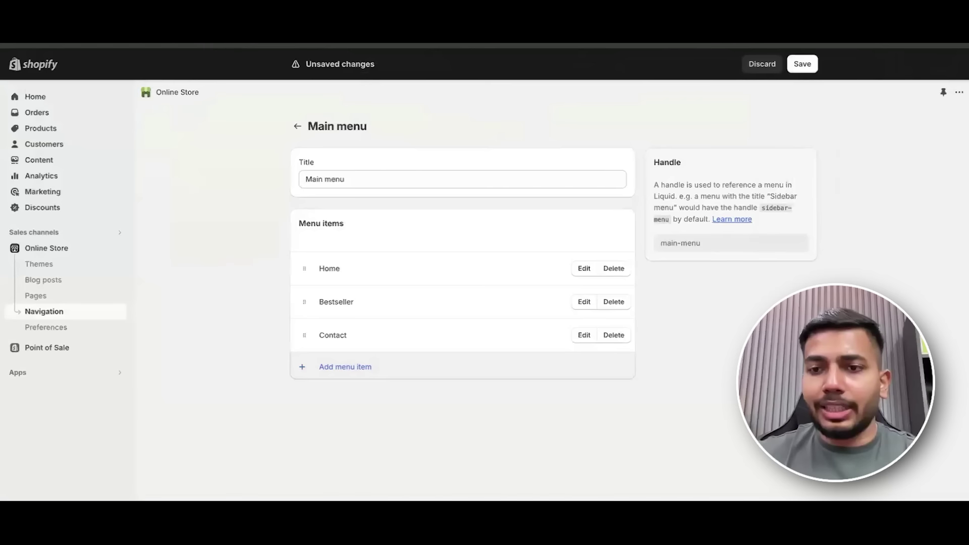
Save the main menu and open the Footer menu for editing.
click(802, 63)
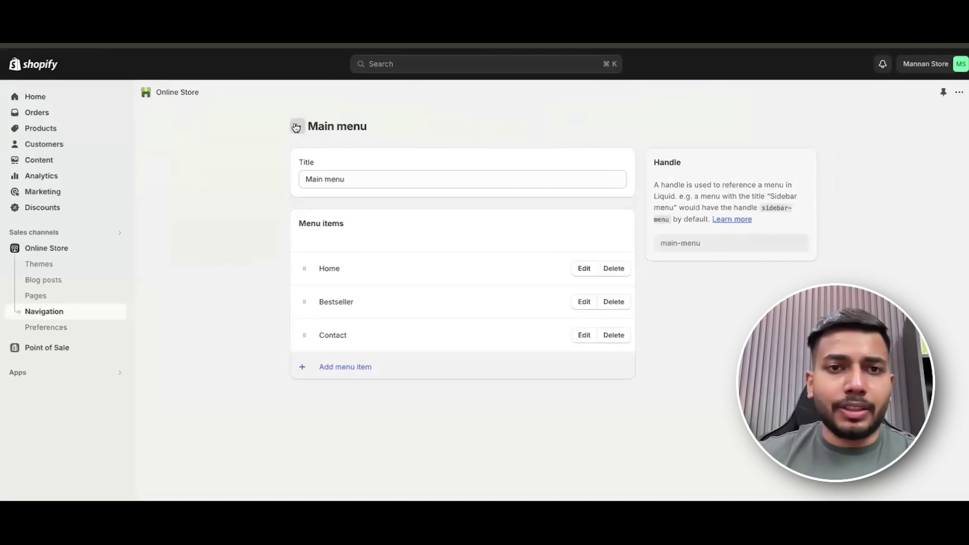
click(296, 127)
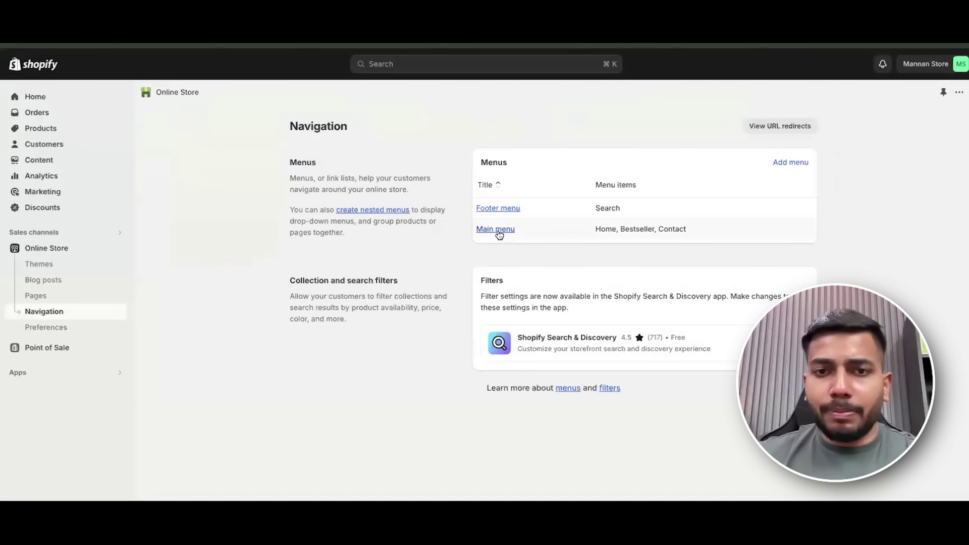
click(501, 209)
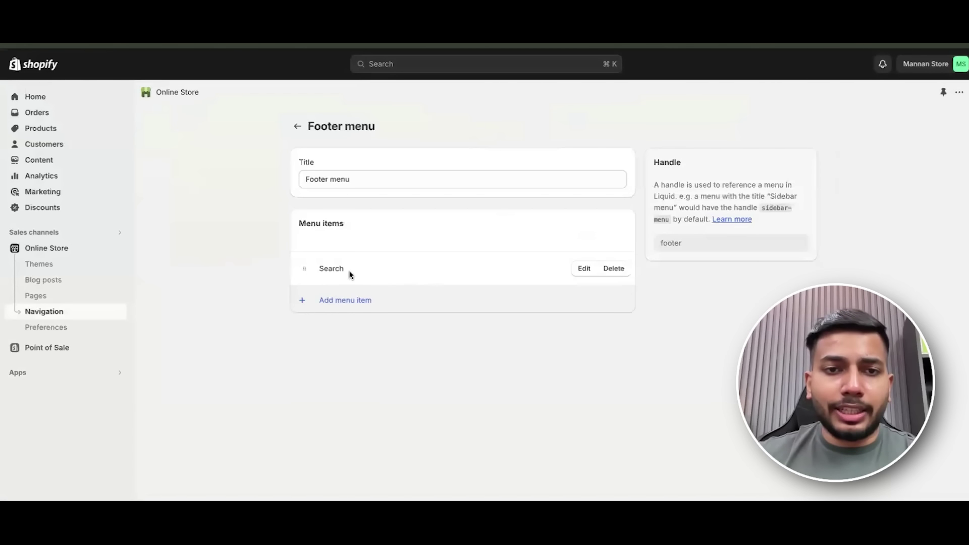
Remove the Search item from the footer menu and retitle the menu 'Quick links'.
click(620, 273)
click(628, 354)
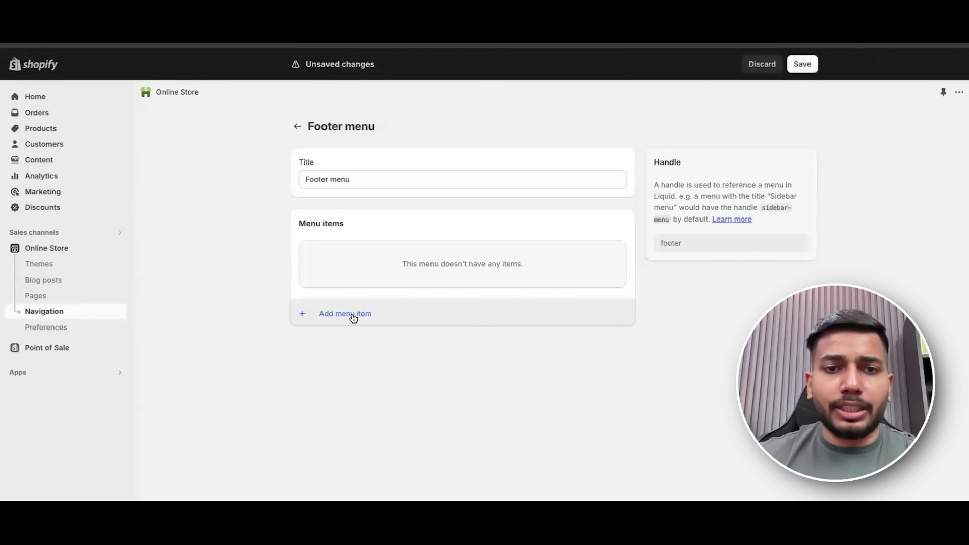
click(353, 317)
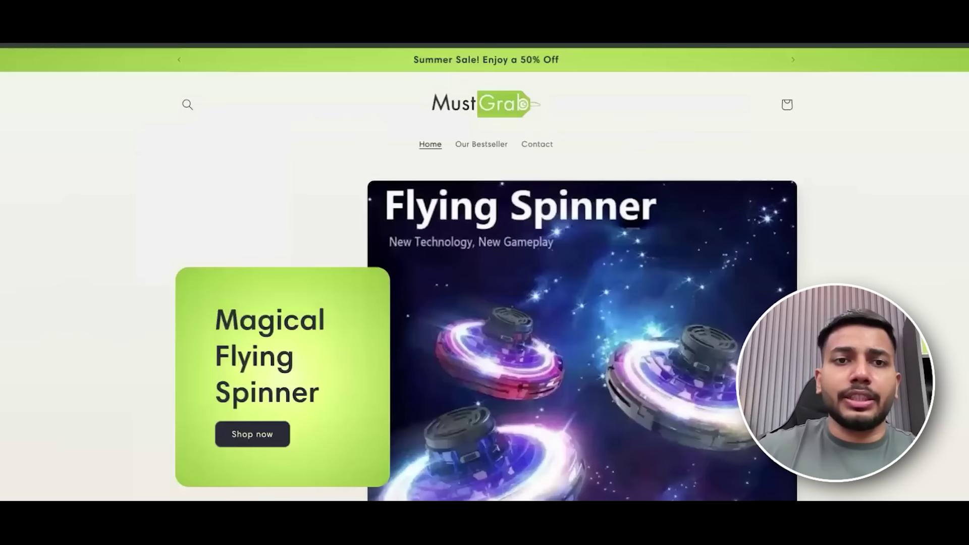
scroll(388, 273, down, 15)
drag(263, 354, 169, 348)
key(ctrl+c)
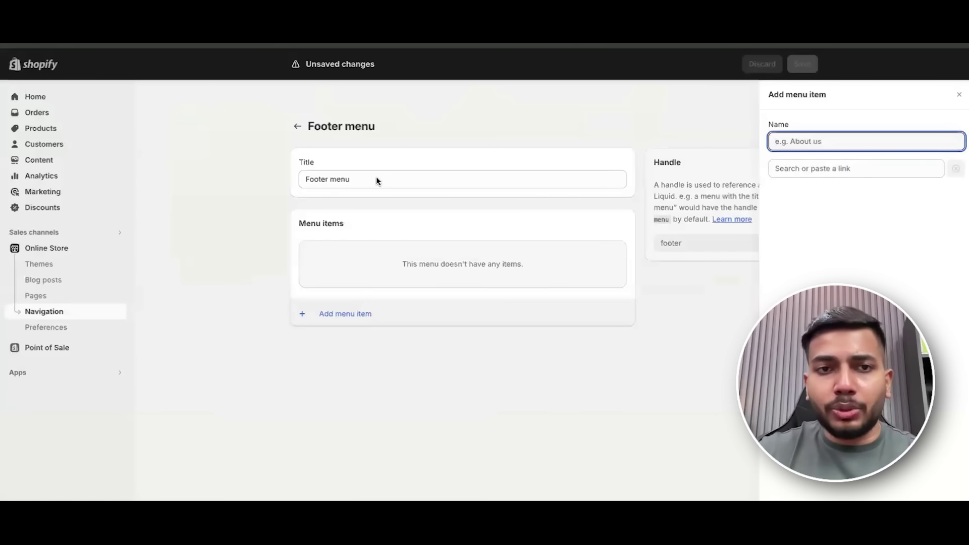
click(377, 178)
click(376, 177)
key(ctrl+a)
key(ctrl+v)
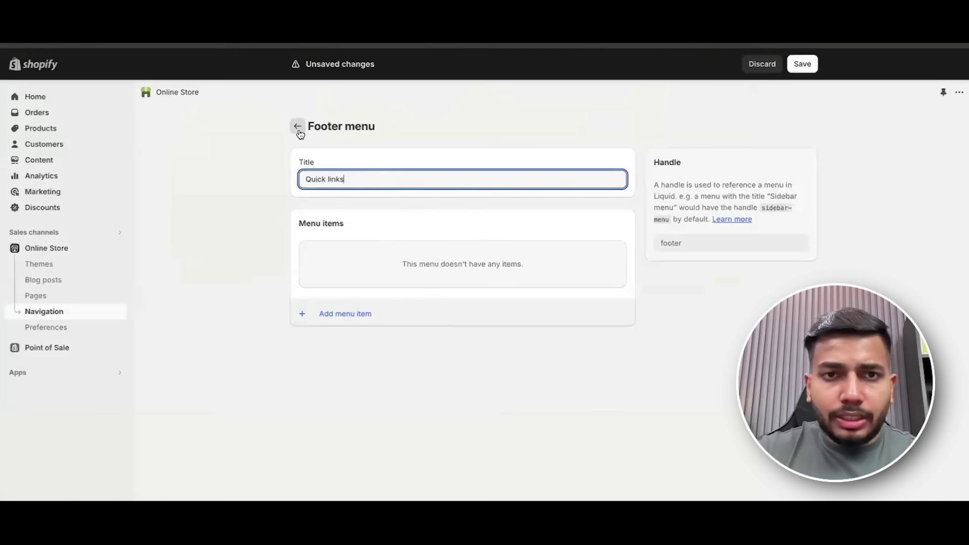
Add an 'About Us' menu item linked to the About Us page.
click(329, 315)
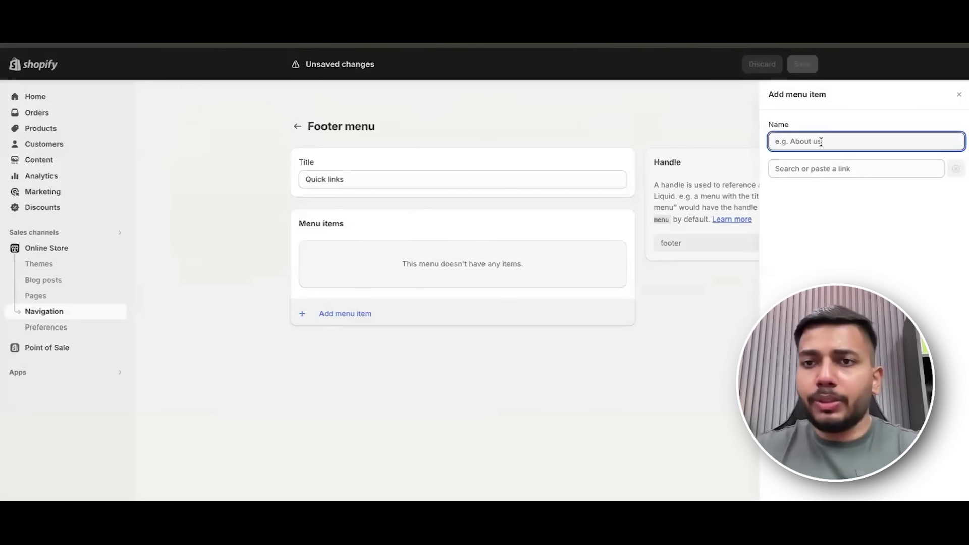
text(About Us)
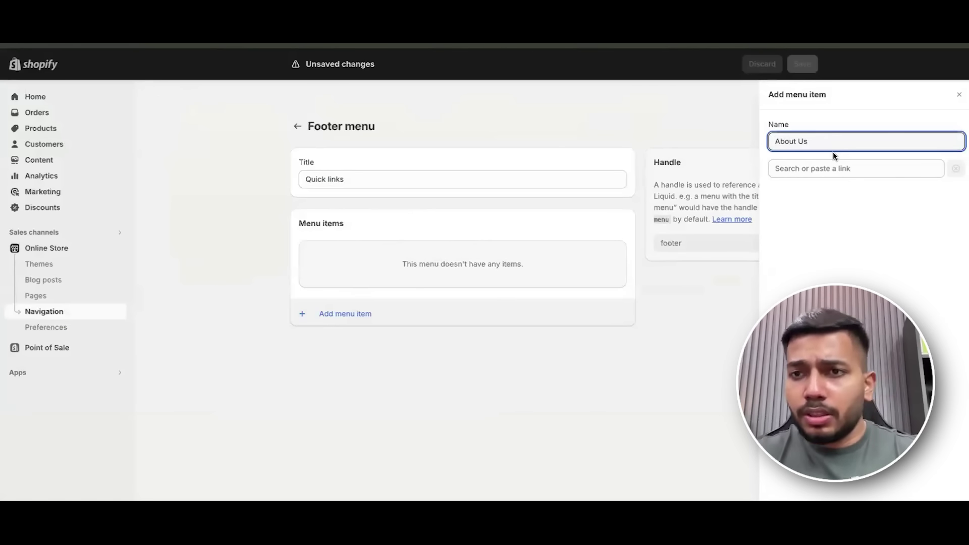
click(834, 169)
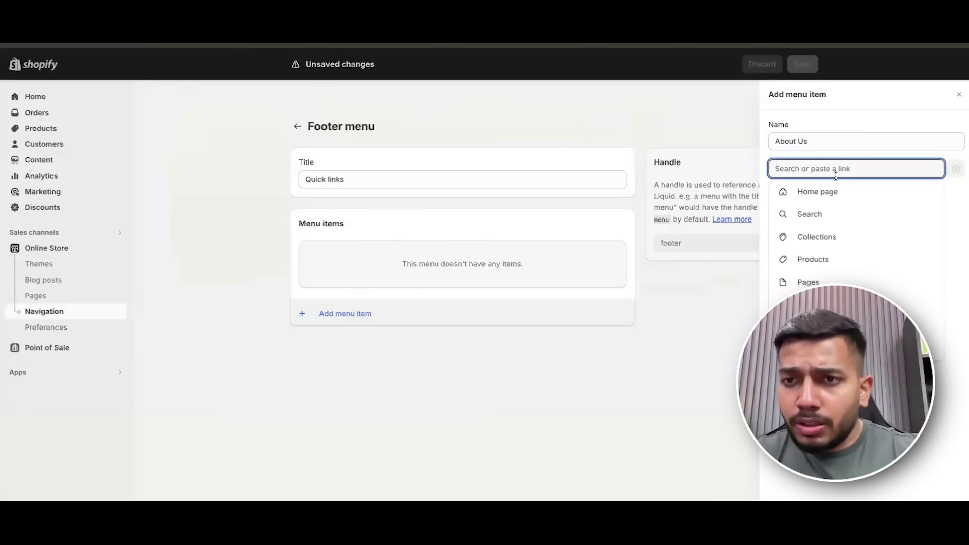
click(862, 284)
click(826, 216)
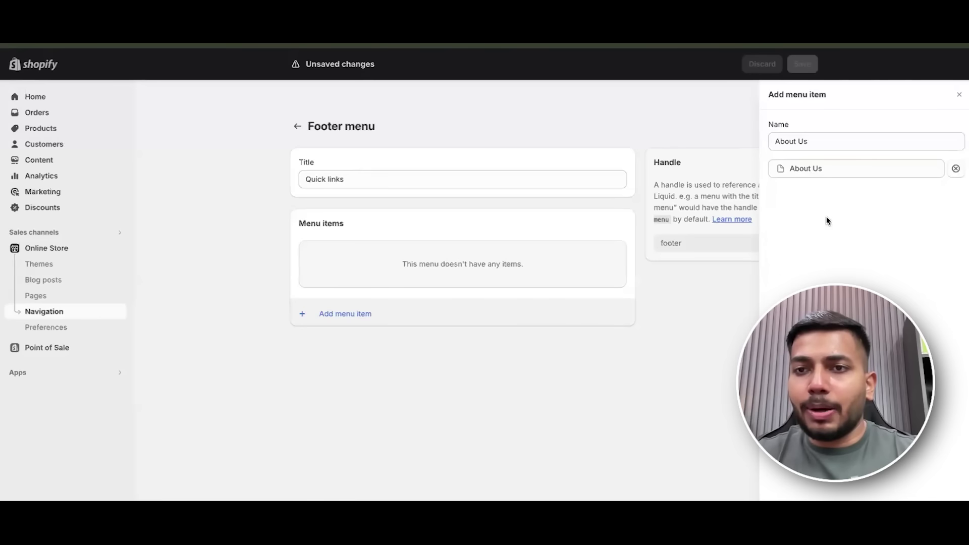
key(Return)
Add a 'Contact us' menu item linked to Contact Information.
click(375, 299)
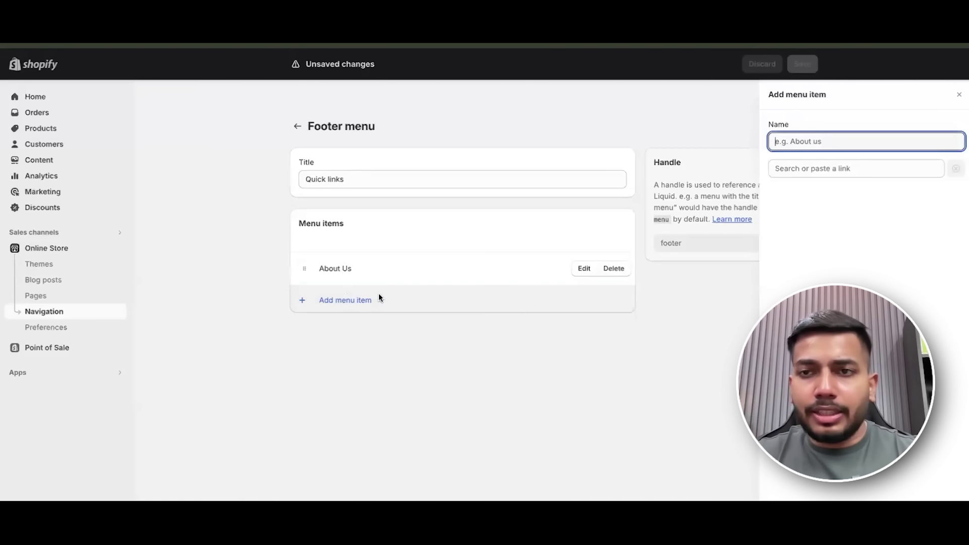
text(Con)
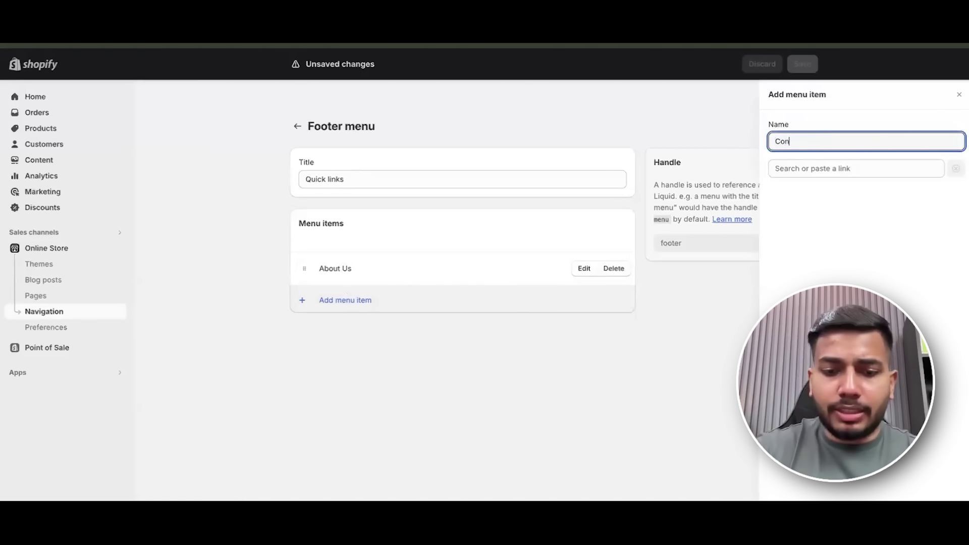
text(tact us)
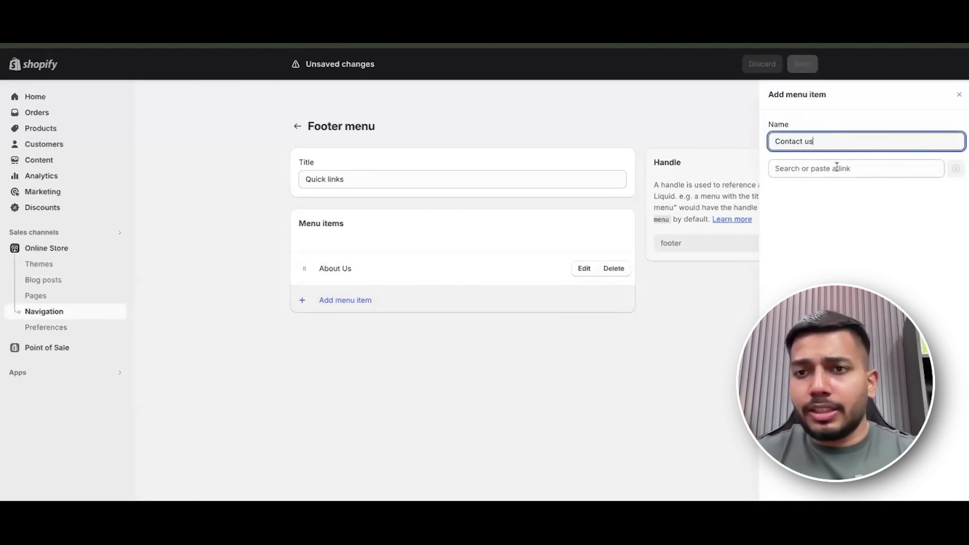
click(840, 168)
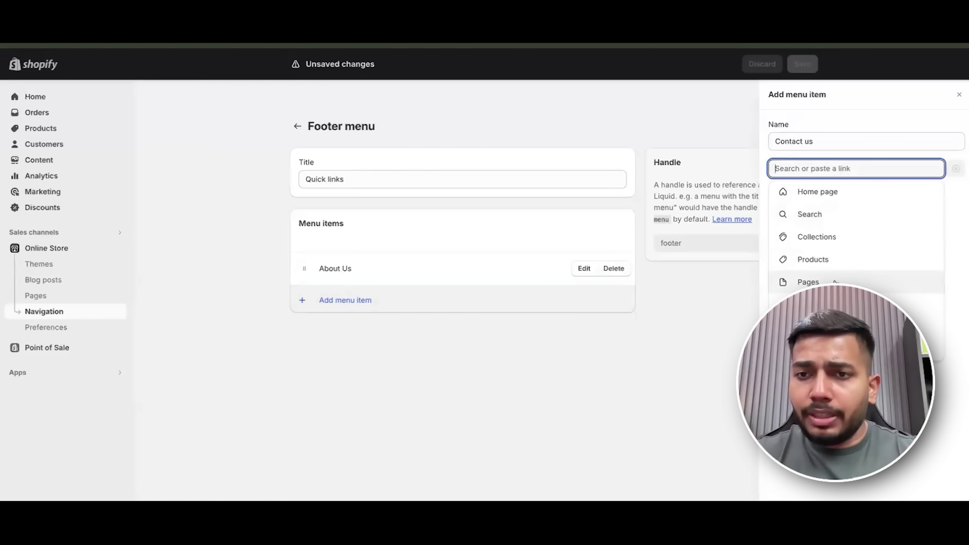
click(835, 282)
click(840, 235)
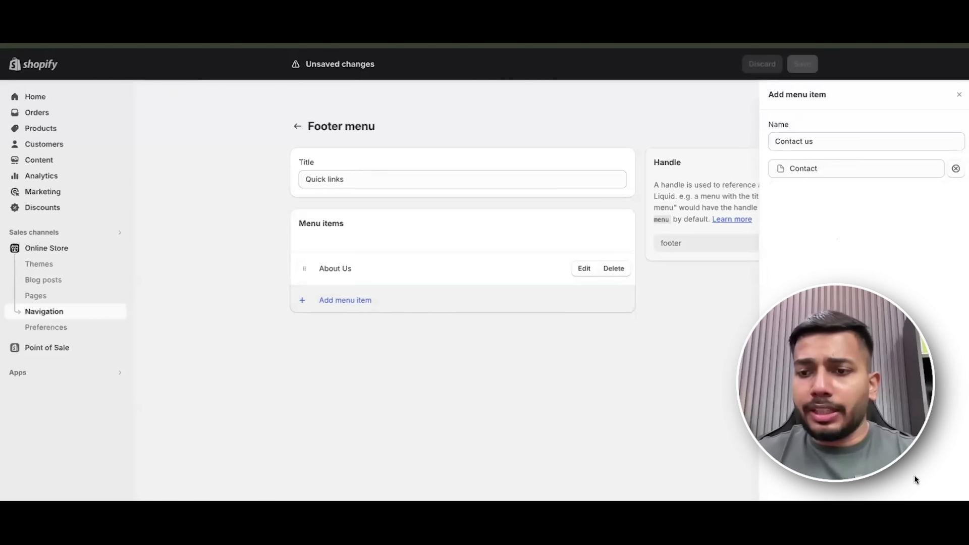
click(874, 168)
click(870, 282)
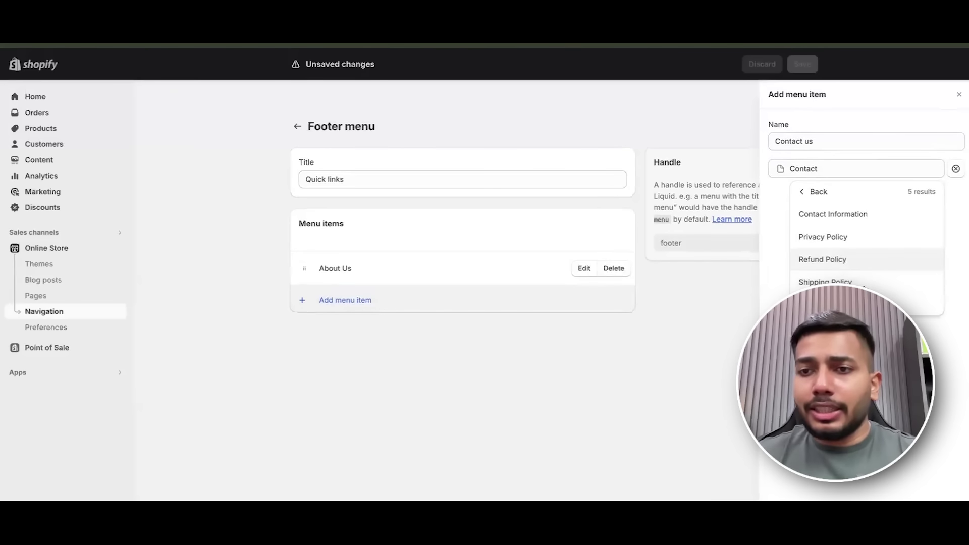
click(836, 217)
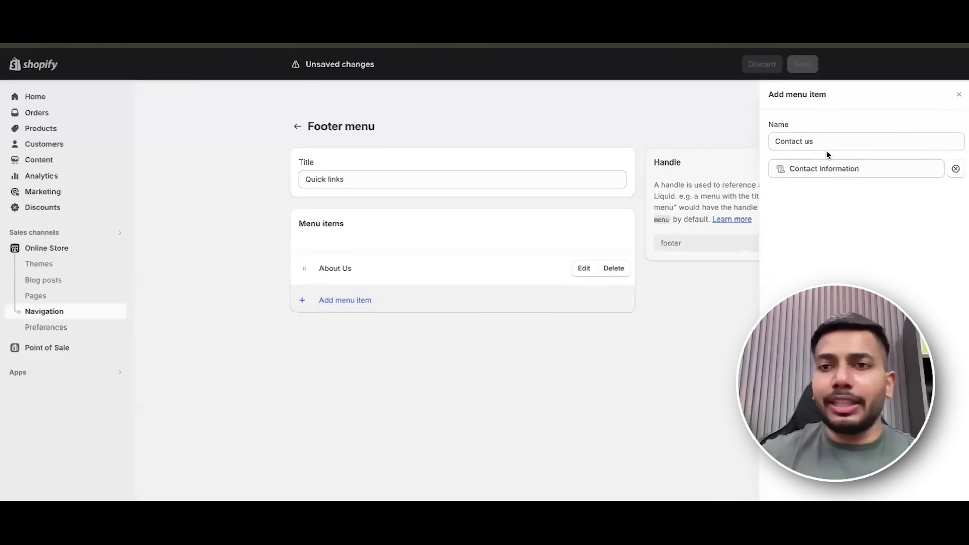
key(Return)
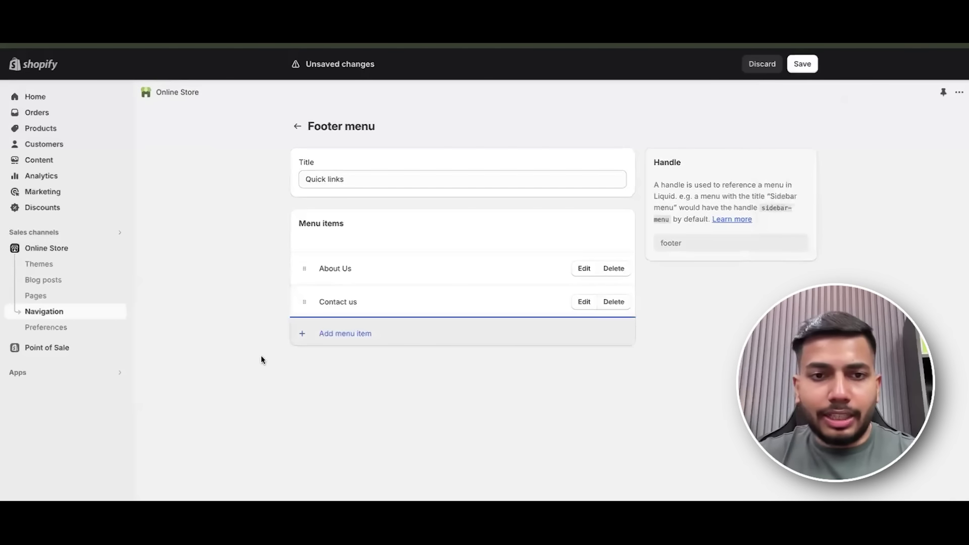
Add Privacy Policy and Refund Policy items to the Quick links menu.
click(344, 334)
click(804, 172)
click(859, 303)
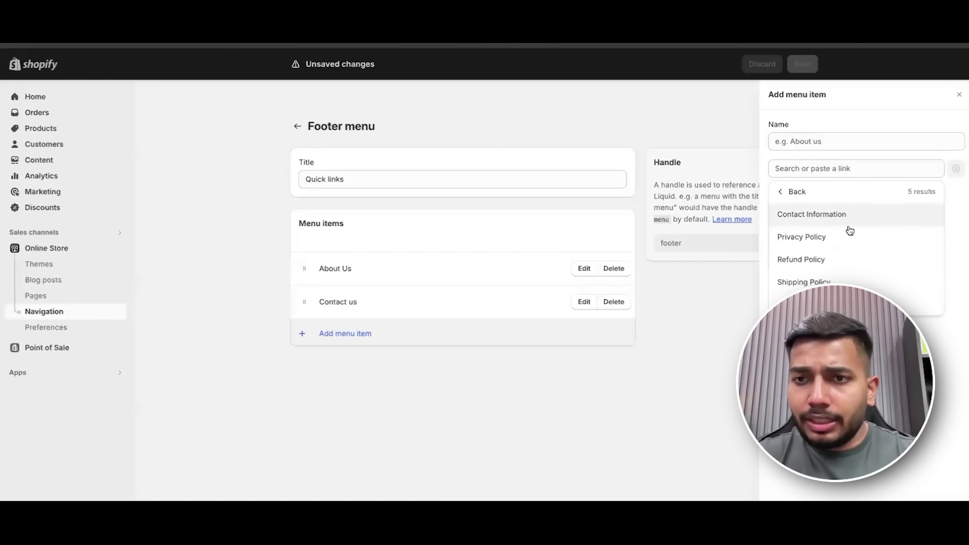
click(859, 237)
key(Return)
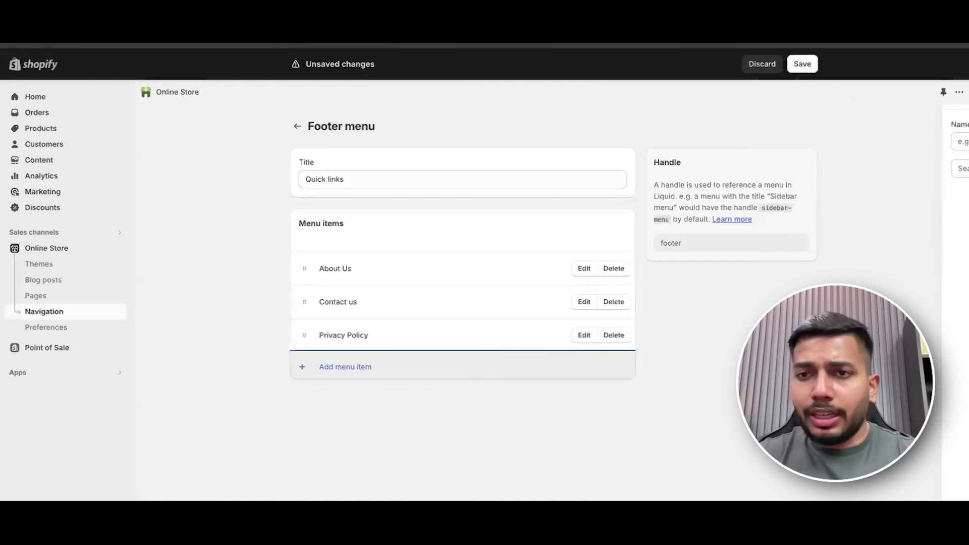
click(401, 373)
click(841, 168)
click(856, 280)
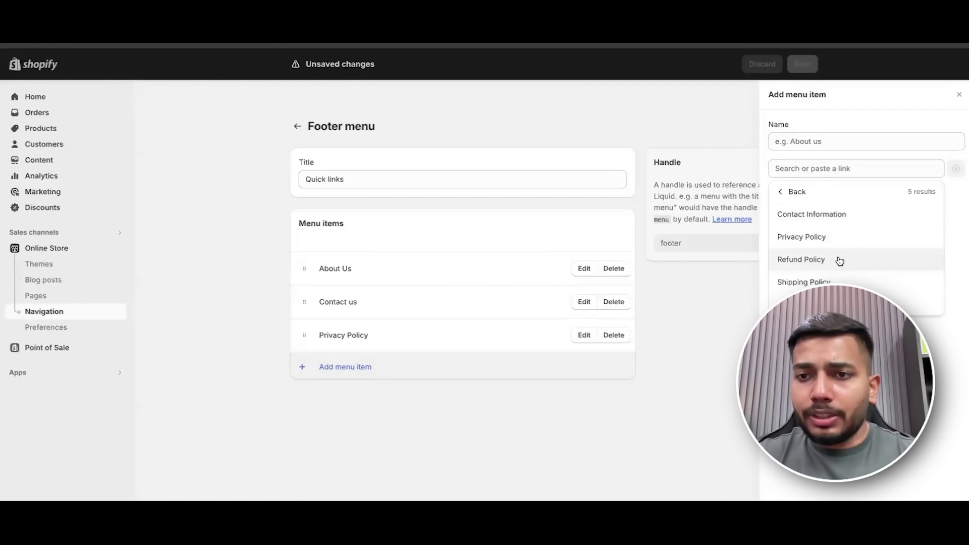
click(839, 259)
key(Return)
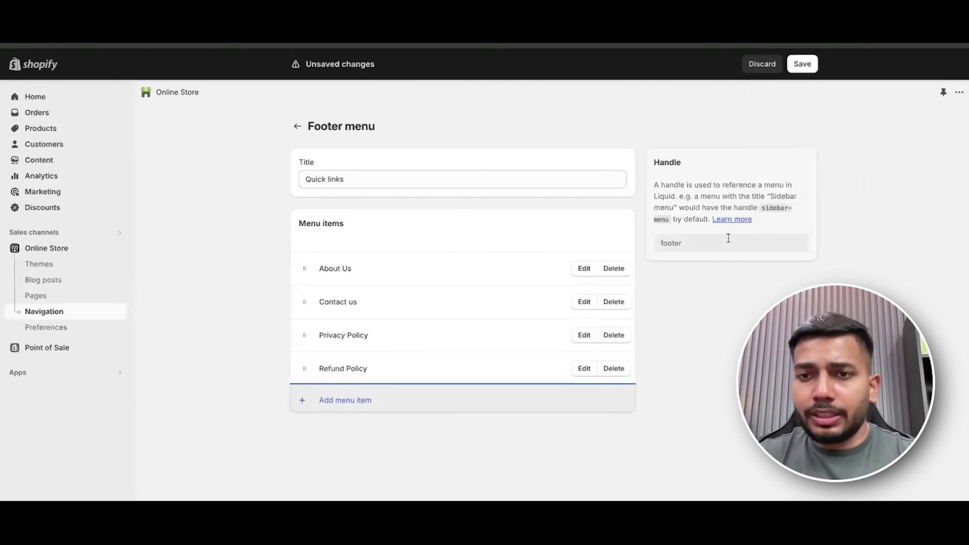
Add Terms of Service and Shipping Policy items to the Quick links menu.
click(448, 399)
click(833, 168)
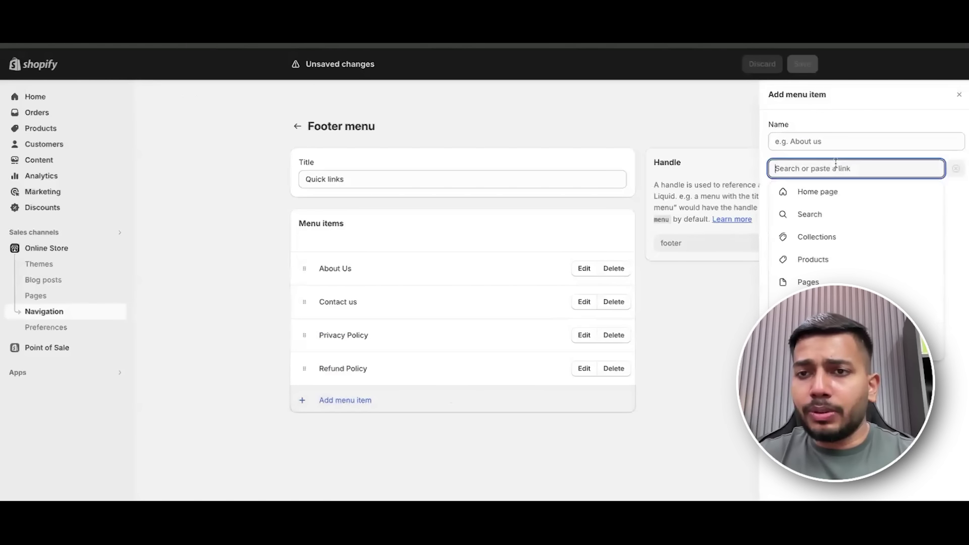
click(860, 224)
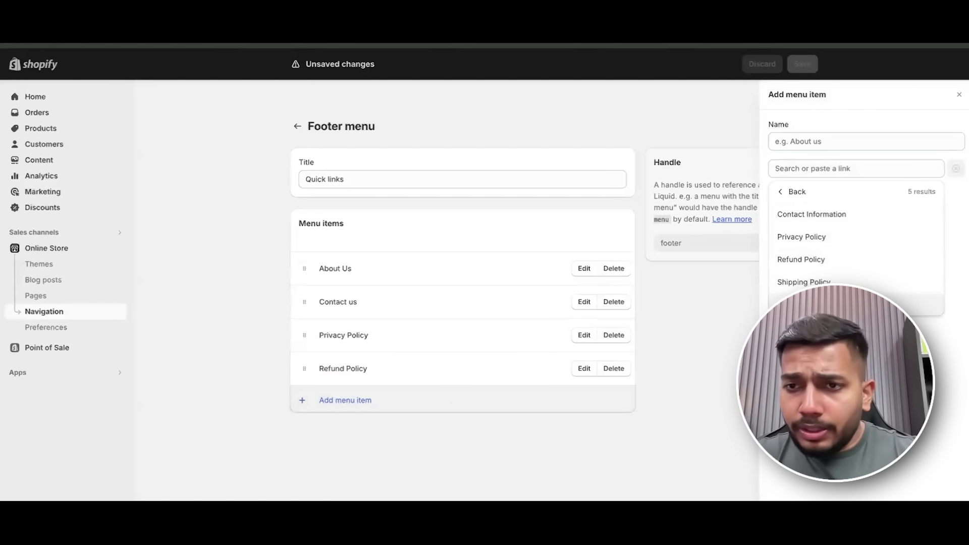
click(808, 305)
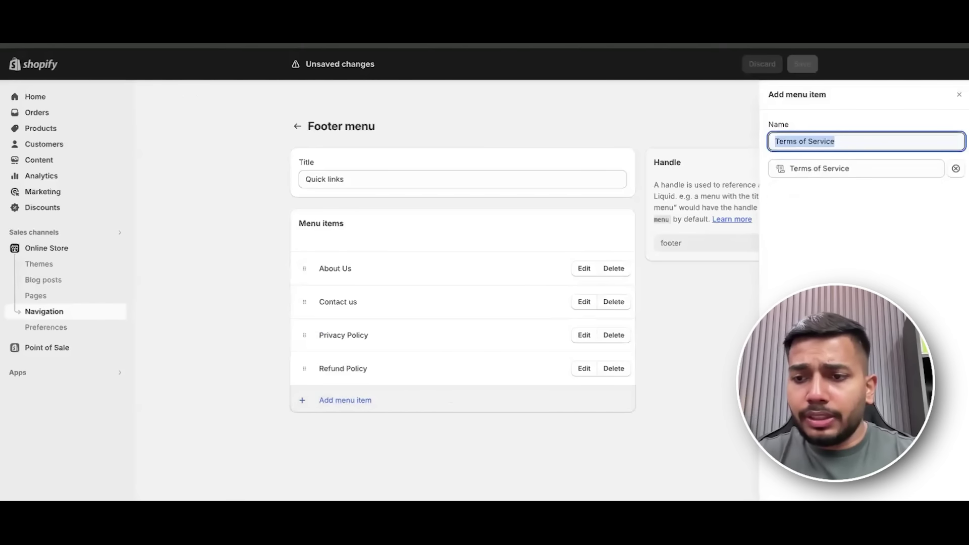
key(Return)
click(368, 435)
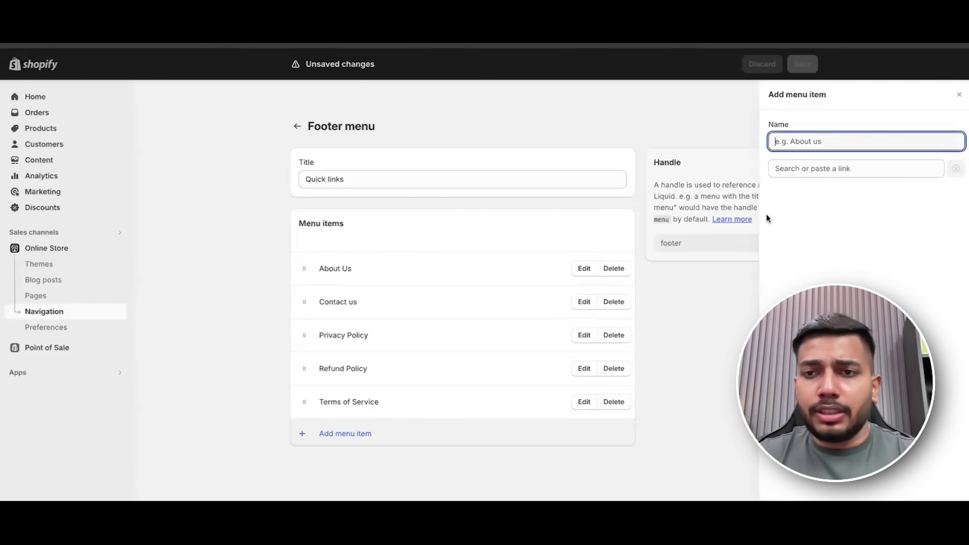
click(804, 172)
click(807, 282)
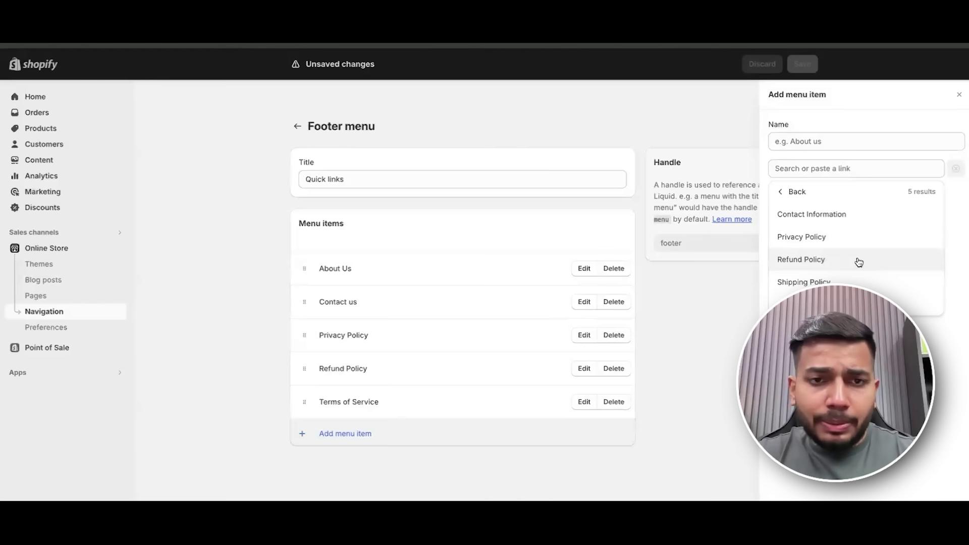
click(848, 281)
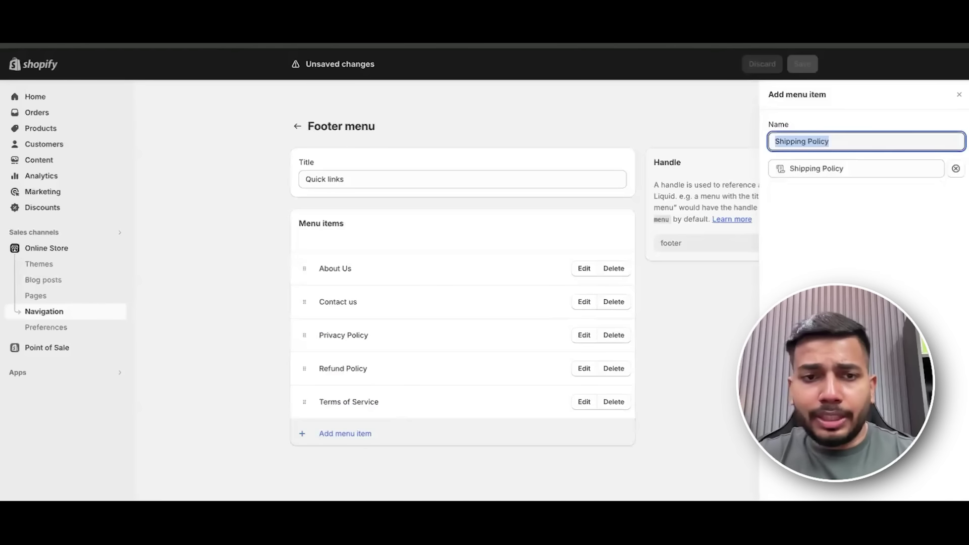
key(Return)
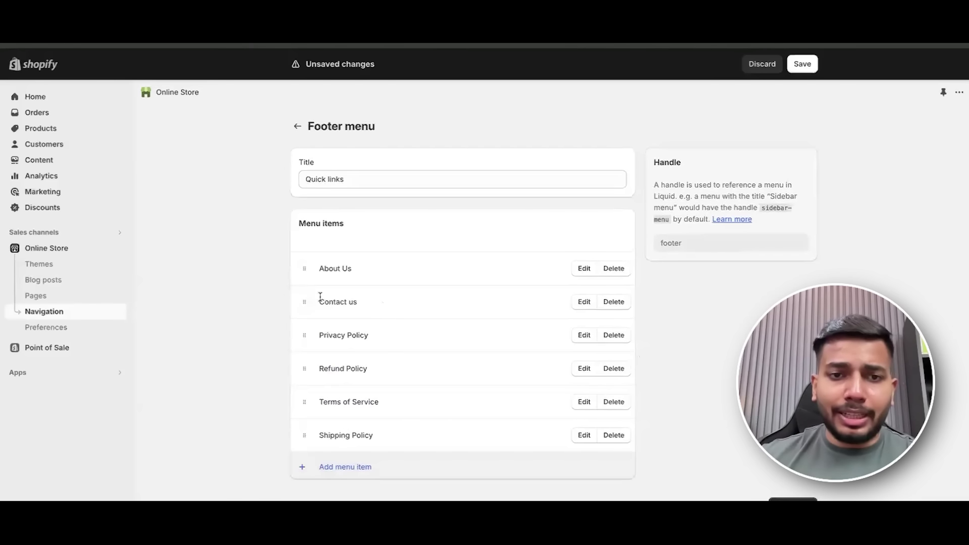
Move Terms of Service under Contact us and Shipping Policy above Refund Policy, then save.
drag(306, 415, 302, 335)
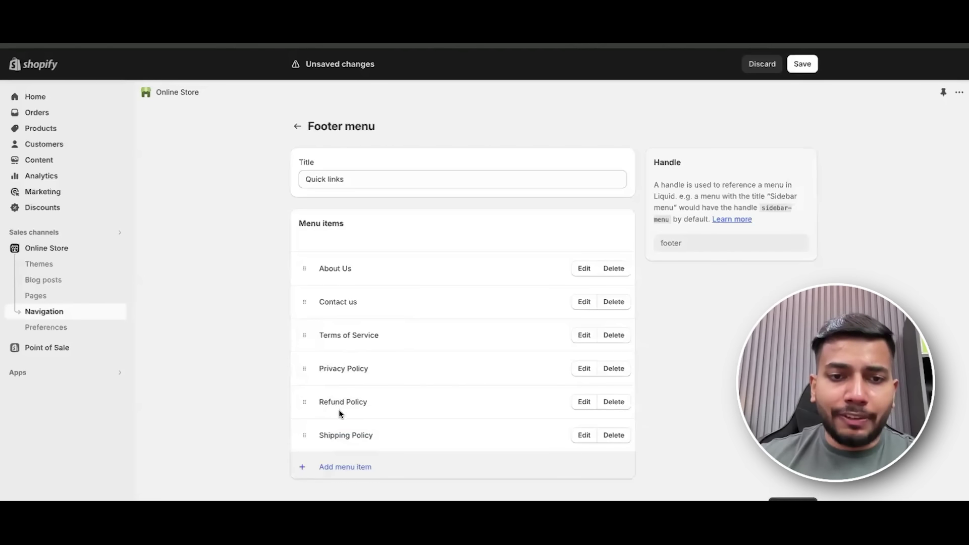
drag(304, 438, 304, 400)
drag(304, 396, 306, 403)
click(803, 64)
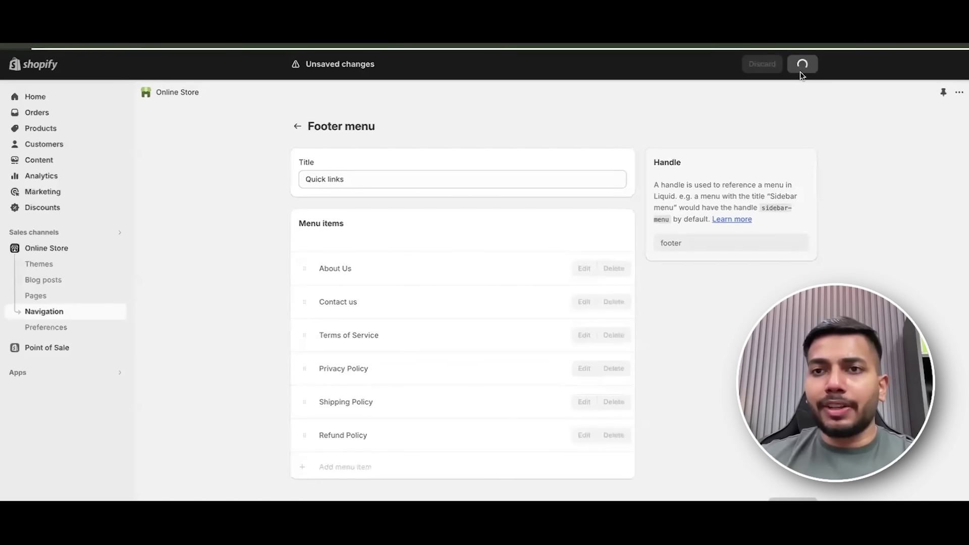
click(119, 249)
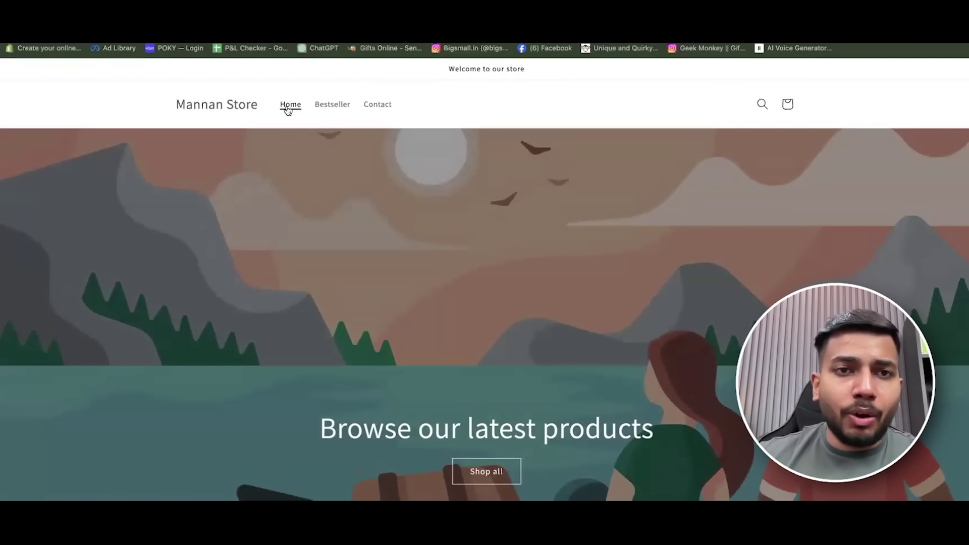
Visit the storefront's Contact page, then return home to view the Featured products row.
click(380, 106)
scroll(482, 331, down, 1)
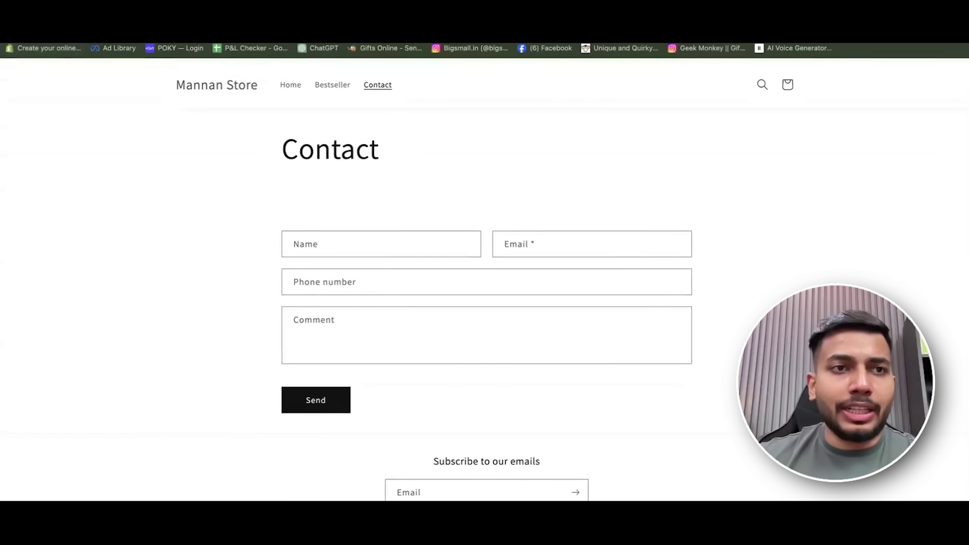
key(alt+Left)
scroll(594, 377, down, 5)
scroll(594, 377, up, 1)
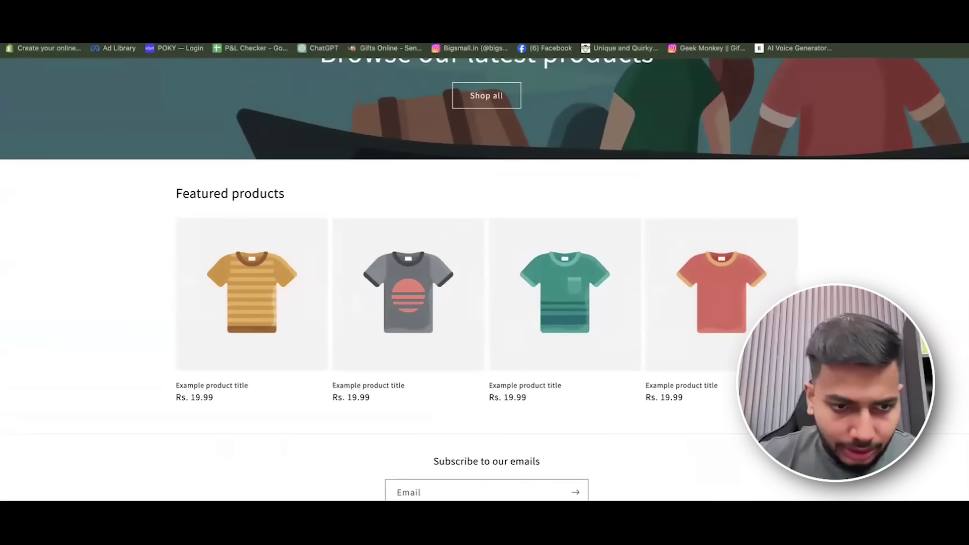
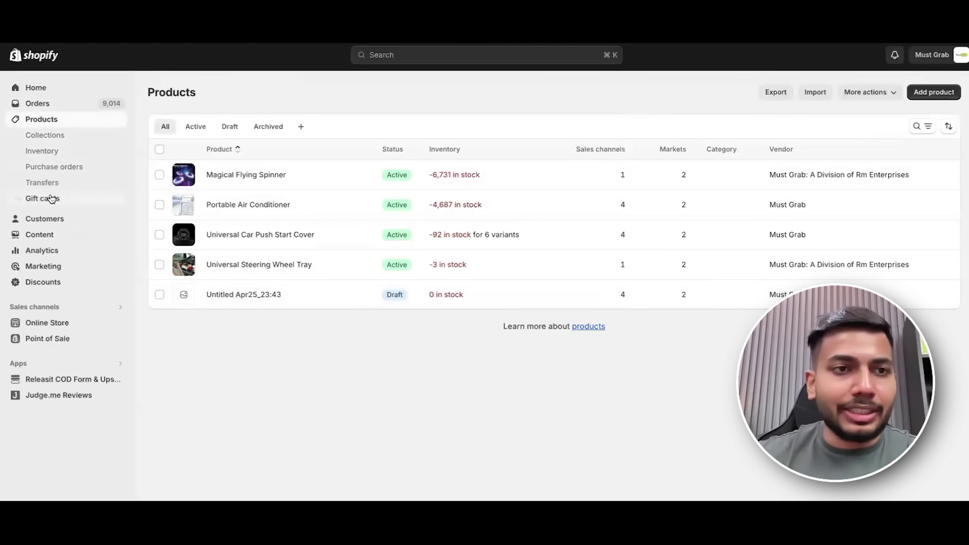
Open the Products list showing five products, including an untitled draft.
click(79, 153)
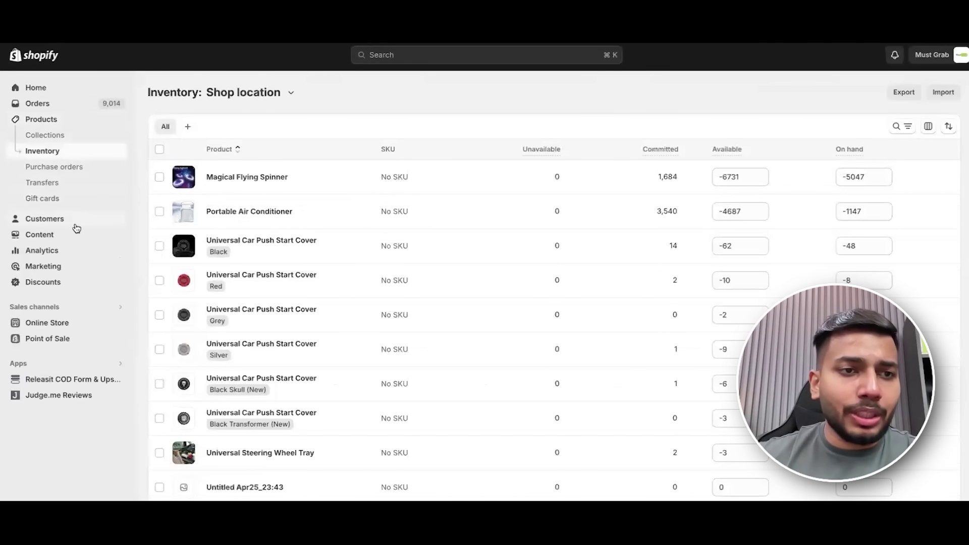
Browse the Customers list and the Content section, then open the Analytics dashboard.
click(76, 222)
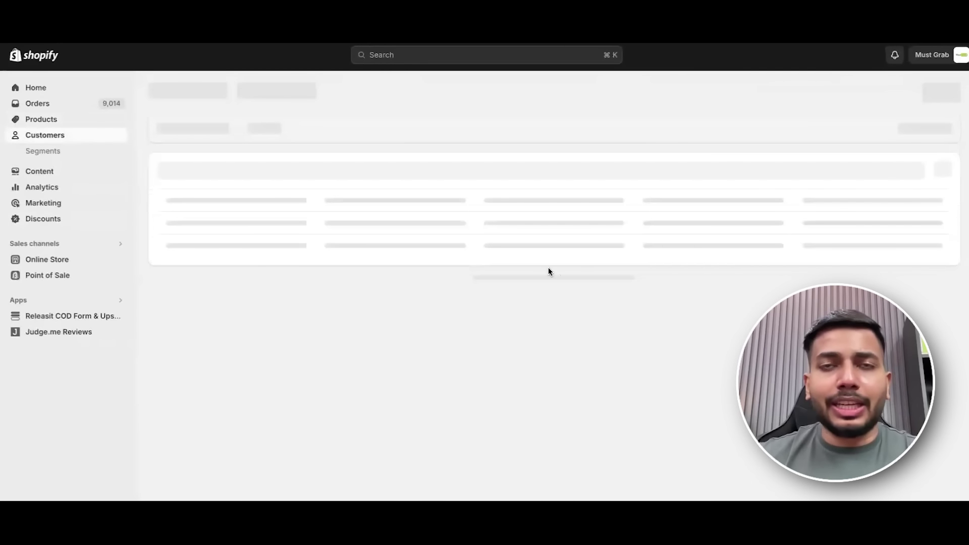
scroll(549, 255, down, 1)
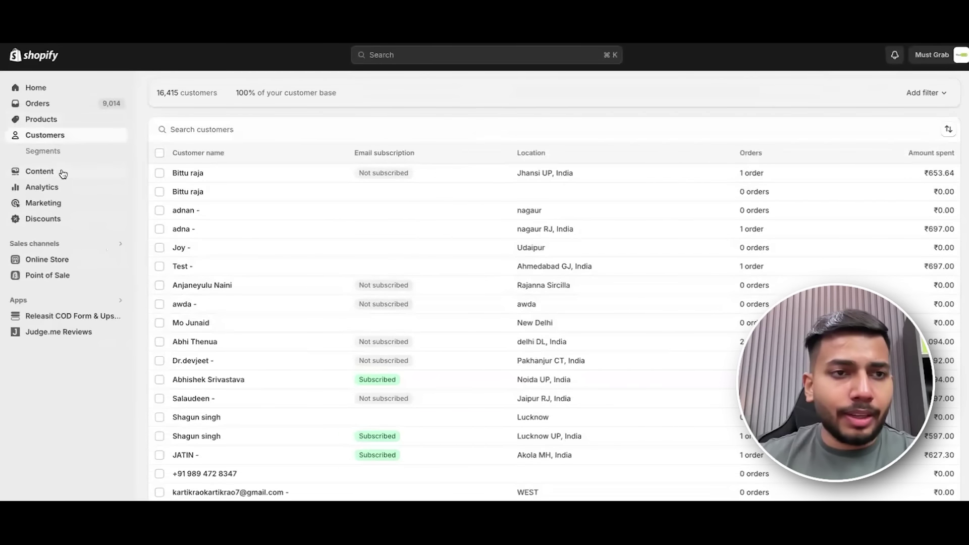
scroll(521, 305, down, 5)
scroll(432, 243, up, 3)
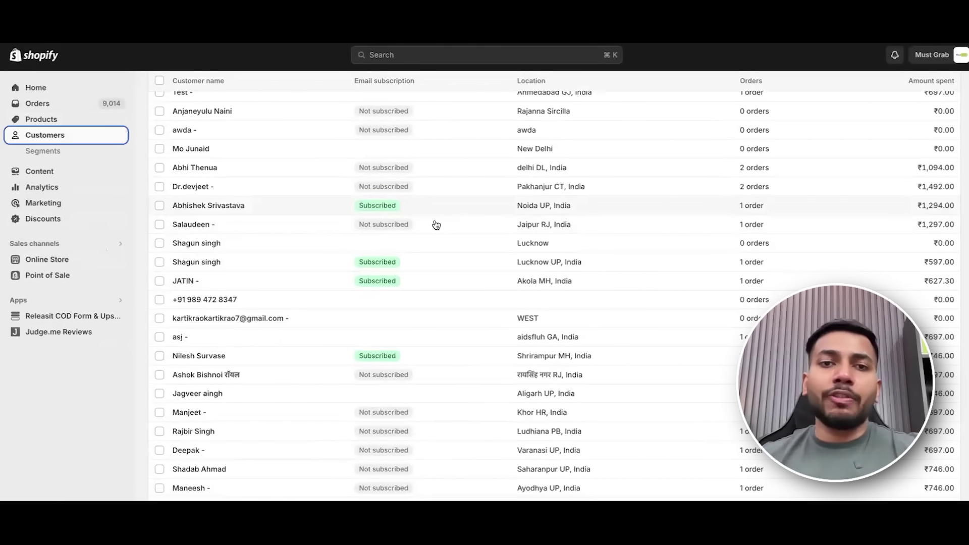
scroll(432, 273, down, 3)
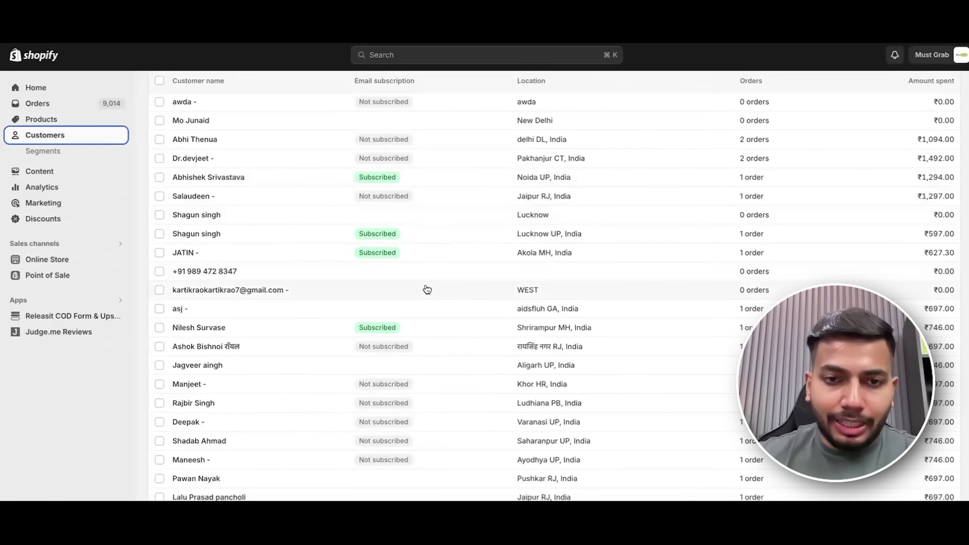
scroll(424, 243, up, 5)
scroll(424, 233, up, 2)
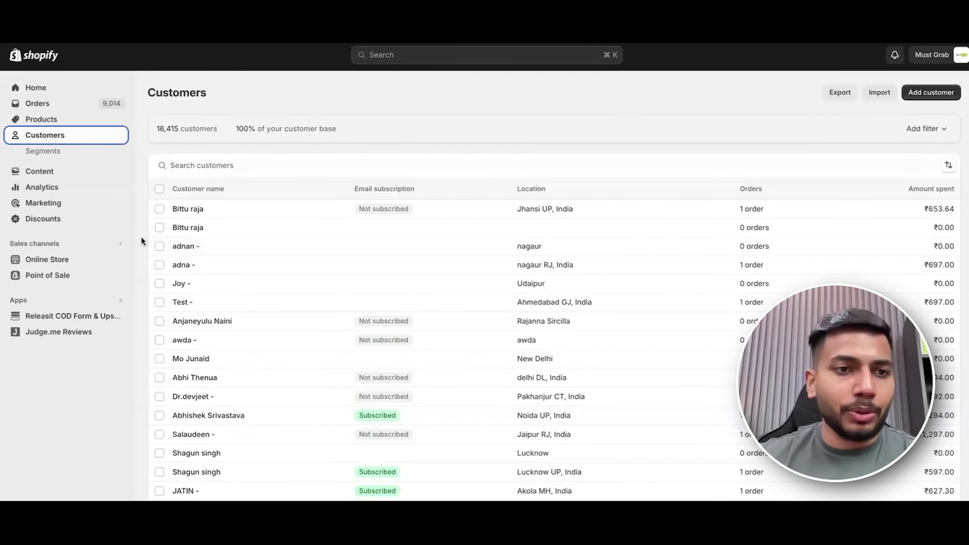
click(75, 172)
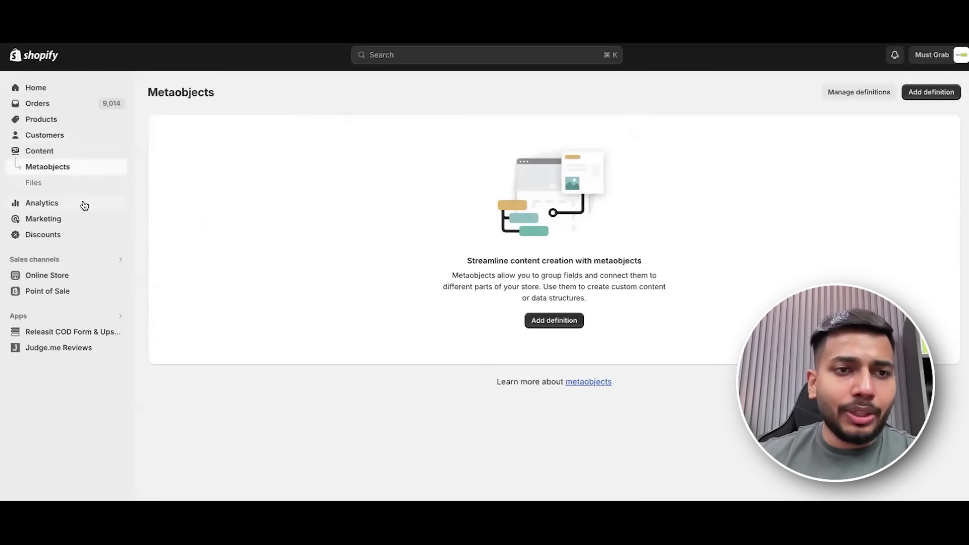
click(84, 205)
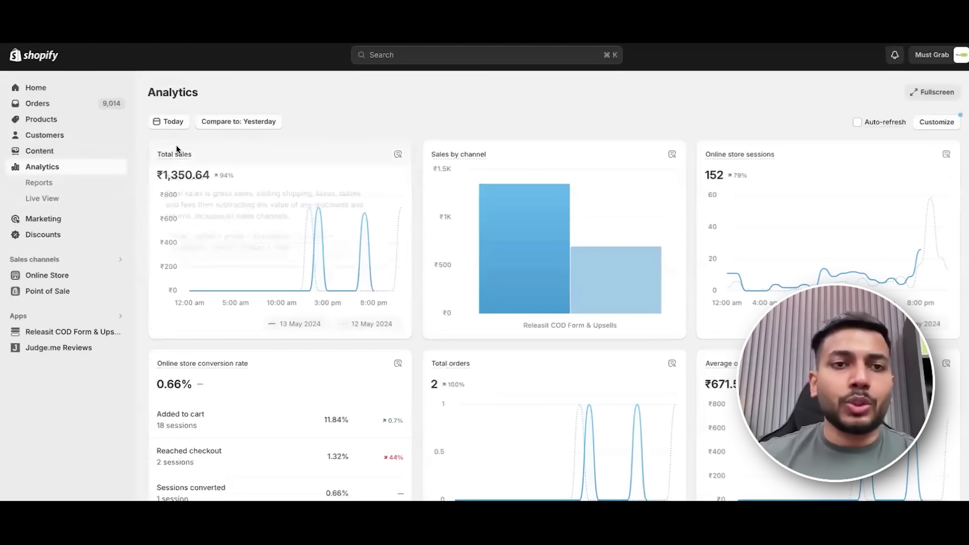
Set the Analytics date range to Last 30 days (13 Apr–12 May 2024).
click(169, 122)
click(212, 214)
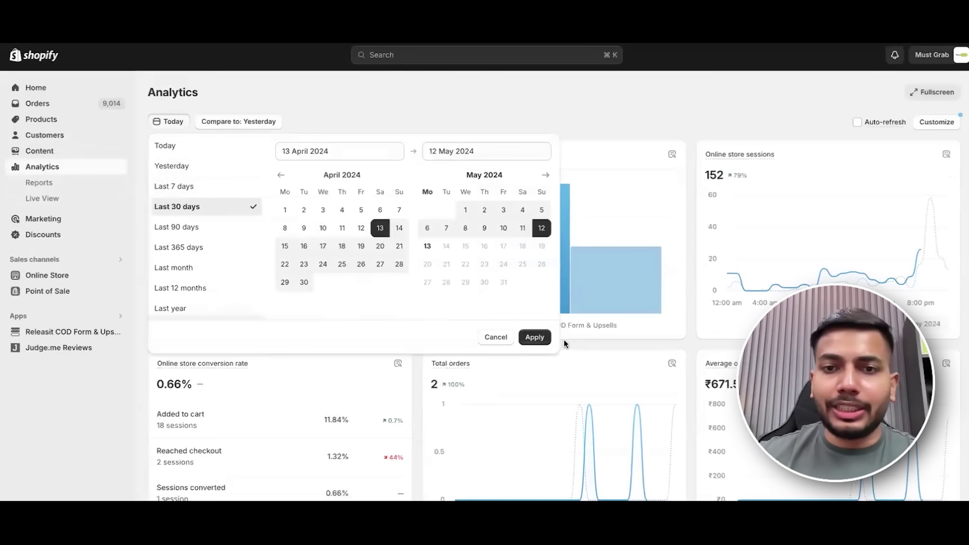
click(527, 337)
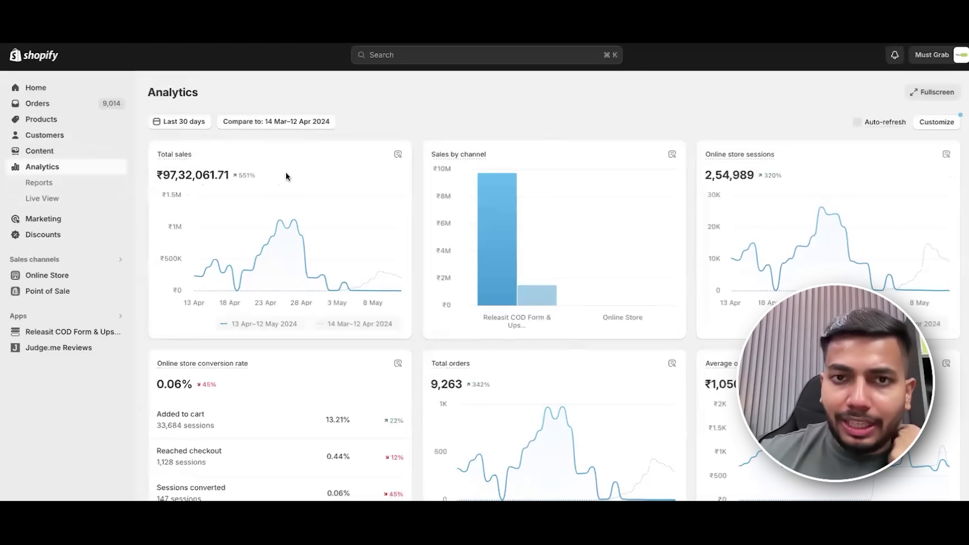
mouse_move(494, 207)
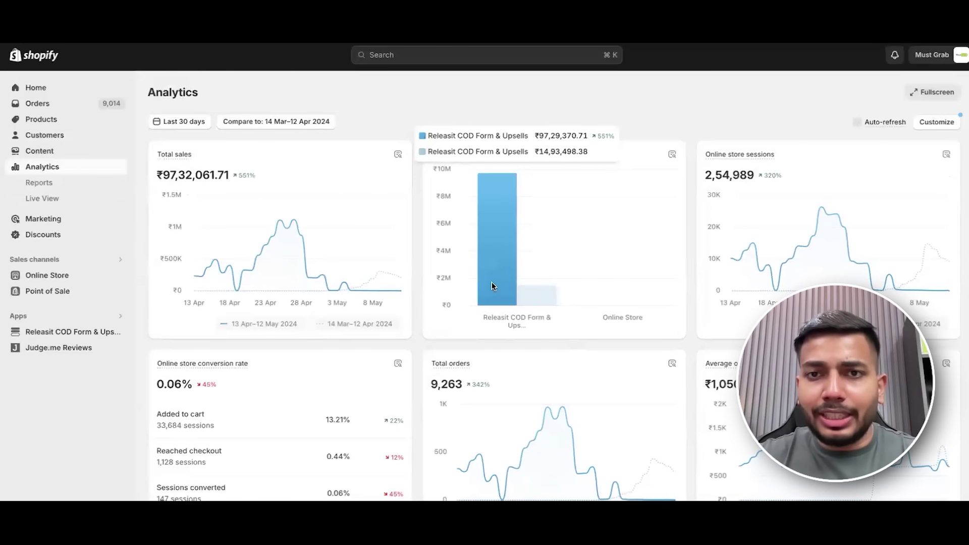
mouse_move(624, 284)
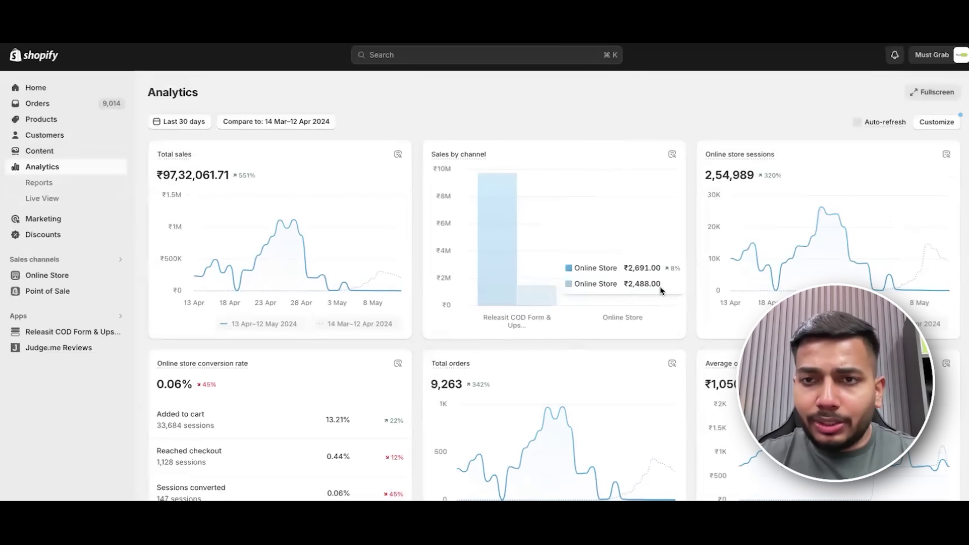
scroll(729, 191, down, 1)
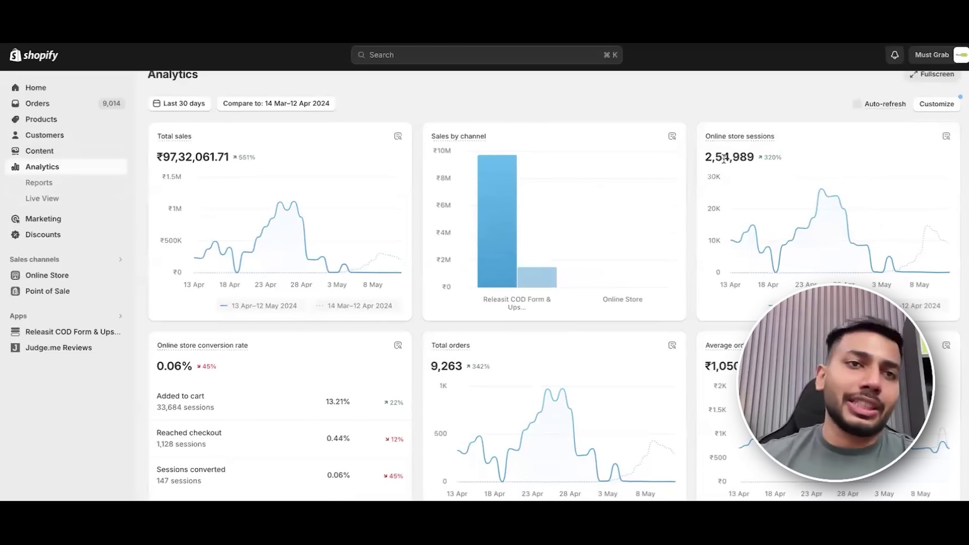
scroll(751, 162, down, 4)
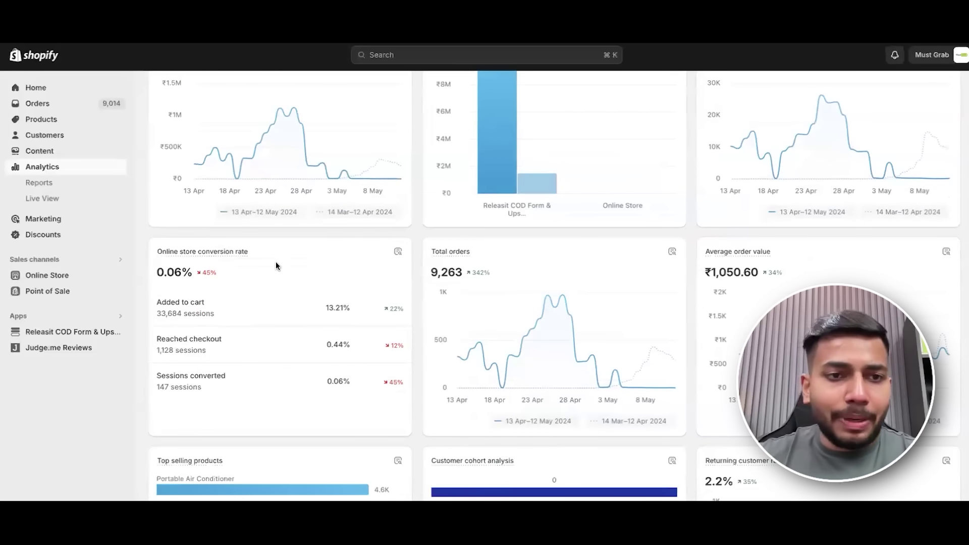
scroll(276, 266, down, 1)
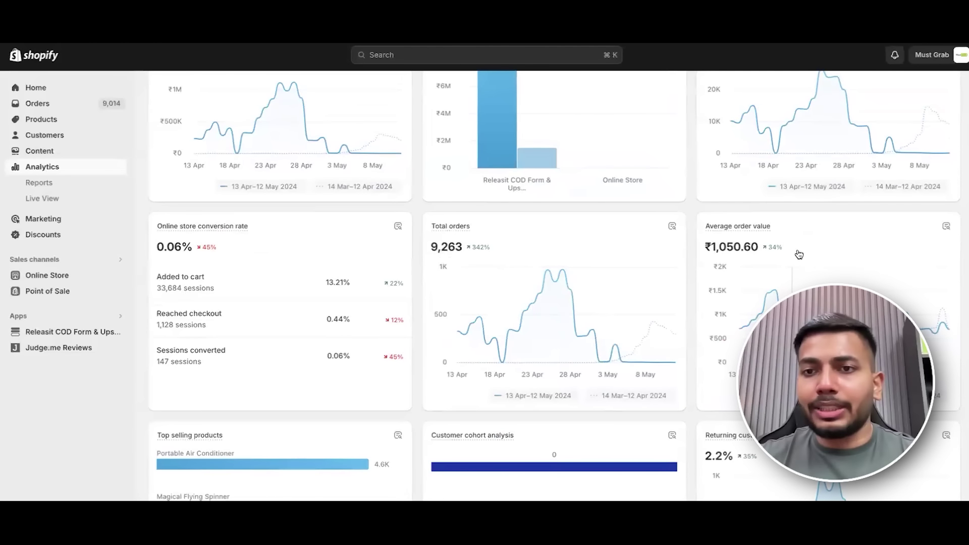
scroll(798, 247, down, 1)
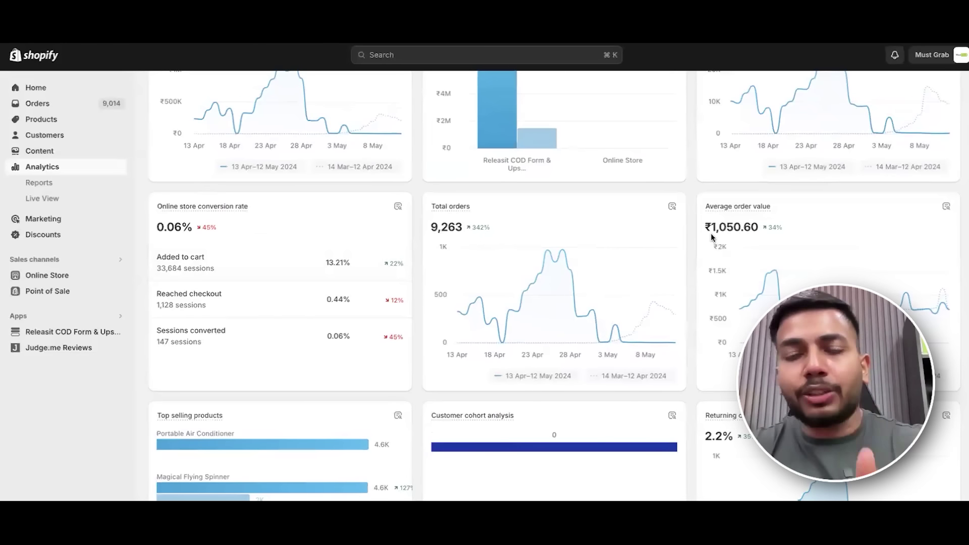
mouse_move(737, 260)
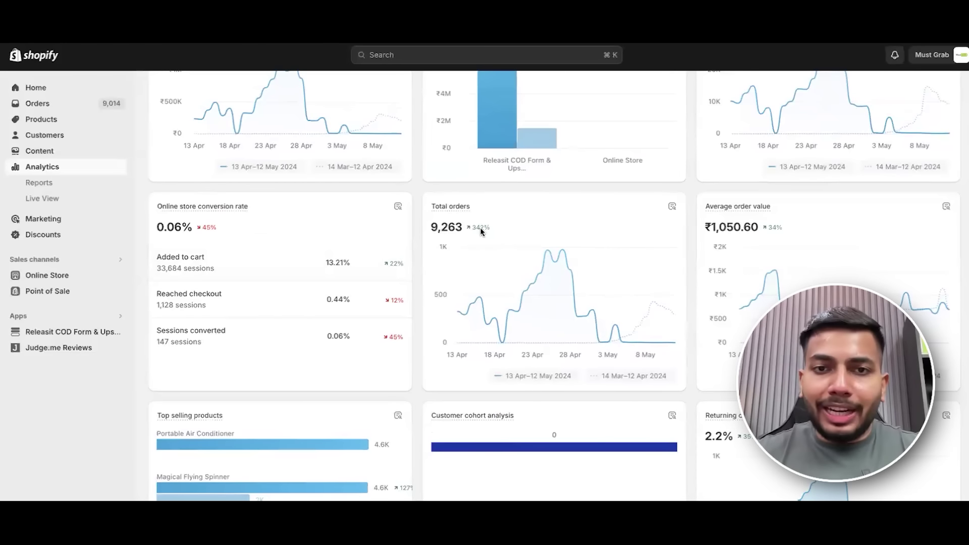
scroll(806, 246, down, 1)
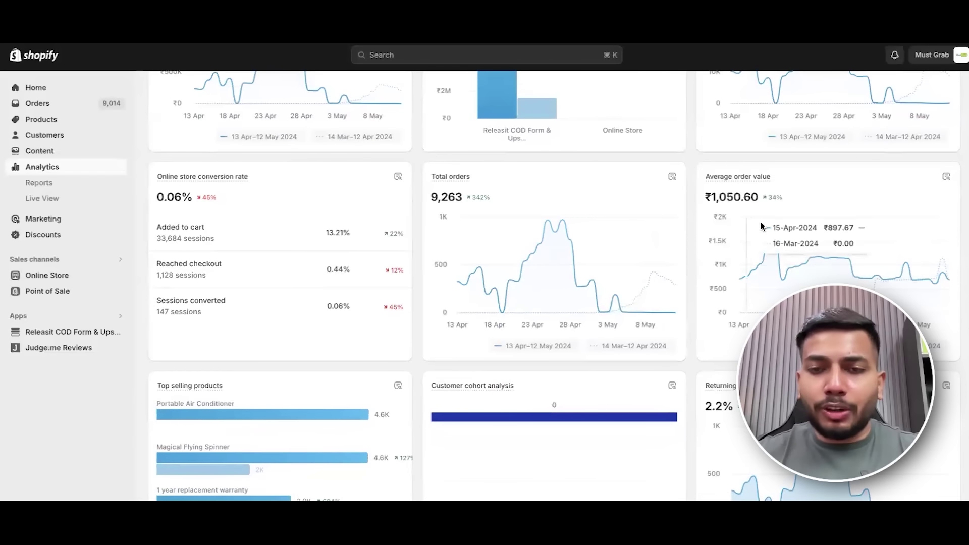
drag(706, 186, 776, 183)
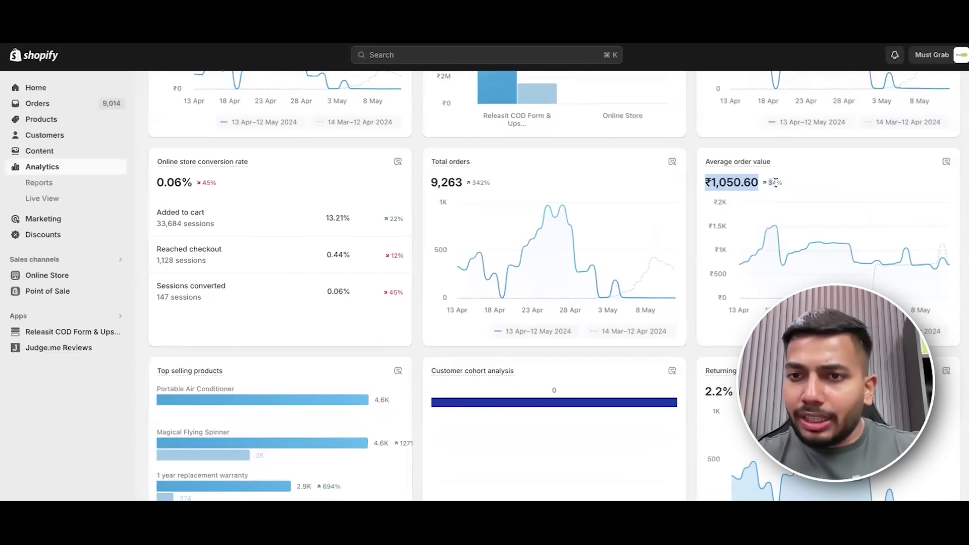
scroll(640, 245, down, 4)
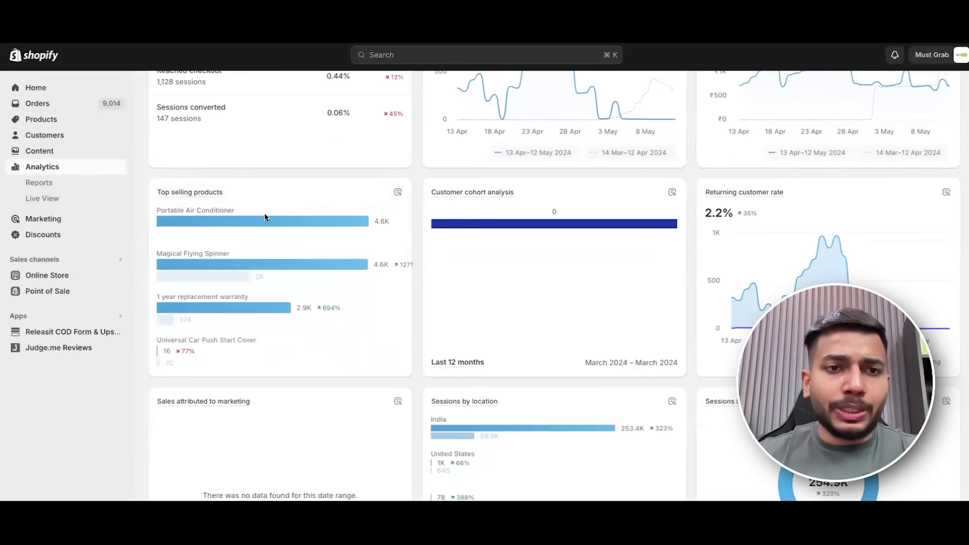
scroll(340, 190, down, 1)
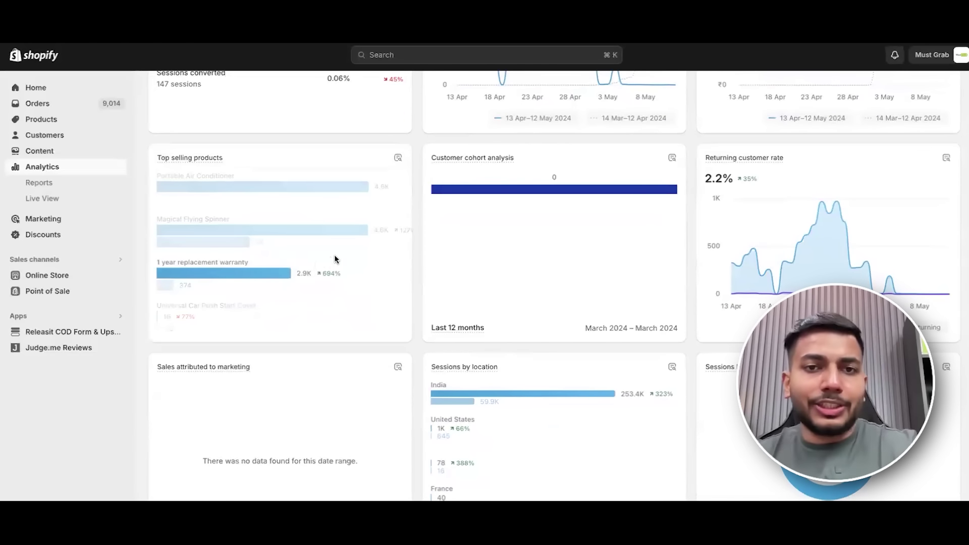
mouse_move(567, 197)
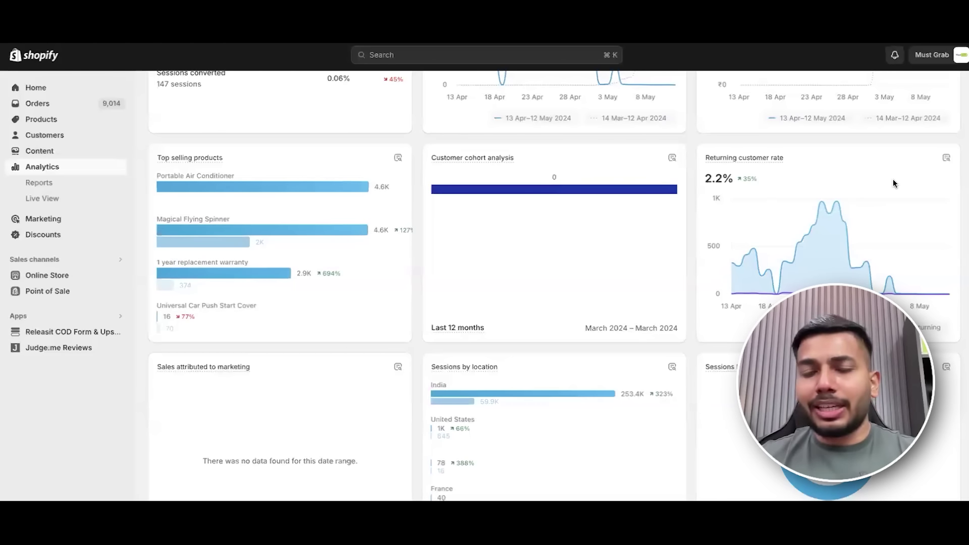
scroll(695, 196, up, 1)
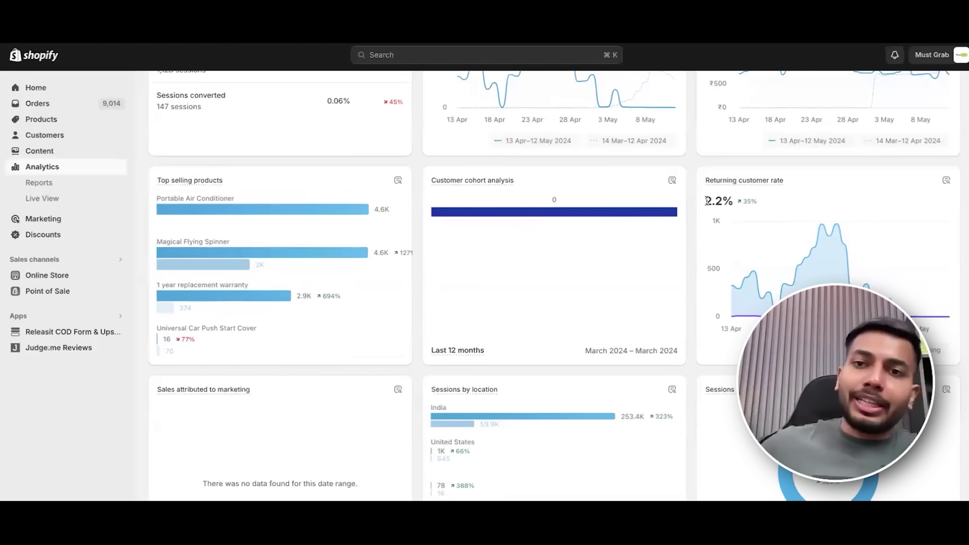
drag(707, 201, 735, 197)
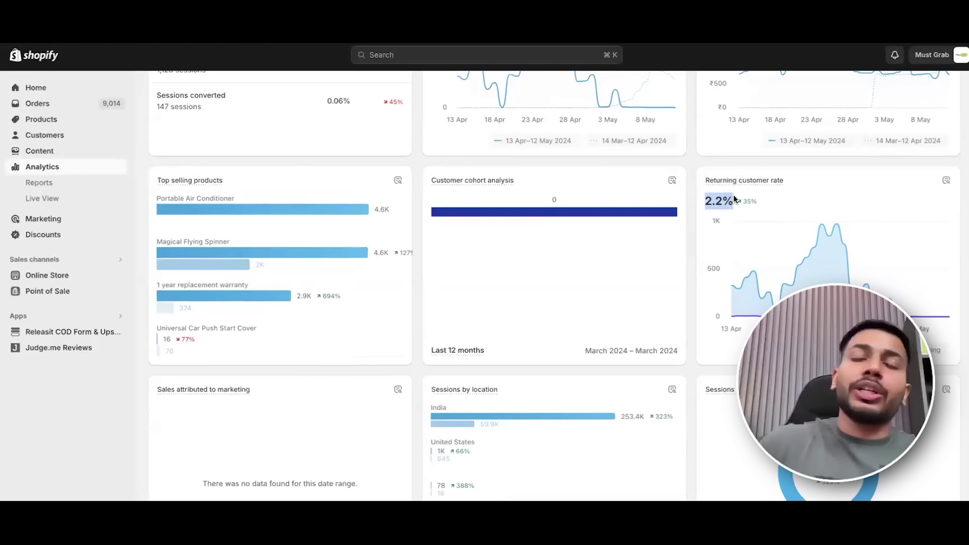
click(734, 195)
mouse_move(709, 182)
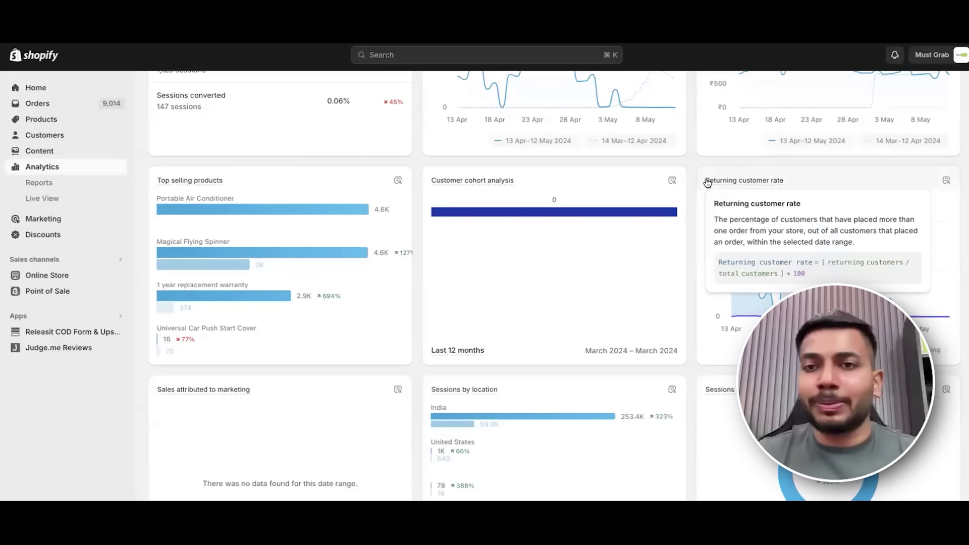
scroll(810, 254, down, 3)
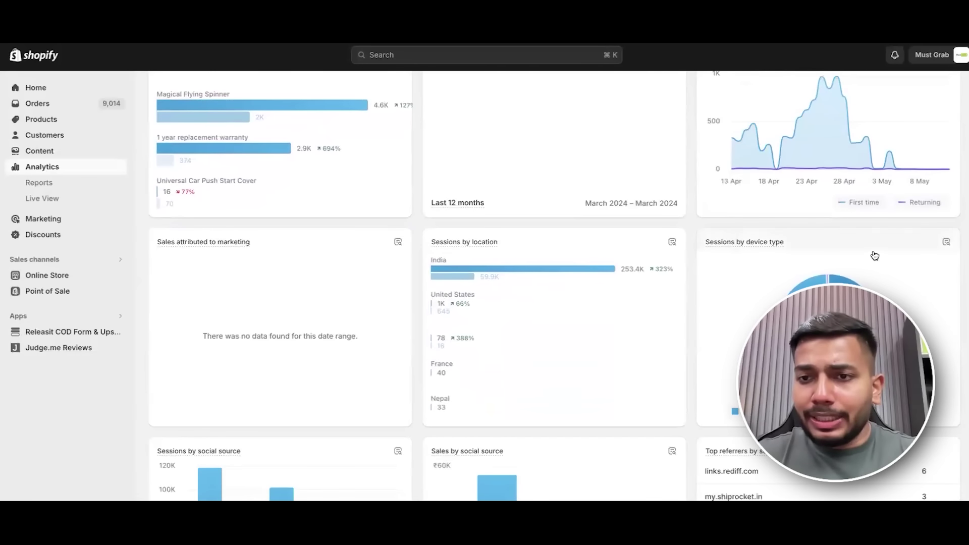
scroll(899, 273, down, 1)
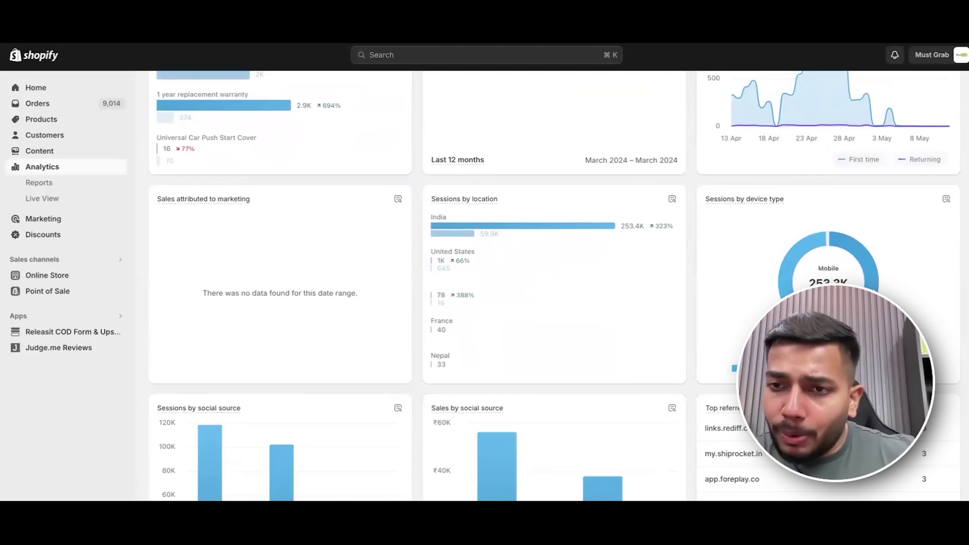
mouse_move(849, 250)
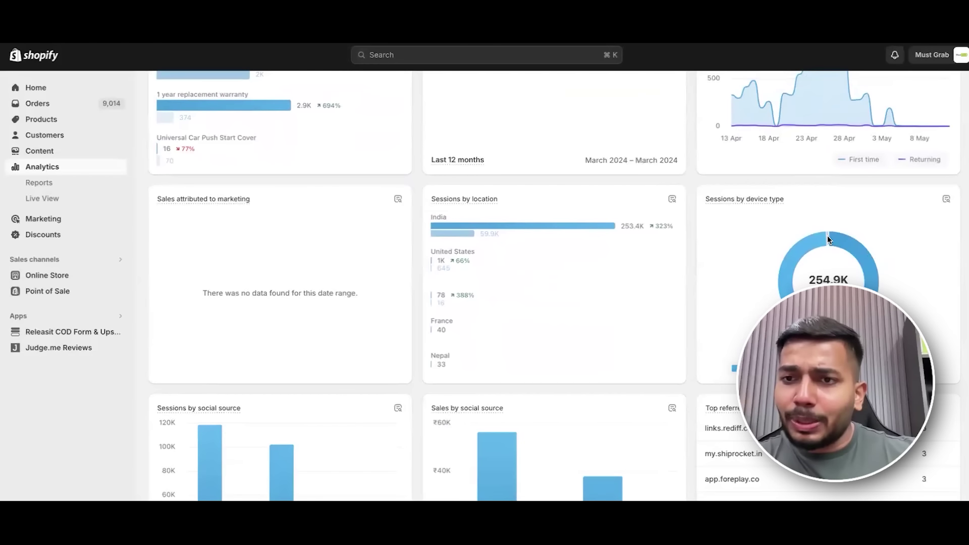
mouse_move(828, 237)
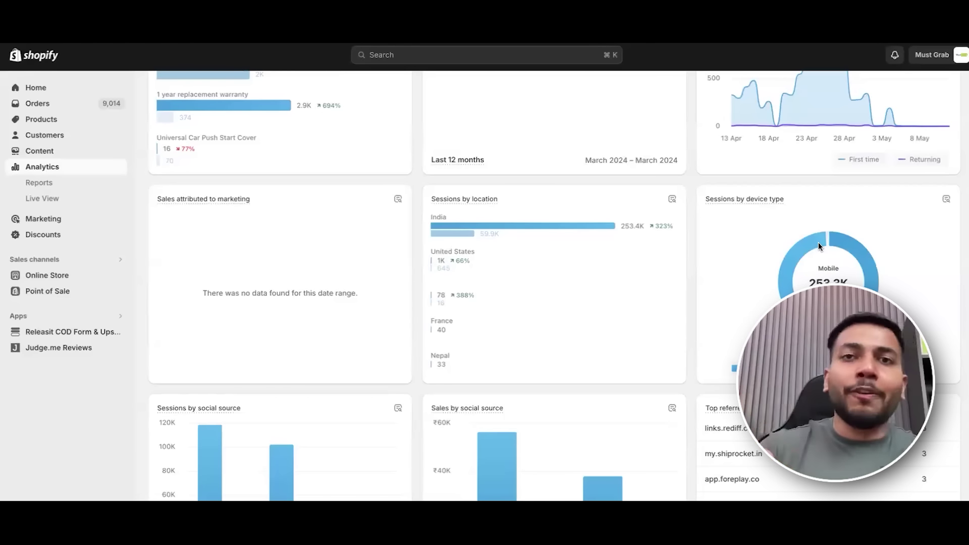
scroll(861, 281, down, 3)
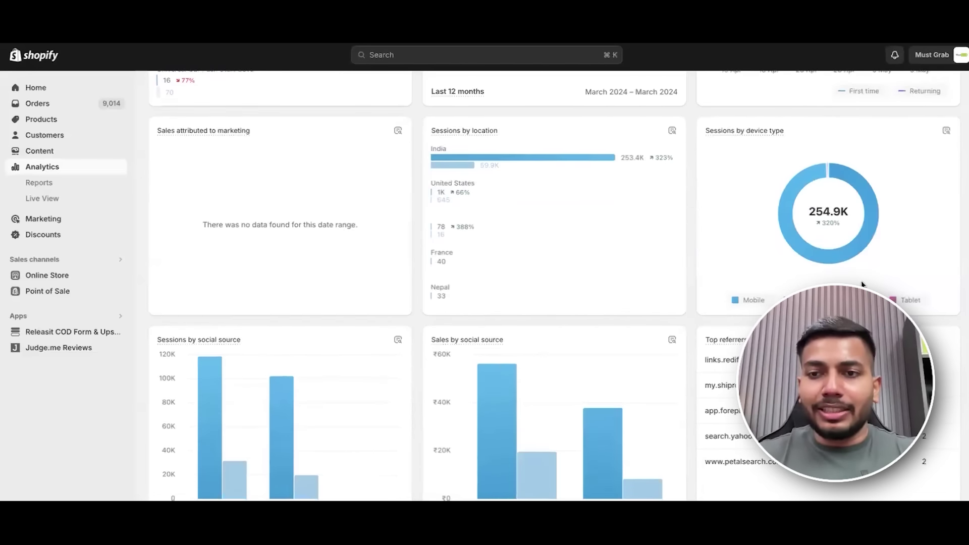
scroll(861, 281, down, 2)
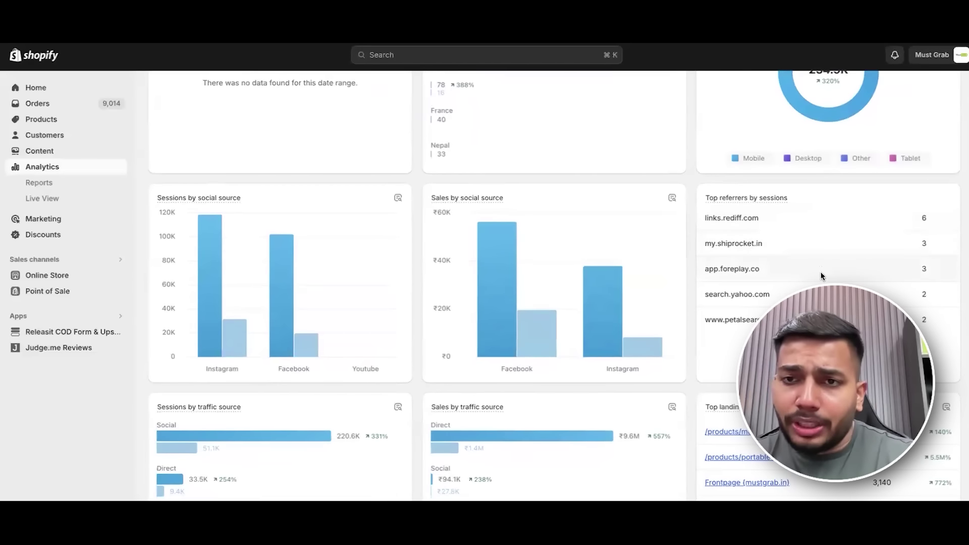
mouse_move(548, 290)
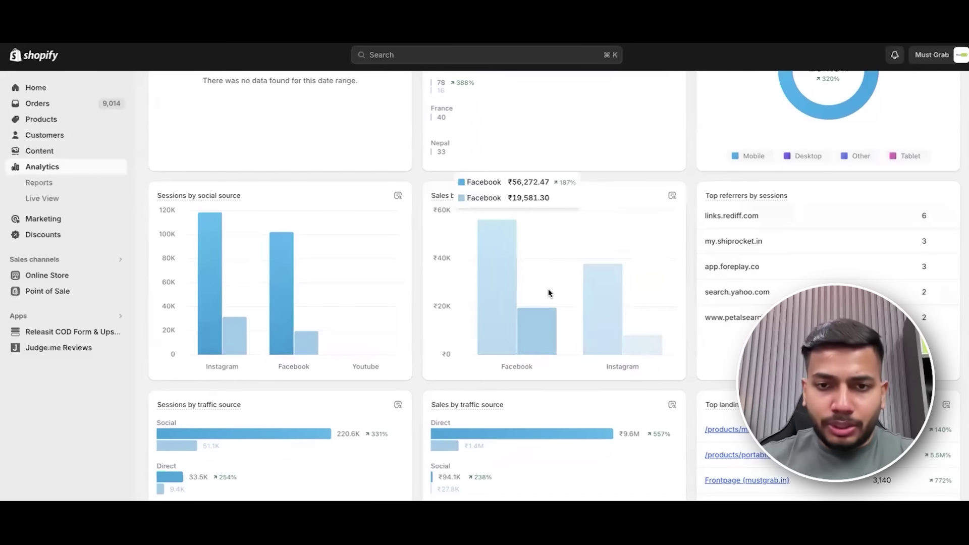
mouse_move(368, 282)
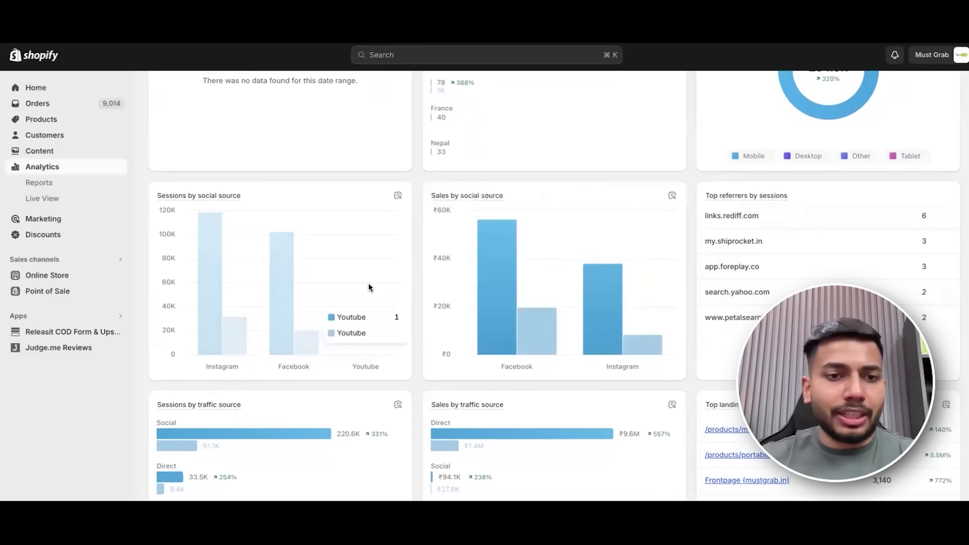
scroll(349, 267, down, 1)
scroll(333, 250, down, 2)
mouse_move(607, 210)
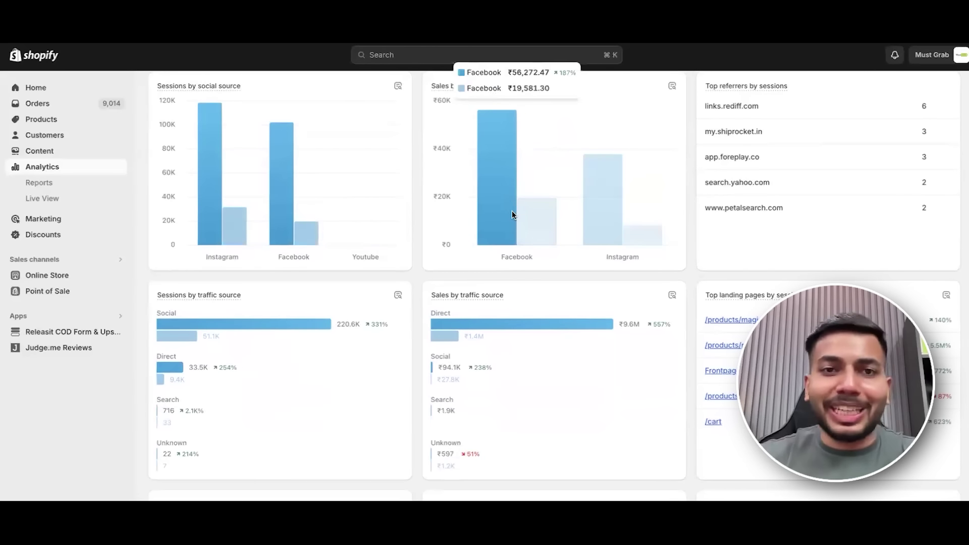
scroll(435, 310, up, 7)
scroll(434, 310, up, 8)
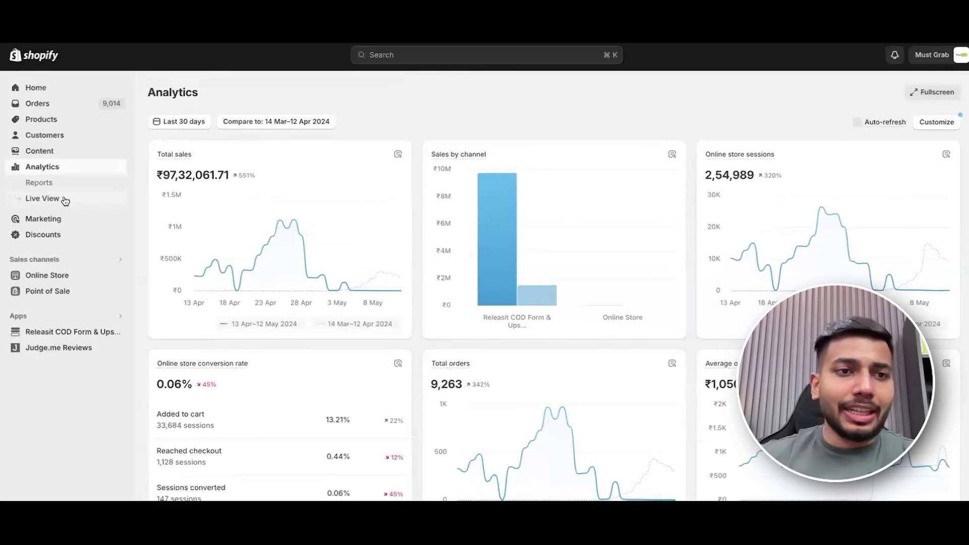
click(65, 199)
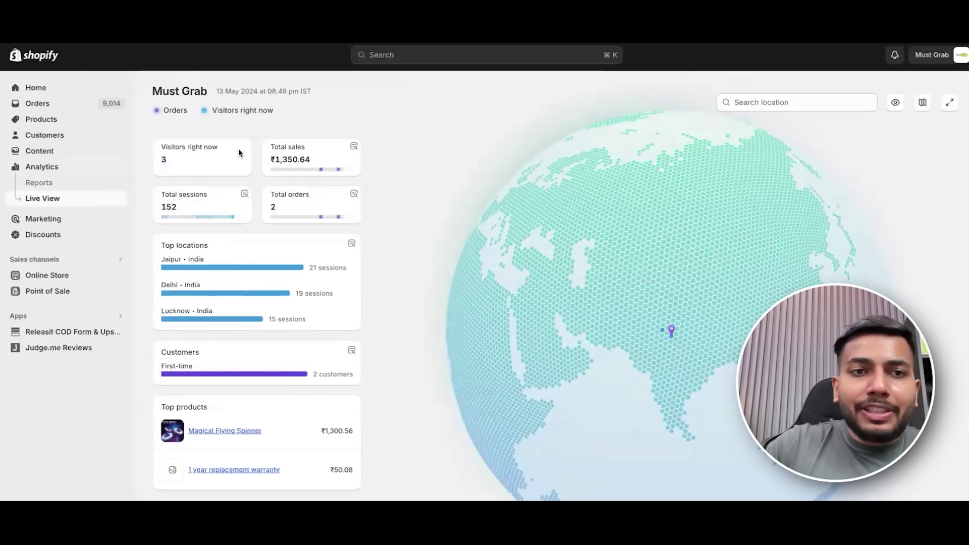
Reload the Live View to get fresh store stats.
scroll(238, 148, down, 1)
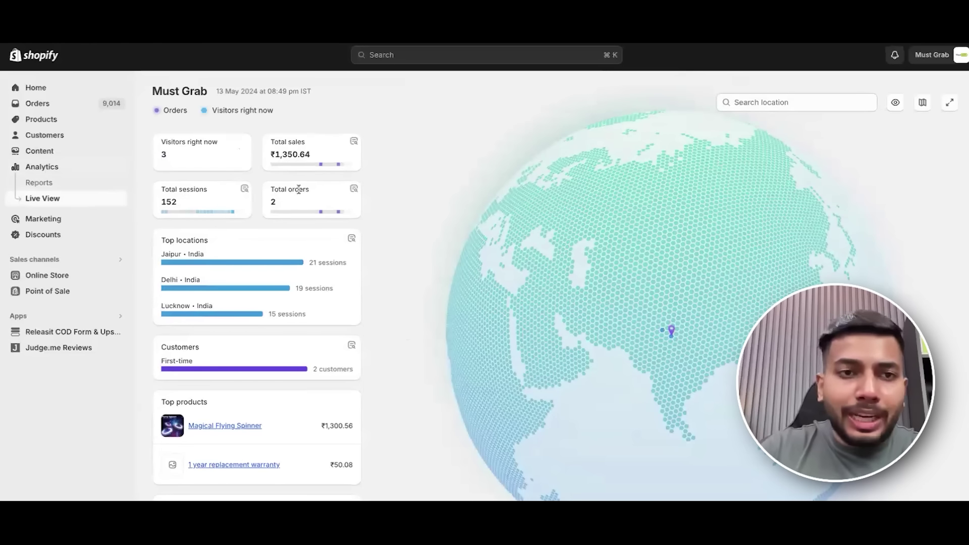
scroll(216, 208, down, 1)
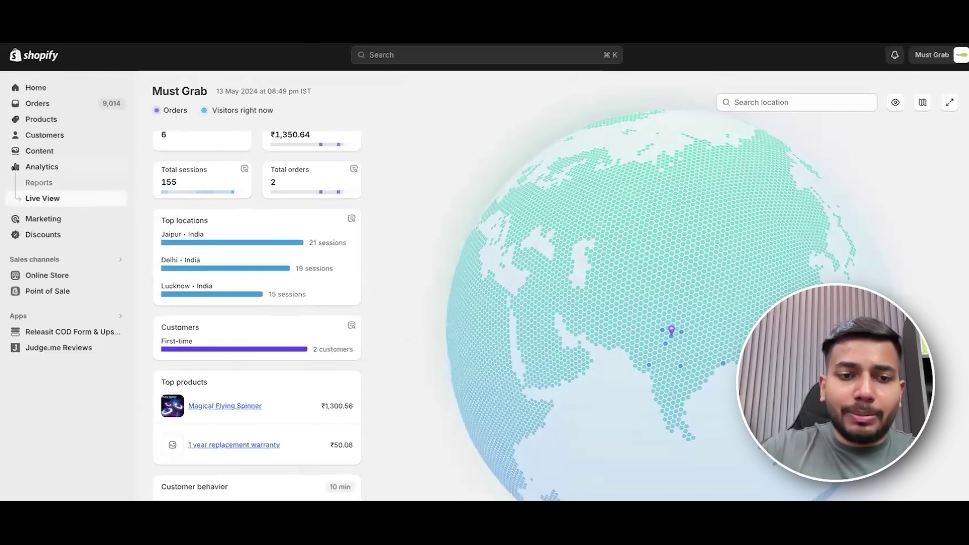
scroll(256, 303, up, 1)
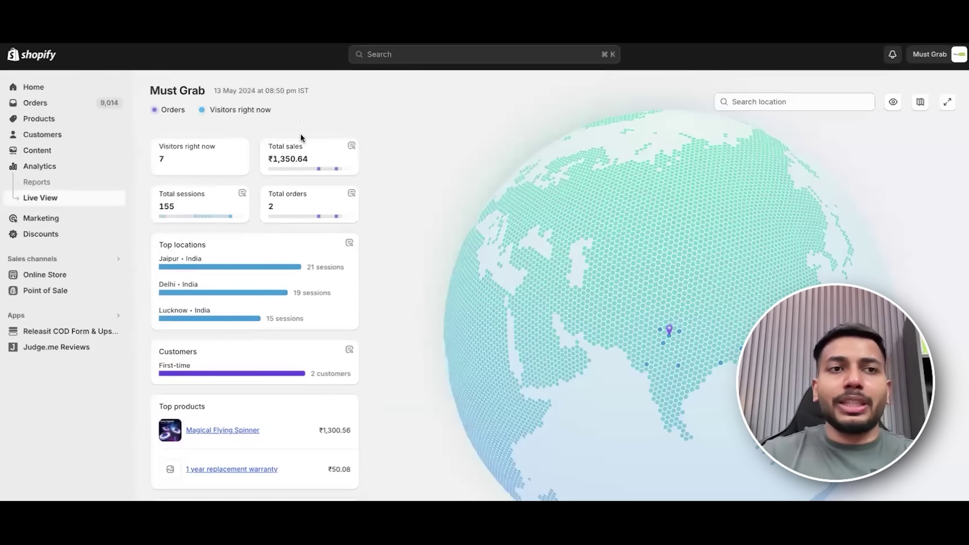
key(super+r)
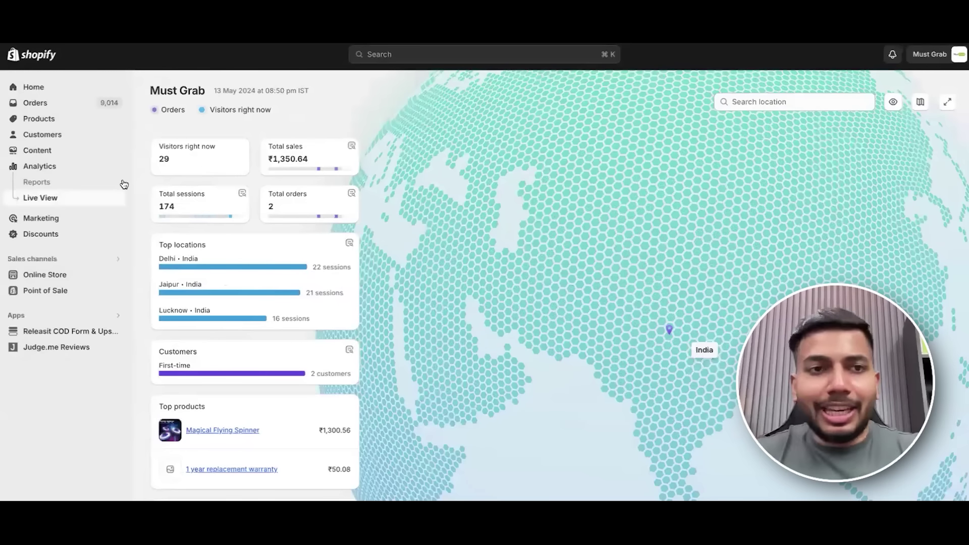
scroll(360, 131, up, 2)
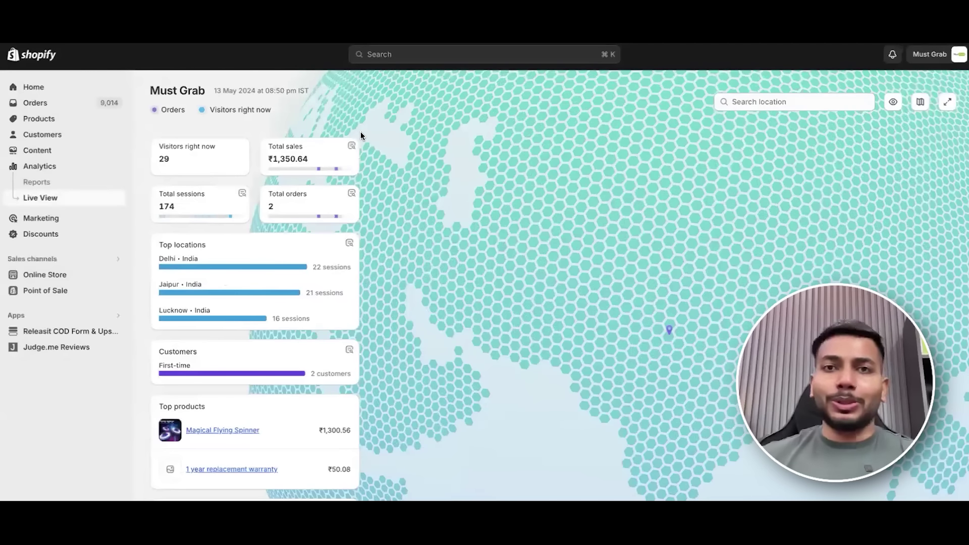
scroll(361, 135, down, 2)
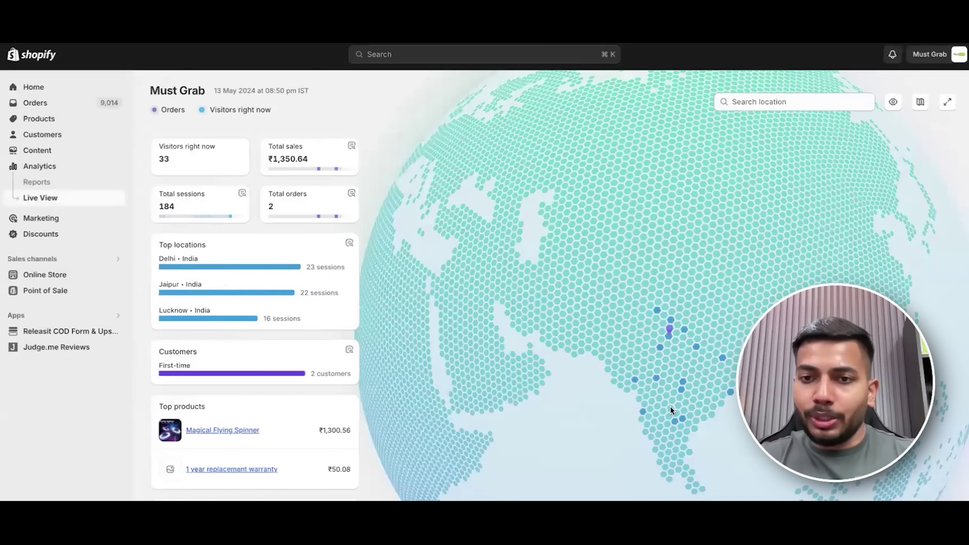
scroll(255, 303, down, 1)
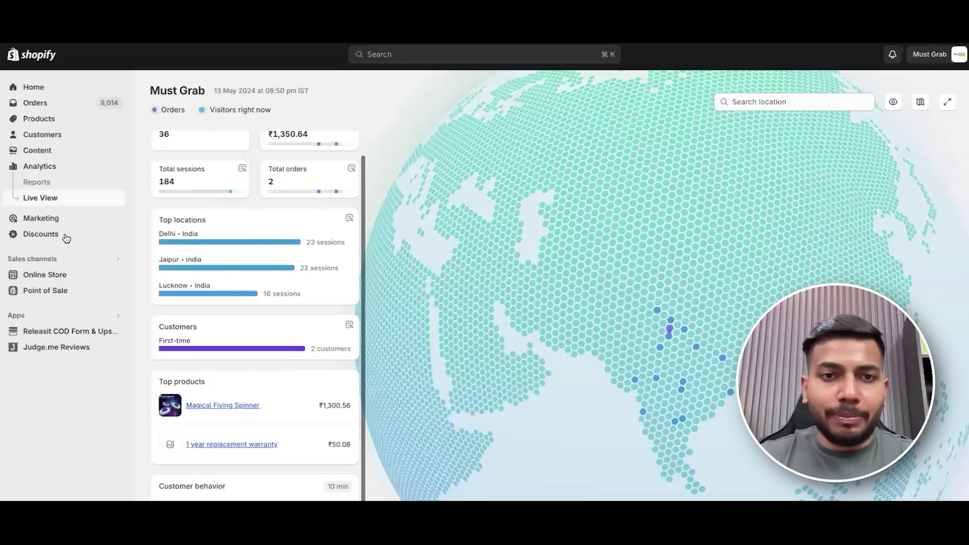
Go through Marketing to the Discounts list with the expired Prepaid 10%Off discount.
click(46, 218)
click(71, 235)
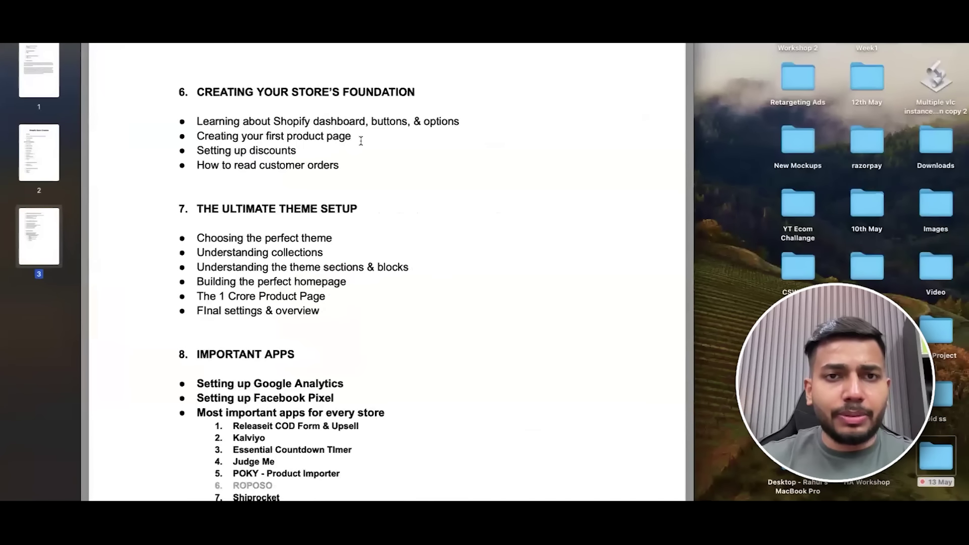
scroll(361, 141, up, 1)
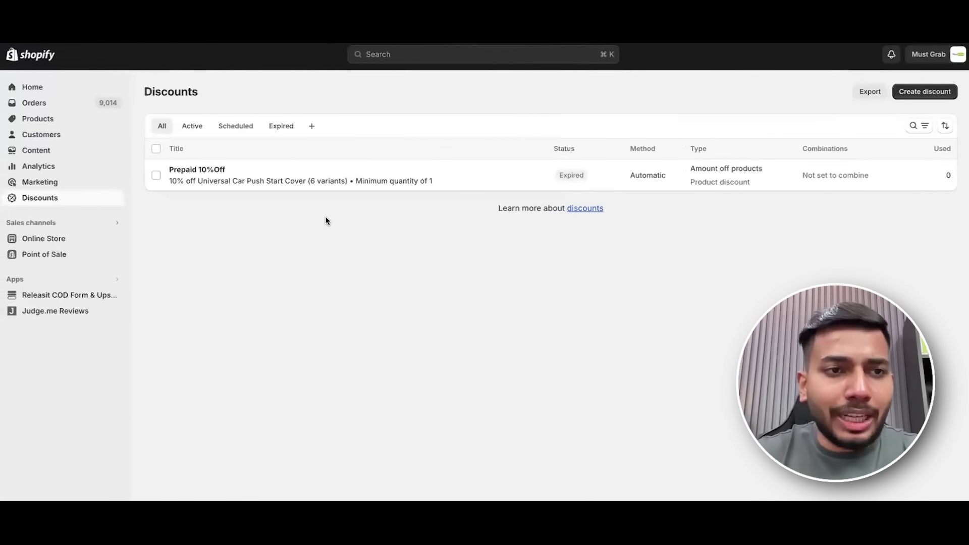
Start a new discount of type Amount off order.
click(919, 96)
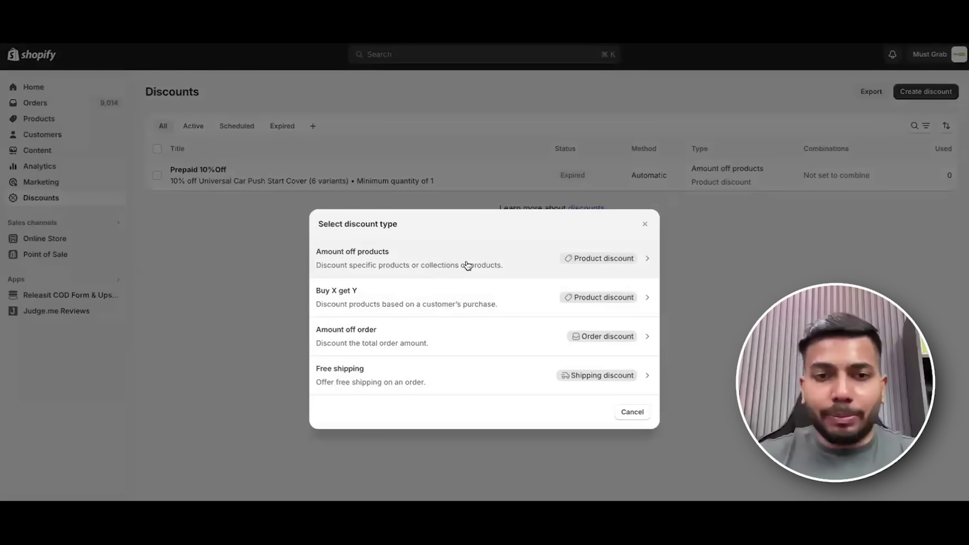
click(529, 338)
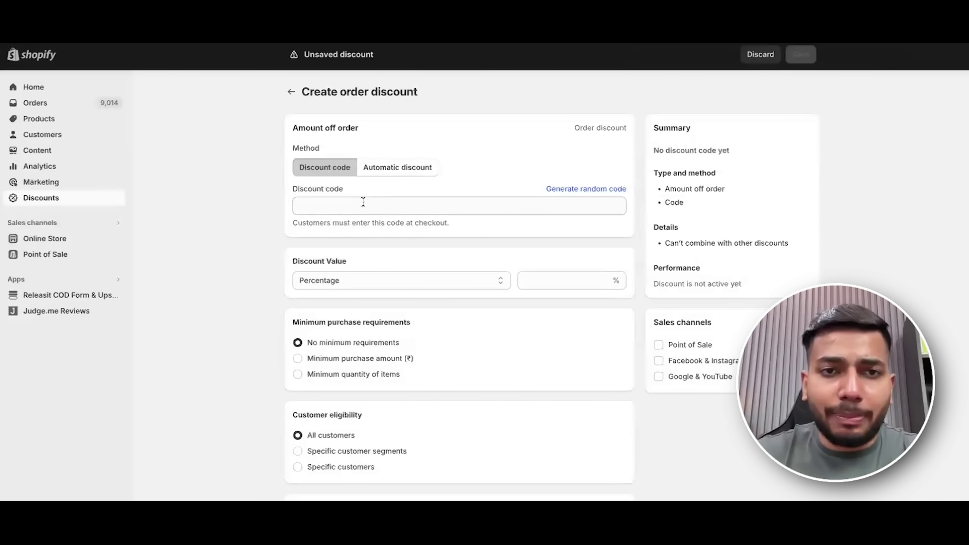
Give the discount code Hello with a 10 percent value.
click(371, 201)
text(Hello)
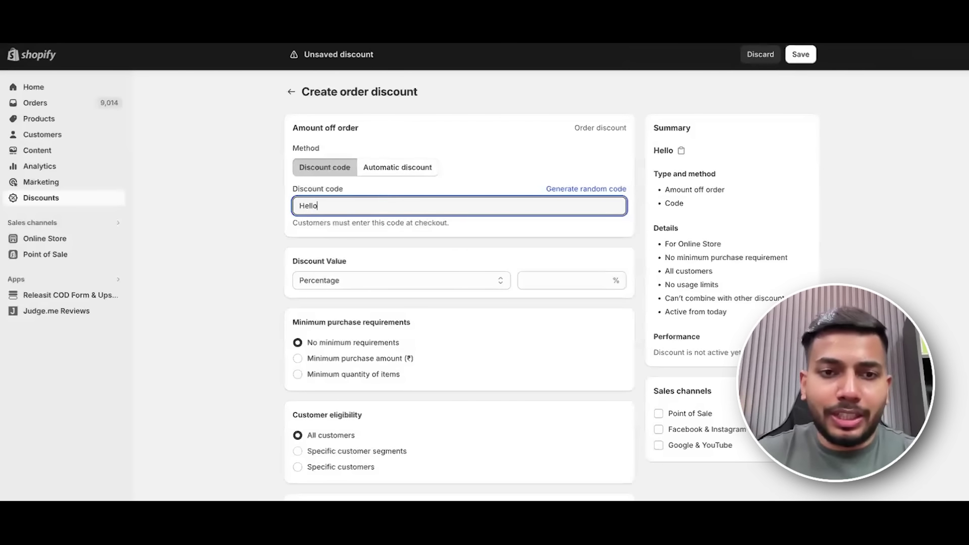
click(541, 274)
text(1)
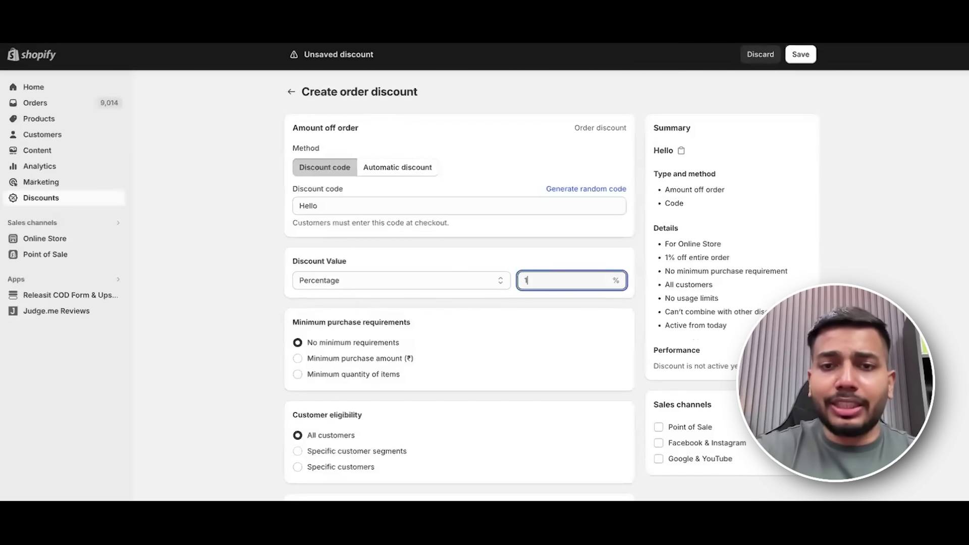
text(0)
click(377, 278)
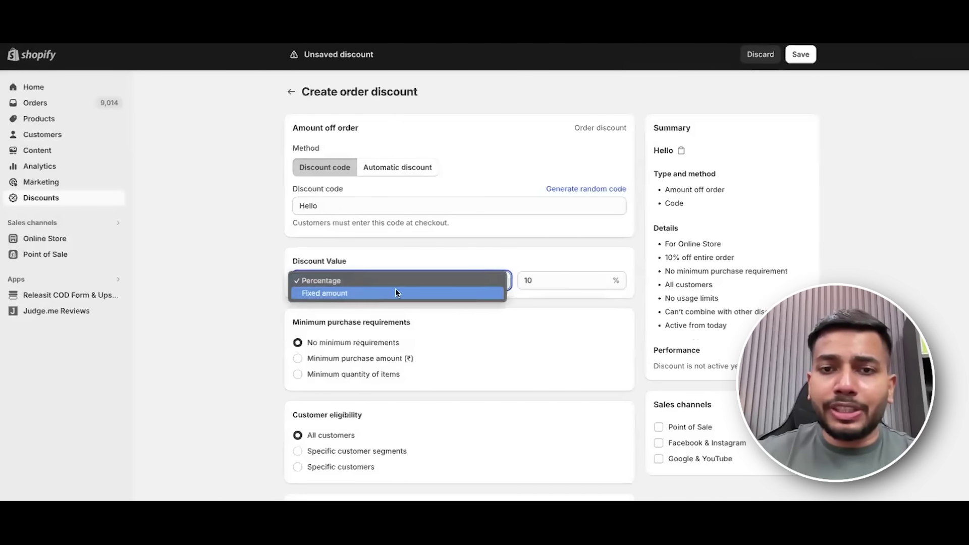
click(394, 290)
click(541, 282)
text(100)
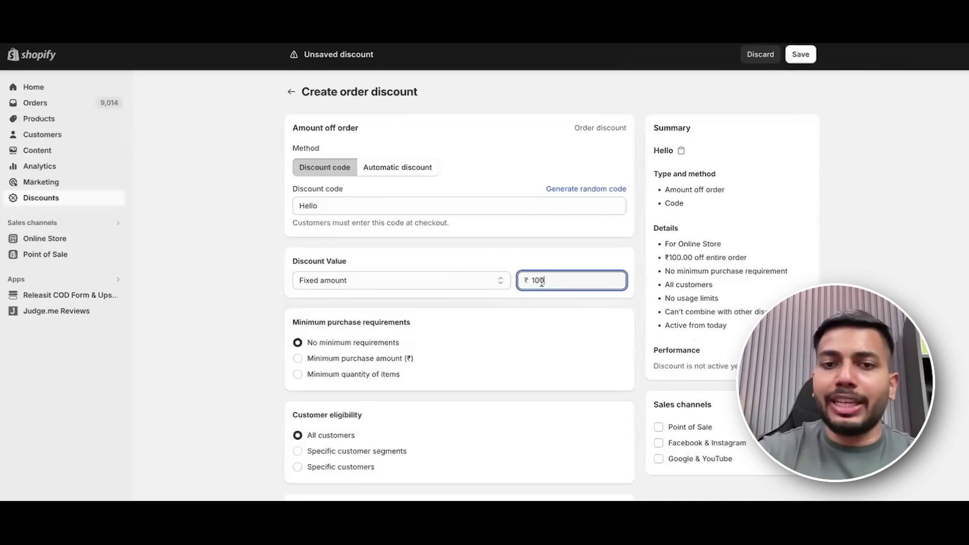
click(408, 290)
click(385, 269)
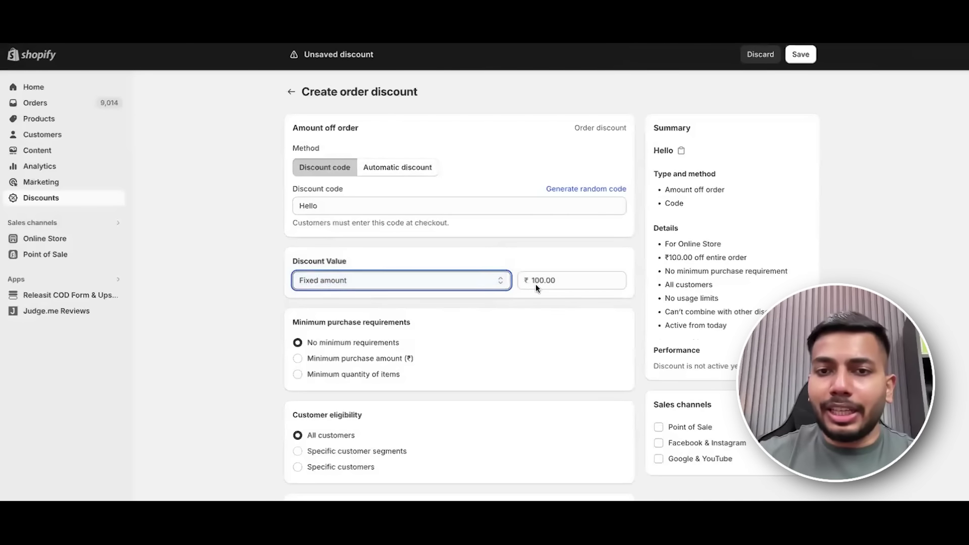
click(565, 284)
click(563, 251)
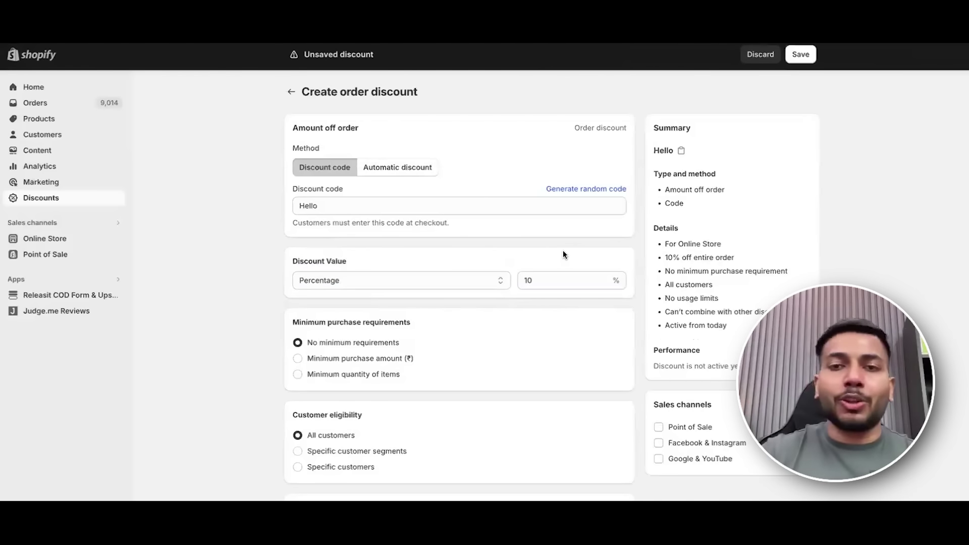
Limit the discount to one use per customer.
scroll(565, 253, down, 1)
scroll(543, 282, down, 2)
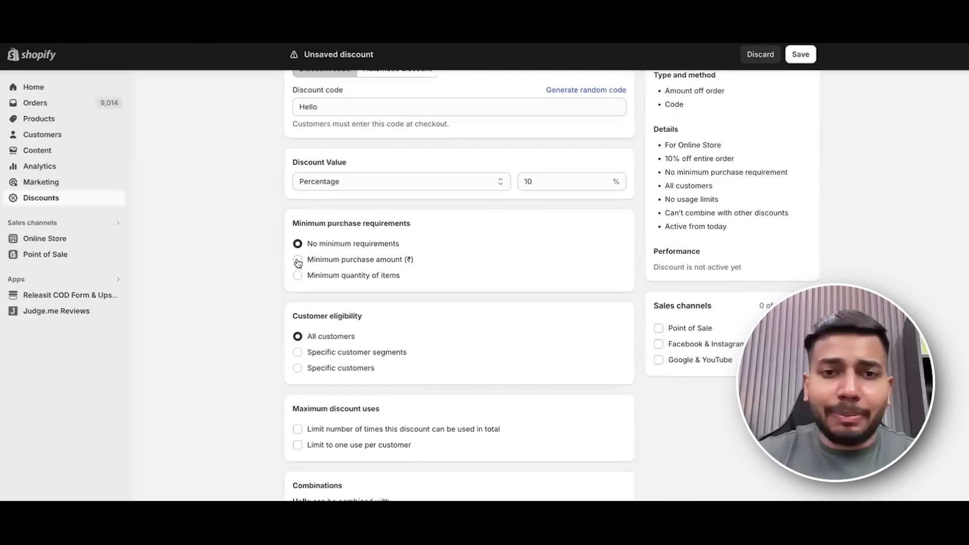
scroll(429, 272, down, 1)
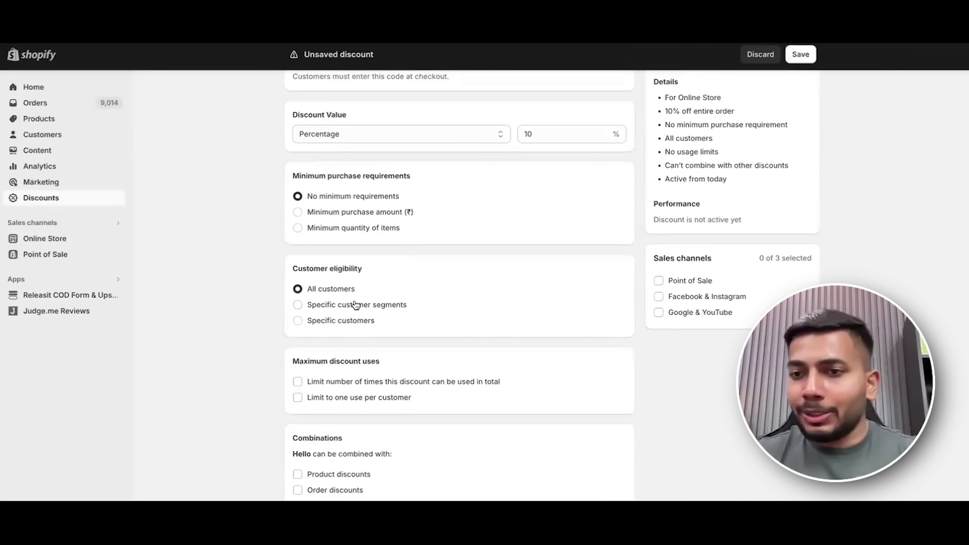
scroll(615, 329, down, 1)
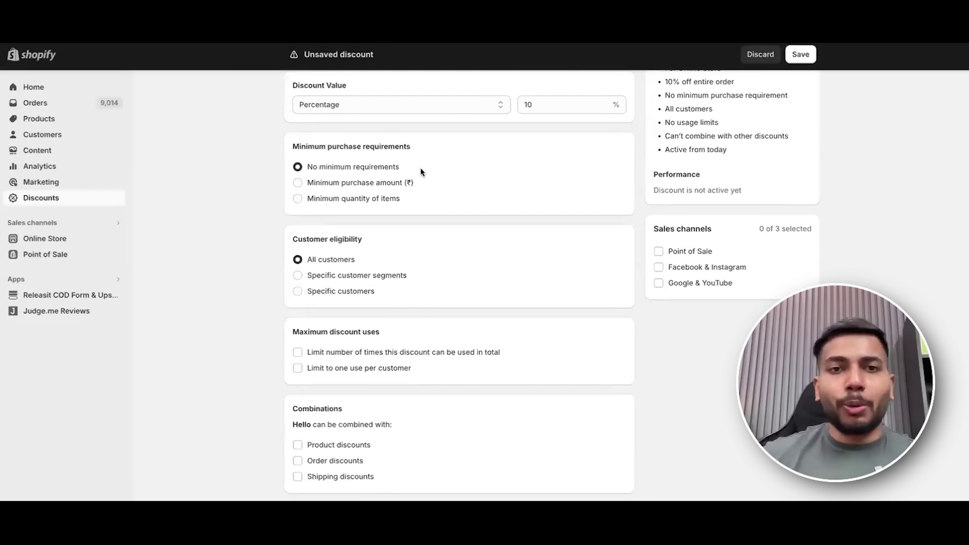
scroll(373, 247, down, 1)
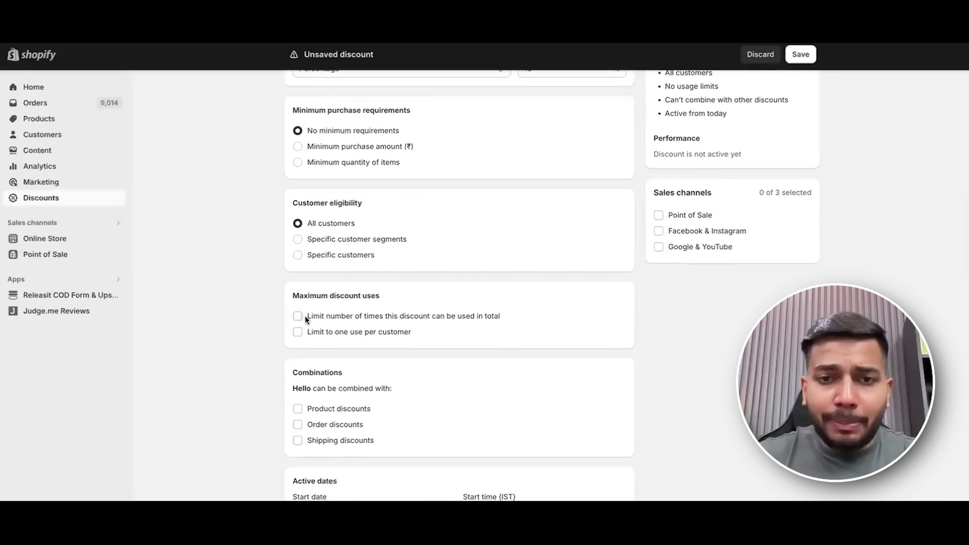
click(297, 332)
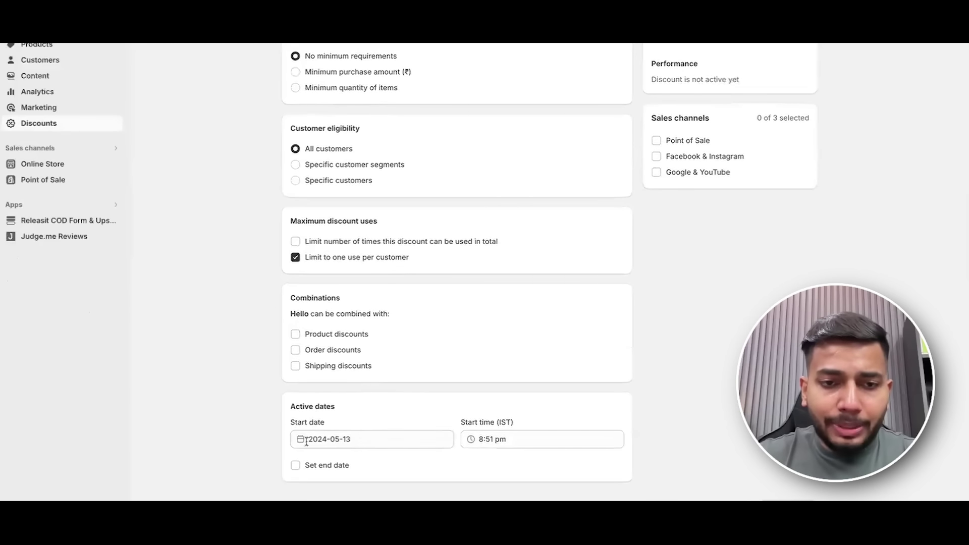
Set the discount's start date to 1 October 2024.
click(311, 440)
click(227, 442)
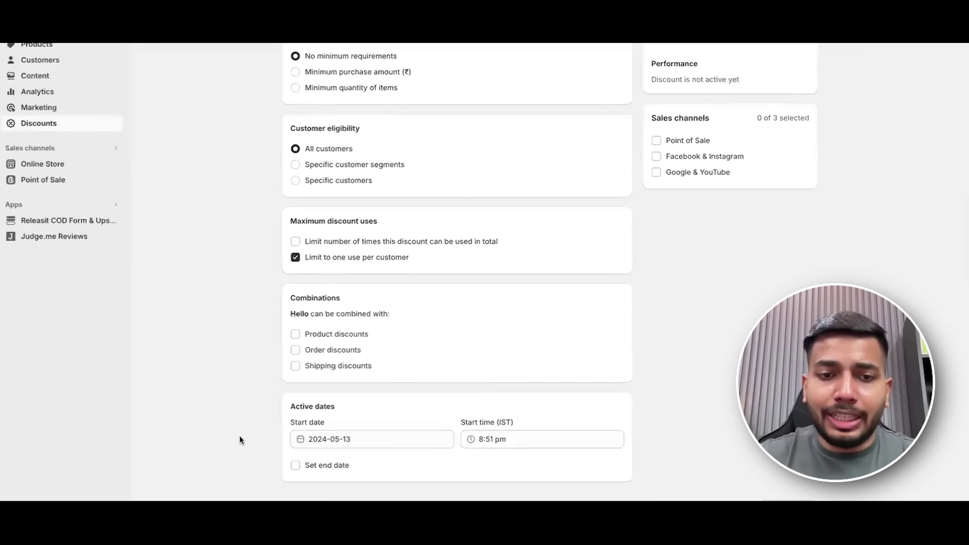
click(317, 442)
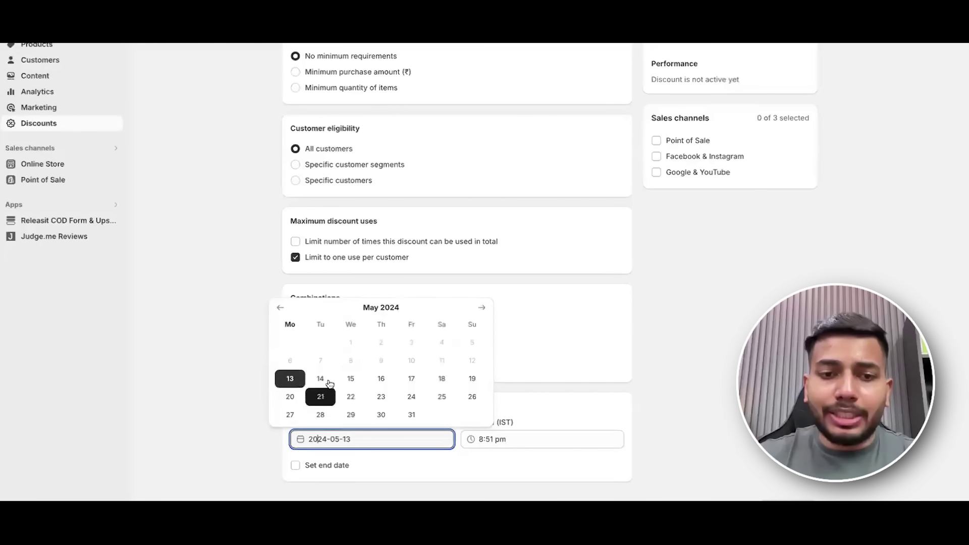
click(281, 310)
click(486, 313)
click(487, 314)
click(488, 313)
click(488, 313)
click(487, 313)
click(483, 290)
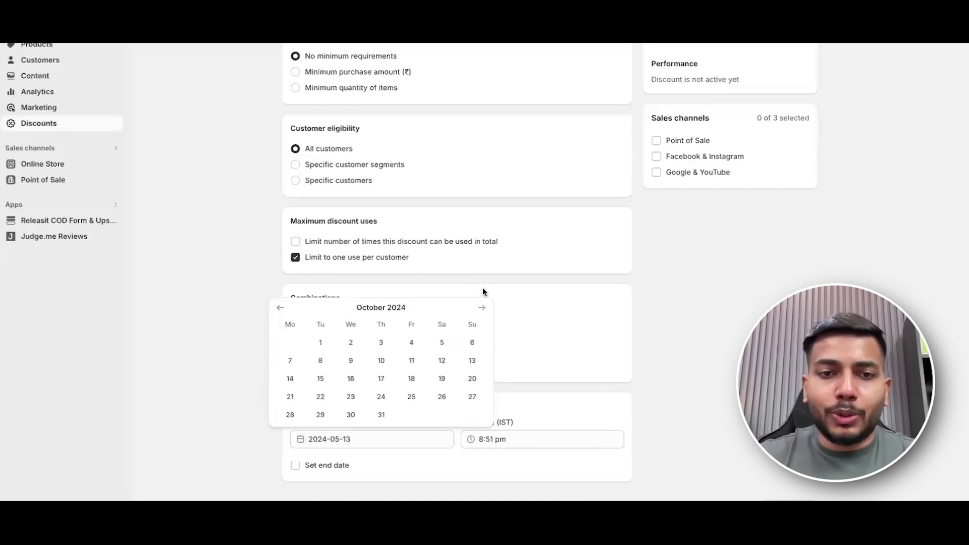
click(320, 343)
click(482, 440)
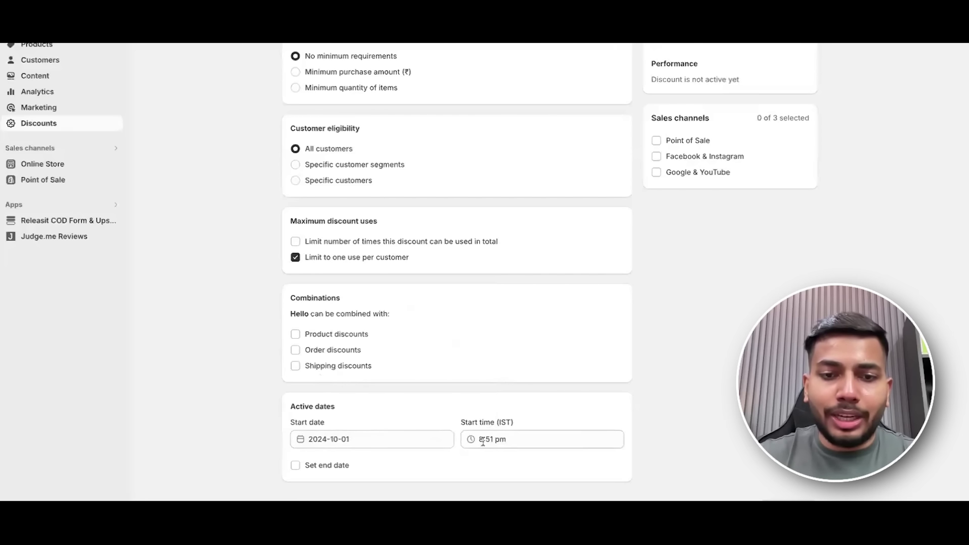
click(356, 440)
click(383, 415)
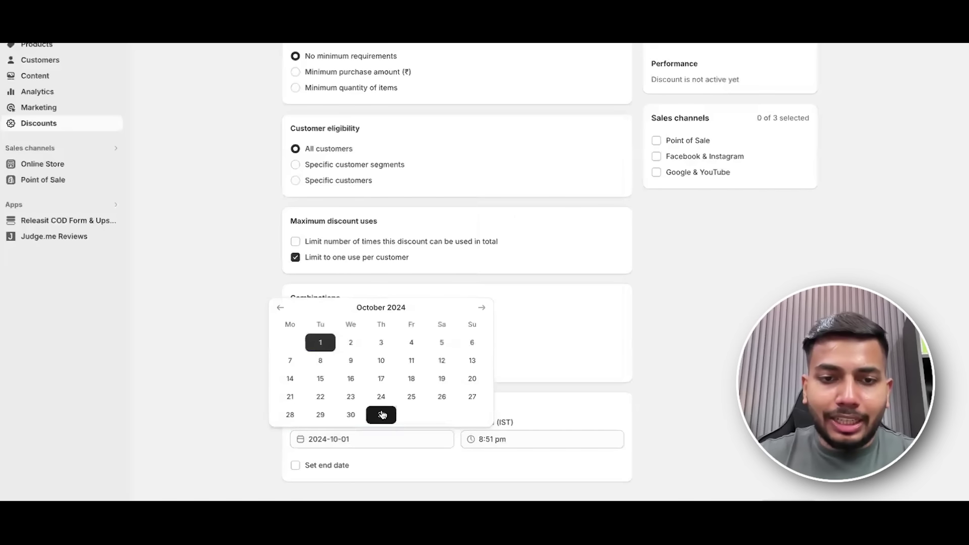
click(362, 432)
click(321, 340)
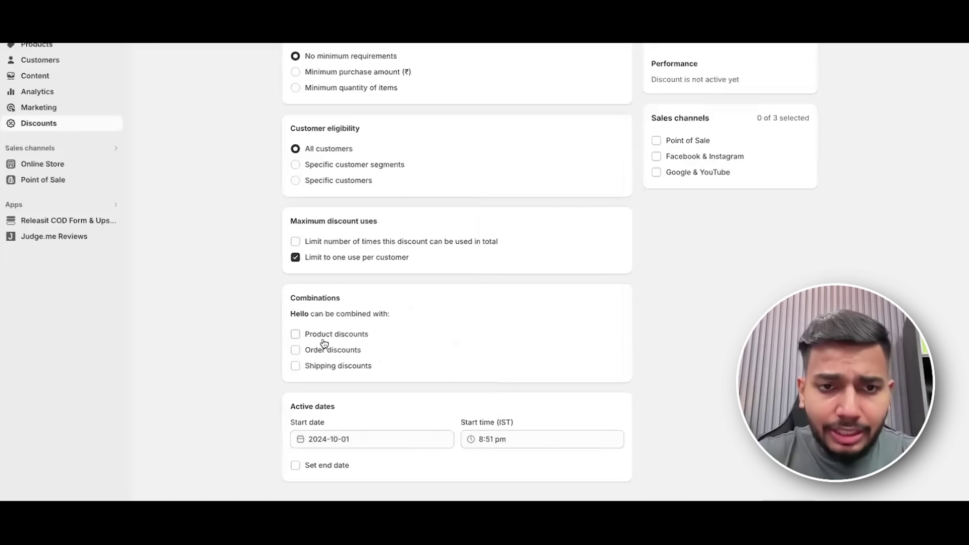
Add a 31 October 2024 end date and a 6:00 am start time.
click(295, 465)
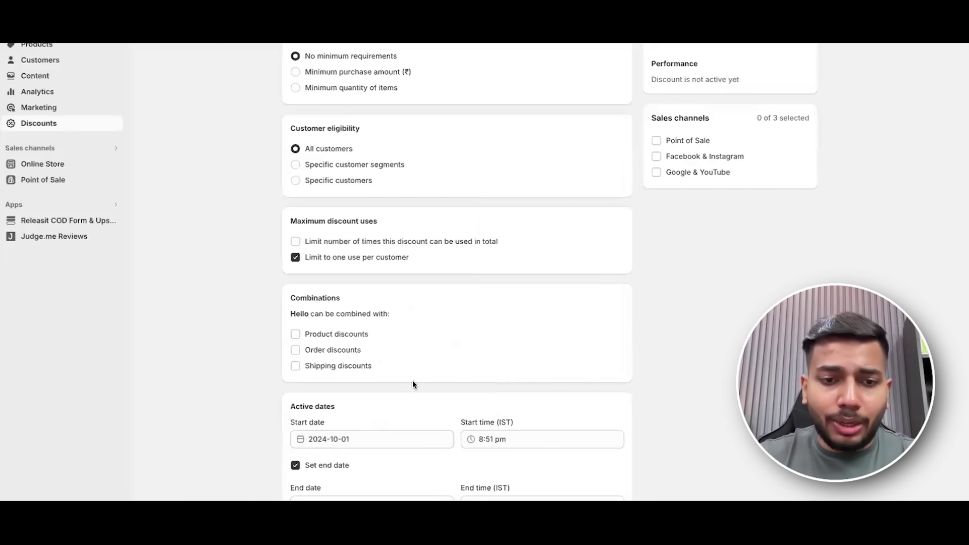
scroll(412, 393, down, 1)
click(364, 463)
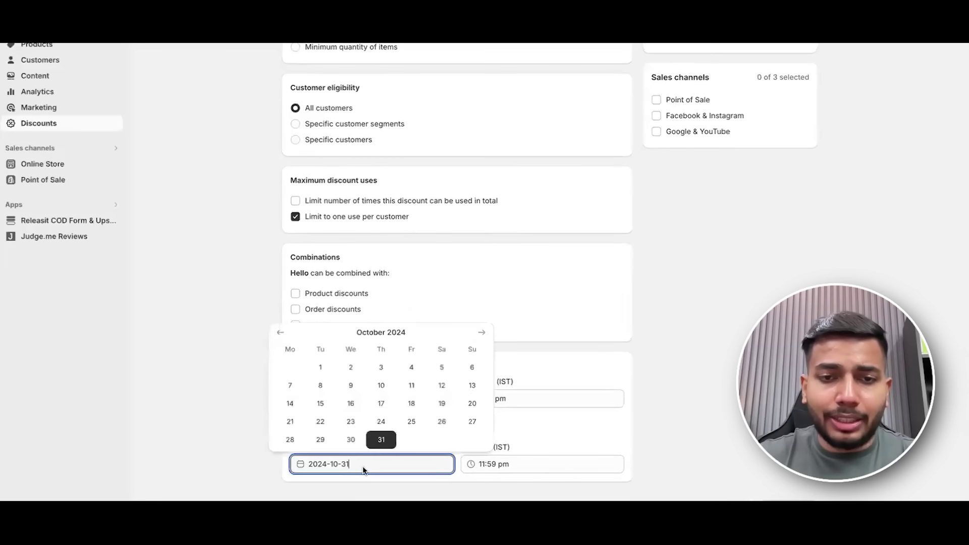
click(380, 439)
click(526, 398)
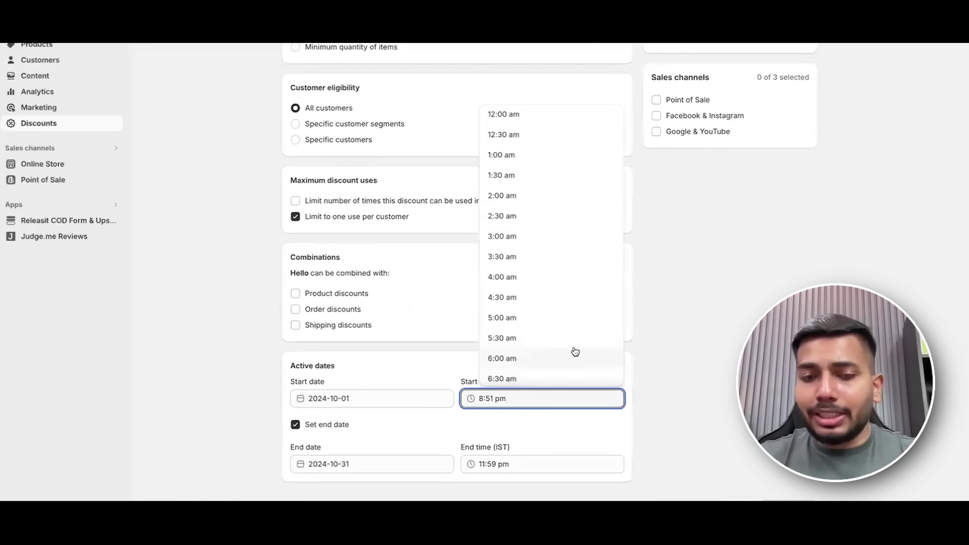
click(564, 367)
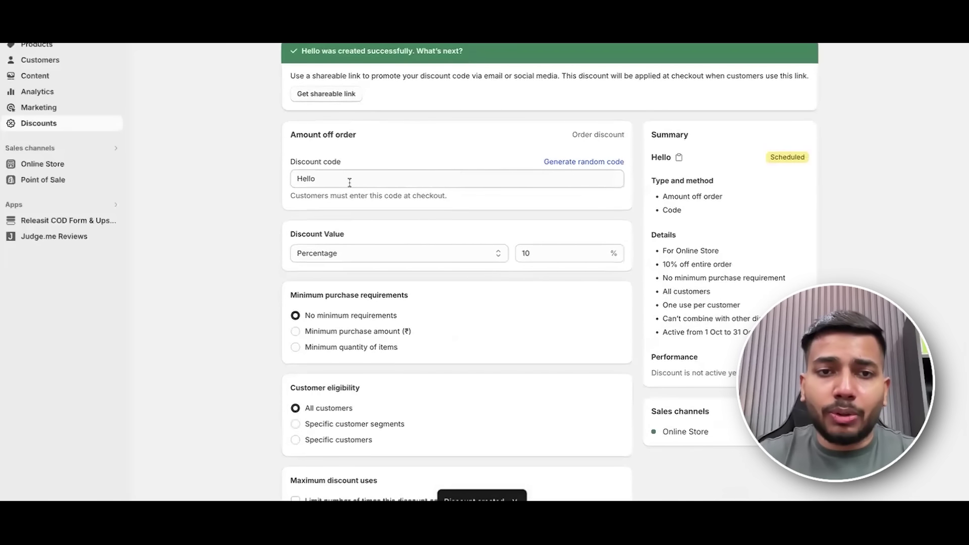
click(350, 183)
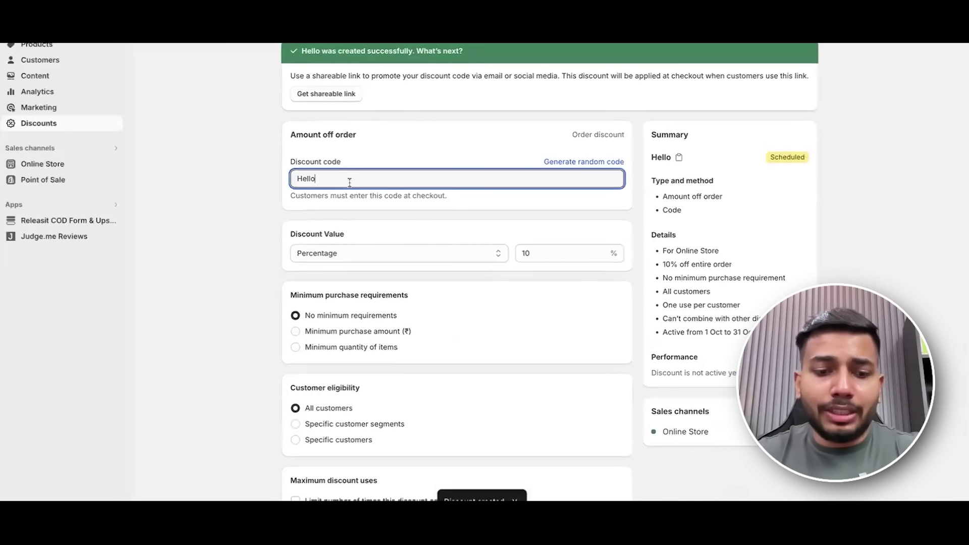
key(ctrl+a)
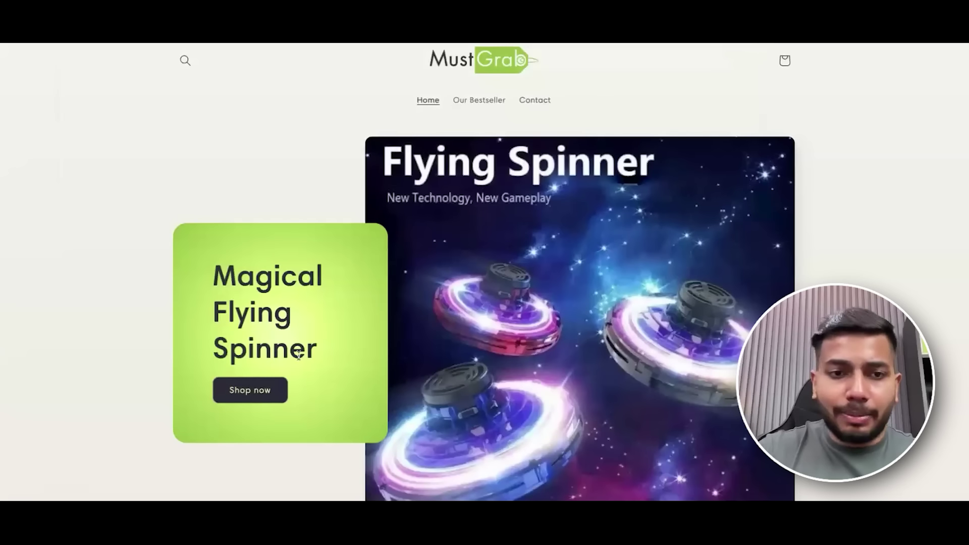
Open the Magical Flying Spinner's order form, totalling Rs. 697.00 with free shipping.
click(263, 392)
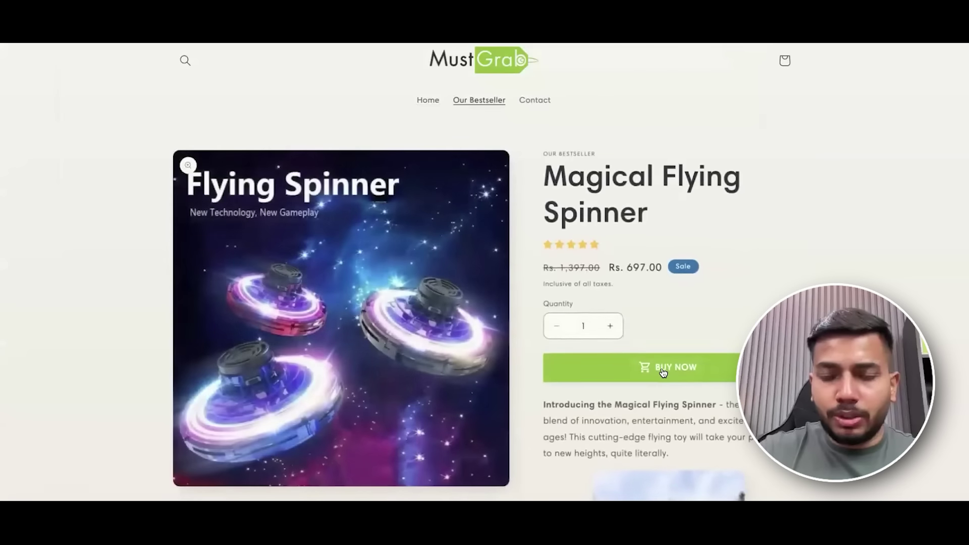
click(664, 373)
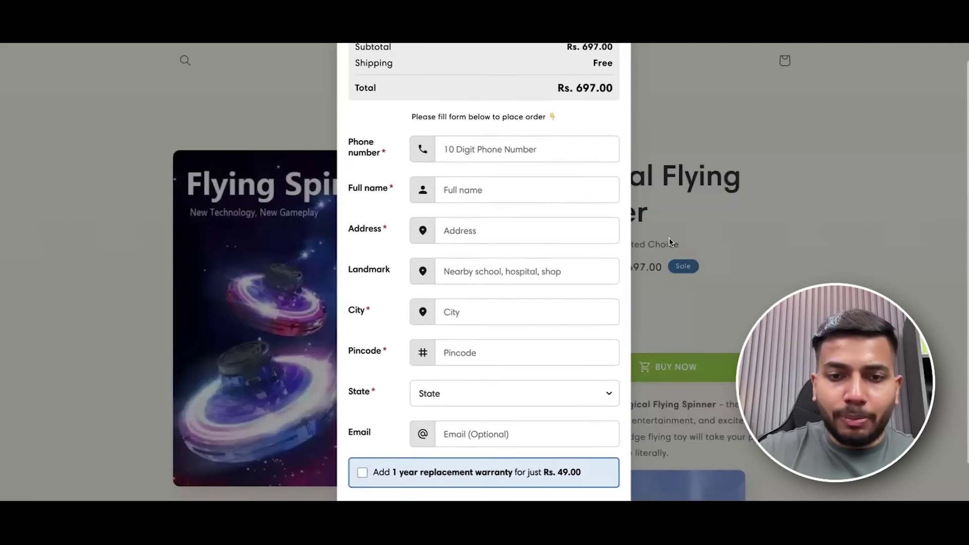
scroll(627, 268, down, 1)
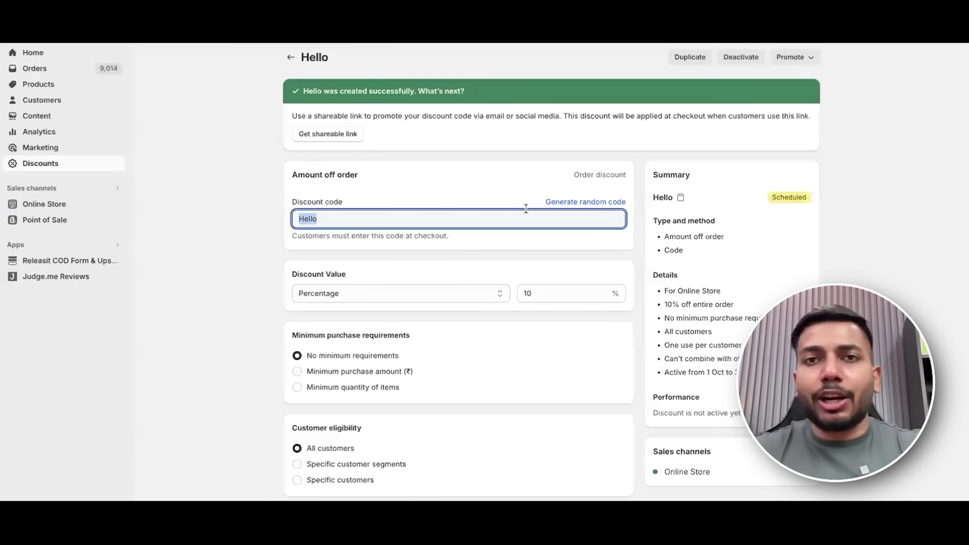
Return to the Discounts list, then start and cancel another new discount.
scroll(283, 249, down, 6)
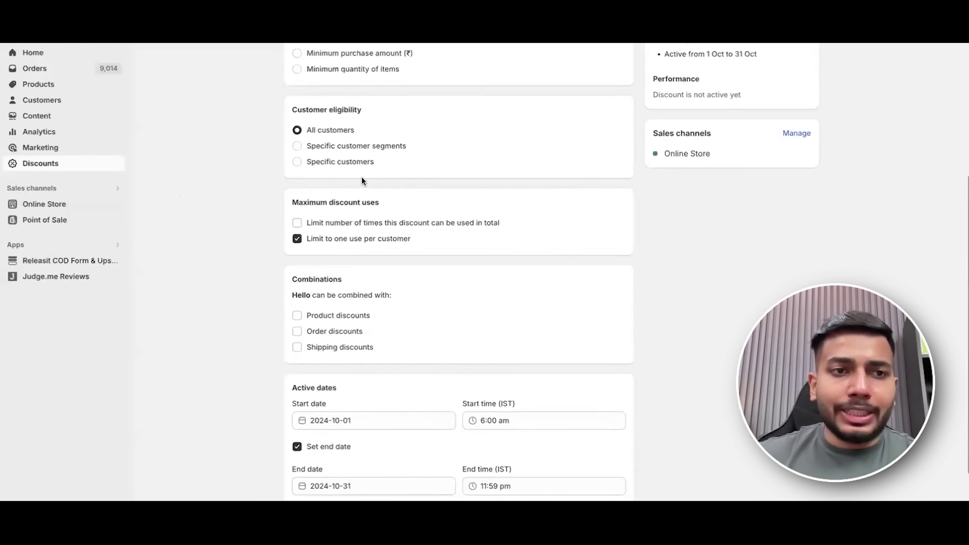
scroll(283, 249, up, 6)
click(86, 167)
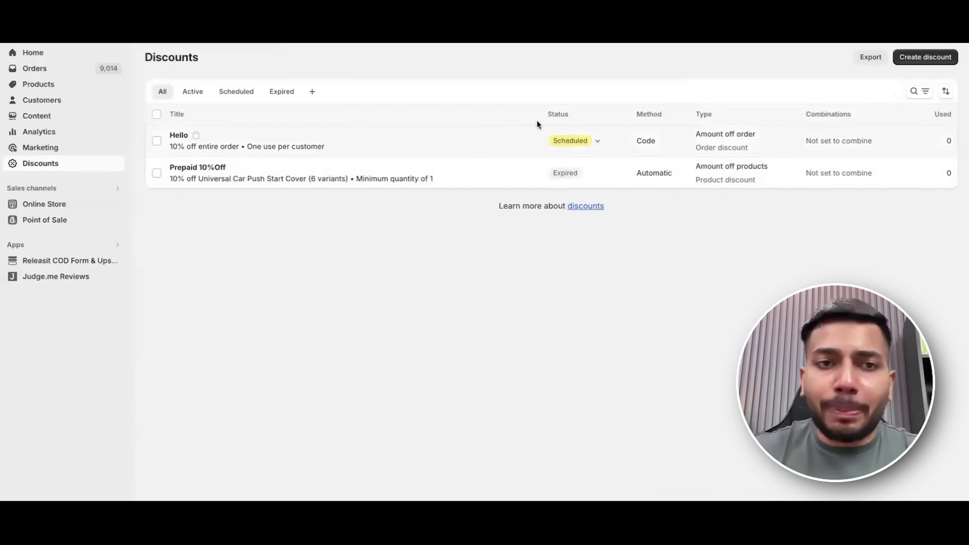
click(947, 58)
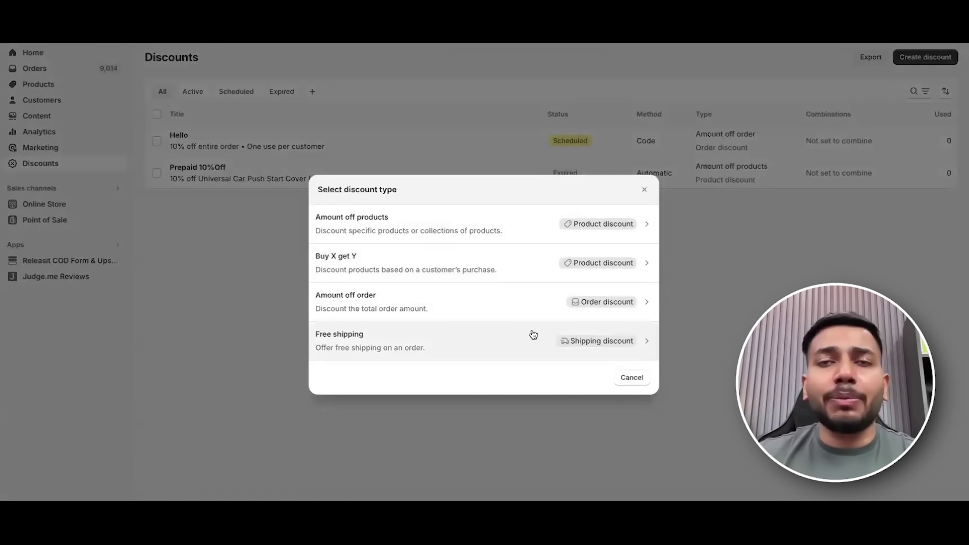
click(626, 378)
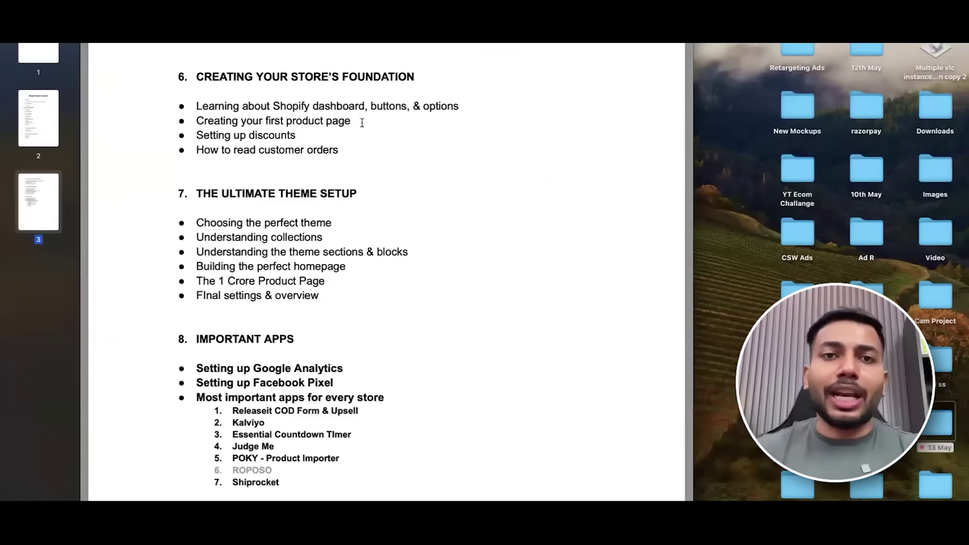
Switch back to the Shopify admin's Online Store Navigation page.
key(ctrl+Left)
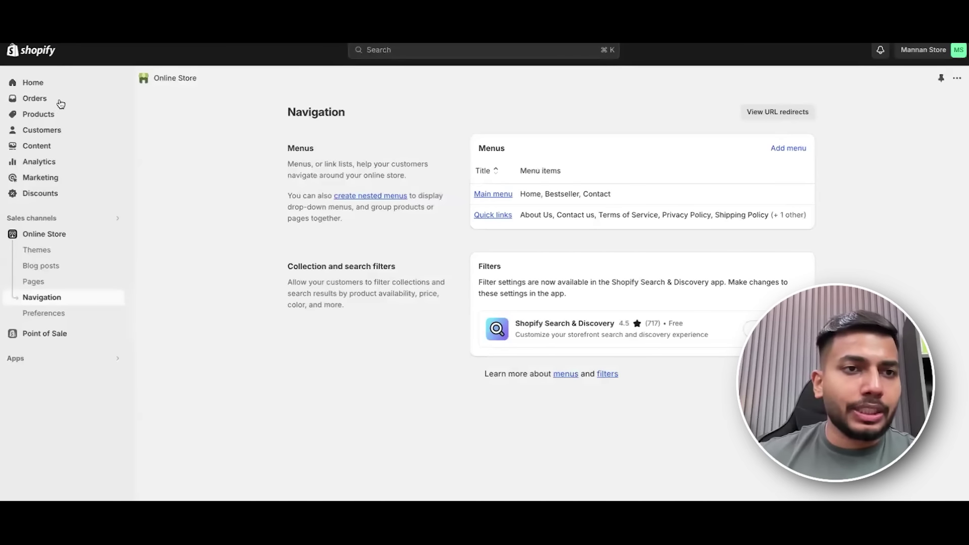
Move from Orders to Products for a blank Add product form, then bring up the course files folder.
click(34, 98)
click(56, 149)
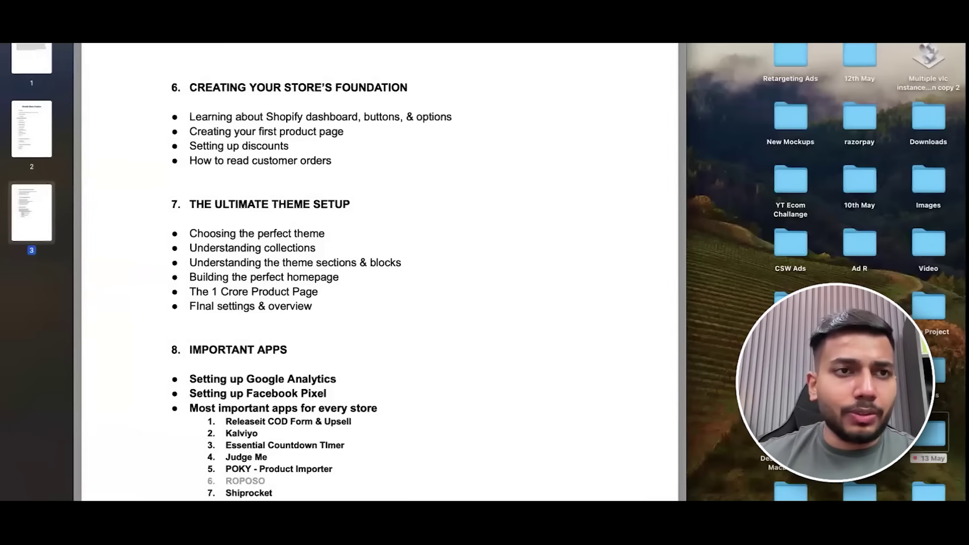
key(space)
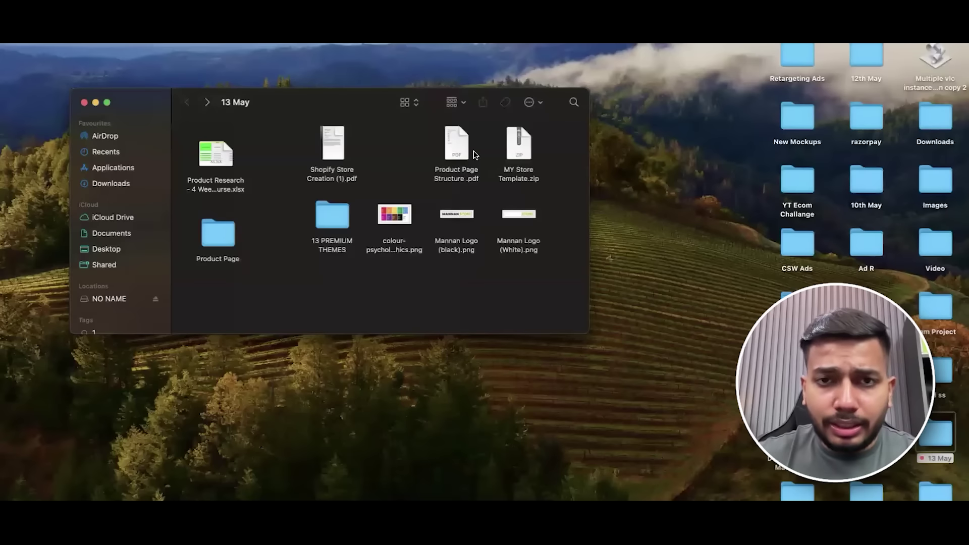
Open Product Page Structure.pdf and select its 'Gyro Spinner™ I Magical Flying Spinner' title line.
double_click(474, 155)
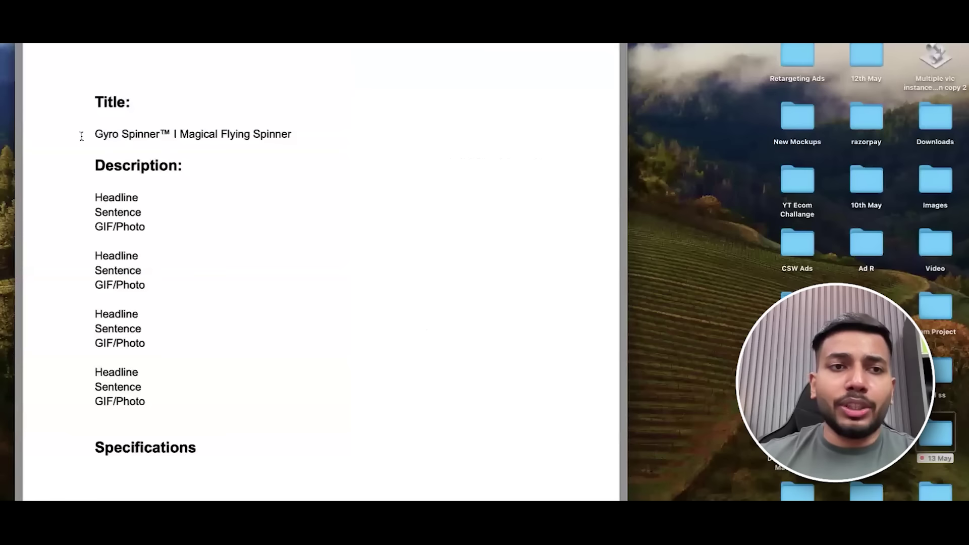
triple_click(378, 135)
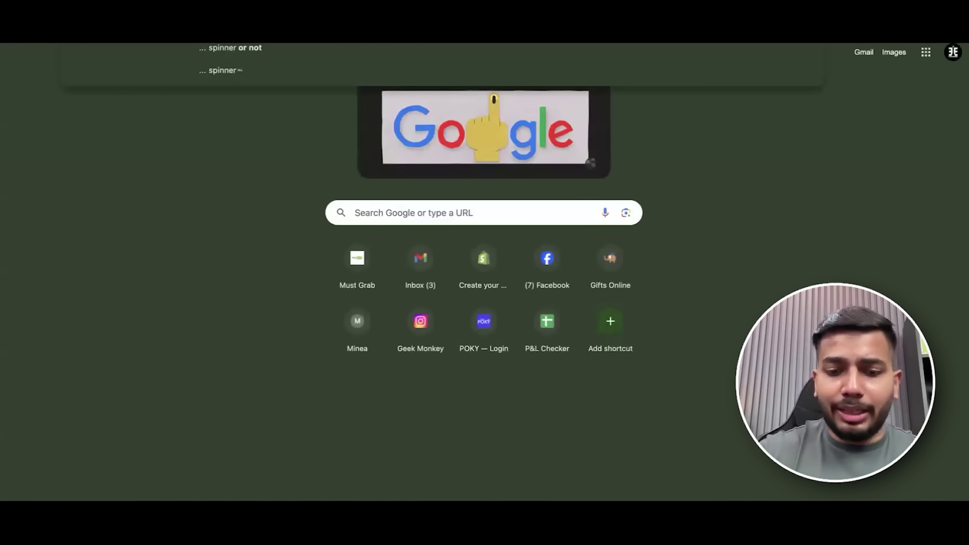
Search Google for 'tm symbol' to find the ™ trademark symbol.
text(tm)
key(Down)
key(Down)
key(Return)
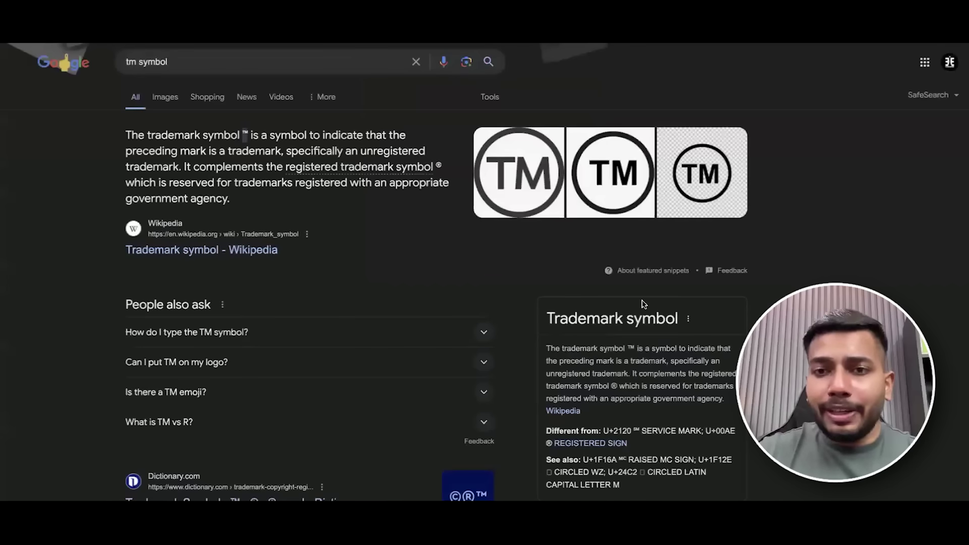
scroll(631, 323, down, 1)
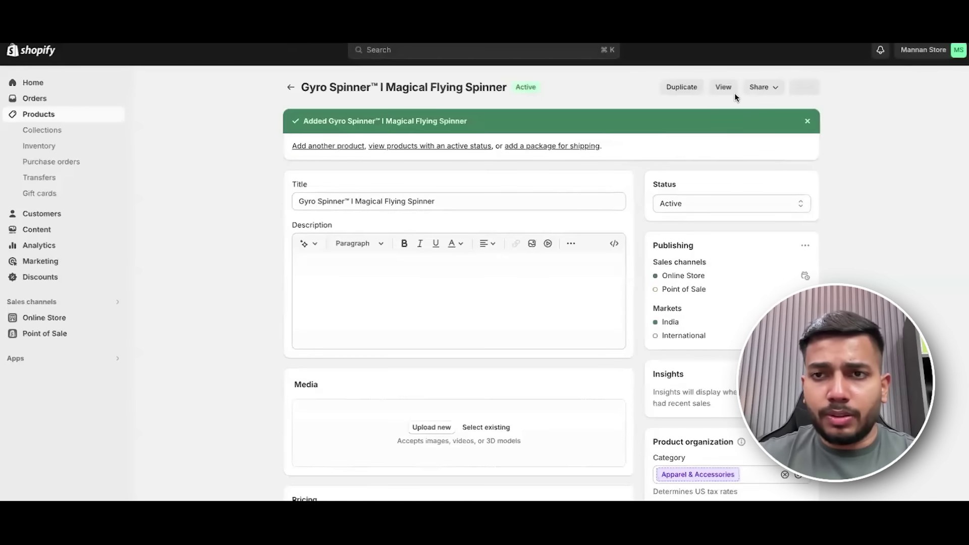
View the new product on the storefront and open MustGrab's Magical Flying Spinner page for comparison.
click(731, 90)
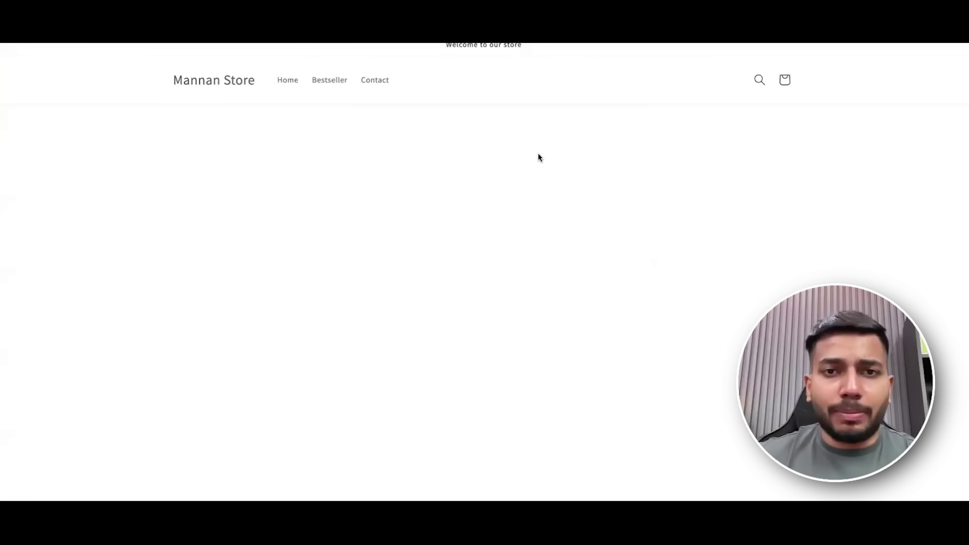
drag(447, 152, 635, 152)
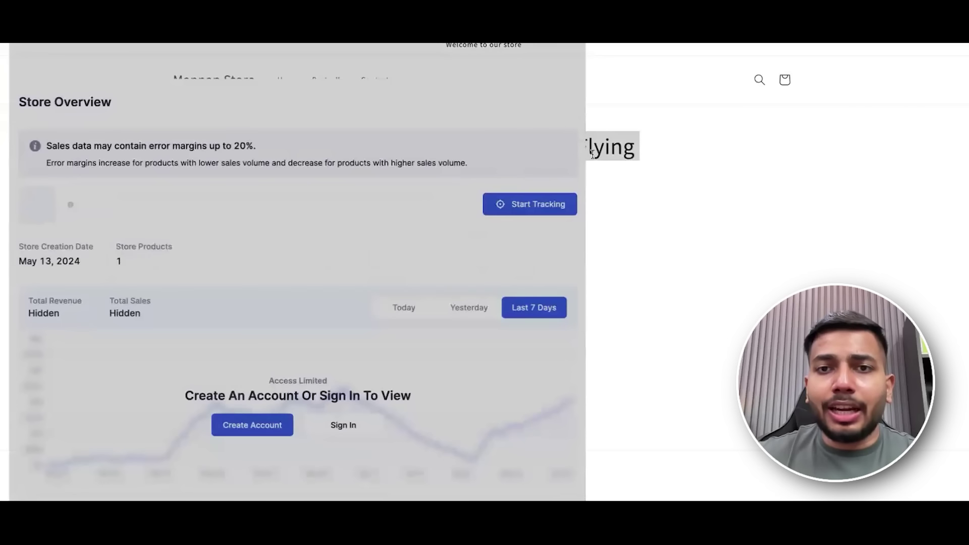
click(553, 161)
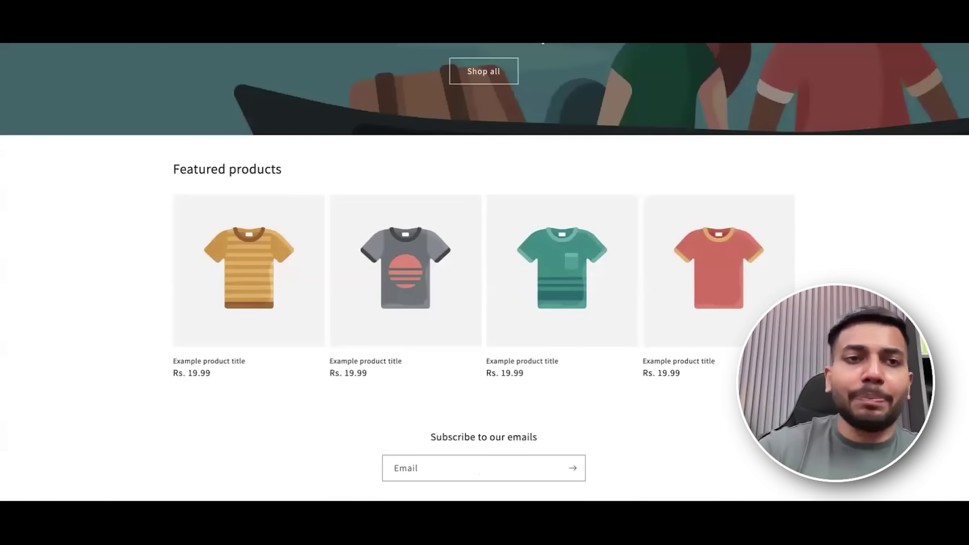
text(mu)
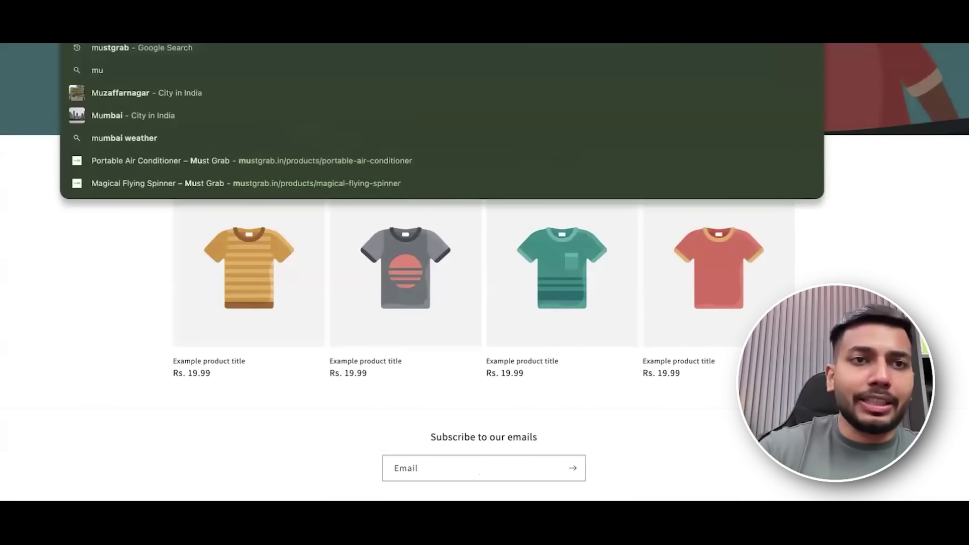
key(Return)
click(250, 420)
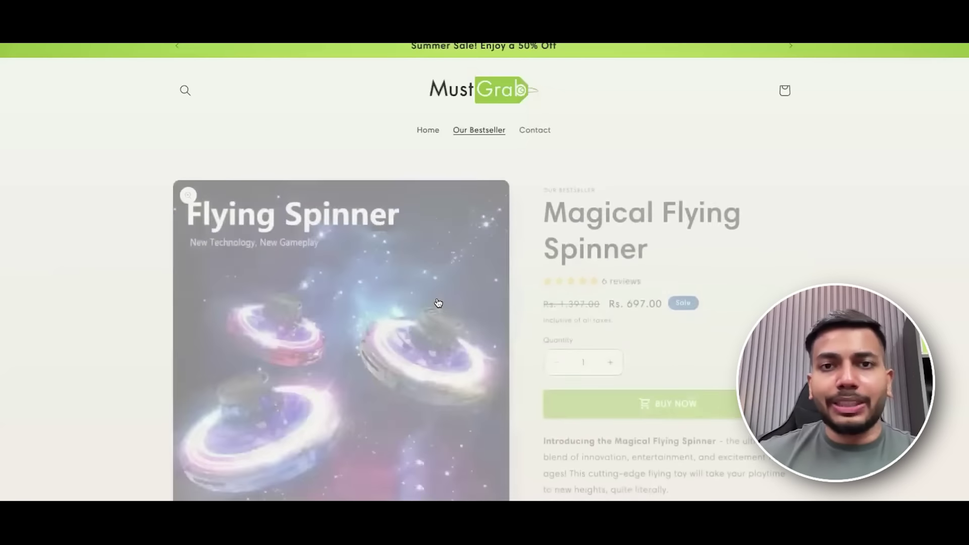
Delete 'I Magical Flying Spinner' so the title reads 'Gyro Spinner™', checking the template document.
drag(546, 201, 624, 231)
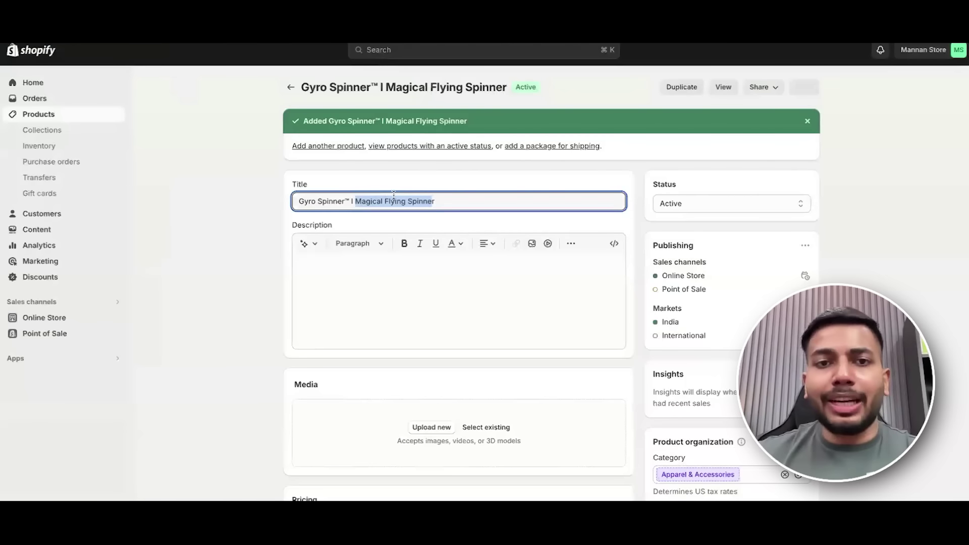
key(BackSpace)
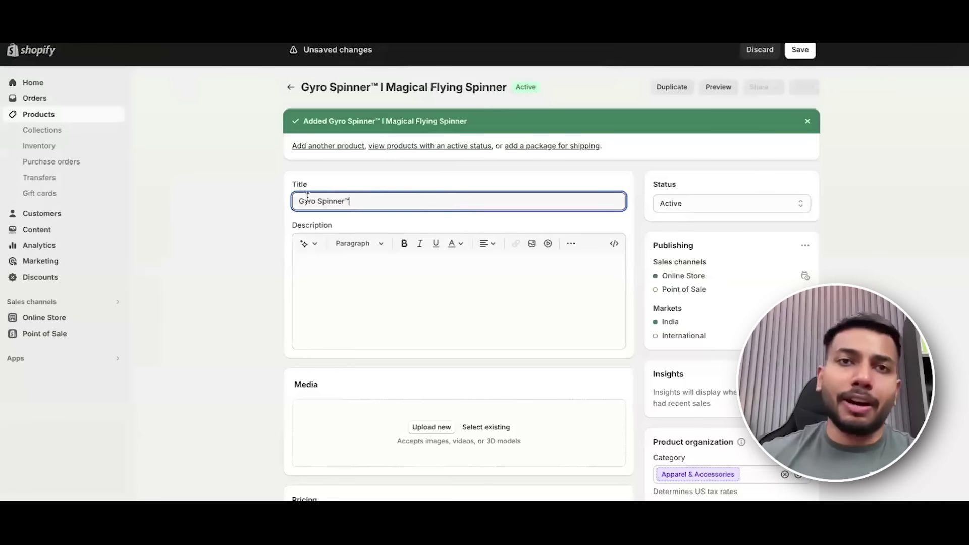
scroll(205, 217, down, 1)
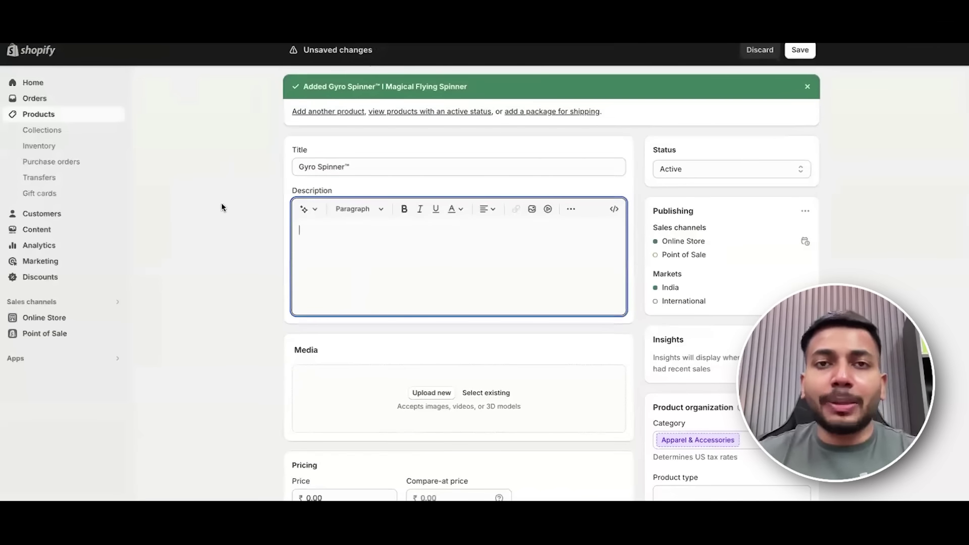
key(ctrl+Left)
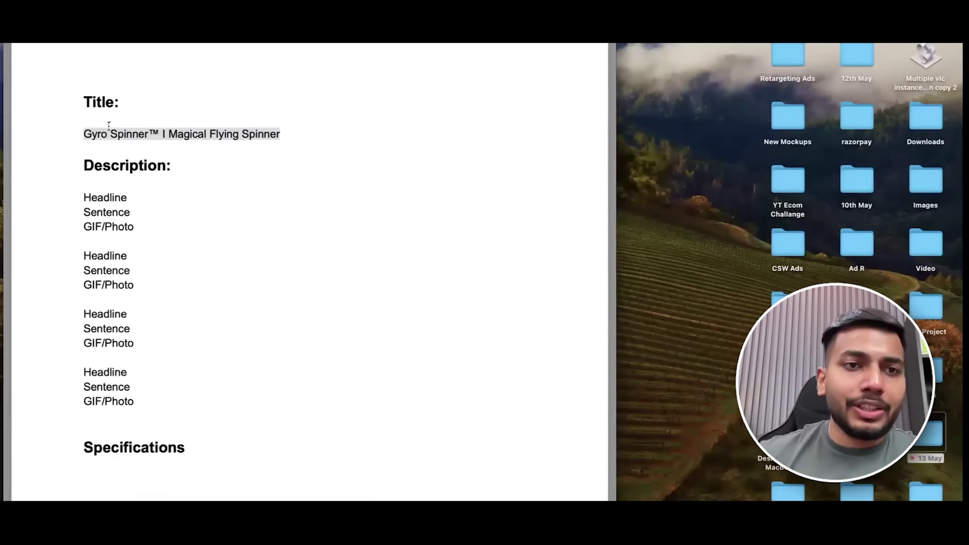
click(153, 134)
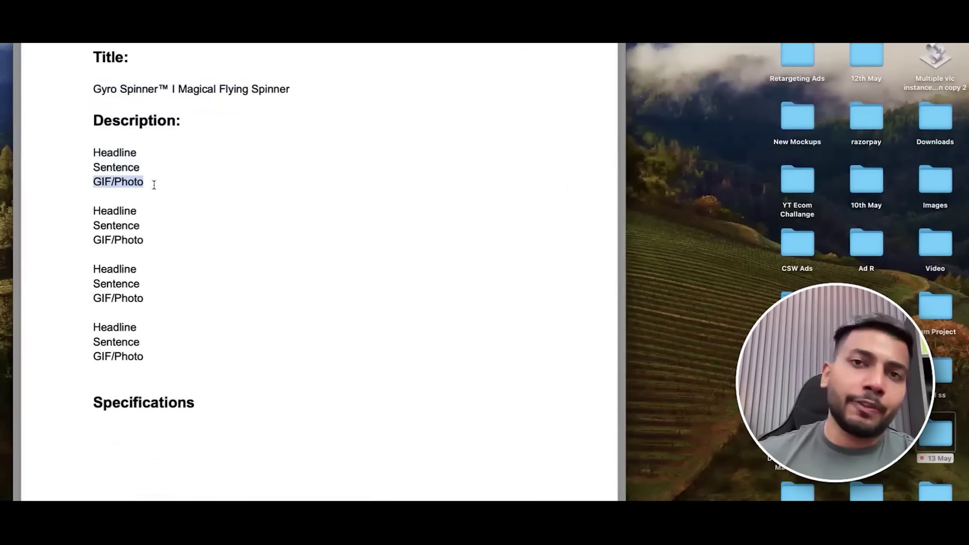
key(ctrl+Right)
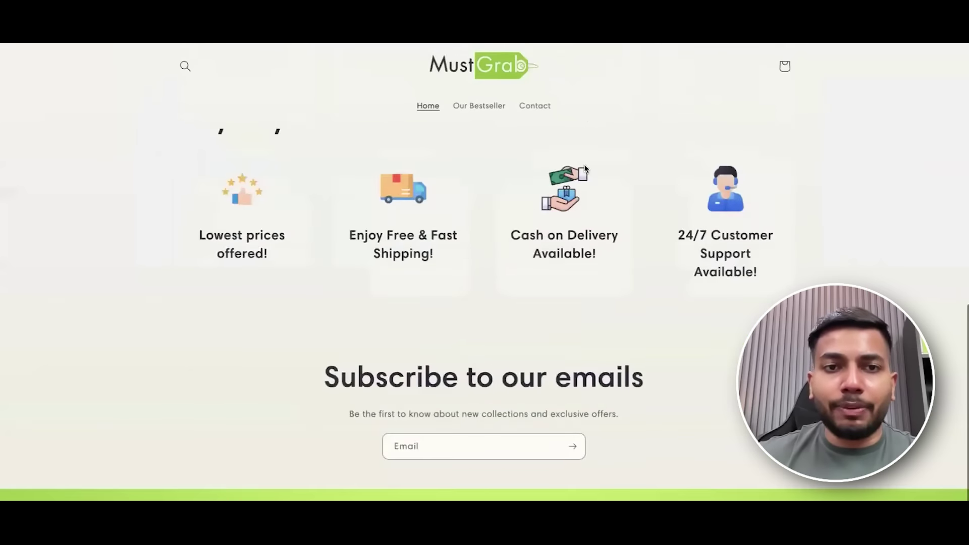
Open the Magical Flying Spinner bestseller page and browse its price, Buy Now section and GIF description.
scroll(266, 422, up, 10)
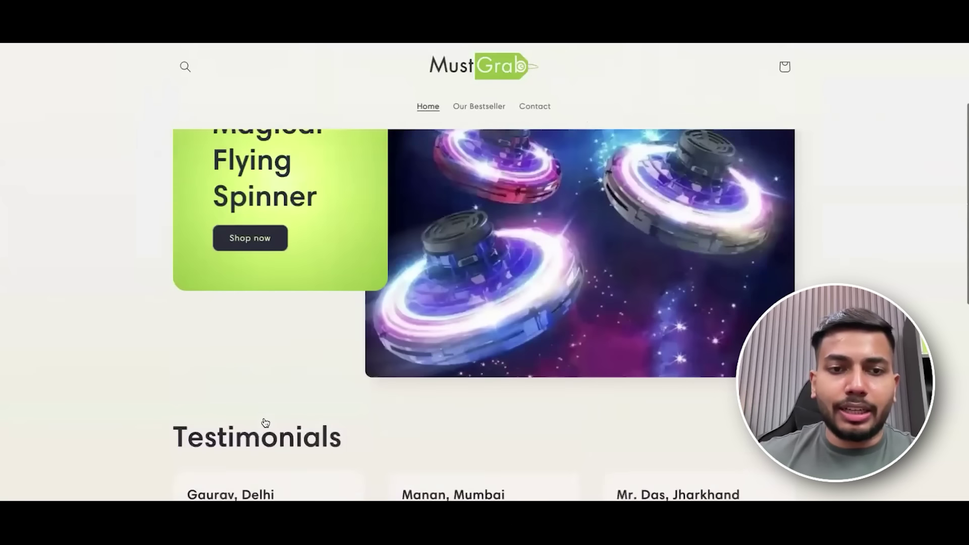
scroll(266, 422, up, 3)
click(774, 283)
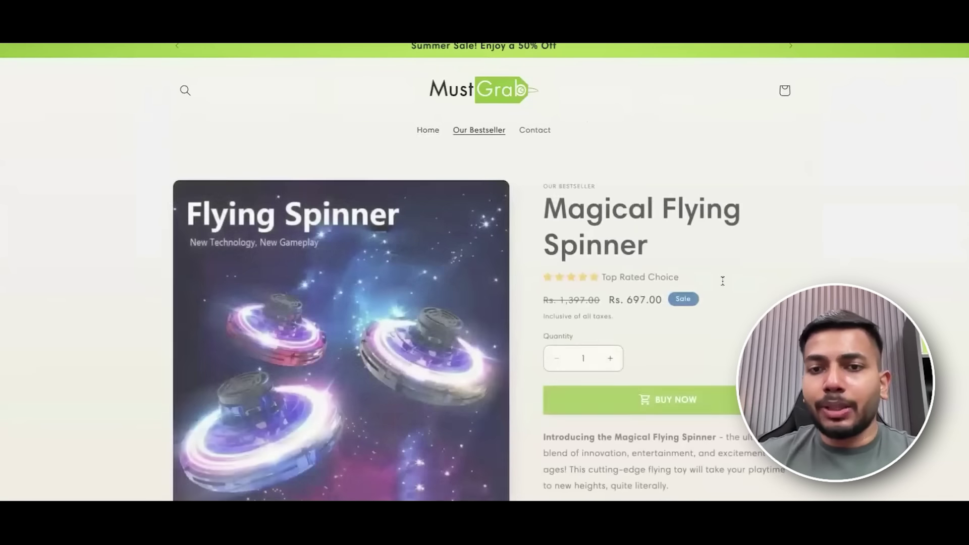
scroll(723, 281, down, 3)
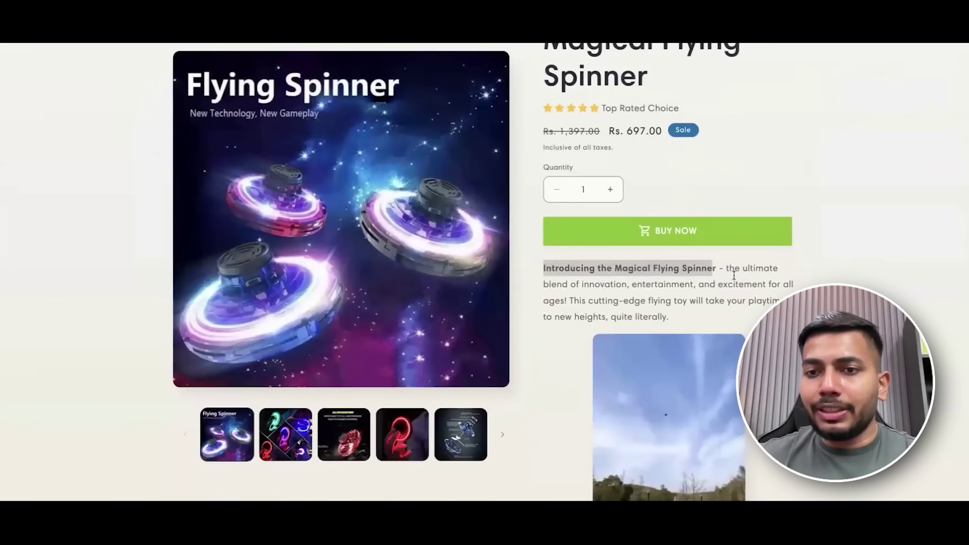
drag(734, 275, 669, 317)
scroll(682, 311, down, 4)
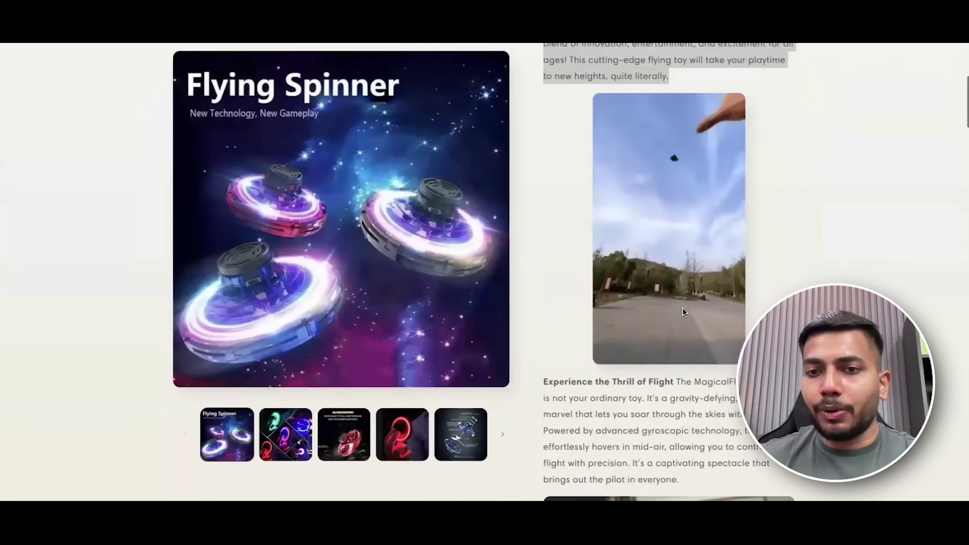
scroll(683, 312, down, 5)
scroll(678, 329, down, 2)
scroll(677, 329, down, 5)
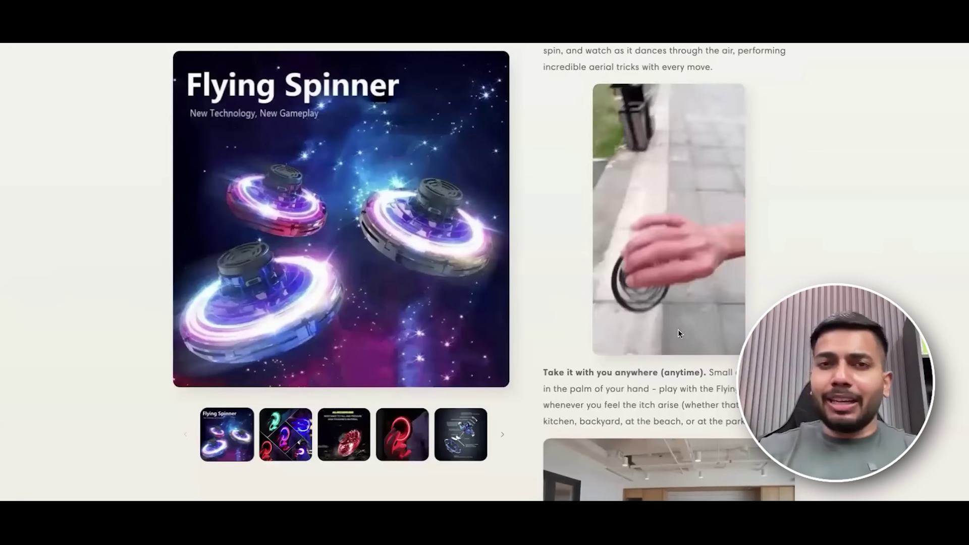
scroll(681, 229, up, 10)
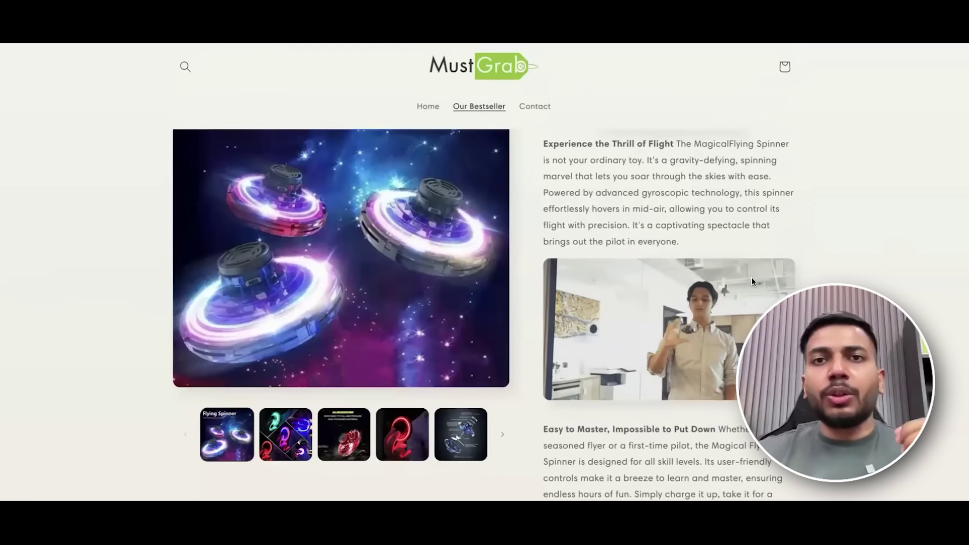
scroll(752, 282, up, 5)
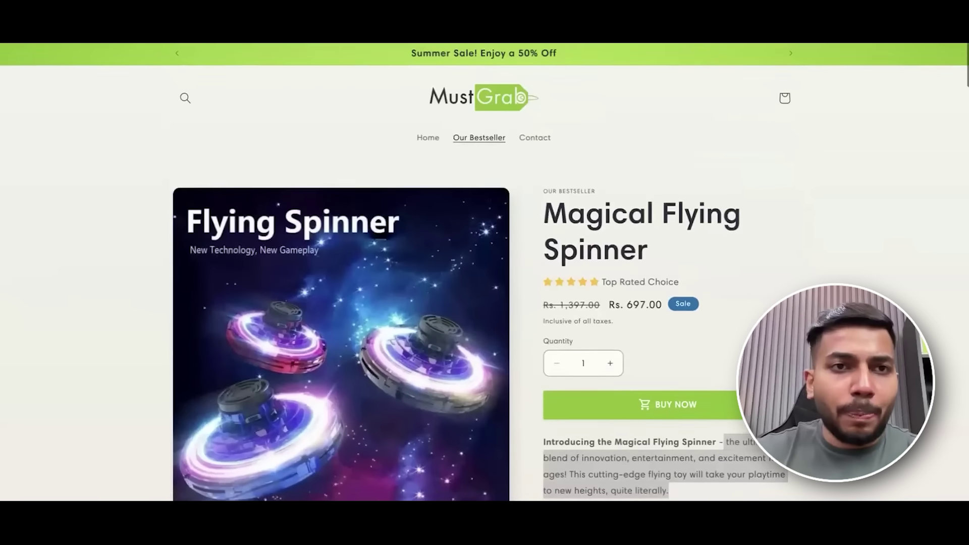
scroll(485, 271, down, 1)
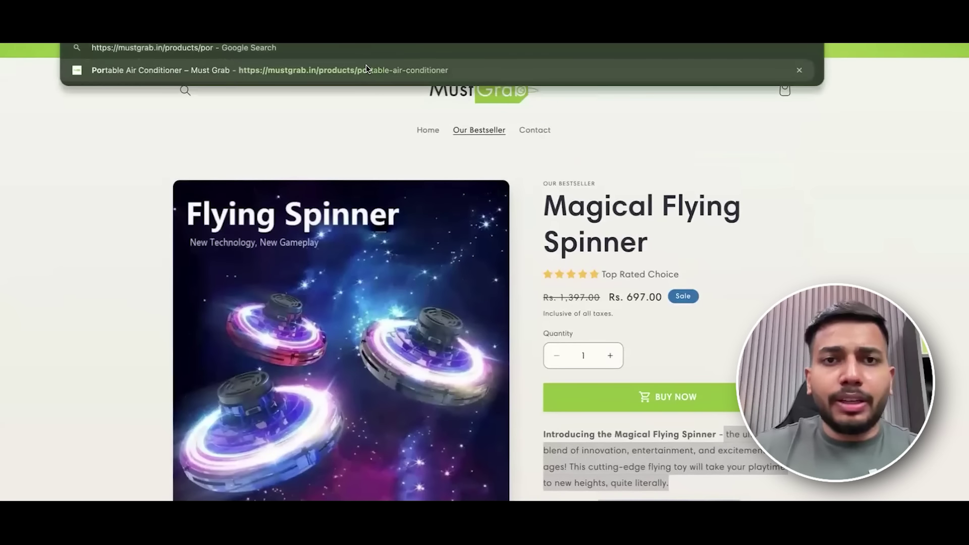
key(Return)
Scroll through the Portable Air Conditioner description, comparing it against the Headline/Sentence/GIF outline document.
scroll(632, 190, down, 1)
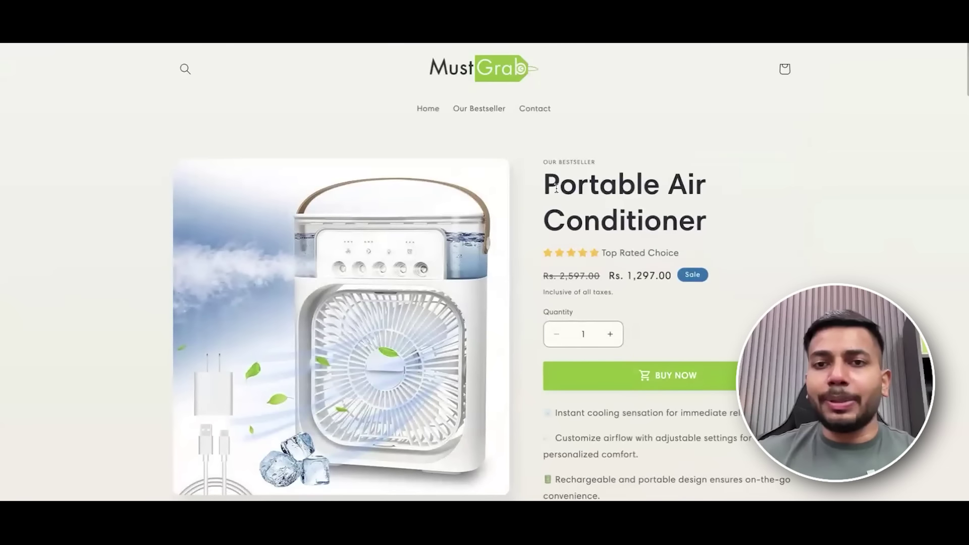
click(728, 214)
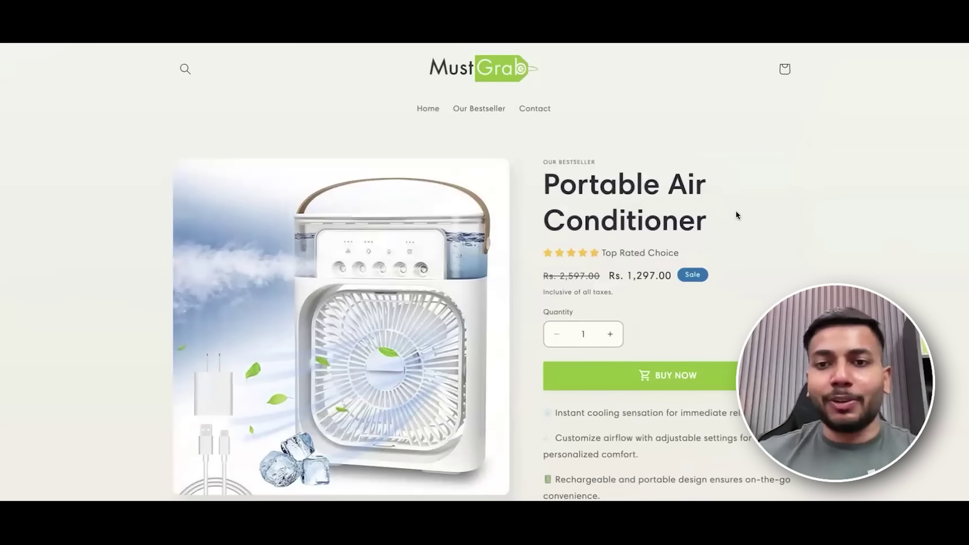
scroll(736, 211, down, 8)
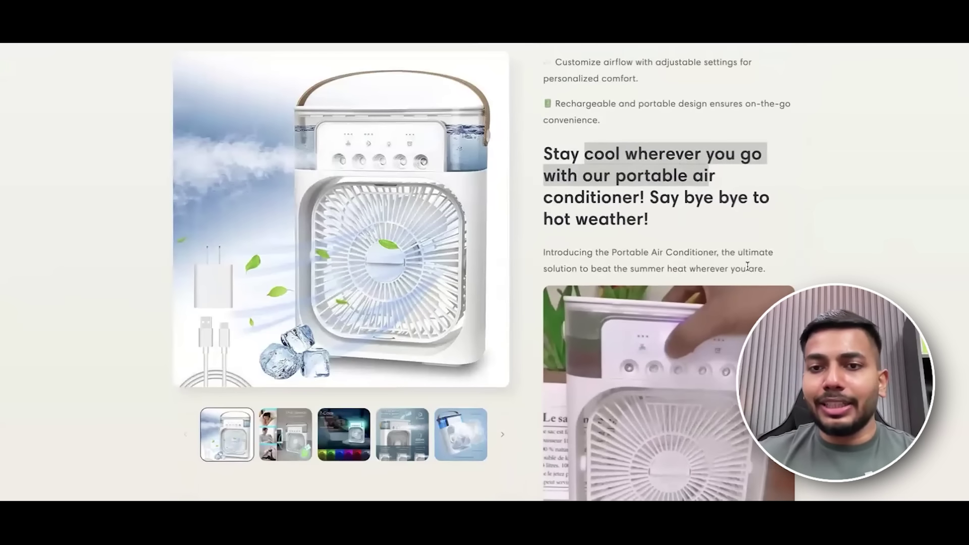
scroll(730, 283, down, 5)
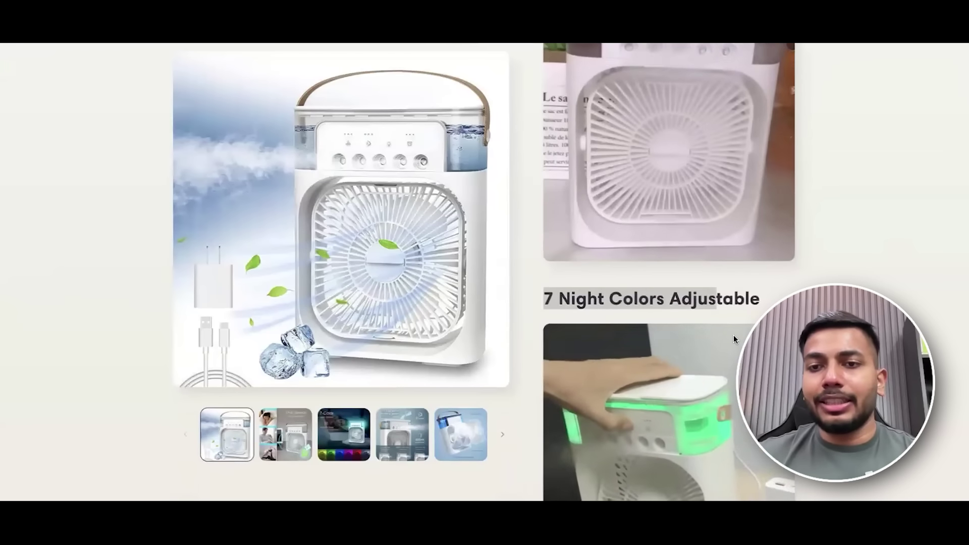
scroll(734, 339, down, 6)
scroll(733, 352, down, 10)
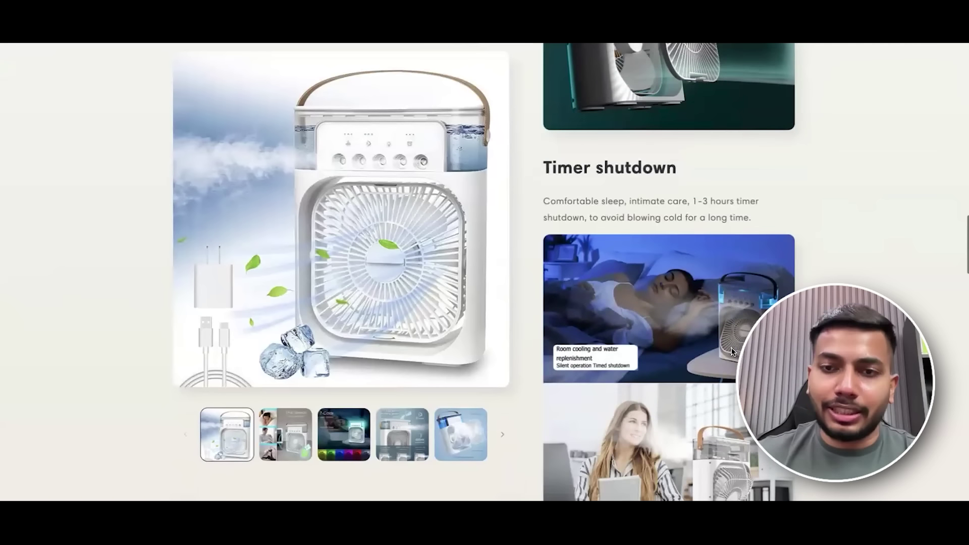
scroll(732, 352, down, 13)
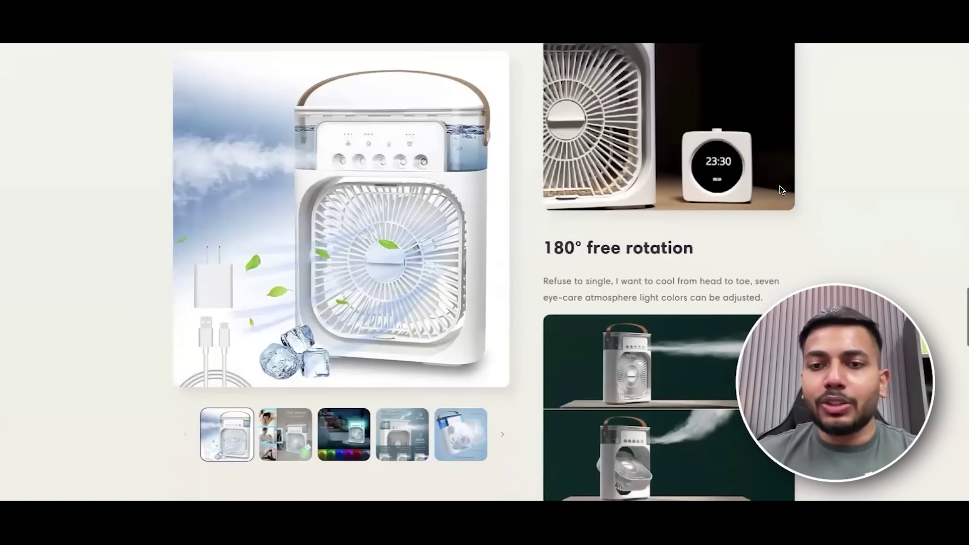
scroll(782, 190, down, 8)
key(ctrl+Left)
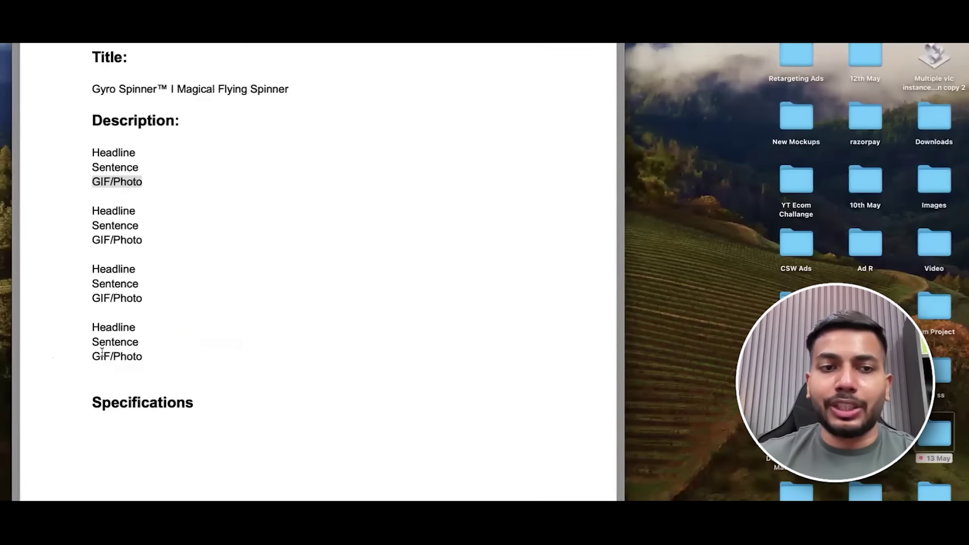
scroll(519, 292, down, 2)
key(ctrl+Right)
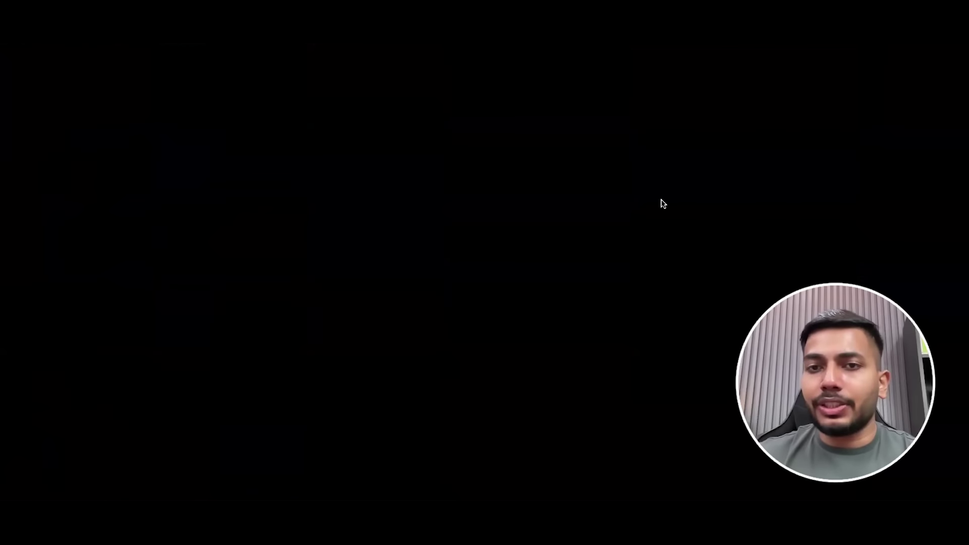
Highlight the '7 Night Colors Adjustable' and 'Stay cool wherever you go' headings, then return to the outline.
scroll(661, 203, up, 5)
scroll(661, 198, up, 10)
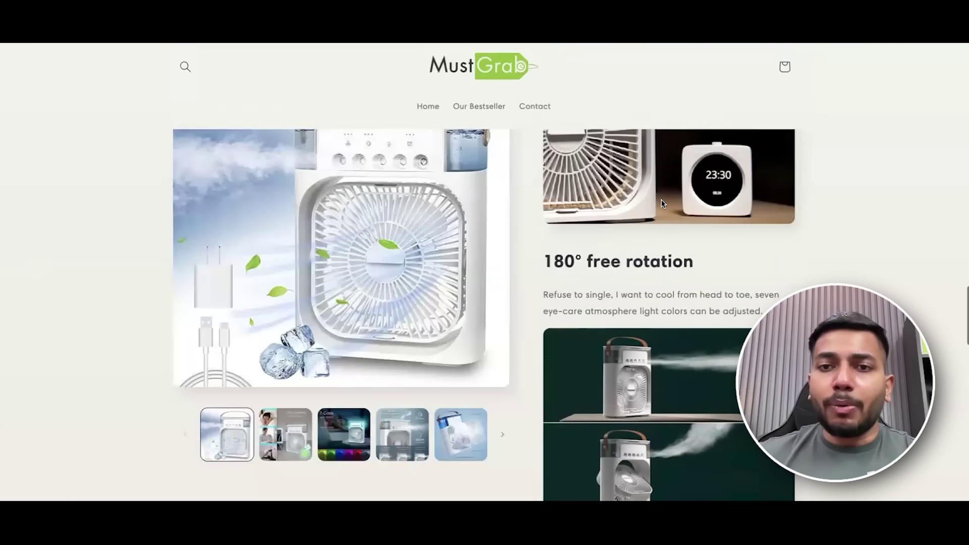
scroll(661, 199, up, 6)
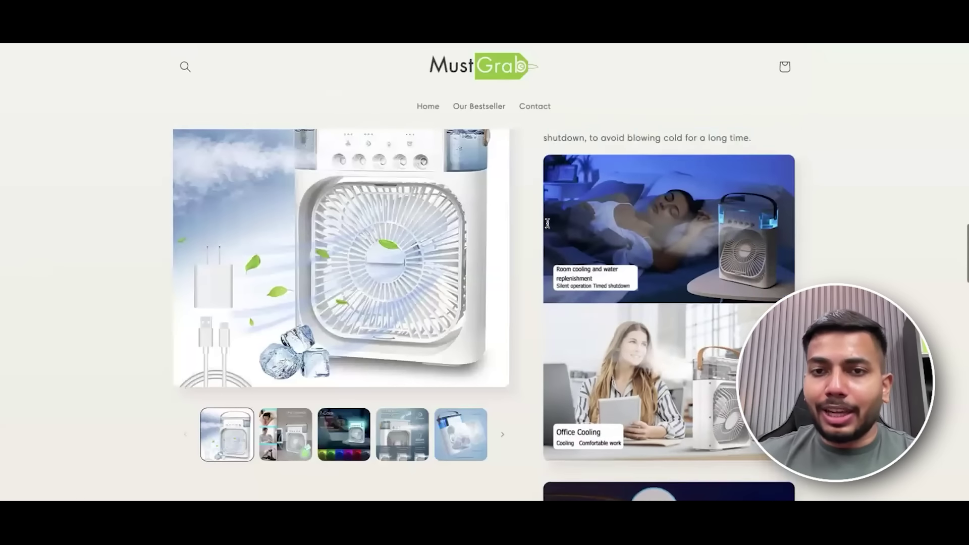
scroll(599, 194, up, 6)
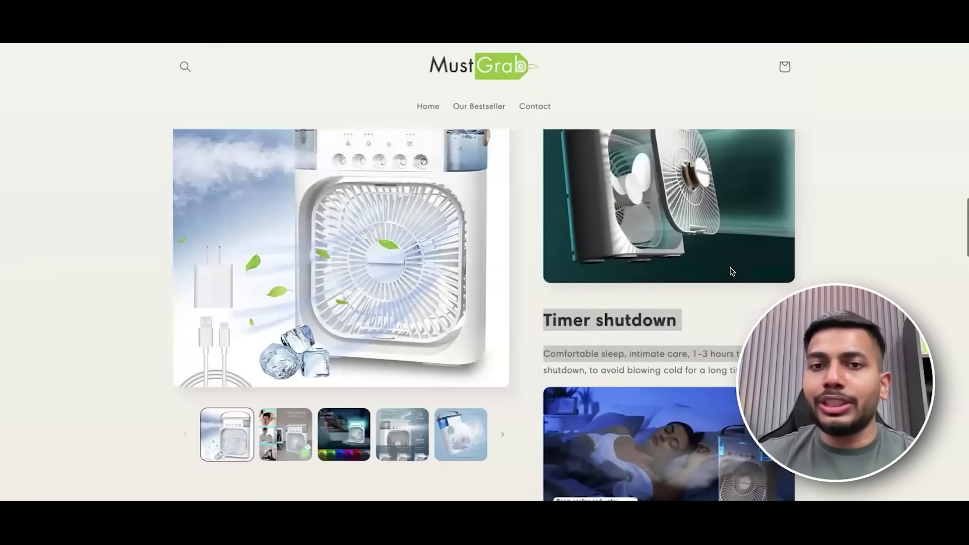
scroll(599, 194, up, 8)
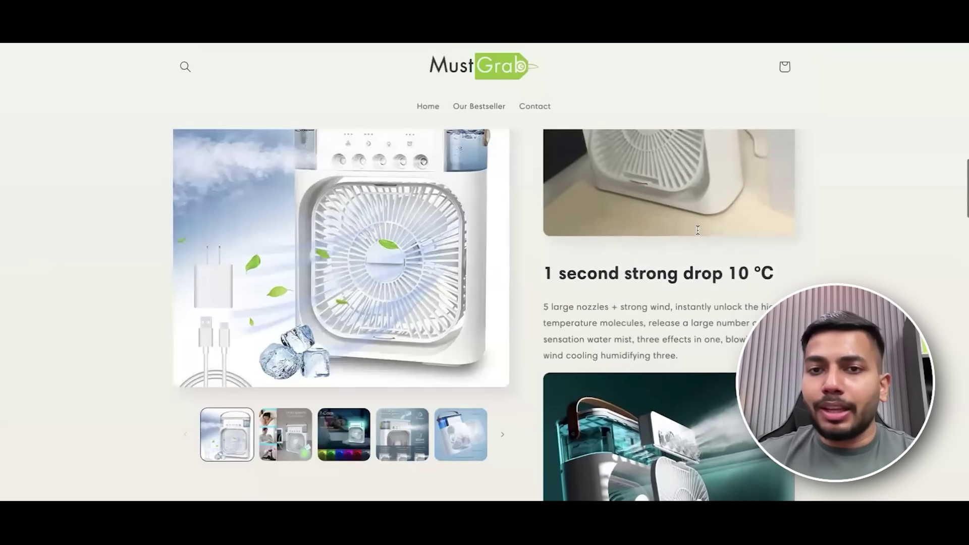
drag(587, 174, 696, 175)
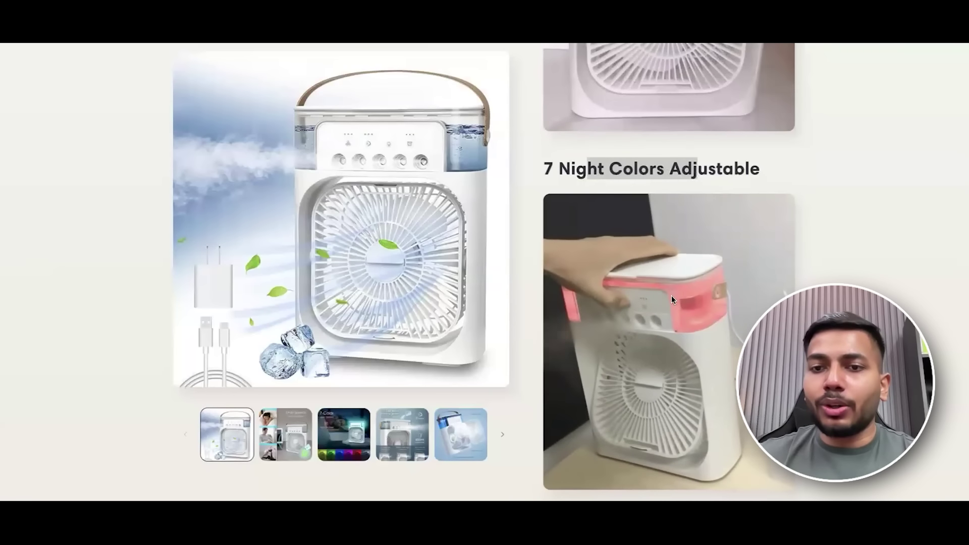
scroll(770, 279, up, 8)
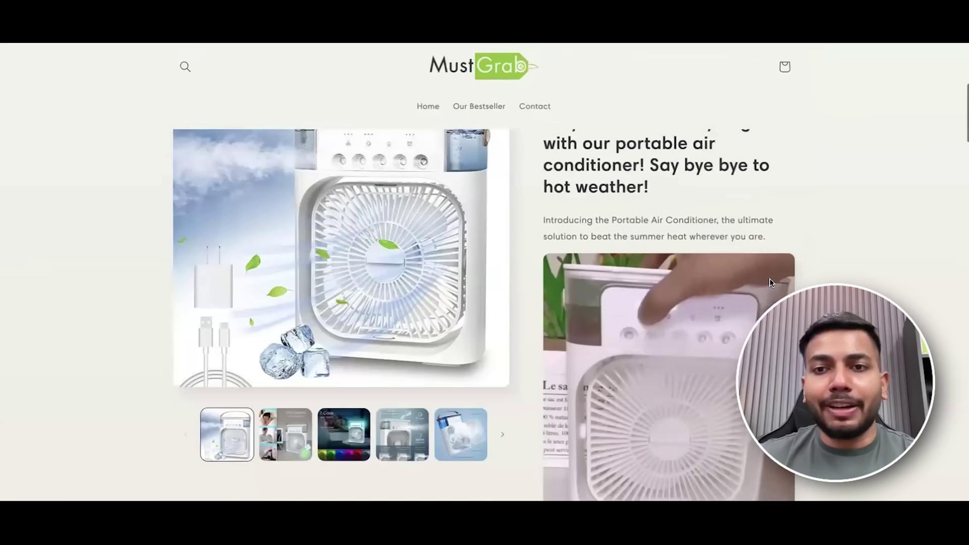
scroll(780, 224, up, 1)
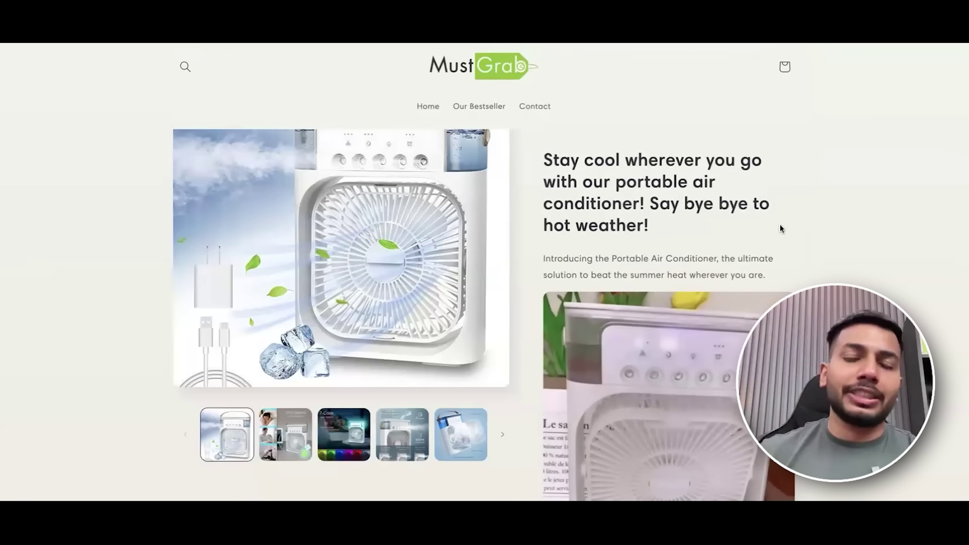
drag(544, 160, 823, 253)
scroll(823, 250, up, 7)
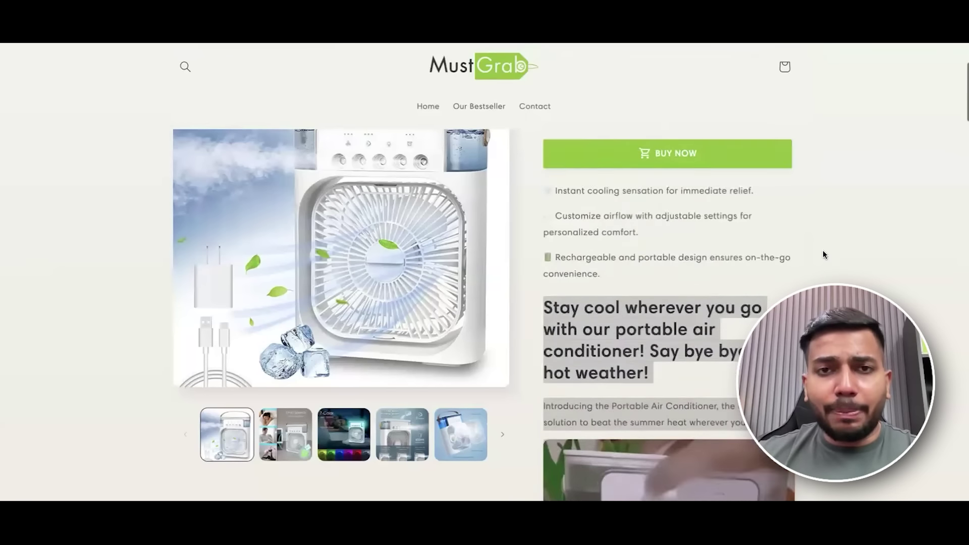
key(ctrl+Left)
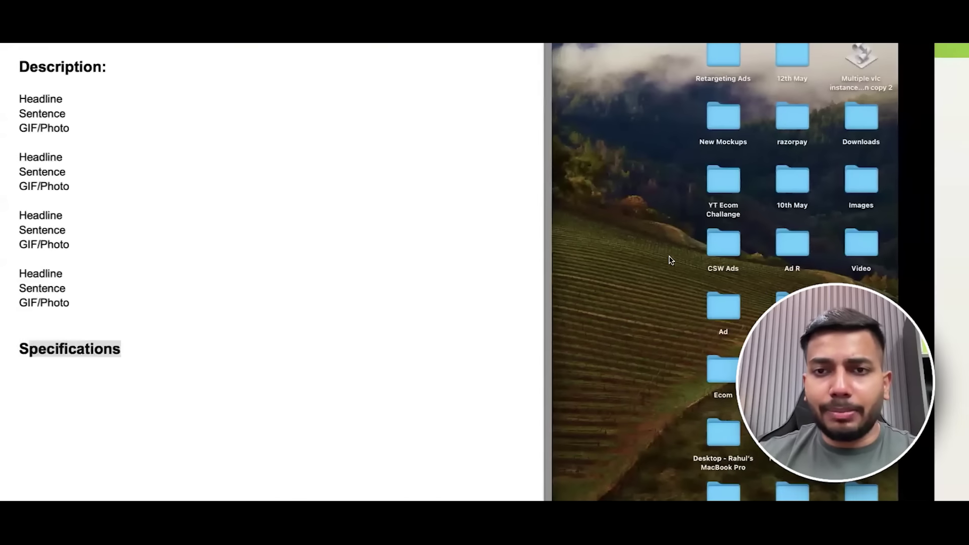
Return to the Magical Flying Spinner page and scroll to its Quality Assurance, Shipping and Why buy from us sections.
key(ctrl+Right)
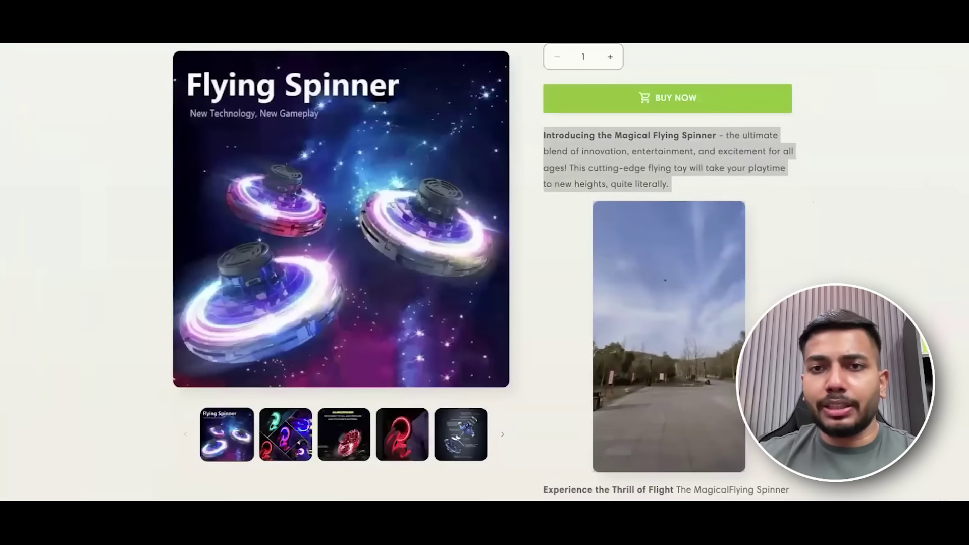
scroll(669, 273, down, 8)
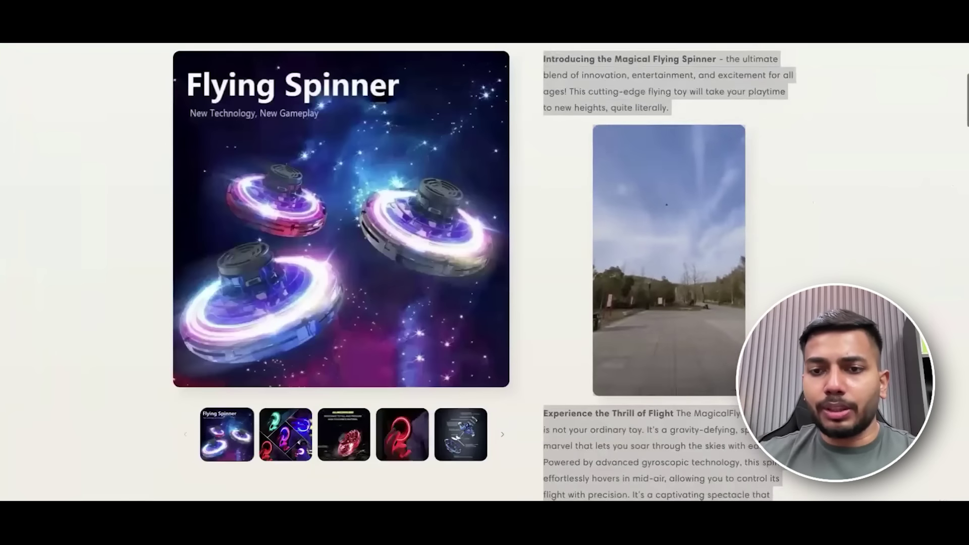
scroll(669, 272, down, 15)
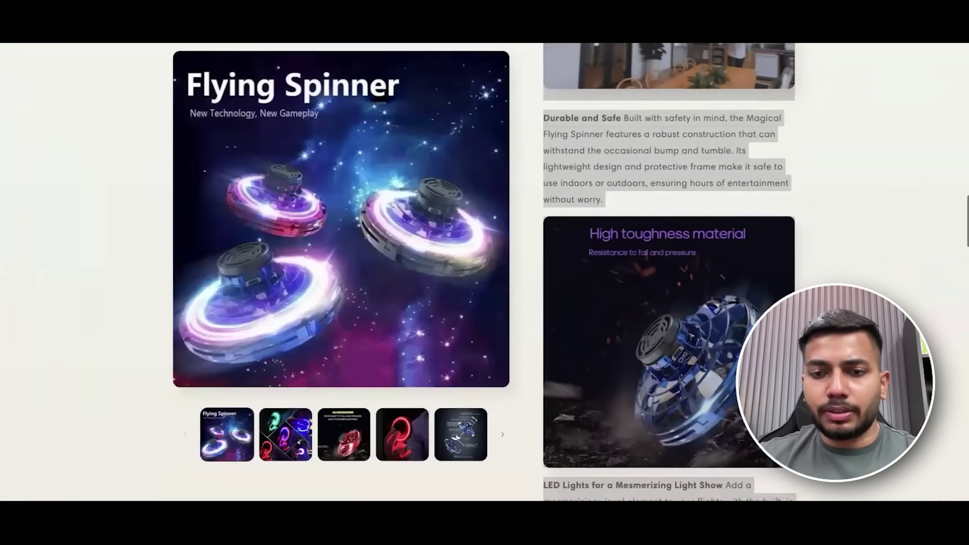
scroll(669, 273, down, 10)
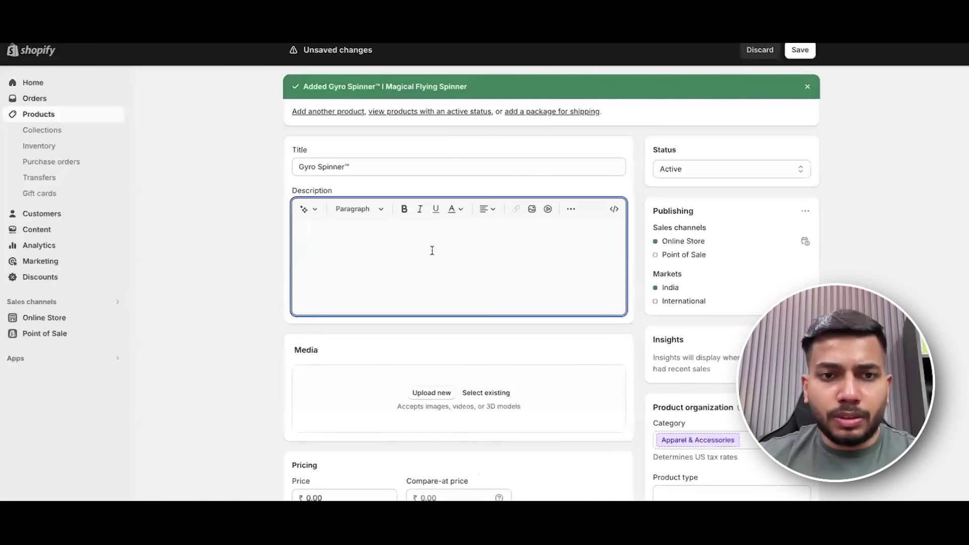
Review the pasted headline, sentence and GIF description and save the Gyro Spinner™ product.
key(ctrl+v)
scroll(488, 287, up, 10)
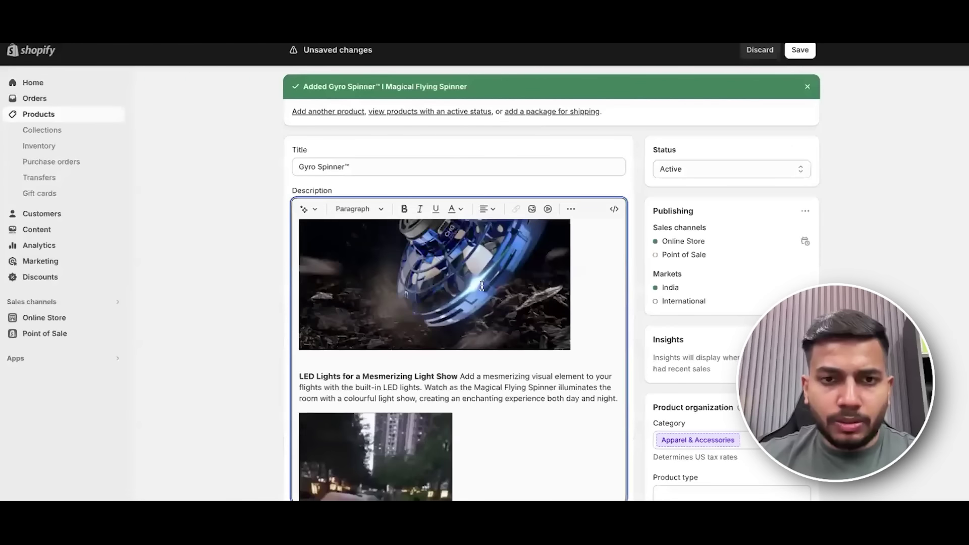
scroll(489, 288, up, 5)
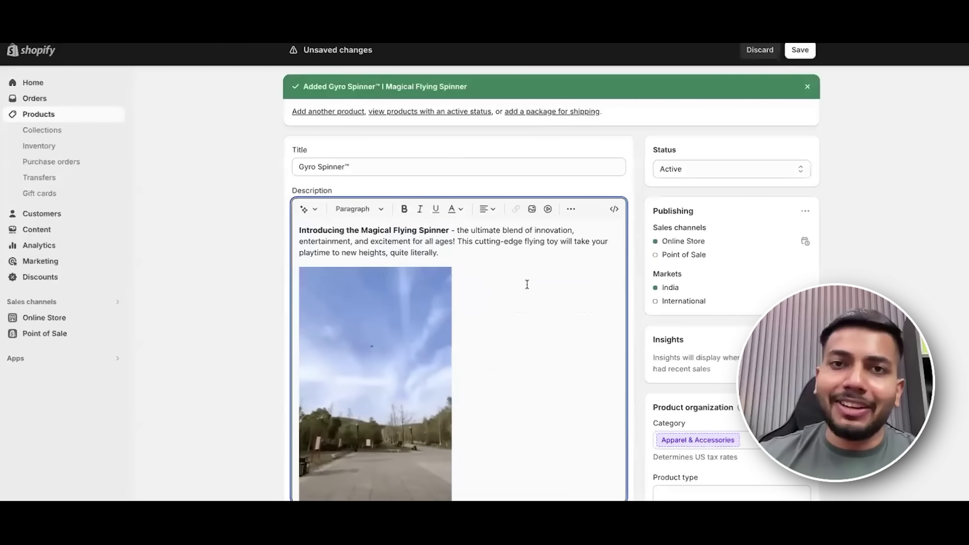
scroll(522, 275, up, 1)
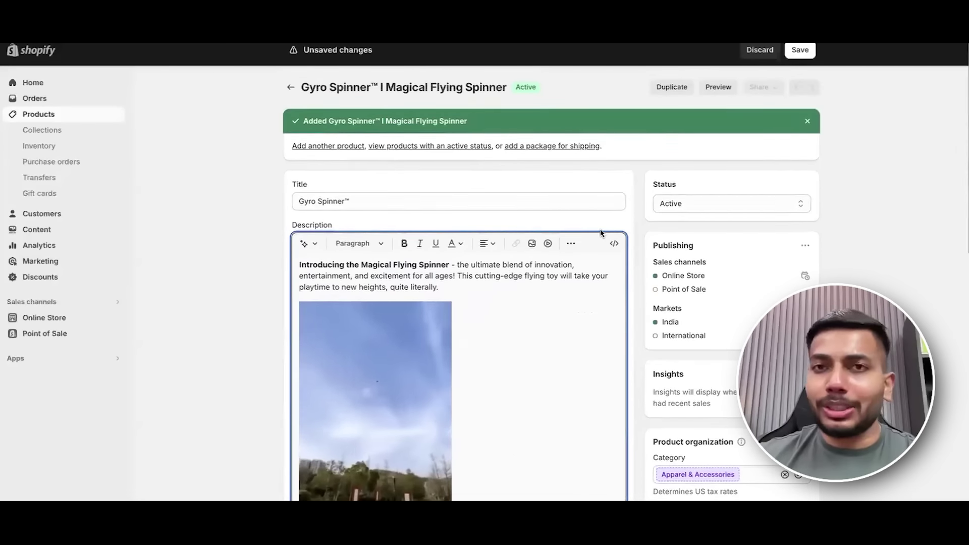
scroll(861, 239, down, 1)
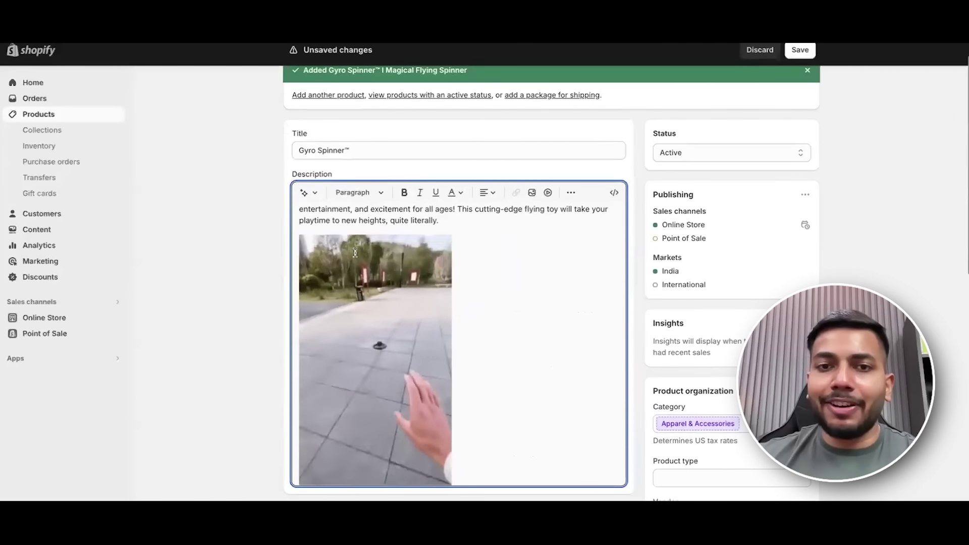
scroll(526, 284, down, 10)
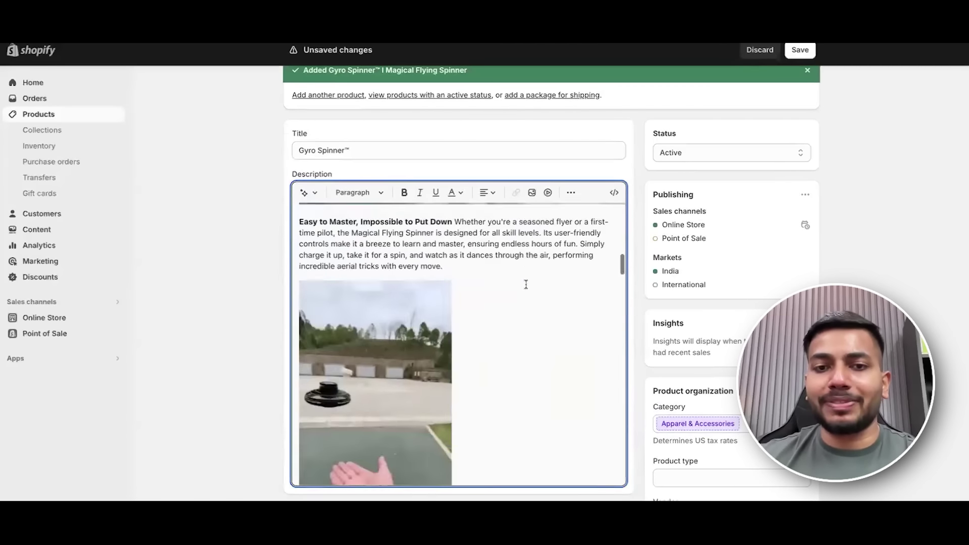
scroll(526, 284, down, 15)
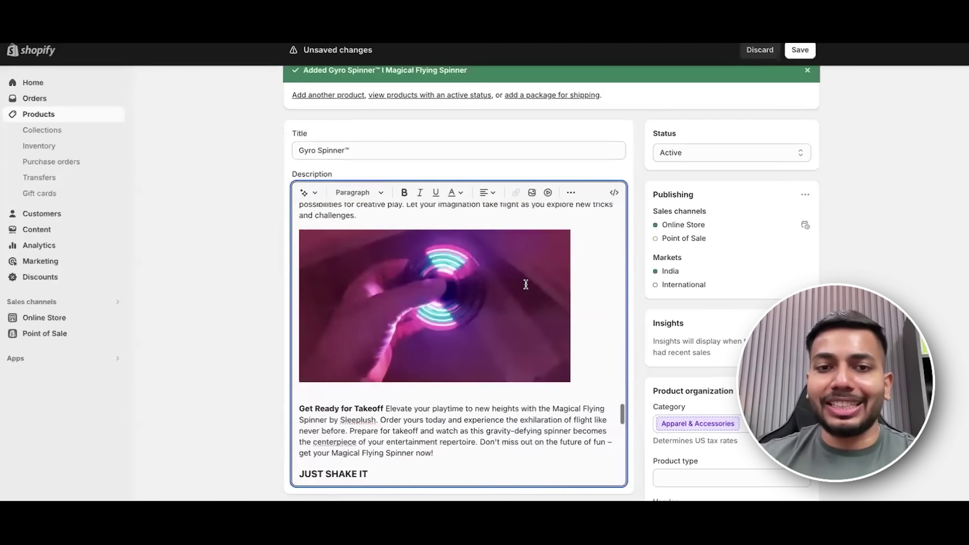
click(800, 49)
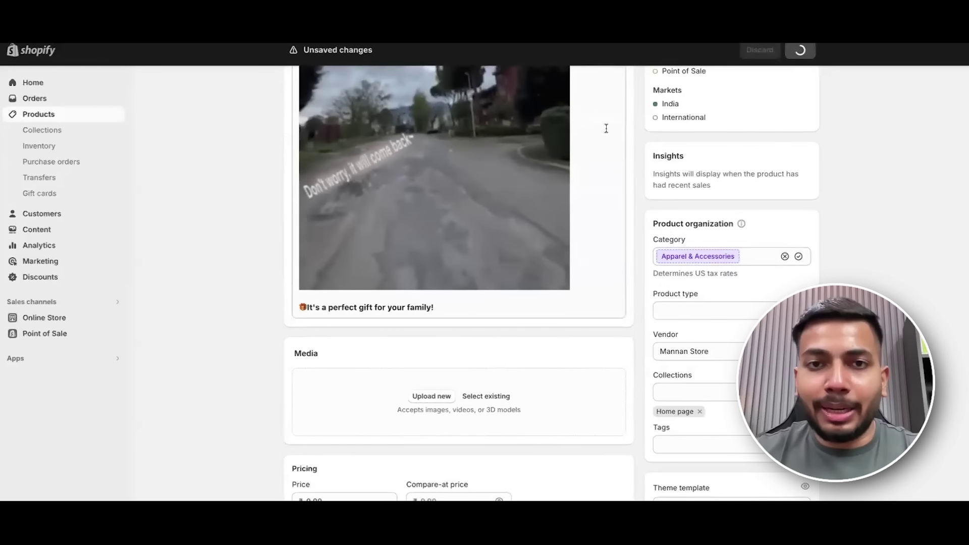
Scroll the saved product down to its empty Media section.
scroll(737, 180, up, 3)
scroll(481, 240, up, 20)
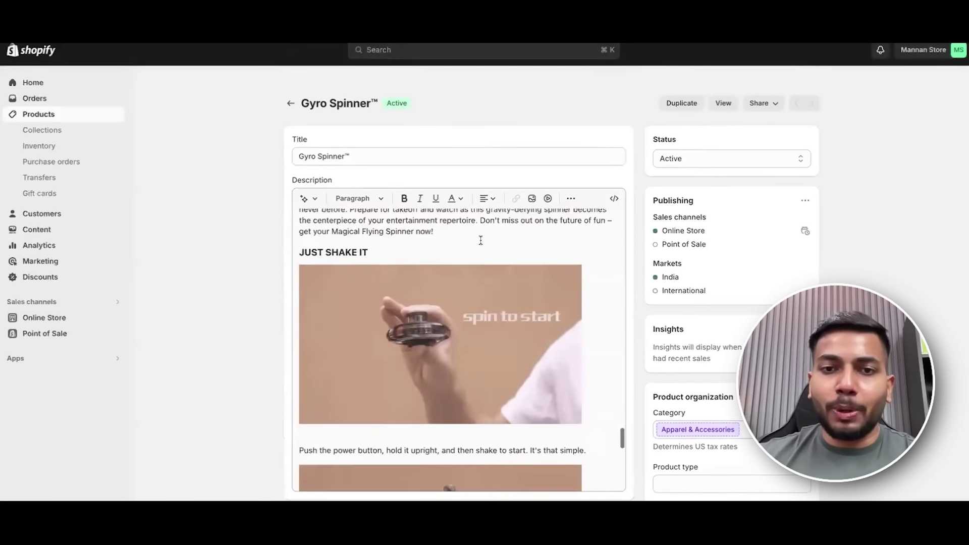
scroll(481, 241, down, 15)
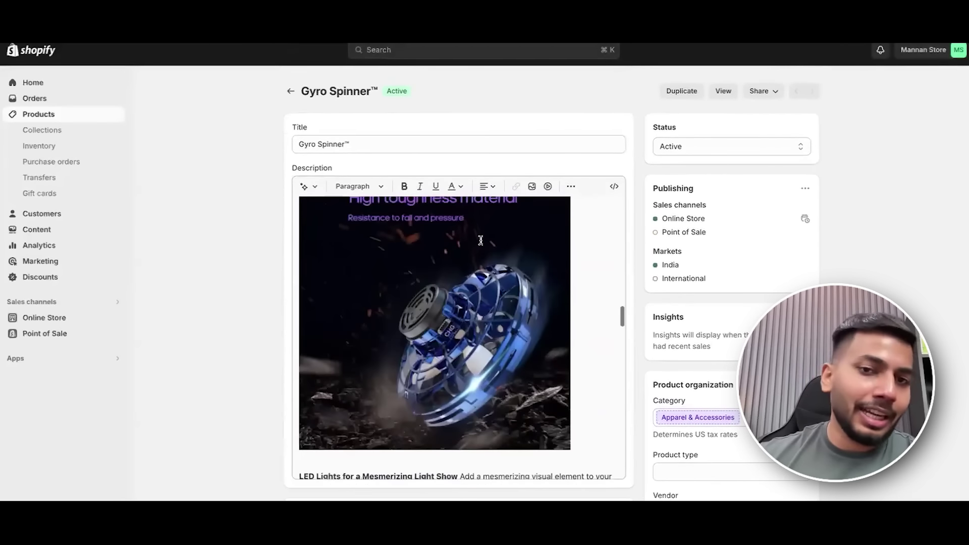
scroll(481, 240, up, 12)
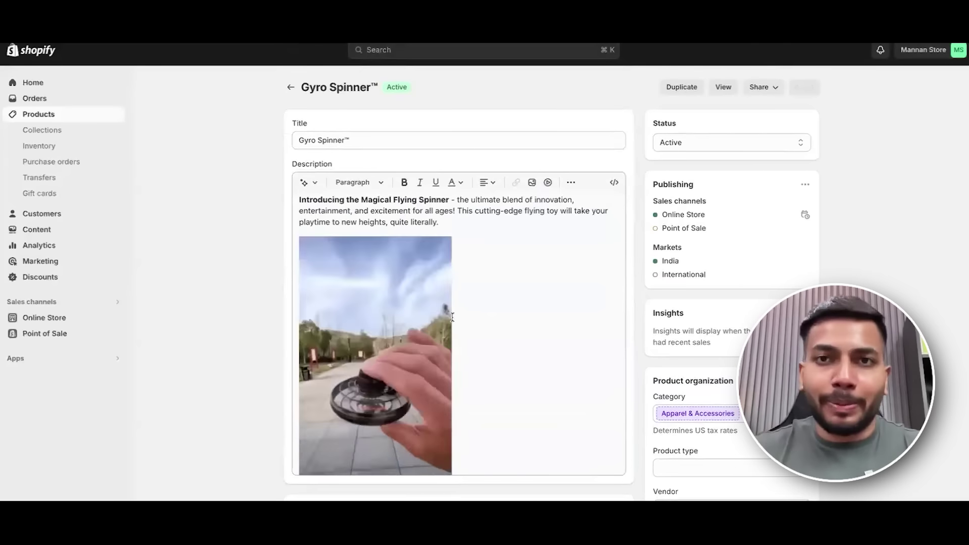
scroll(518, 259, up, 1)
scroll(451, 256, down, 1)
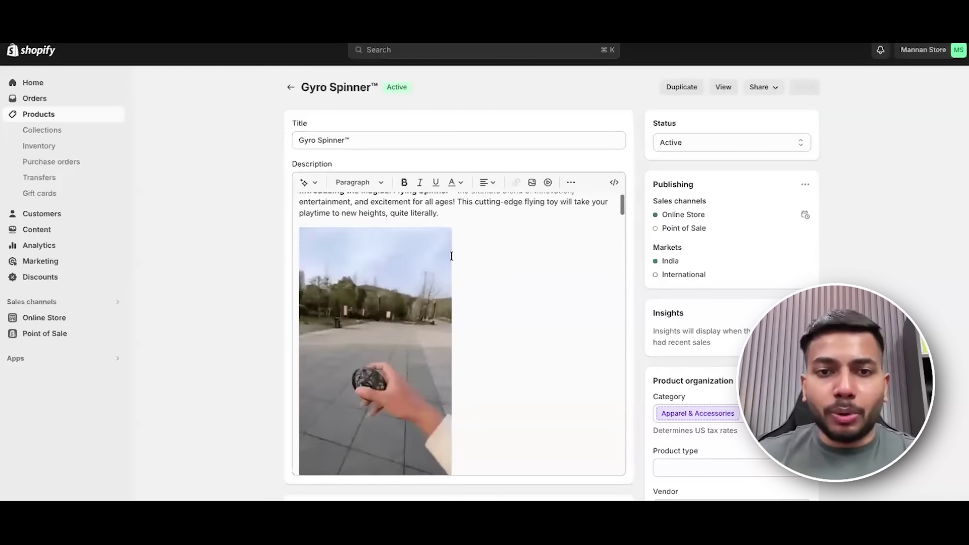
scroll(490, 290, up, 1)
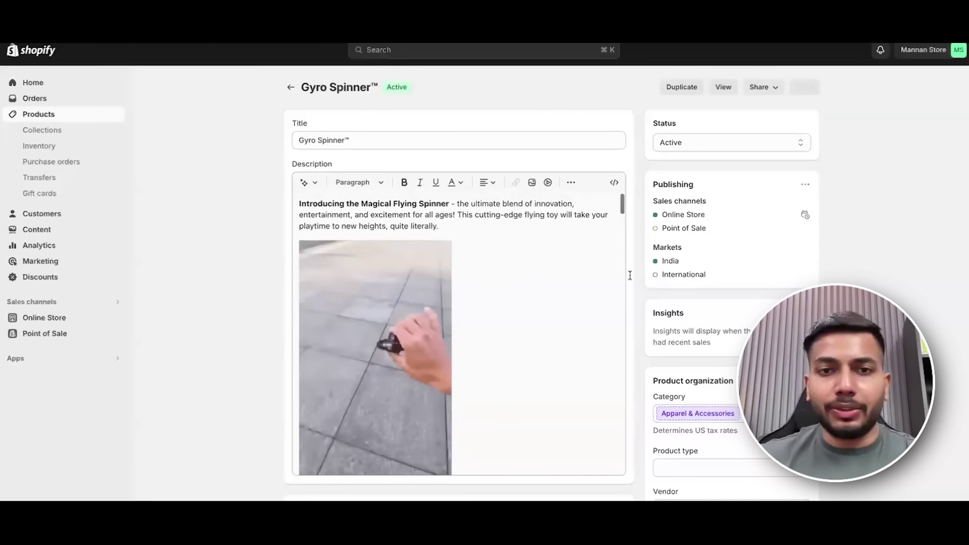
scroll(657, 268, down, 1)
scroll(593, 271, down, 3)
scroll(660, 274, down, 8)
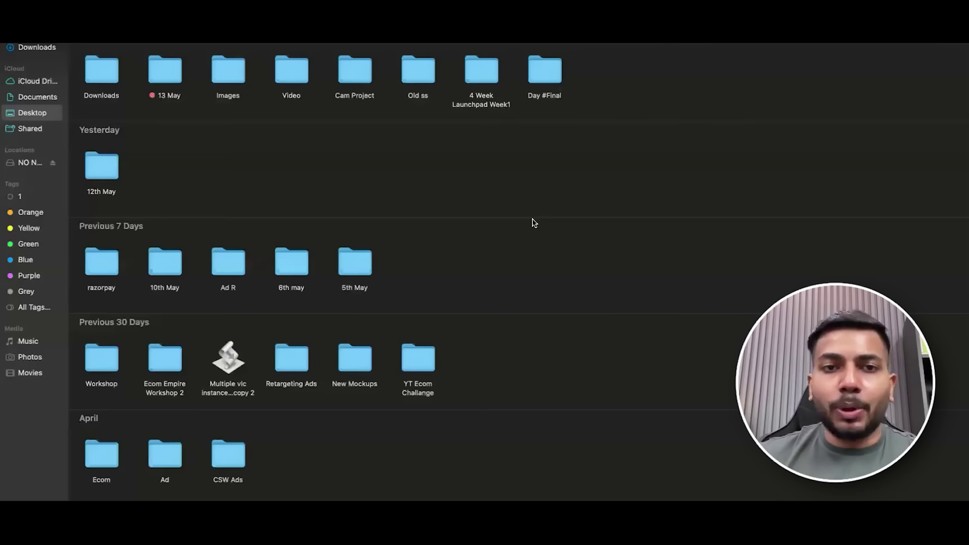
Upload the Start Engine Stop button photos from the Product Page > Photos folder.
click(443, 267)
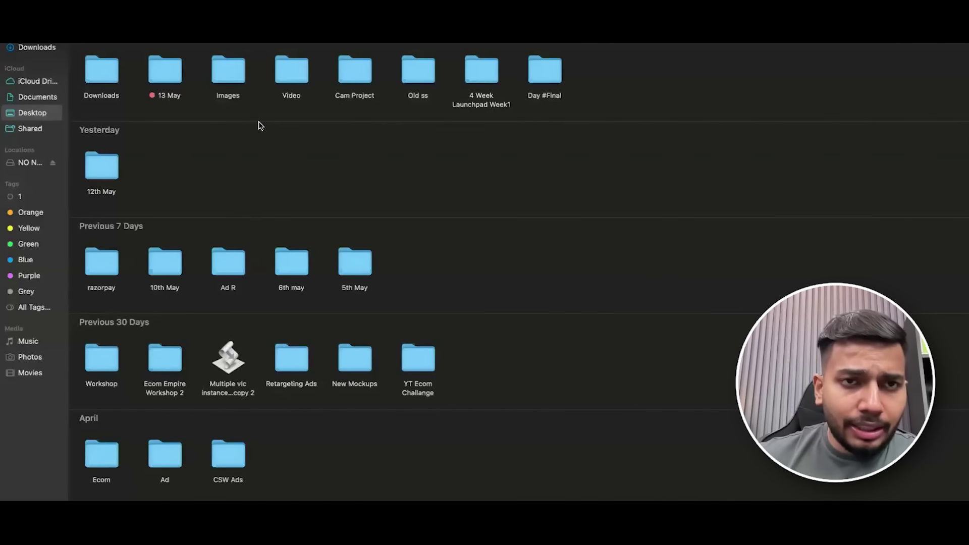
double_click(173, 72)
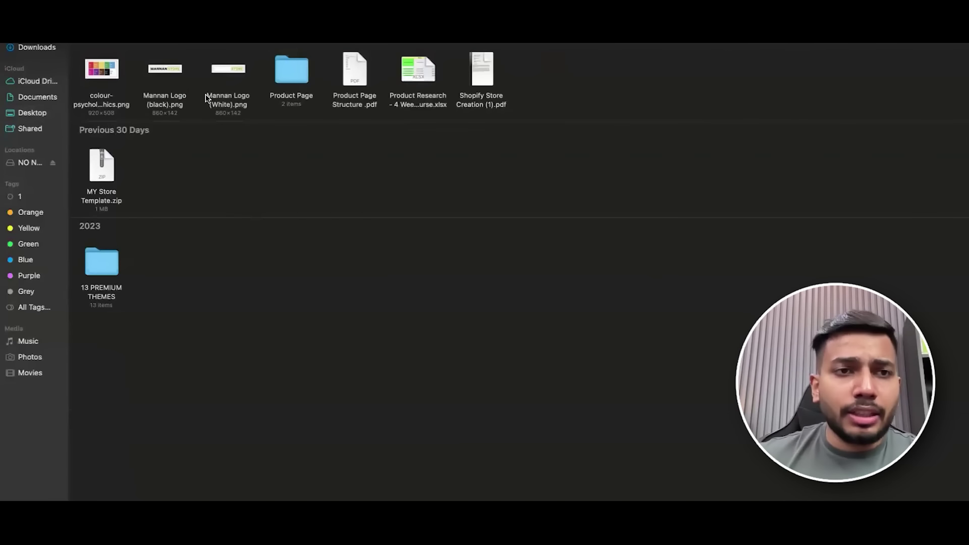
double_click(290, 72)
double_click(128, 78)
drag(730, 222, 96, 75)
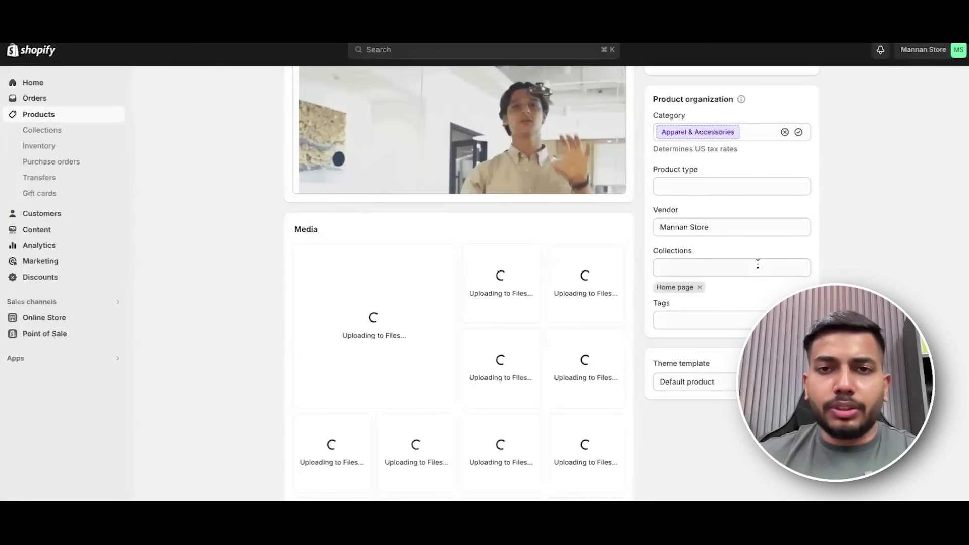
scroll(757, 264, down, 2)
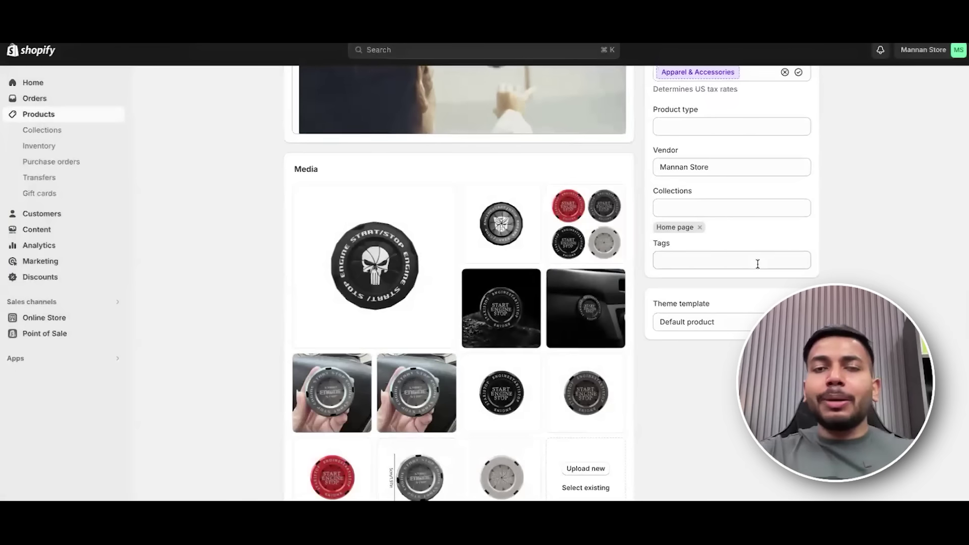
mouse_move(432, 268)
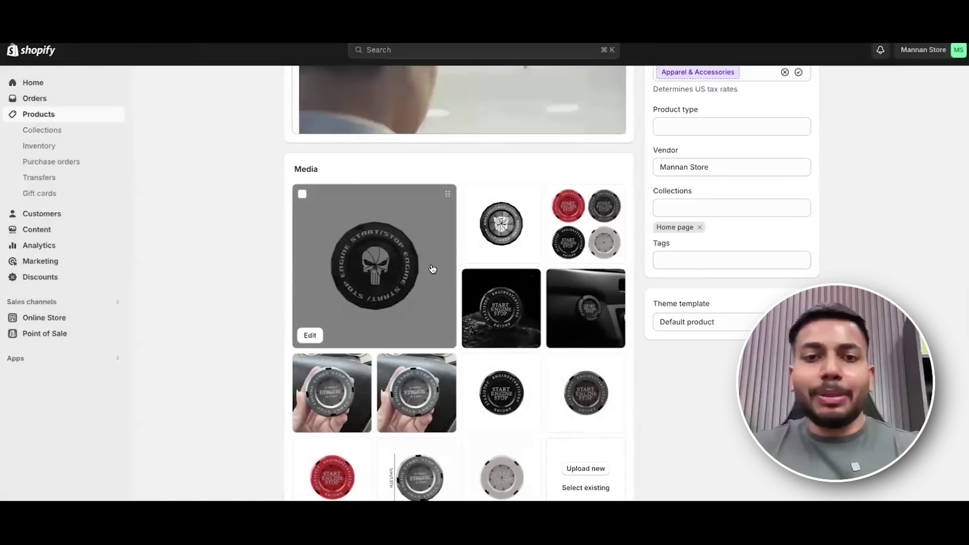
scroll(710, 229, up, 3)
scroll(710, 228, down, 3)
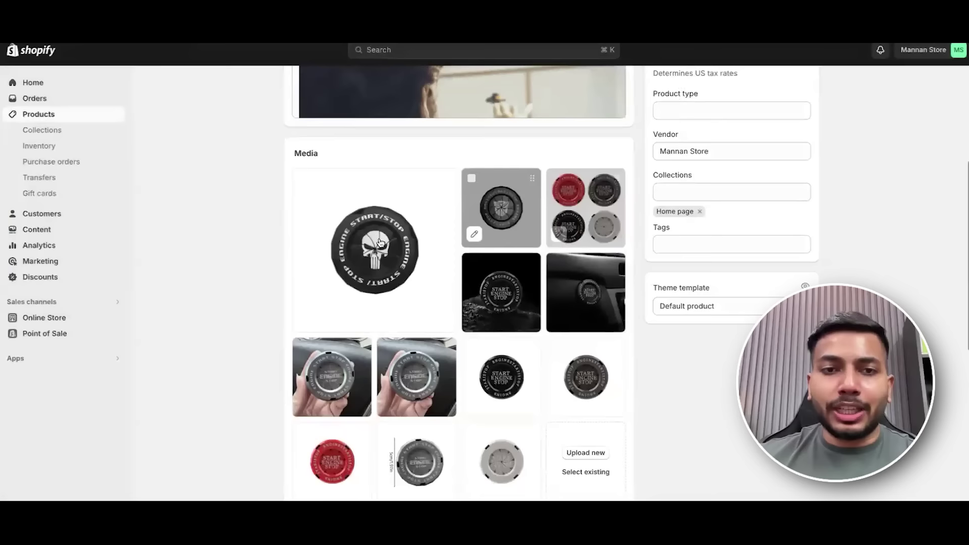
scroll(380, 243, down, 1)
Reorder the media: black START ENGINE STOP image first, car-interior shot next, hand-held photos after.
drag(500, 232, 383, 192)
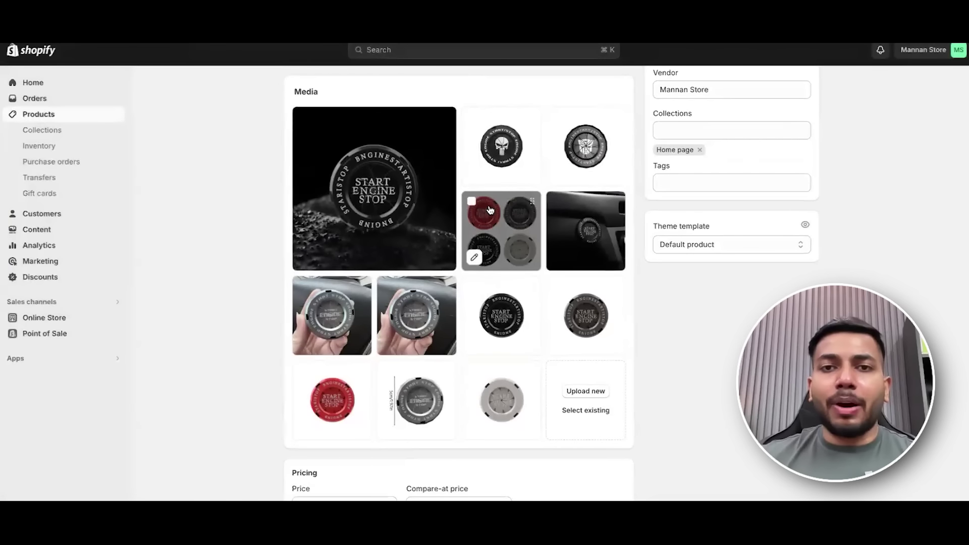
scroll(490, 210, up, 2)
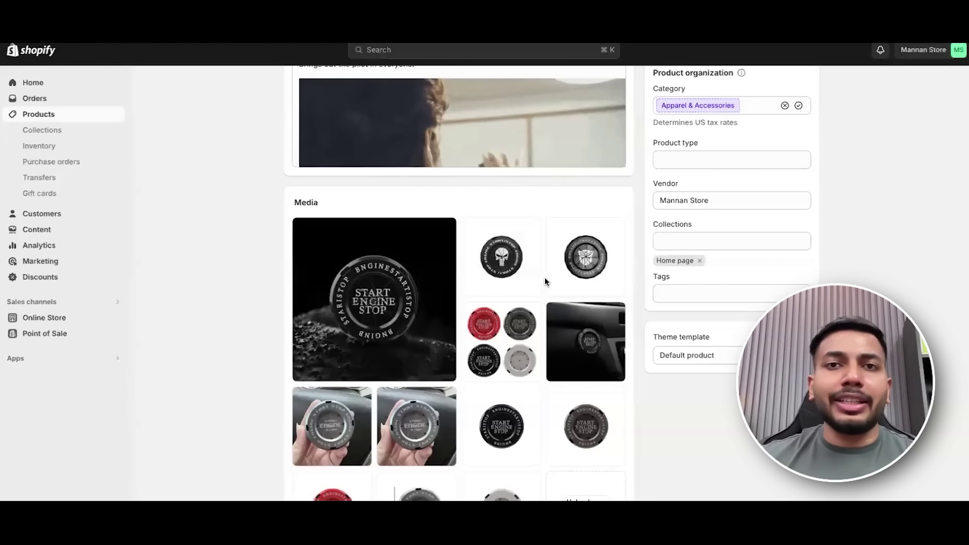
scroll(541, 258, down, 1)
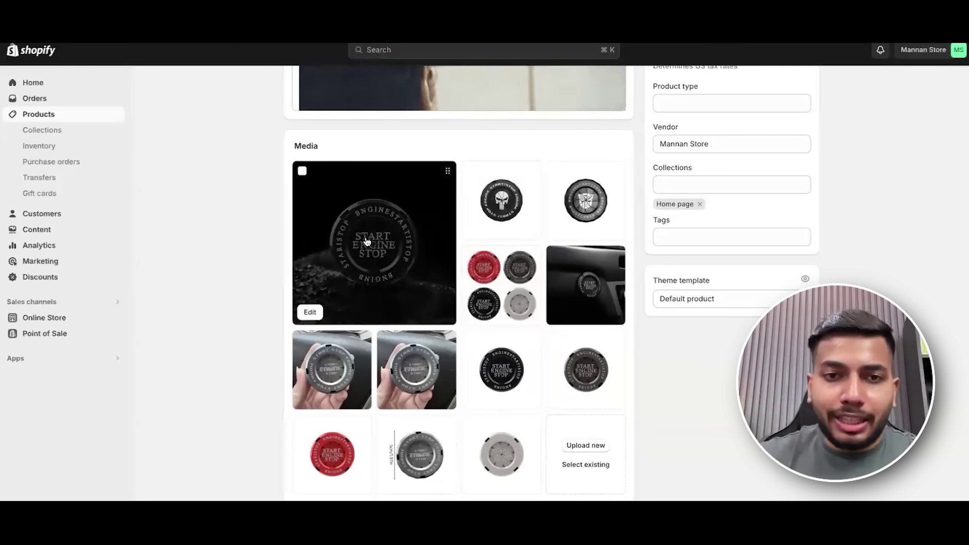
drag(498, 276, 493, 194)
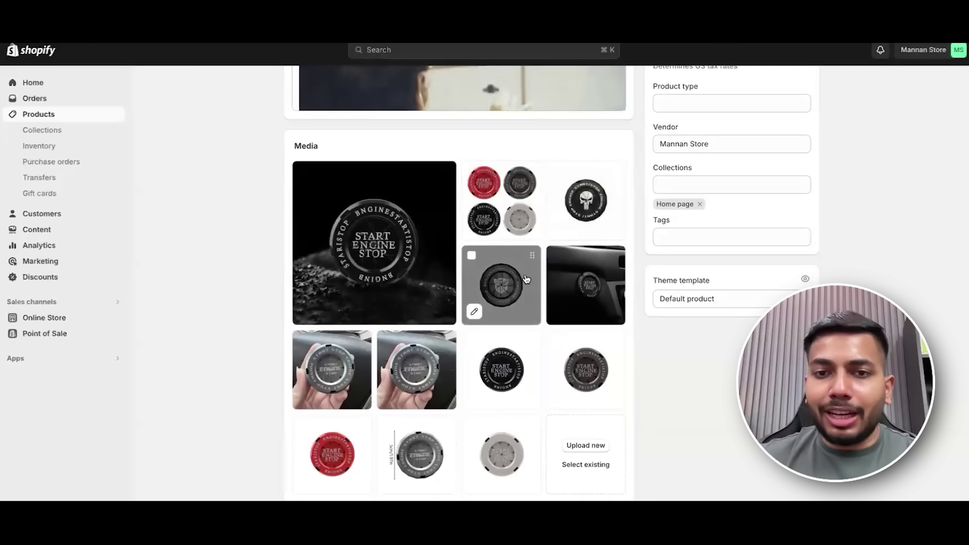
drag(605, 295, 505, 212)
scroll(505, 212, down, 1)
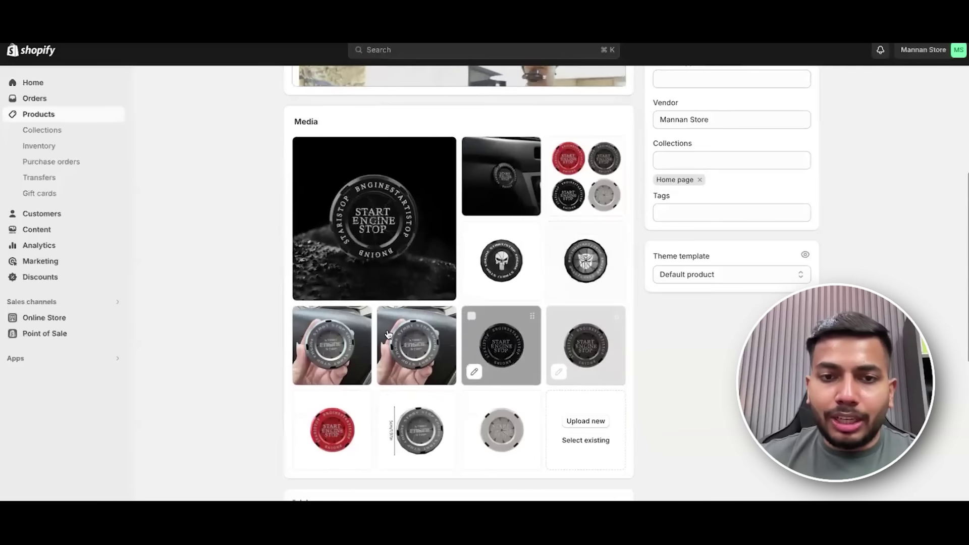
drag(353, 344, 548, 261)
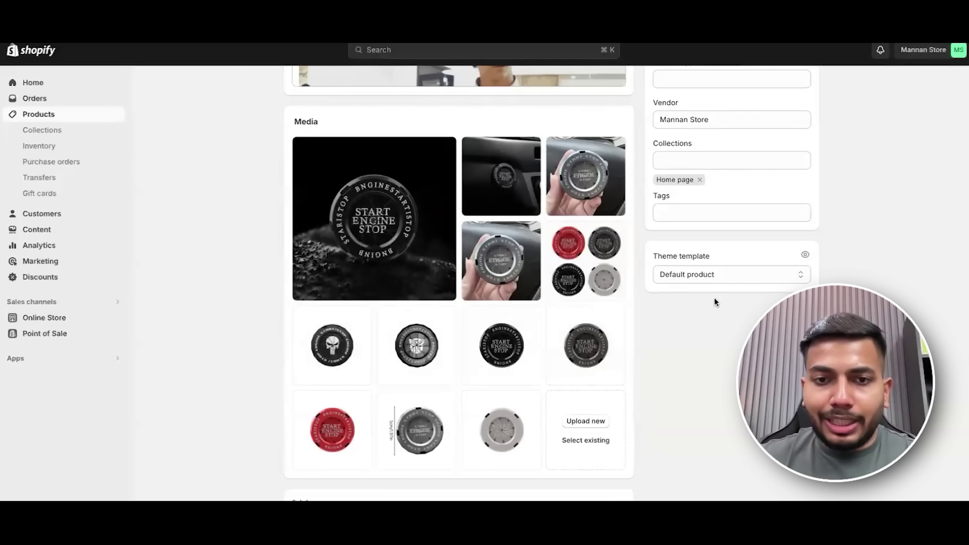
scroll(714, 298, down, 5)
key(Tab)
Set the price to ₹597.00 and the compare-at price to ₹1,197.00, without charging tax.
scroll(606, 303, down, 2)
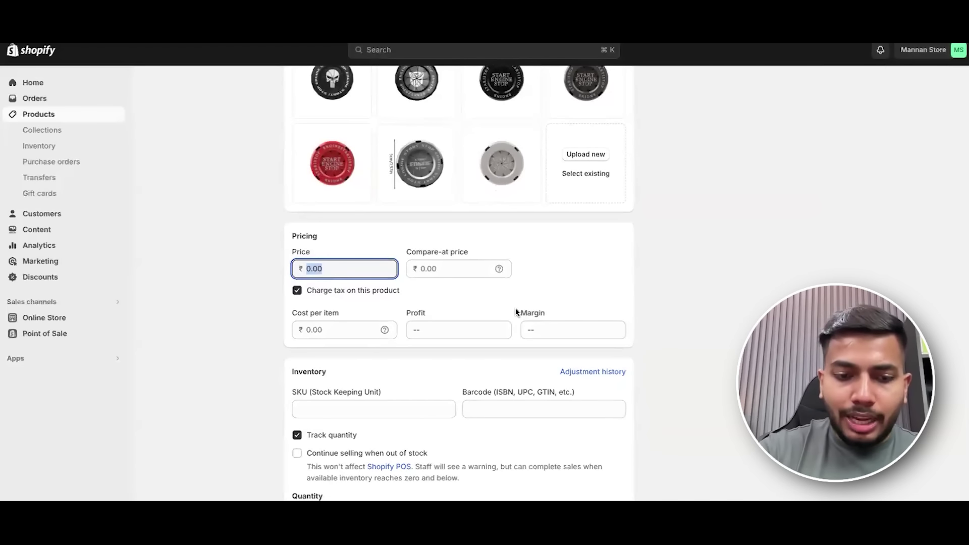
text(597)
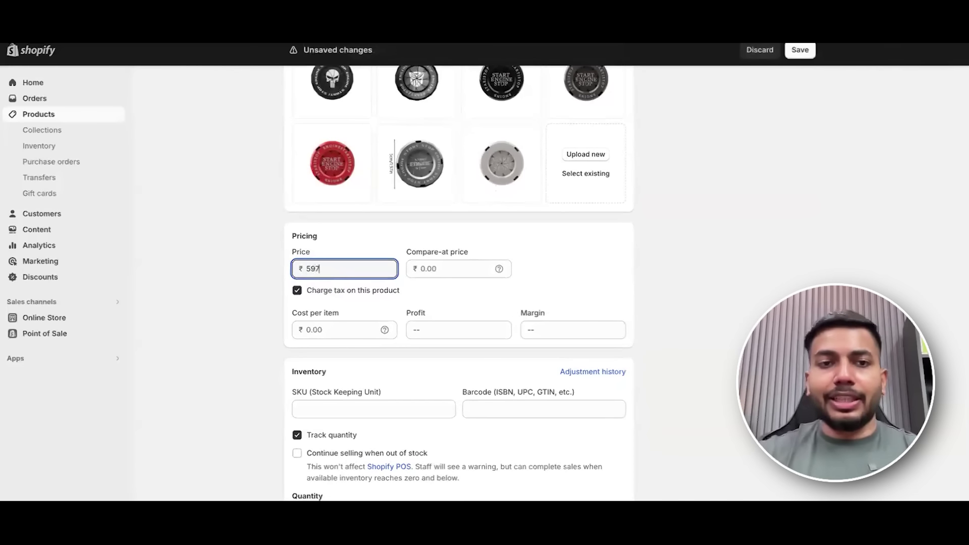
click(451, 268)
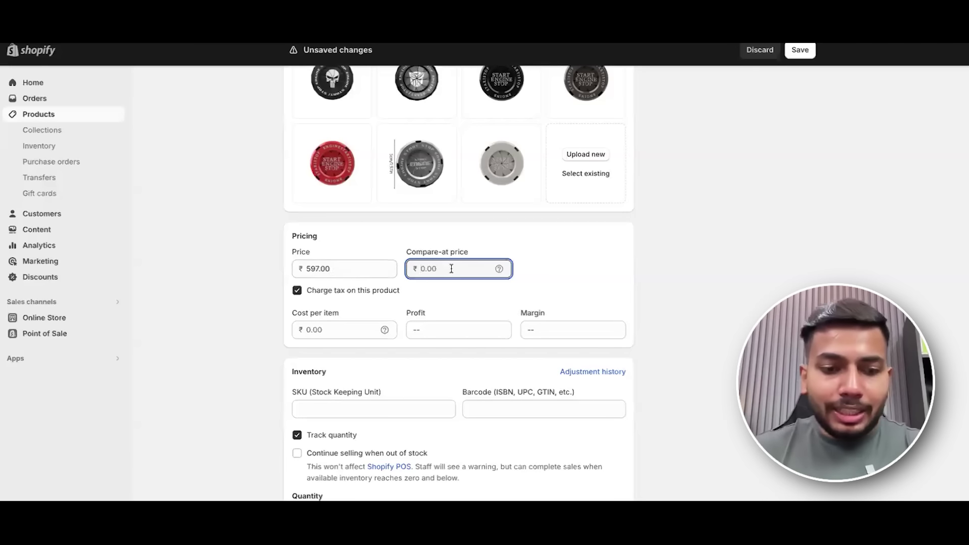
click(687, 281)
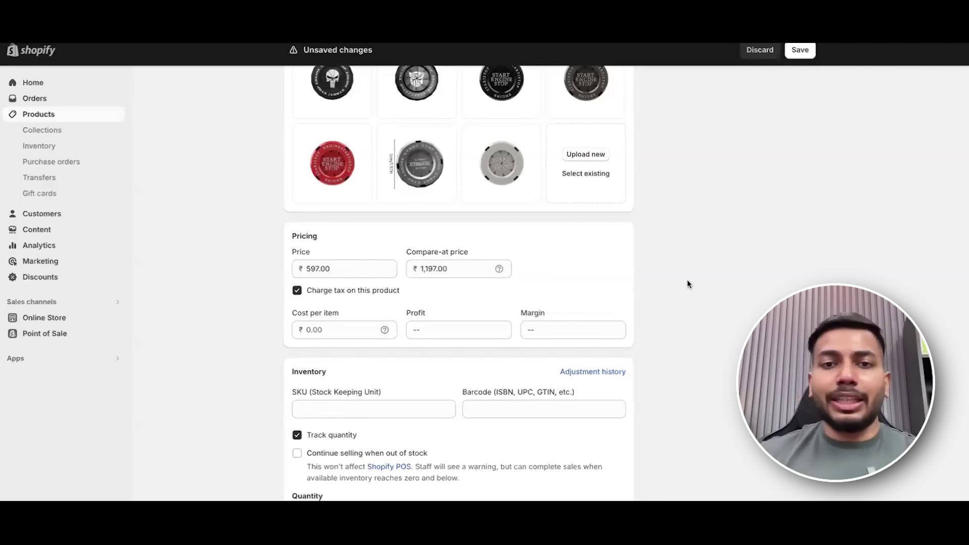
Enable Continue selling when out of stock, with Track quantity turned on.
scroll(463, 270, down, 2)
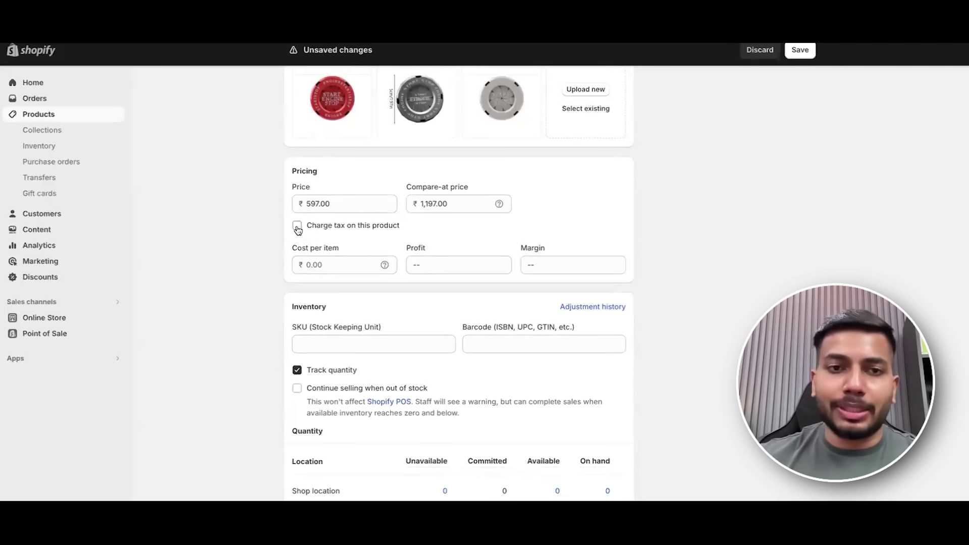
scroll(505, 259, down, 2)
scroll(499, 271, down, 2)
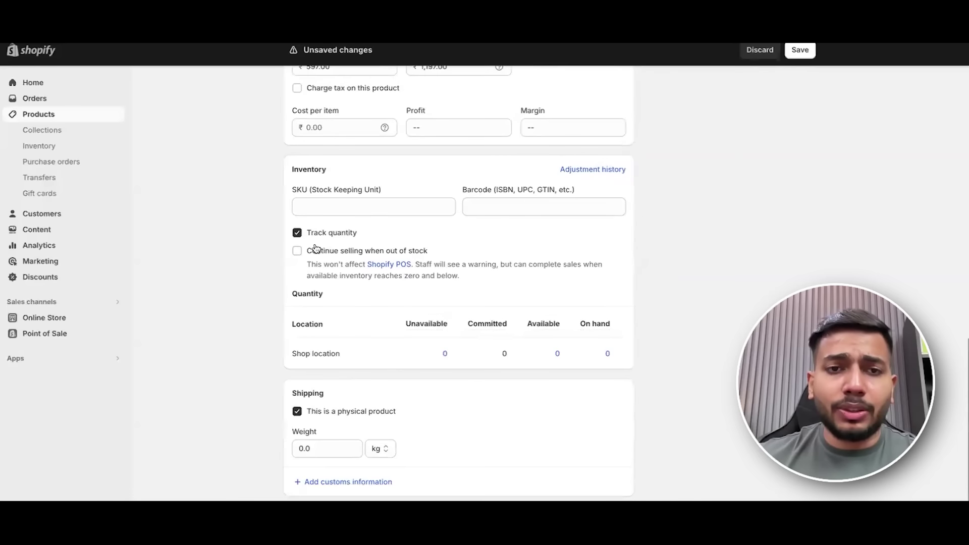
scroll(480, 233, down, 1)
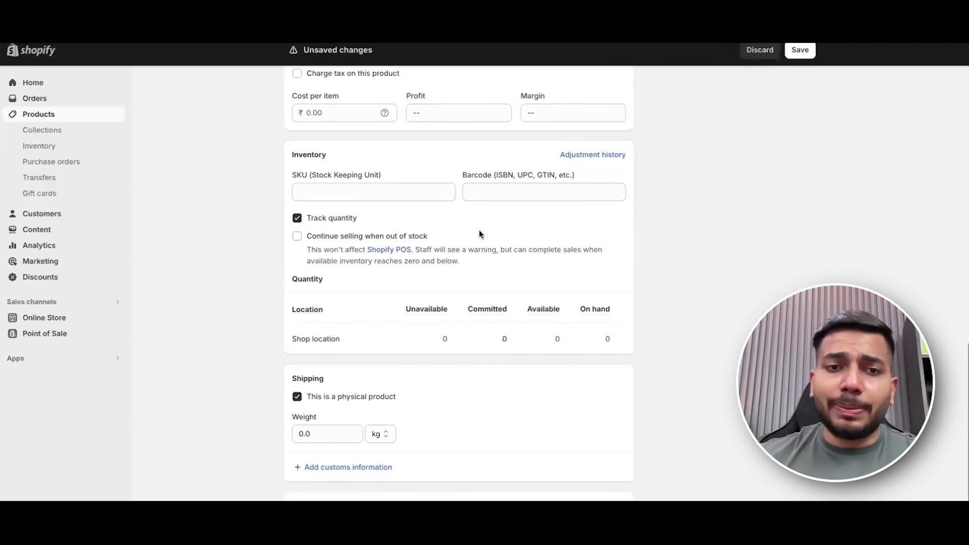
click(297, 237)
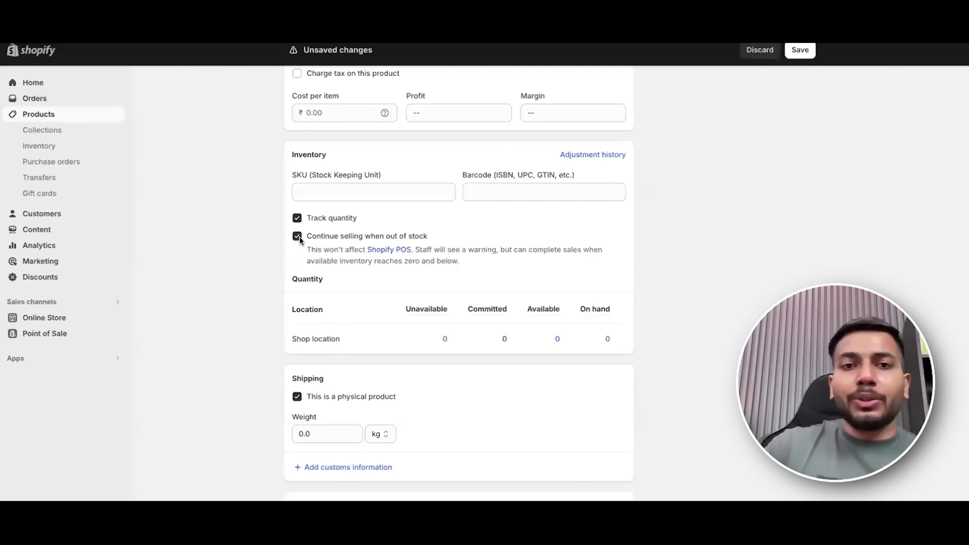
scroll(545, 289, down, 1)
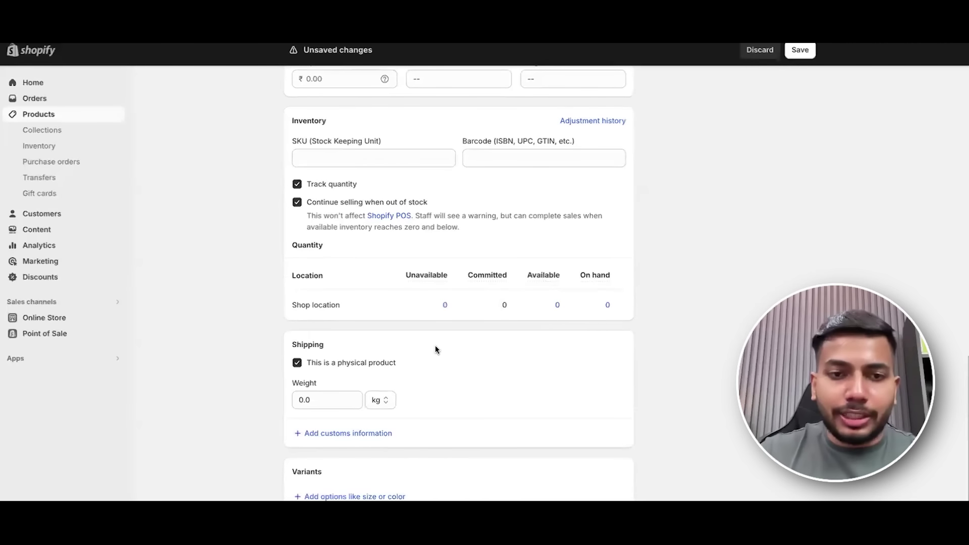
scroll(435, 345, down, 1)
scroll(478, 323, down, 1)
triple_click(484, 100)
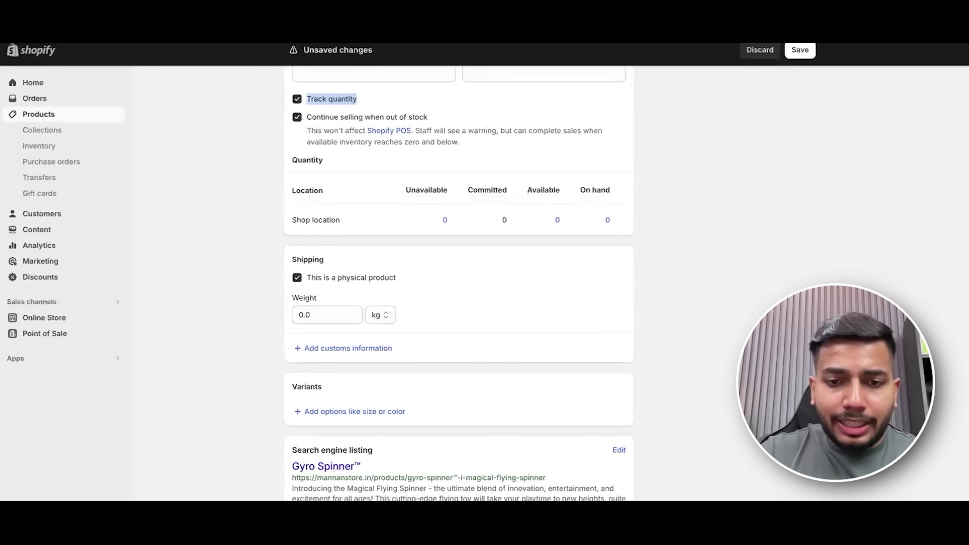
Shorten the Gyro Spinner™ search engine listing URL handle to gyro-spinner.
scroll(559, 225, down, 1)
click(619, 397)
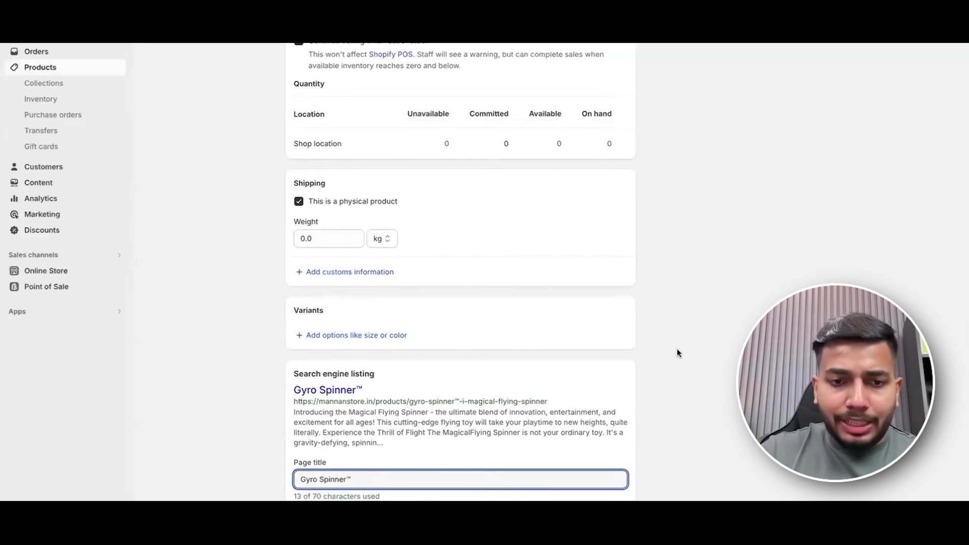
scroll(677, 353, down, 4)
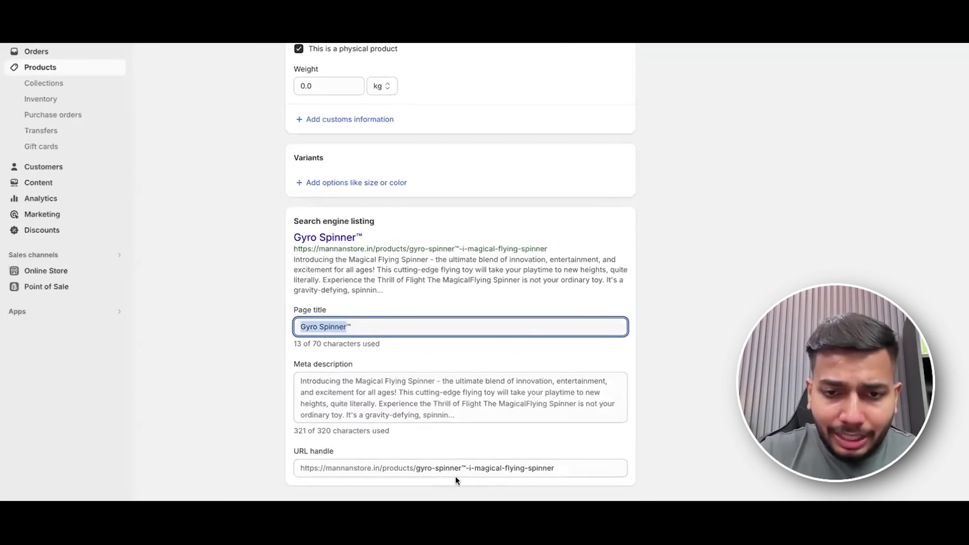
drag(563, 476, 418, 472)
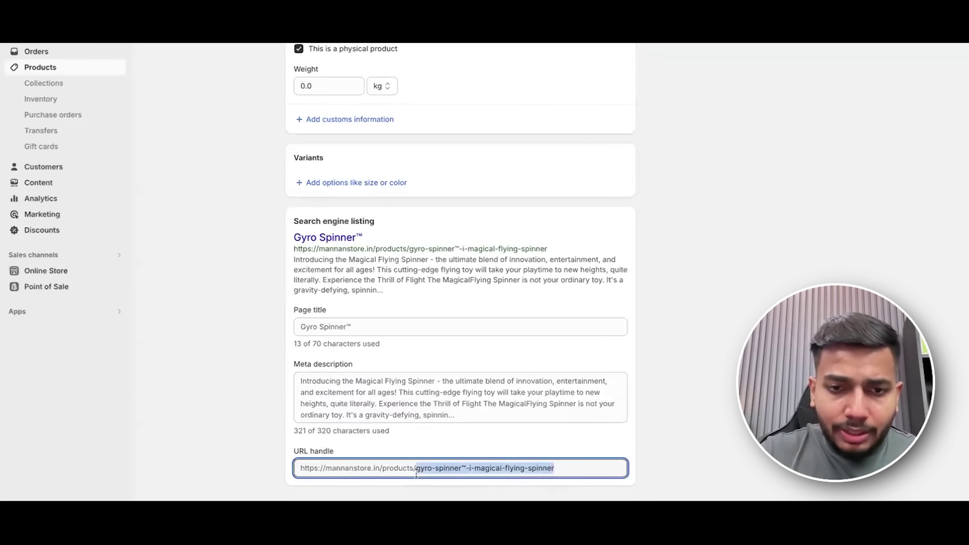
text(Gyro Spinner)
scroll(685, 433, down, 1)
click(799, 495)
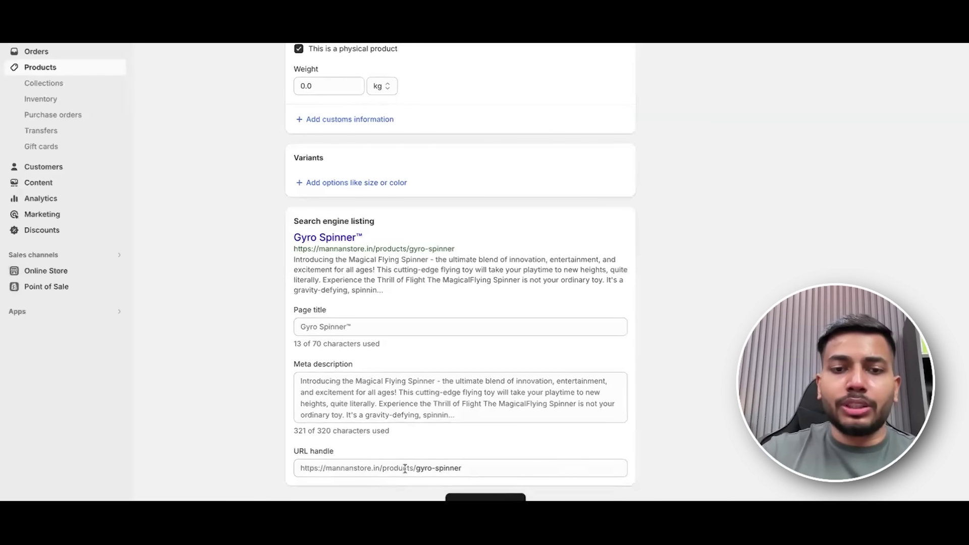
scroll(519, 413, up, 3)
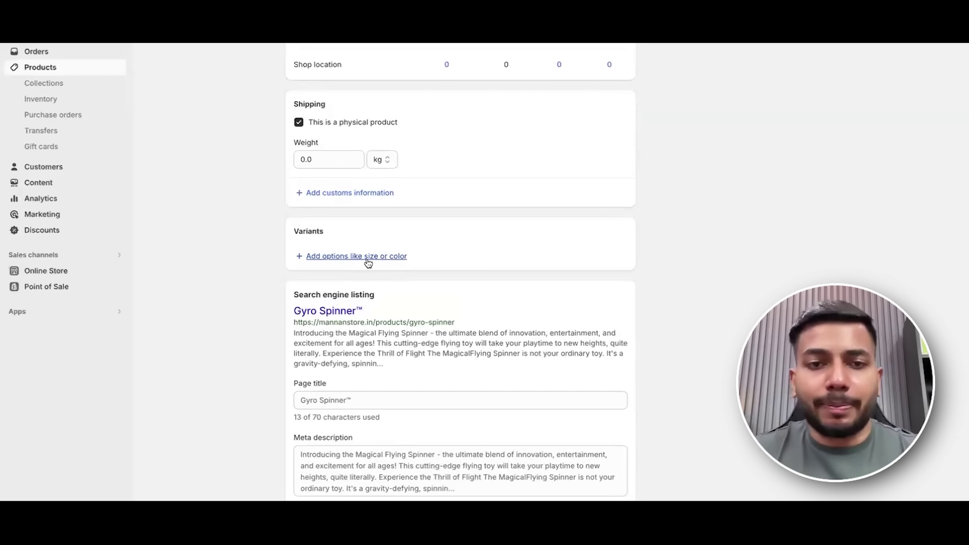
Add a Color option with the values Black, Red, Silver and Grey.
click(369, 258)
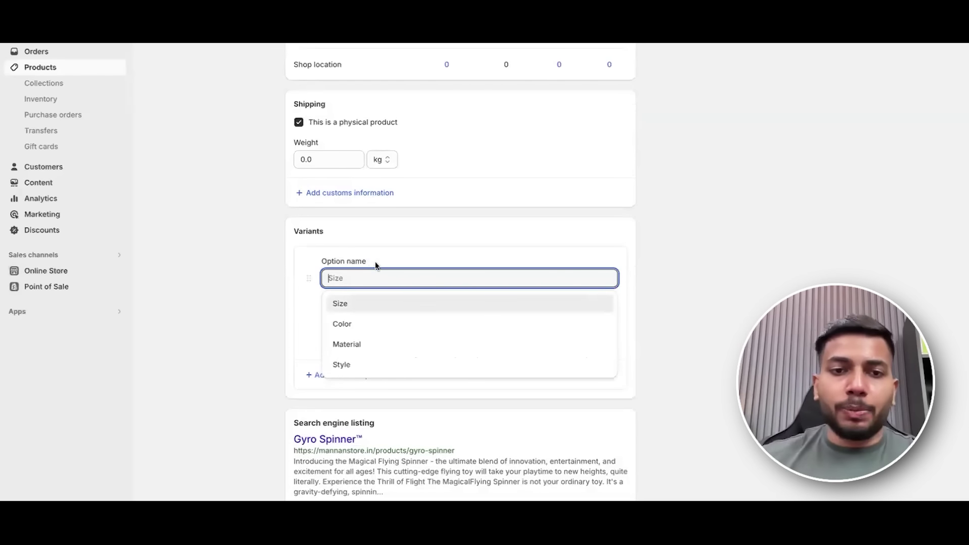
click(418, 323)
click(367, 320)
text(Black)
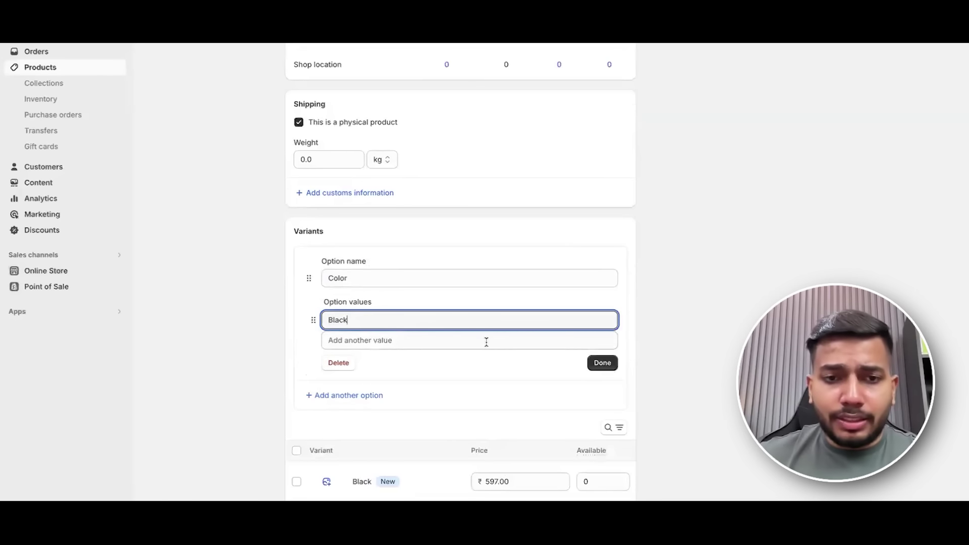
click(486, 342)
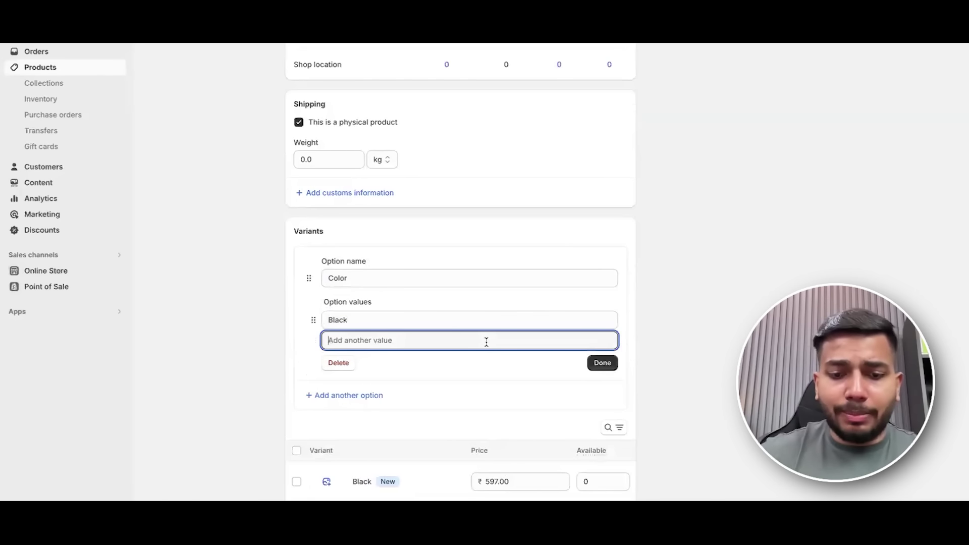
text(Red)
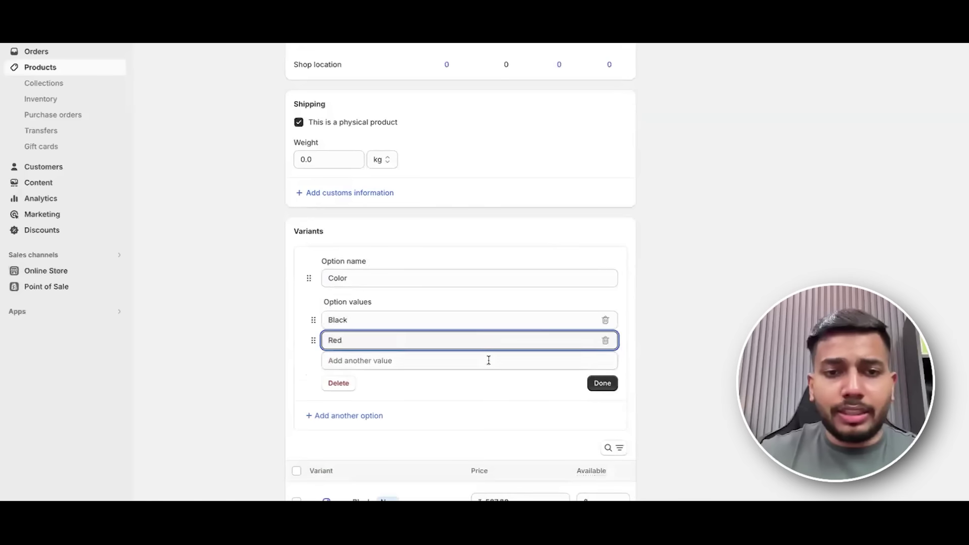
click(489, 361)
text(Silver)
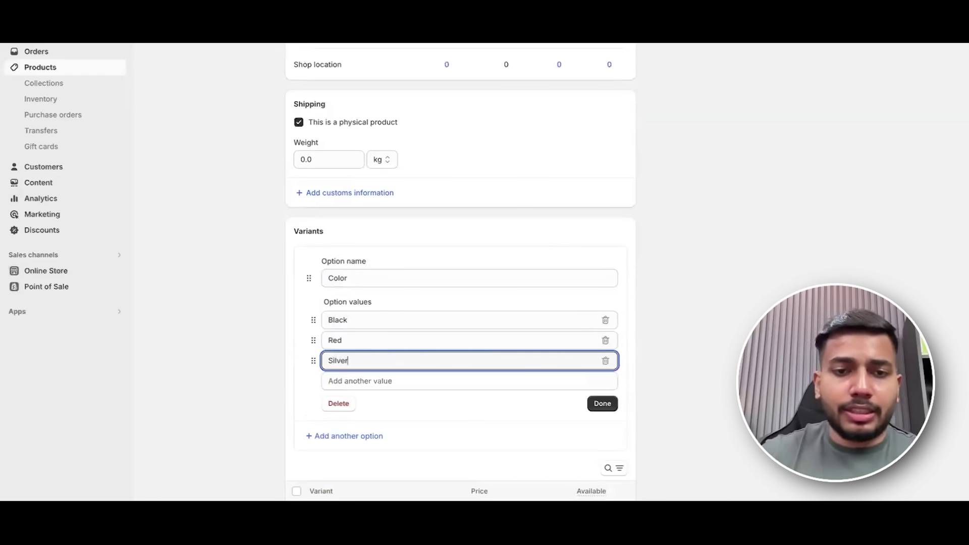
key(Tab)
scroll(550, 243, up, 9)
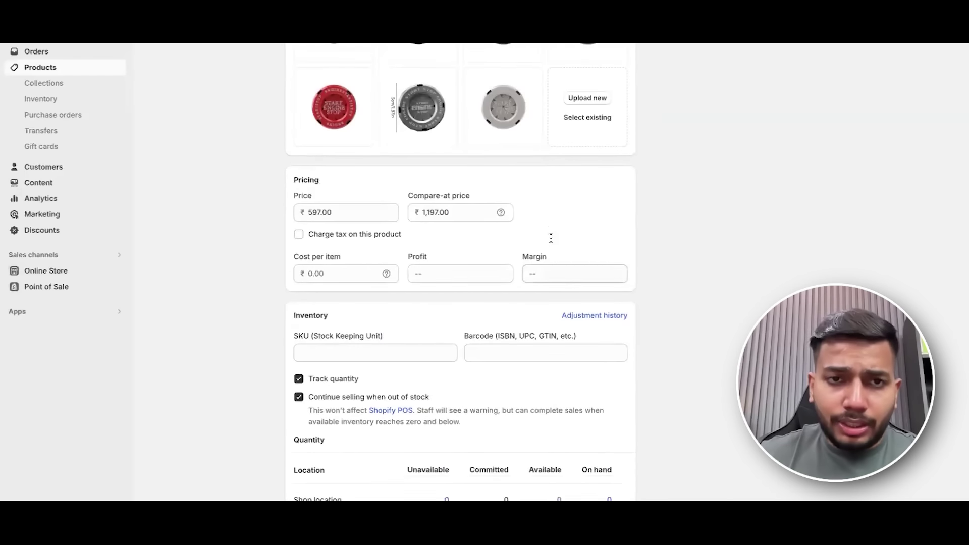
scroll(551, 238, up, 2)
scroll(548, 256, down, 12)
text(Grey)
click(603, 344)
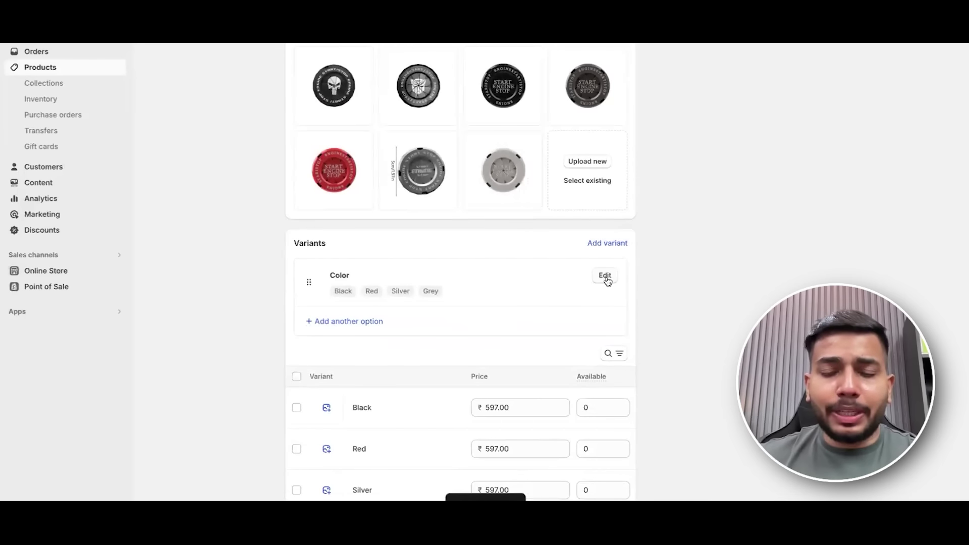
Reopen the Color option to review its four values and the resulting variants.
click(606, 277)
scroll(361, 268, down, 1)
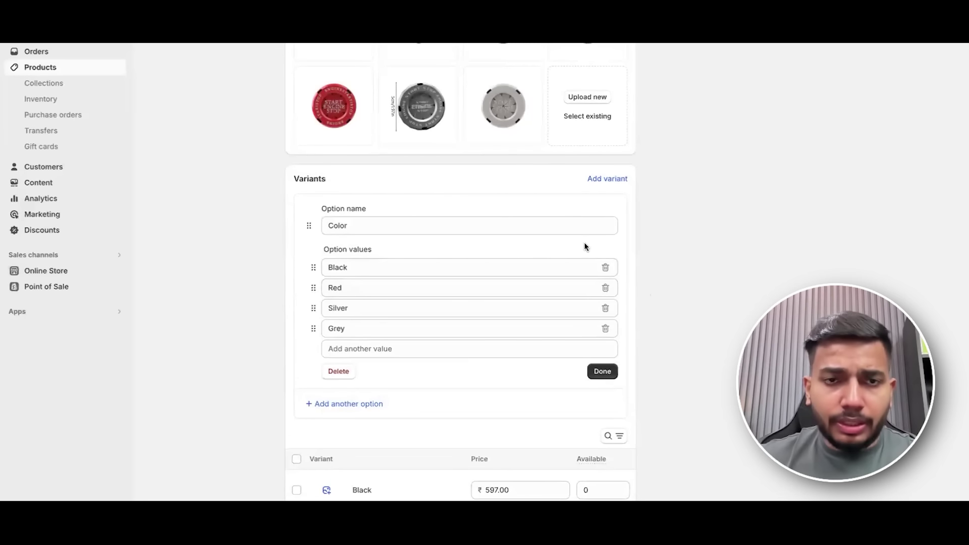
scroll(584, 247, up, 12)
scroll(721, 252, down, 10)
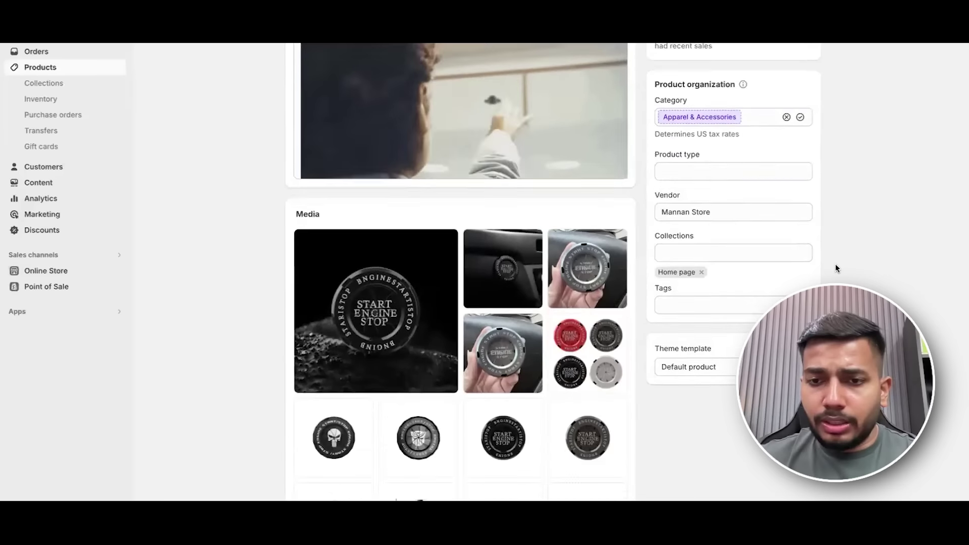
scroll(417, 291, up, 1)
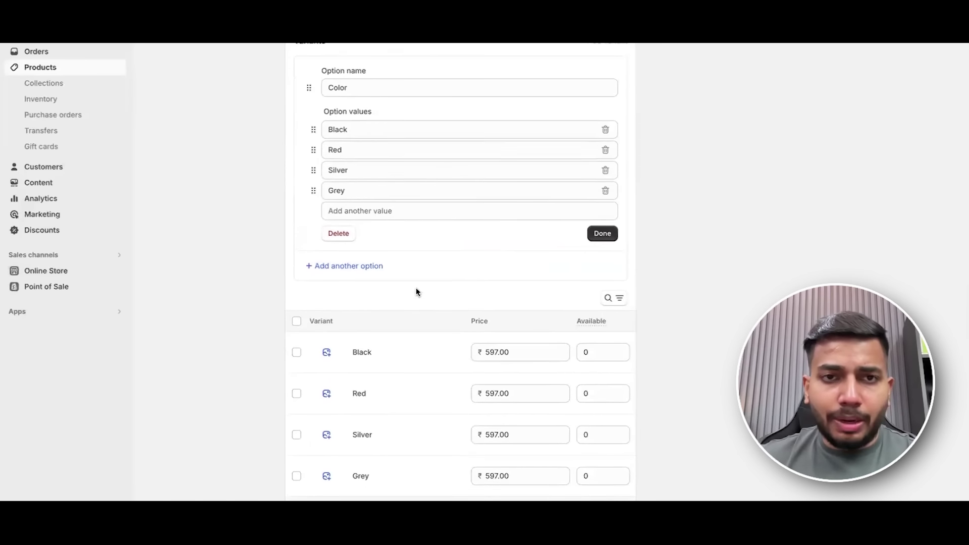
scroll(539, 325, down, 2)
scroll(486, 301, up, 1)
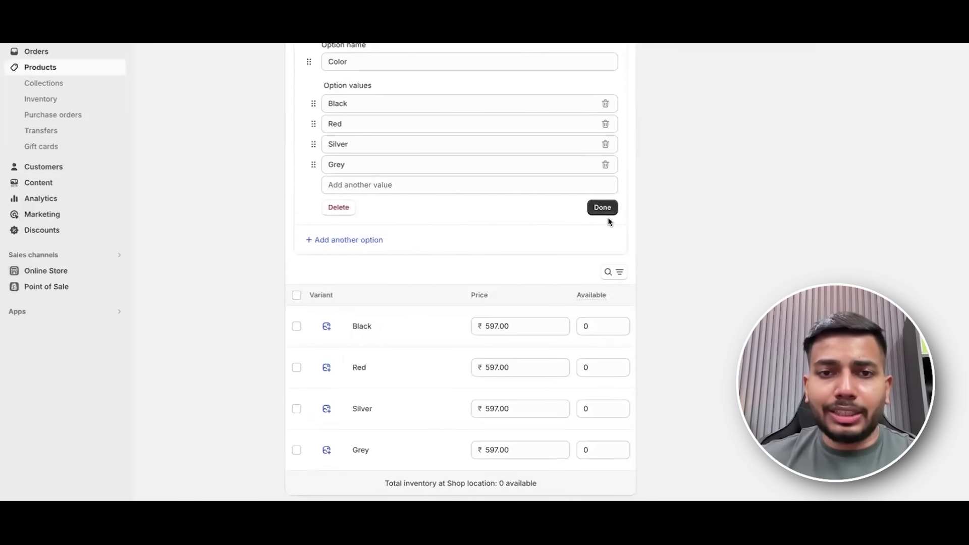
scroll(625, 221, down, 1)
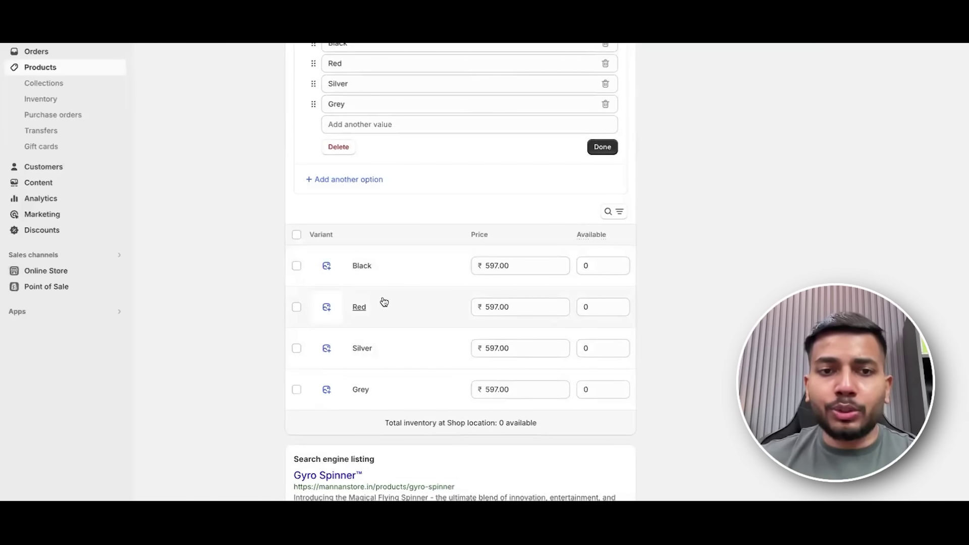
Assign the ggg, red and side images to the Black, Red and Silver variants.
click(332, 272)
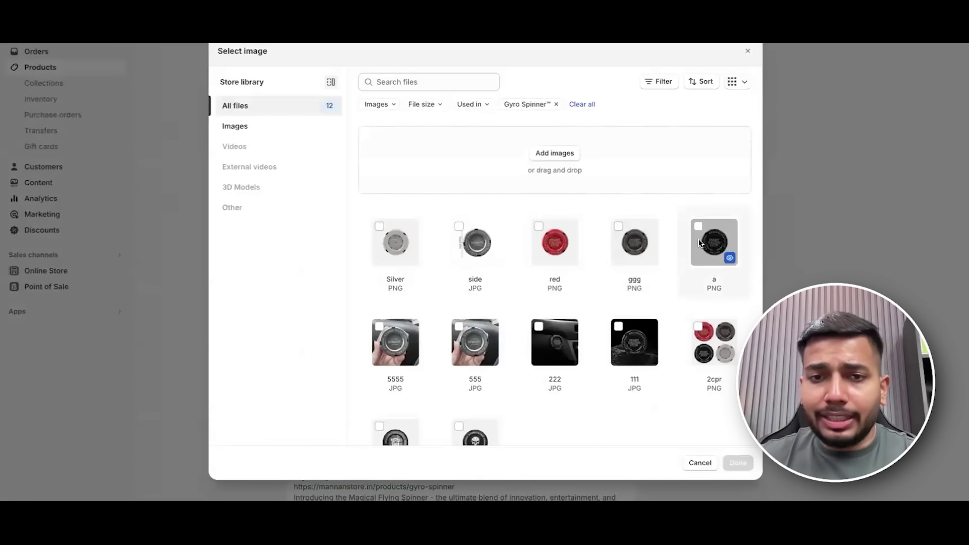
click(618, 227)
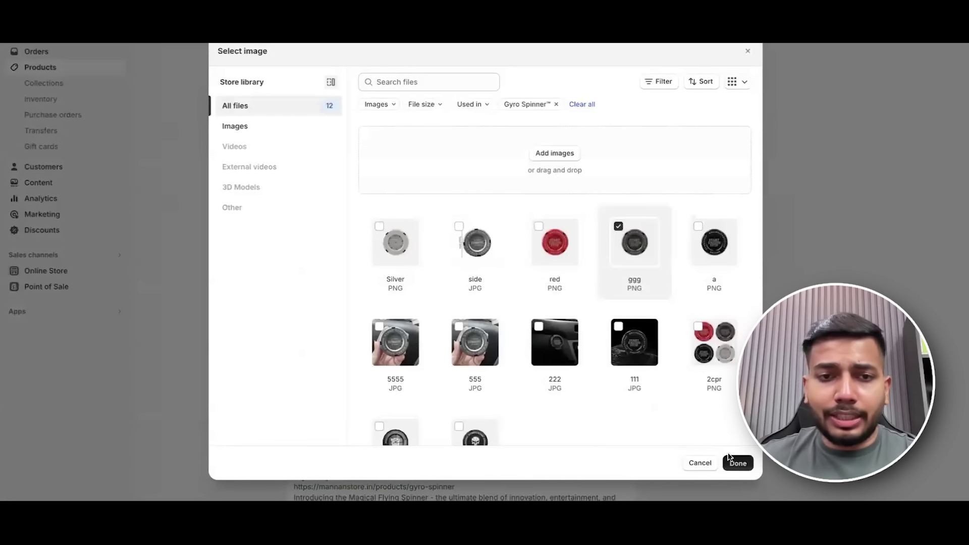
click(729, 457)
click(328, 306)
click(563, 253)
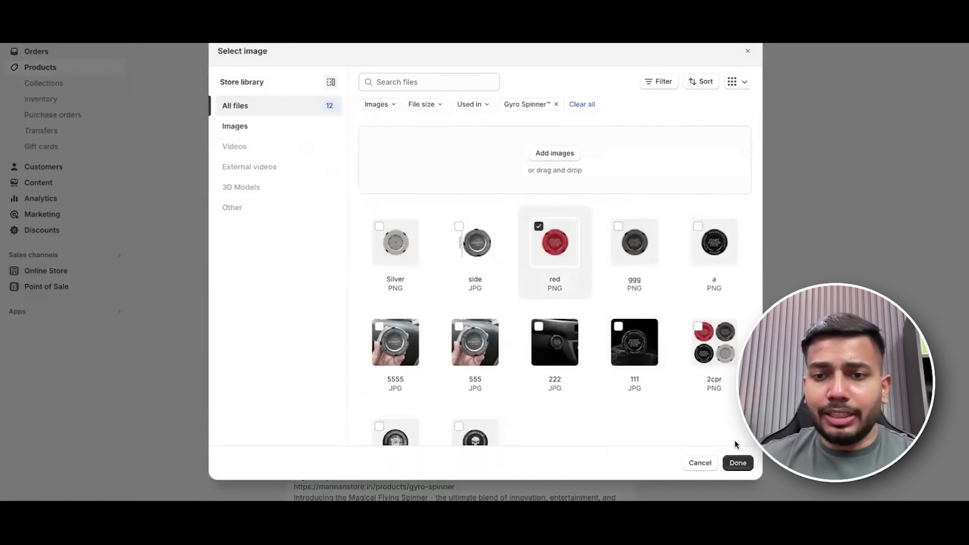
click(738, 463)
click(325, 348)
click(474, 252)
click(737, 462)
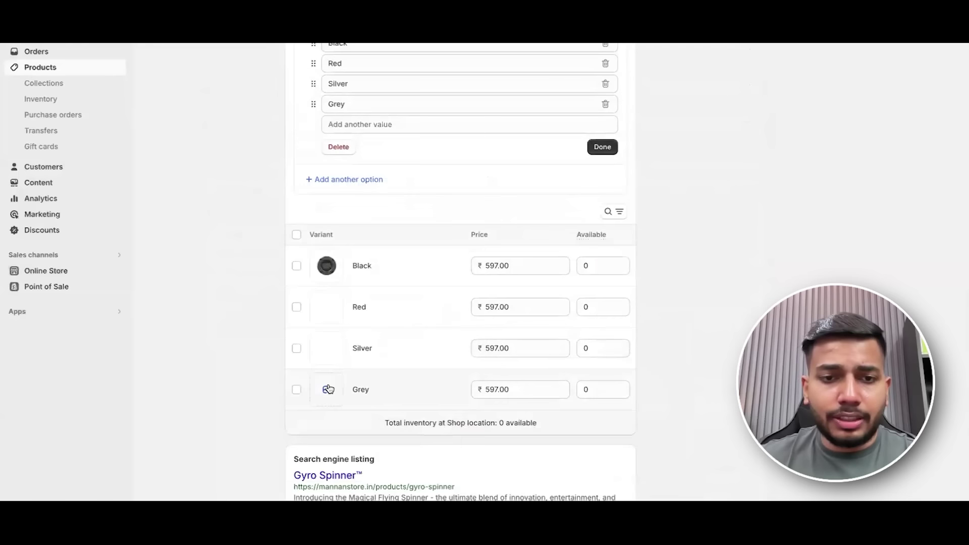
Leave the Grey variant without an image, closing its image picker unassigned.
click(328, 390)
click(396, 242)
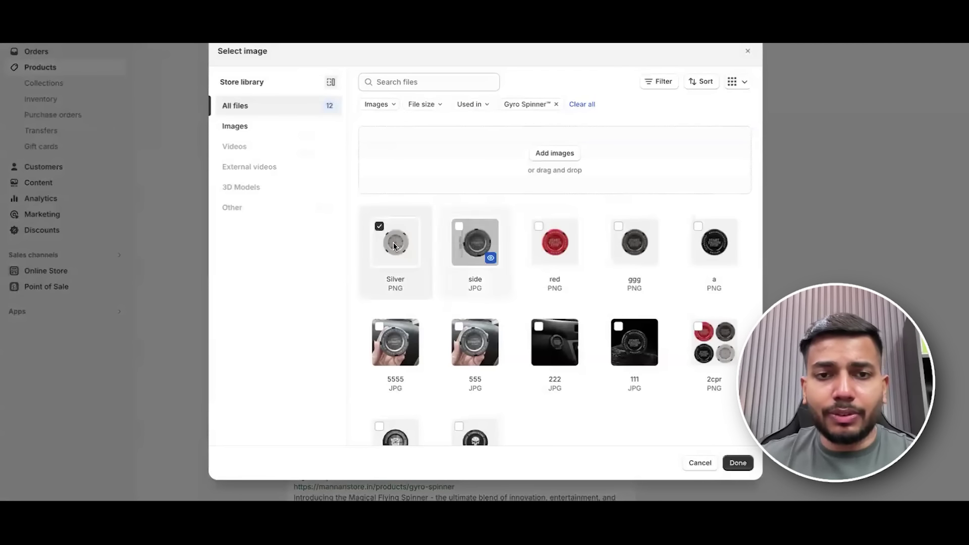
key(Escape)
scroll(601, 365, down, 3)
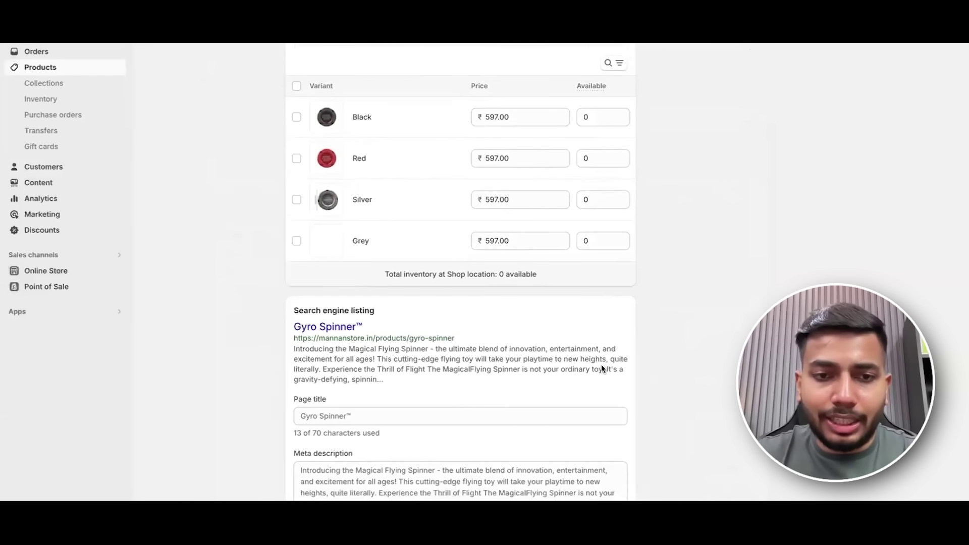
scroll(771, 87, up, 15)
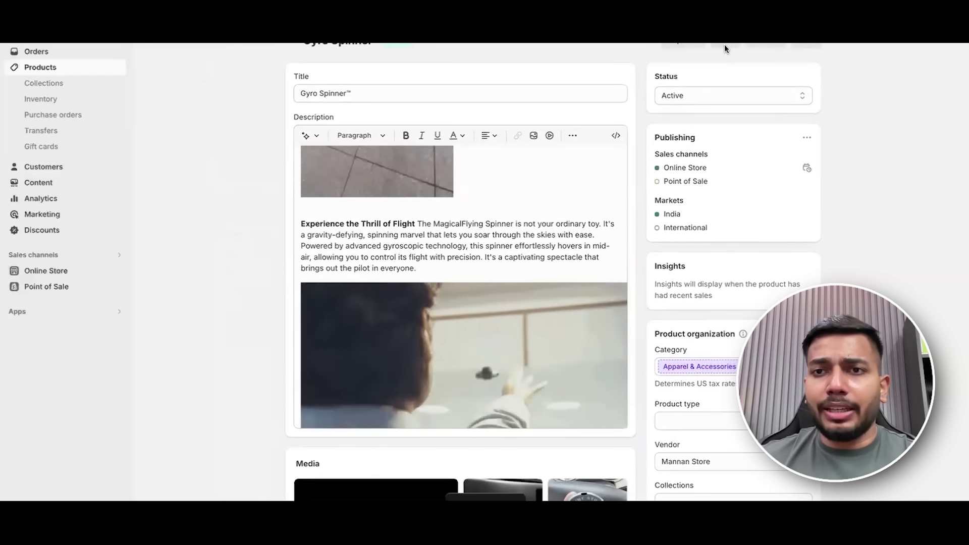
scroll(725, 45, up, 1)
View the Gyro Spinner on the live storefront, switching between Red, Silver and Black.
click(722, 67)
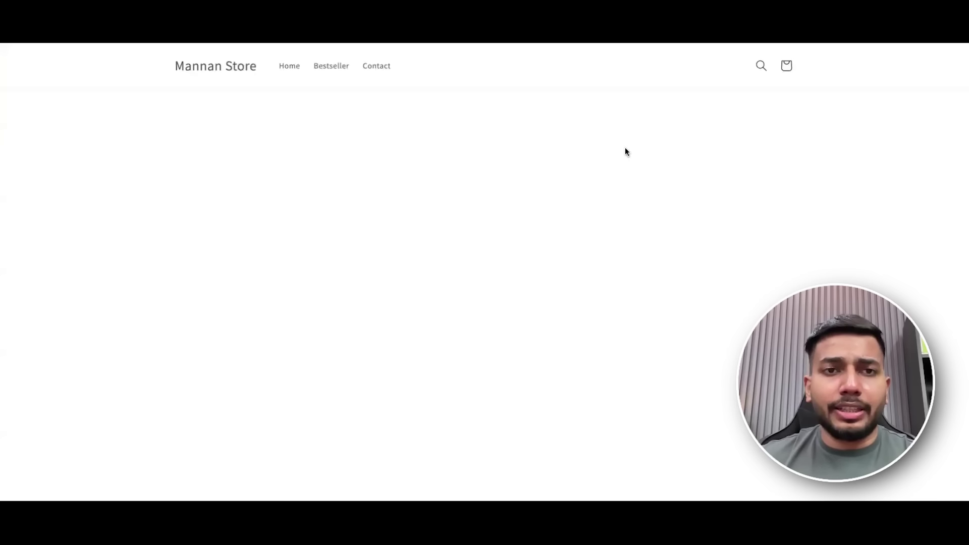
scroll(799, 197, down, 1)
click(666, 206)
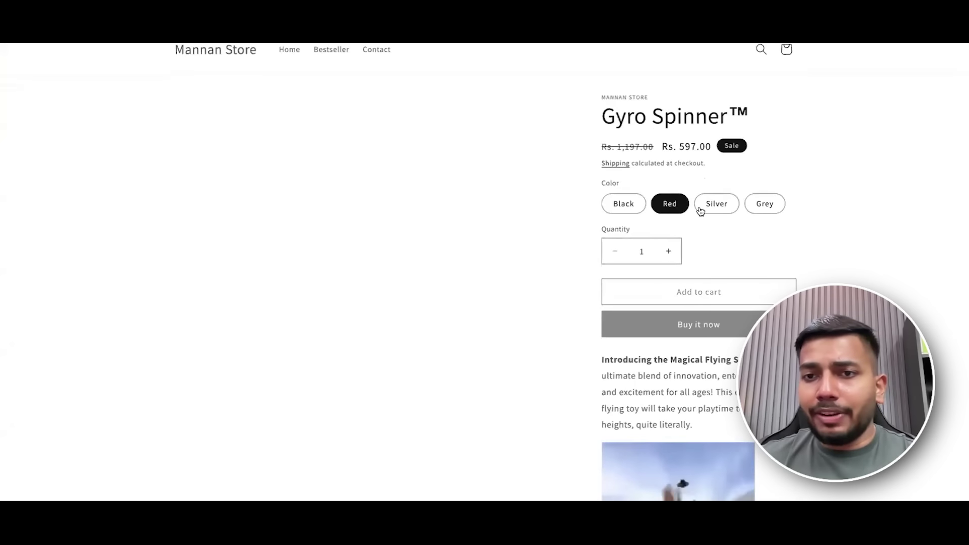
click(702, 208)
click(608, 205)
scroll(806, 185, down, 2)
scroll(552, 313, down, 20)
scroll(553, 308, up, 8)
scroll(550, 309, up, 16)
scroll(545, 316, down, 20)
scroll(541, 325, down, 10)
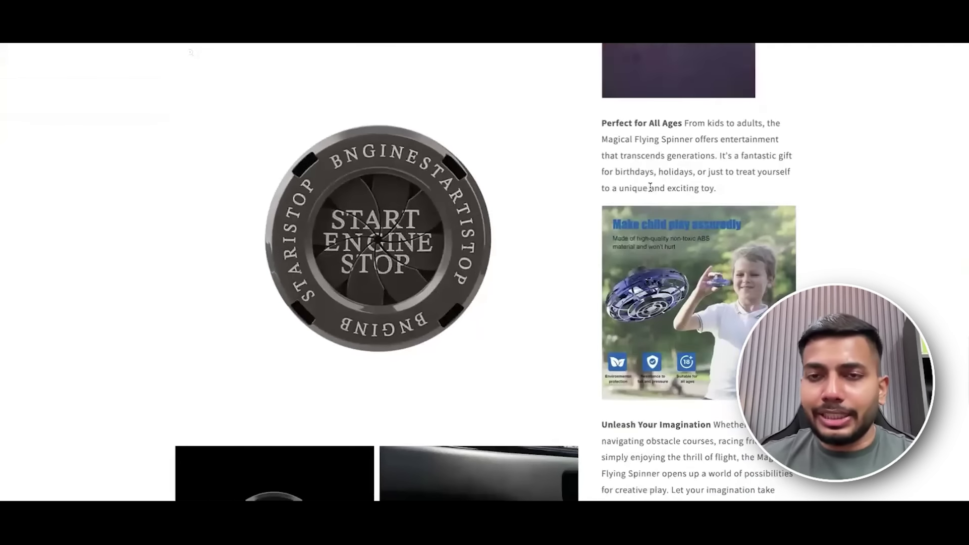
scroll(651, 188, up, 15)
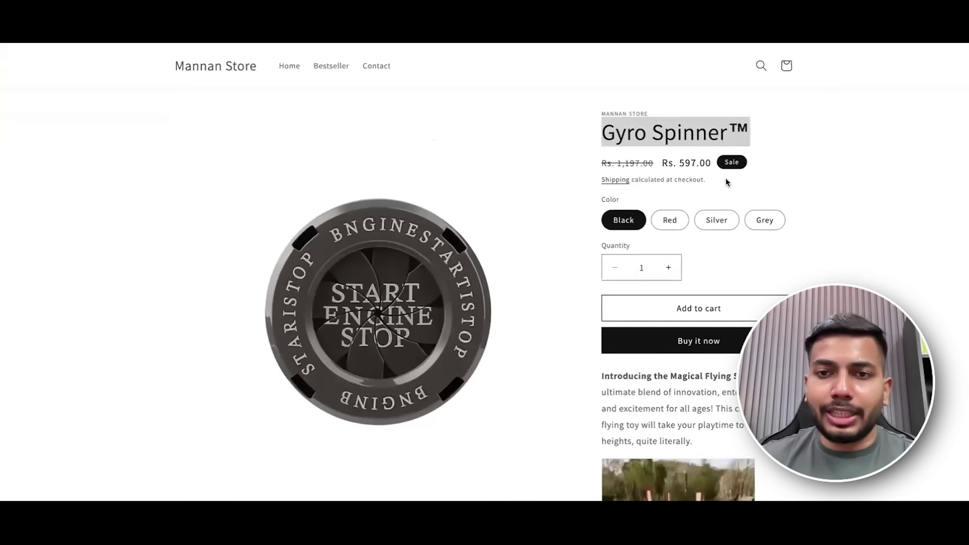
Cycle through the Red, Silver, Grey and Black swatches to check each image, then return to admin.
click(672, 222)
click(713, 221)
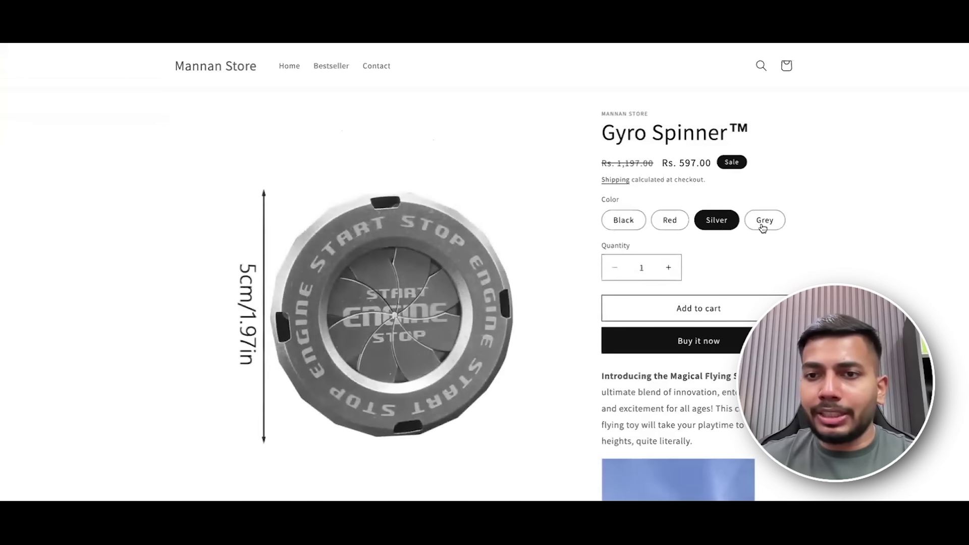
click(763, 226)
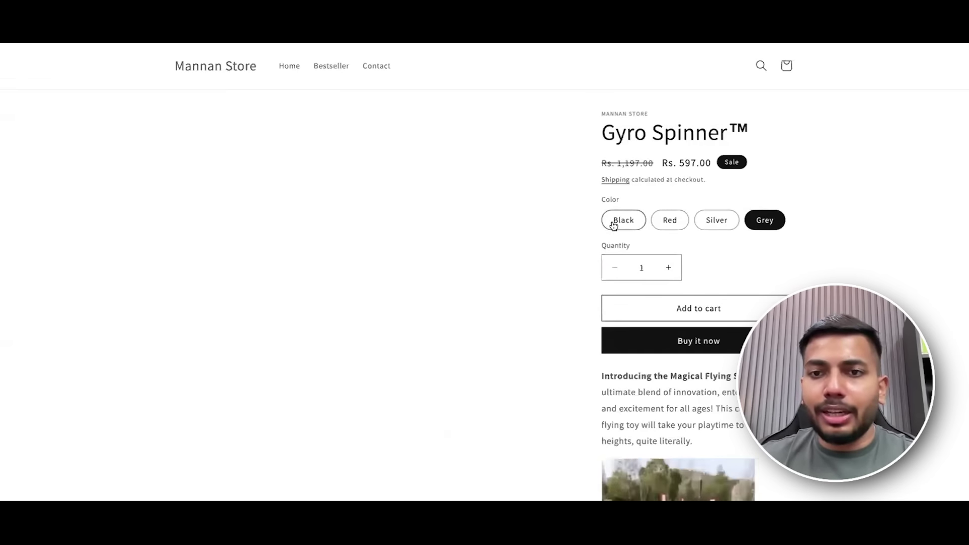
click(614, 220)
click(670, 220)
click(716, 220)
click(762, 223)
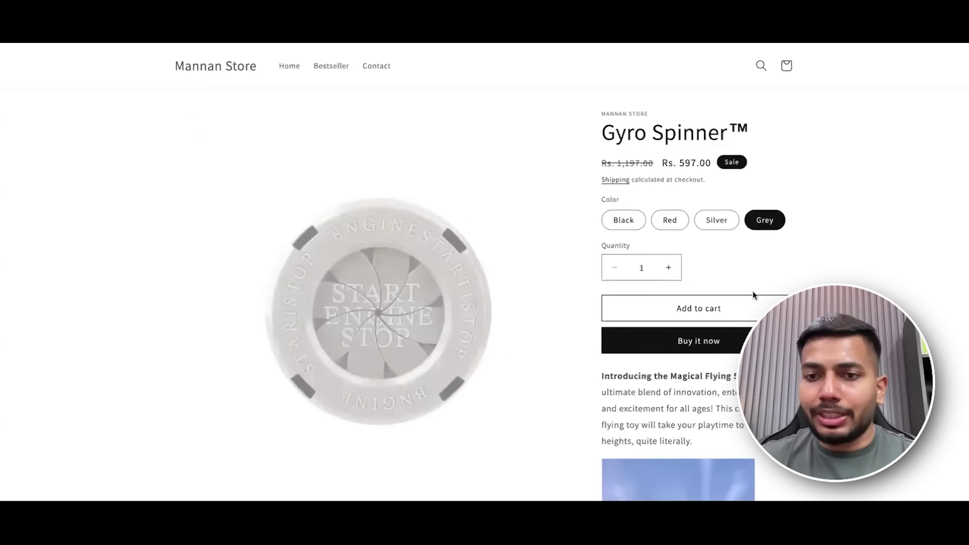
scroll(787, 273, down, 15)
scroll(787, 273, down, 20)
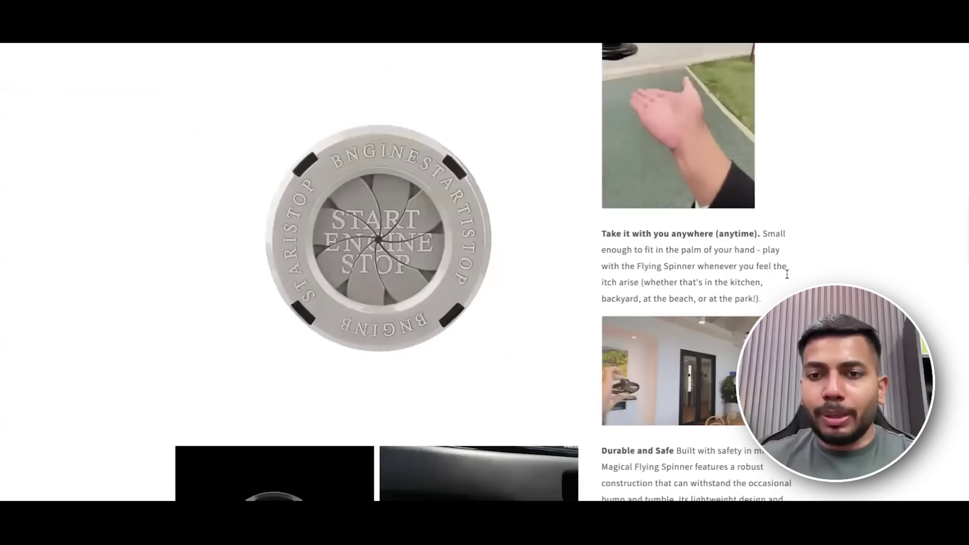
scroll(784, 298, down, 5)
scroll(785, 297, up, 15)
scroll(785, 297, up, 10)
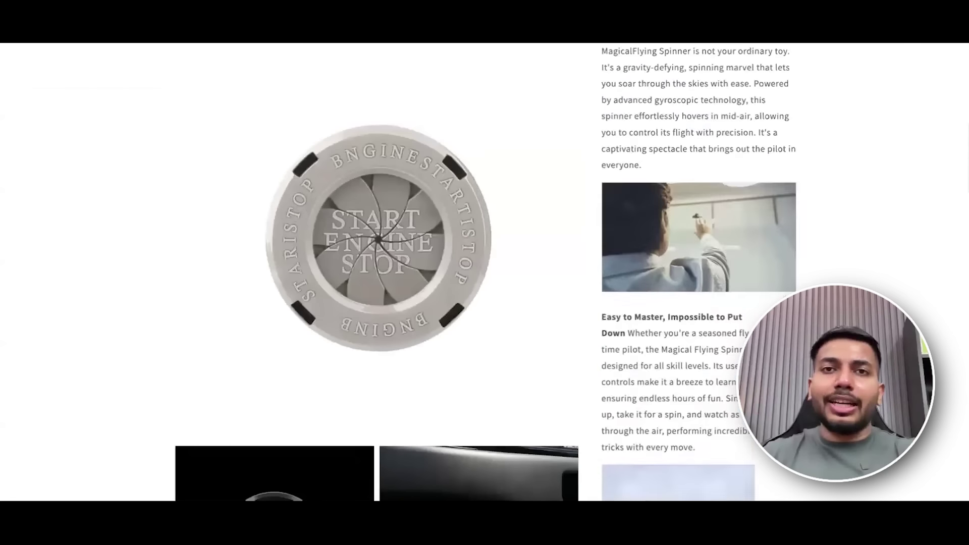
scroll(484, 146, down, 1)
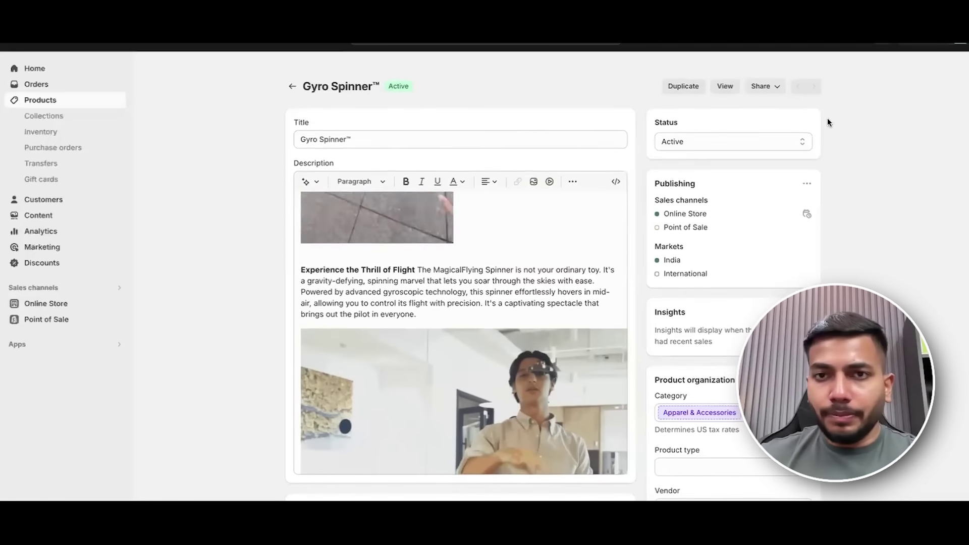
scroll(738, 461, down, 15)
scroll(737, 461, up, 10)
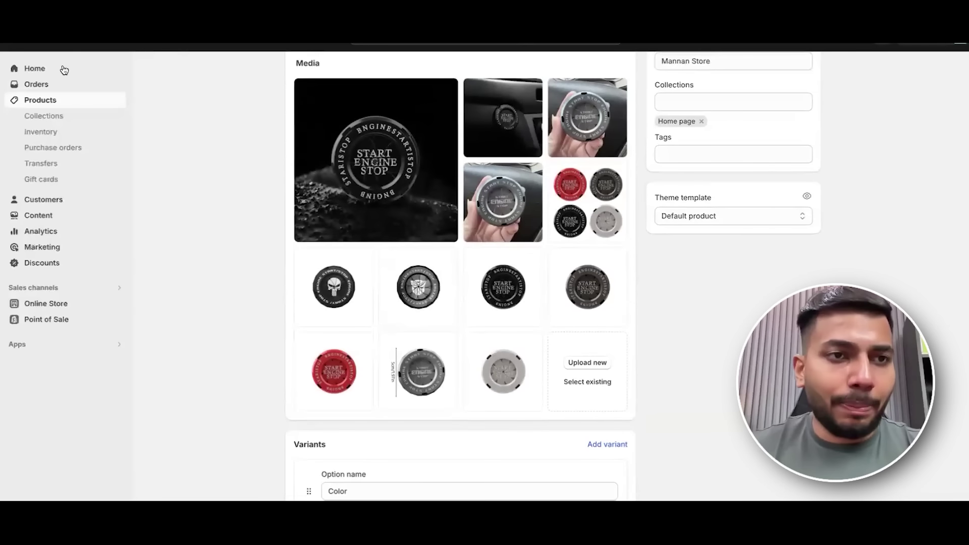
click(60, 68)
Preview Shopify Store Creation (1).pdf and highlight the discounts and customer orders topics.
key(ctrl+Left)
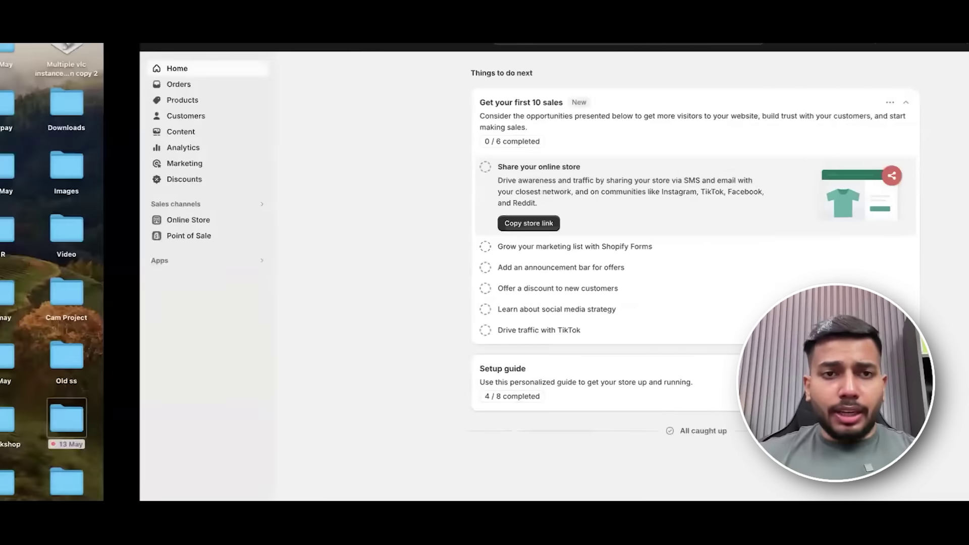
scroll(282, 265, up, 4)
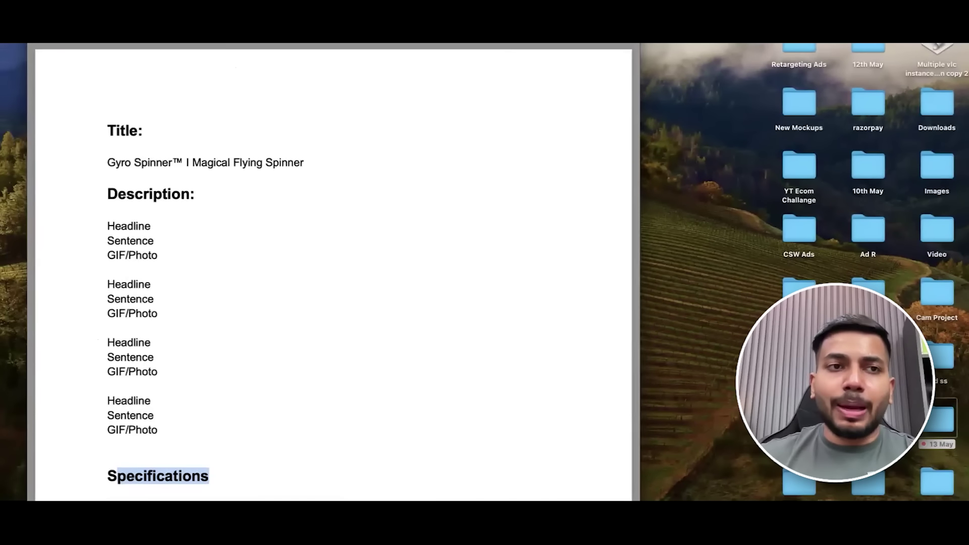
key(space)
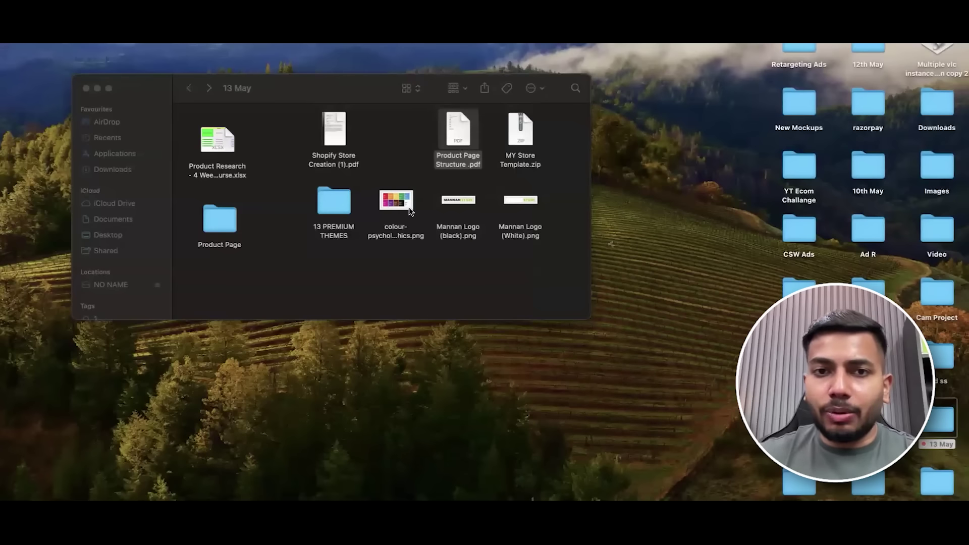
click(341, 124)
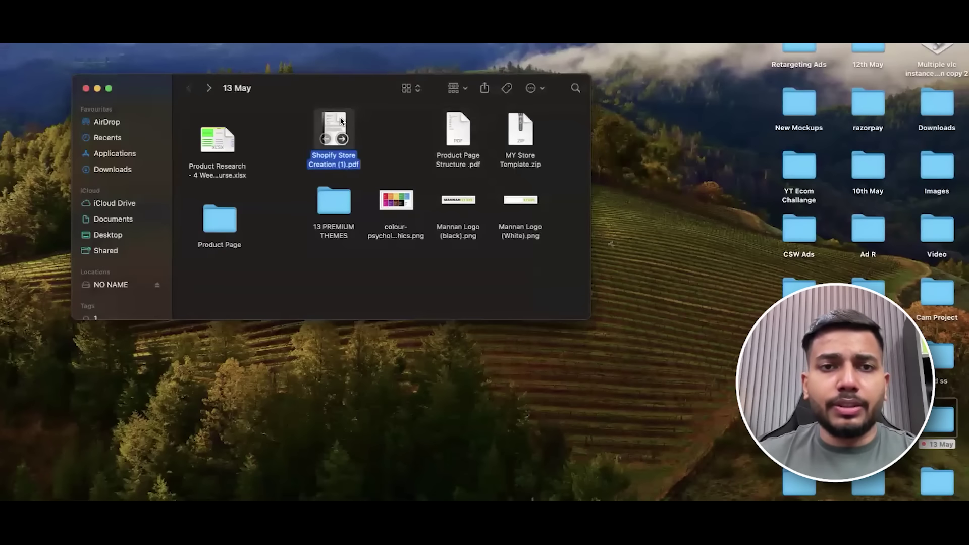
key(space)
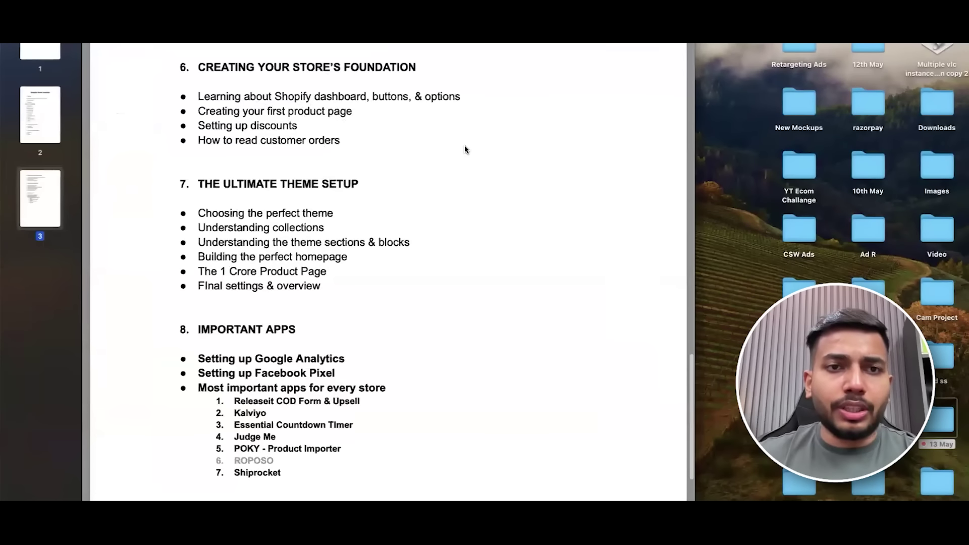
drag(297, 125, 206, 122)
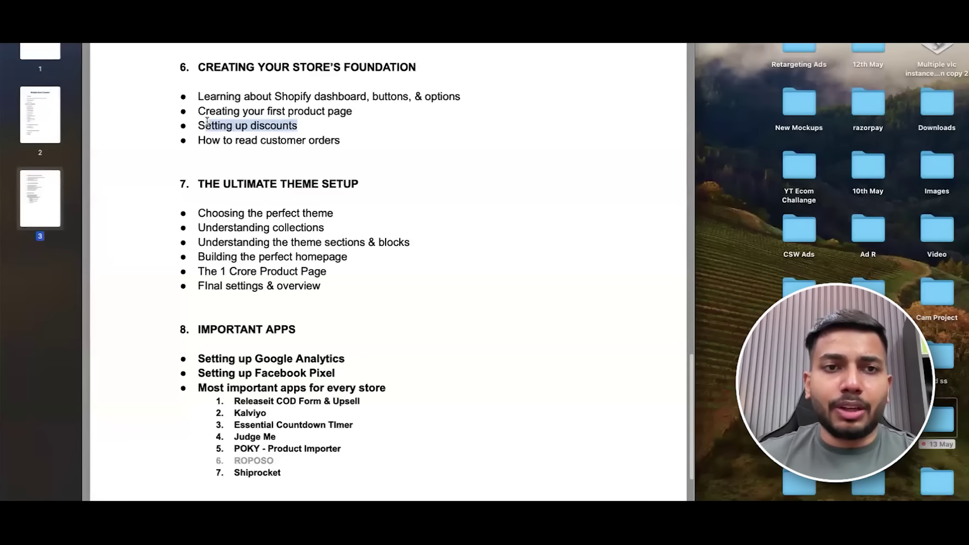
click(340, 133)
drag(347, 135, 197, 138)
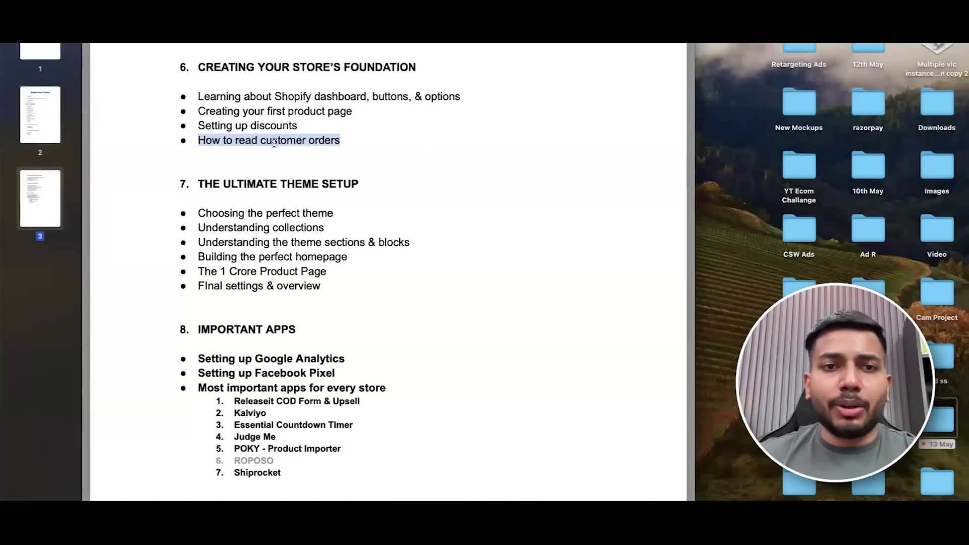
Return to Shopify admin and open the store's empty Orders page.
key(ctrl+Right)
click(31, 85)
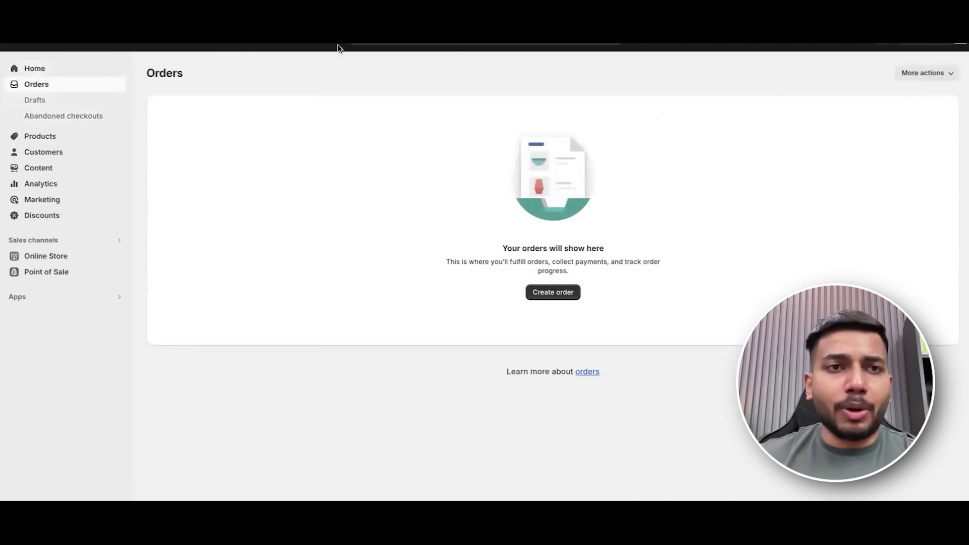
key(ctrl+Left)
key(ctrl+Left)
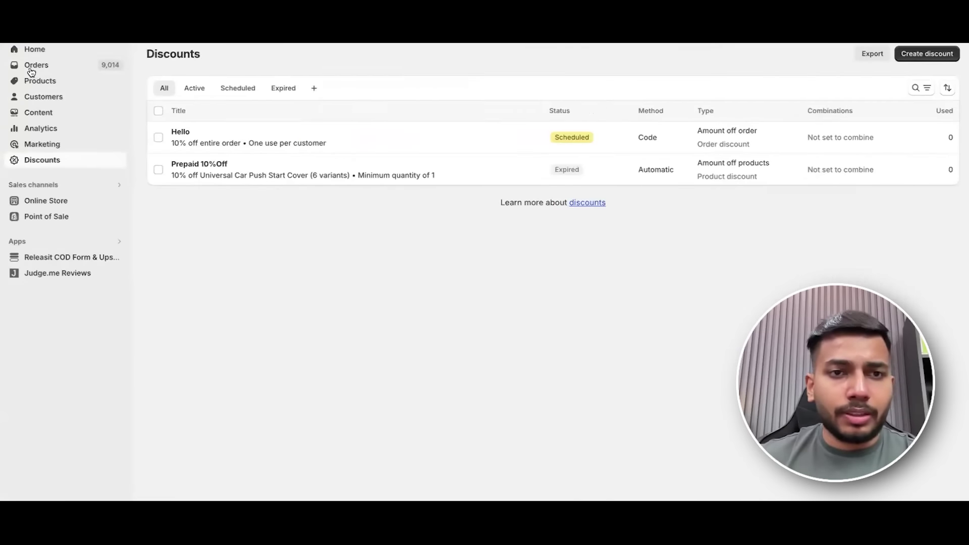
click(31, 70)
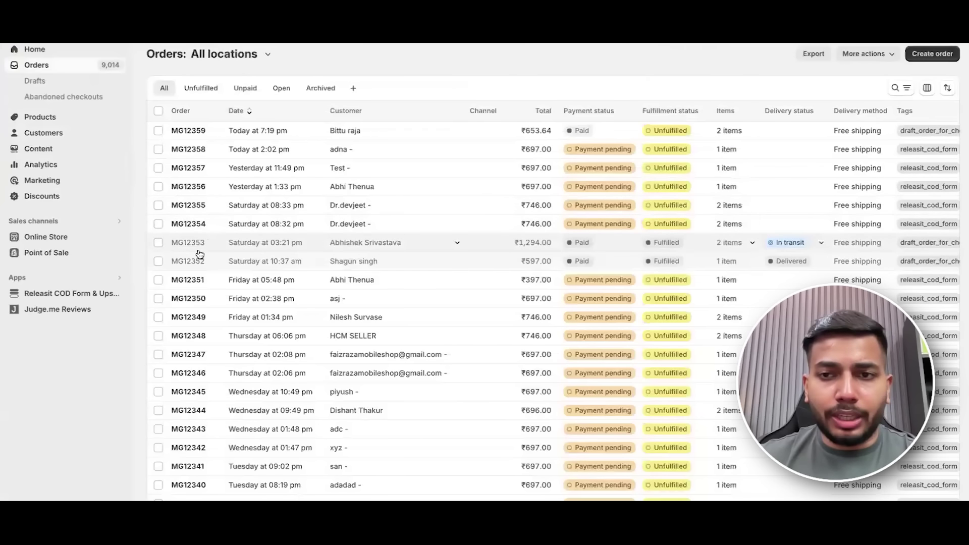
click(183, 131)
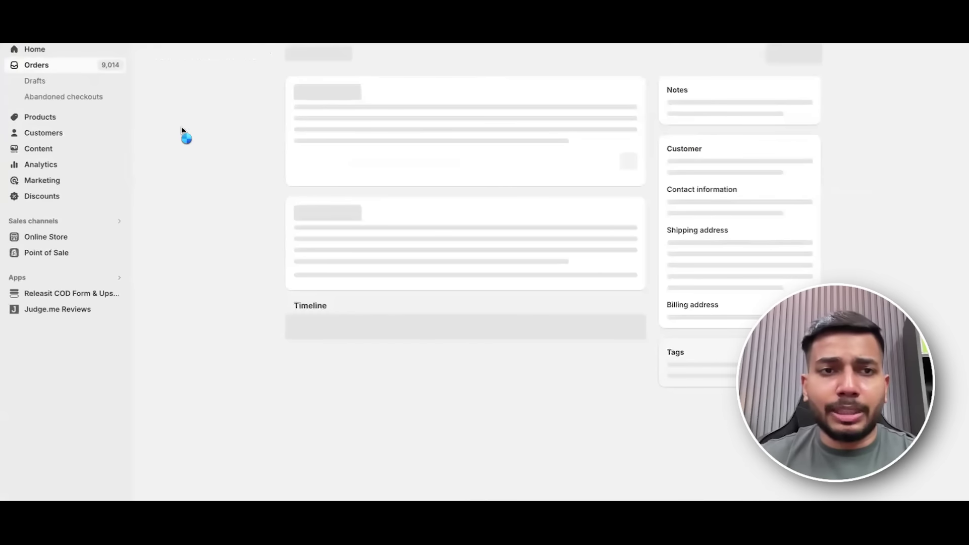
scroll(757, 199, down, 1)
scroll(757, 199, up, 1)
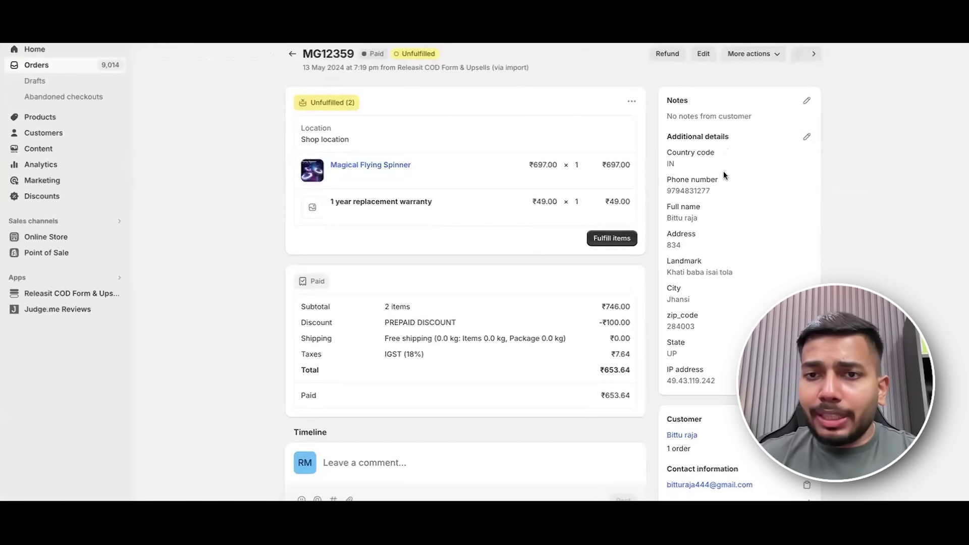
scroll(737, 208, down, 1)
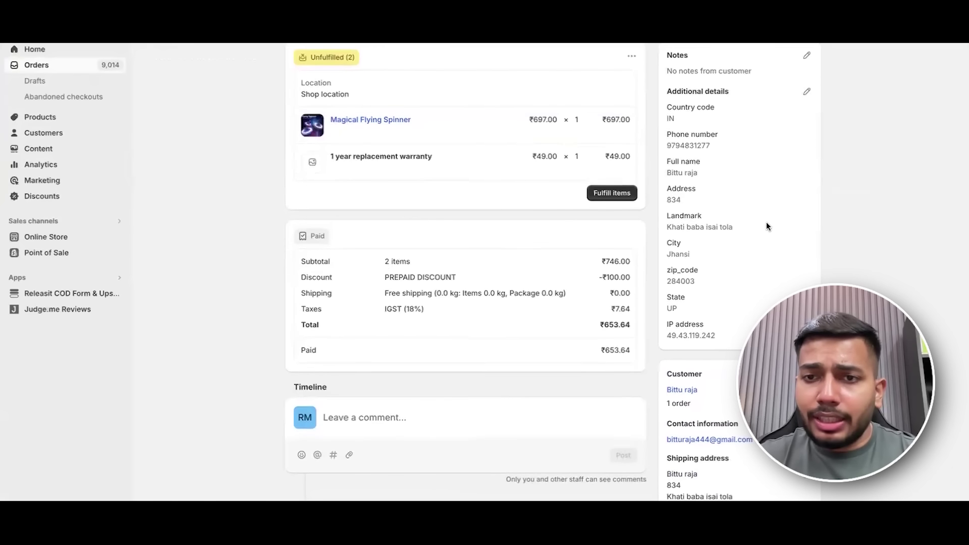
scroll(776, 228, down, 2)
scroll(780, 231, down, 1)
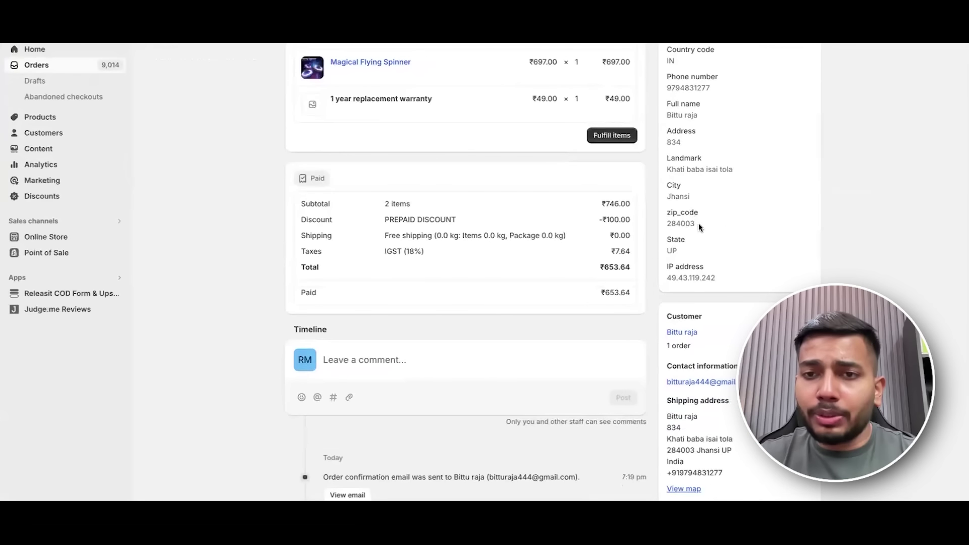
scroll(732, 268, down, 1)
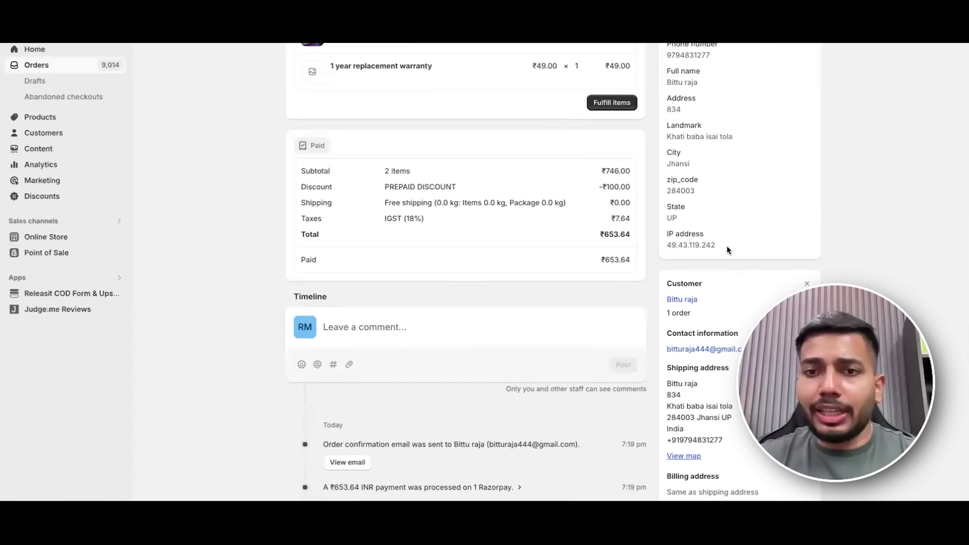
drag(665, 232, 729, 245)
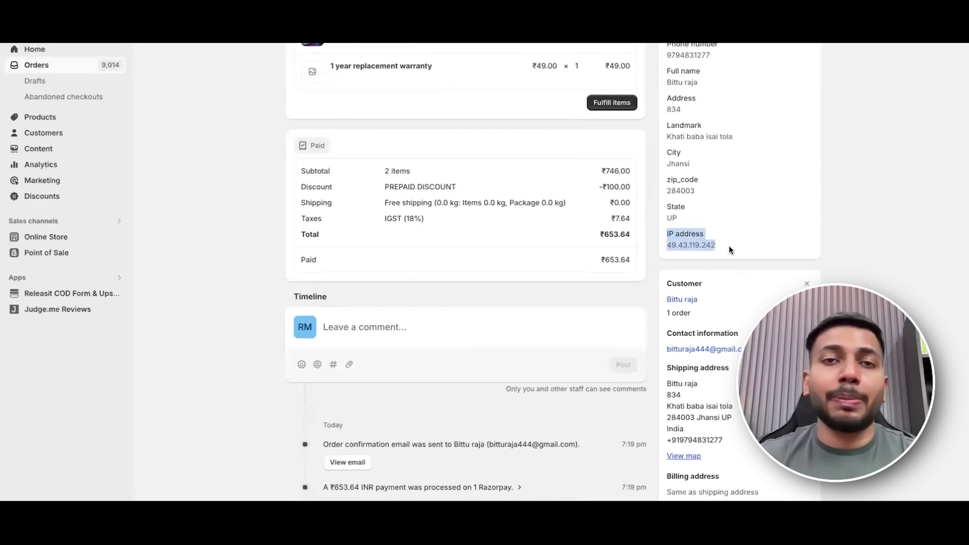
scroll(855, 222, down, 3)
scroll(753, 286, down, 3)
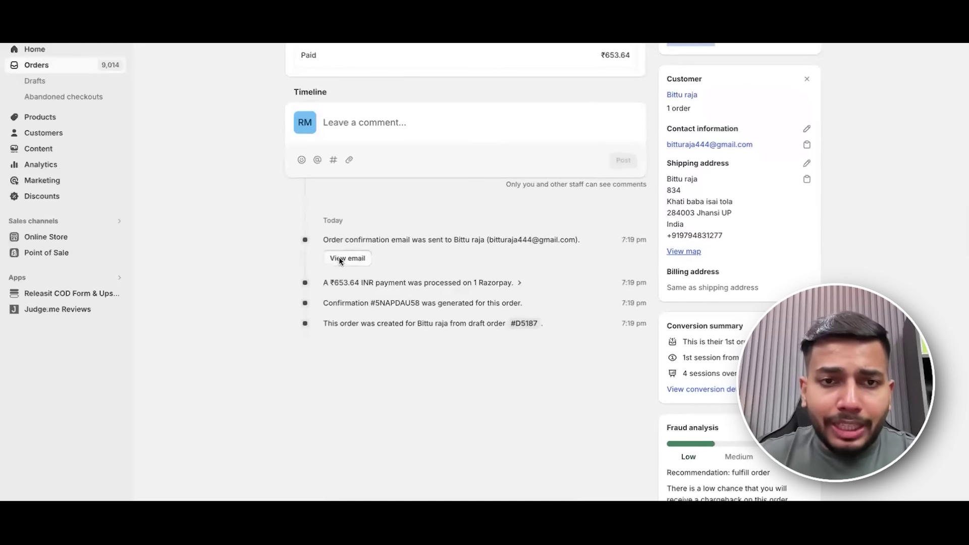
click(339, 260)
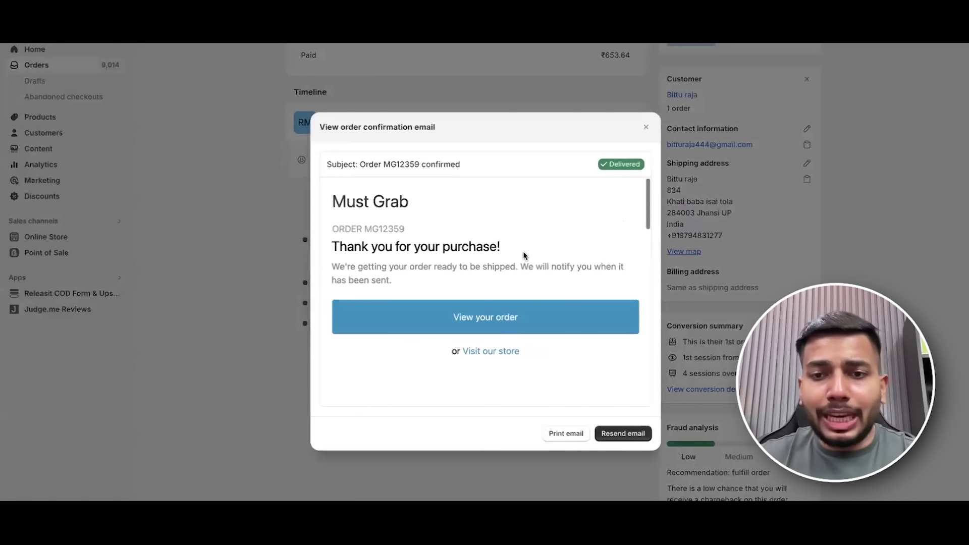
scroll(524, 256, down, 10)
click(622, 434)
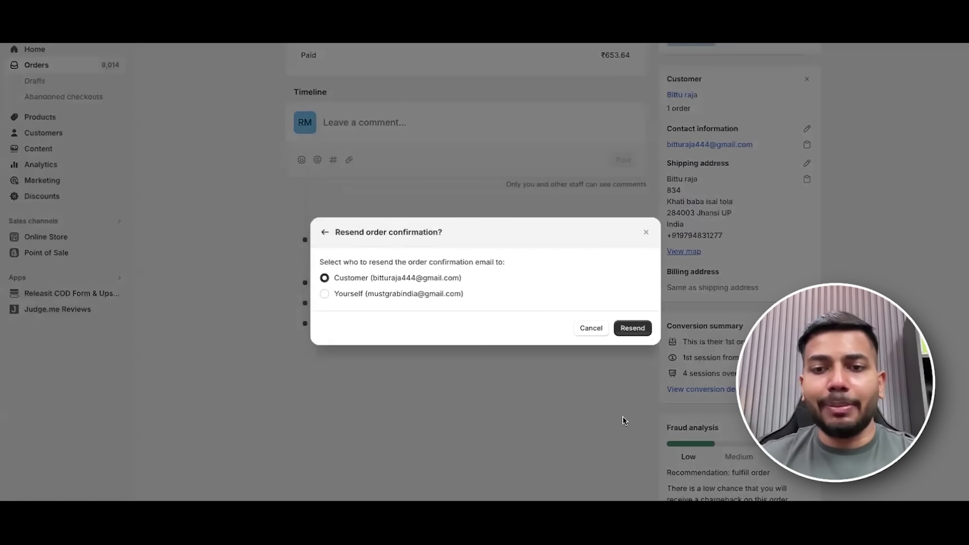
click(459, 295)
click(426, 277)
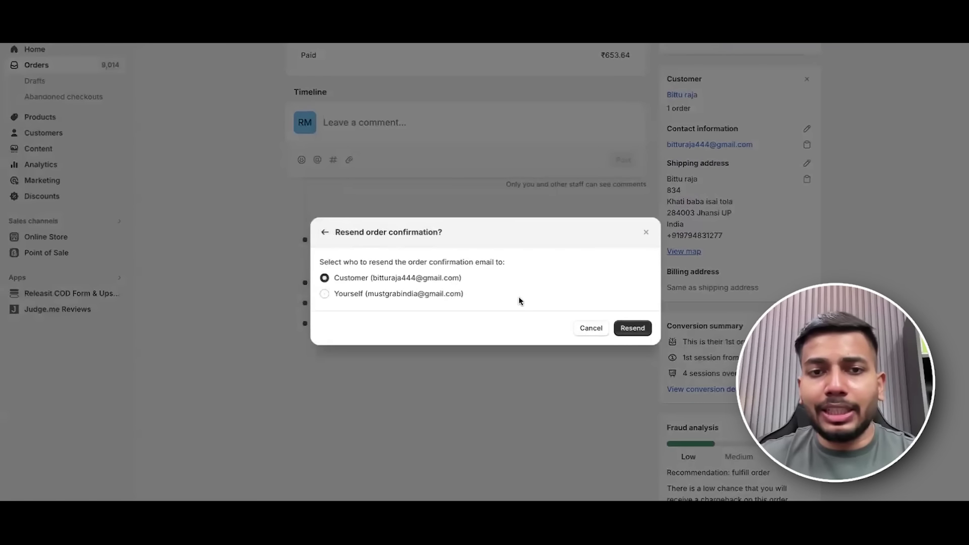
click(631, 329)
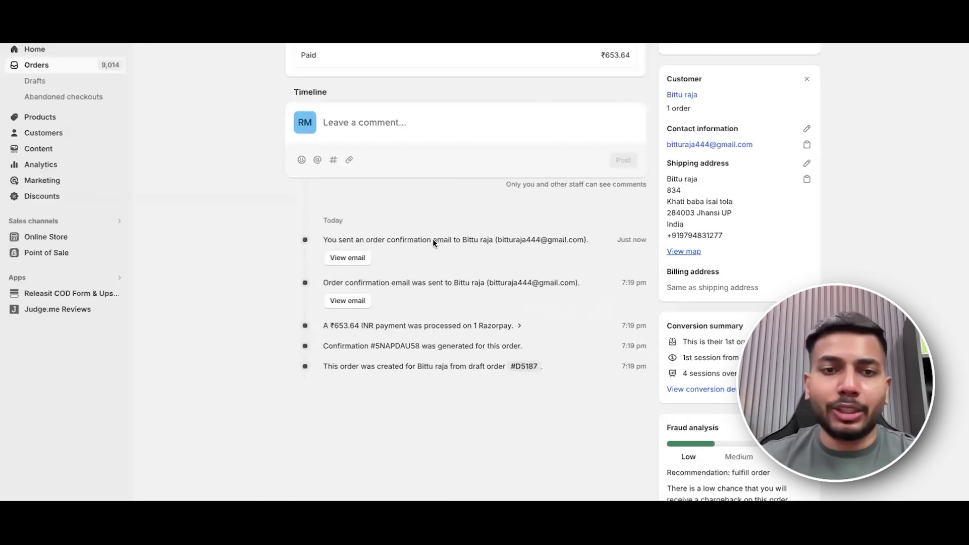
scroll(696, 374, down, 1)
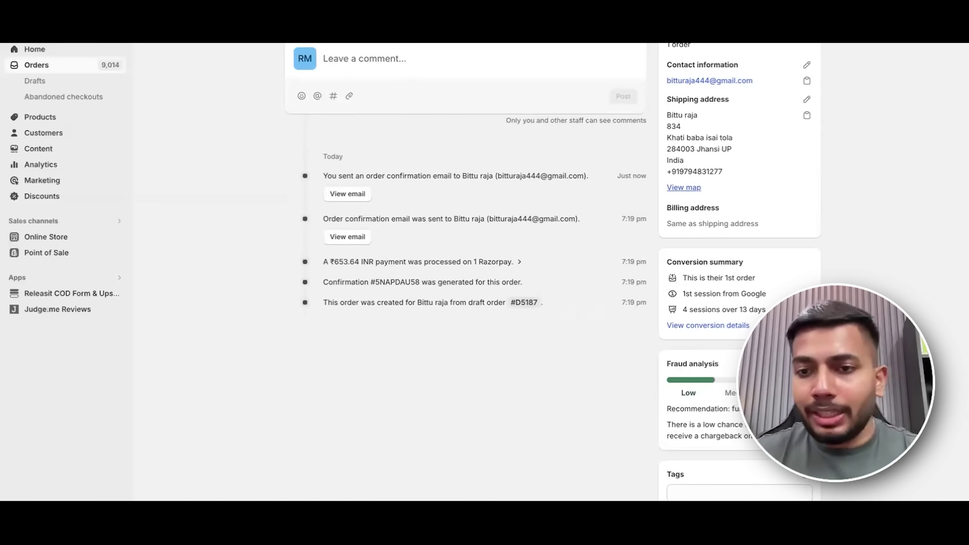
scroll(553, 272, up, 1)
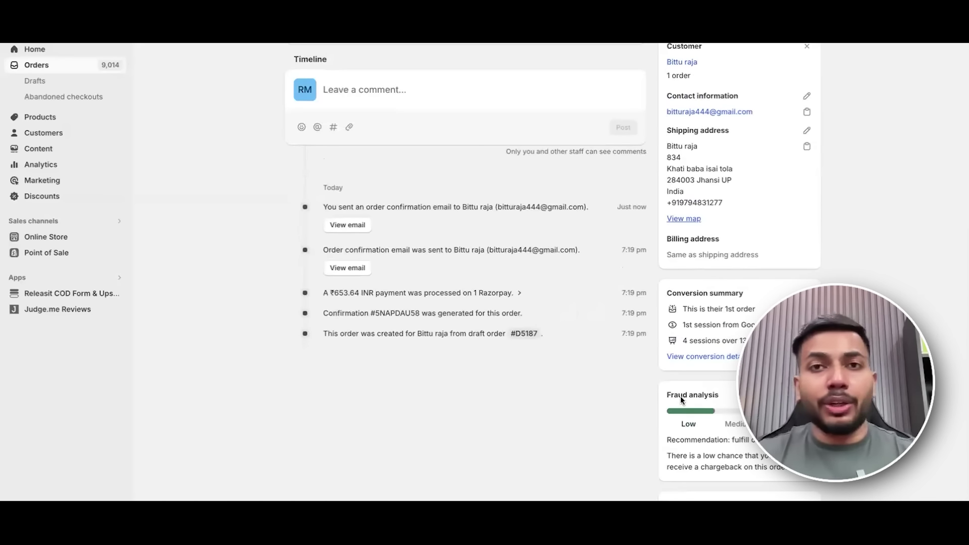
scroll(695, 393, up, 5)
scroll(553, 272, up, 2)
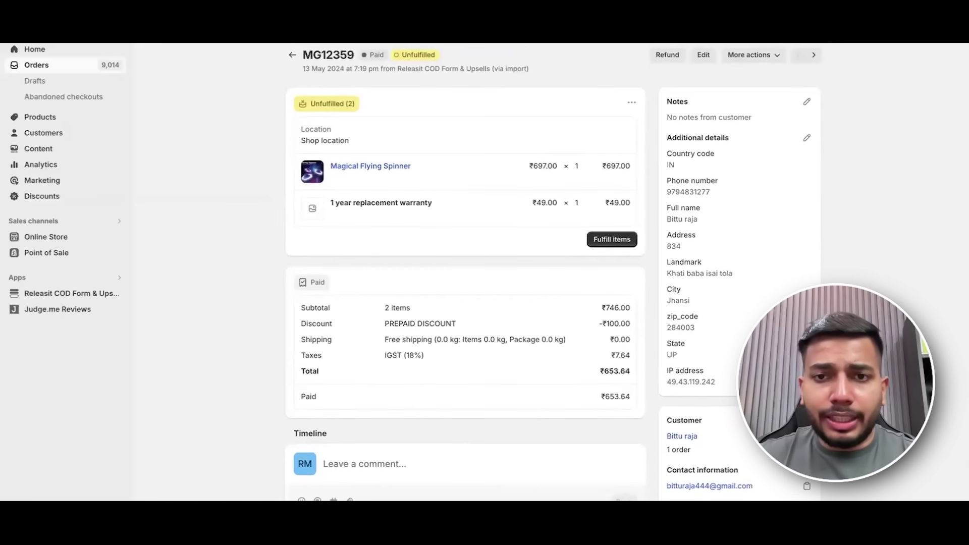
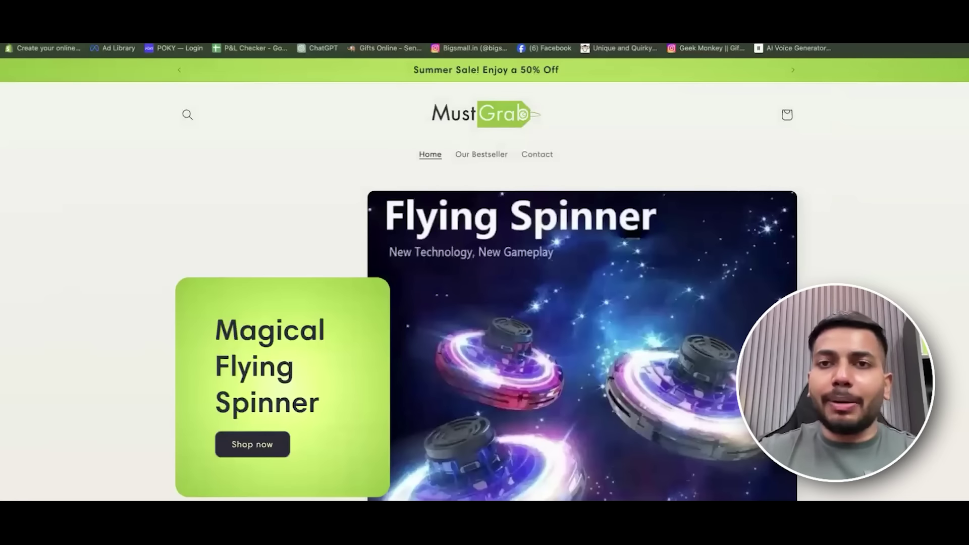
Select MY Store Template.zip in Finder and move the Finder window slightly lower.
scroll(881, 201, down, 15)
scroll(882, 201, up, 10)
scroll(487, 167, down, 10)
scroll(705, 290, up, 10)
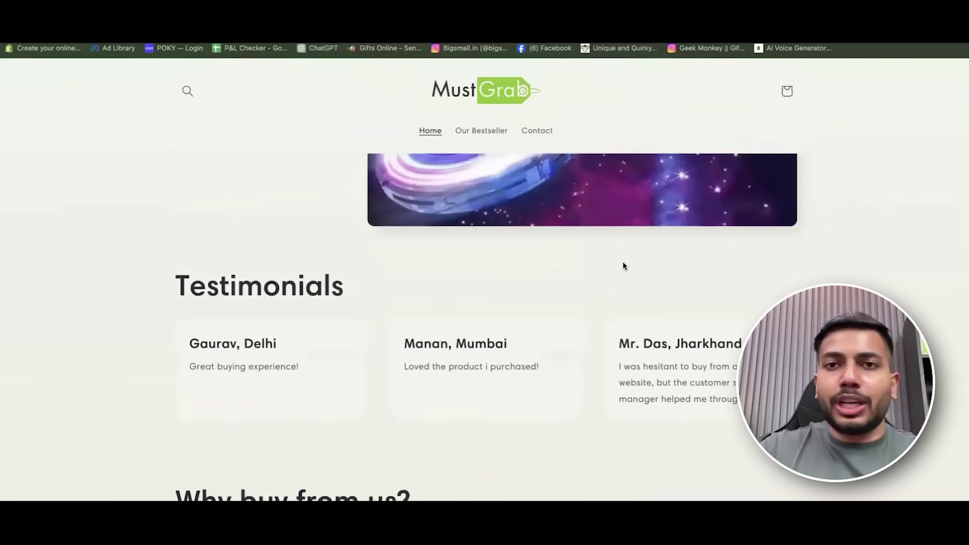
scroll(624, 266, up, 8)
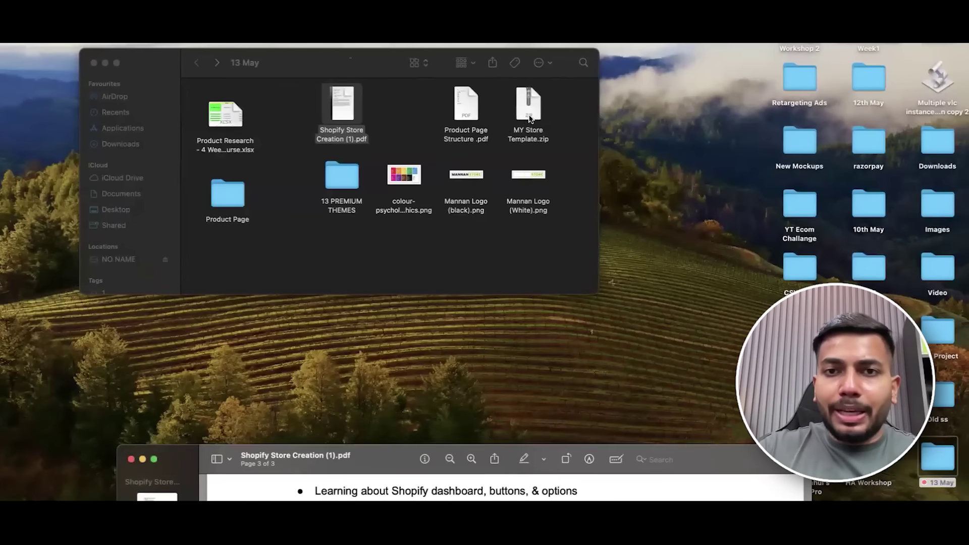
click(528, 109)
drag(373, 69, 371, 84)
Look inside the 13 PREMIUM THEMES folder, then go back to the 13 May folder.
double_click(345, 191)
click(196, 81)
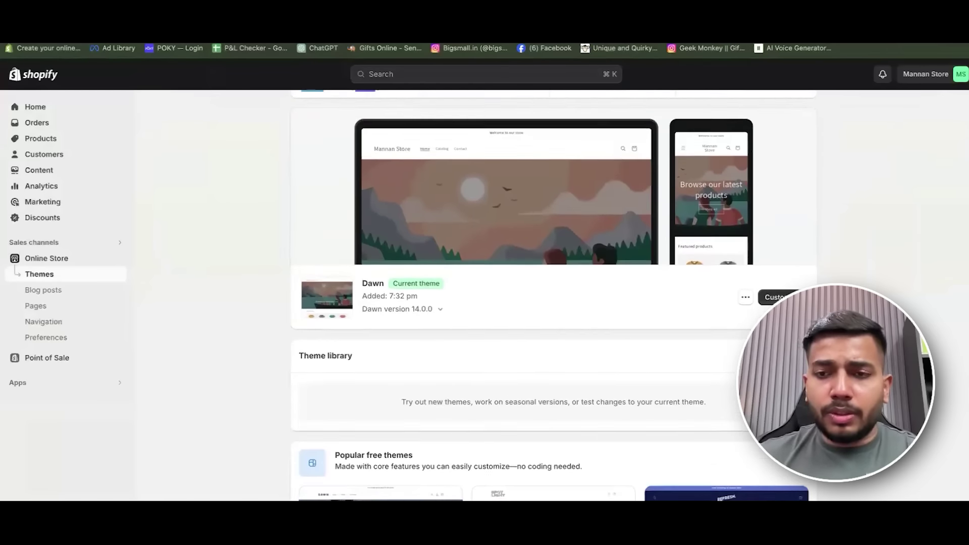
scroll(678, 302, down, 4)
scroll(419, 355, down, 1)
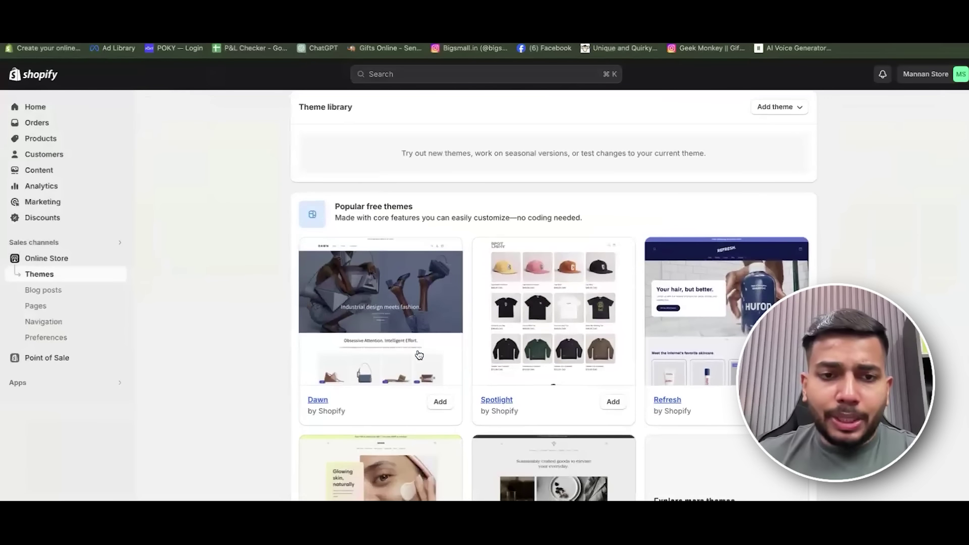
Publish Sense from the Theme library and confirm it as the live theme, replacing Dawn.
scroll(582, 299, down, 1)
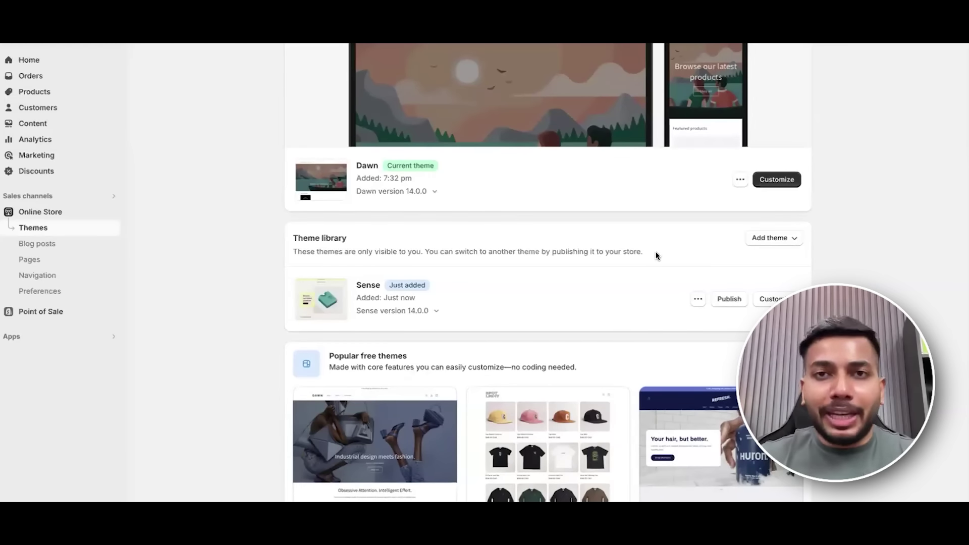
scroll(655, 251, down, 2)
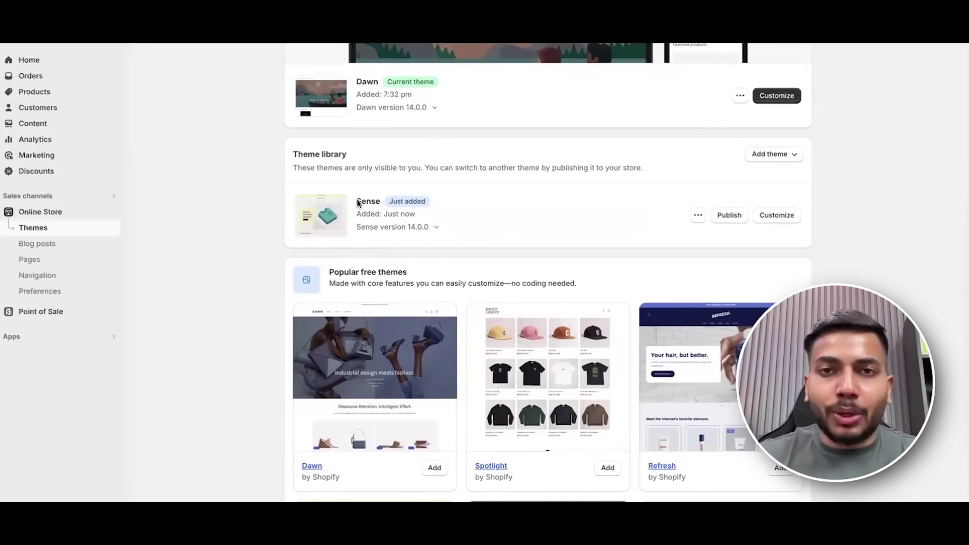
scroll(762, 230, up, 1)
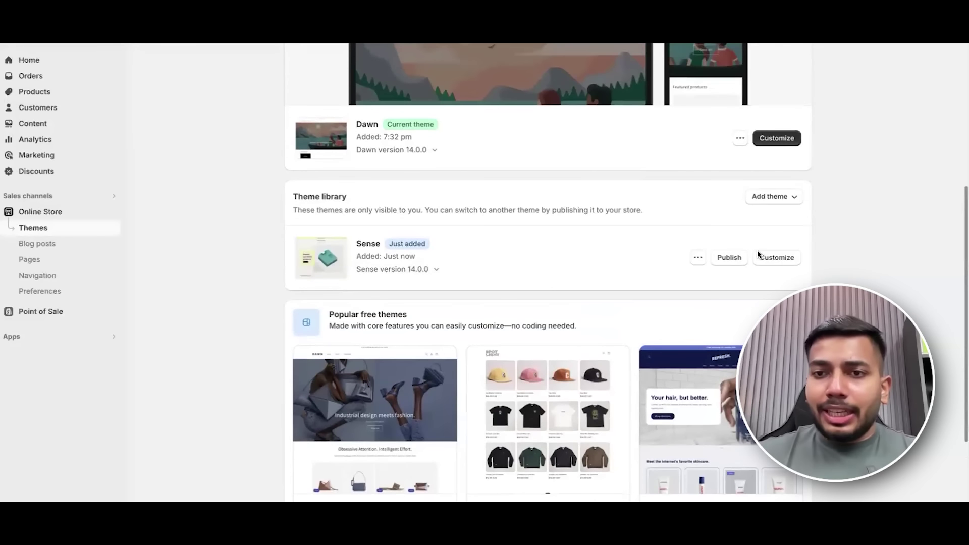
click(730, 259)
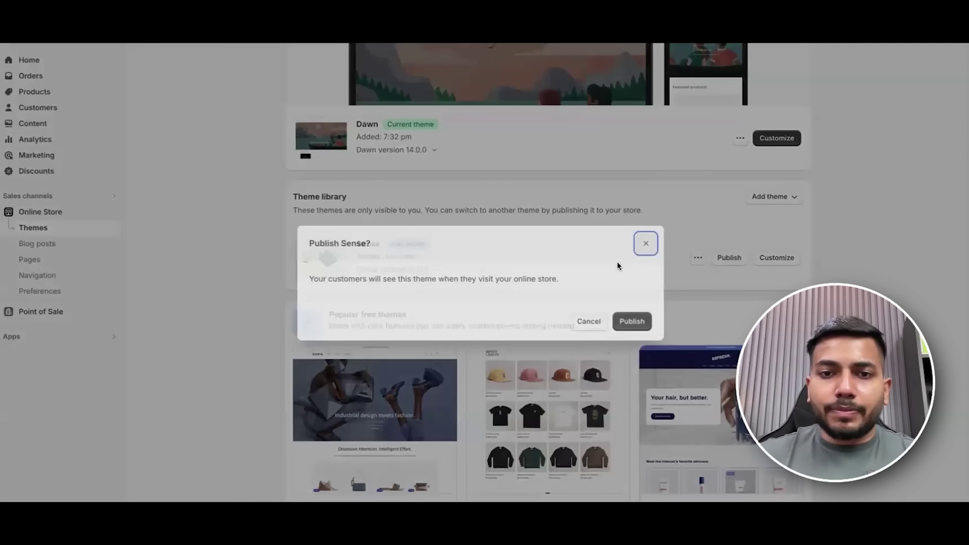
click(625, 364)
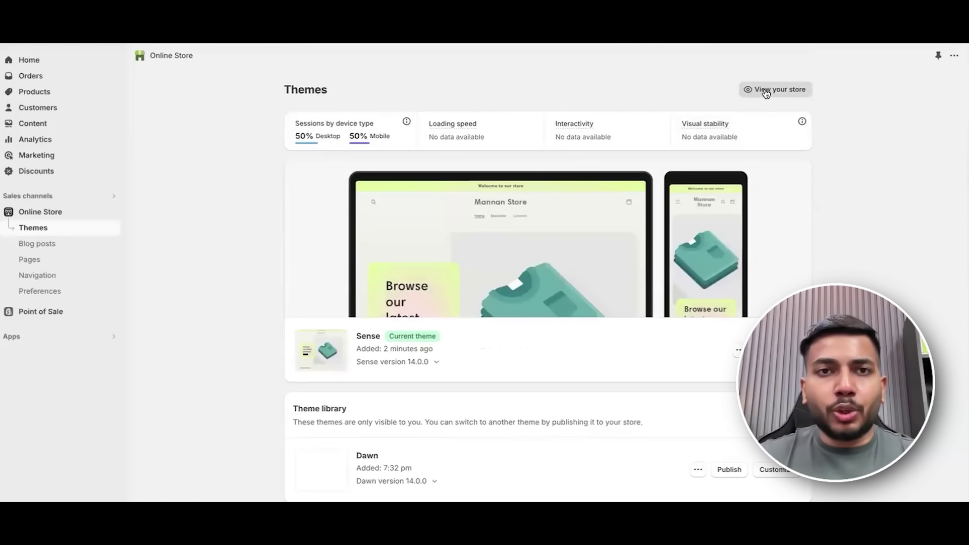
click(763, 92)
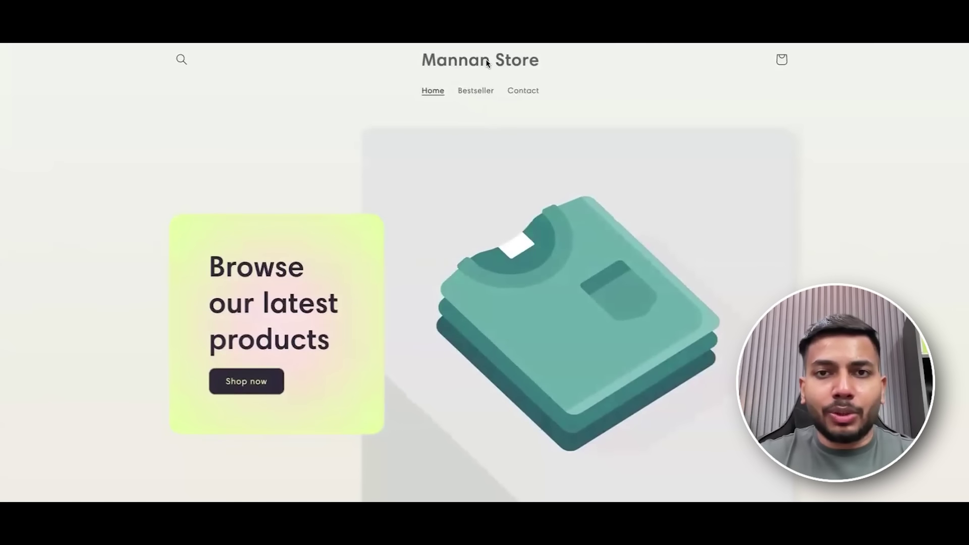
scroll(567, 147, down, 10)
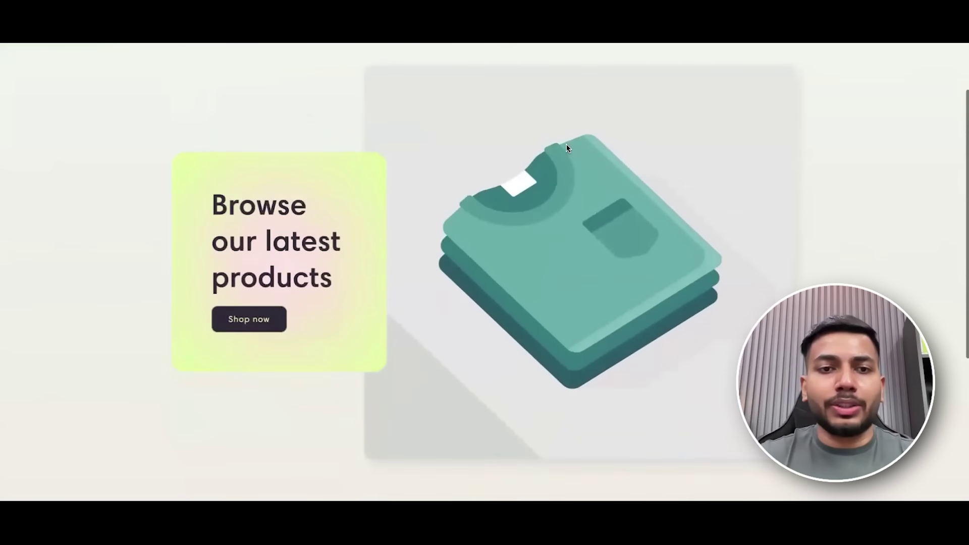
scroll(193, 238, up, 4)
scroll(154, 268, down, 4)
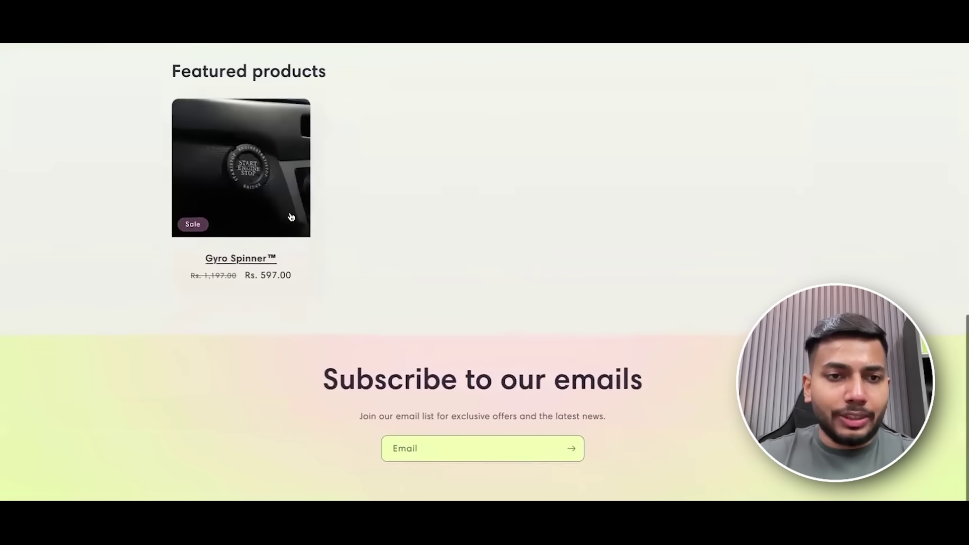
scroll(320, 205, up, 1)
scroll(383, 245, down, 1)
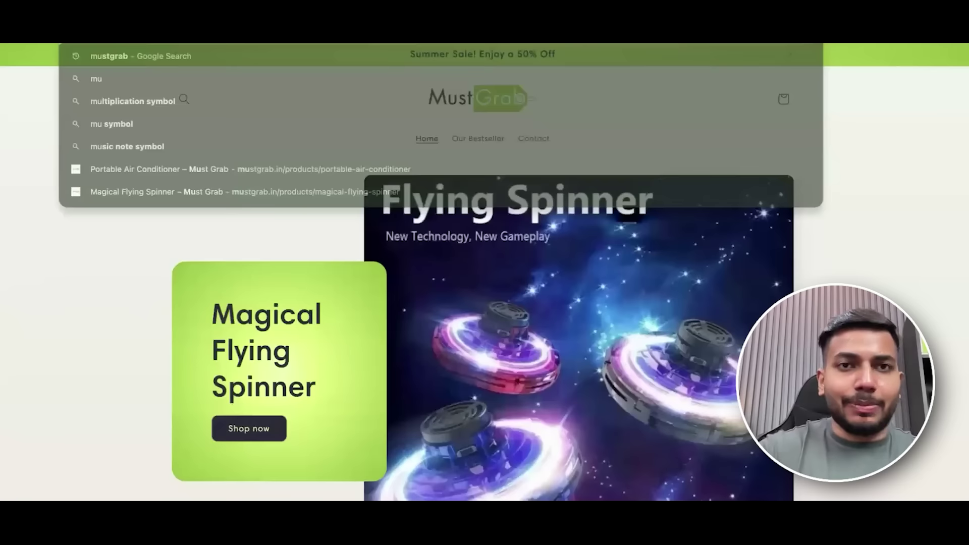
scroll(699, 186, down, 15)
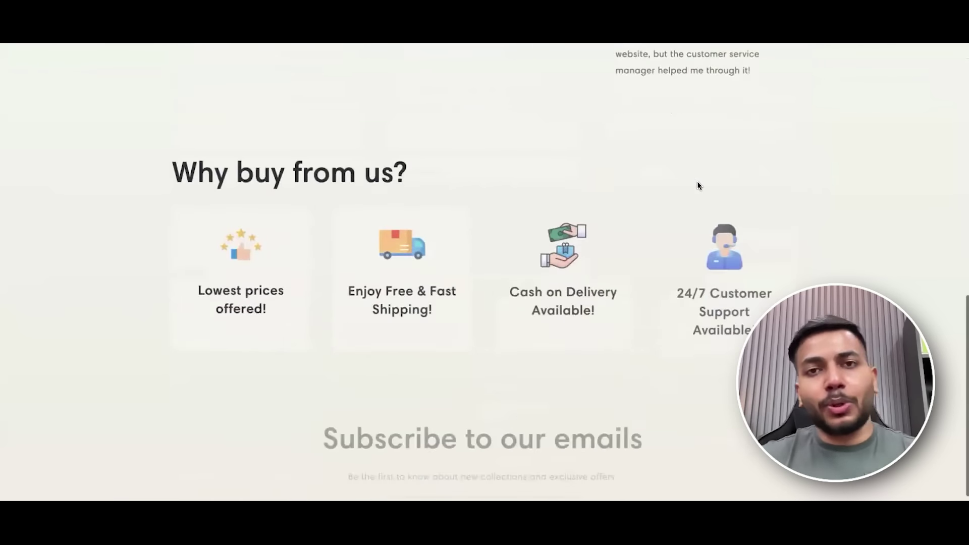
scroll(698, 187, up, 15)
scroll(316, 93, down, 8)
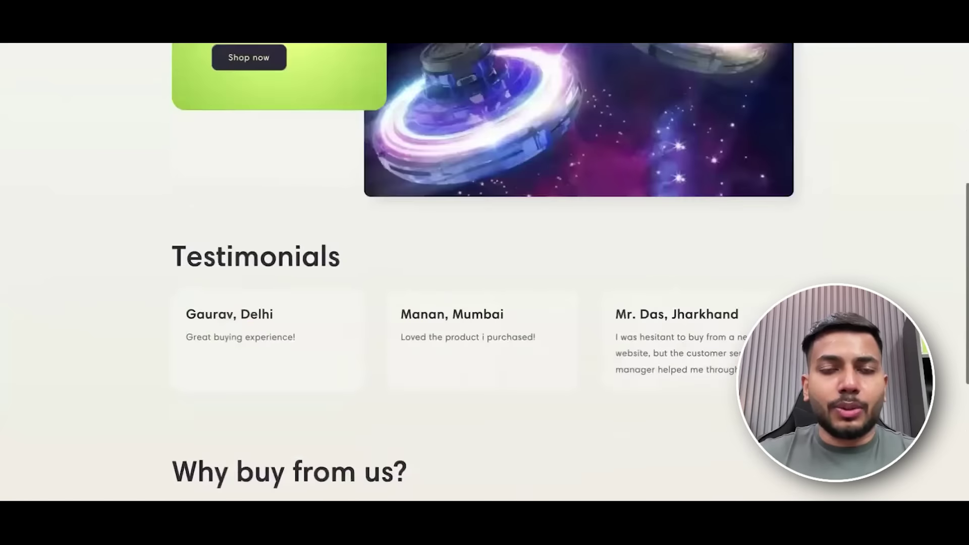
scroll(422, 281, down, 5)
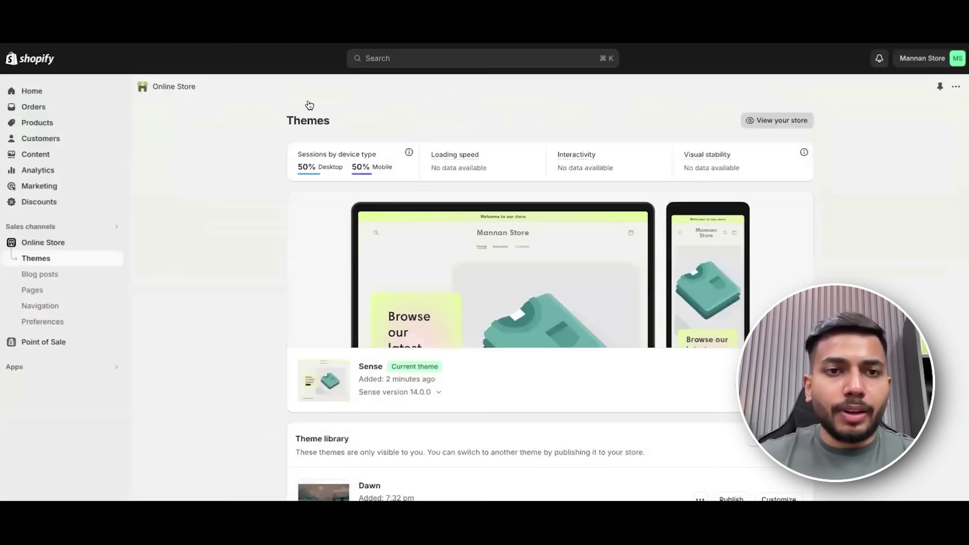
scroll(310, 105, down, 1)
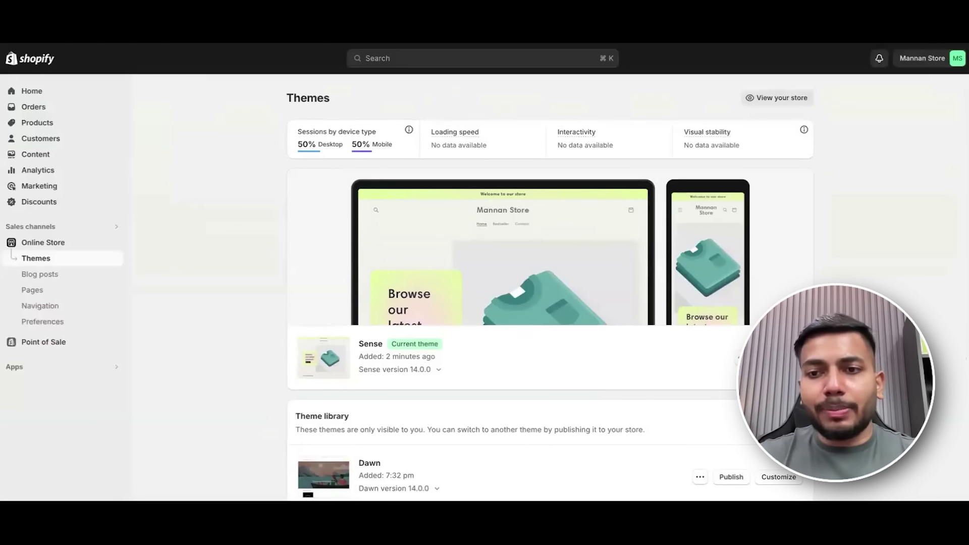
Open Sense in the theme editor full screen, preview at mobile width, and toggle the inspector.
click(534, 333)
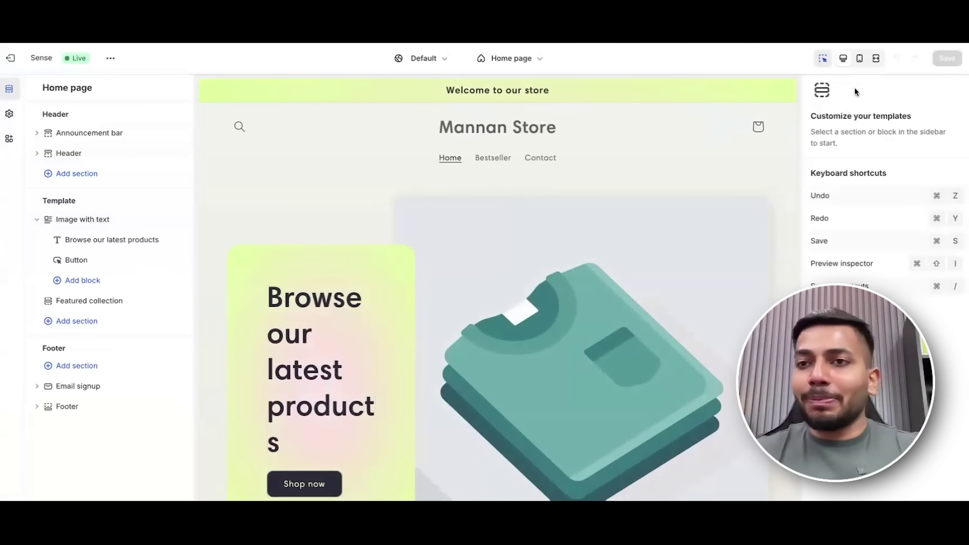
click(877, 59)
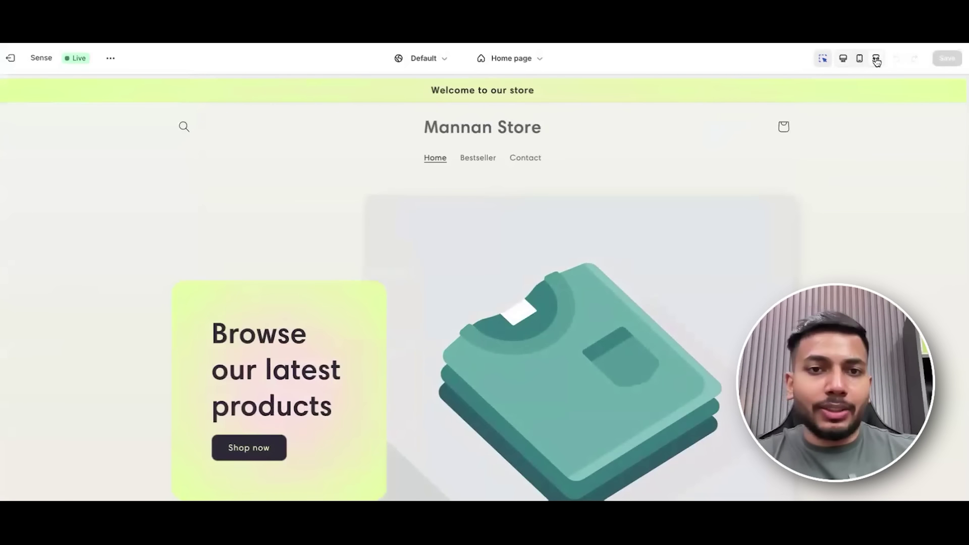
click(860, 60)
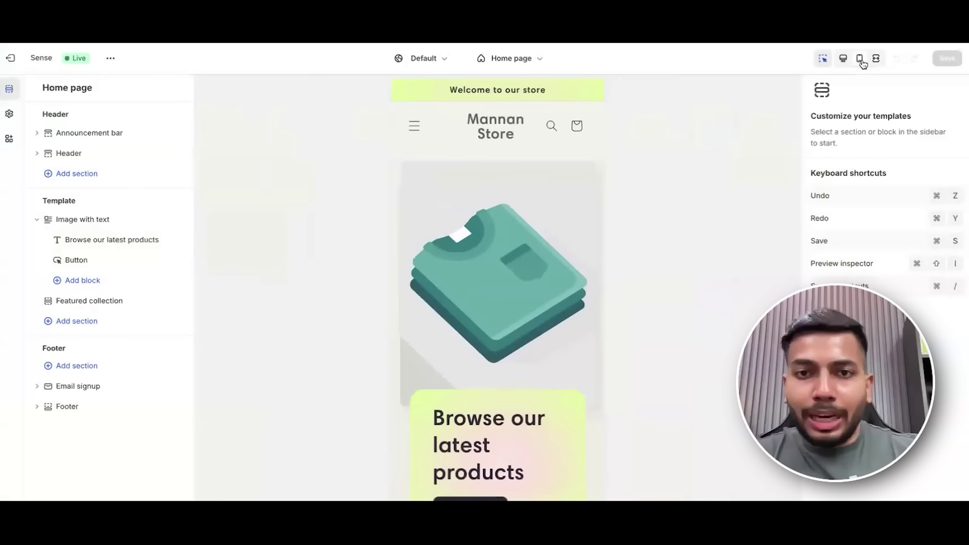
click(843, 62)
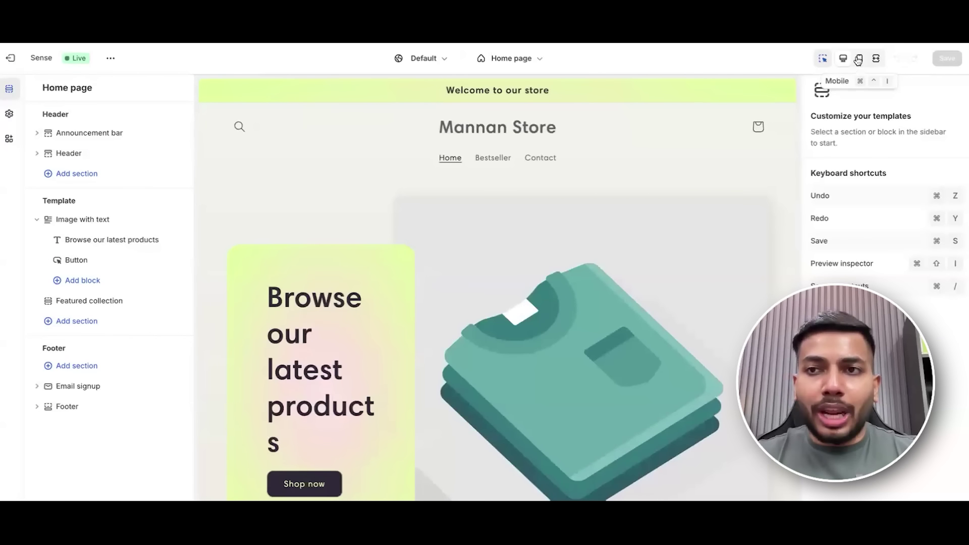
click(859, 60)
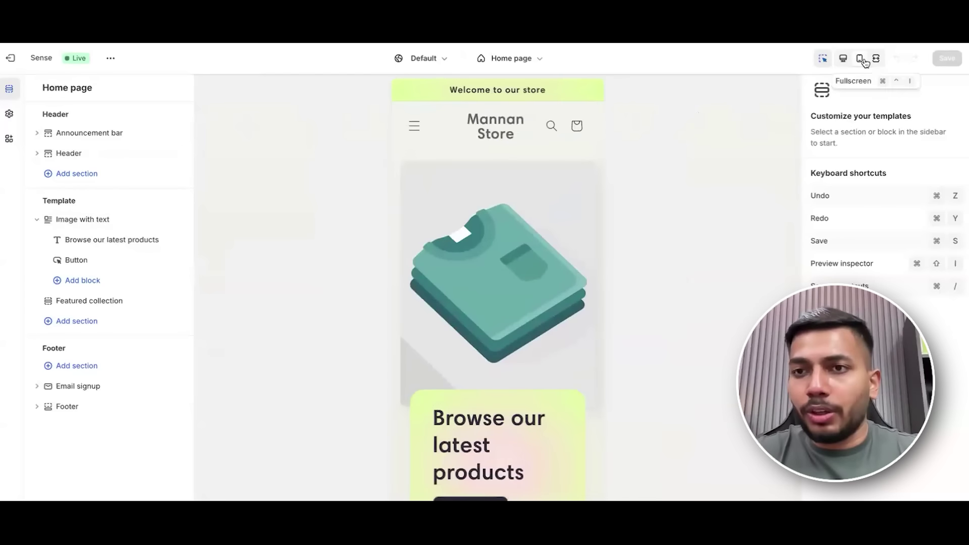
click(822, 59)
click(824, 60)
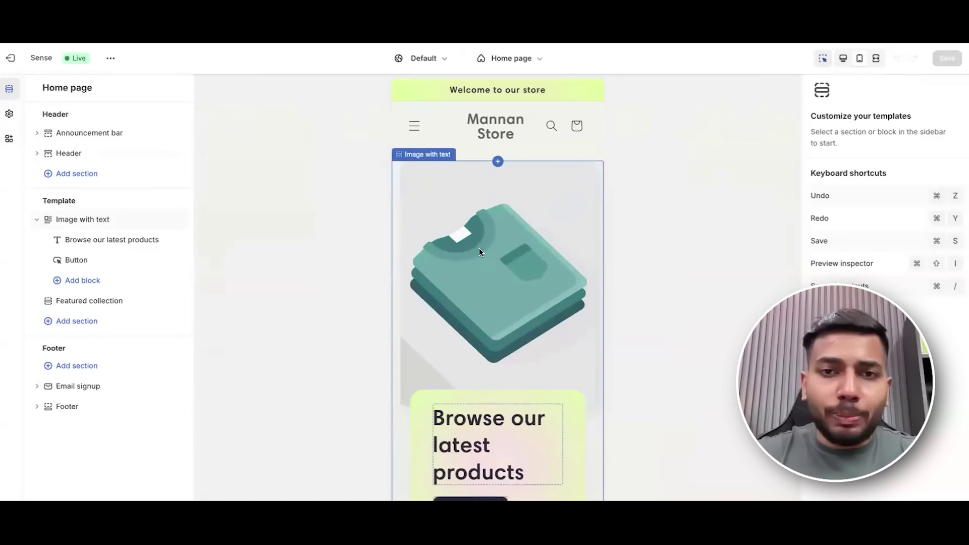
Toggle the preview inspector and select the Announcement bar section.
click(821, 60)
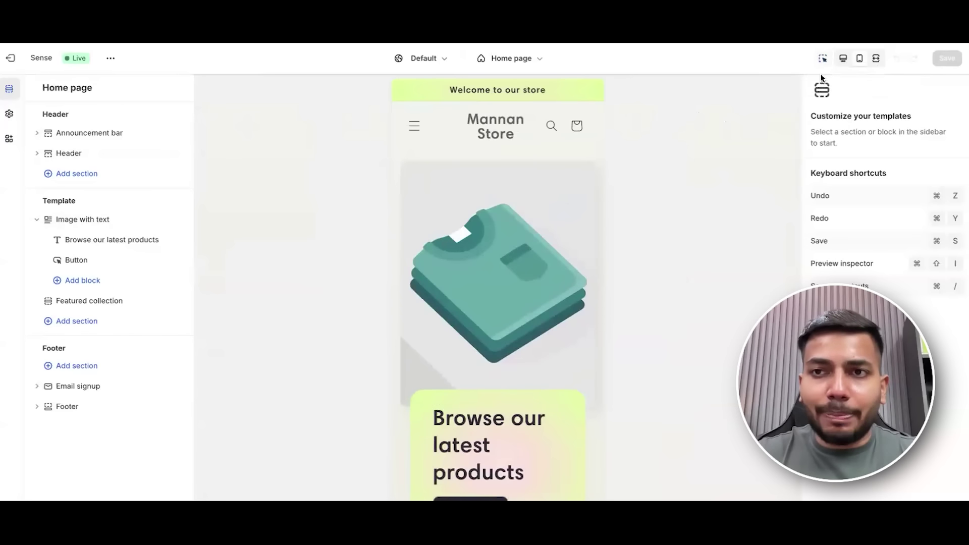
click(822, 60)
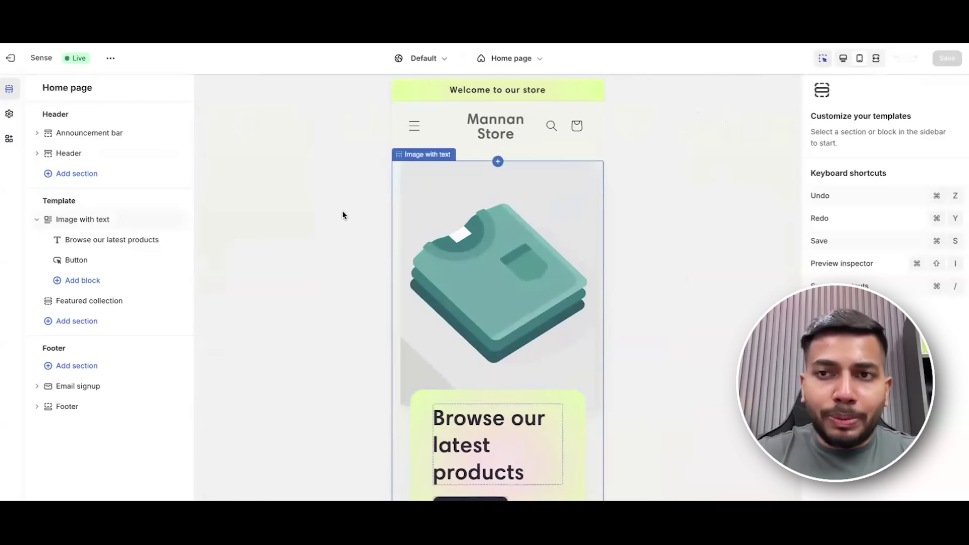
click(116, 134)
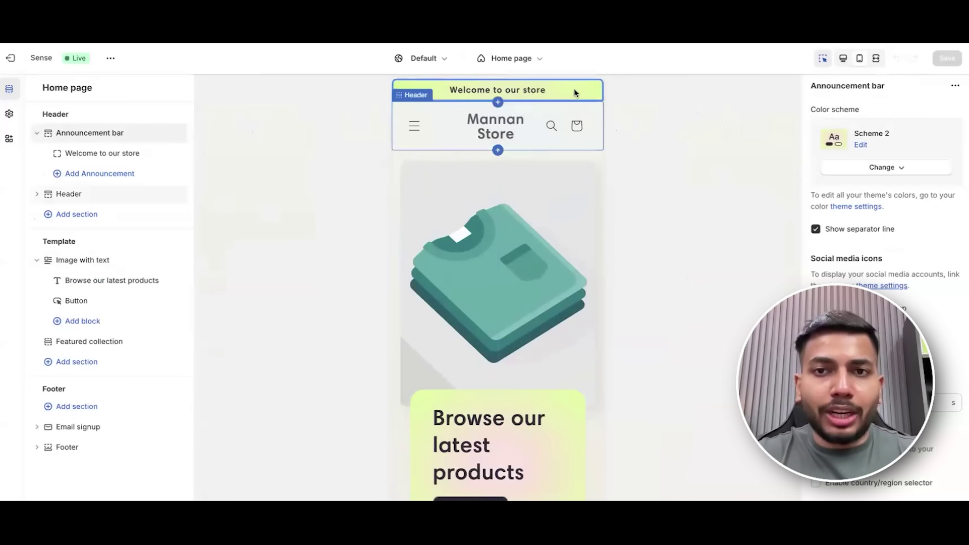
click(823, 58)
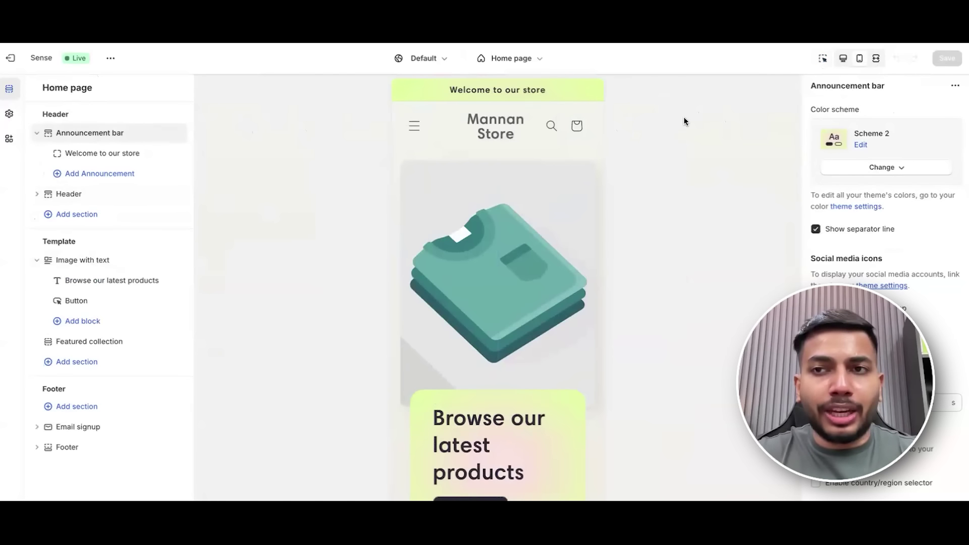
click(823, 58)
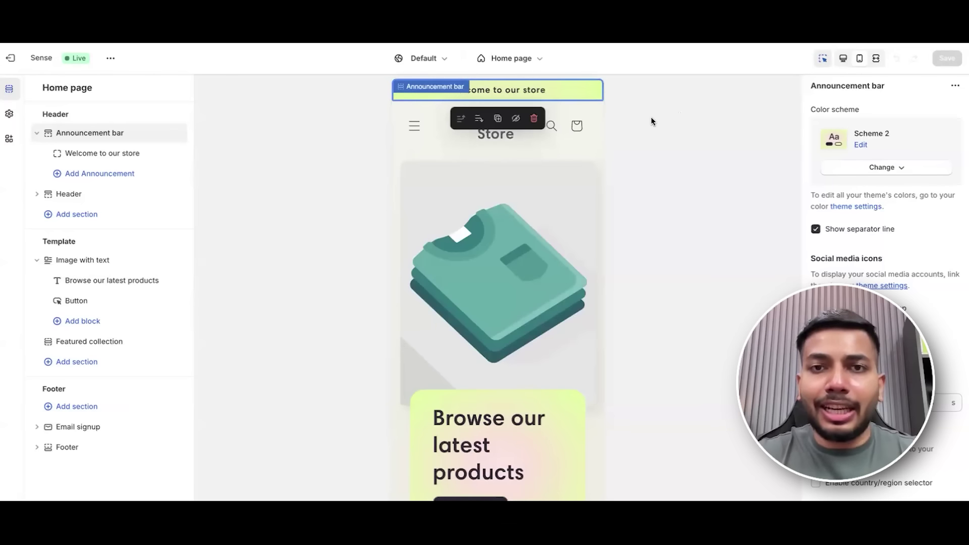
Open the 'Welcome to our store' announcement block's Text and Link settings.
mouse_move(84, 131)
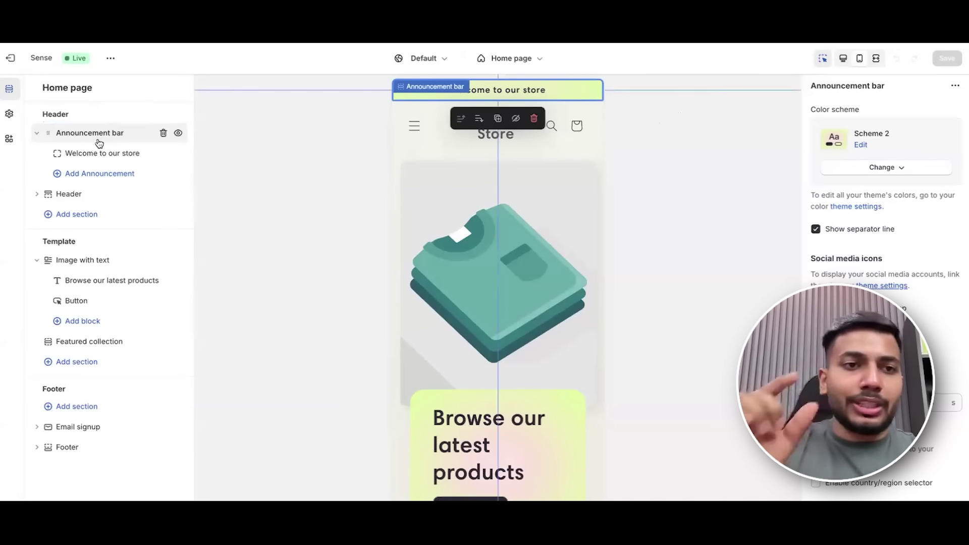
click(36, 134)
click(37, 134)
click(37, 134)
click(38, 136)
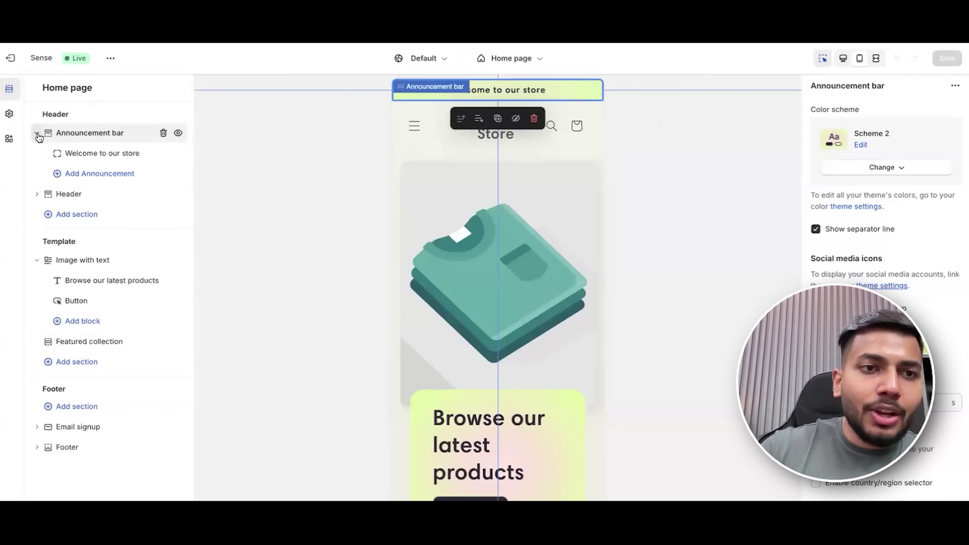
click(94, 155)
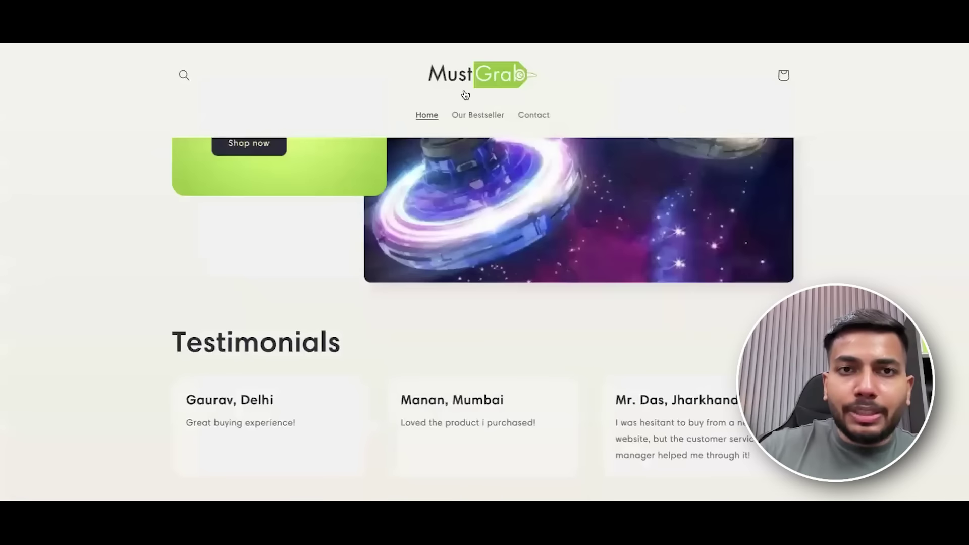
Replace the announcement text with 'Summer Sale! Enjoy a 50% Off' copied from MustGrab, and save.
scroll(569, 123, up, 10)
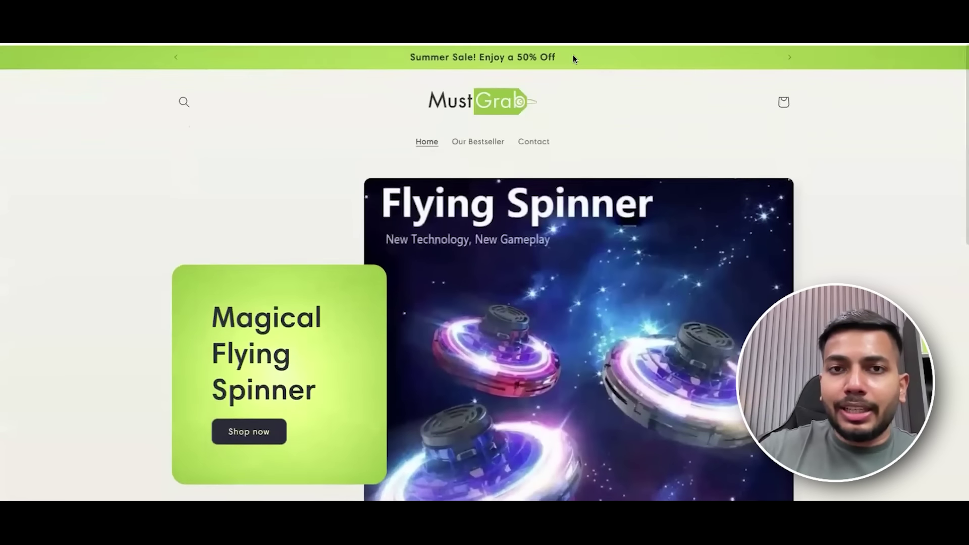
triple_click(425, 49)
key(ctrl+c)
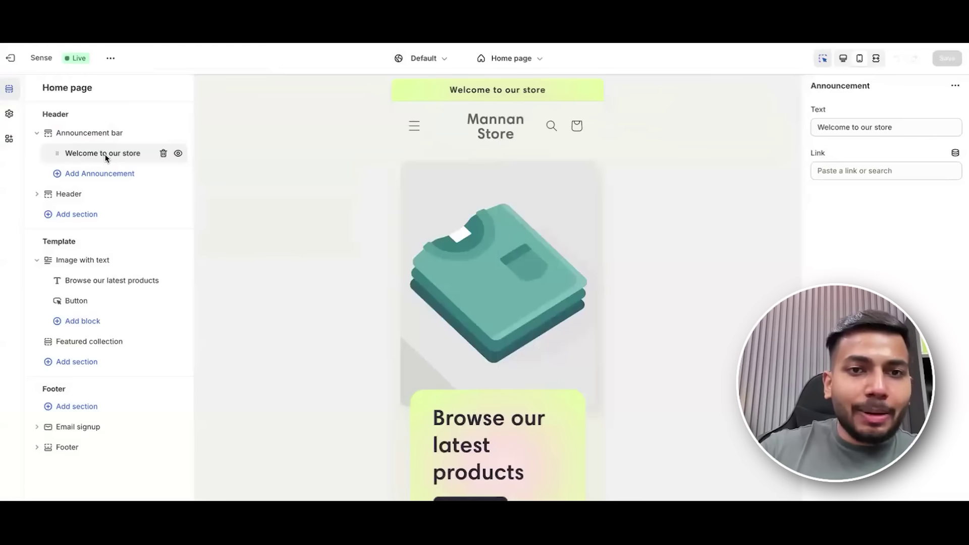
click(896, 128)
key(ctrl+a)
key(ctrl+v)
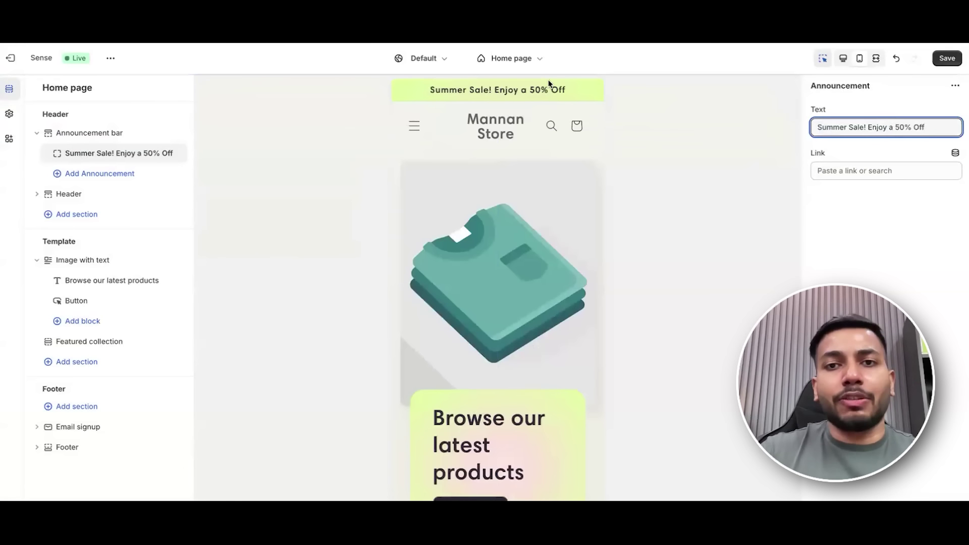
click(947, 58)
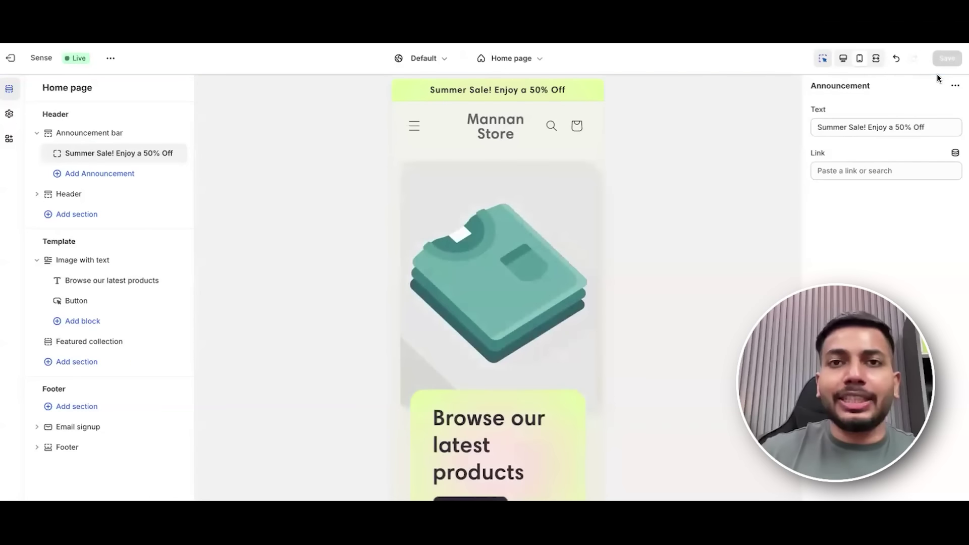
Undo and redo the announcement text change, and toggle the Announcement bar group.
click(896, 60)
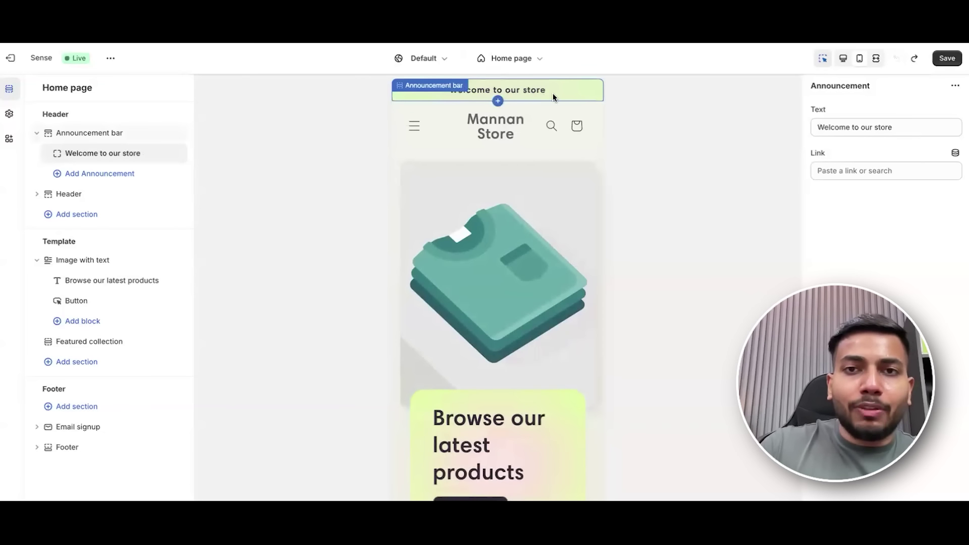
click(914, 61)
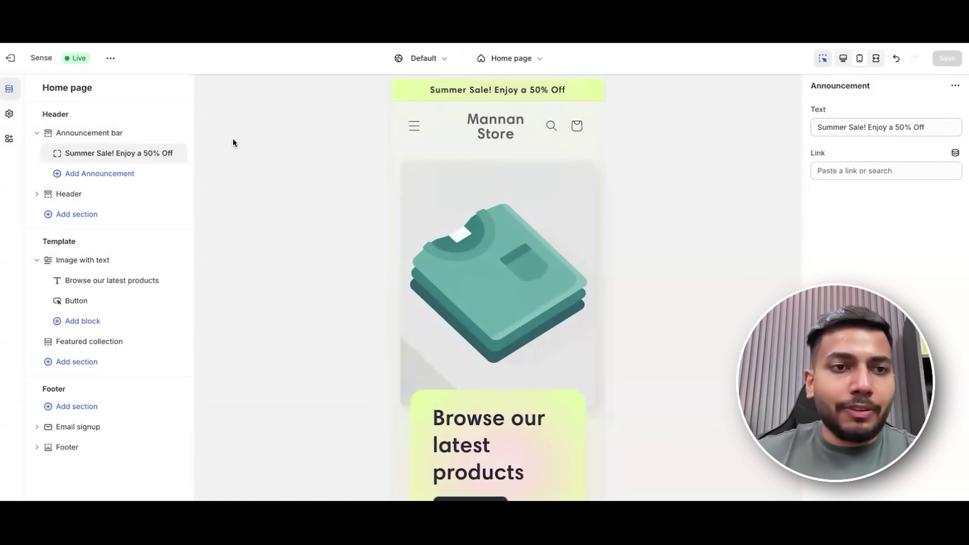
click(37, 134)
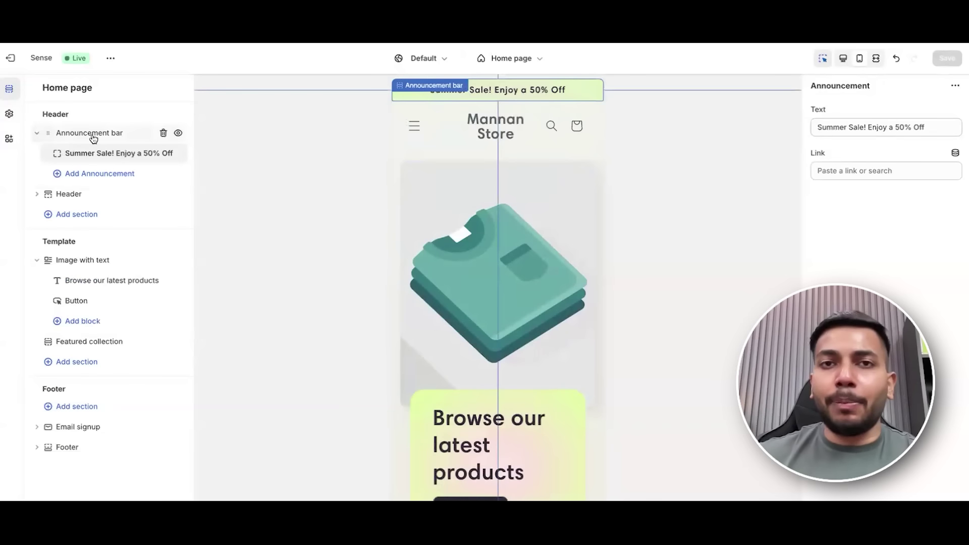
click(37, 134)
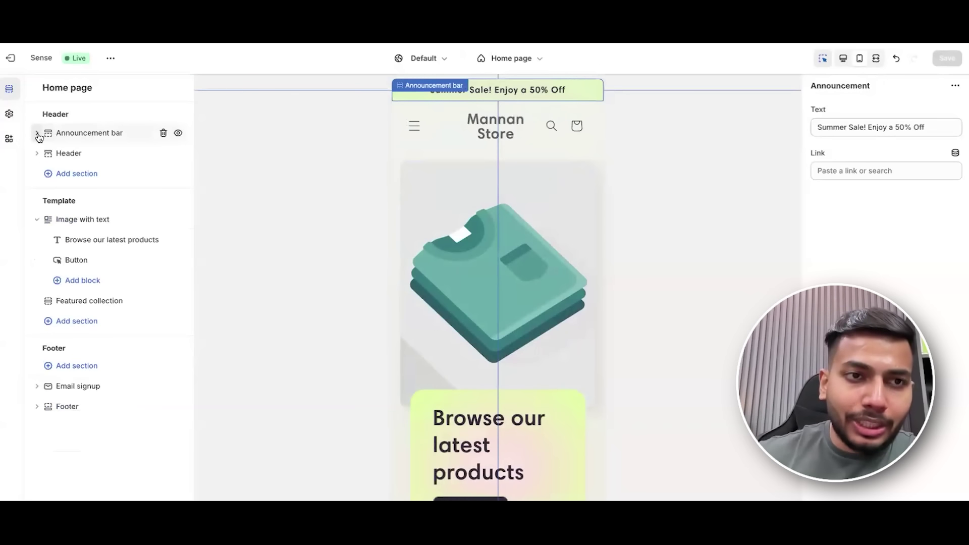
click(37, 134)
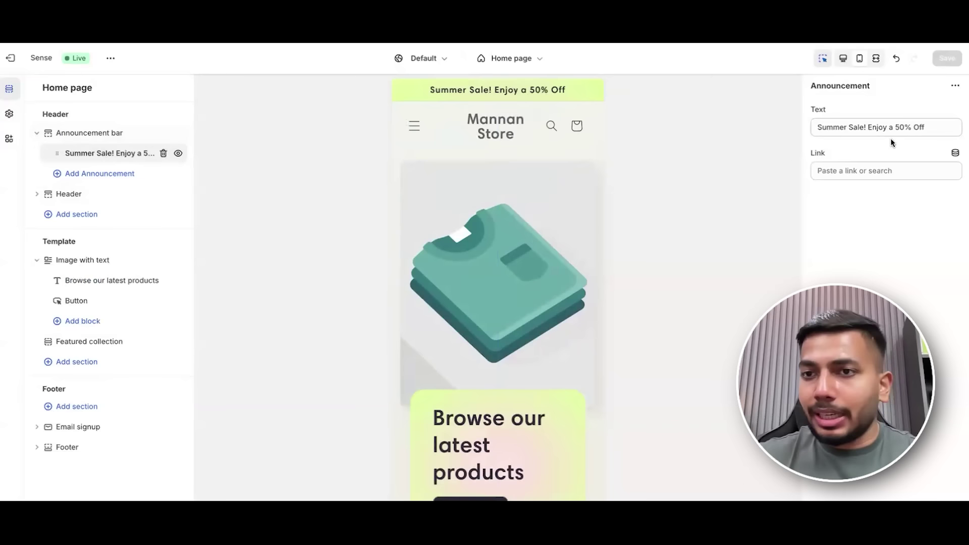
click(37, 133)
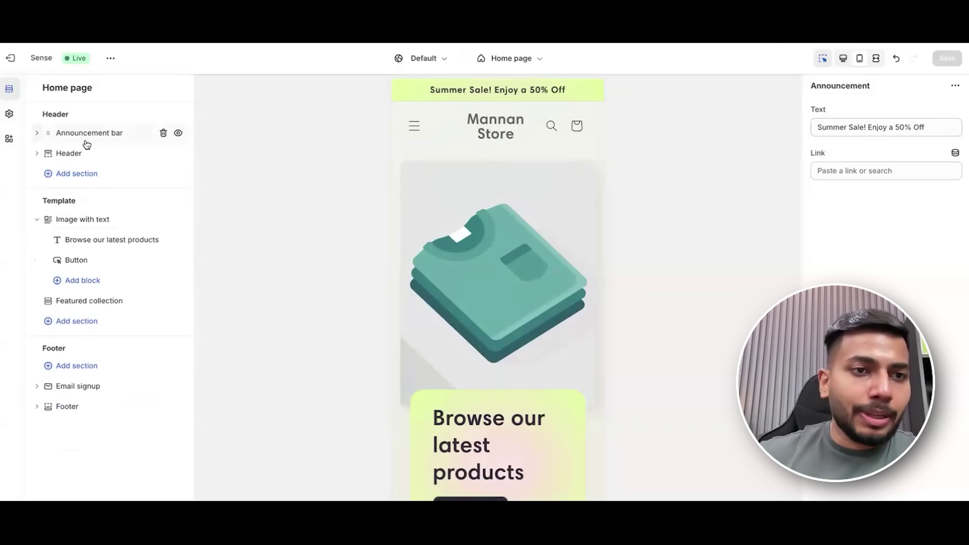
Hide and re-show the header and Summer Sale announcement with their eye icons.
click(37, 153)
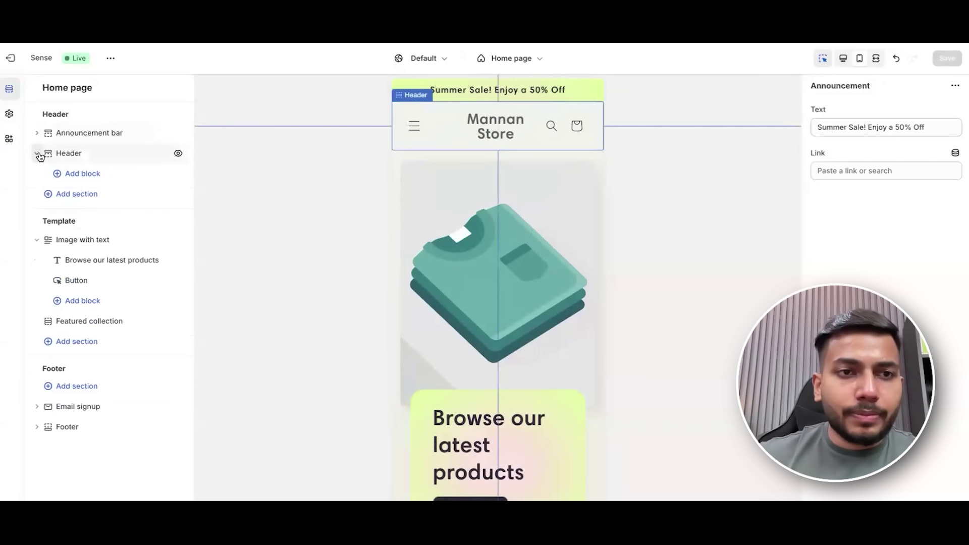
click(179, 155)
click(179, 153)
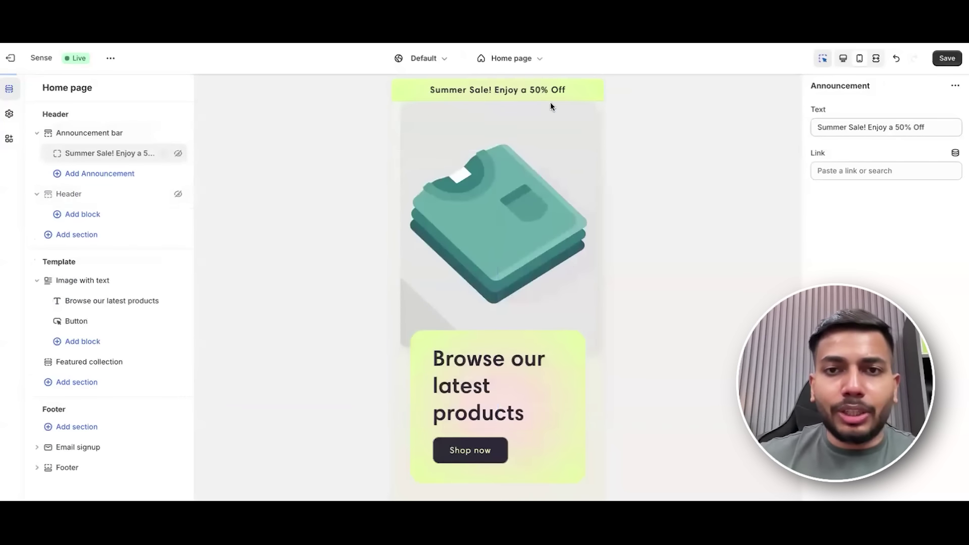
click(178, 196)
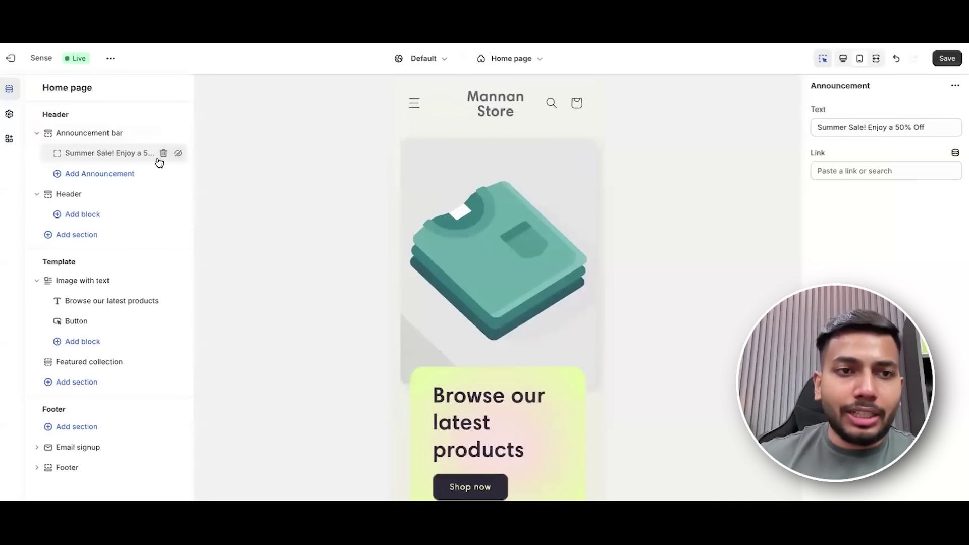
click(178, 158)
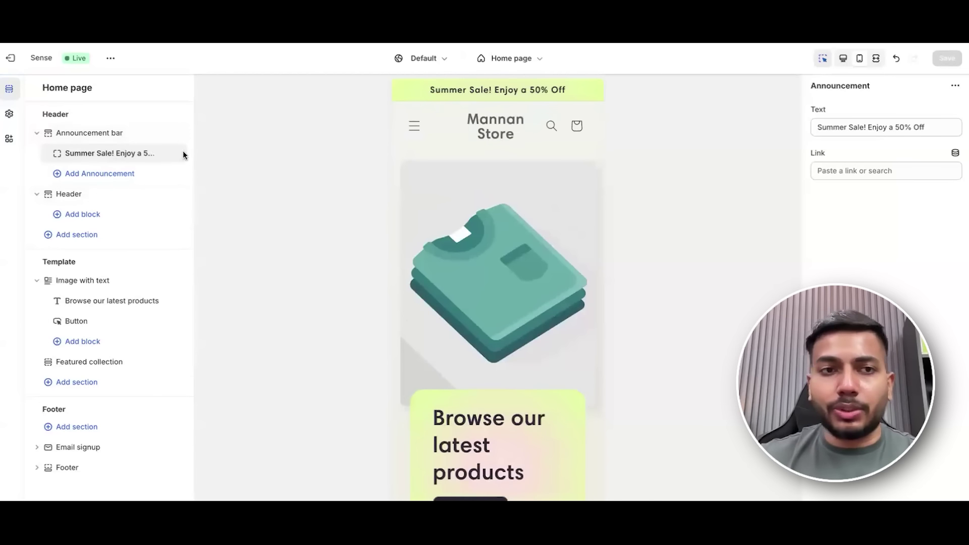
click(37, 132)
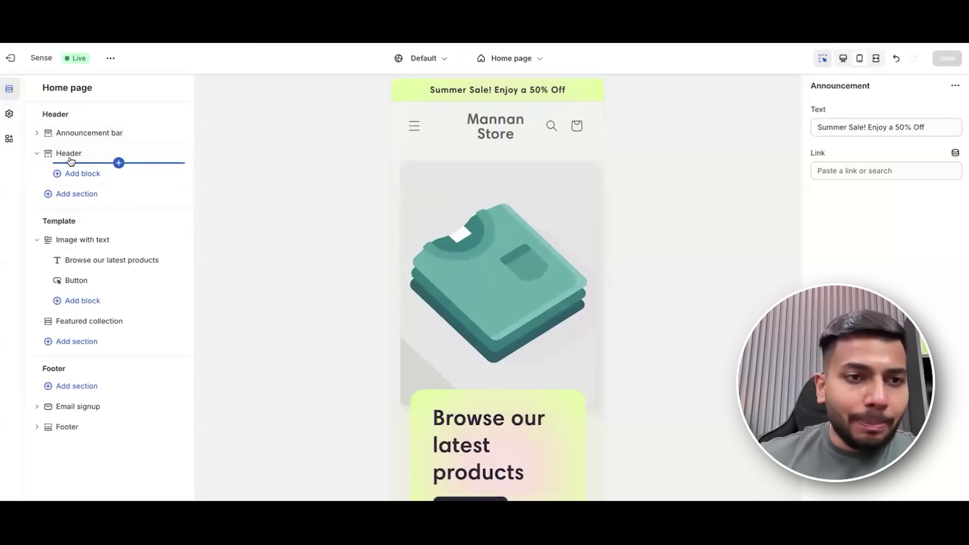
Open the Header settings, keeping the desktop logo position at Top center.
click(140, 153)
click(852, 125)
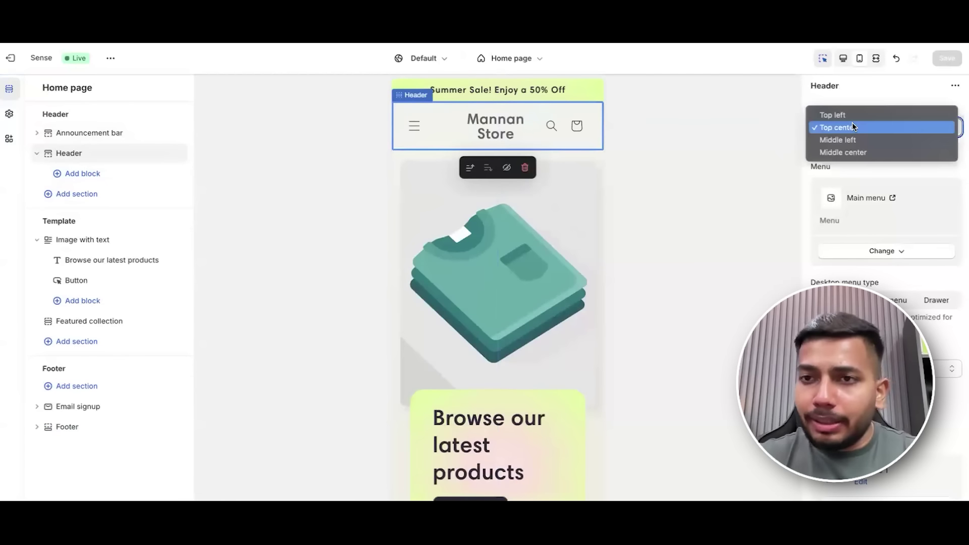
click(841, 183)
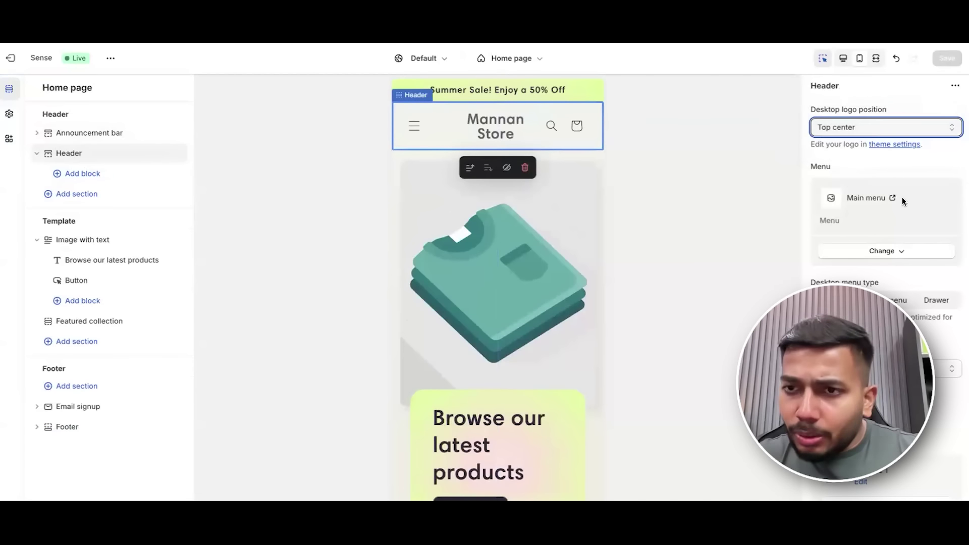
scroll(904, 199, down, 1)
scroll(898, 239, down, 2)
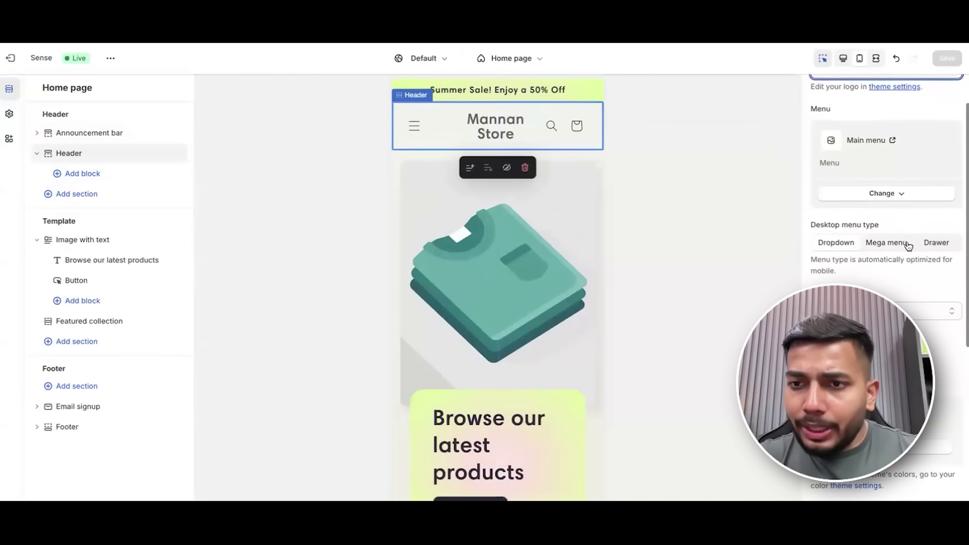
scroll(859, 255, down, 2)
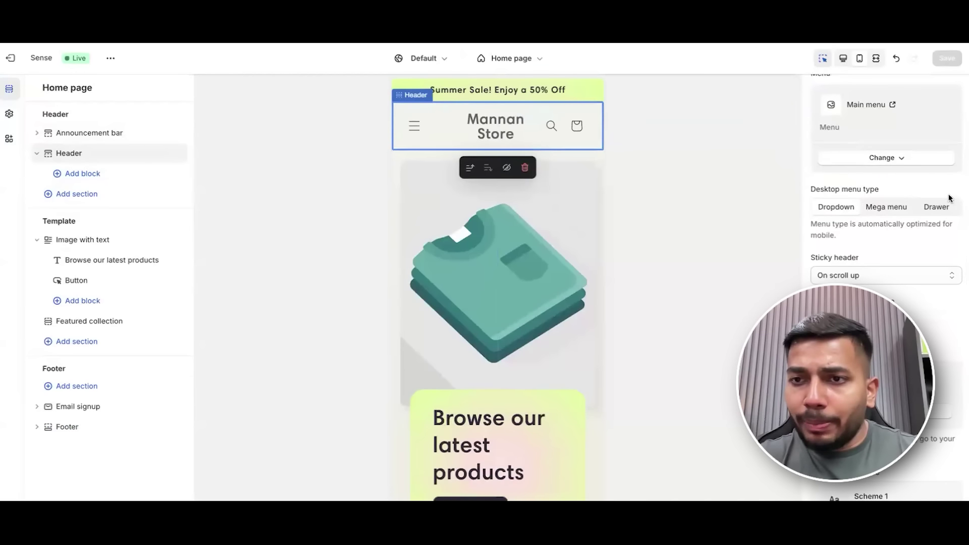
Preview at desktop width, try Drawer and Dropdown, and set the desktop menu type to Mega menu.
click(845, 59)
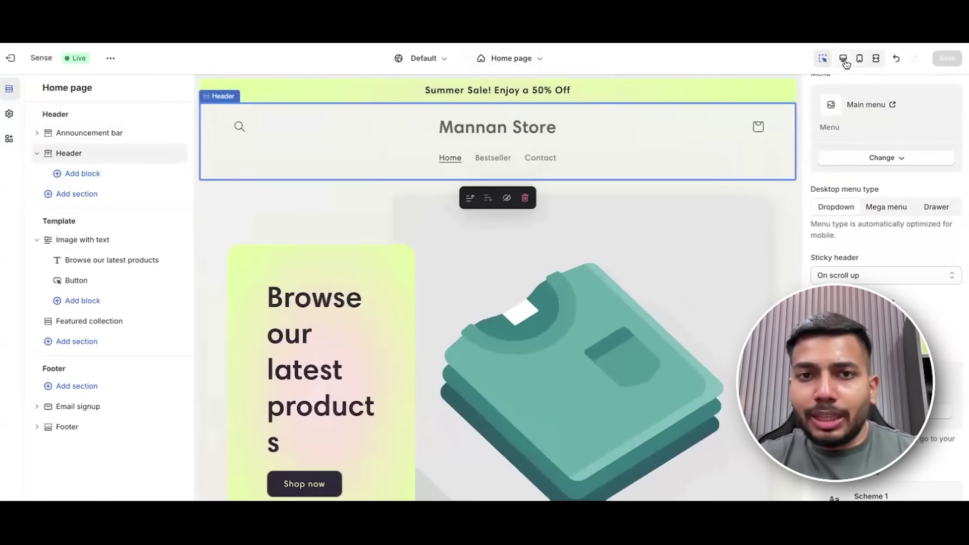
click(890, 215)
click(933, 211)
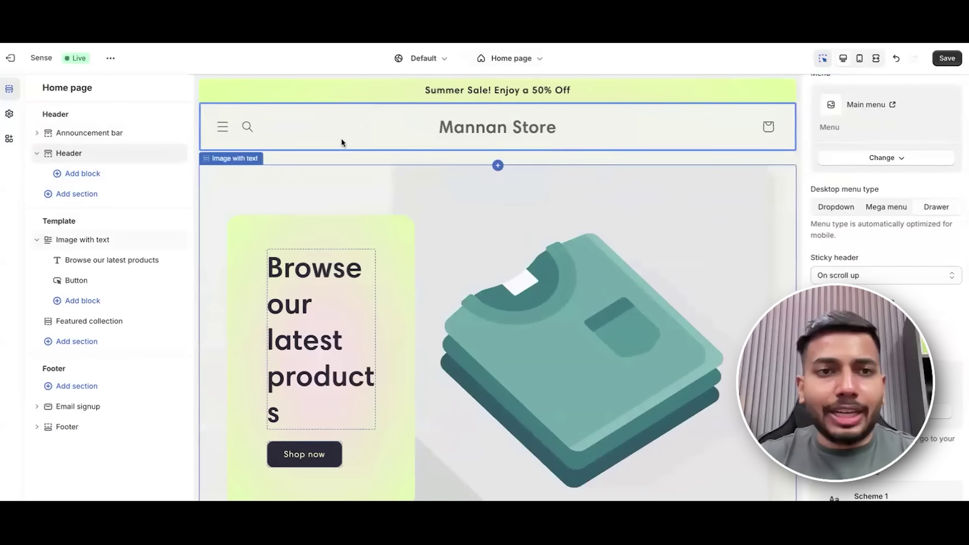
click(223, 127)
click(224, 130)
click(223, 128)
click(223, 128)
click(881, 213)
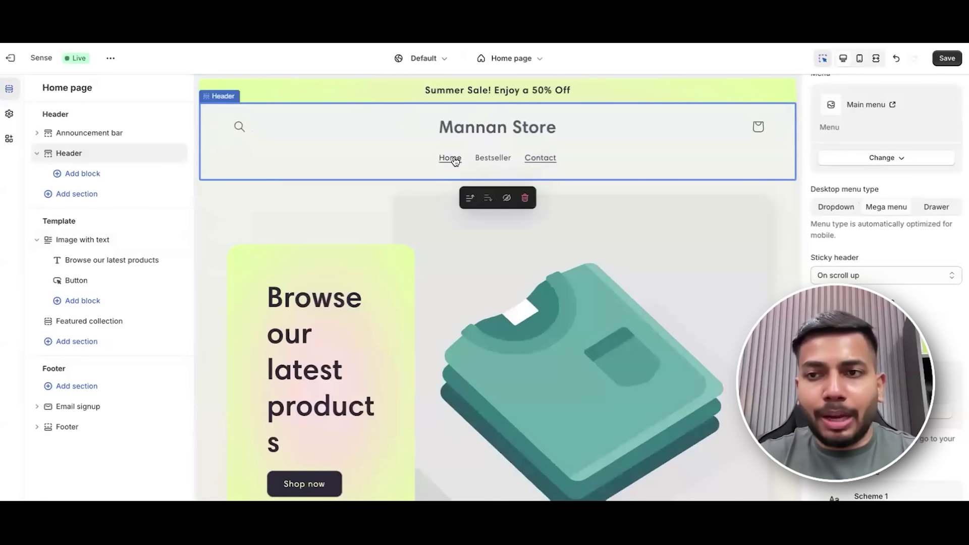
click(842, 210)
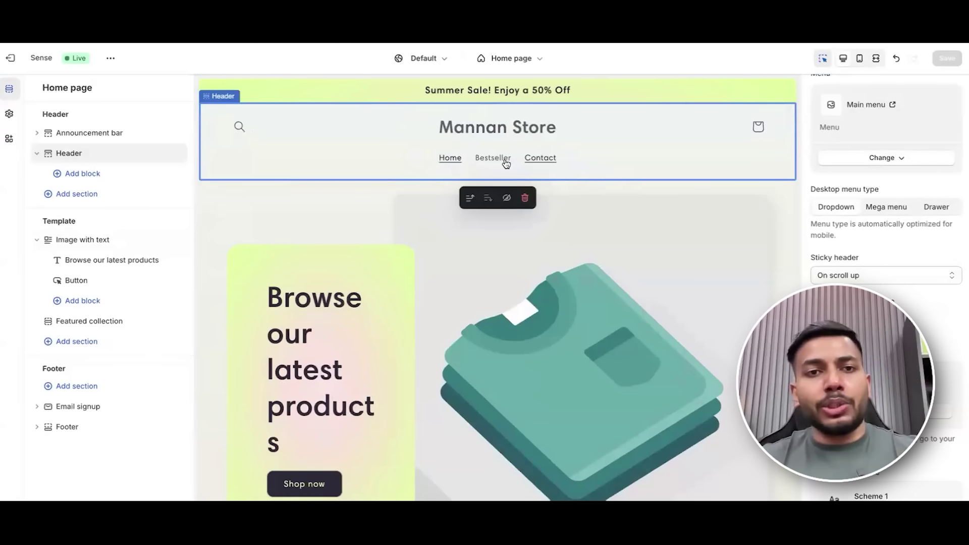
click(869, 208)
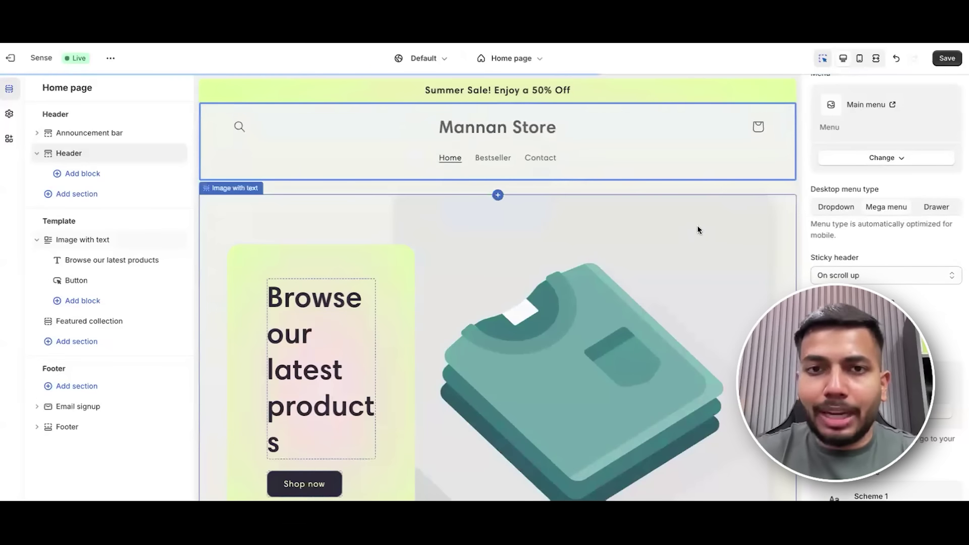
Keep the sticky header at On scroll up and collapse the Header section.
scroll(904, 236, down, 3)
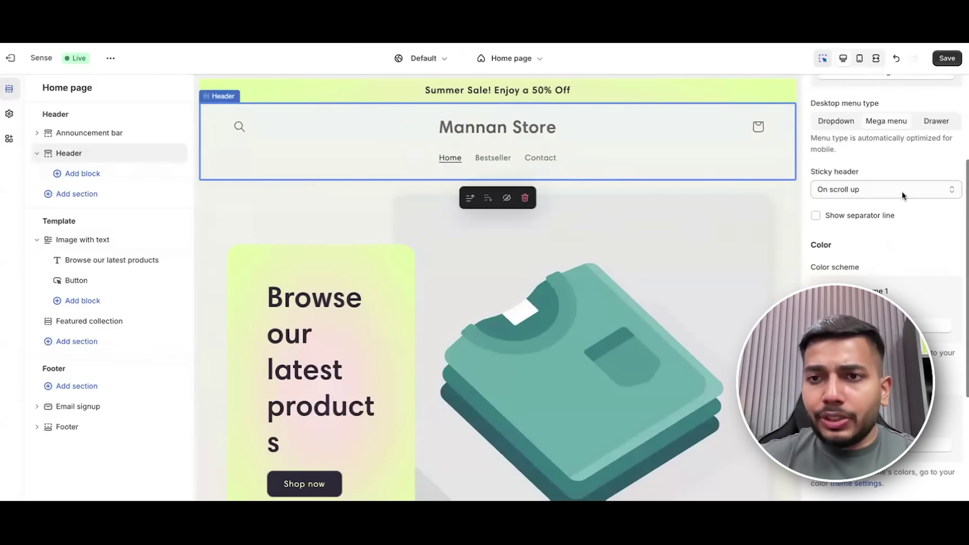
scroll(644, 235, down, 8)
click(893, 190)
click(894, 168)
scroll(914, 233, down, 5)
scroll(913, 233, down, 3)
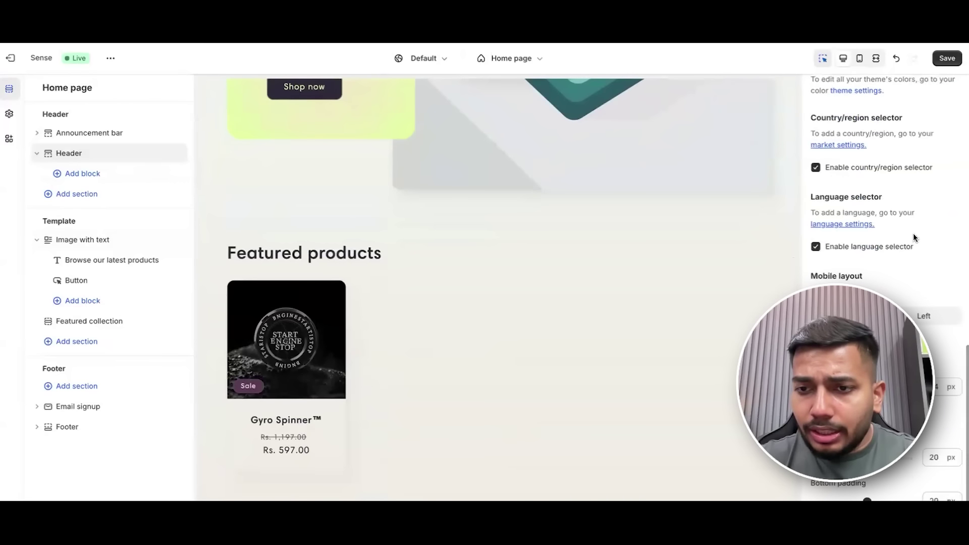
click(37, 153)
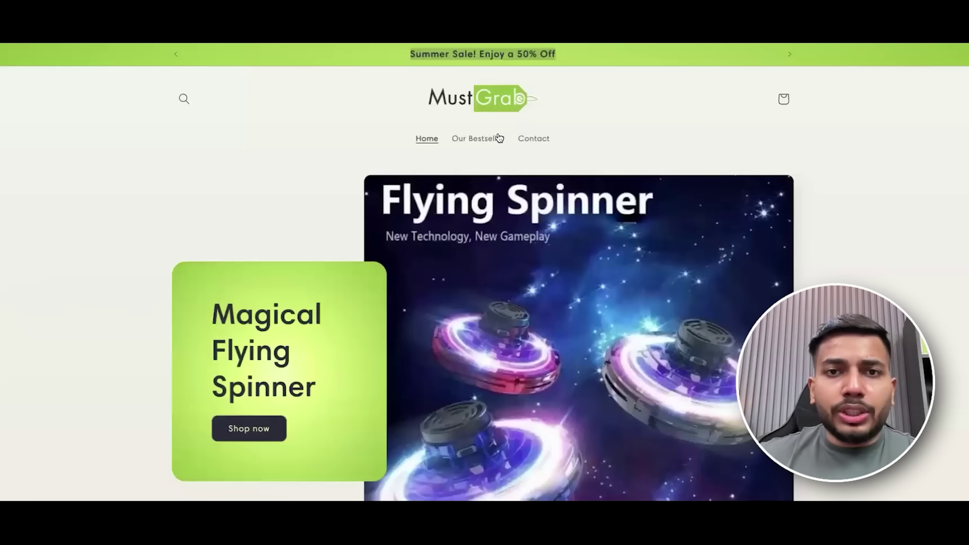
Scroll through the MustGrab reference storefront before returning to the Sense Home page editor.
scroll(498, 138, down, 5)
scroll(498, 138, up, 5)
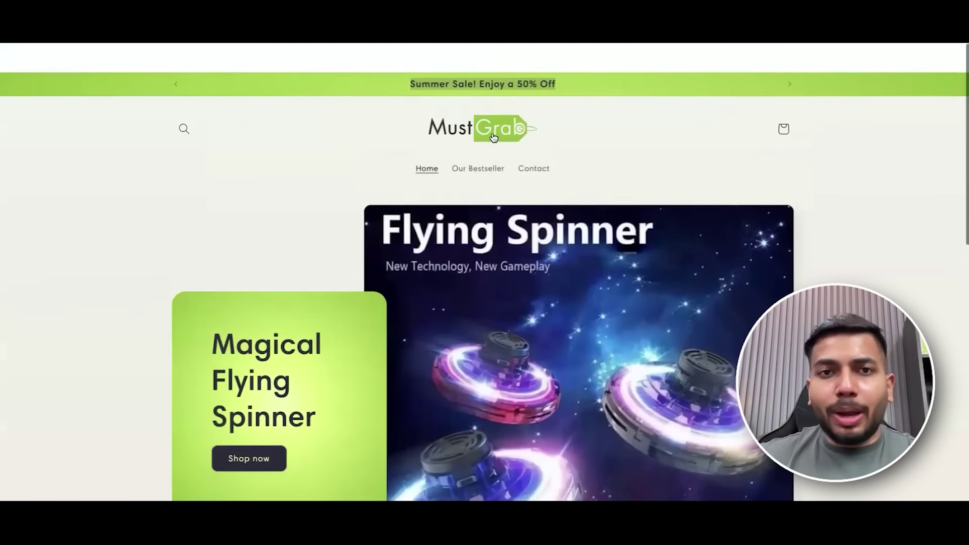
scroll(498, 139, down, 1)
scroll(677, 186, down, 8)
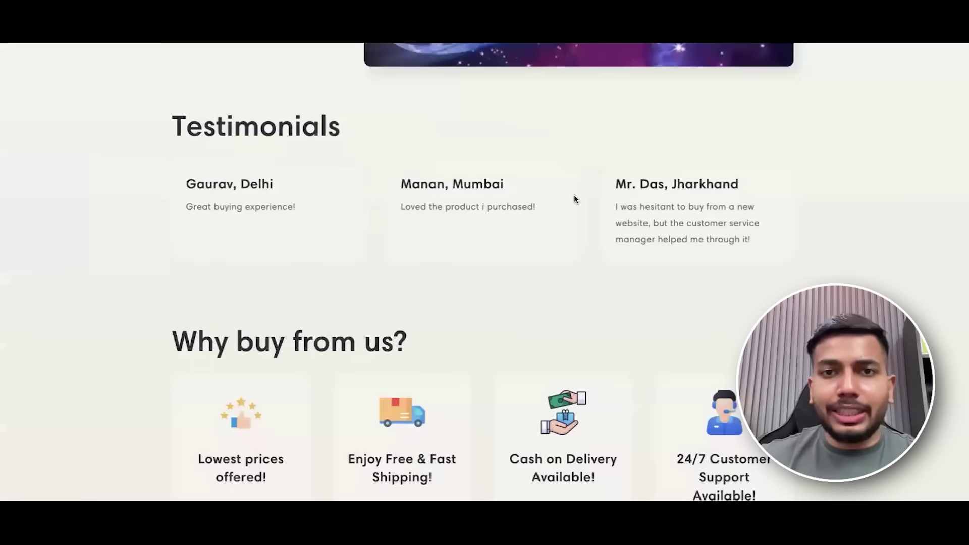
Select the Image with text section and copy the 'Magical Flying Spinner' heading from the reference store.
scroll(574, 195, down, 5)
scroll(574, 195, up, 12)
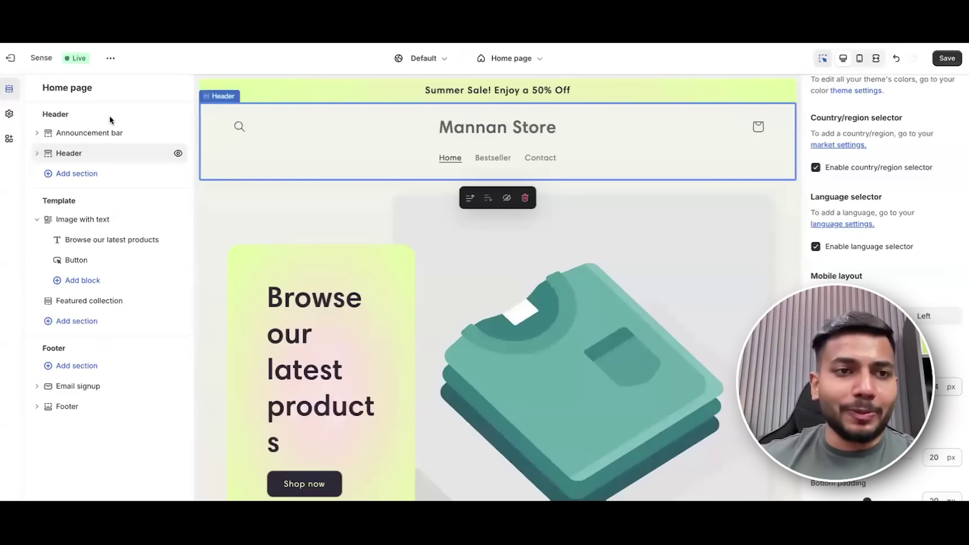
click(37, 153)
click(37, 153)
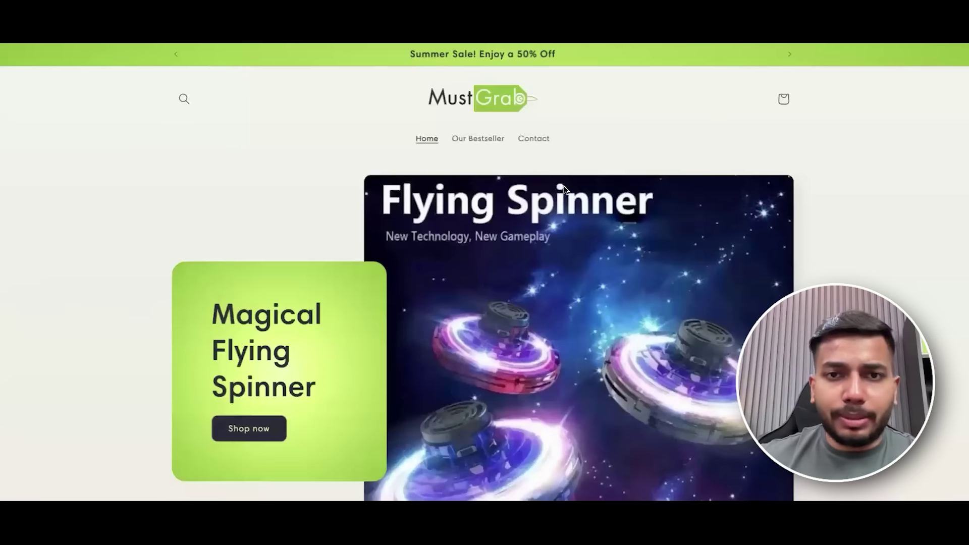
scroll(444, 79, down, 1)
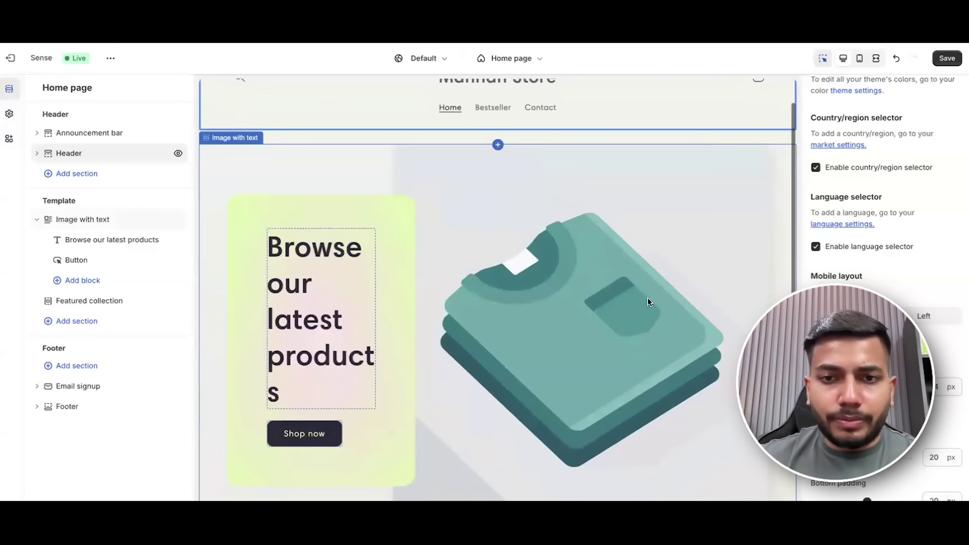
click(583, 286)
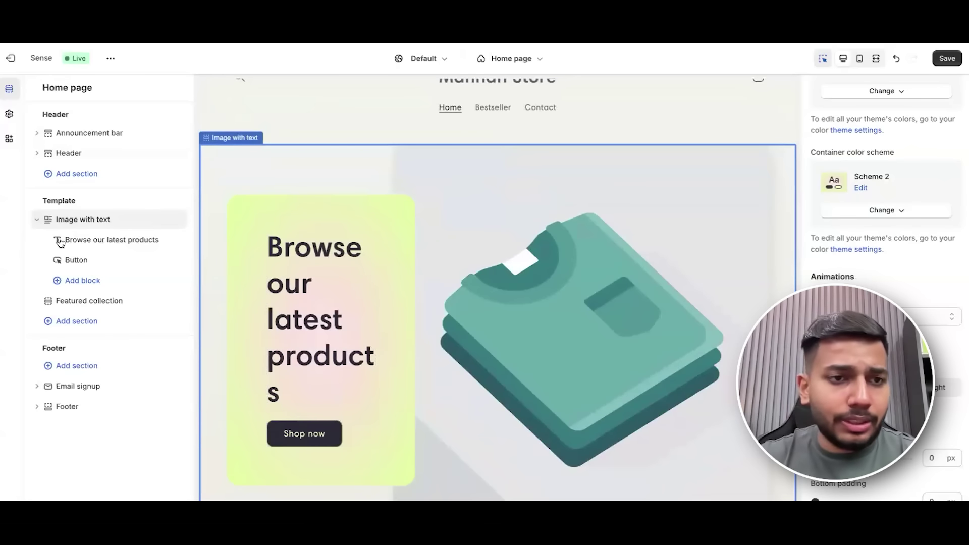
click(88, 242)
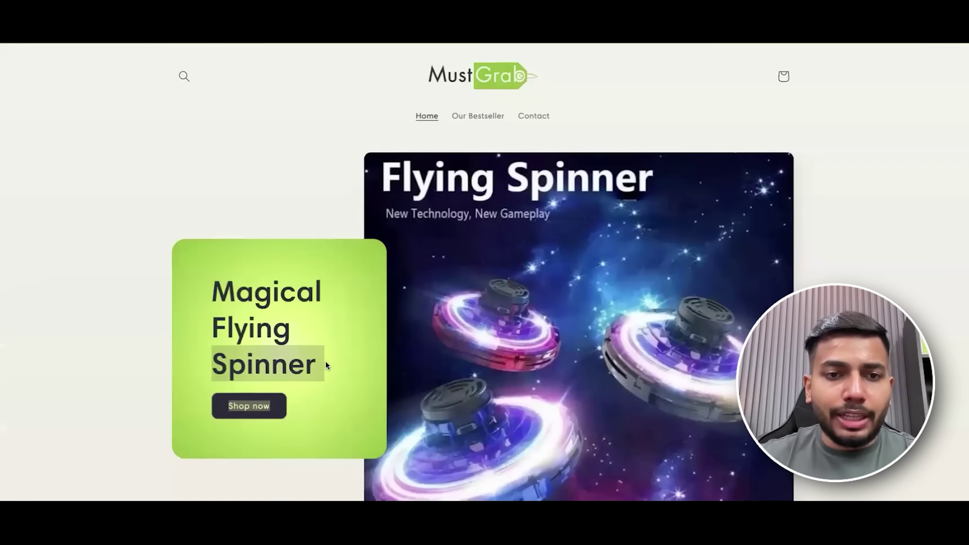
drag(326, 361, 223, 295)
key(ctrl+c)
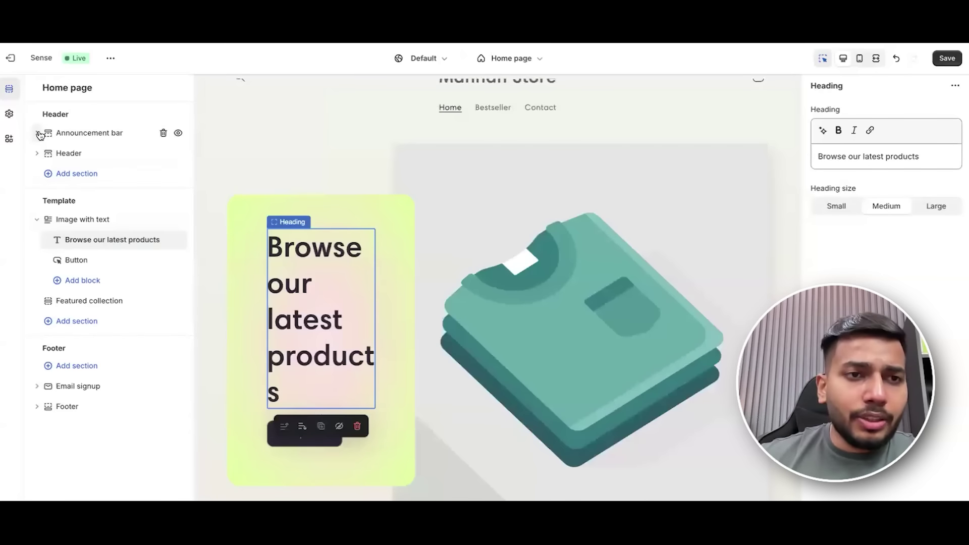
Reopen the Image with text section's 'Browse our latest products' heading block.
click(36, 132)
click(36, 133)
click(36, 153)
click(36, 154)
scroll(513, 296, down, 1)
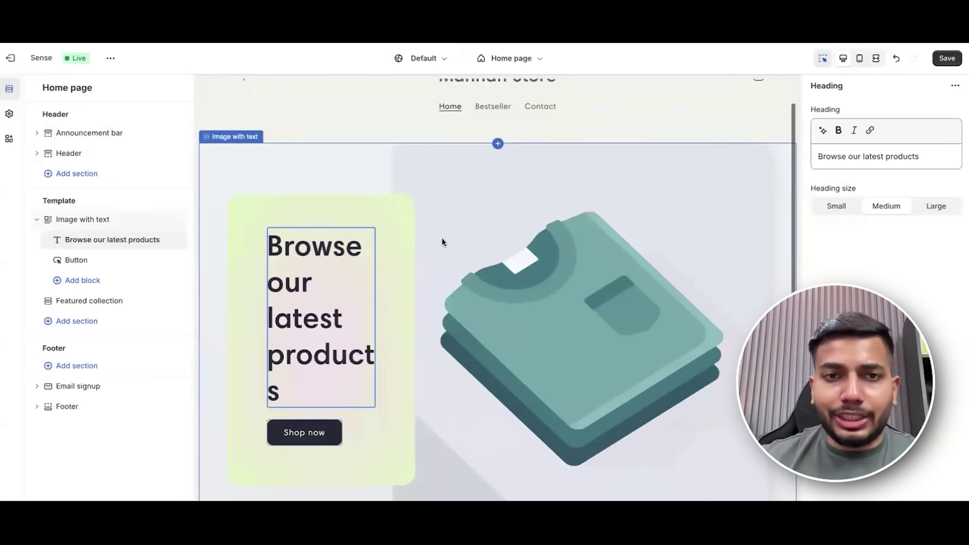
click(66, 221)
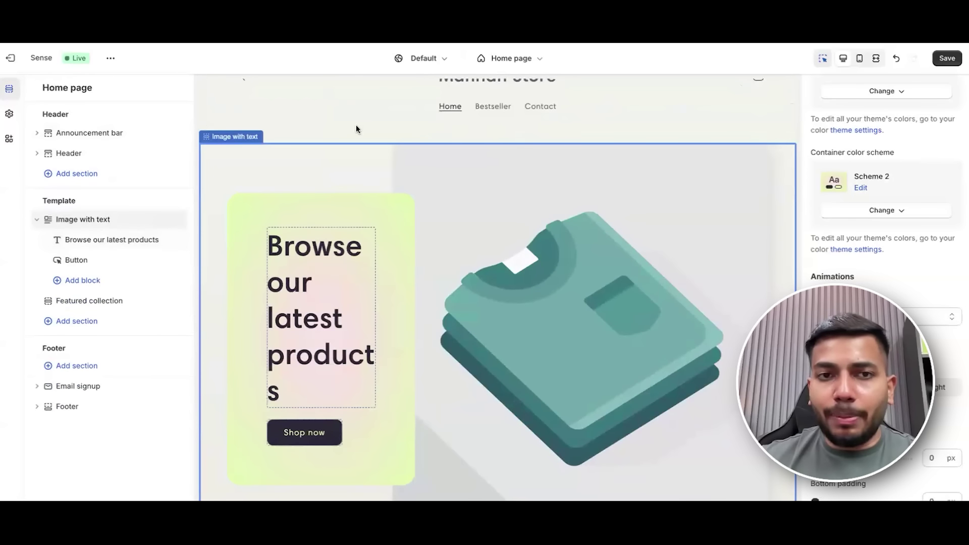
click(91, 243)
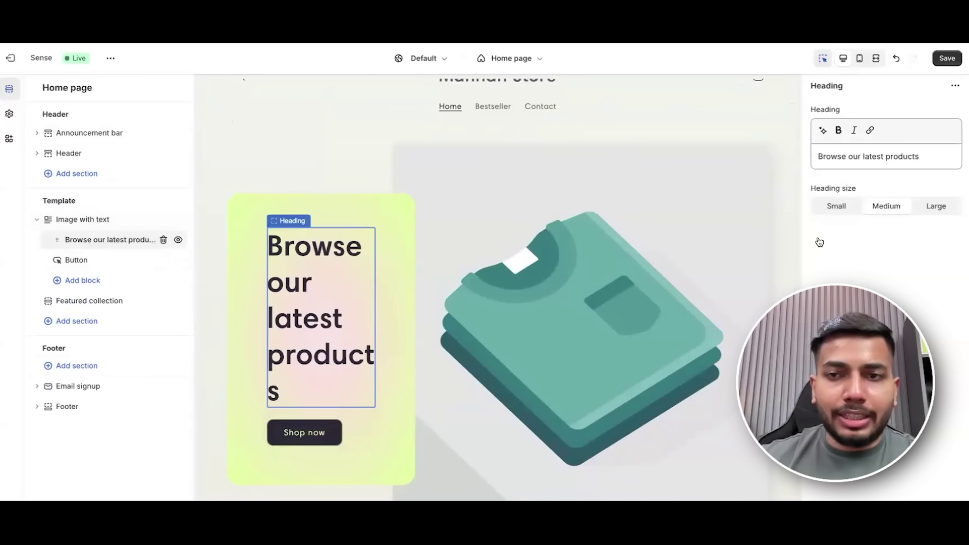
Paste 'Magical Flying Spinner' over the old text in the Heading field.
click(893, 156)
key(ctrl+a)
key(ctrl+v)
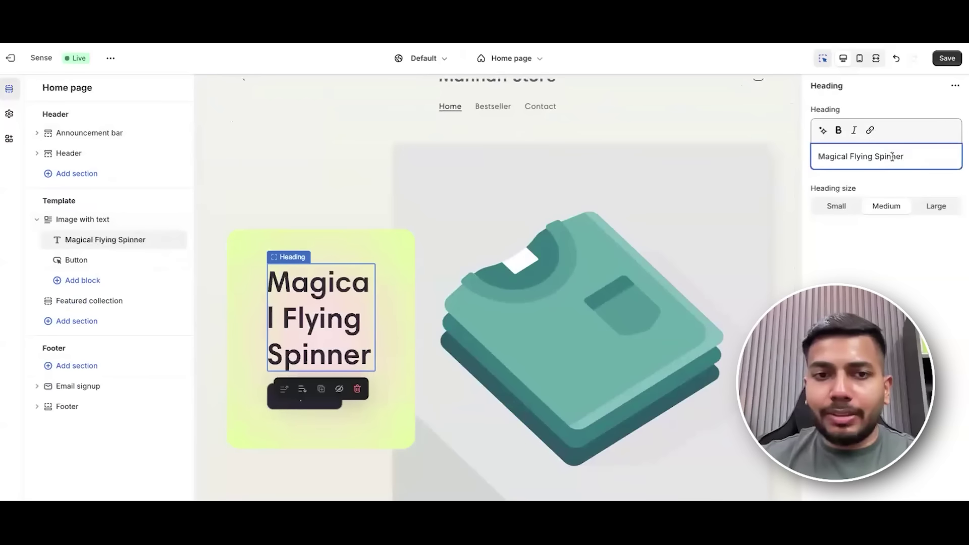
click(75, 263)
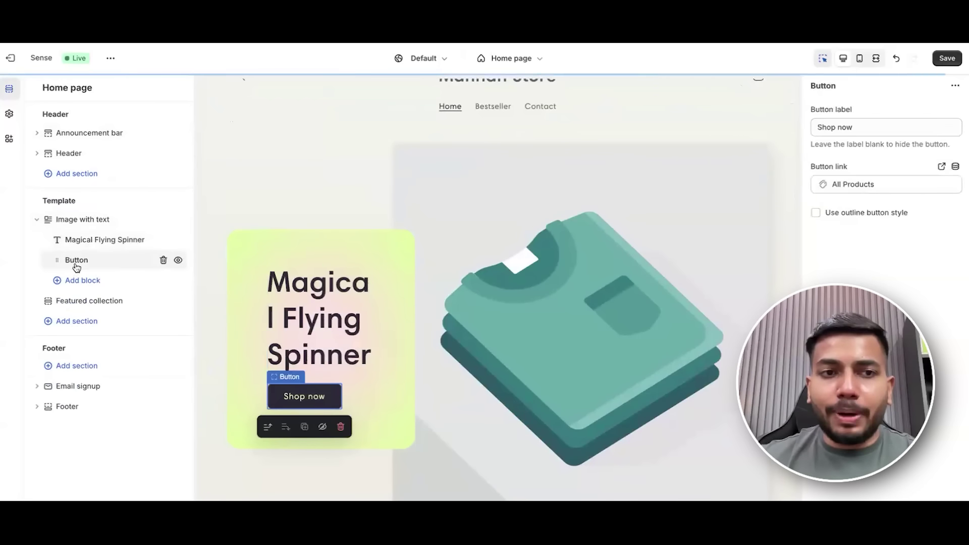
Set the Shop now button link to the Gyro Spinner™ product under Products.
click(889, 184)
click(881, 230)
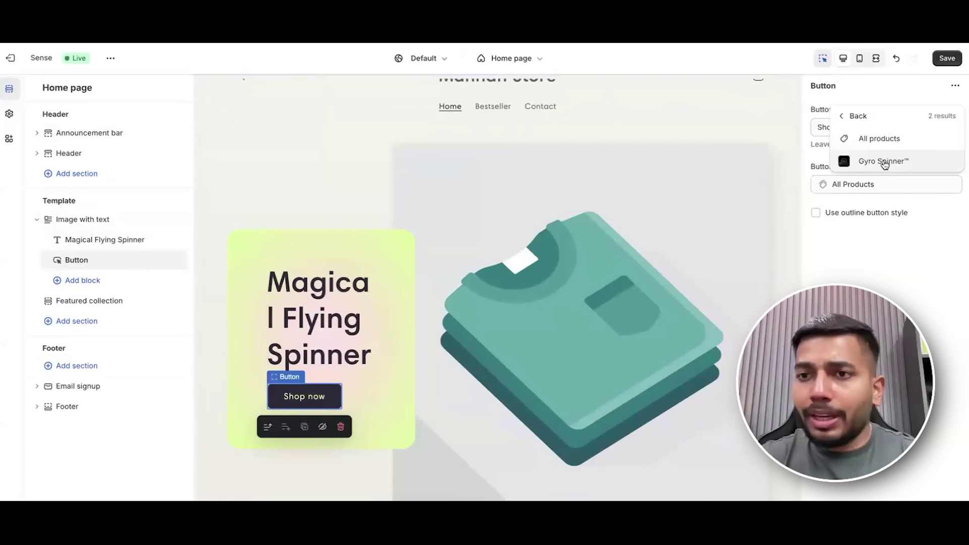
click(883, 160)
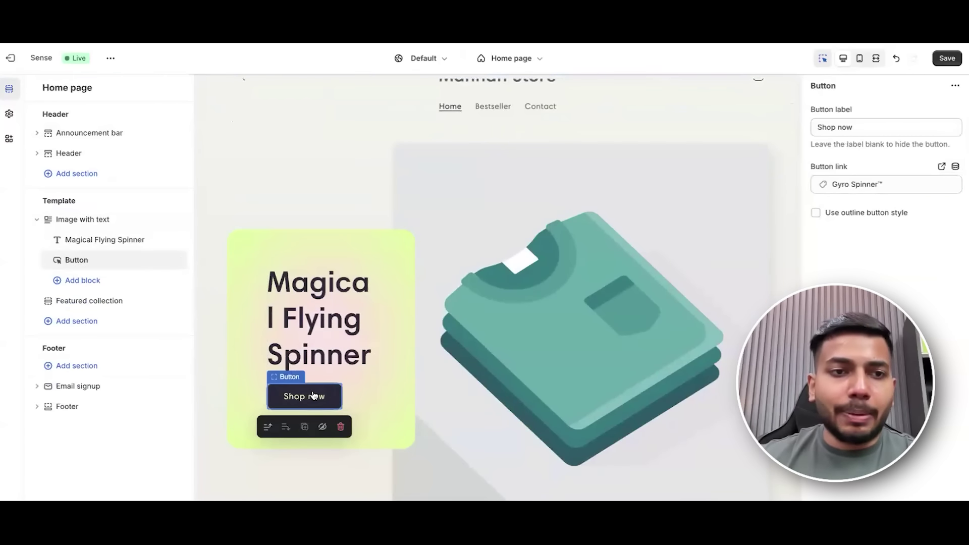
click(861, 186)
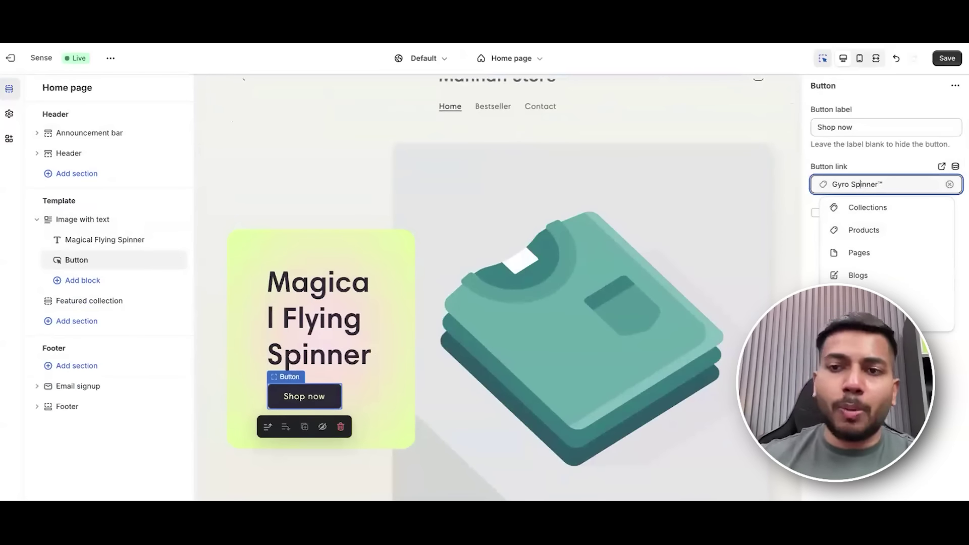
key(Escape)
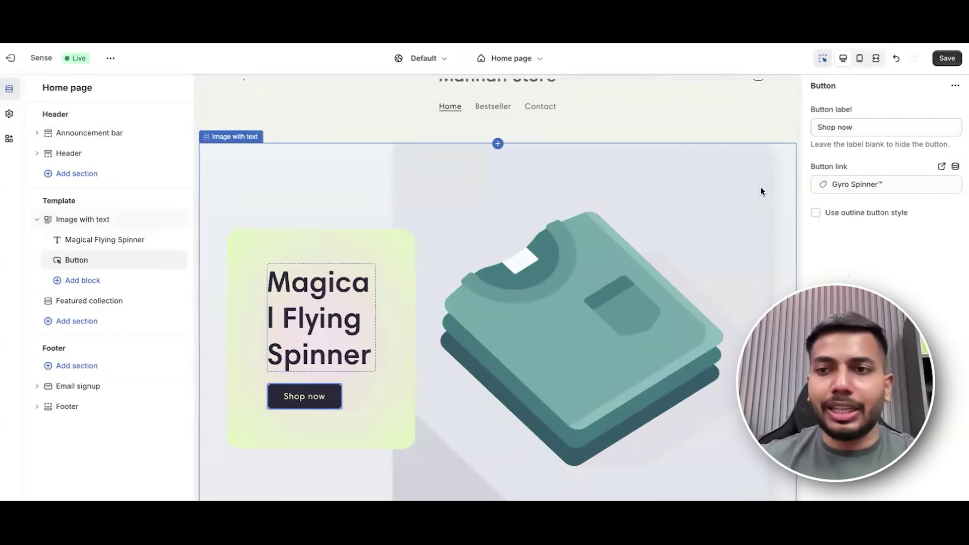
scroll(617, 249, down, 1)
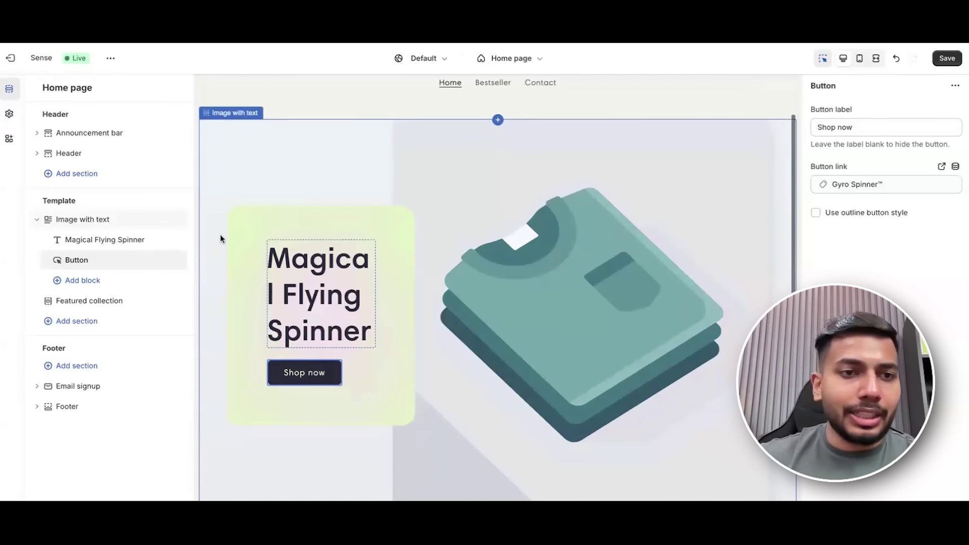
click(565, 233)
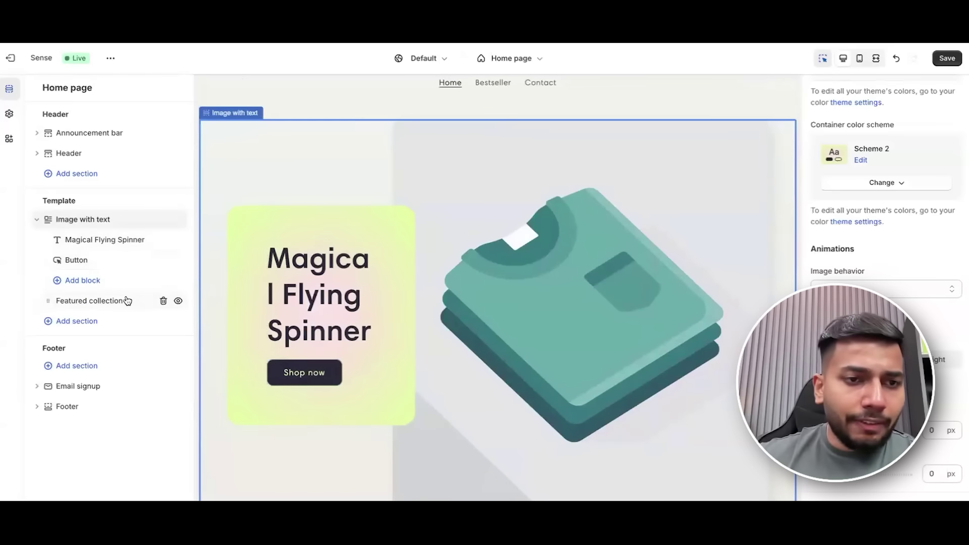
click(127, 300)
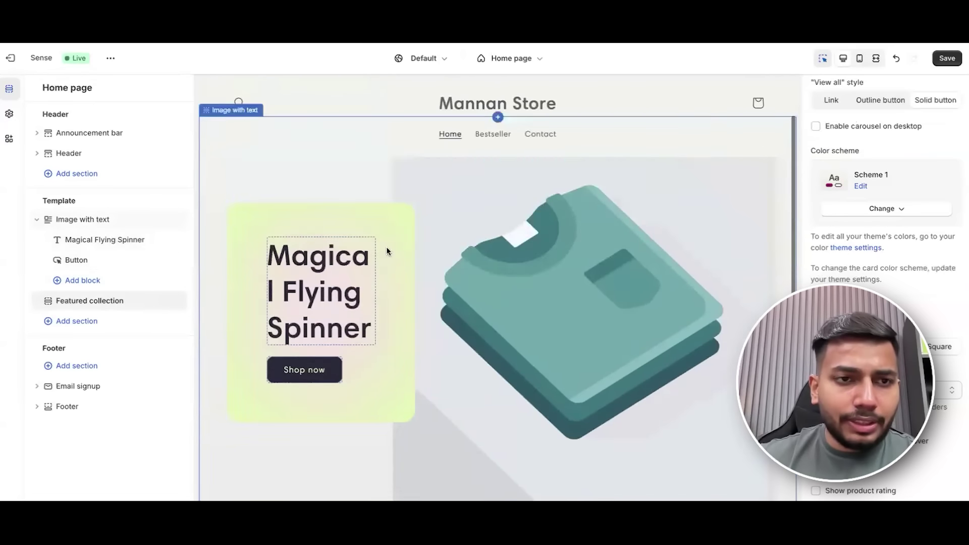
Choose image 111 from the library for the Image with text section, then save.
click(82, 221)
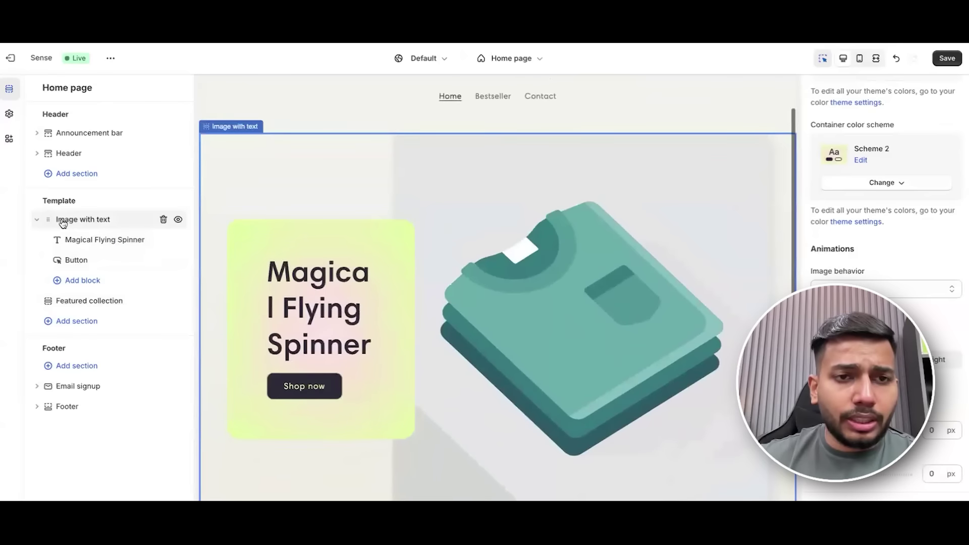
scroll(909, 248, up, 2)
scroll(909, 248, up, 5)
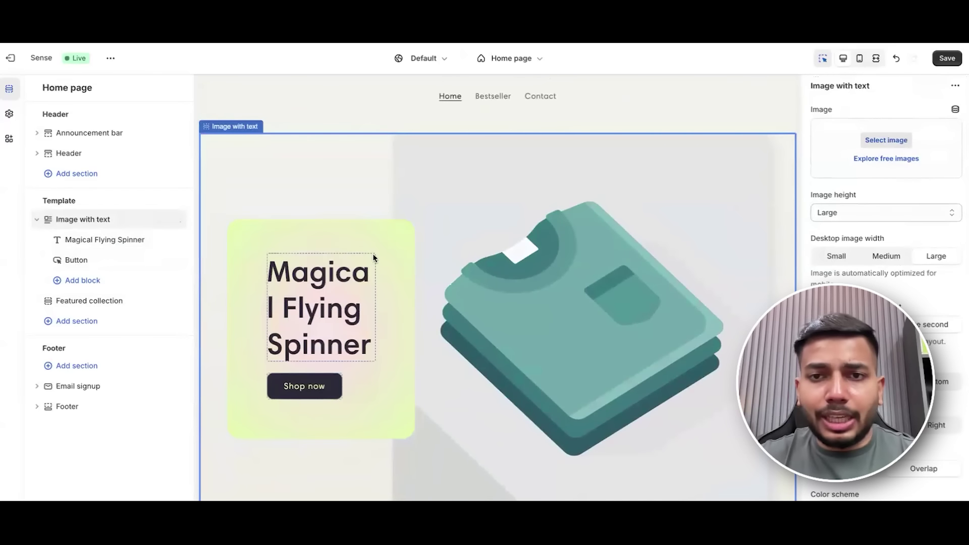
click(868, 140)
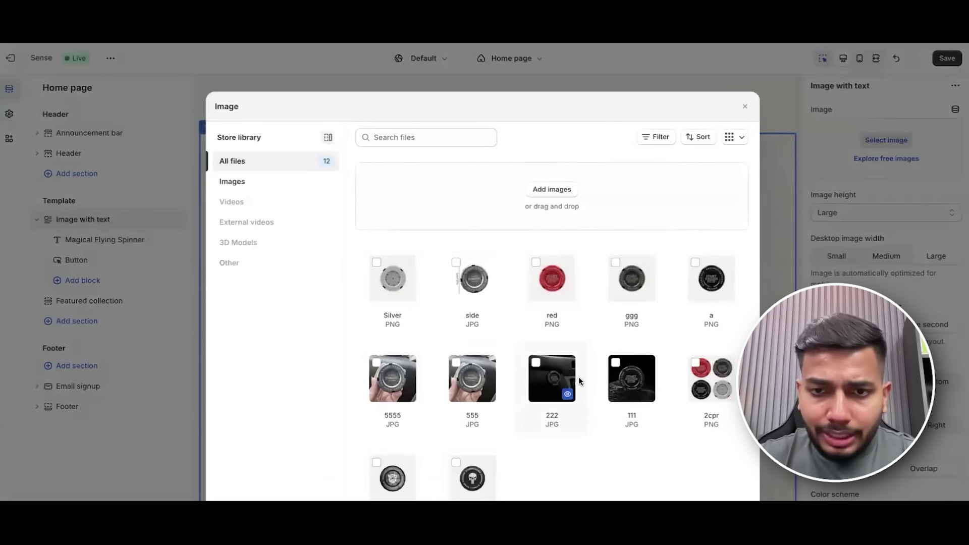
click(625, 380)
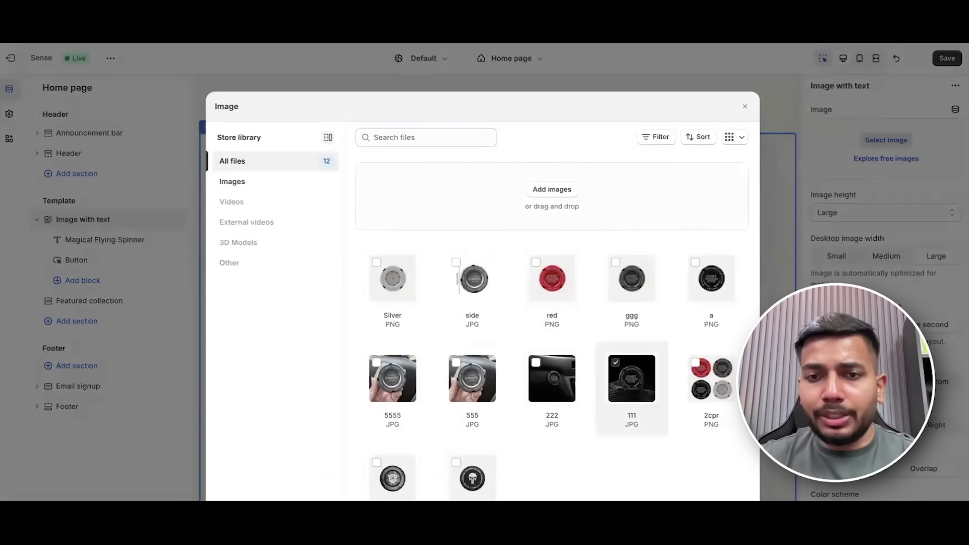
click(705, 437)
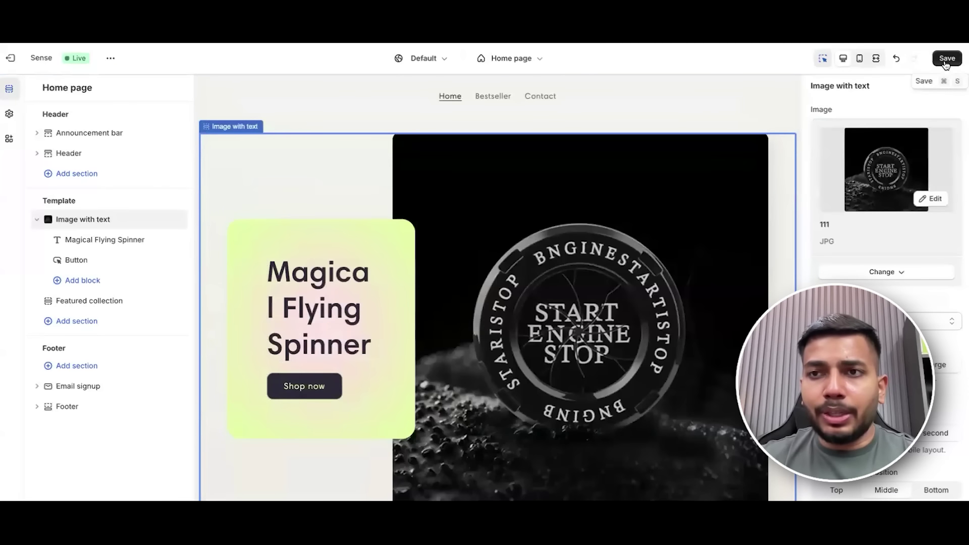
click(946, 60)
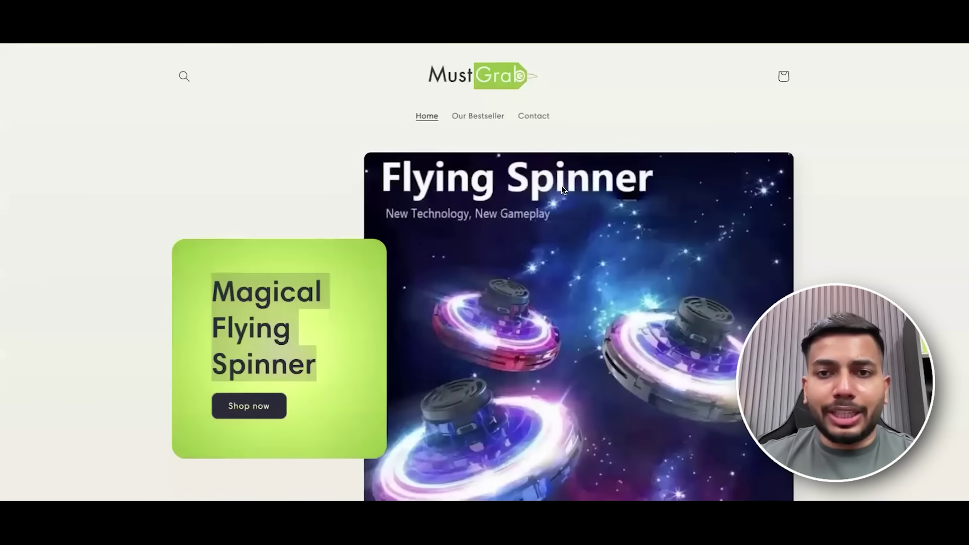
scroll(564, 190, down, 1)
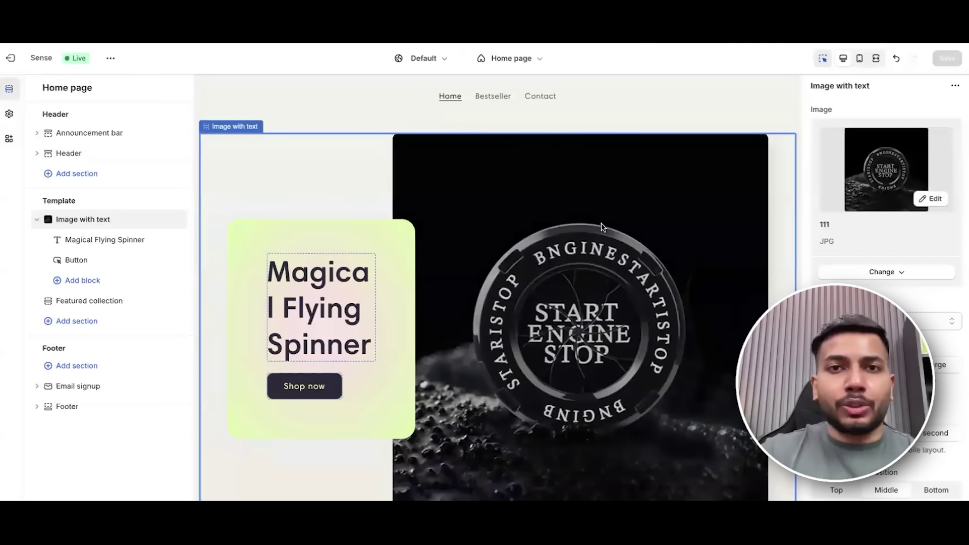
Dismiss the market and page lists and select the store header to show its logo and menu settings.
scroll(546, 252, down, 5)
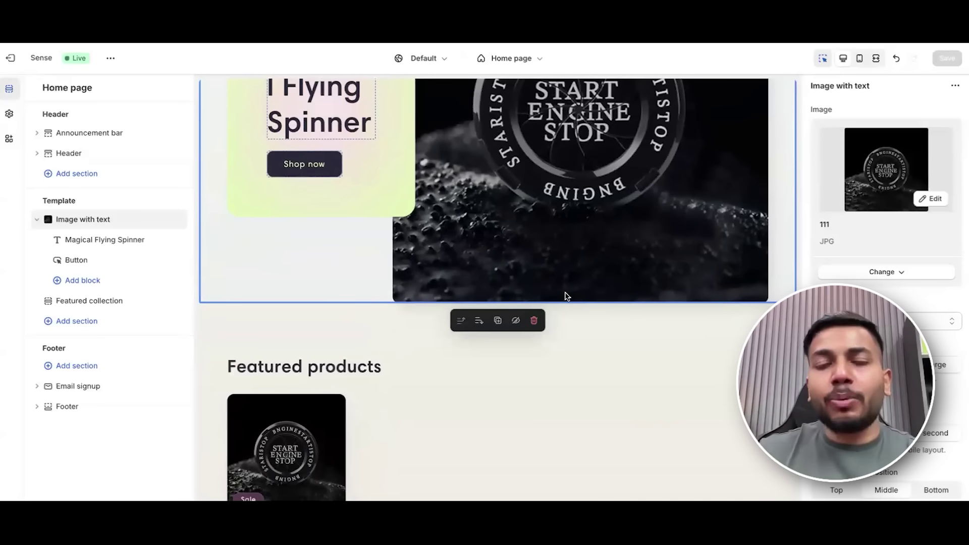
scroll(574, 291, up, 5)
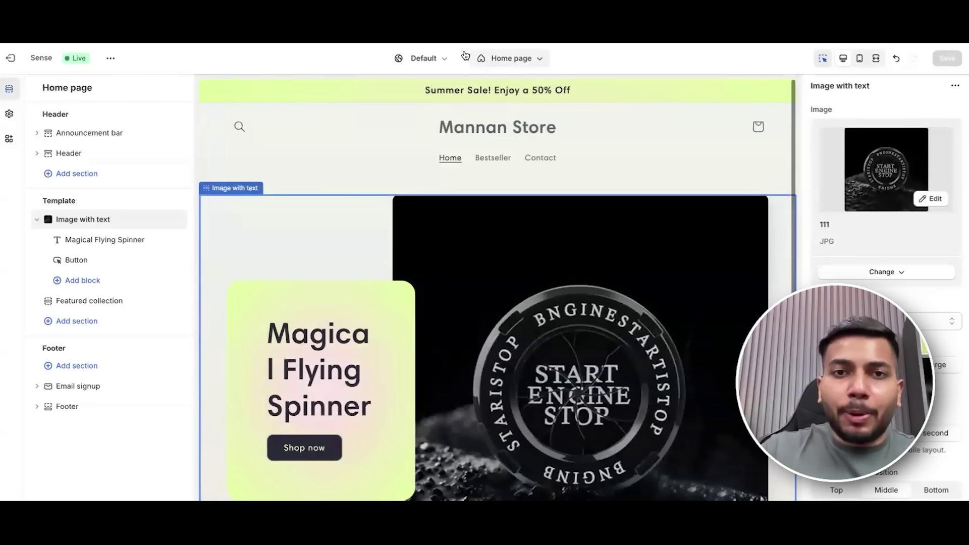
click(445, 58)
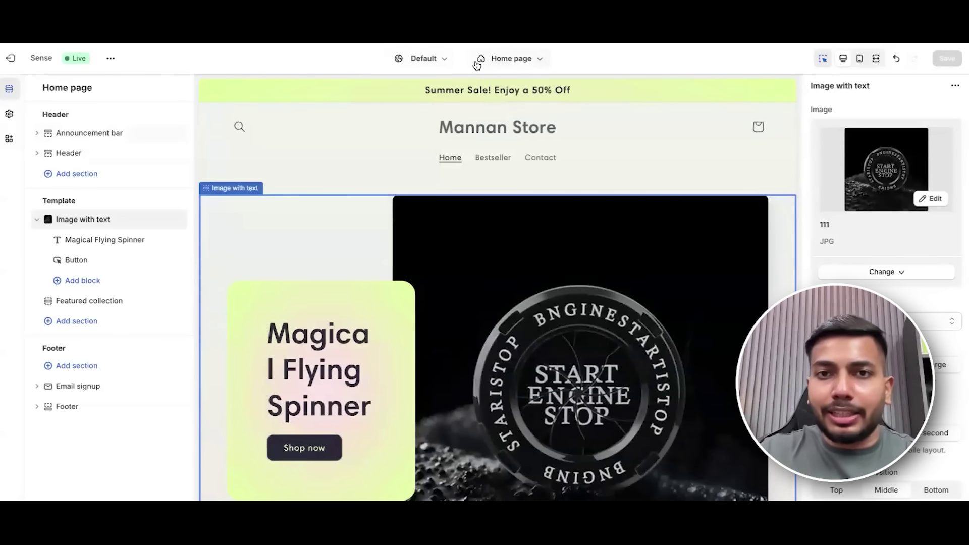
click(508, 59)
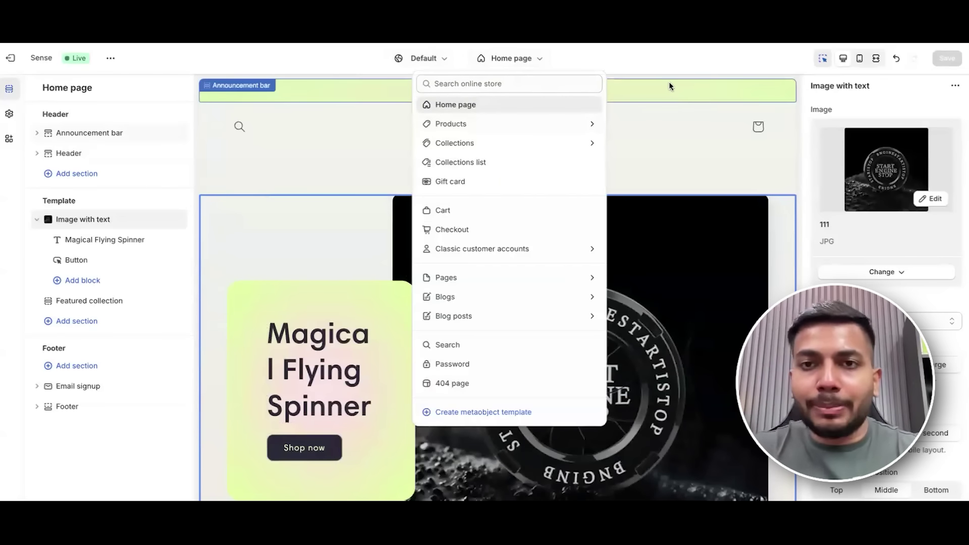
click(669, 101)
scroll(652, 216, down, 3)
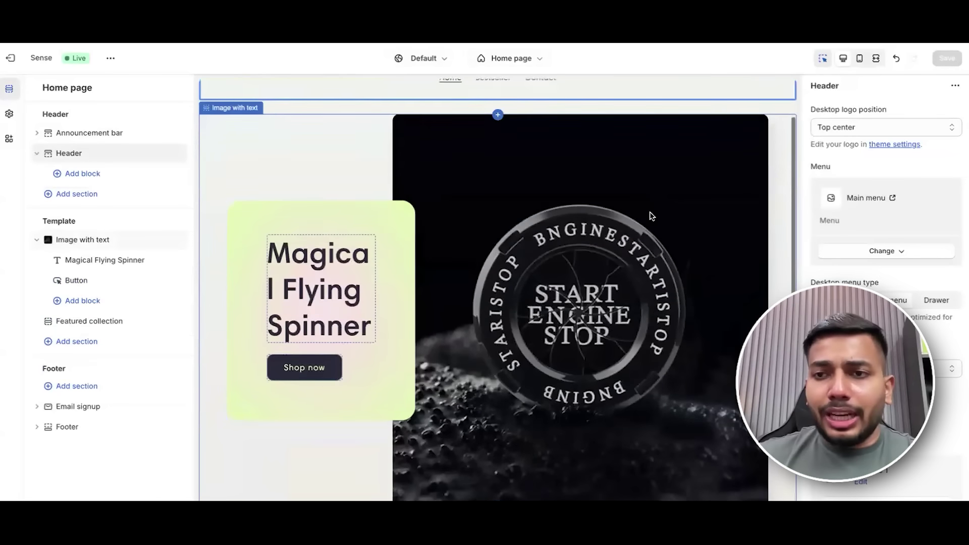
Try the Magical Flying Spinner heading at Small, preview in Mobile, then restore Medium size.
click(318, 227)
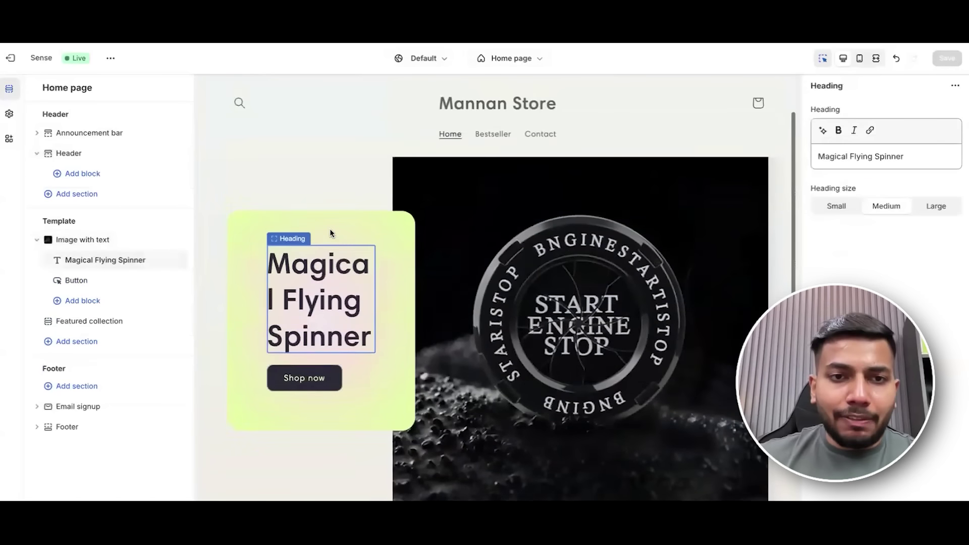
click(830, 207)
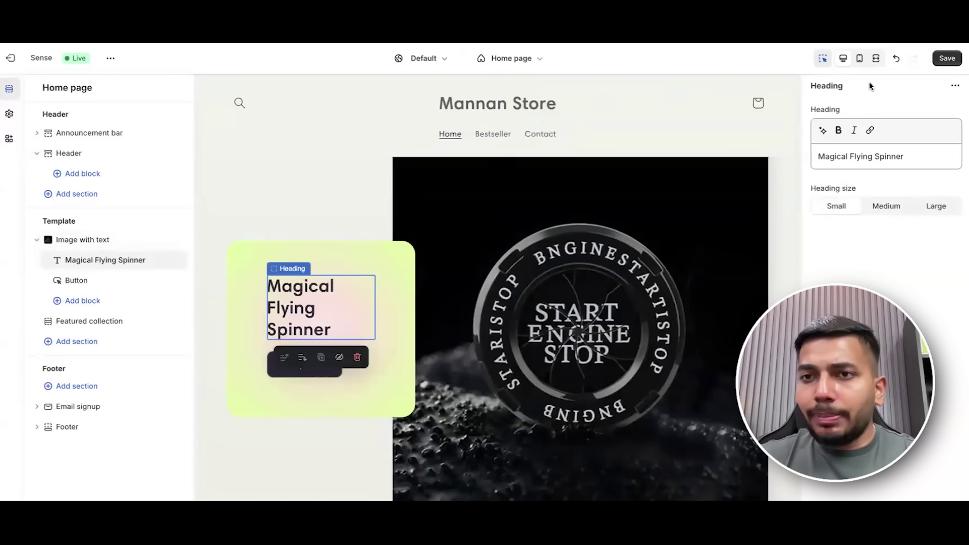
click(859, 59)
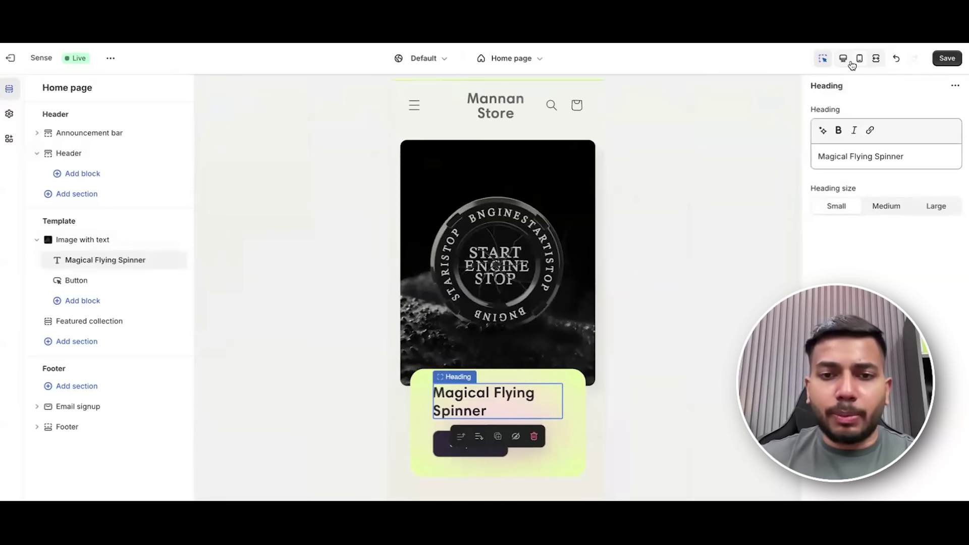
click(899, 208)
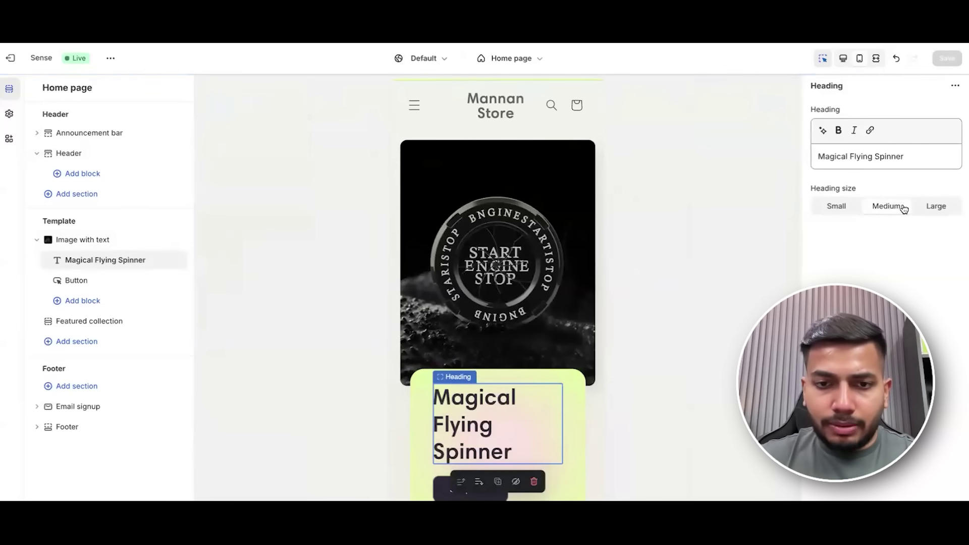
scroll(458, 326, down, 5)
scroll(458, 326, up, 5)
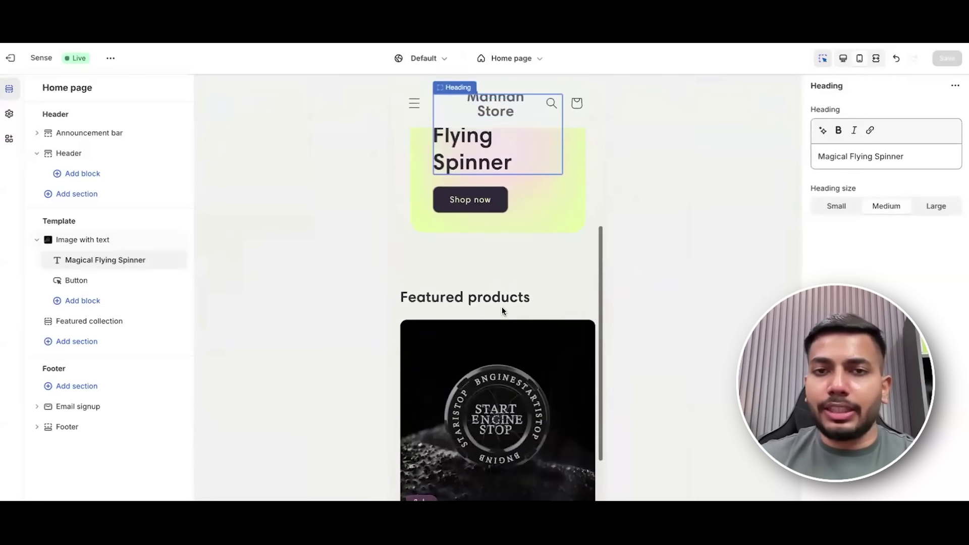
scroll(562, 237, down, 5)
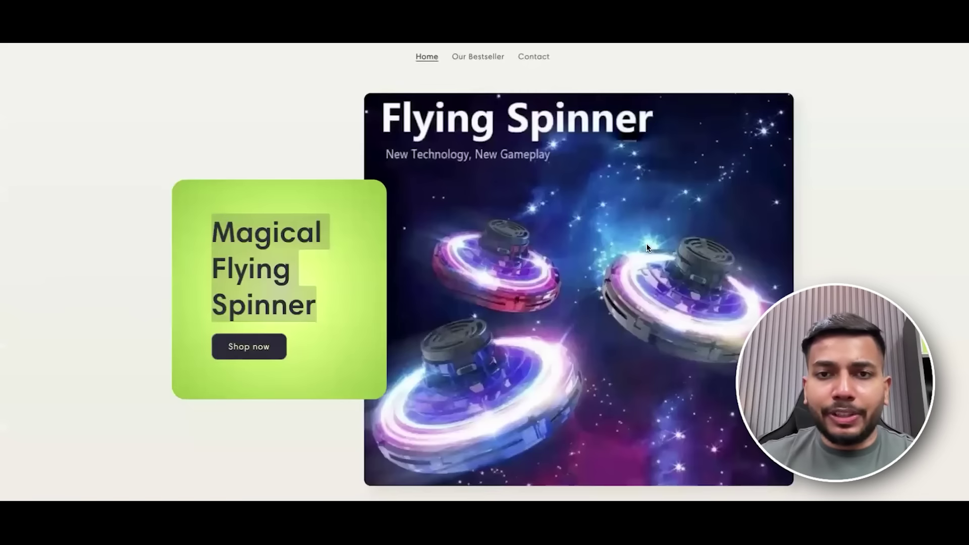
scroll(648, 247, down, 10)
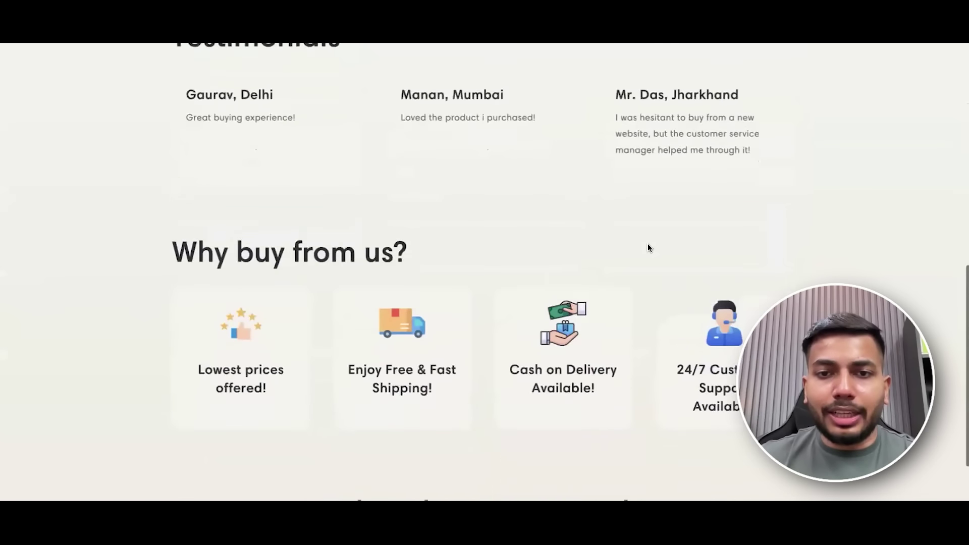
scroll(589, 178, up, 10)
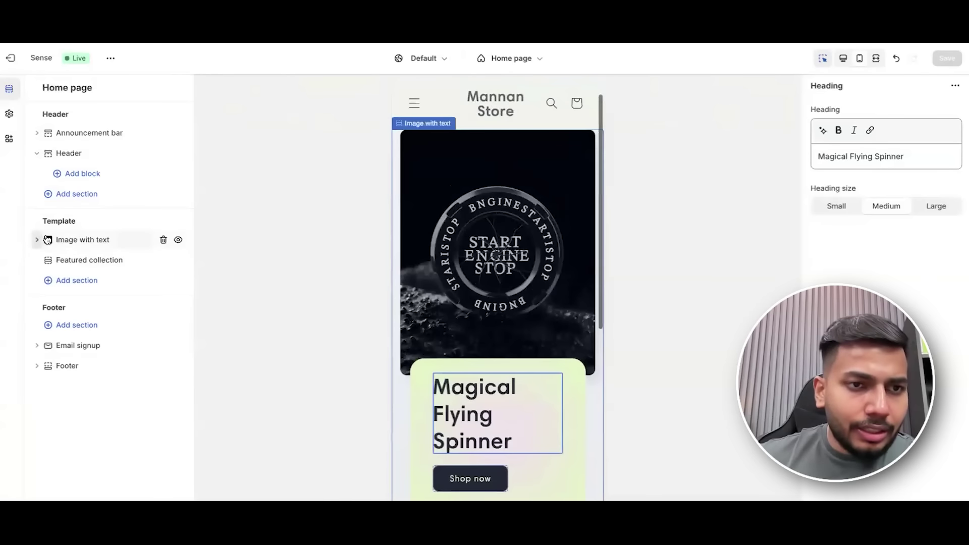
Delete the Featured collection section and collapse the hero section's block list.
mouse_move(126, 267)
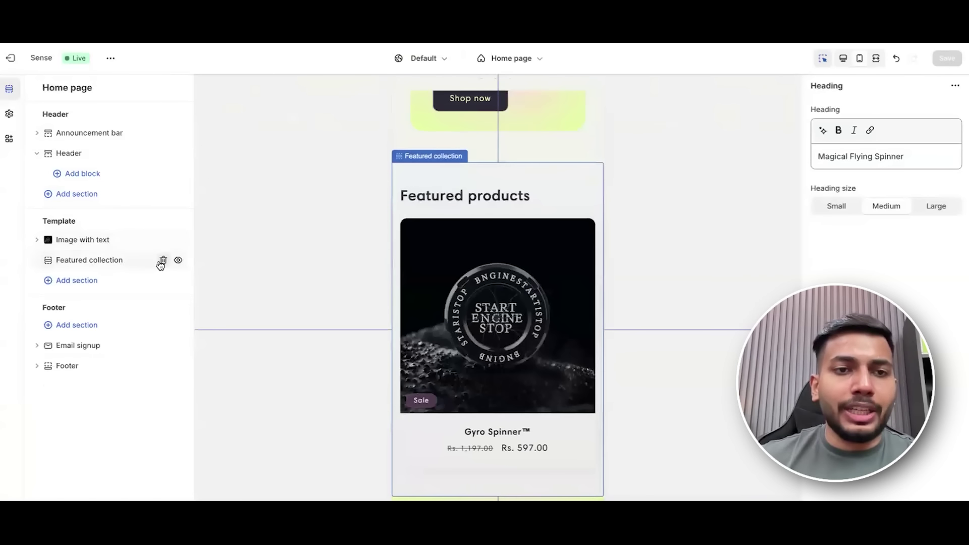
click(163, 260)
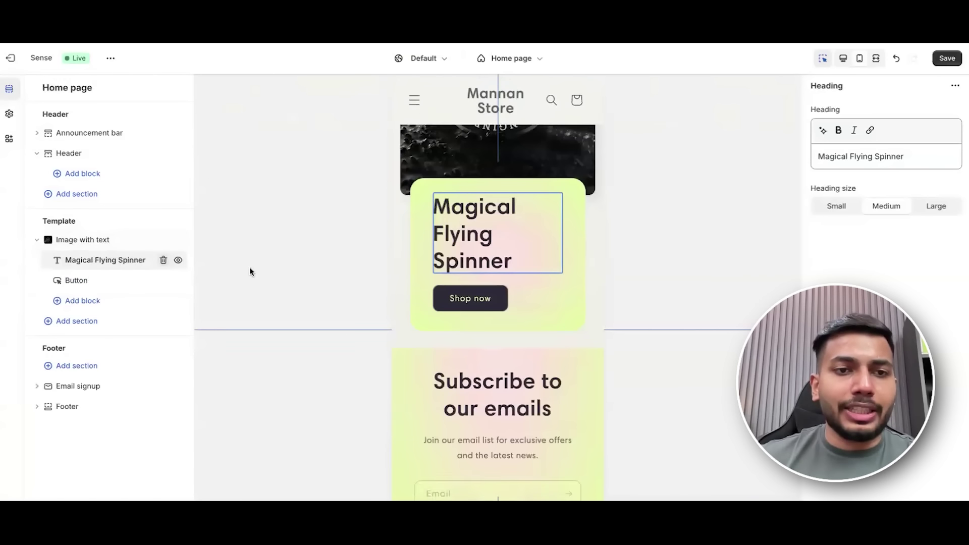
click(36, 240)
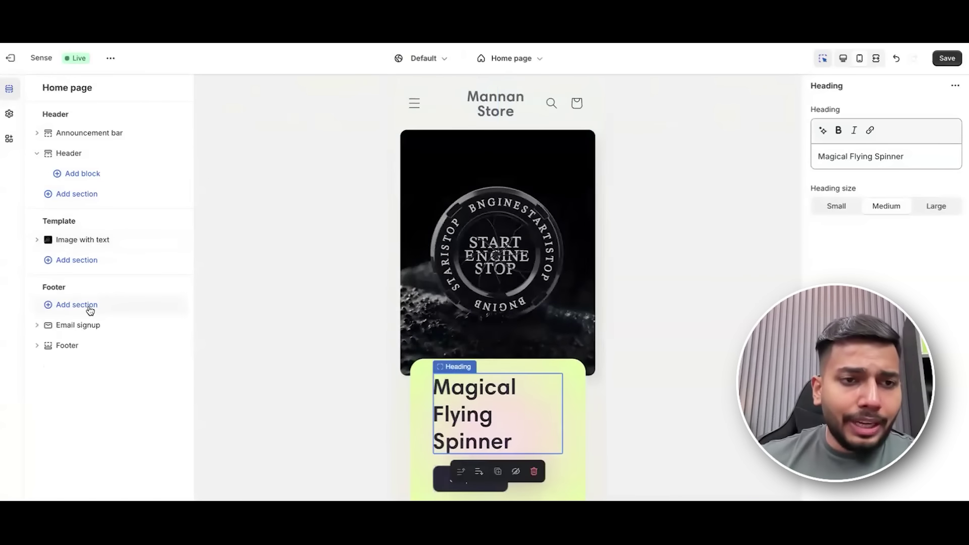
mouse_move(149, 327)
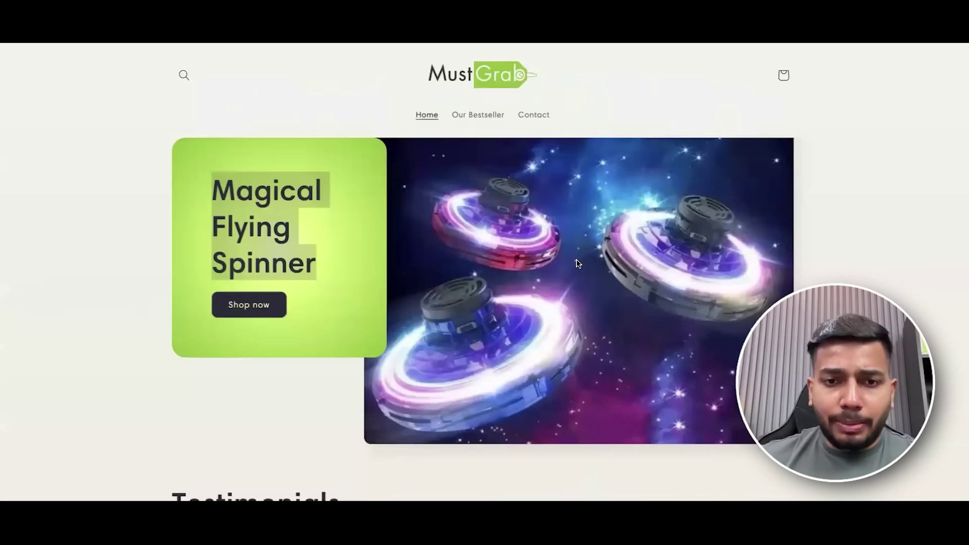
scroll(578, 263, down, 20)
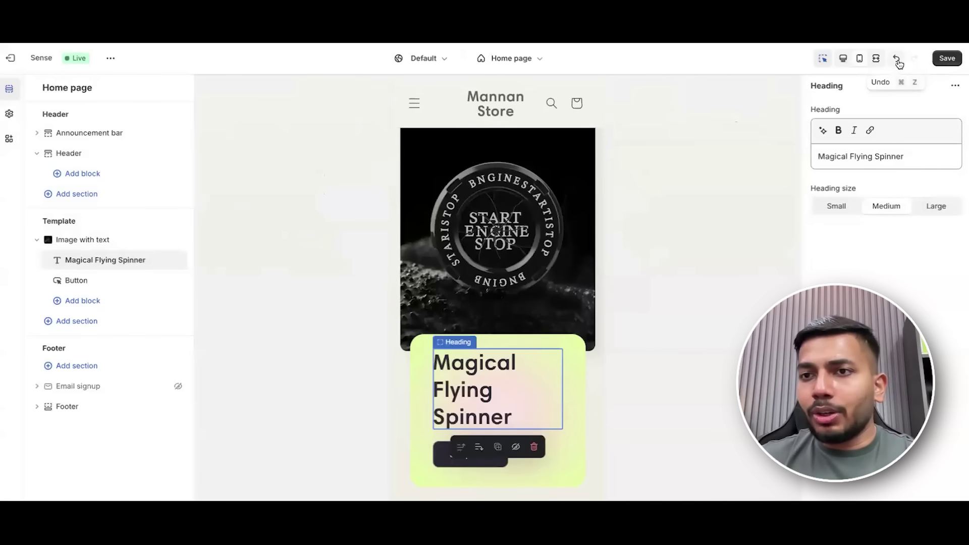
click(898, 59)
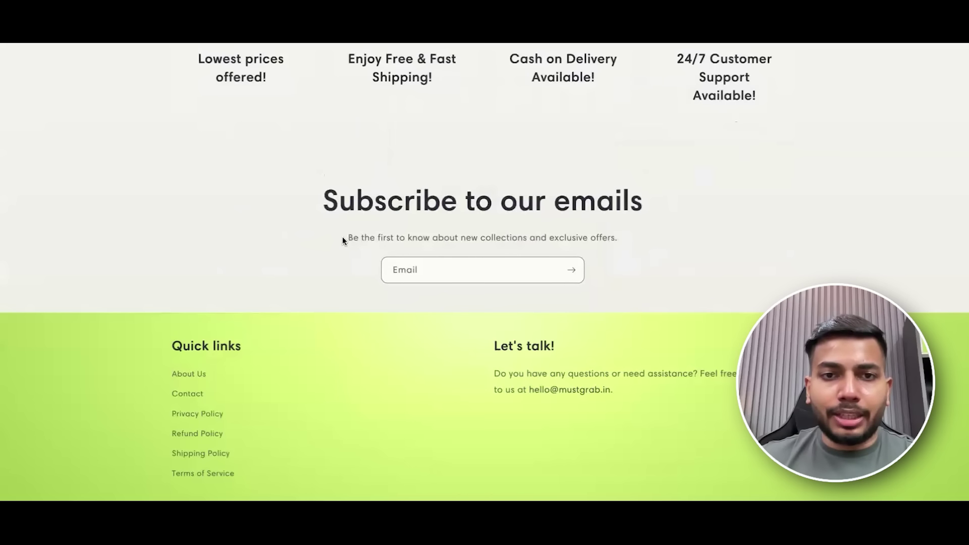
Set the email signup description to 'Be the first to know about new collections and exclusive offers.' and save.
drag(340, 241, 702, 248)
drag(623, 241, 347, 237)
key(ctrl+c)
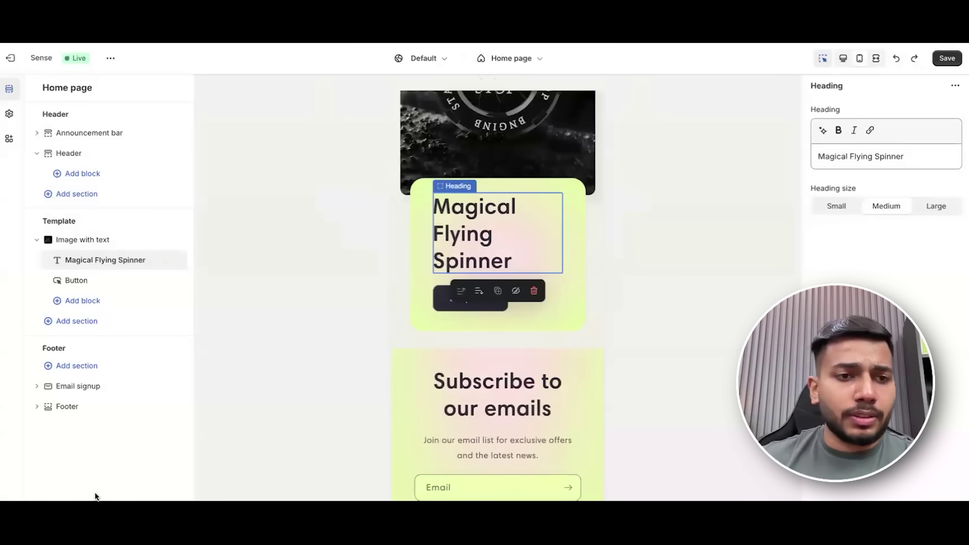
click(520, 442)
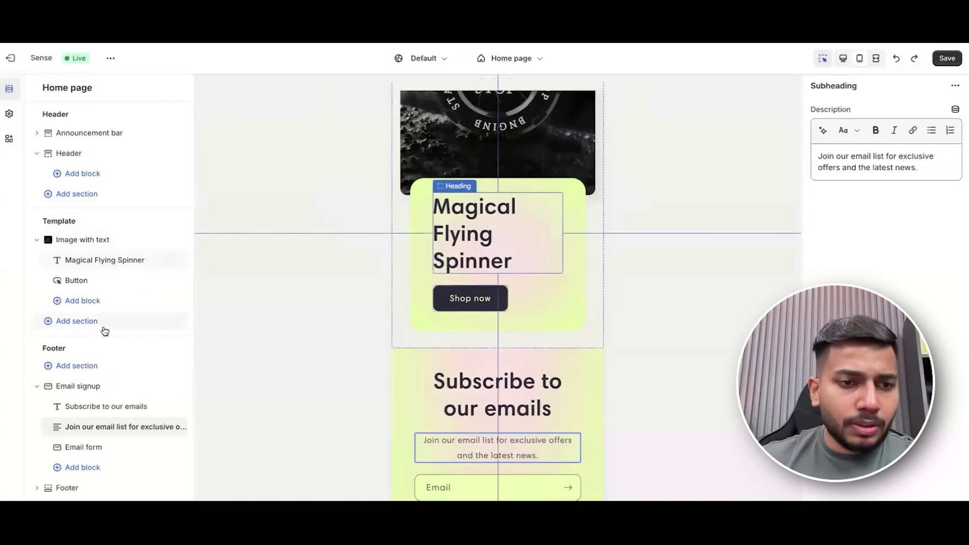
triple_click(911, 159)
key(ctrl+v)
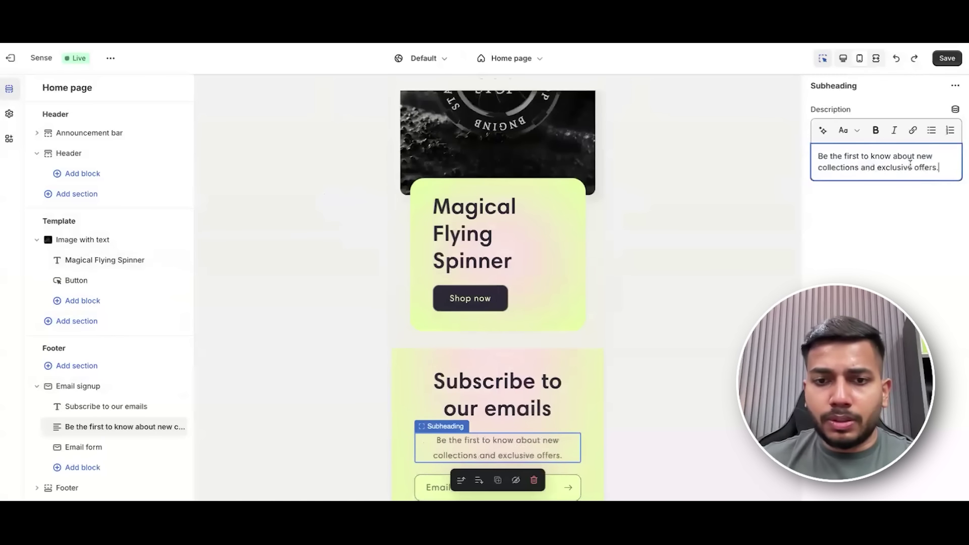
click(947, 58)
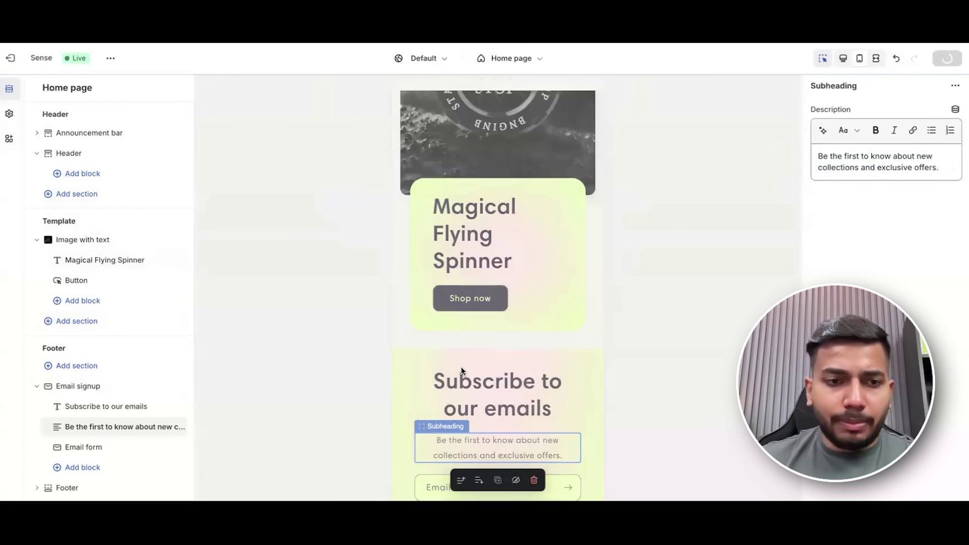
Add a Quick links menu block and a Text block to the footer.
click(65, 488)
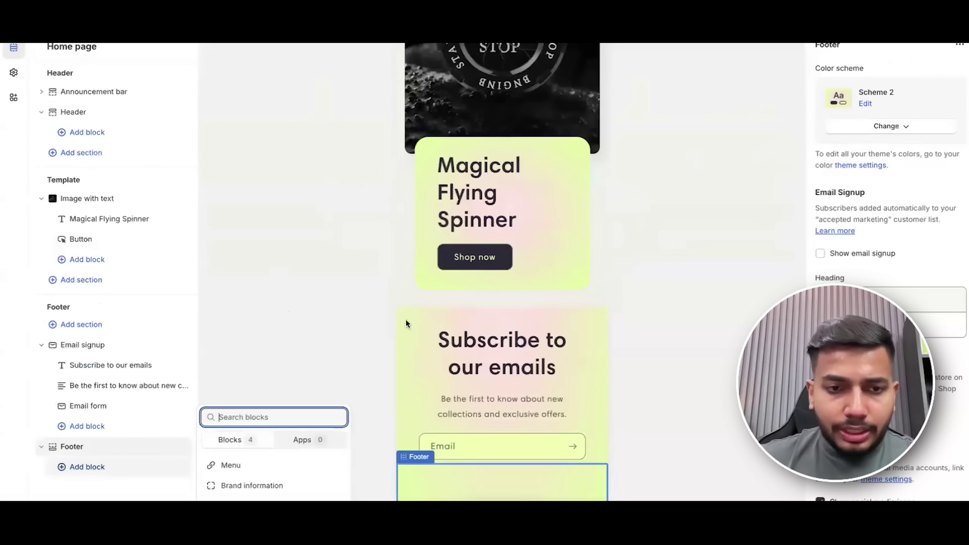
click(279, 465)
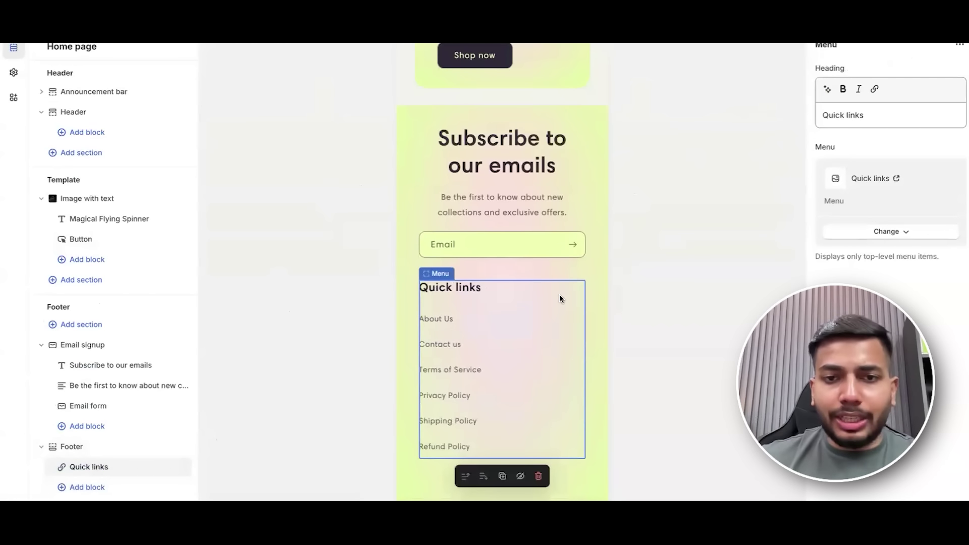
click(92, 489)
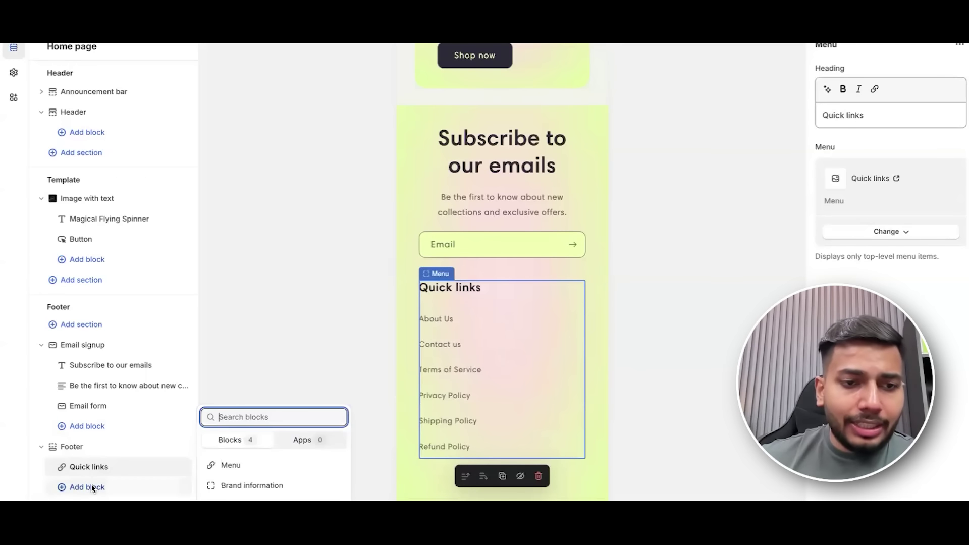
click(253, 503)
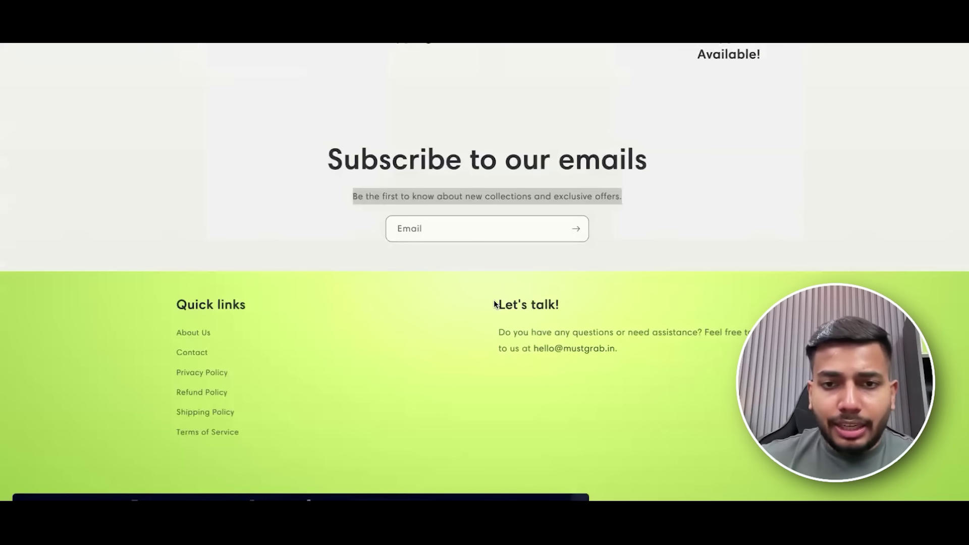
Set the footer text block's heading to 'Let's talk!' copied from the live store.
drag(495, 301, 557, 301)
key(ctrl+c)
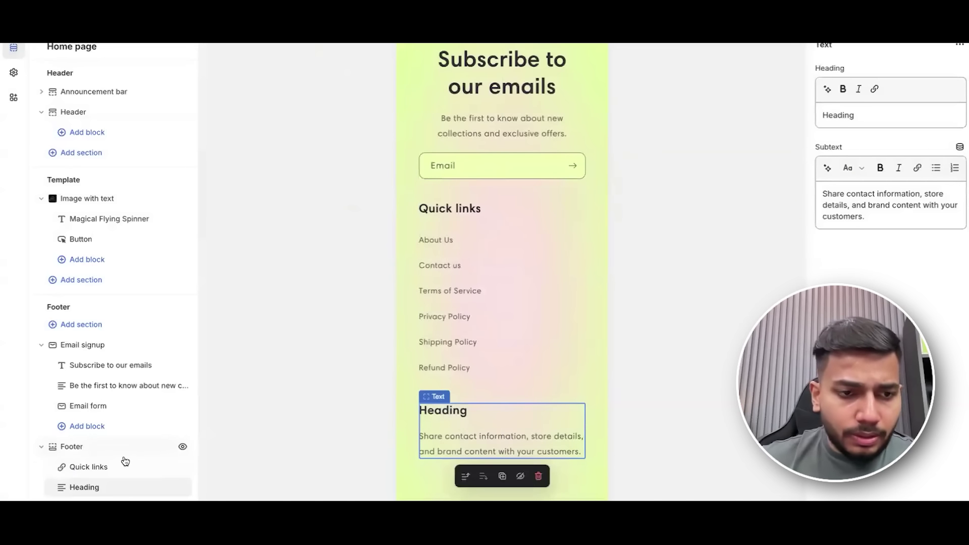
click(903, 115)
key(ctrl+a)
key(ctrl+v)
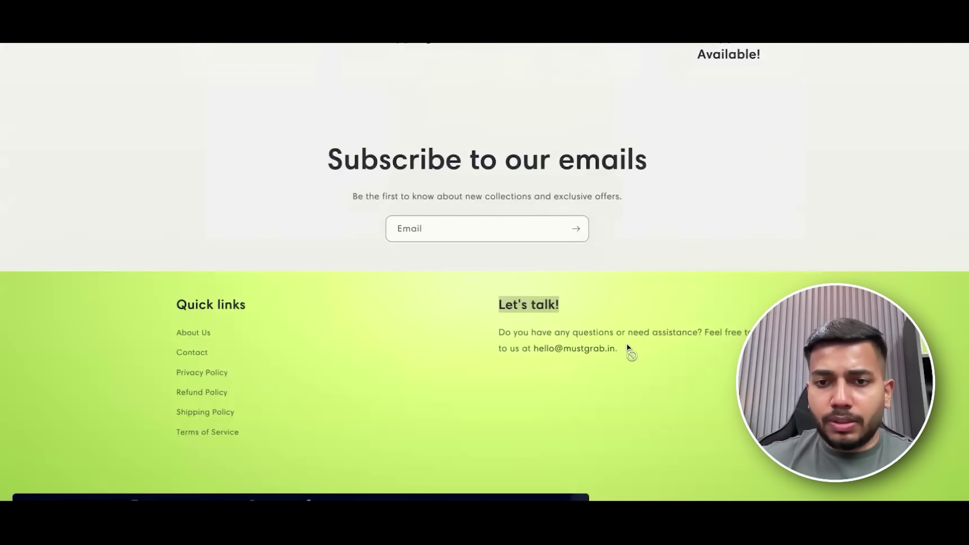
Paste the live store's contact sentence as subtext and correct the store name in the e-mail address.
drag(626, 343, 498, 333)
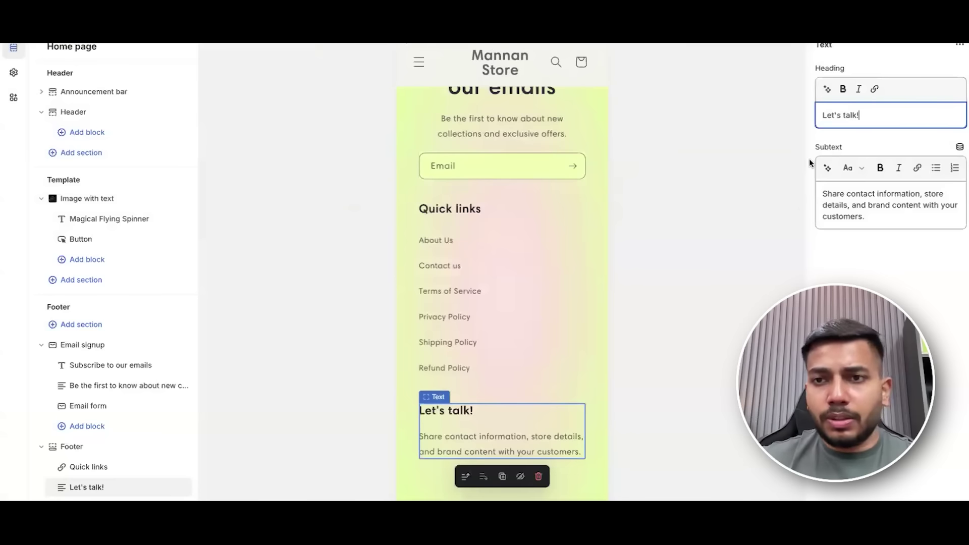
click(872, 201)
key(ctrl+a)
key(ctrl+v)
double_click(881, 216)
text(mannans)
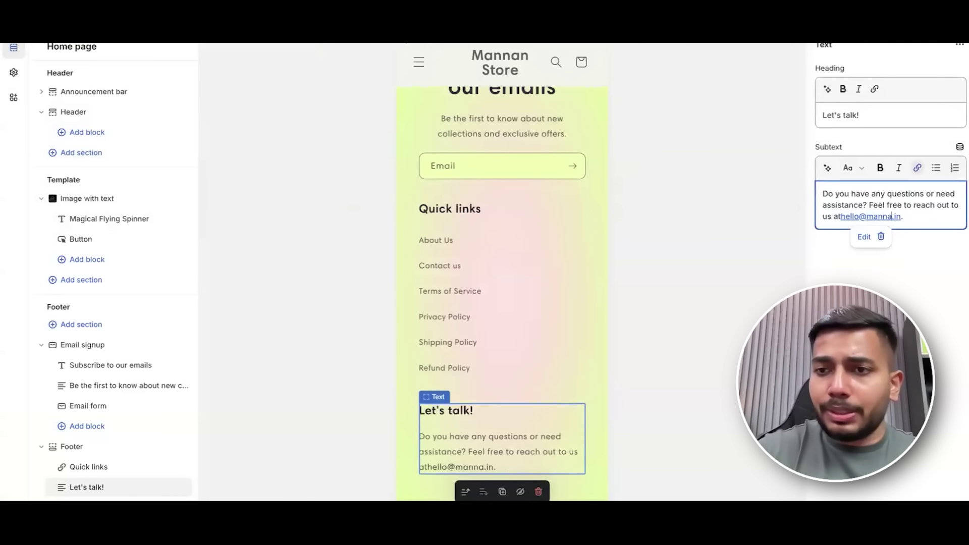
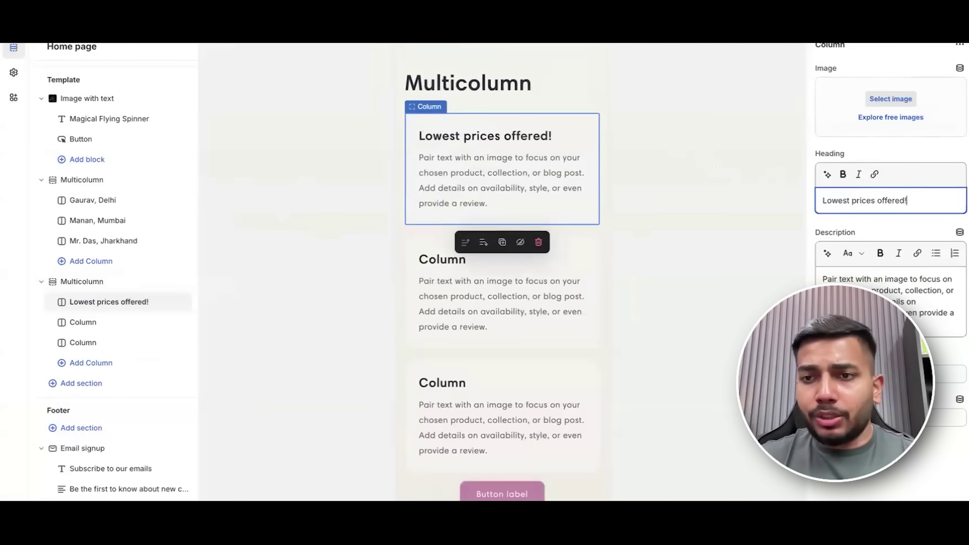
Clear the first column's description and rename the section heading to 'Why buy from us?'.
key(ctrl+a)
key(BackSpace)
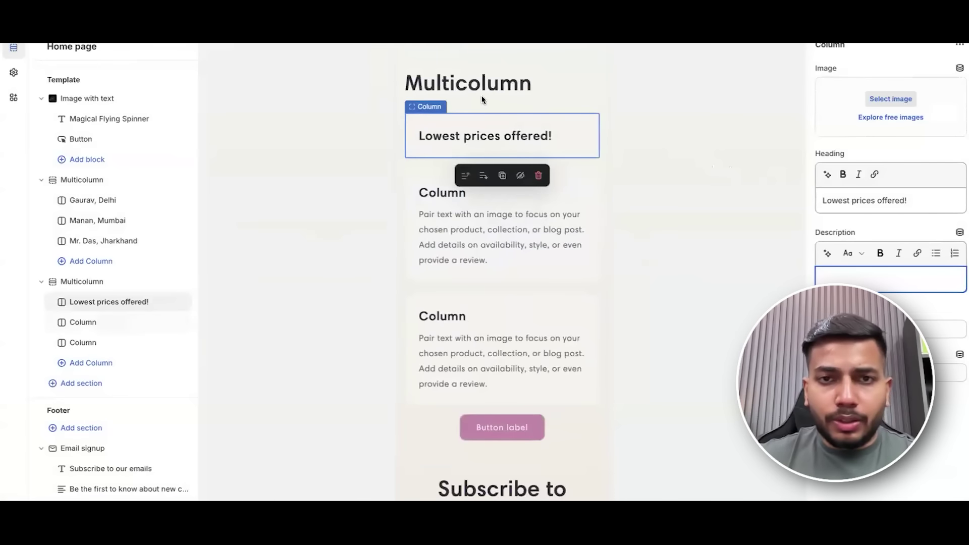
click(505, 83)
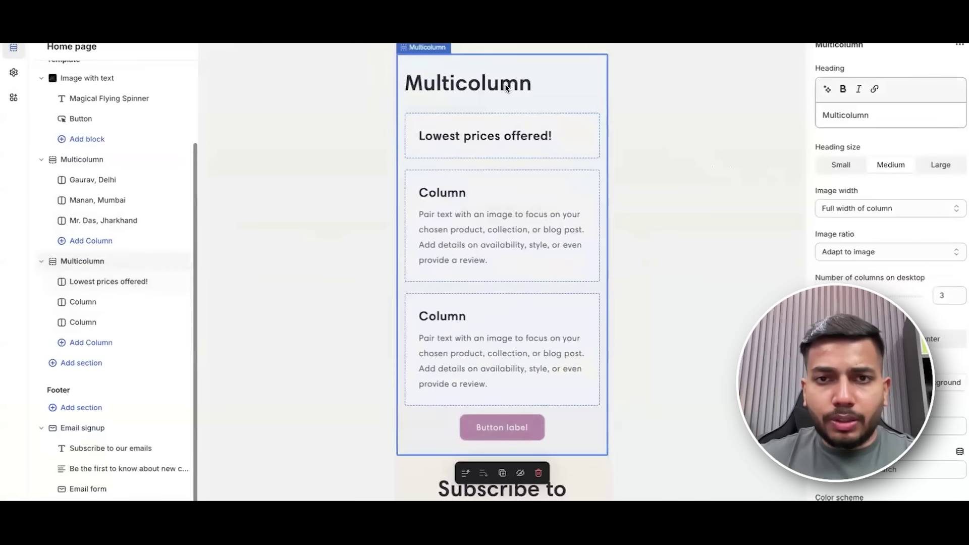
double_click(858, 115)
text(Why buy from us?)
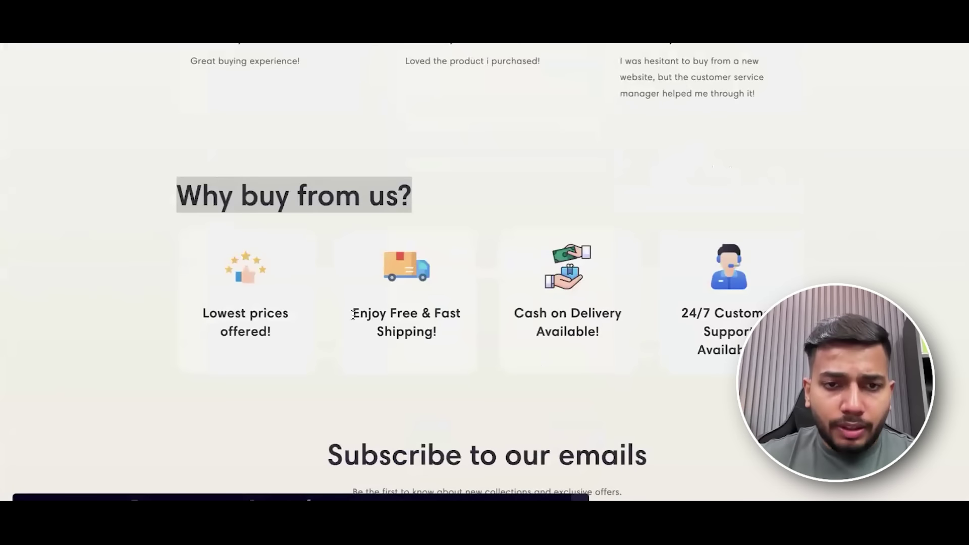
Set the second column heading to 'Enjoy Free & Fast Shipping!' and empty its description.
drag(354, 315, 442, 334)
key(ctrl+c)
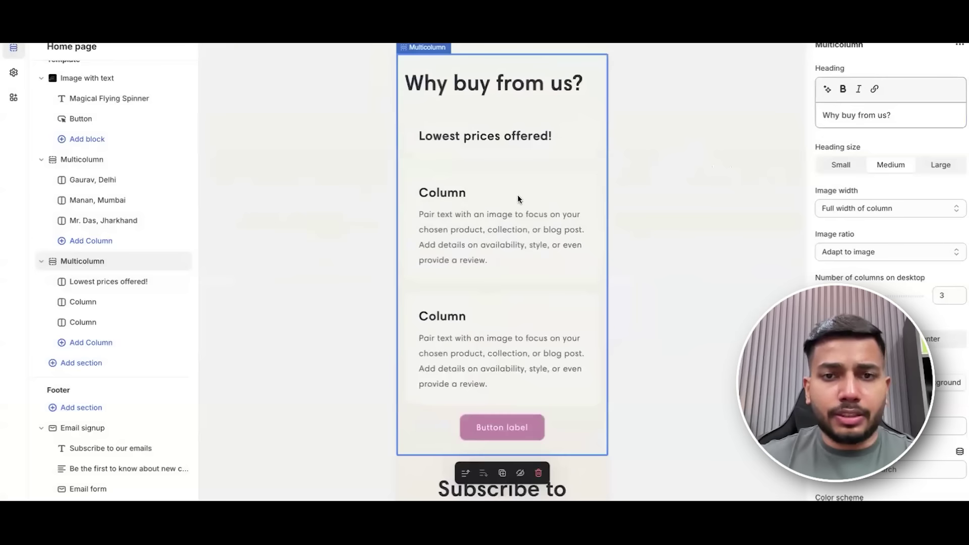
click(530, 236)
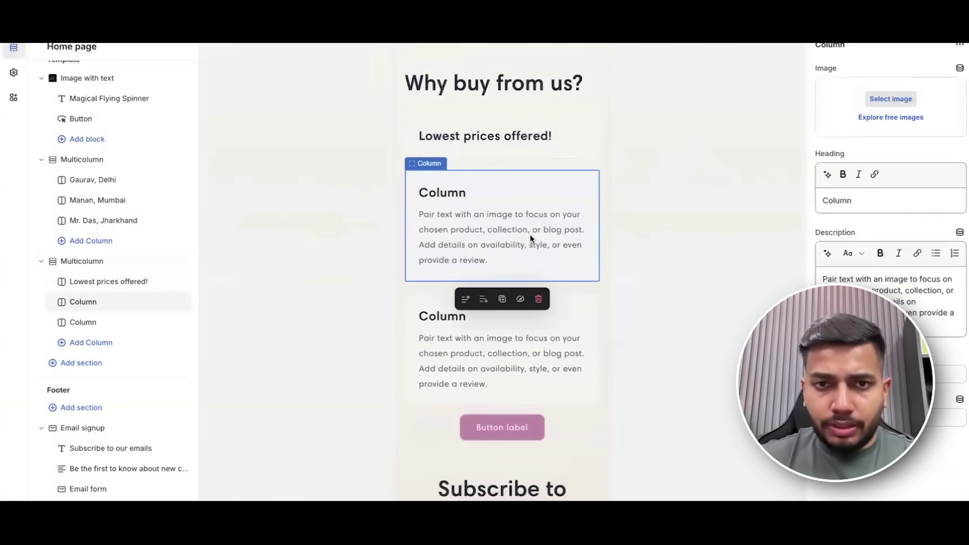
click(857, 206)
key(ctrl+a)
key(ctrl+v)
click(896, 289)
key(ctrl+a)
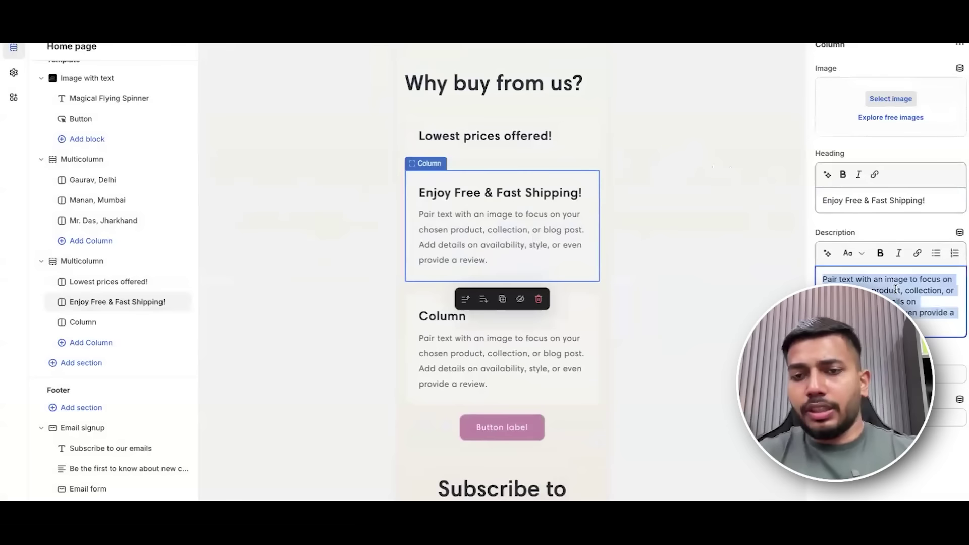
key(BackSpace)
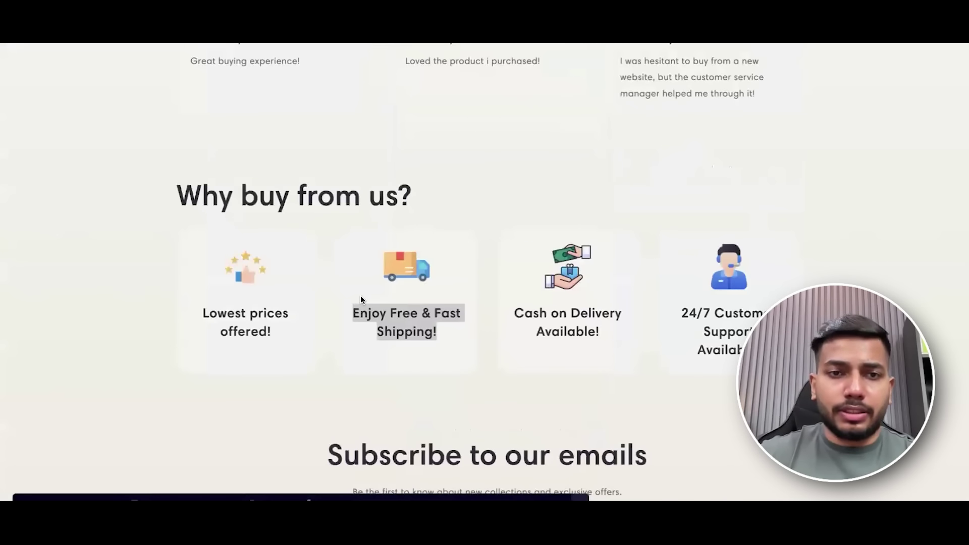
Set the third column heading to 'Cash on Delivery Available!' and empty its description.
drag(516, 313, 608, 339)
key(ctrl+c)
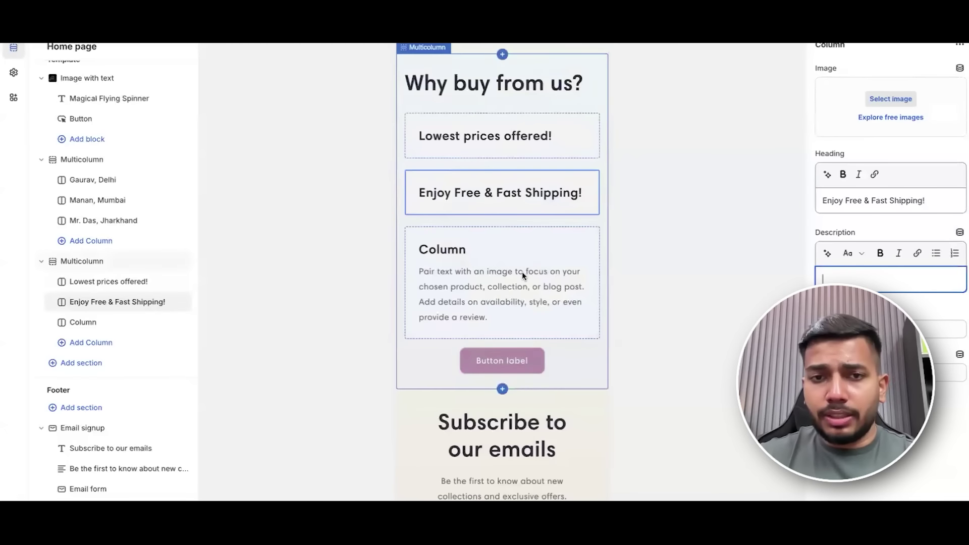
click(523, 270)
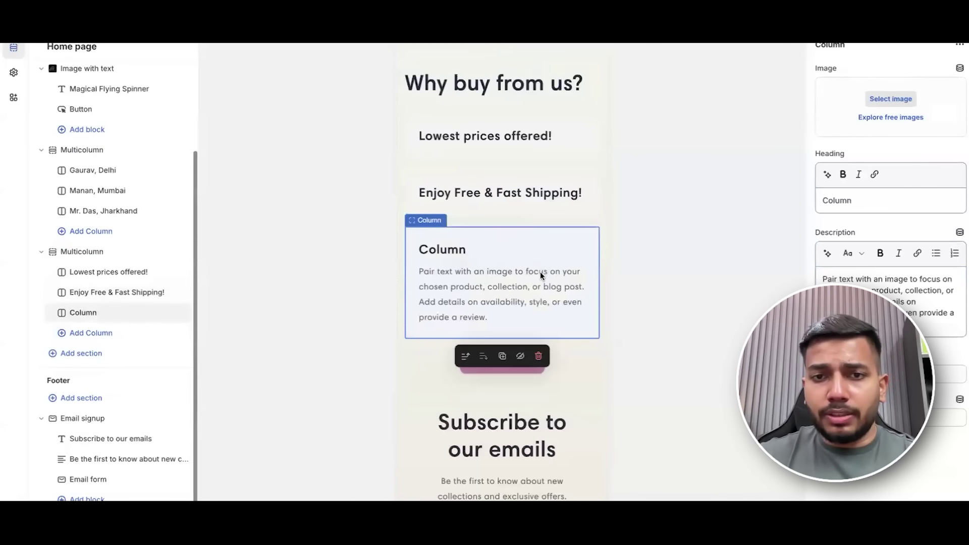
click(853, 200)
key(ctrl+a)
key(ctrl+v)
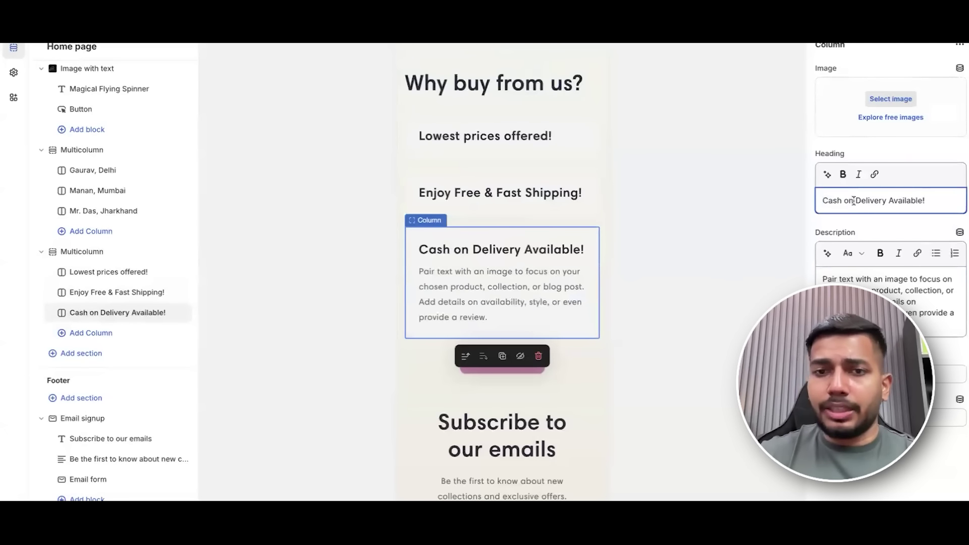
click(889, 297)
key(ctrl+a)
key(BackSpace)
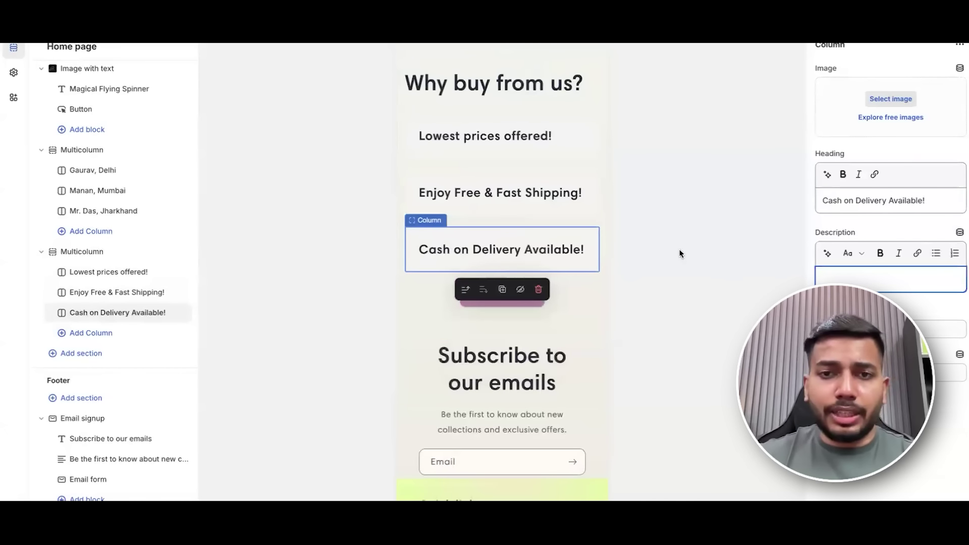
Add a fourth column headed '24/7 Customer Support Available!' with an empty description.
click(115, 333)
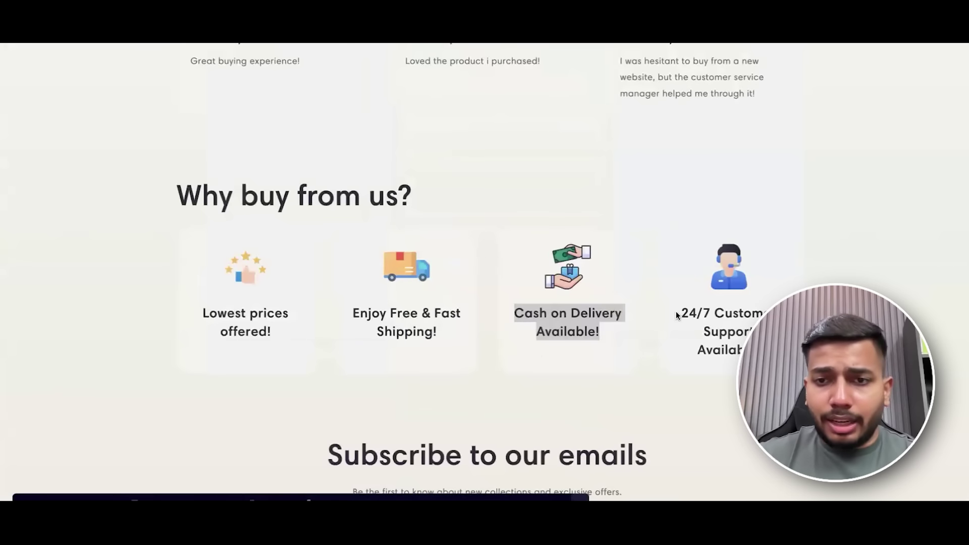
drag(677, 316, 788, 353)
key(ctrl+c)
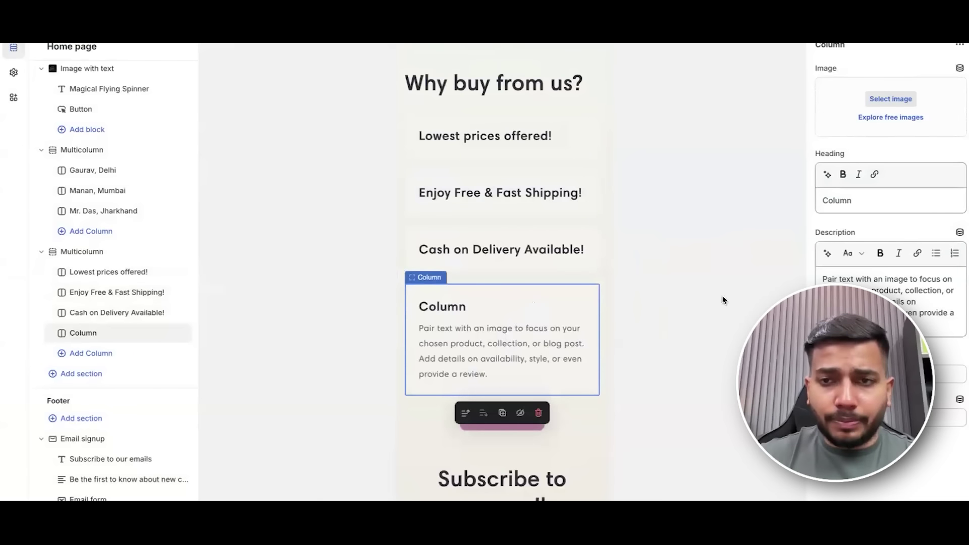
click(853, 278)
key(ctrl+a)
key(BackSpace)
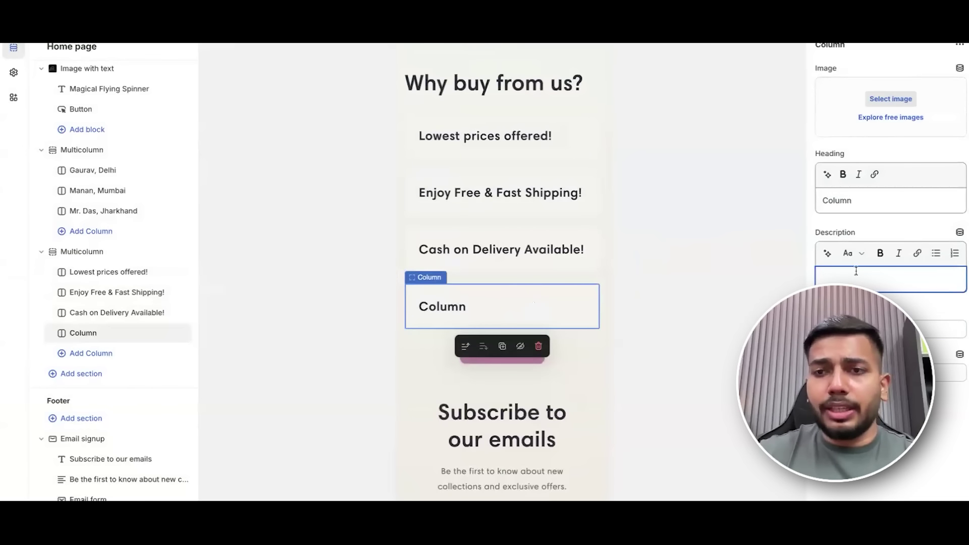
double_click(848, 201)
key(ctrl+v)
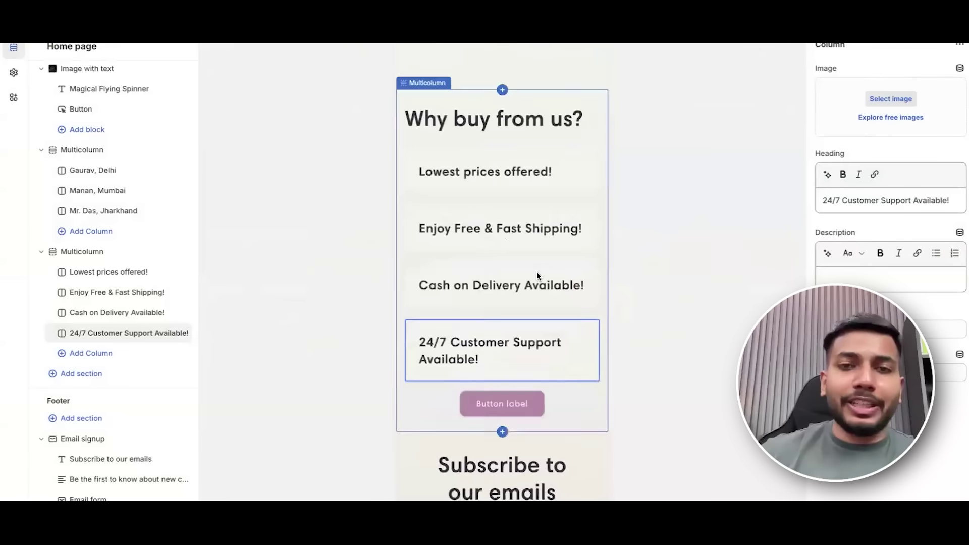
scroll(543, 263, up, 10)
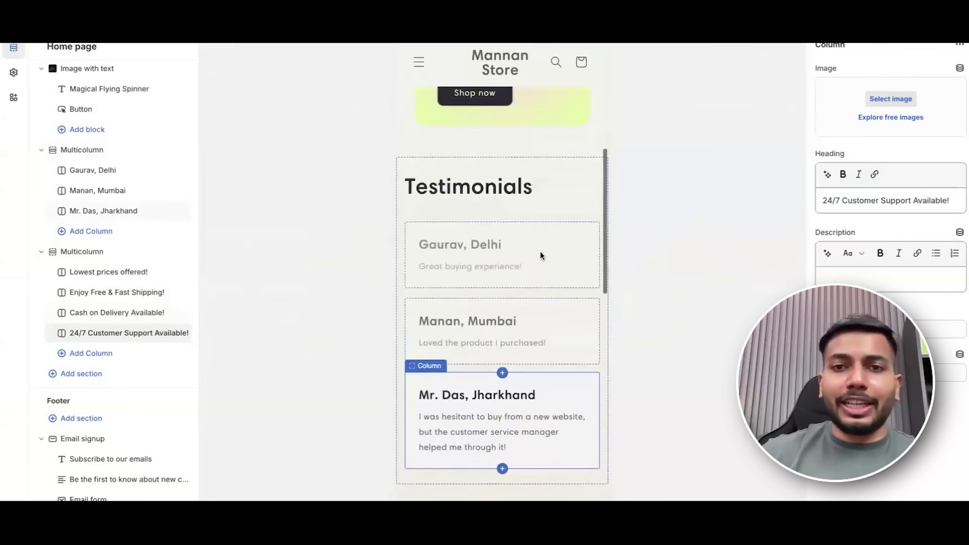
scroll(535, 254, down, 5)
scroll(535, 255, down, 5)
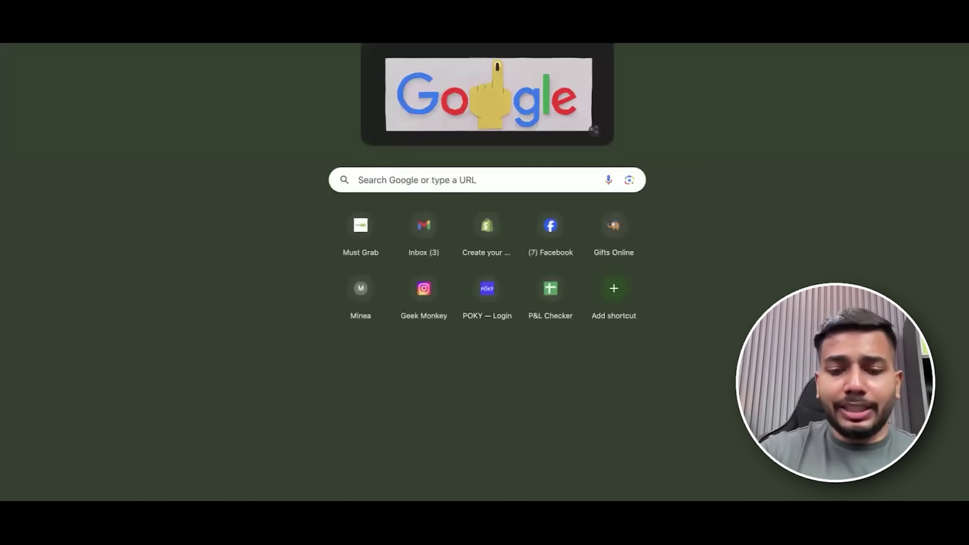
Search Google for 'icon for web' and open the Flaticon site from the results.
text(icon for web)
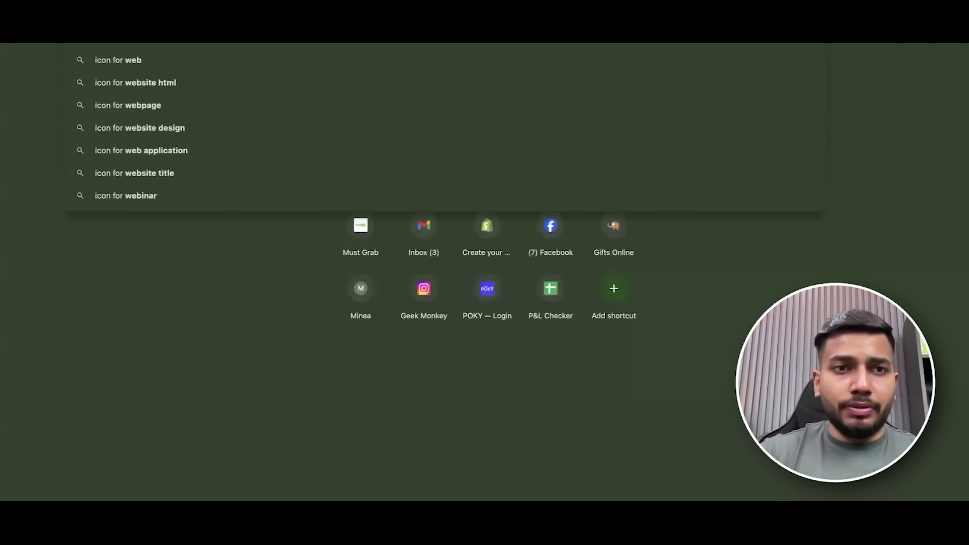
key(Return)
scroll(347, 249, down, 1)
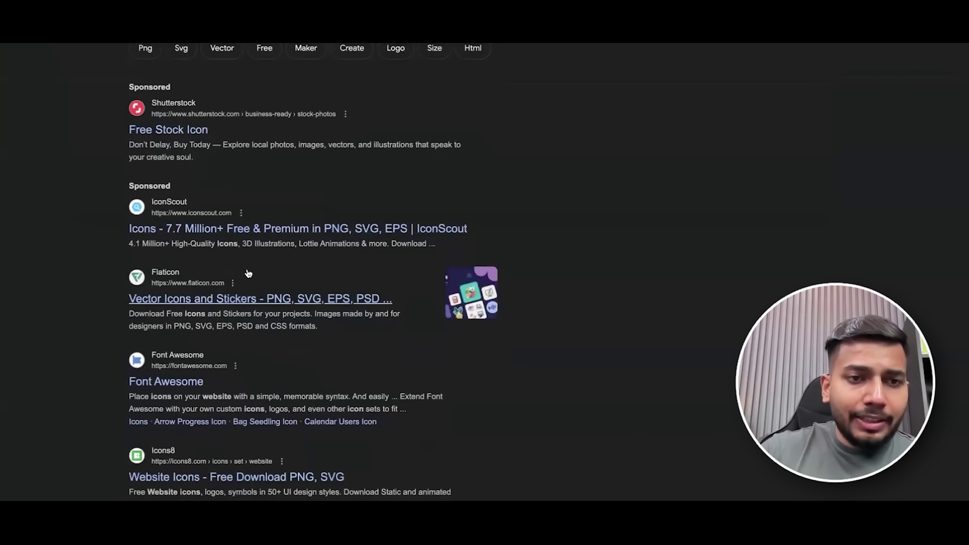
scroll(239, 282, down, 1)
click(356, 270)
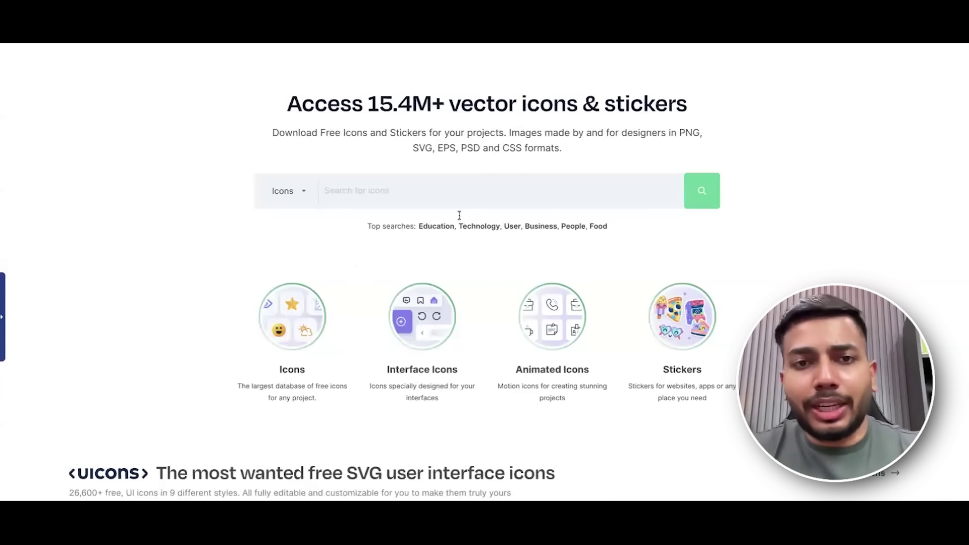
Search Flaticon for 'rating' and download a rating icon and a delivery truck icon as PNG.
click(447, 189)
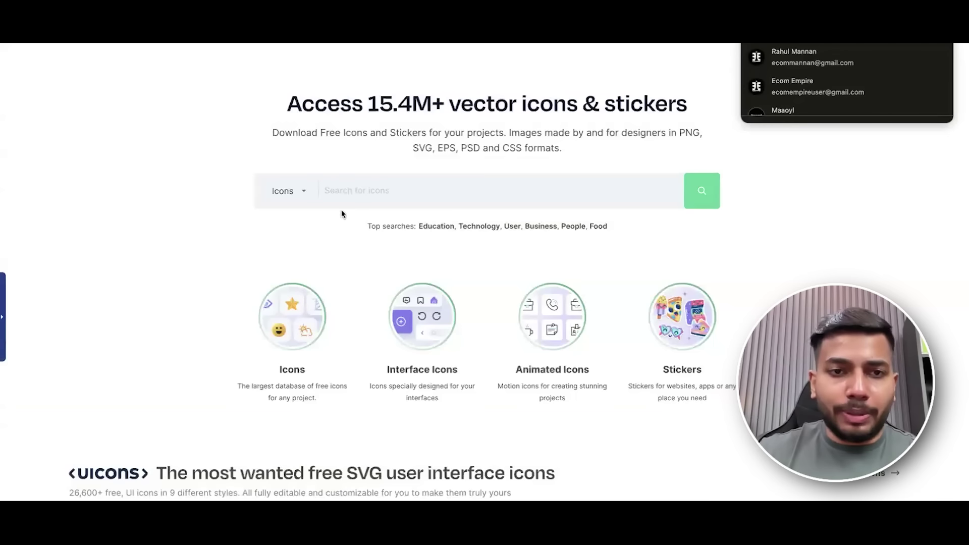
click(346, 199)
text(rating)
key(Return)
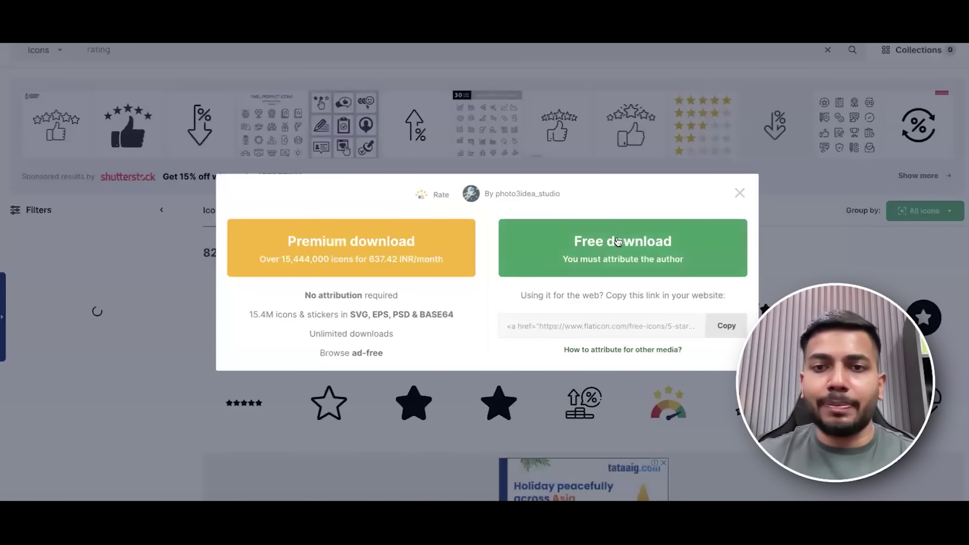
click(612, 232)
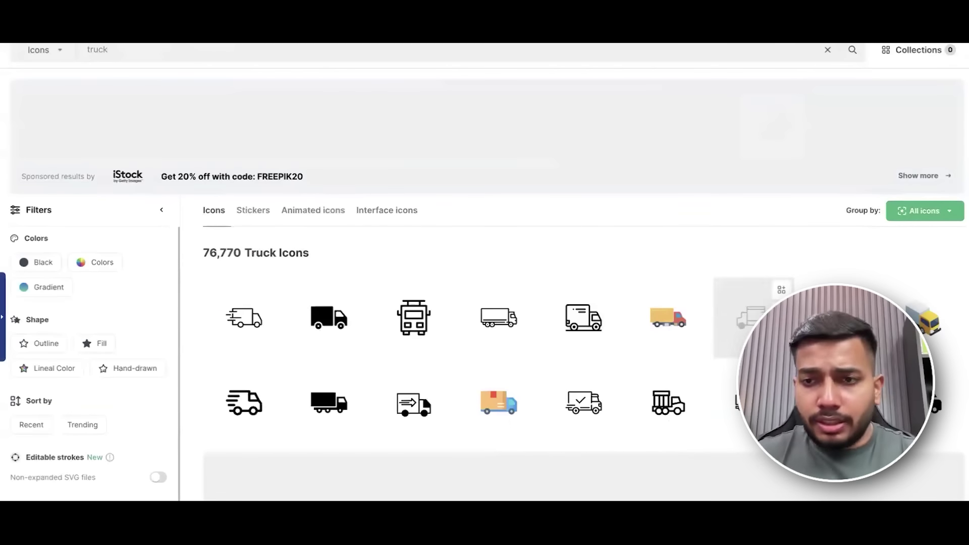
click(525, 420)
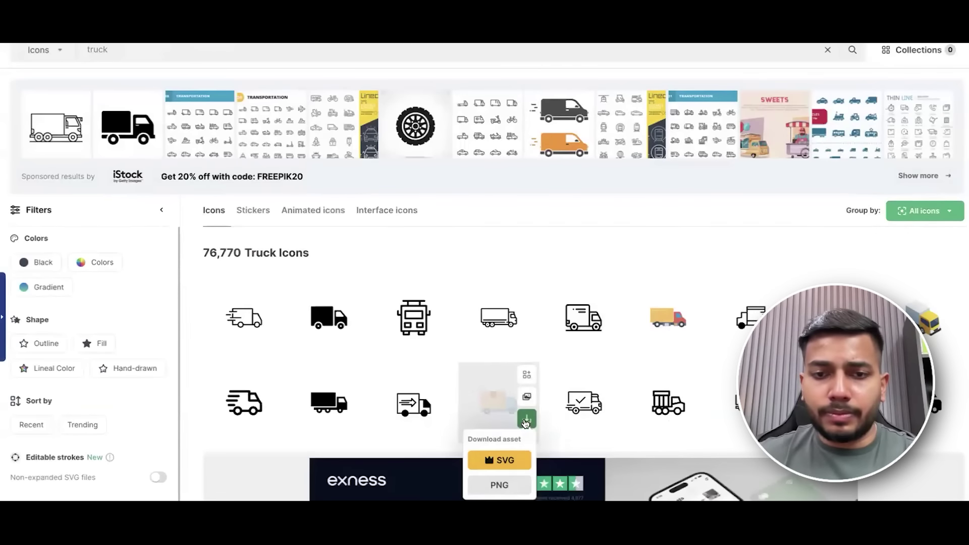
click(514, 481)
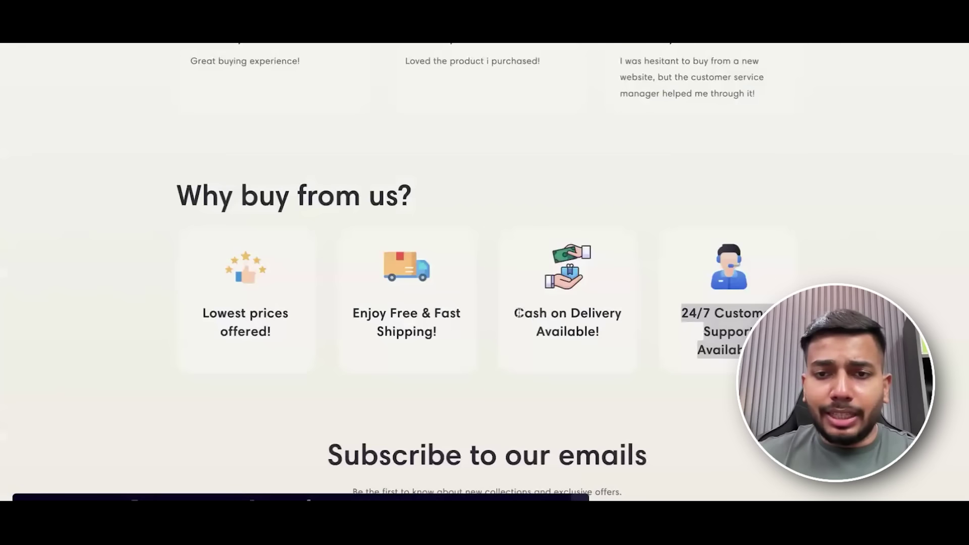
Search 'Cash on Delivery' and download a cash-on-delivery icon as a free PNG.
drag(516, 313, 619, 318)
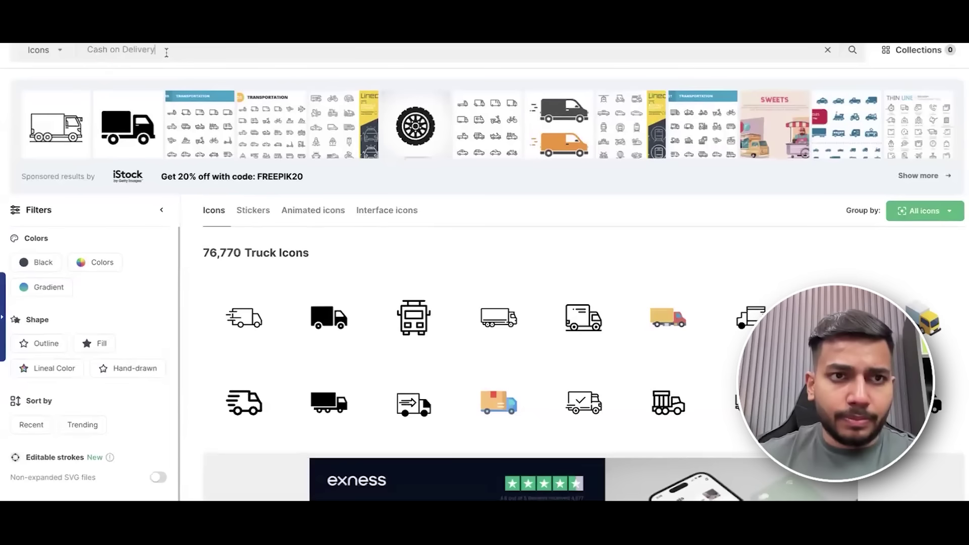
key(Return)
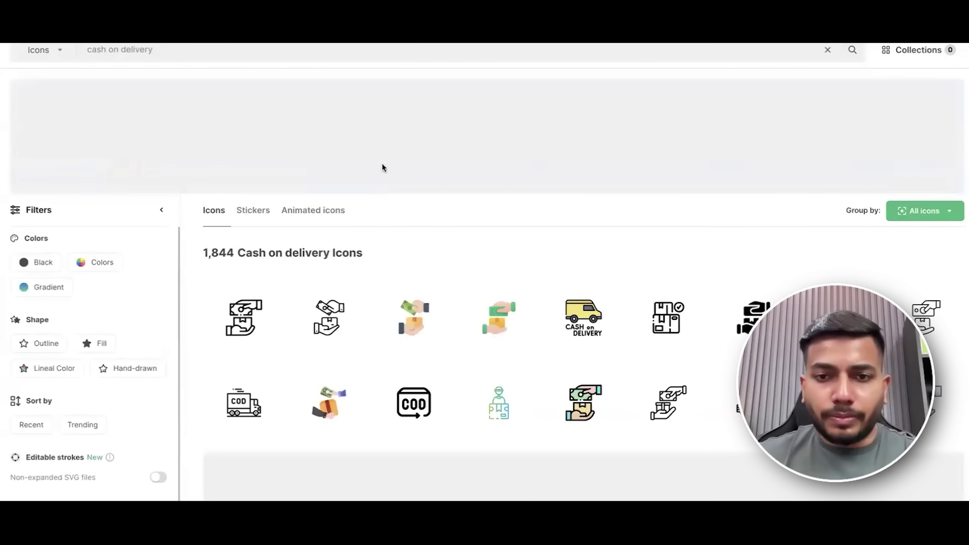
scroll(666, 384, down, 1)
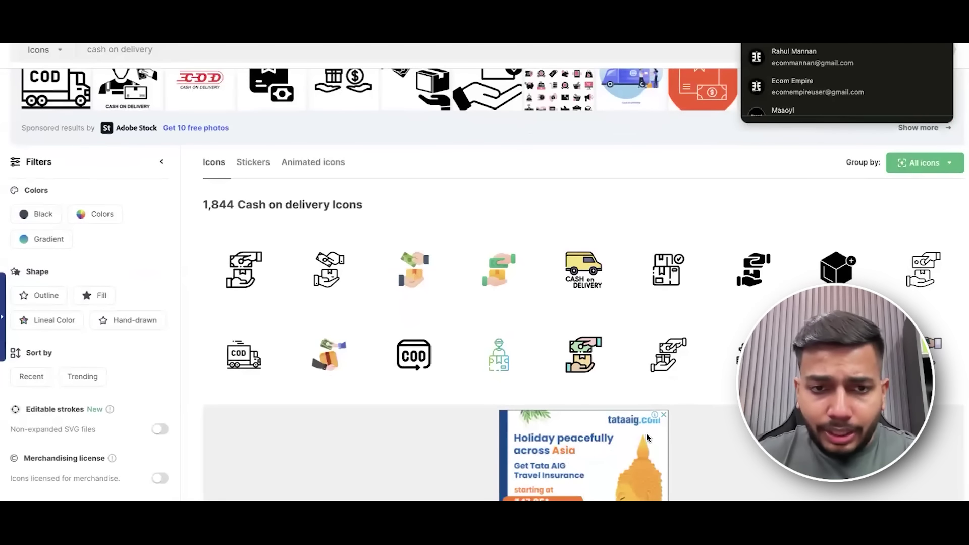
mouse_move(356, 373)
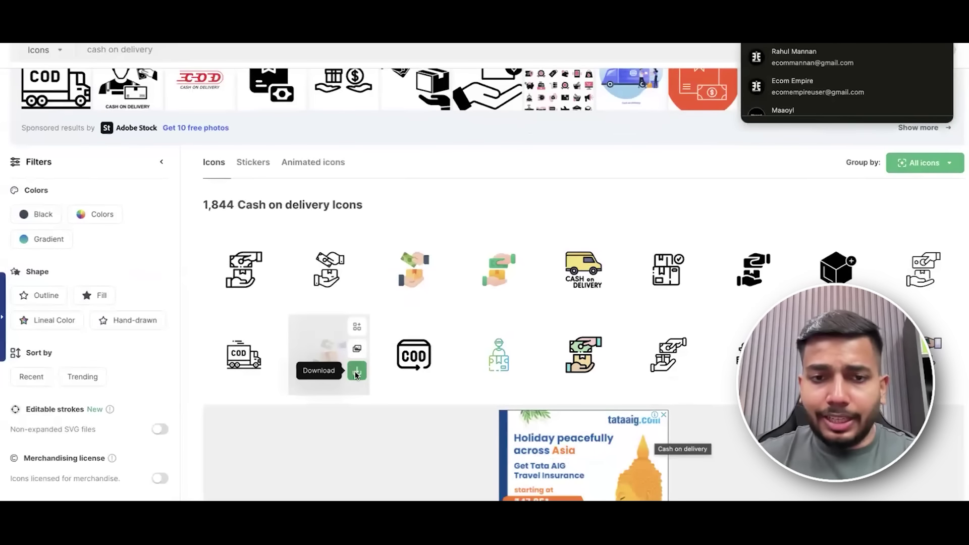
click(356, 372)
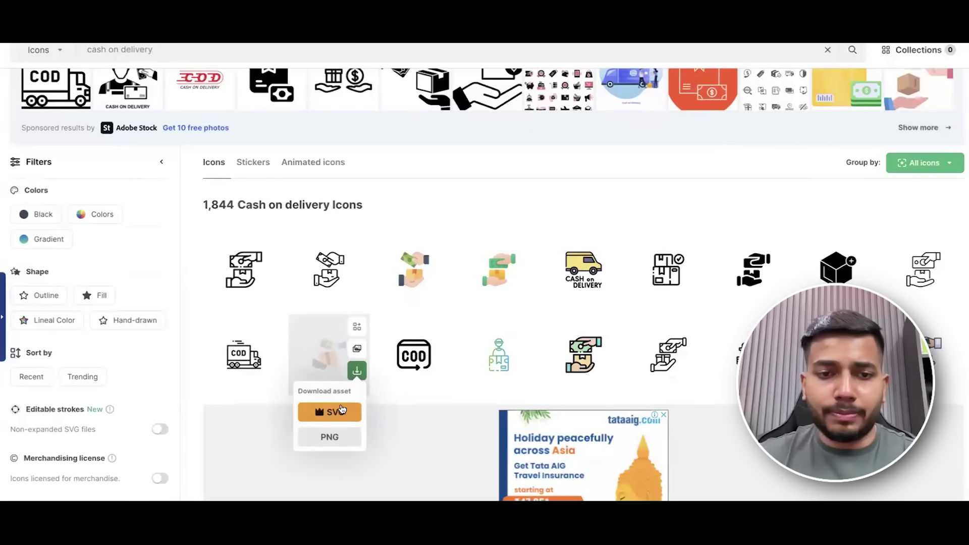
click(334, 429)
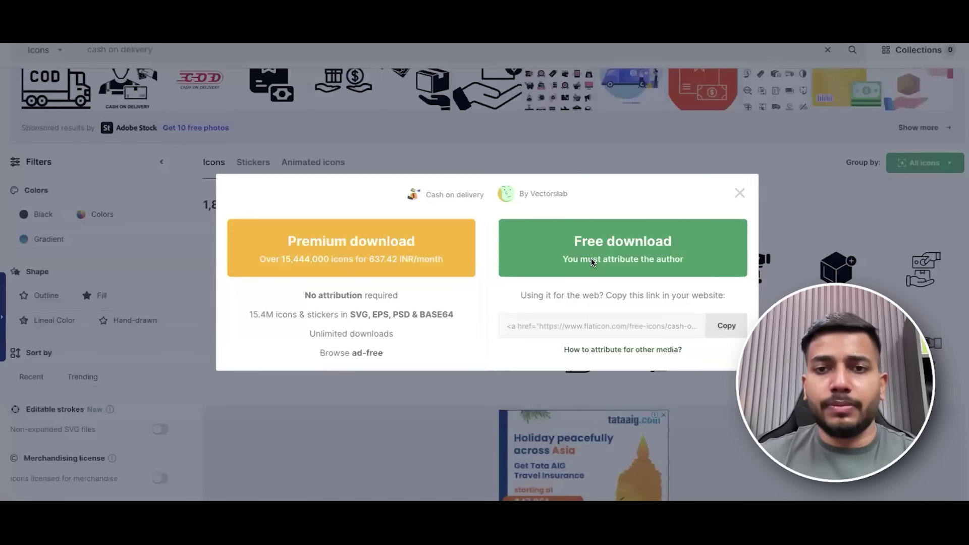
click(592, 258)
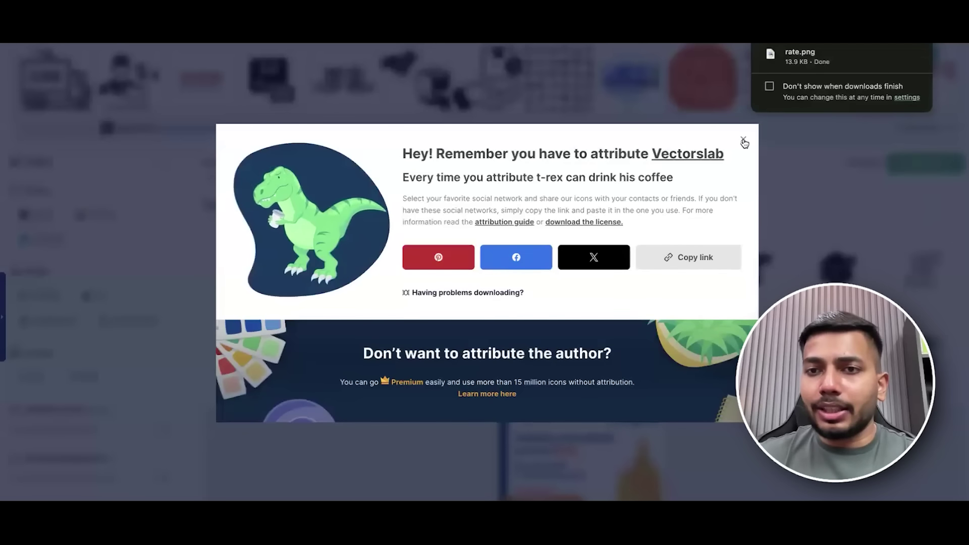
click(741, 141)
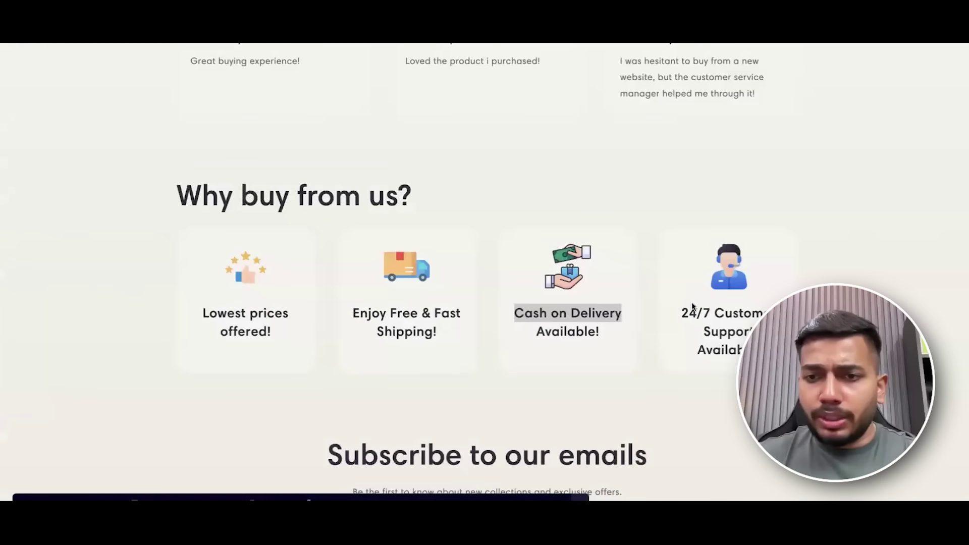
Search 'customer support' and download a support agent icon as a free PNG.
drag(717, 314, 747, 334)
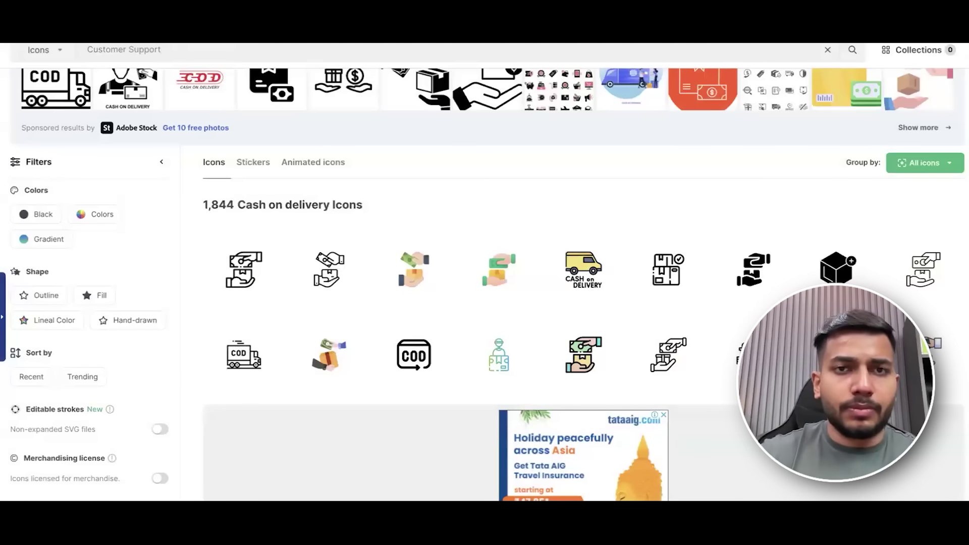
key(Return)
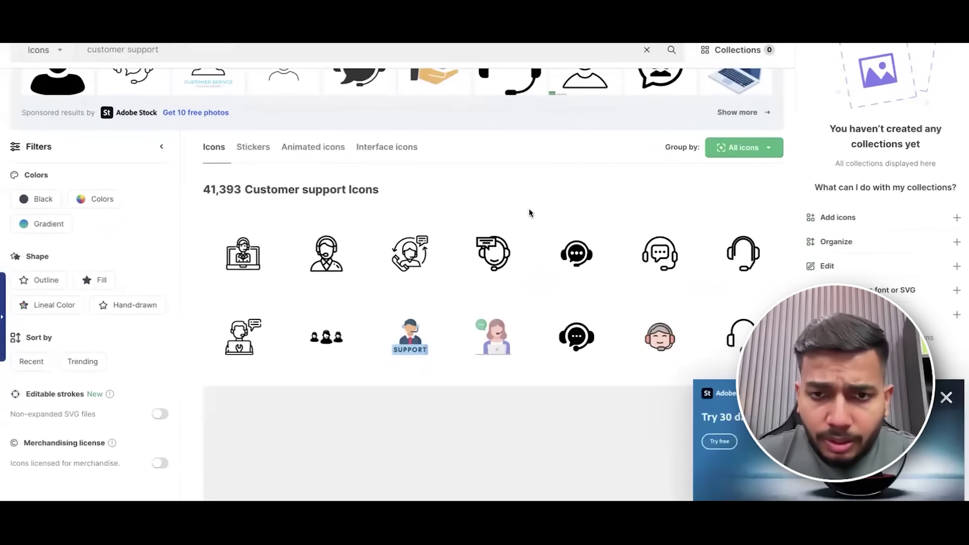
scroll(556, 213, down, 2)
scroll(732, 235, down, 5)
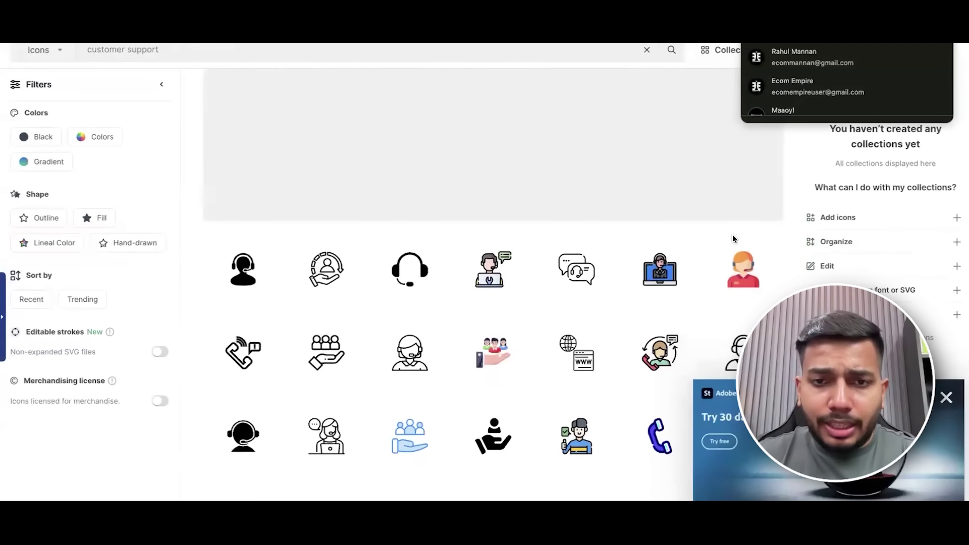
scroll(656, 281, down, 4)
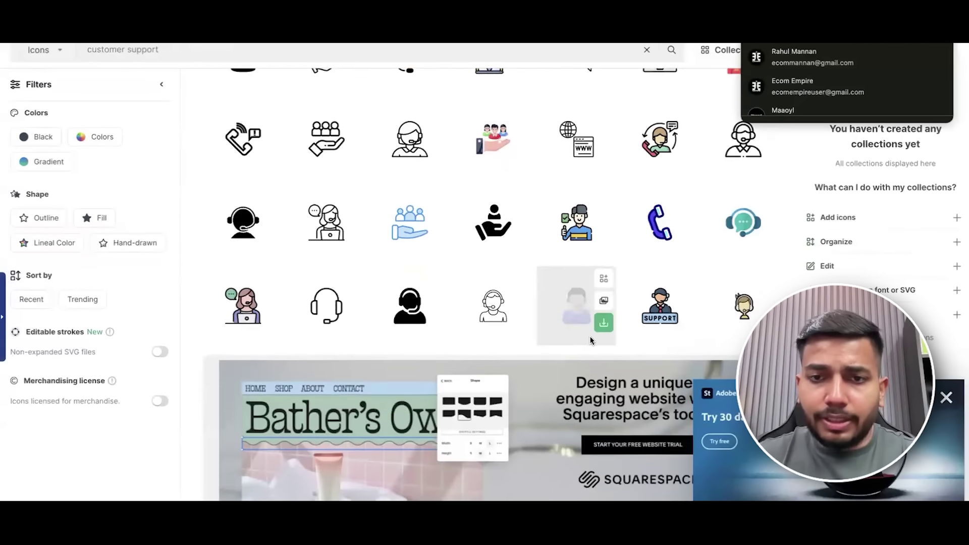
click(603, 324)
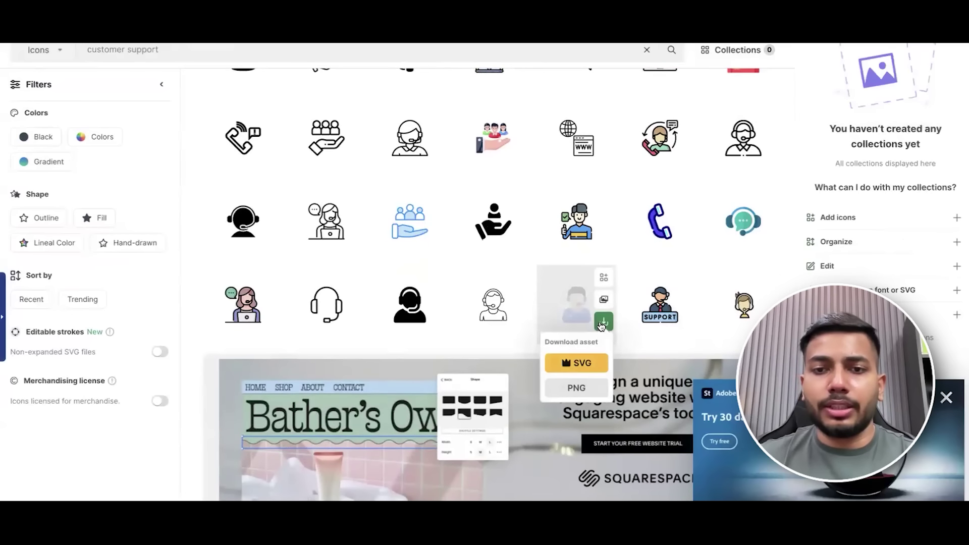
click(565, 386)
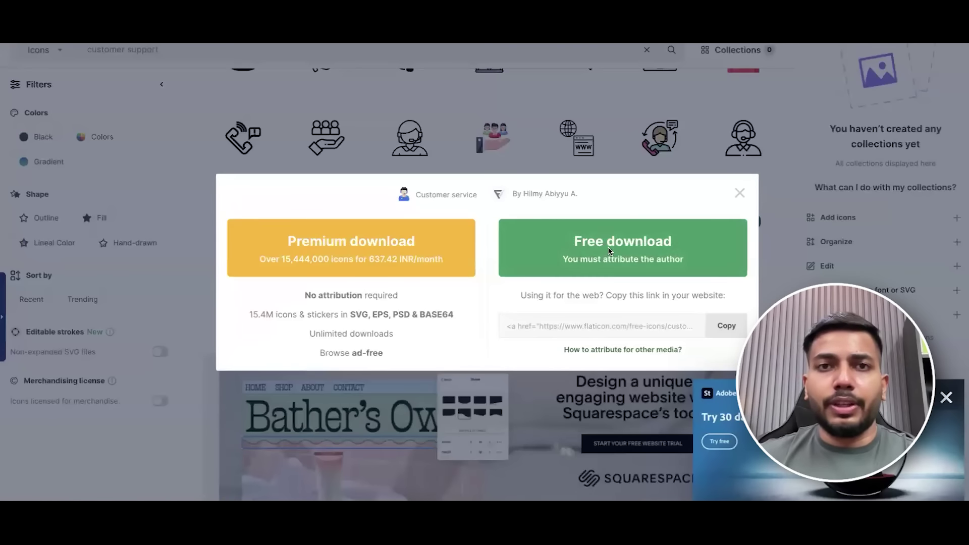
click(608, 246)
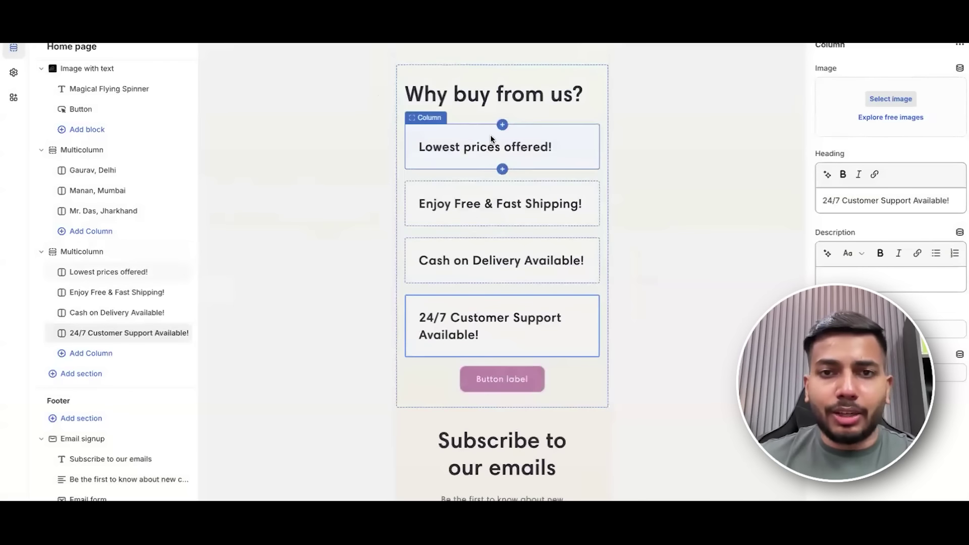
Upload the four downloaded icons and set the rate stars icon on the 'Lowest prices offered!' column.
click(491, 139)
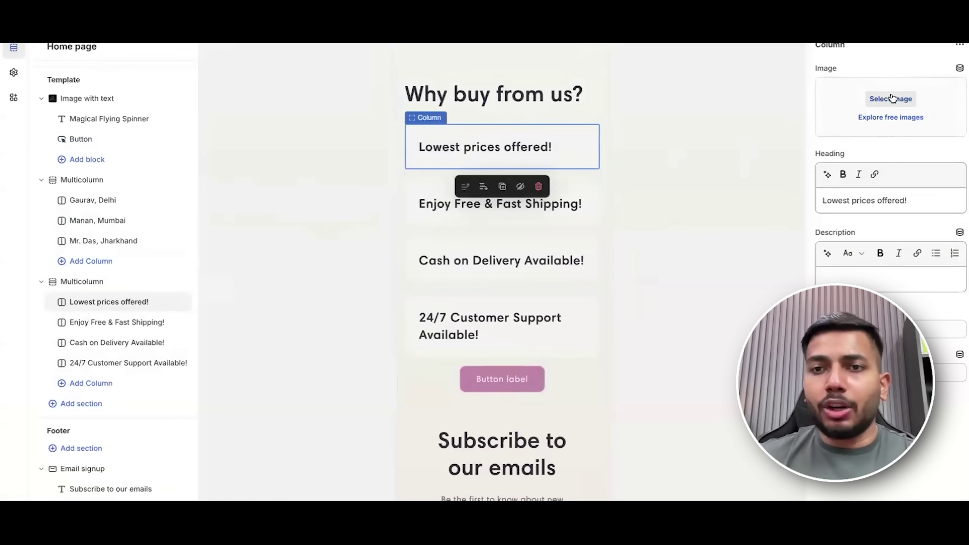
click(892, 98)
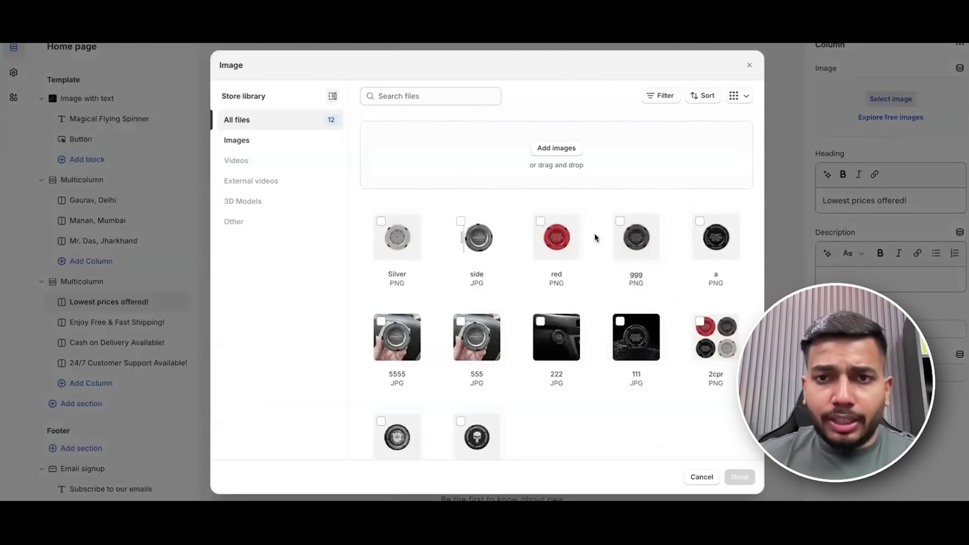
click(555, 148)
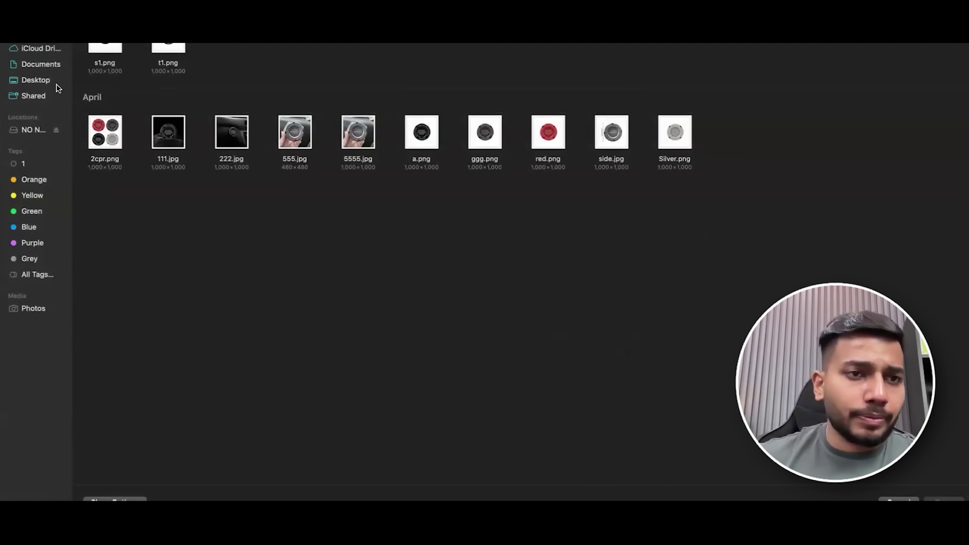
scroll(419, 253, up, 5)
drag(374, 86, 89, 45)
key(d)
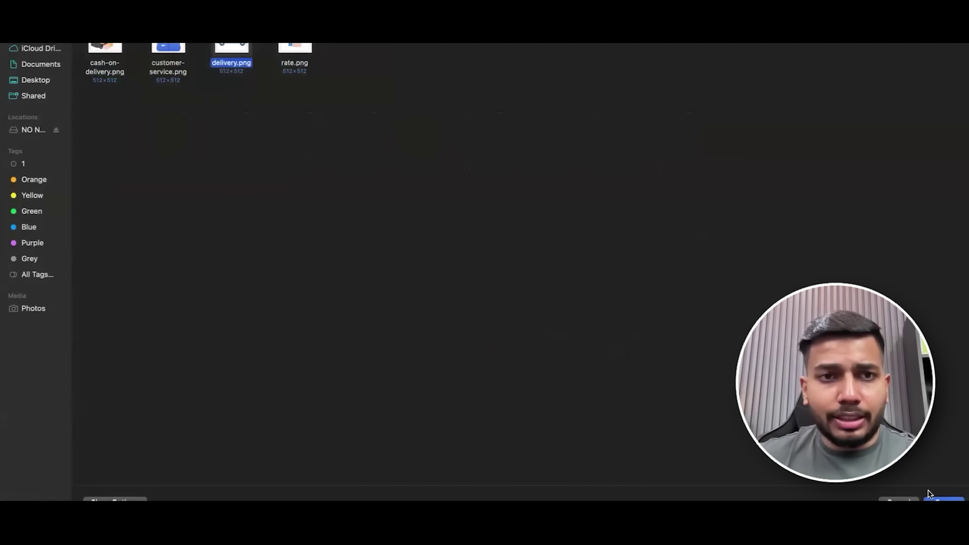
drag(376, 143, 85, 48)
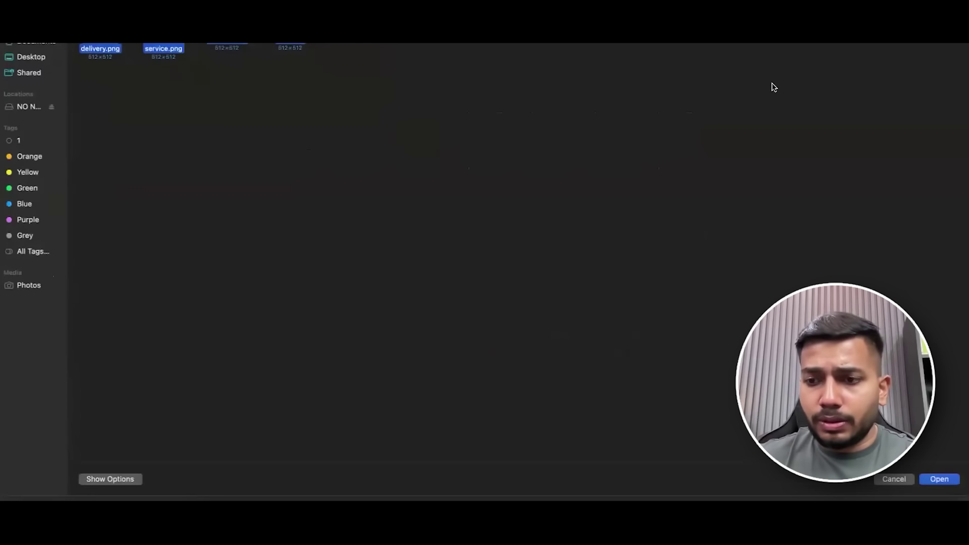
click(942, 500)
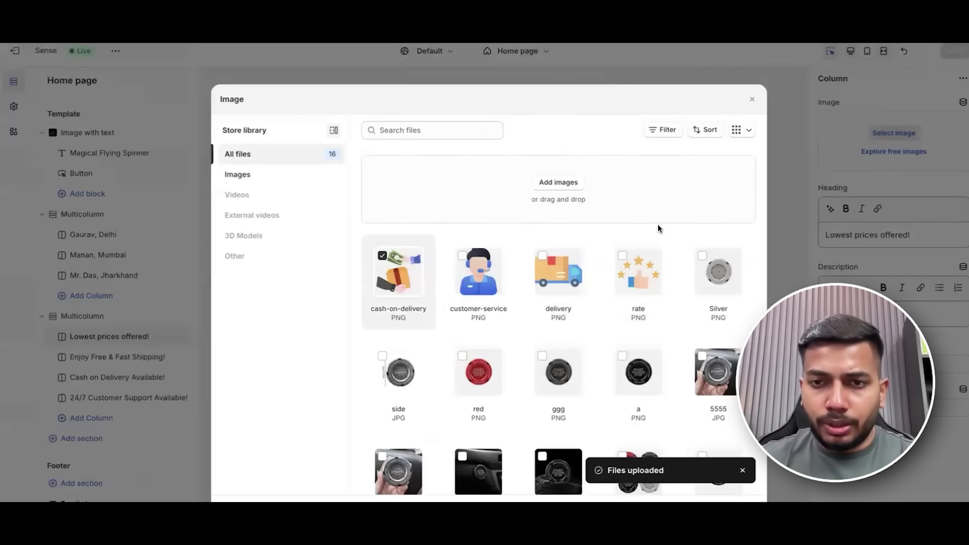
click(646, 257)
click(737, 518)
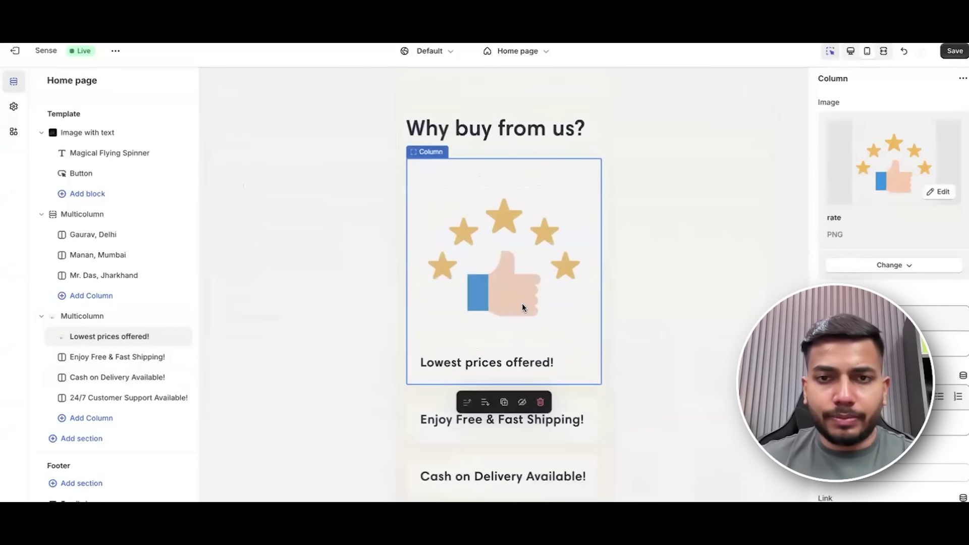
Set the delivery icon as the 'Enjoy Free & Fast Shipping!' column image.
scroll(522, 304, down, 2)
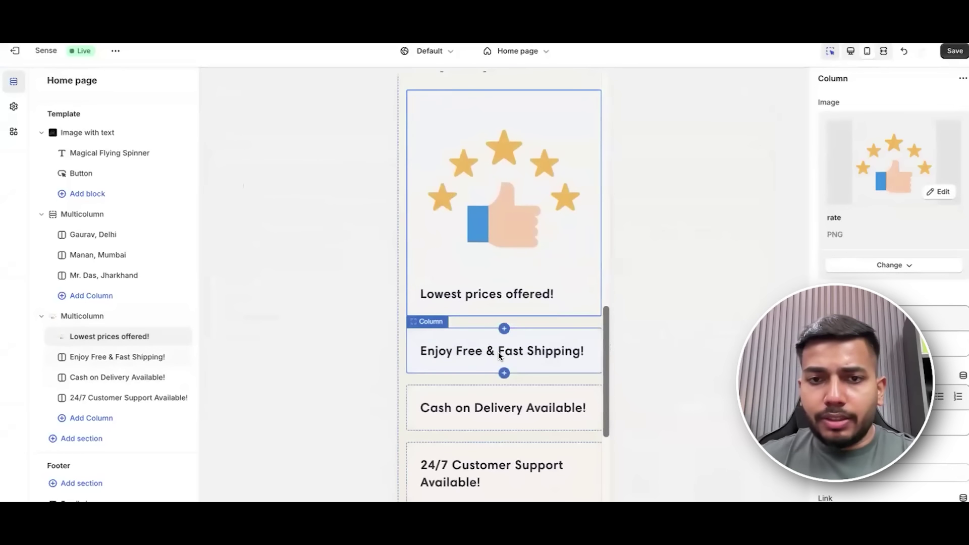
click(499, 352)
click(891, 134)
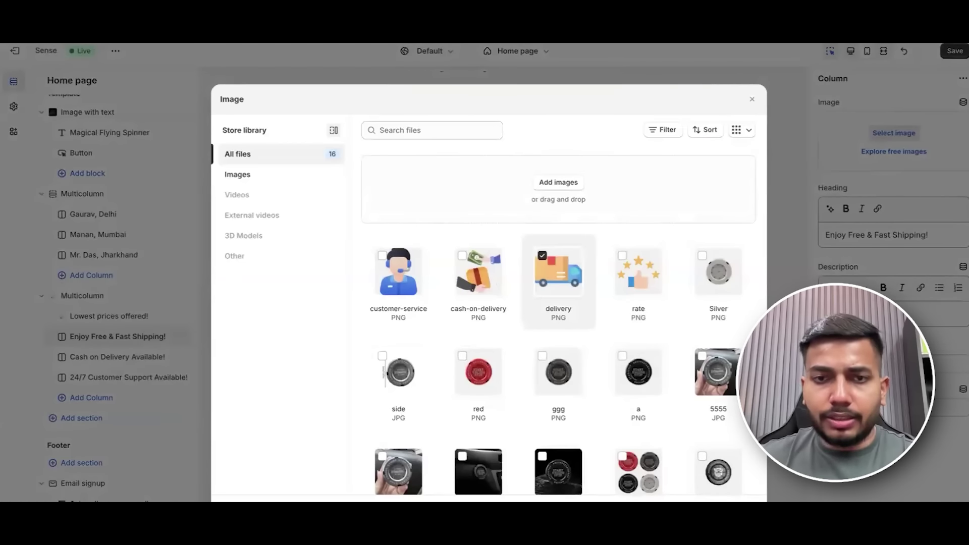
click(737, 500)
Set the cash-on-delivery icon as the 'Cash on Delivery Available!' column image.
click(516, 300)
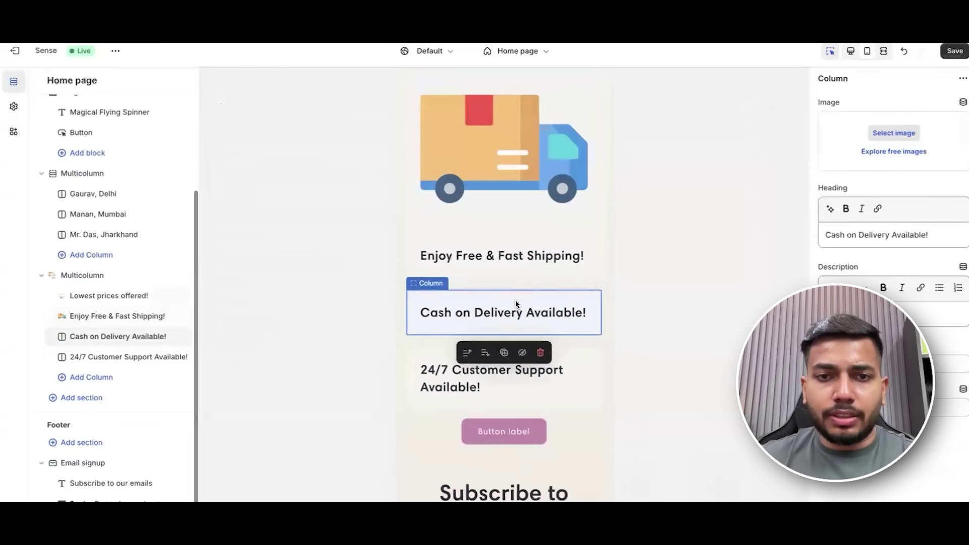
click(894, 133)
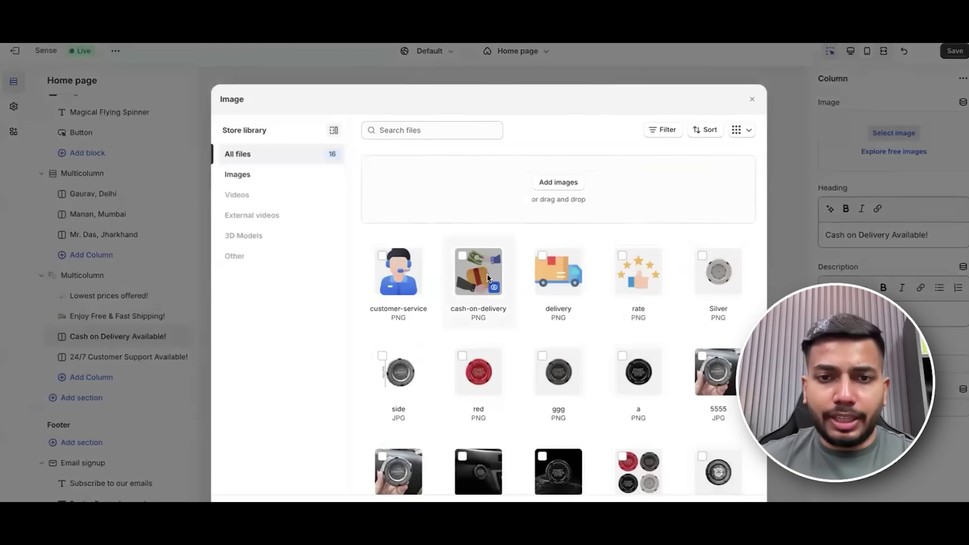
click(484, 273)
click(737, 500)
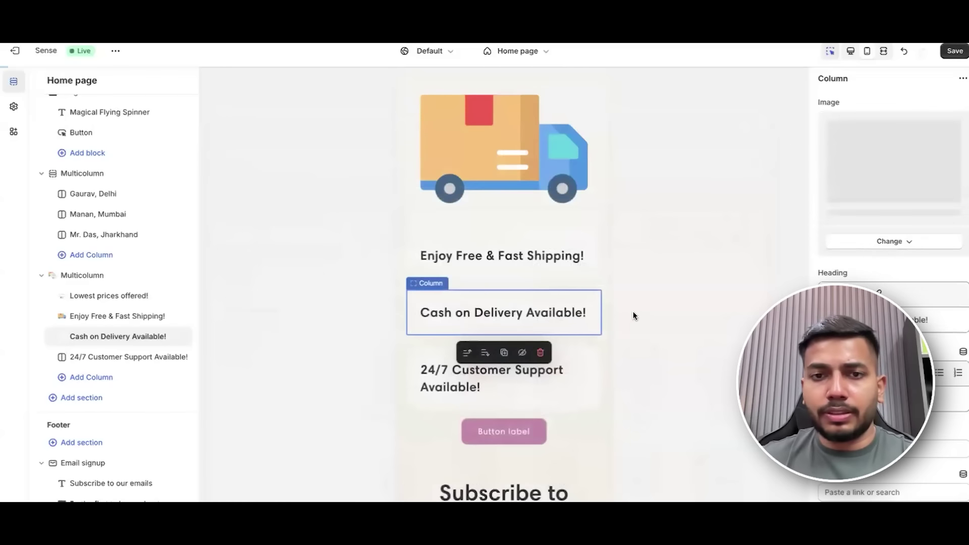
Set the customer-service icon as the '24/7 Customer Support Available!' column image.
click(525, 410)
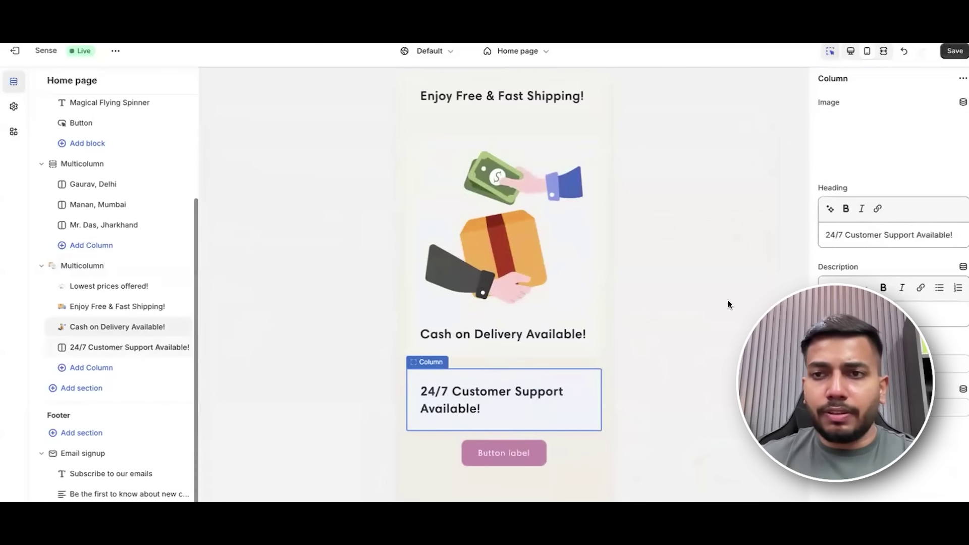
click(886, 133)
click(399, 273)
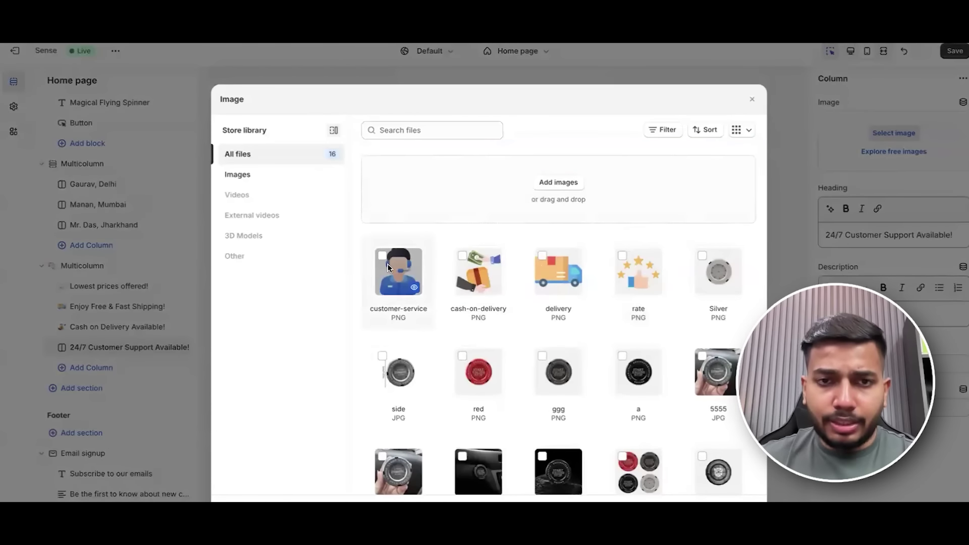
click(737, 500)
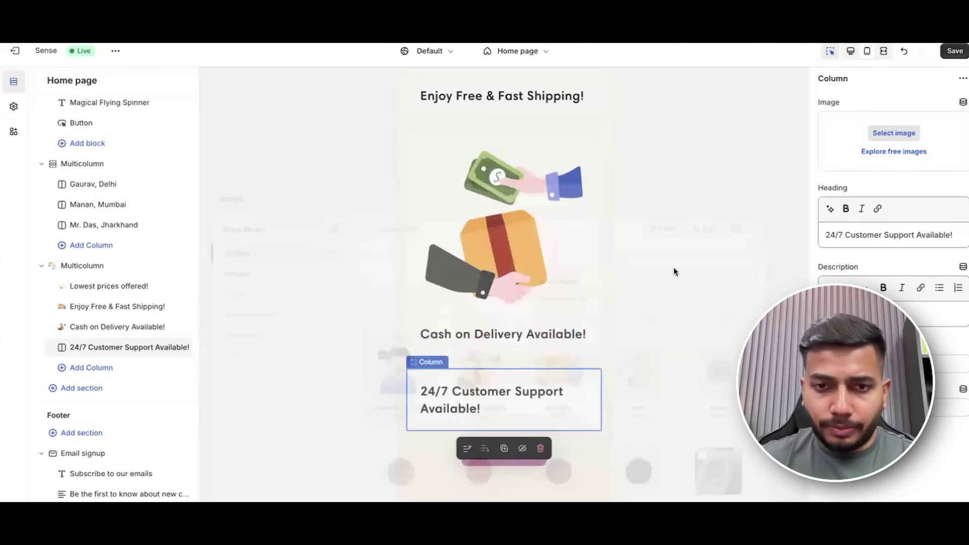
scroll(548, 231, up, 15)
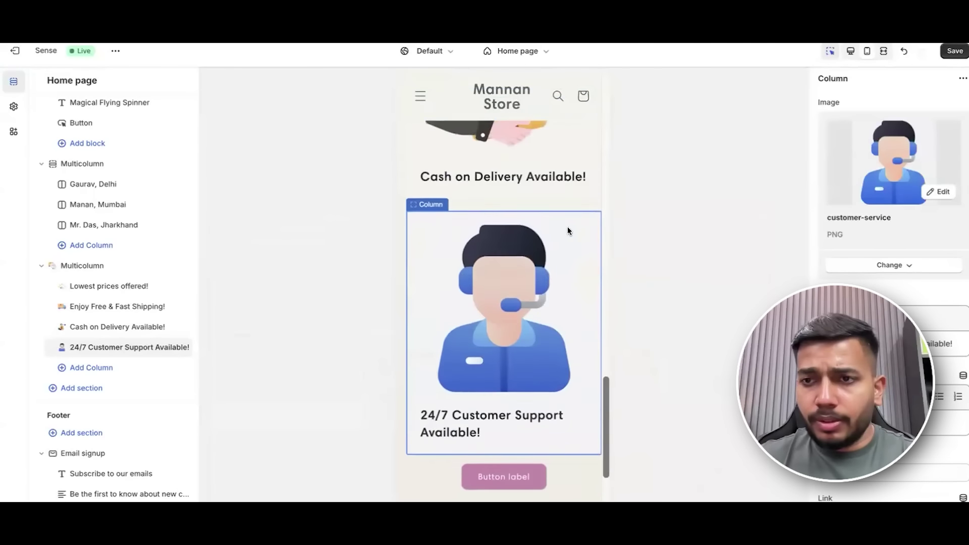
scroll(535, 210, up, 2)
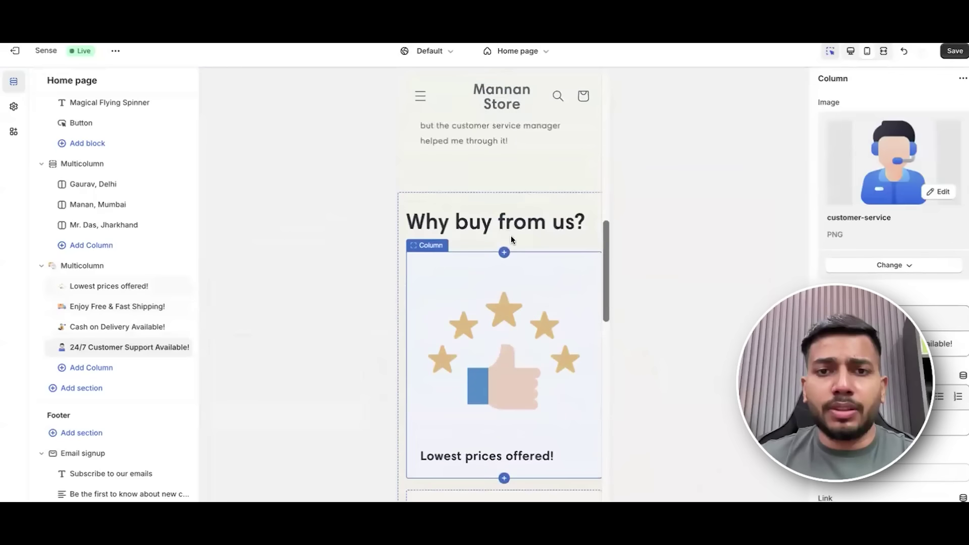
Keep the section heading at medium size and set column image width to one-third.
click(83, 265)
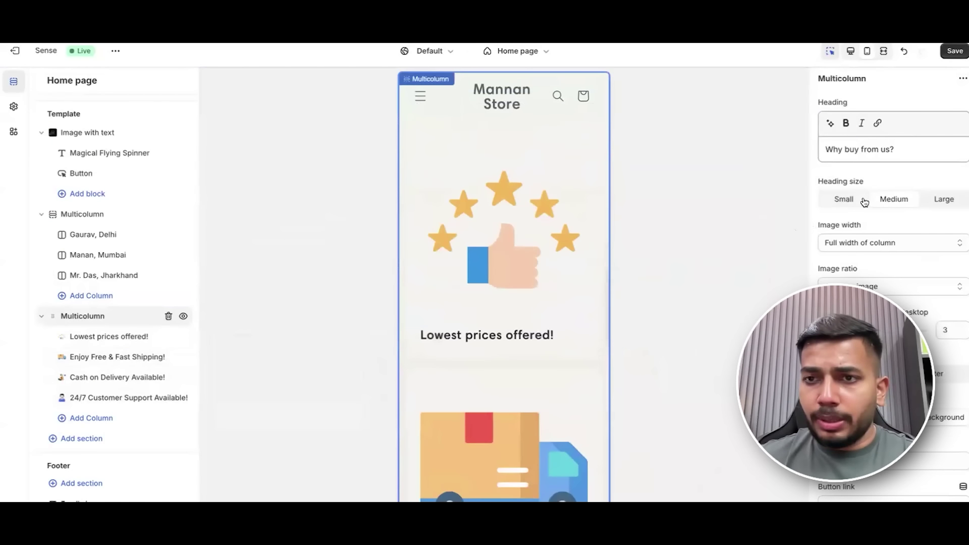
click(842, 200)
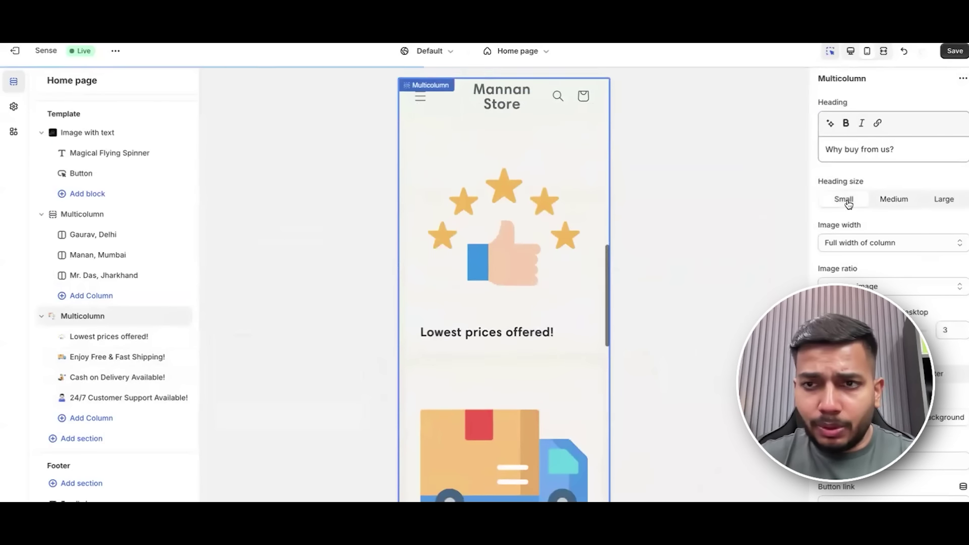
click(895, 200)
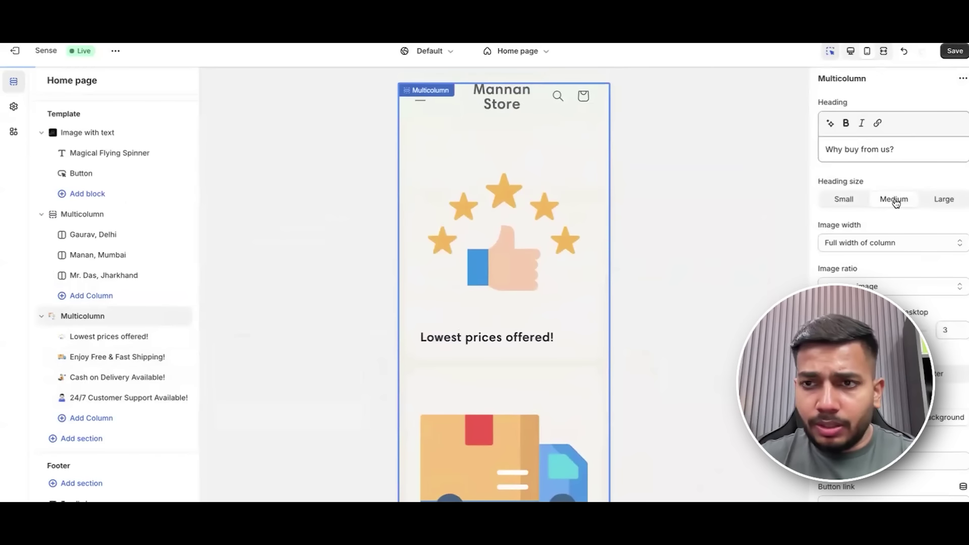
click(911, 243)
click(914, 218)
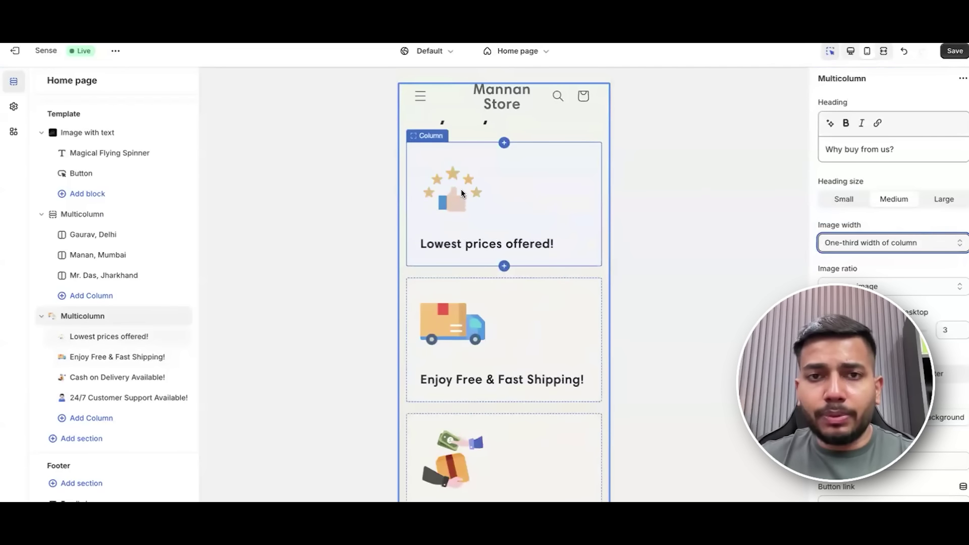
Compare Full width, return to 'One-third width of column', and save the theme.
click(877, 244)
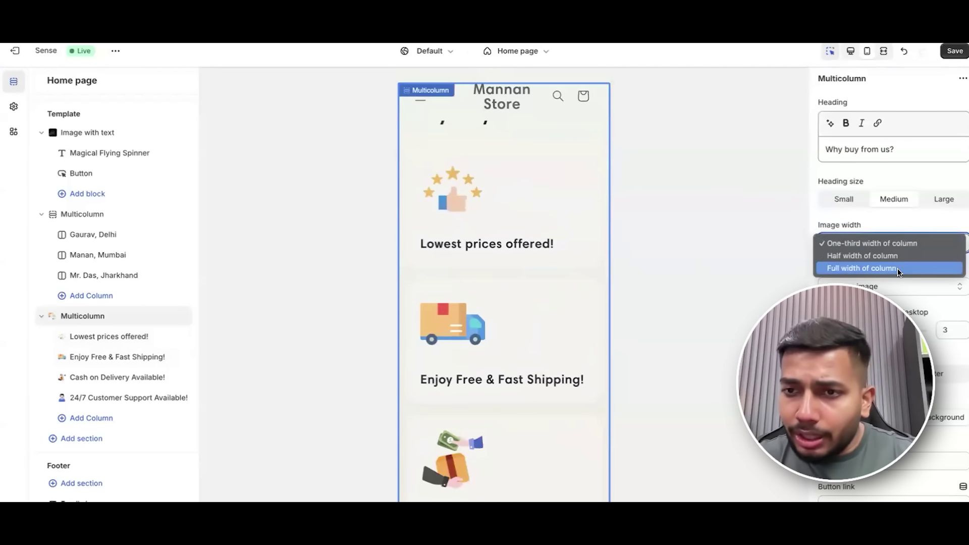
click(898, 268)
click(858, 242)
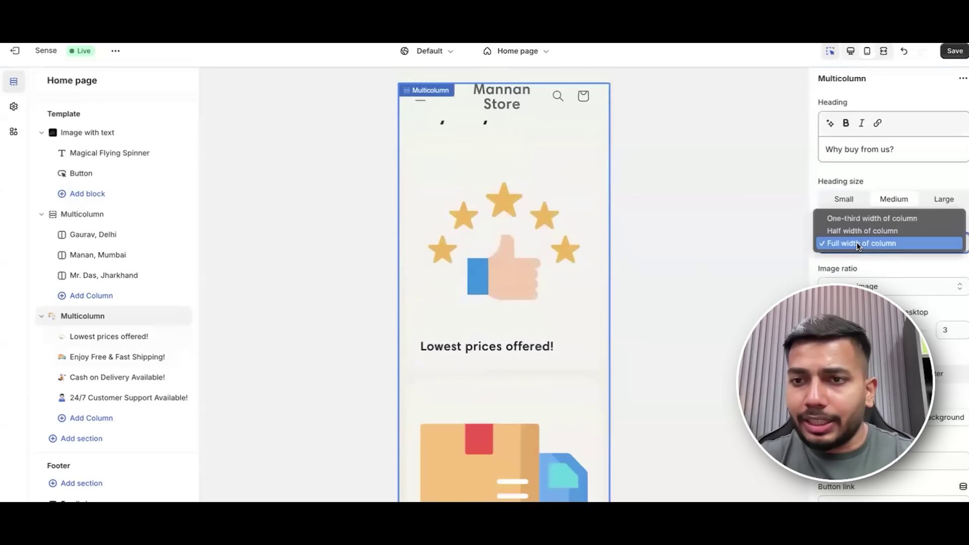
click(871, 217)
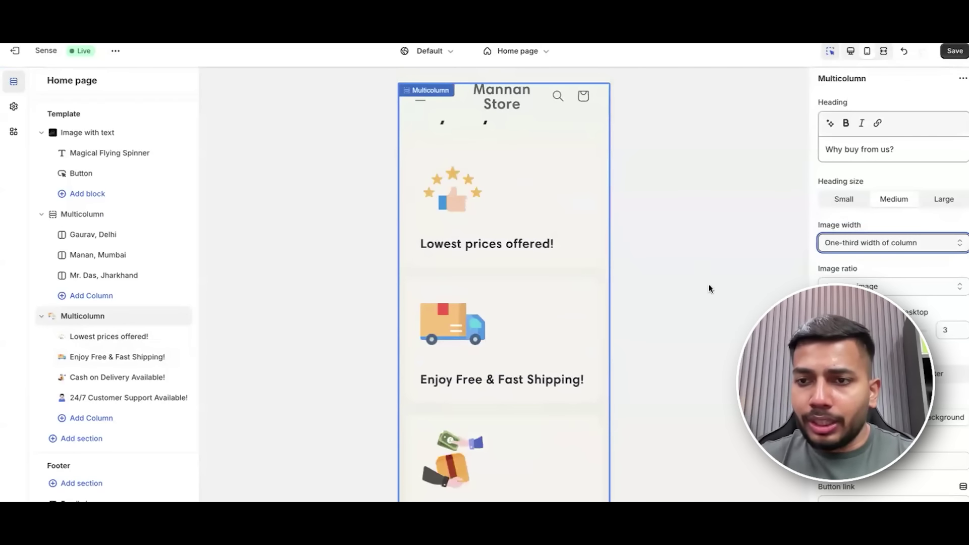
scroll(579, 272, down, 3)
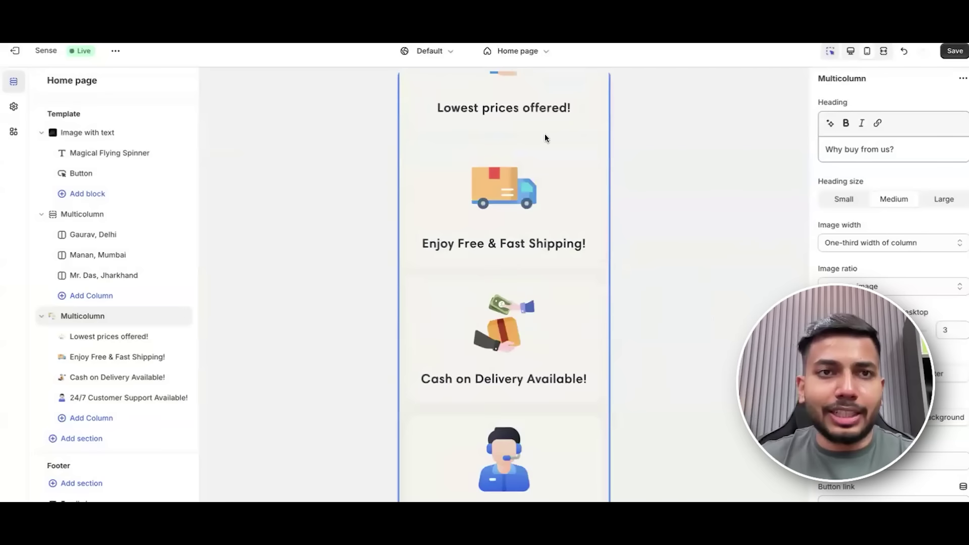
scroll(544, 135, down, 1)
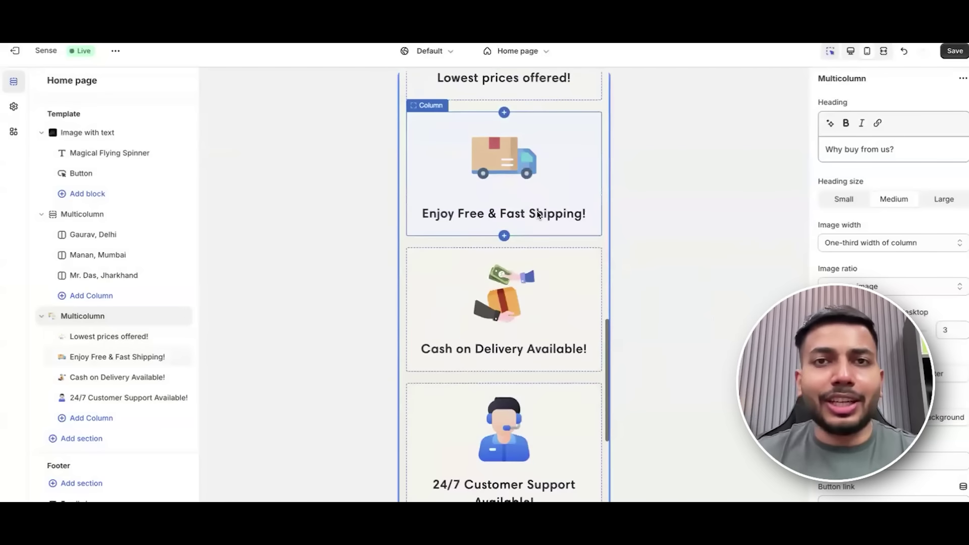
scroll(530, 355, down, 2)
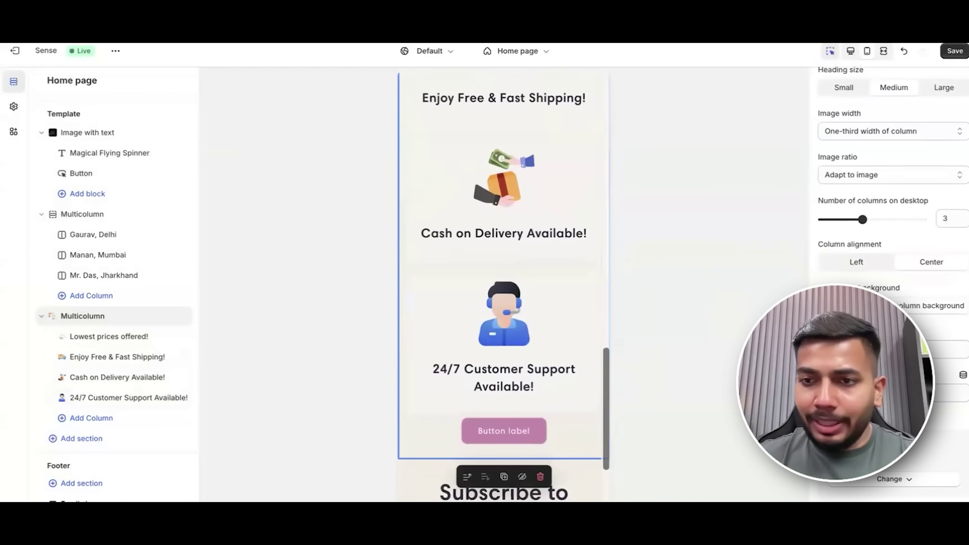
click(955, 51)
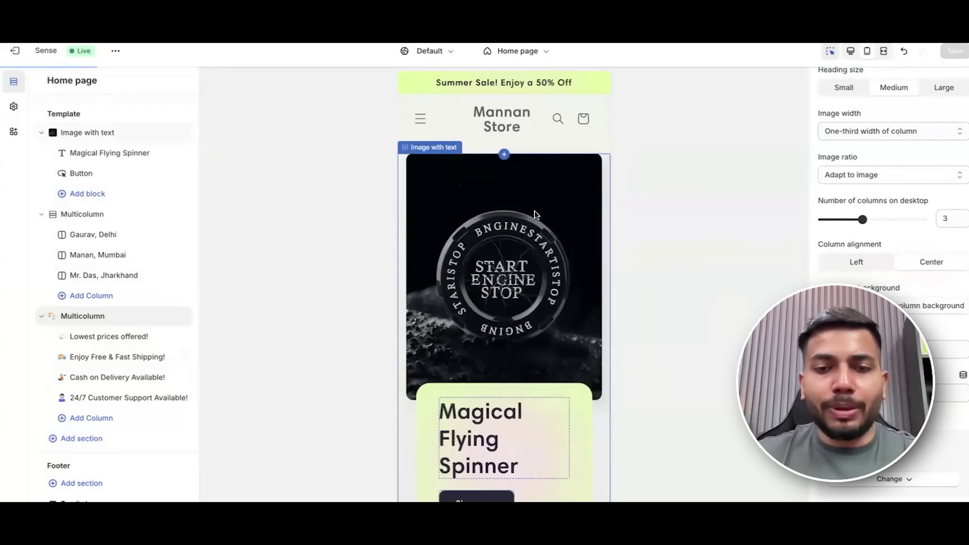
scroll(505, 202, down, 1)
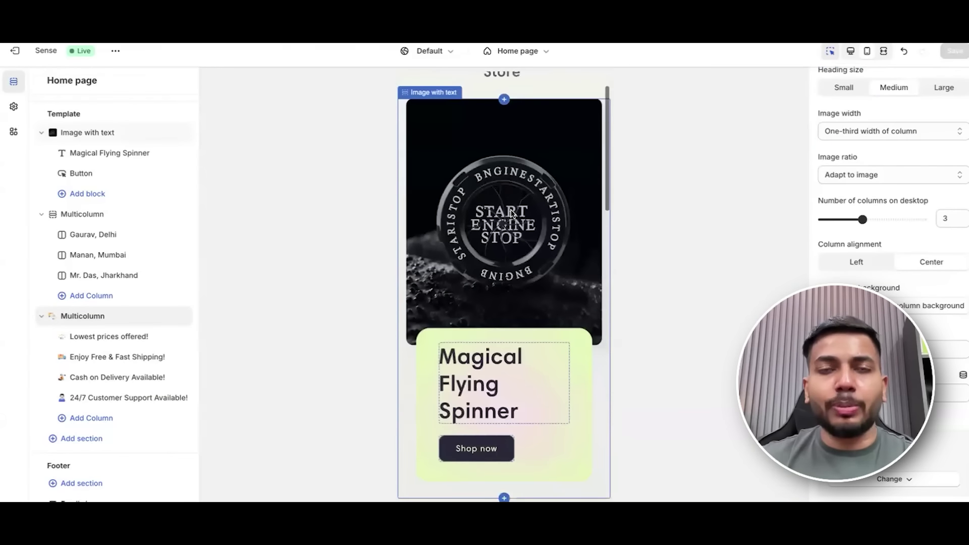
scroll(521, 267, down, 2)
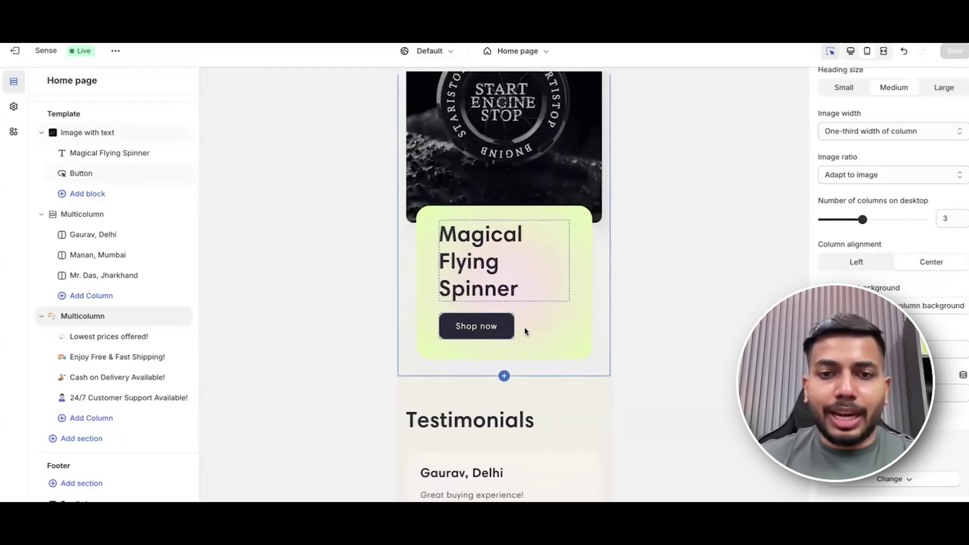
scroll(523, 323, down, 5)
scroll(521, 212, down, 8)
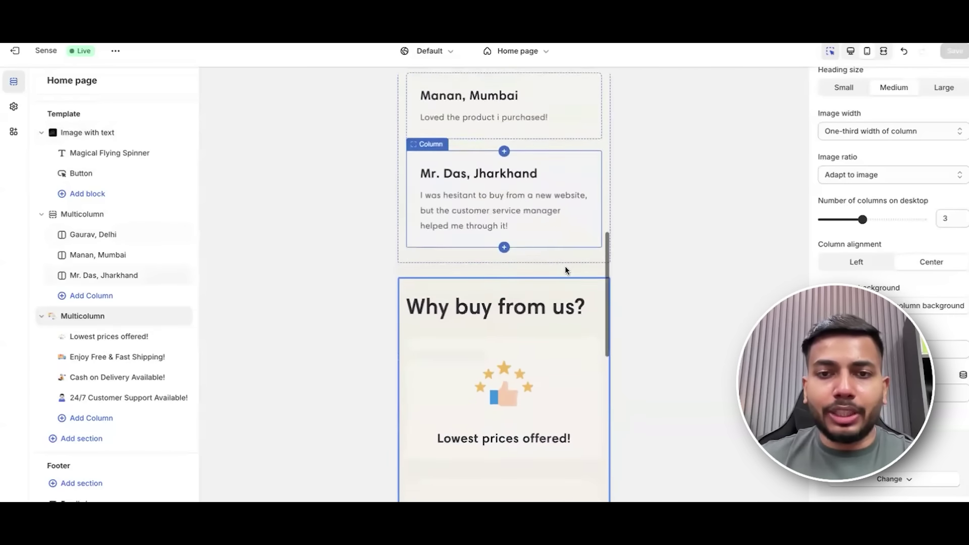
scroll(537, 293, down, 8)
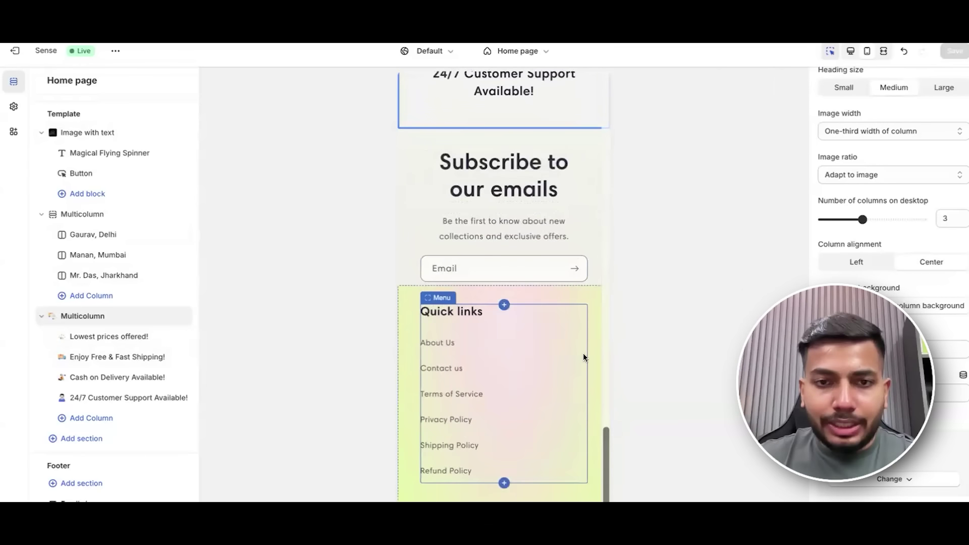
scroll(582, 356, down, 1)
scroll(540, 313, up, 8)
scroll(540, 314, up, 15)
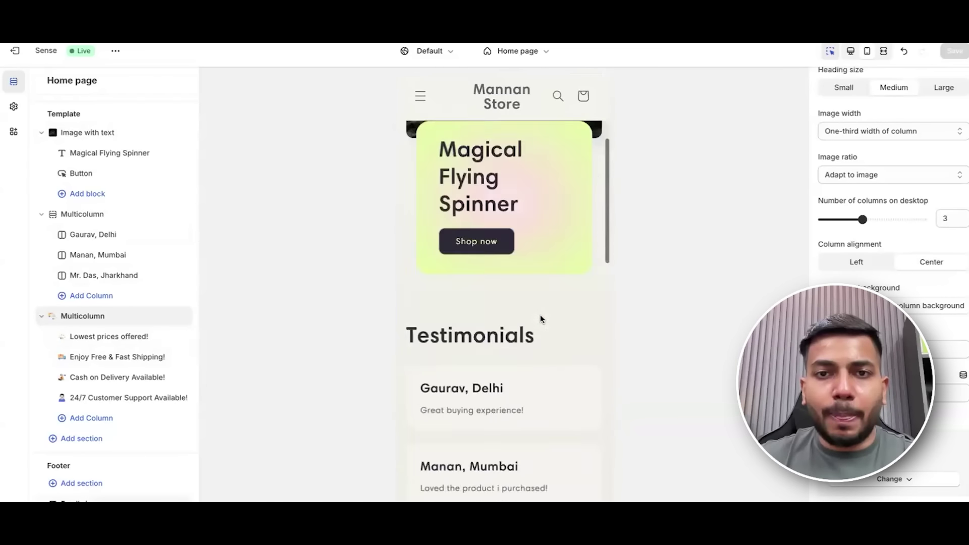
scroll(546, 310, down, 5)
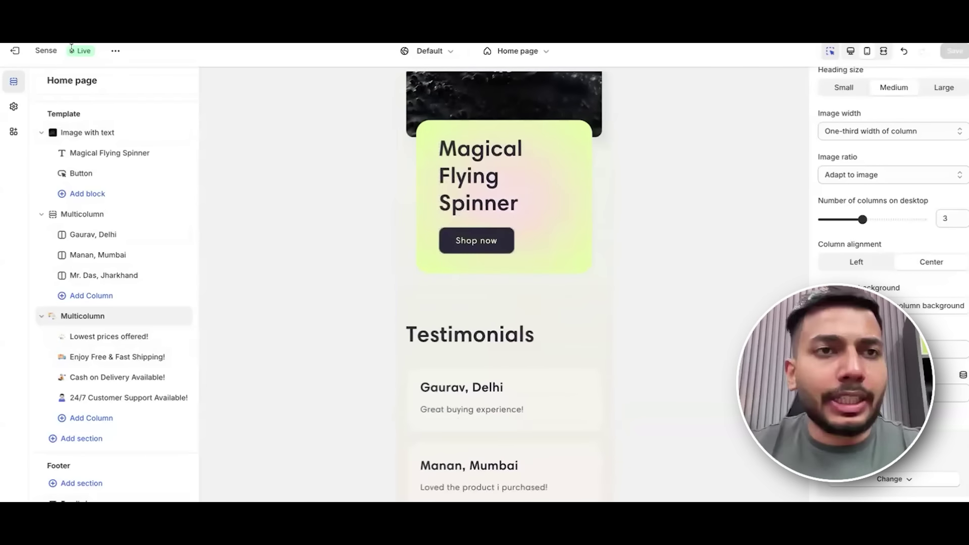
scroll(551, 235, up, 5)
scroll(551, 235, up, 1)
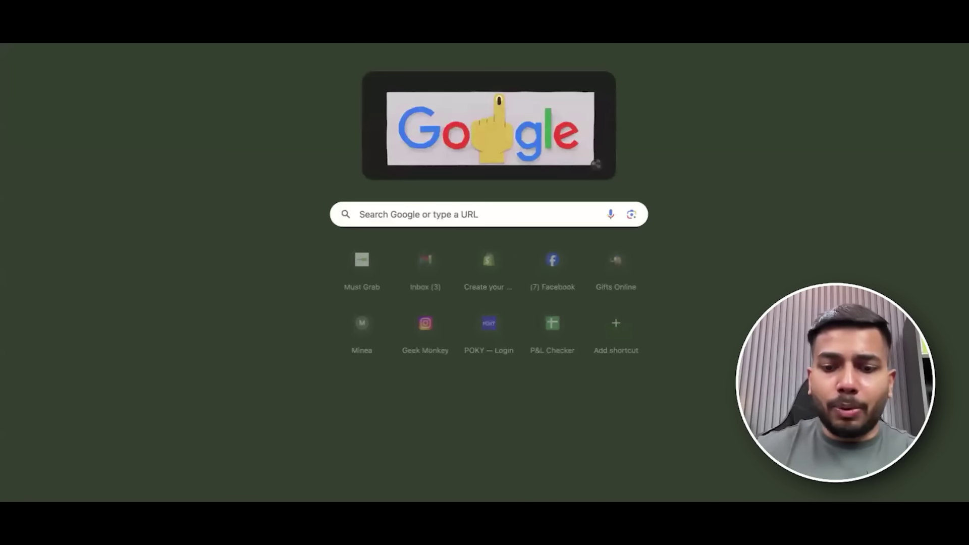
Load mannanstore.in and scroll to check the live 'Why buy from us?' icon columns.
text(mannans)
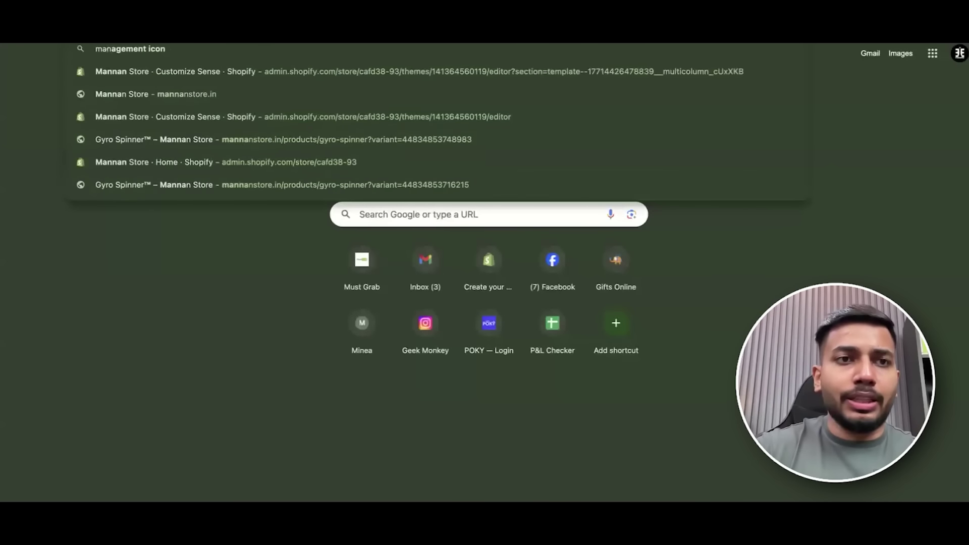
text(tore.in)
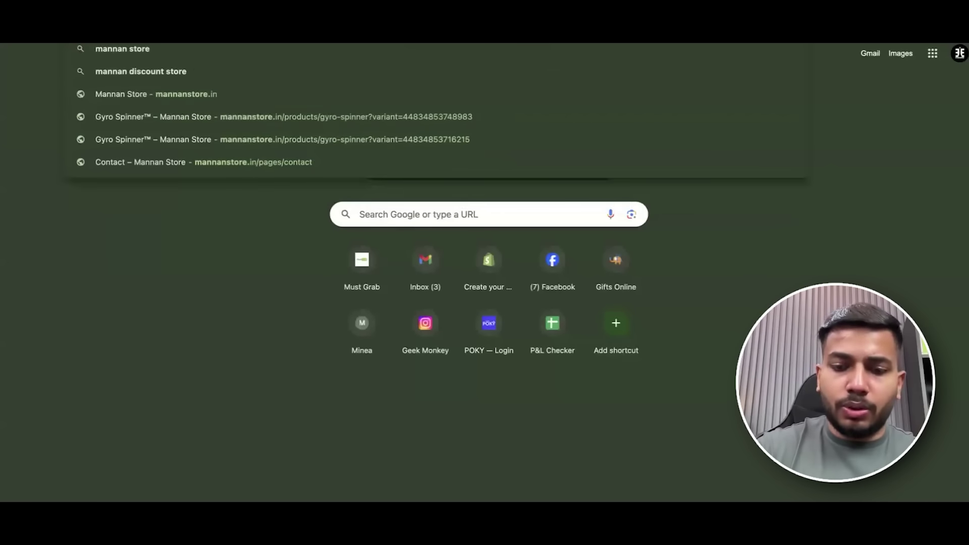
key(Return)
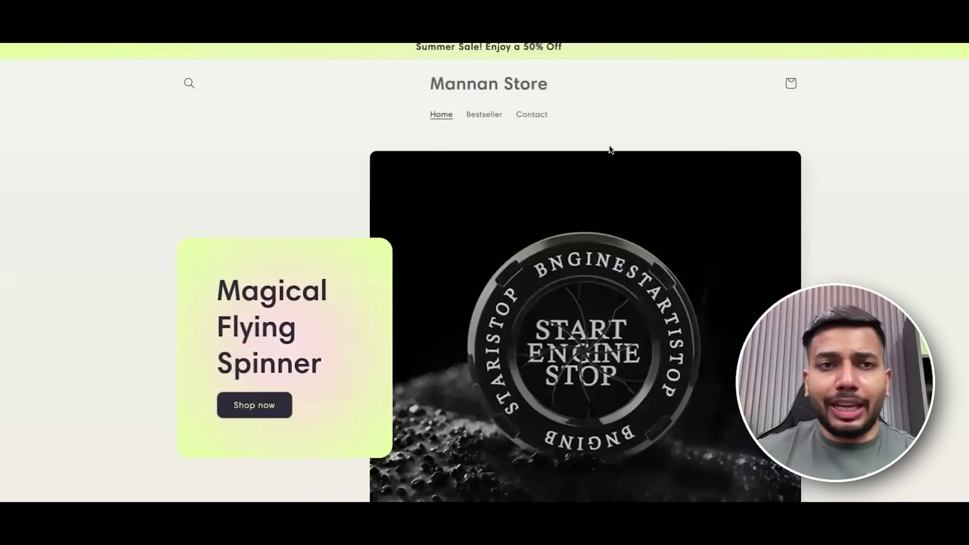
scroll(609, 150, down, 10)
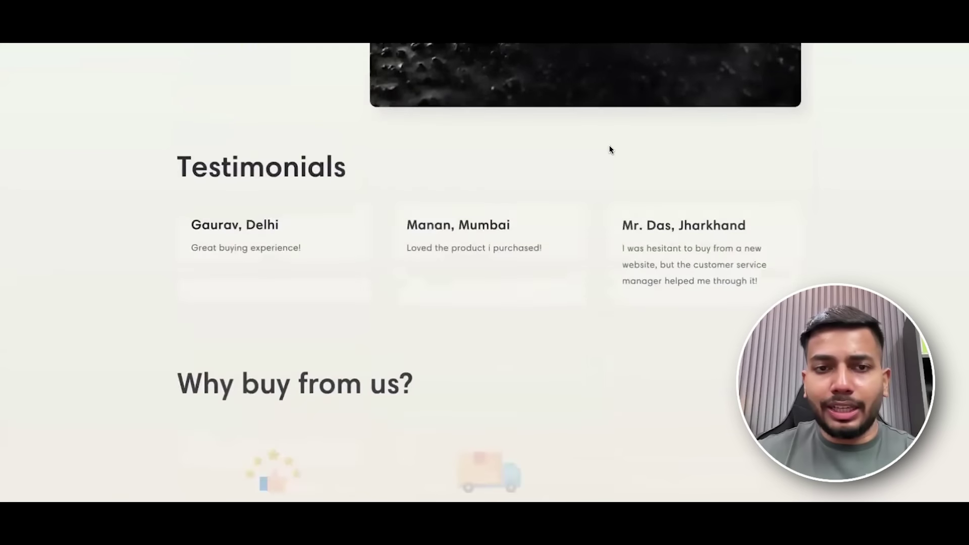
scroll(610, 150, down, 8)
scroll(450, 145, up, 3)
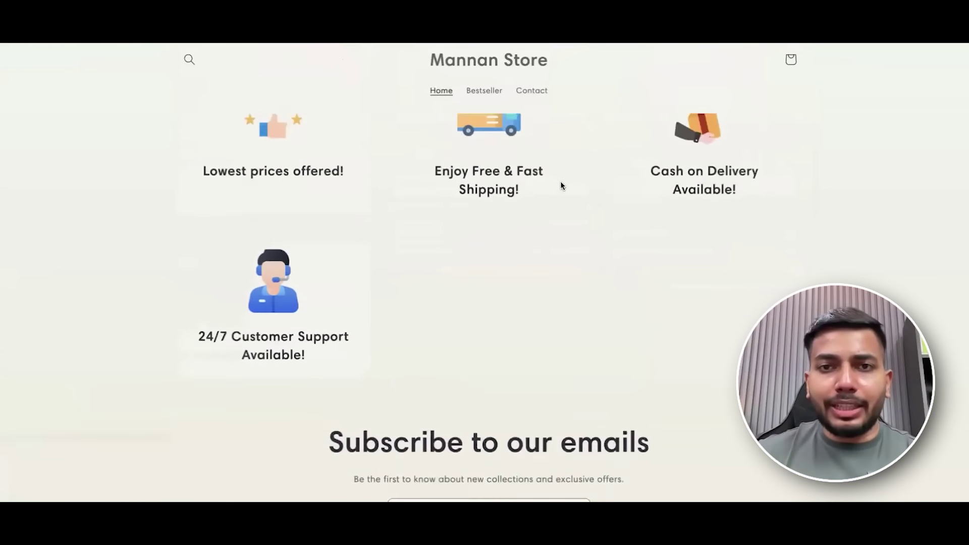
scroll(561, 186, up, 2)
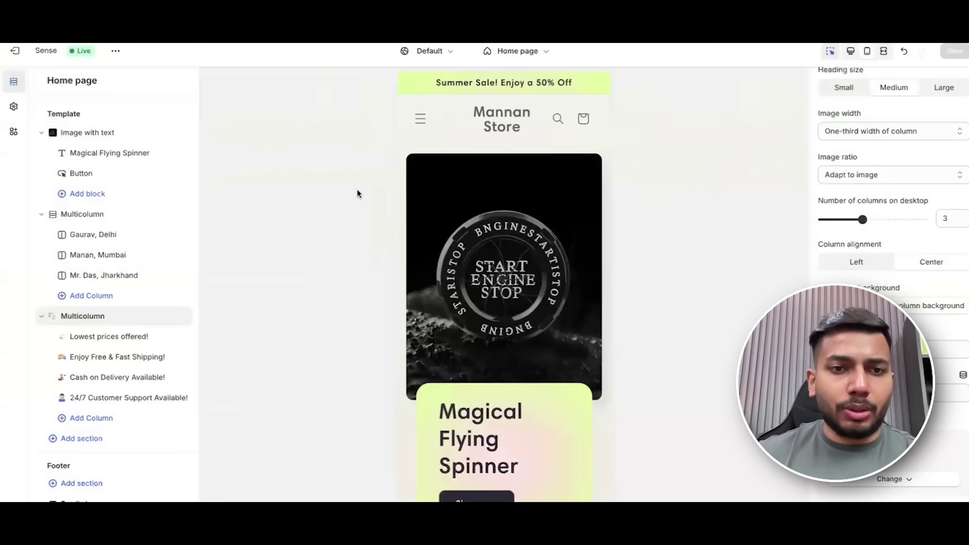
In desktop preview, set the section's Number of columns on desktop to 4 and save.
click(851, 53)
scroll(574, 234, down, 10)
click(388, 247)
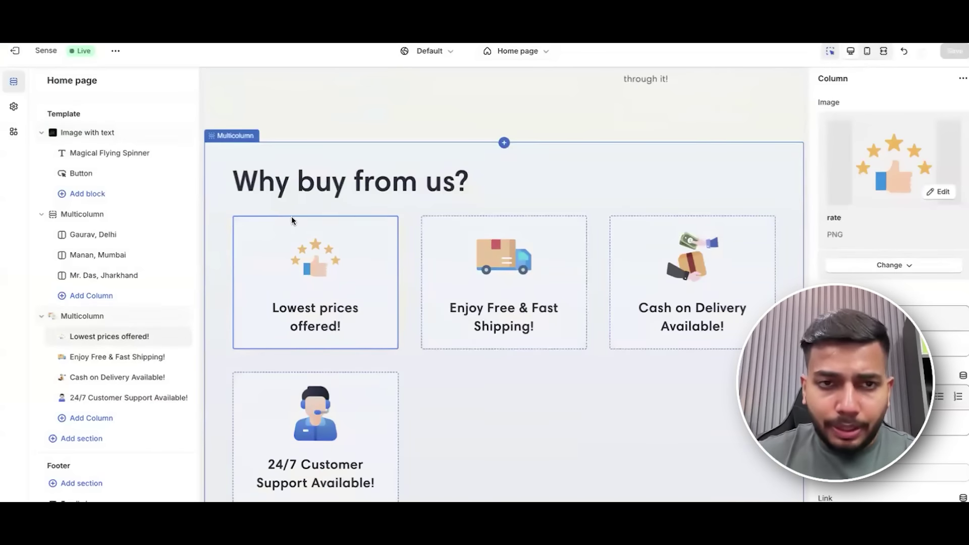
click(102, 317)
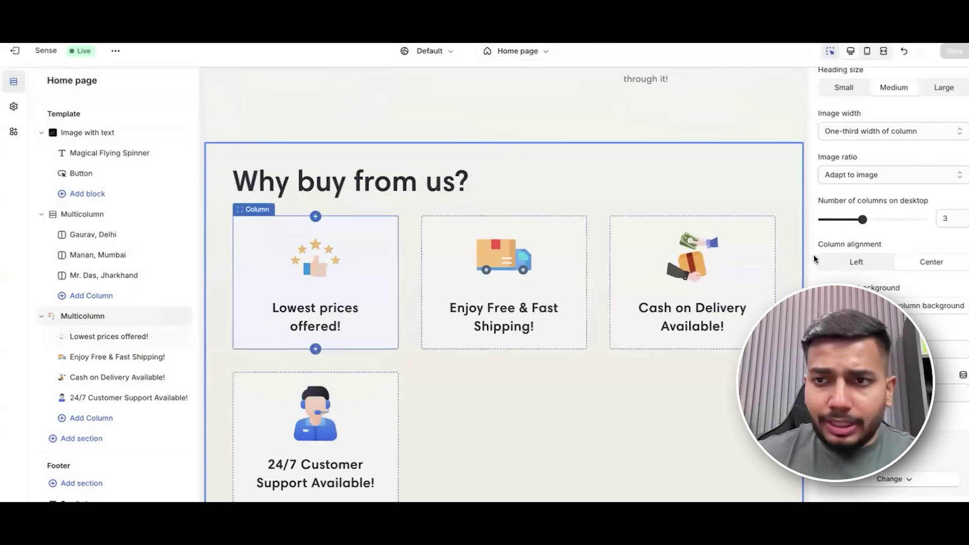
drag(863, 219, 883, 220)
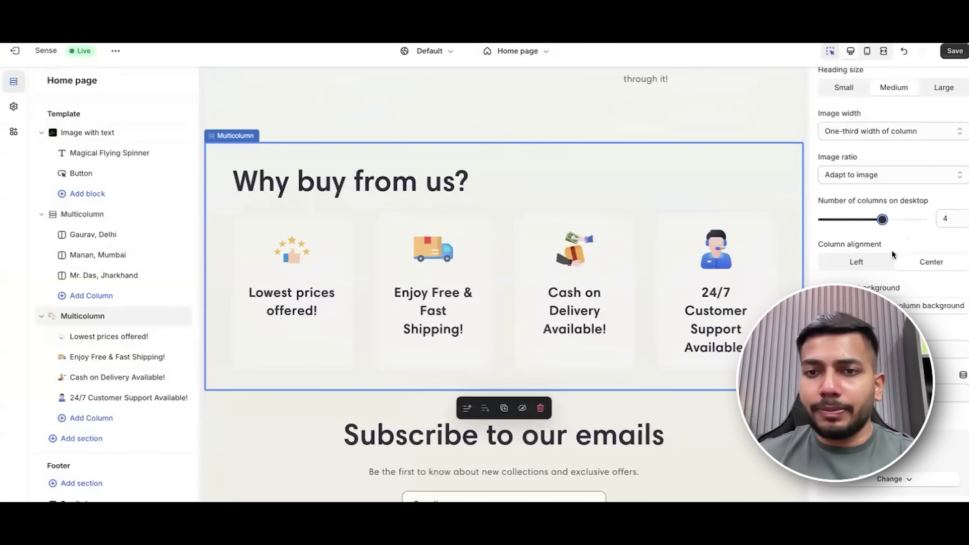
click(955, 51)
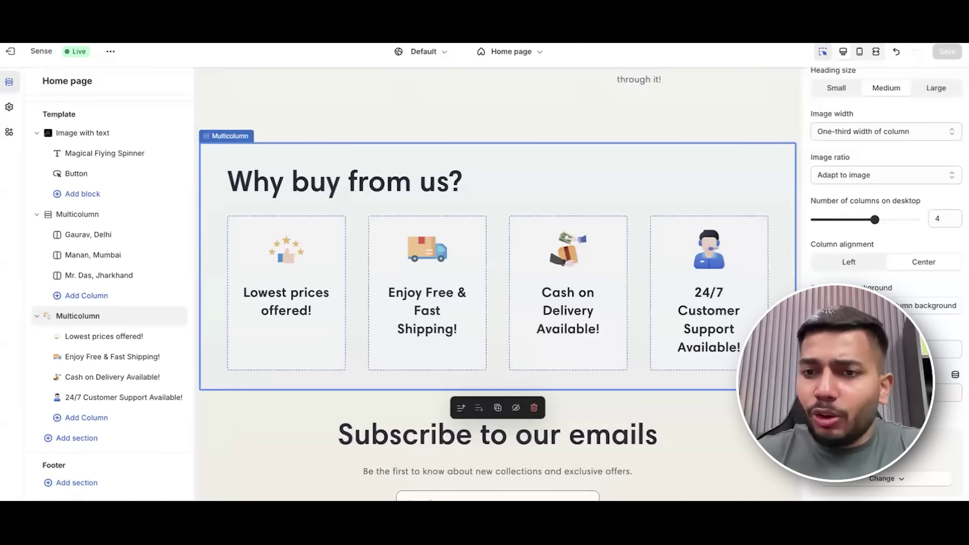
scroll(516, 177, up, 10)
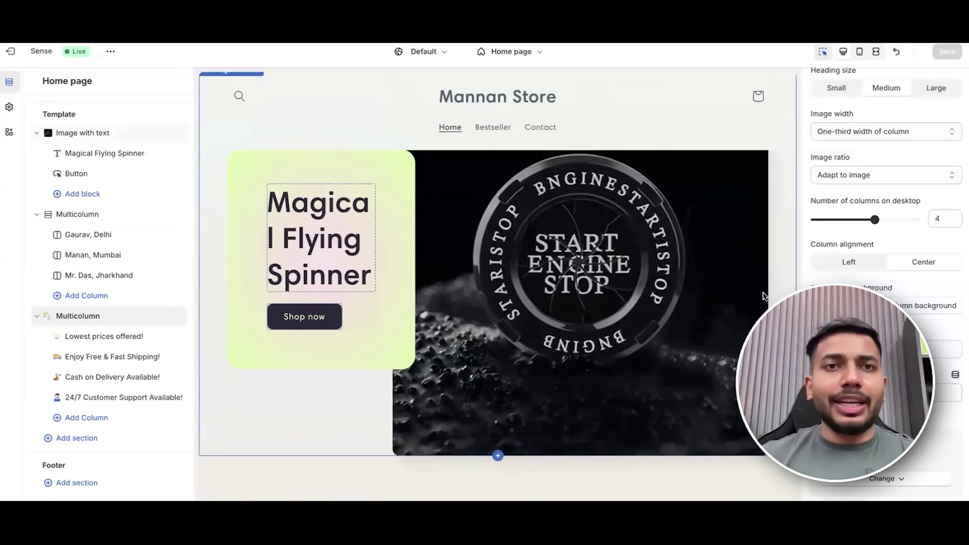
key(ctrl+Left)
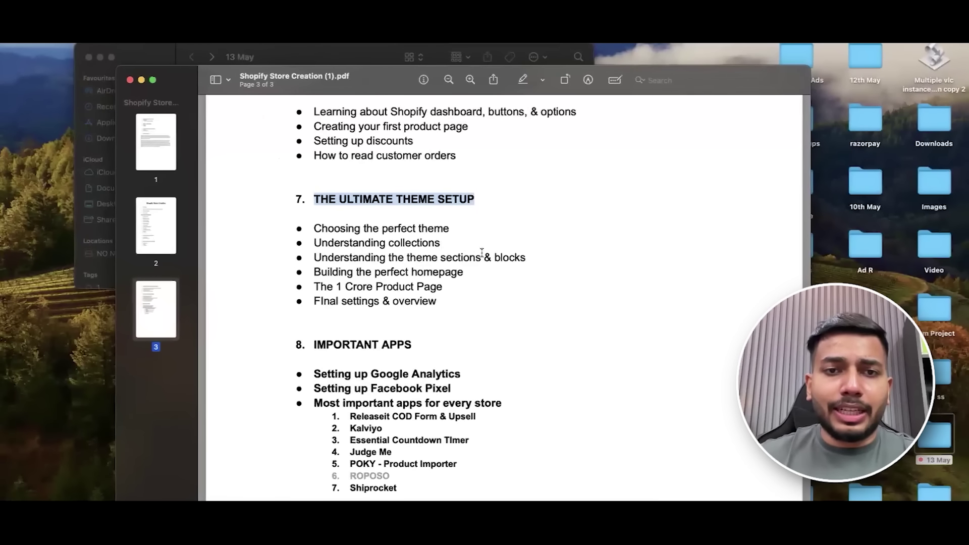
Scroll the course PDF and highlight 'The 1 Crore Product Page' as the next topic.
scroll(475, 252, down, 1)
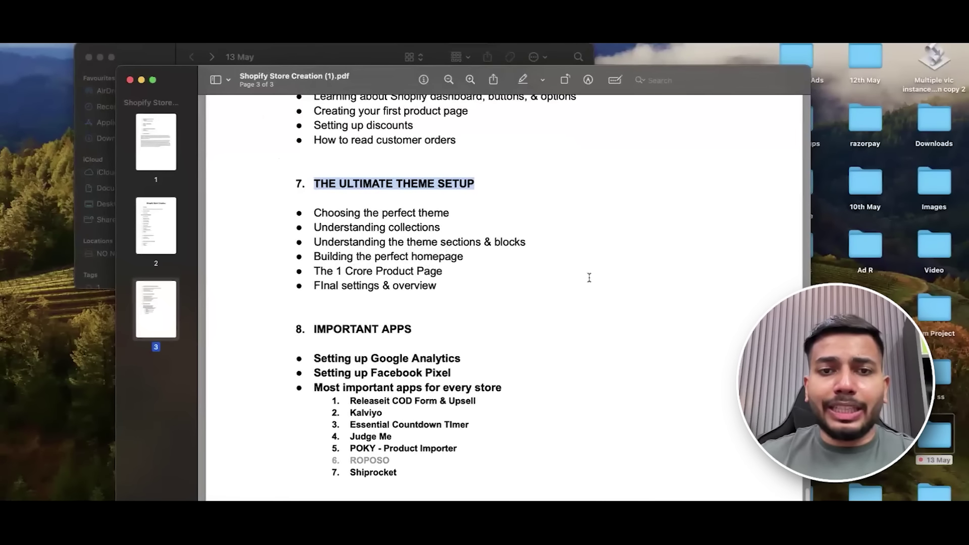
drag(315, 271, 495, 281)
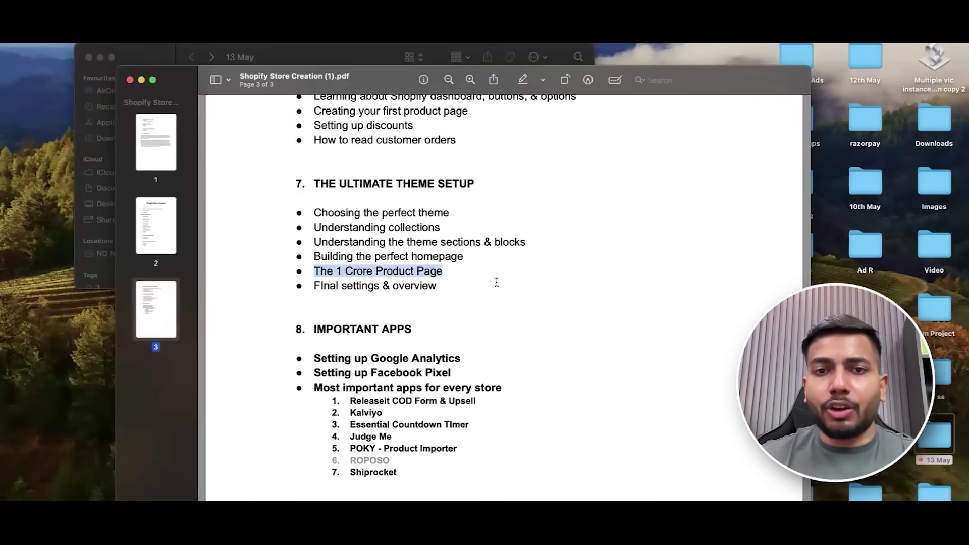
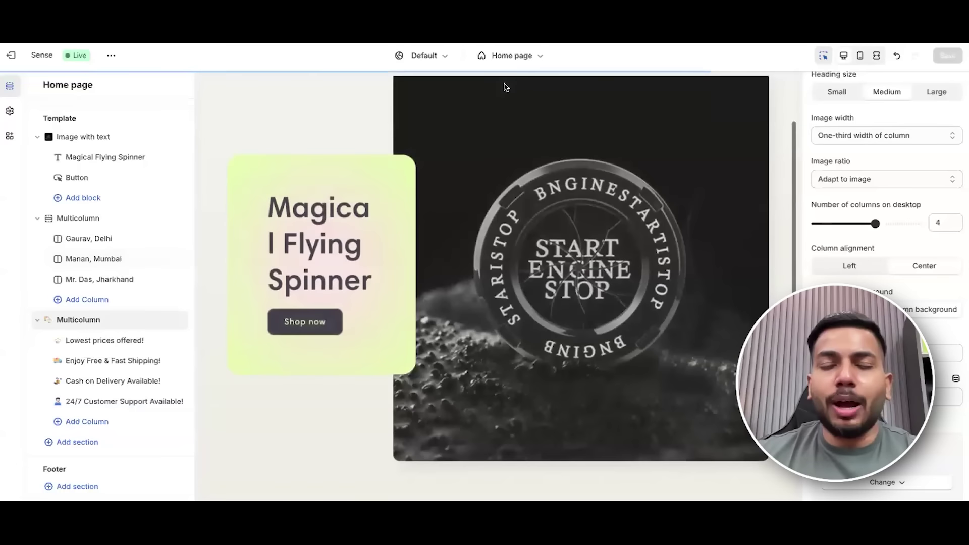
Switch to the Default product template and preview it in mobile layout.
click(525, 60)
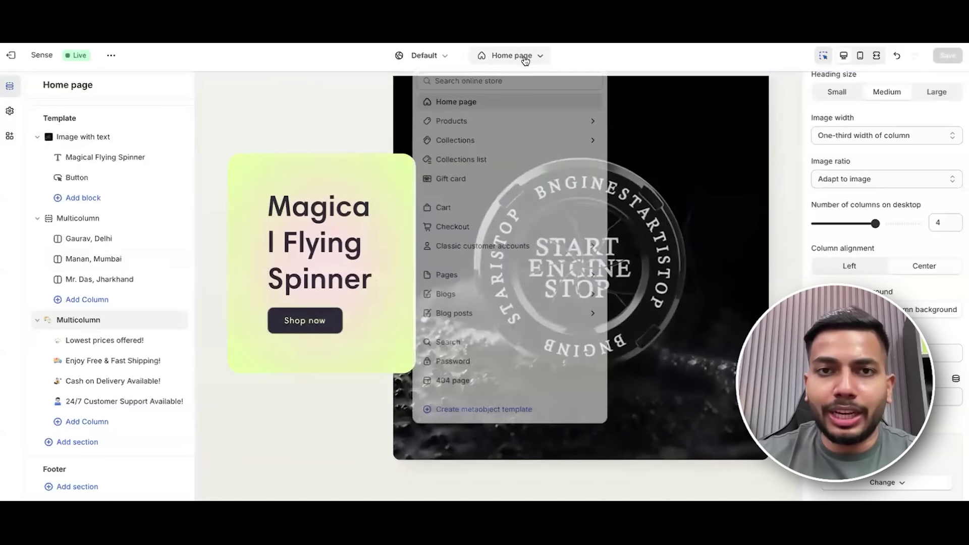
click(499, 123)
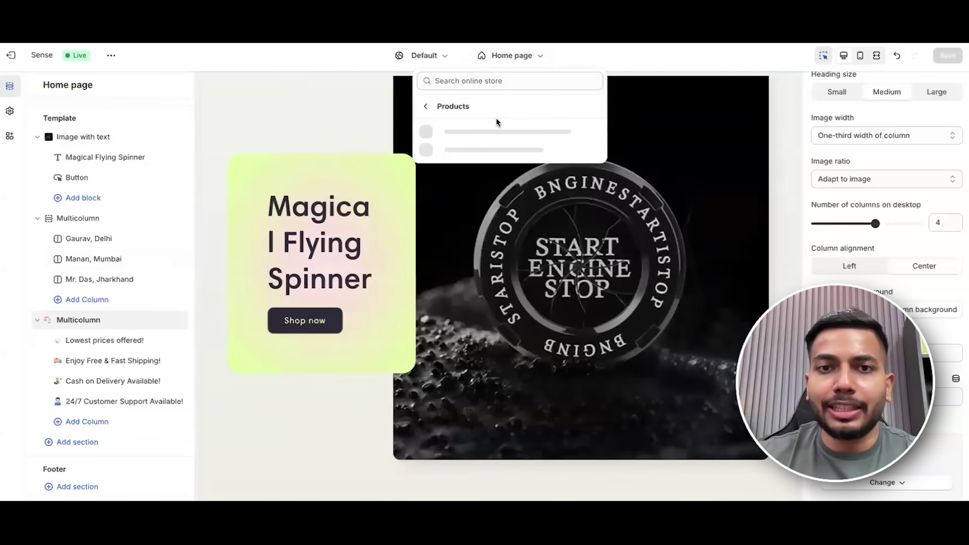
click(497, 138)
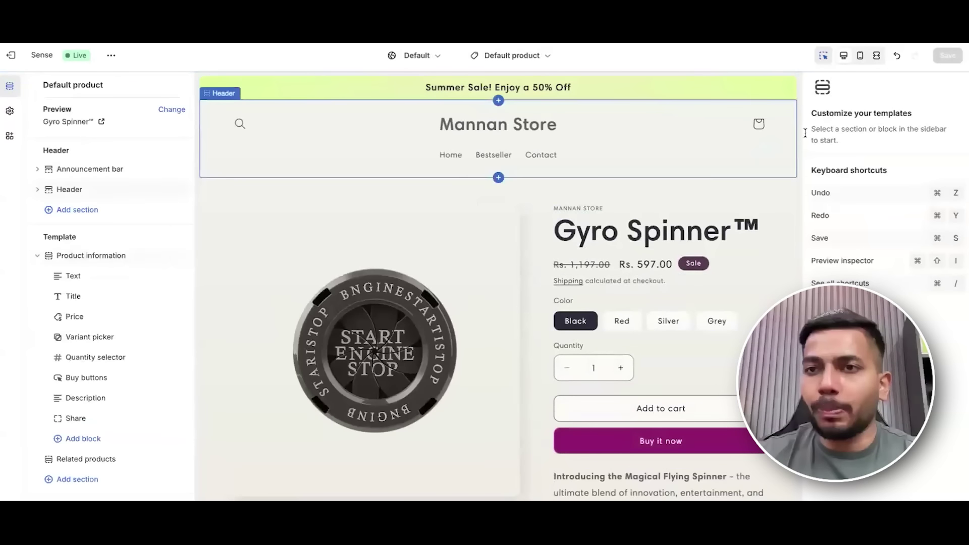
click(861, 55)
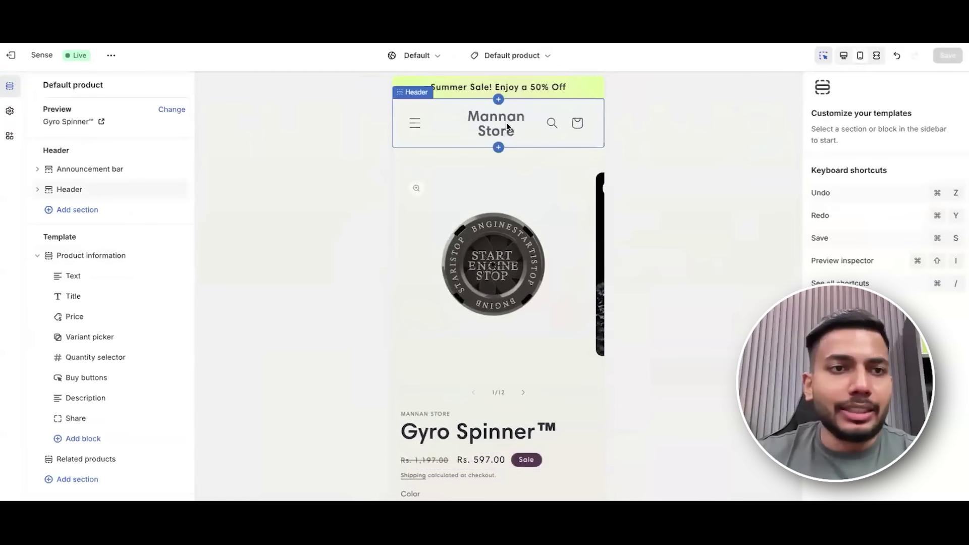
Review the mobile product page, toggle product information off and on, and view the reference bestseller page.
scroll(541, 151, down, 5)
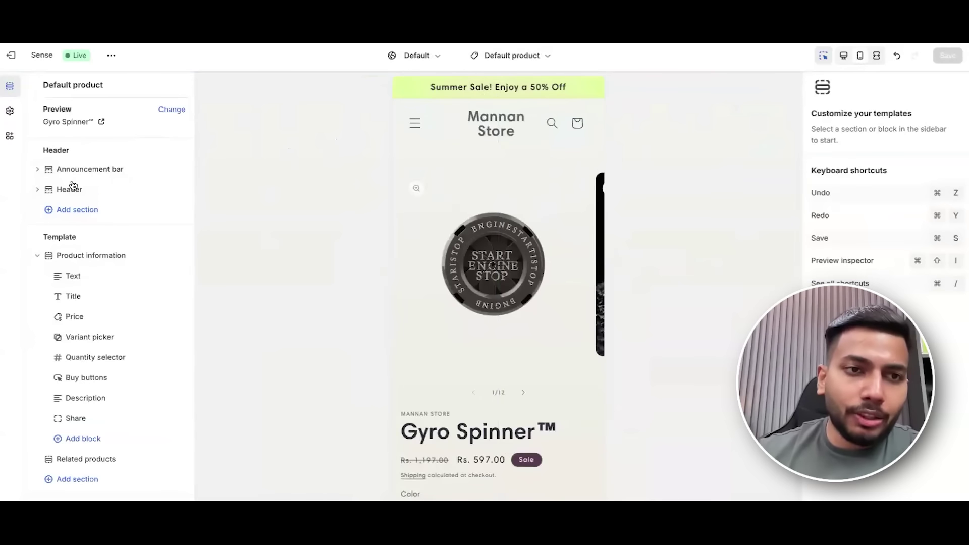
scroll(107, 204, down, 1)
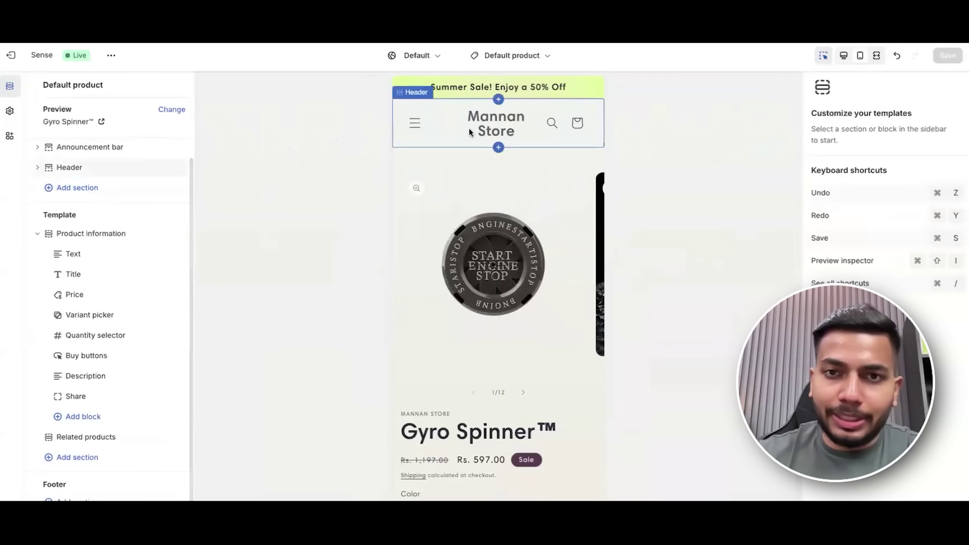
scroll(102, 233, down, 1)
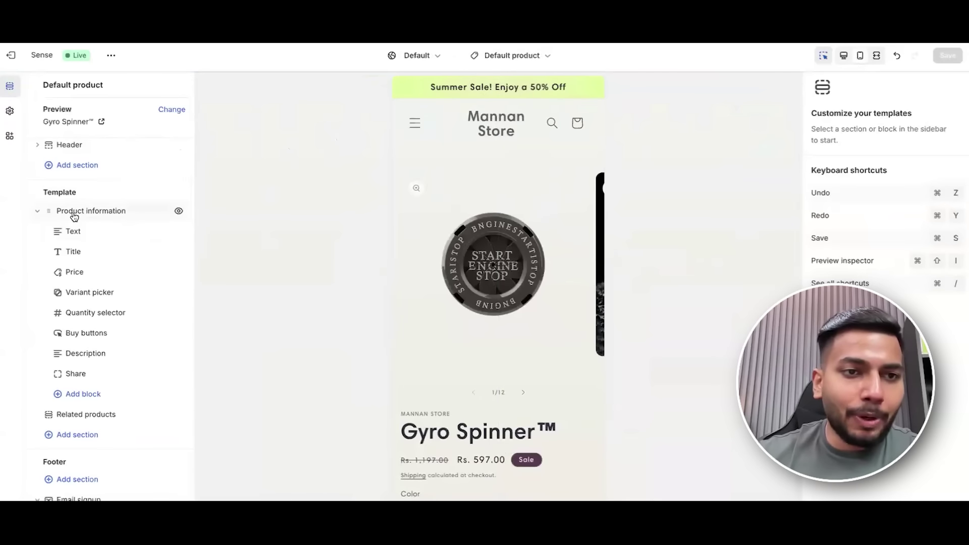
click(178, 212)
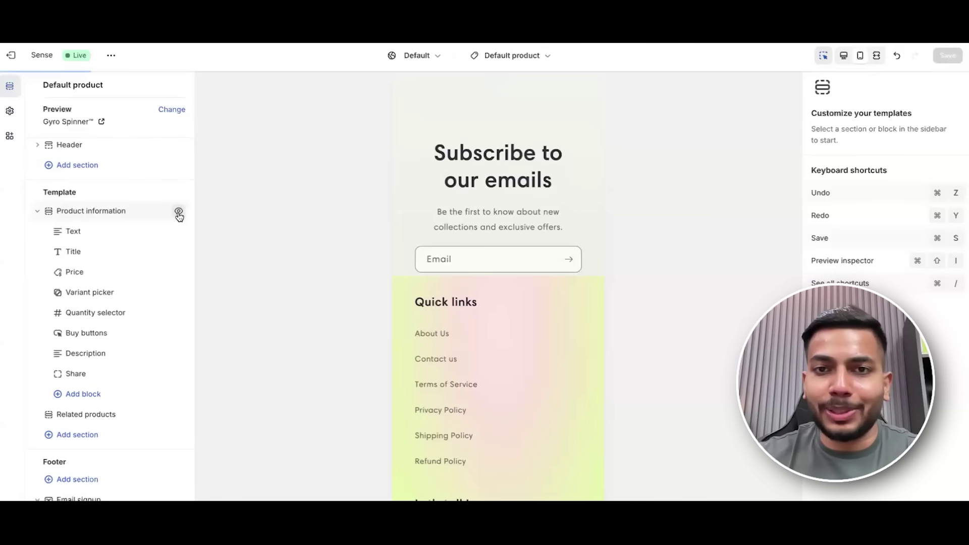
click(179, 213)
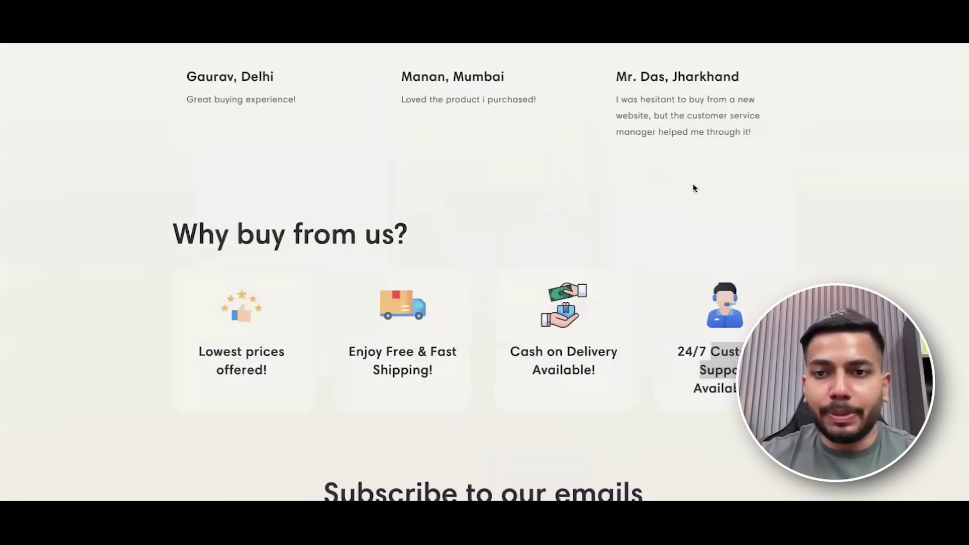
scroll(702, 213, up, 5)
scroll(704, 232, up, 10)
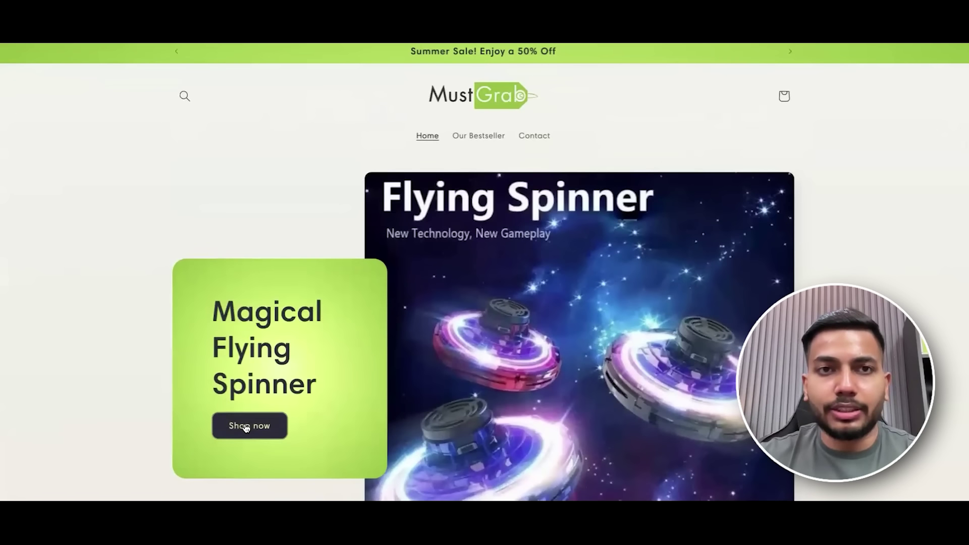
click(631, 281)
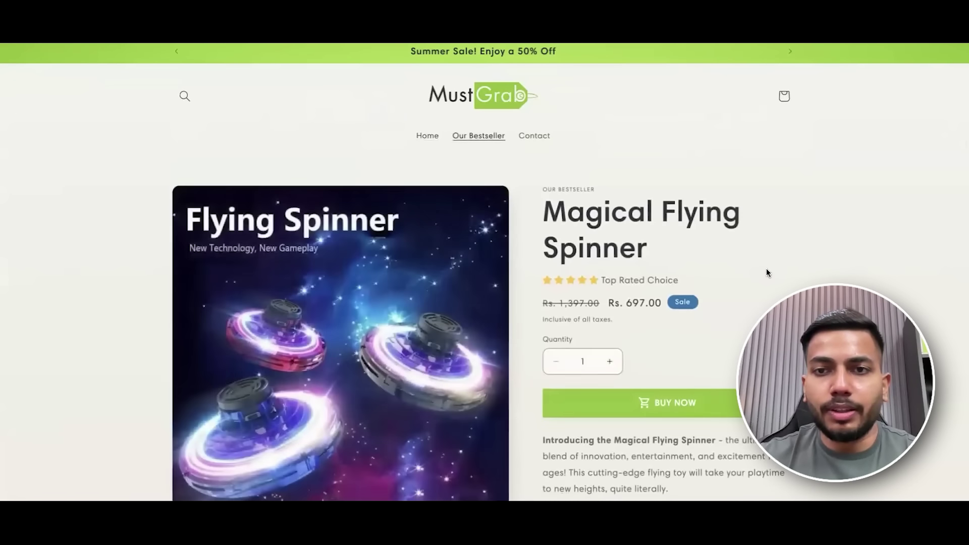
scroll(765, 270, down, 1)
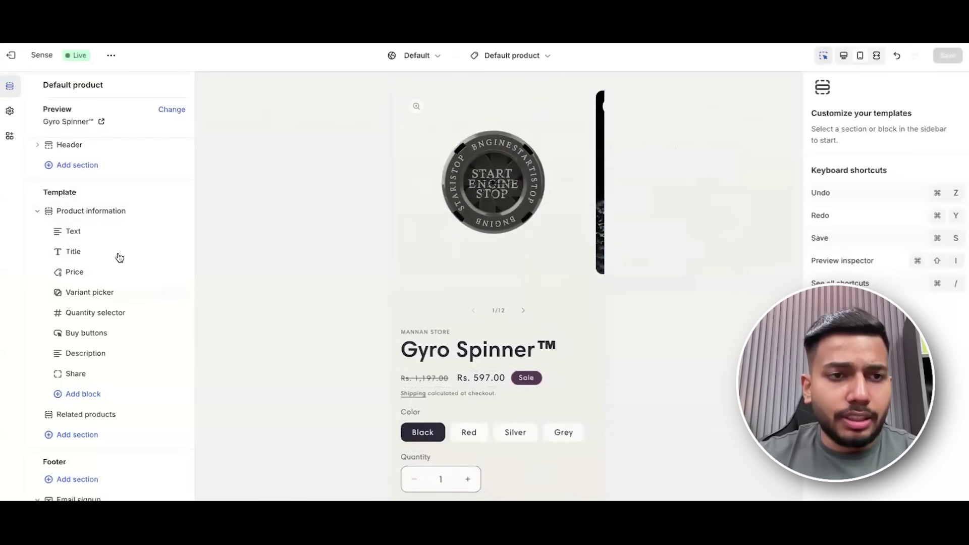
Replace the vendor text above the product title with 'OUR BESTSELLER' and save the template.
click(86, 233)
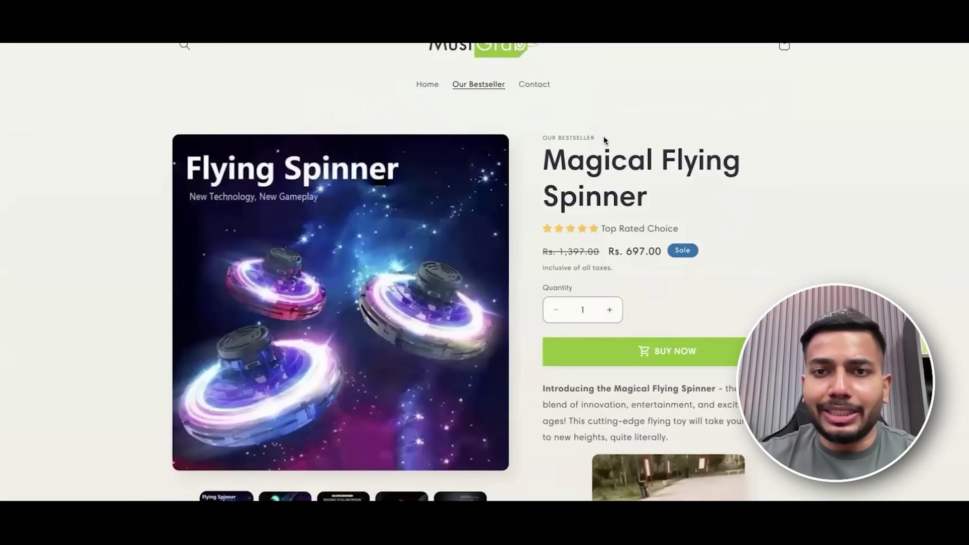
drag(602, 139, 538, 141)
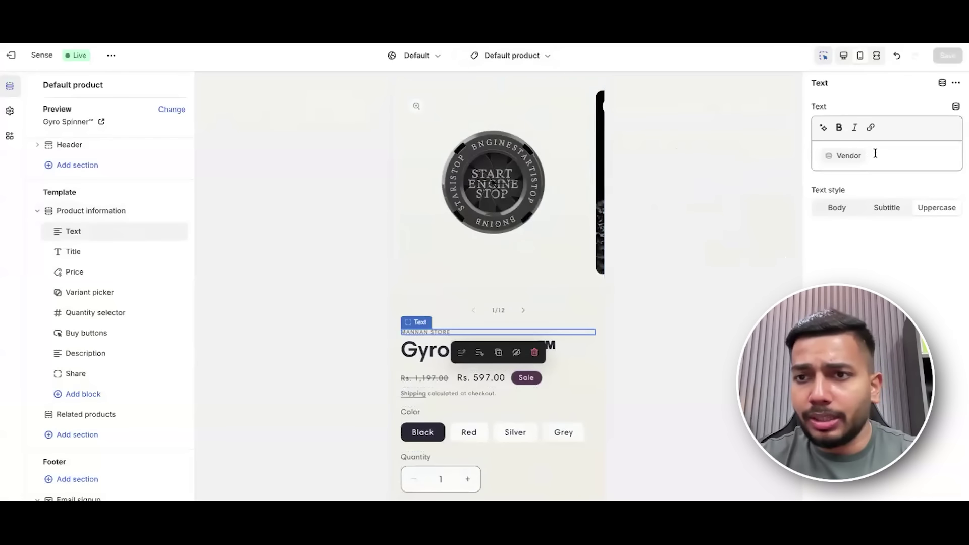
key(BackSpace)
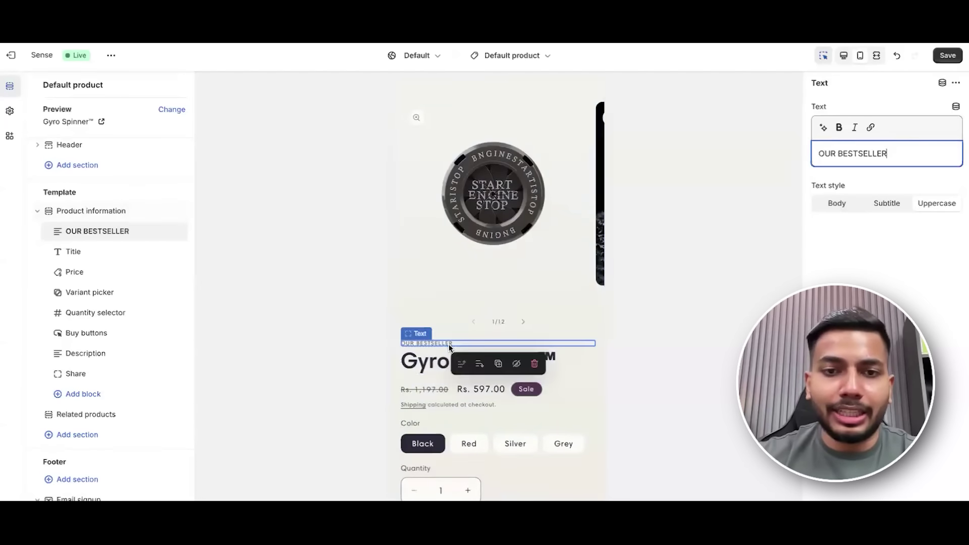
click(947, 57)
click(86, 252)
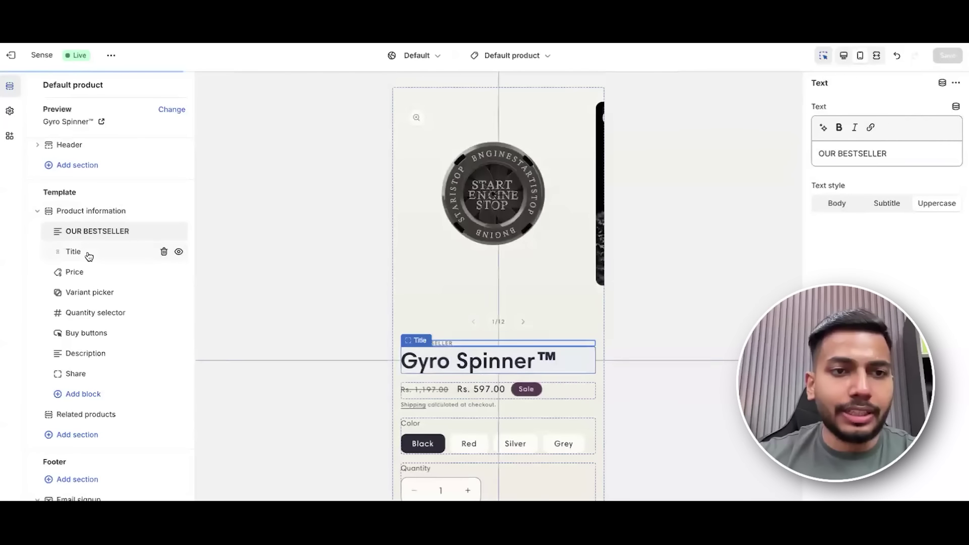
click(106, 276)
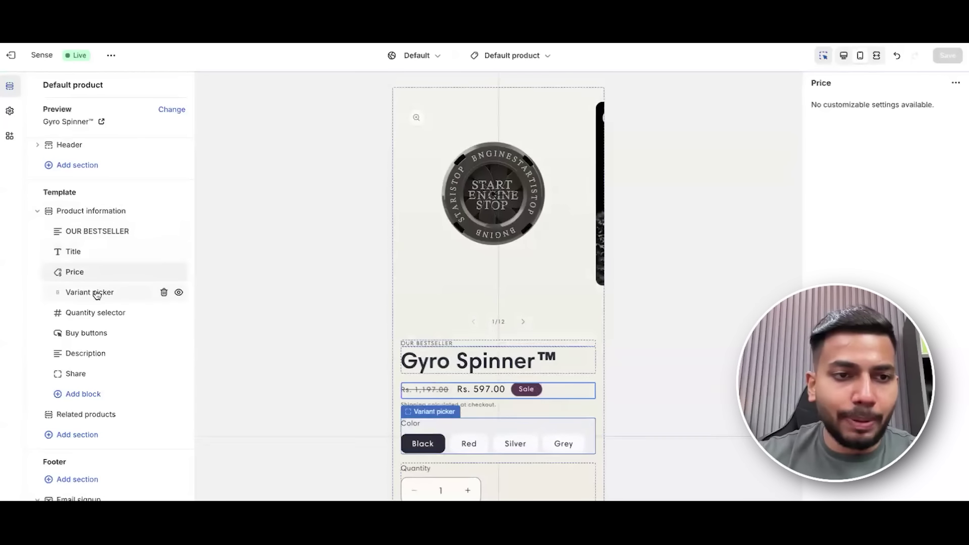
click(107, 293)
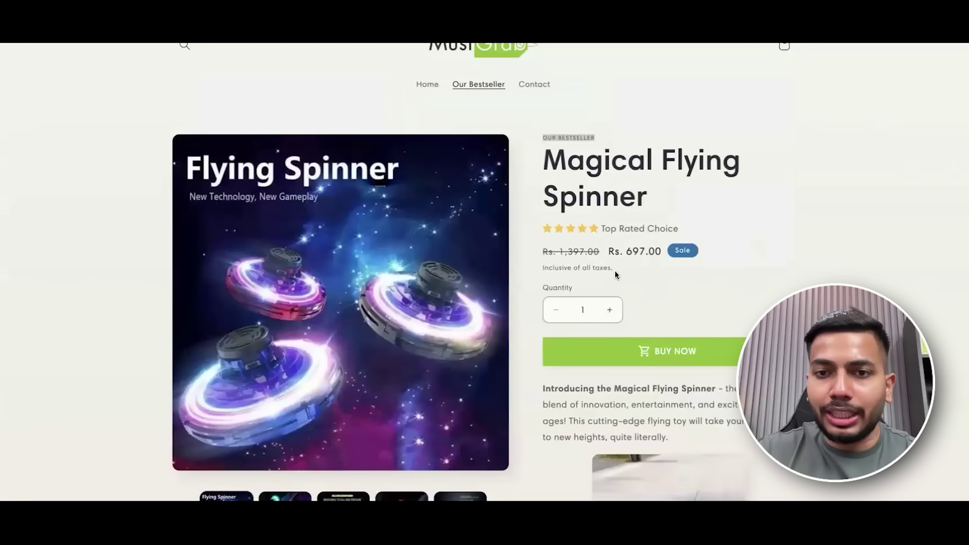
drag(615, 270, 535, 265)
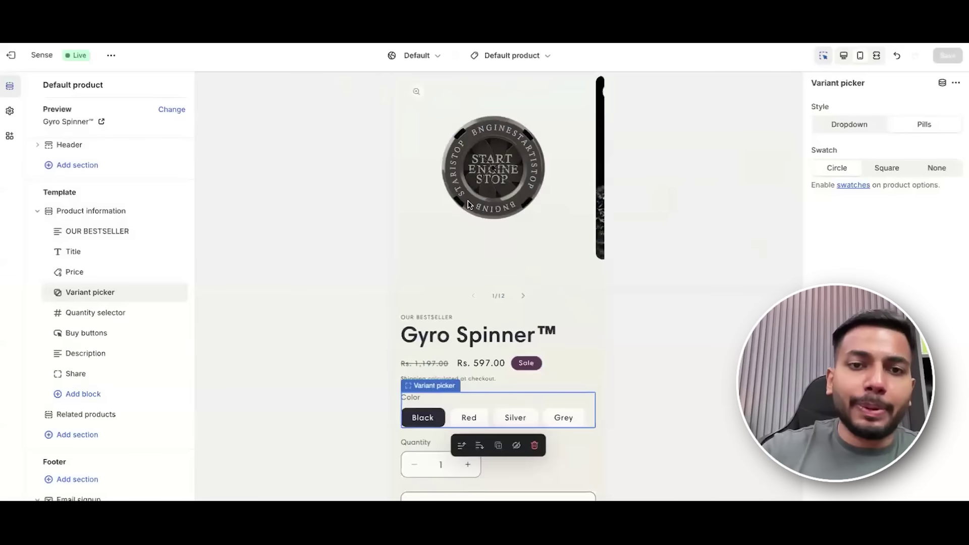
scroll(593, 316, down, 1)
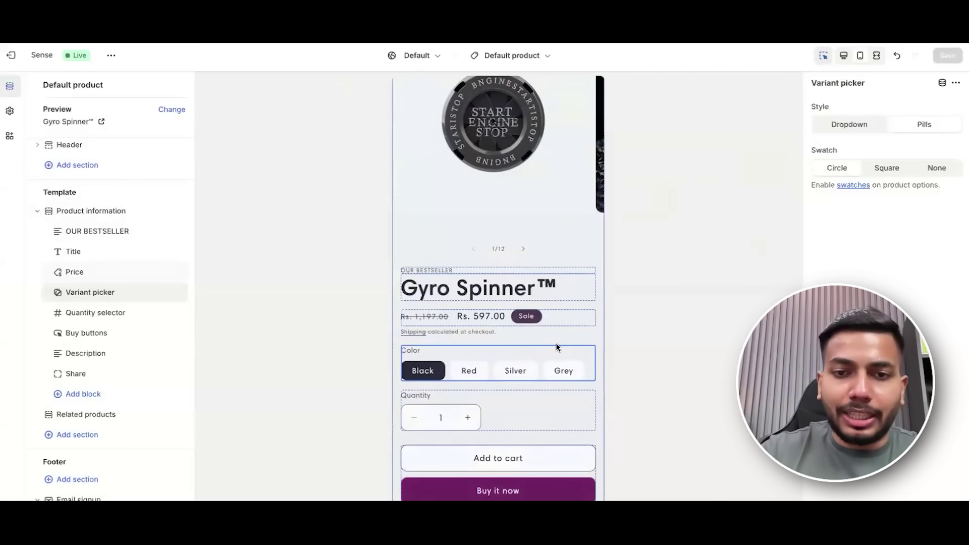
scroll(556, 344, down, 2)
scroll(556, 315, down, 4)
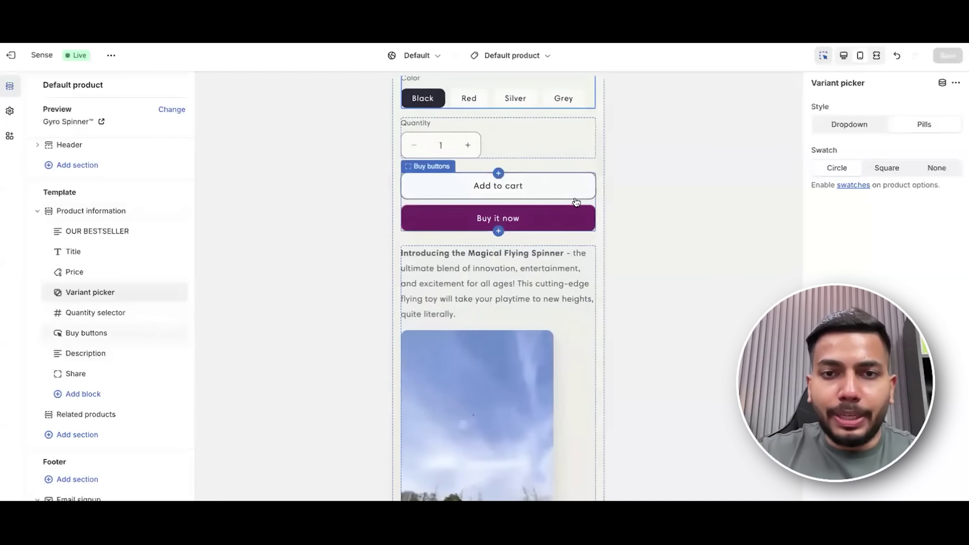
scroll(577, 232, down, 1)
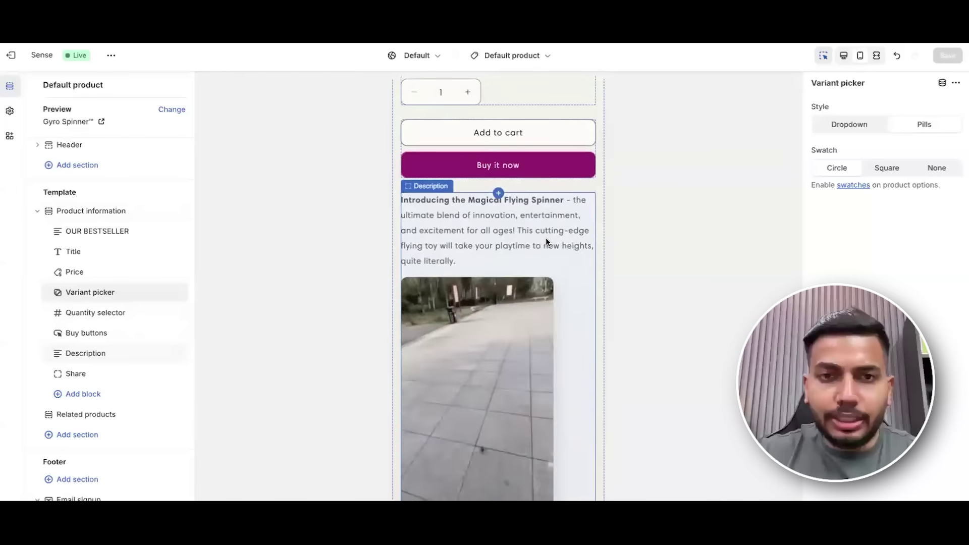
scroll(130, 303, down, 1)
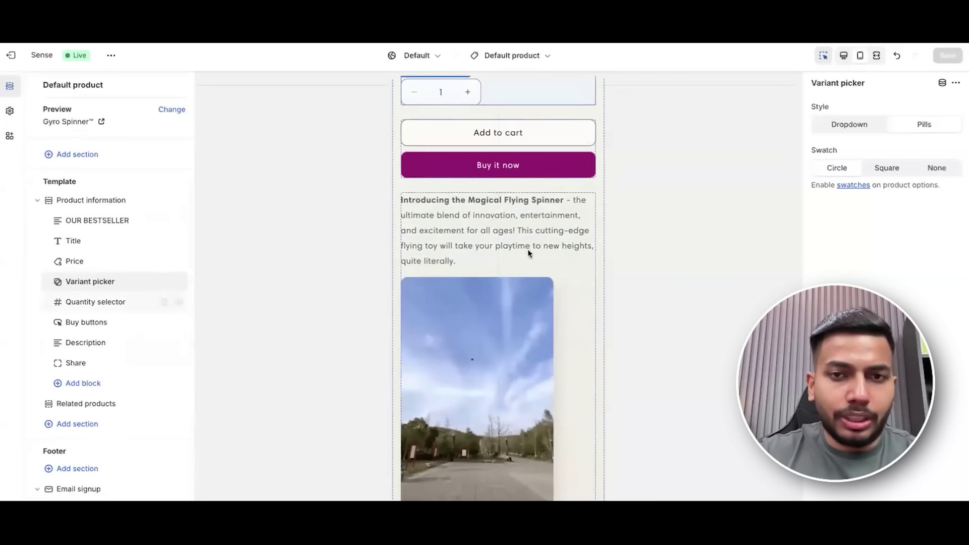
scroll(535, 252, up, 2)
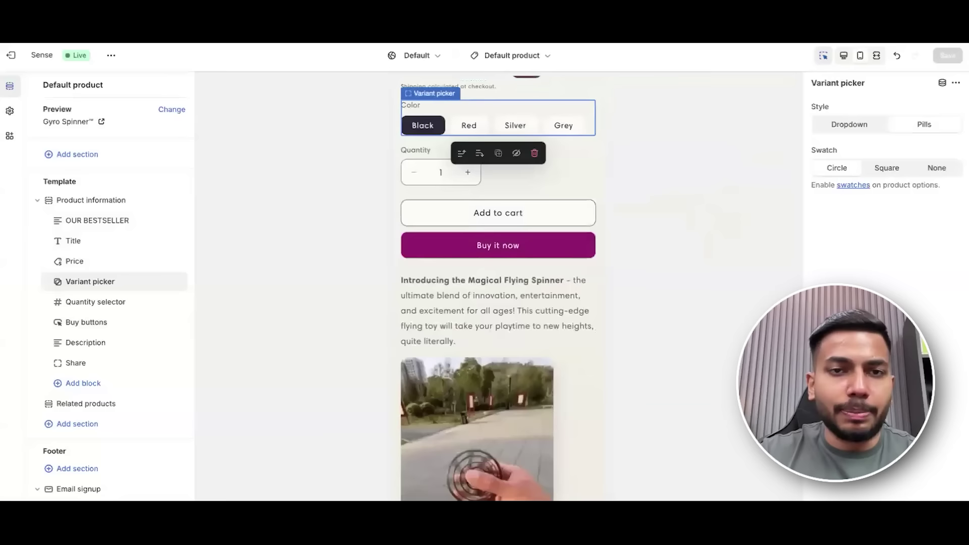
scroll(497, 201, down, 1)
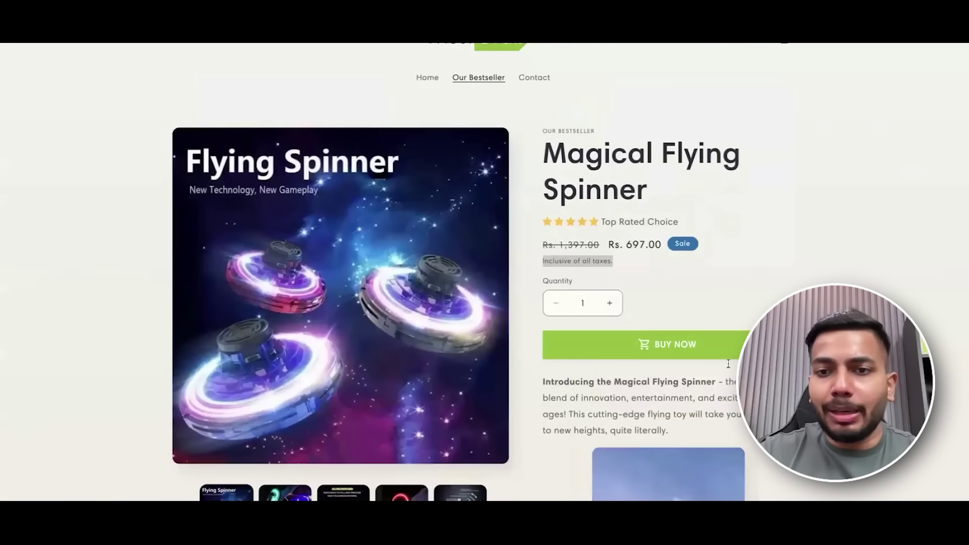
click(729, 344)
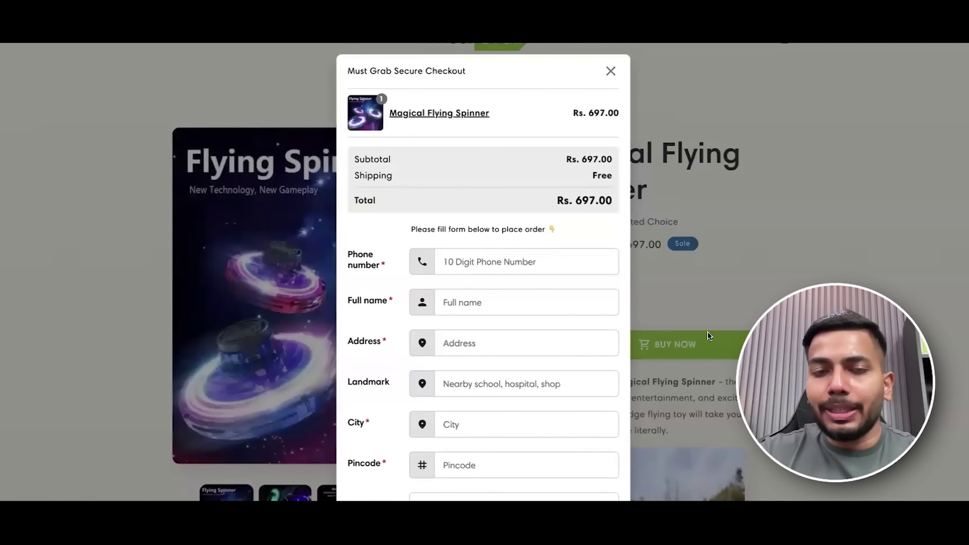
scroll(524, 234, down, 4)
scroll(592, 181, up, 5)
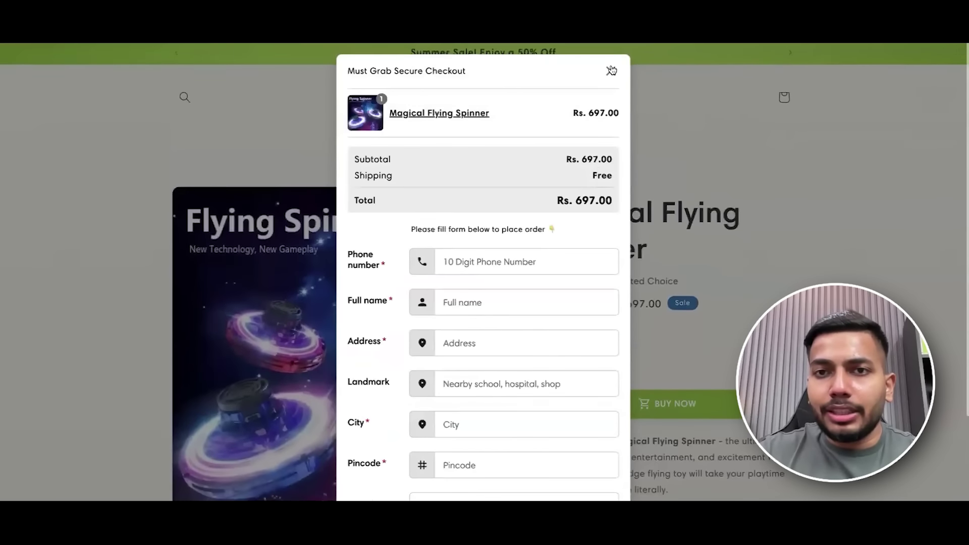
click(611, 72)
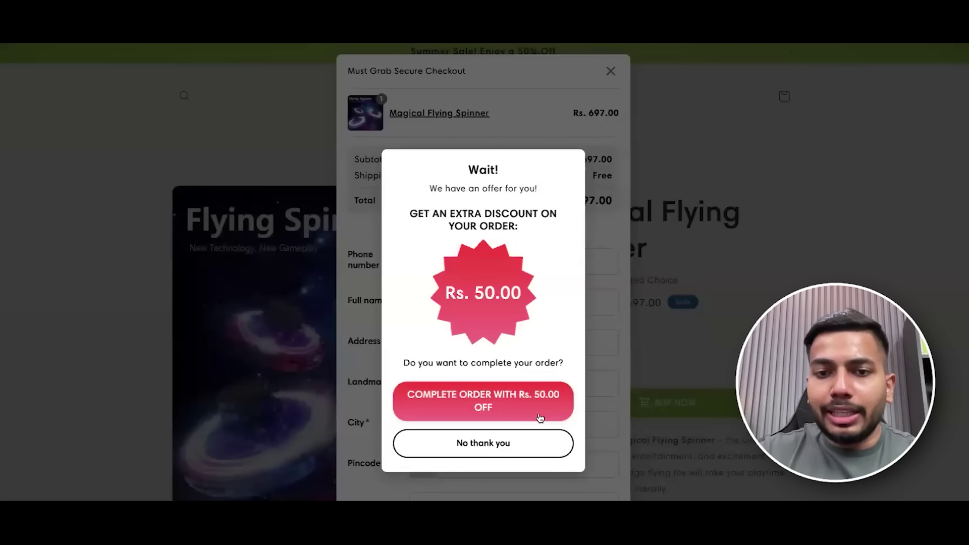
click(529, 445)
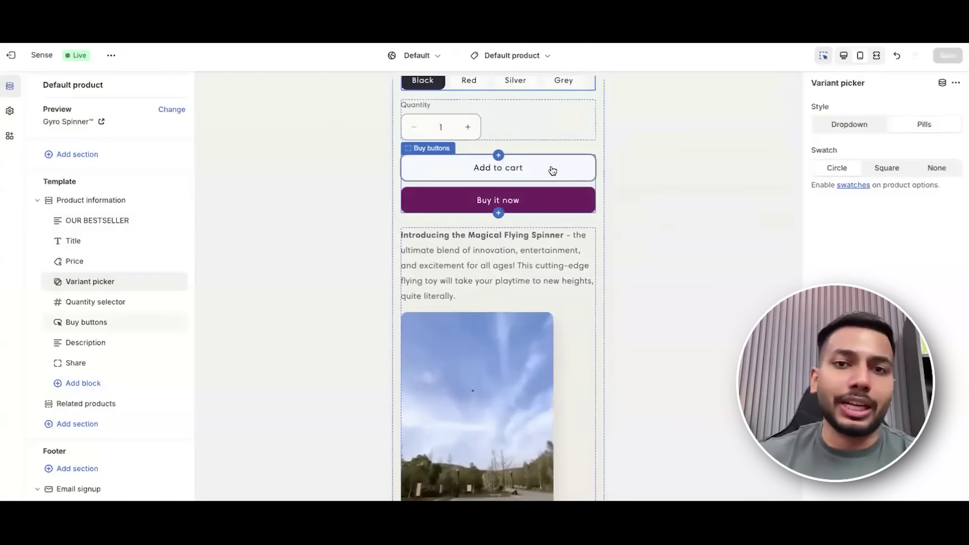
Delete the Share block from the product information section.
scroll(70, 295, down, 1)
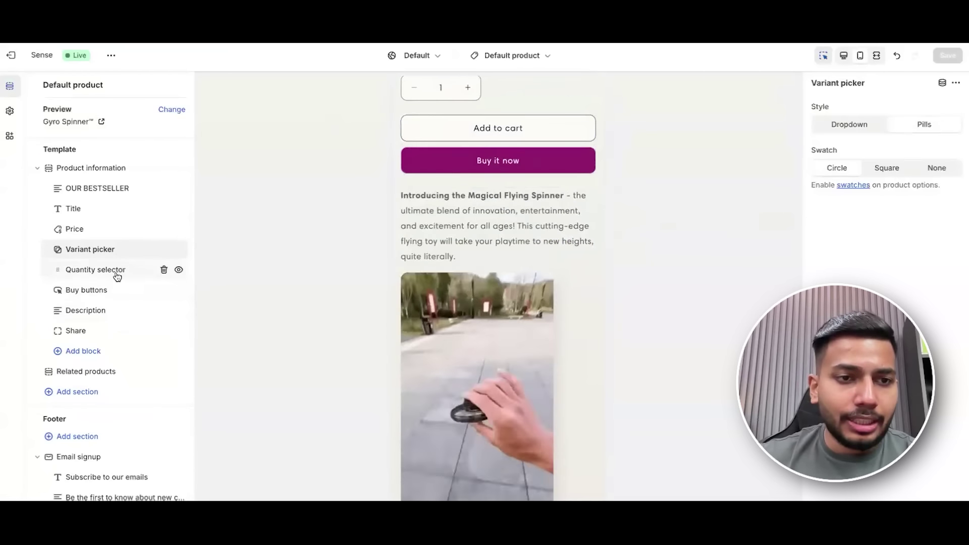
click(115, 289)
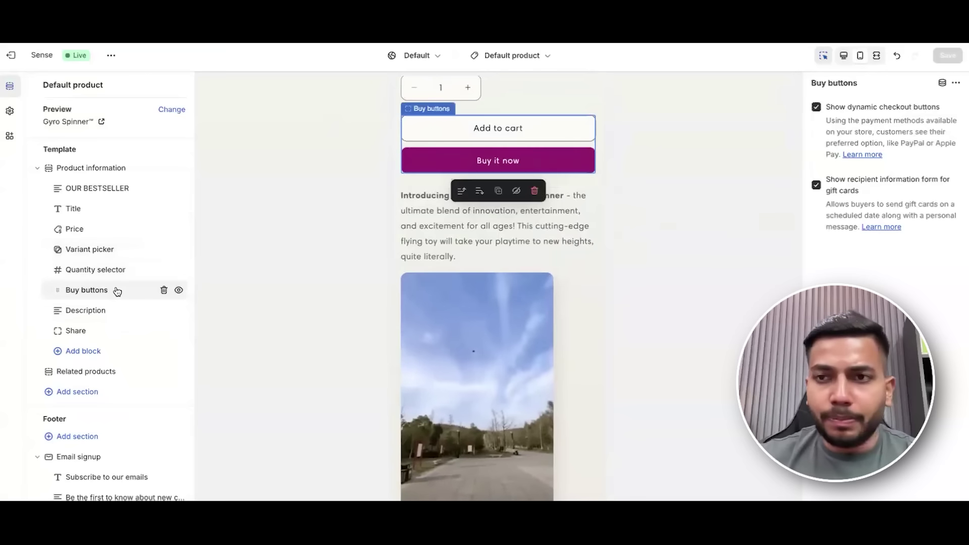
click(104, 332)
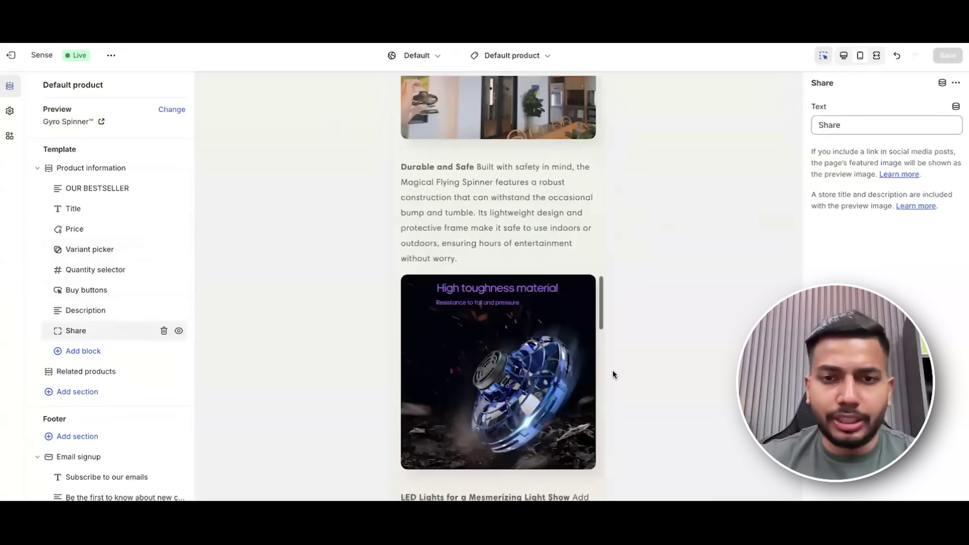
click(163, 331)
Hide the Related products section and bring up the list of sections to add.
scroll(470, 348, down, 15)
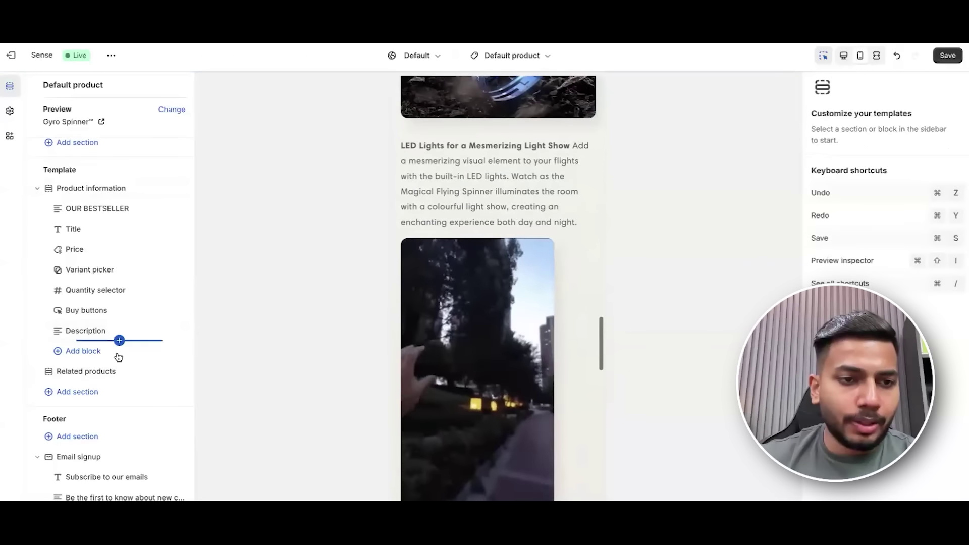
mouse_move(158, 373)
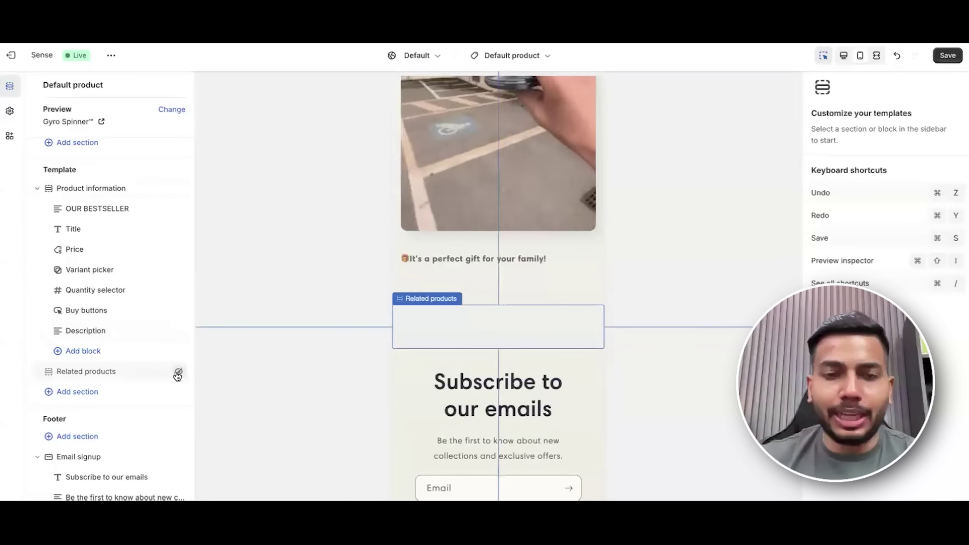
click(179, 372)
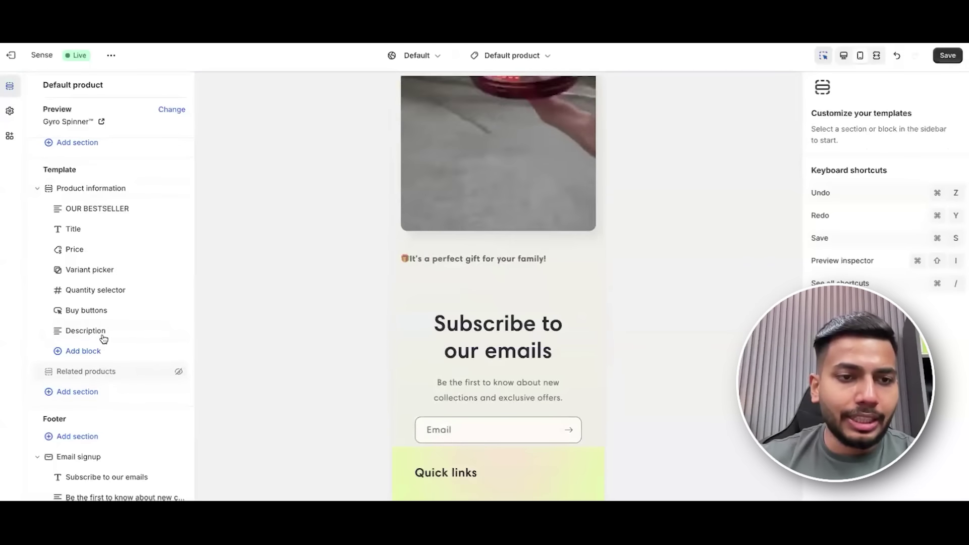
click(95, 392)
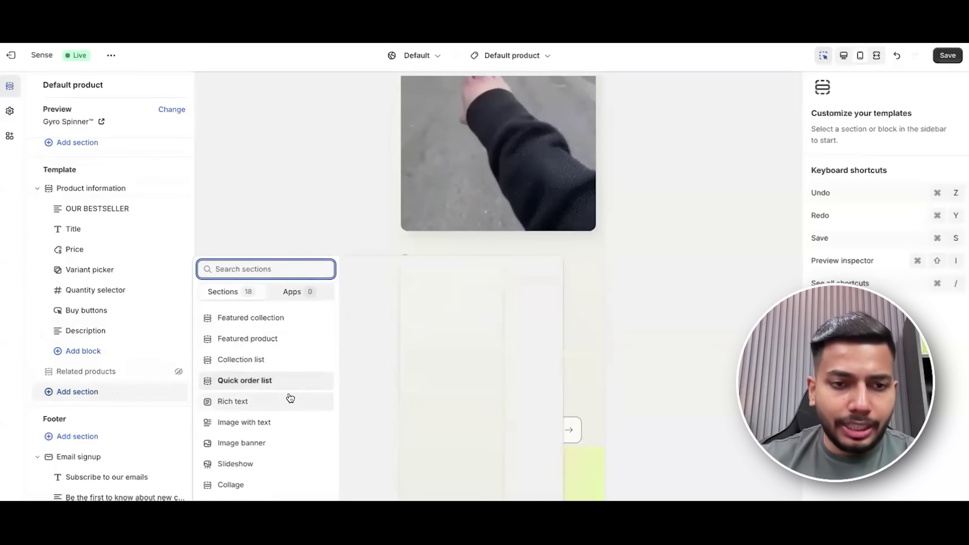
scroll(280, 431, down, 2)
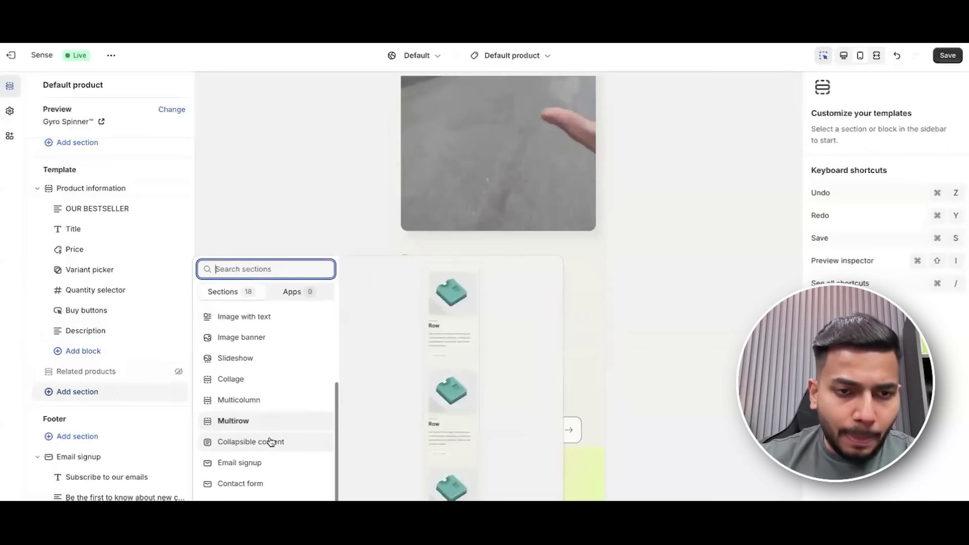
click(271, 399)
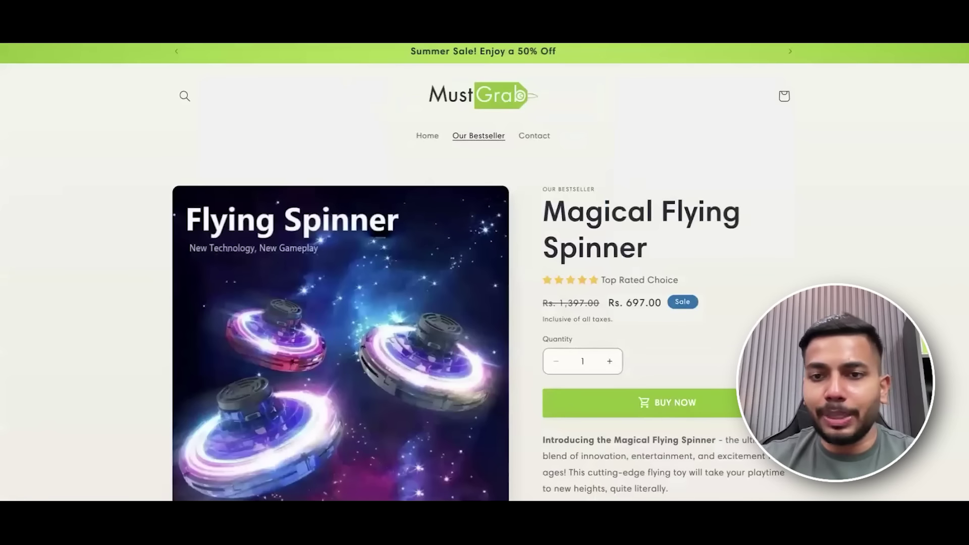
scroll(484, 273, down, 3)
scroll(671, 272, down, 15)
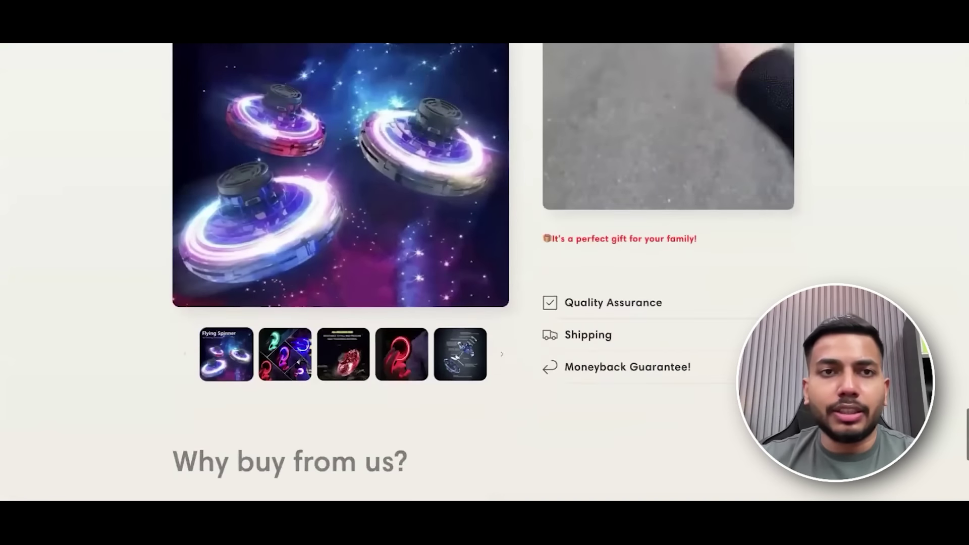
scroll(489, 293, down, 7)
scroll(489, 293, up, 5)
scroll(671, 194, down, 3)
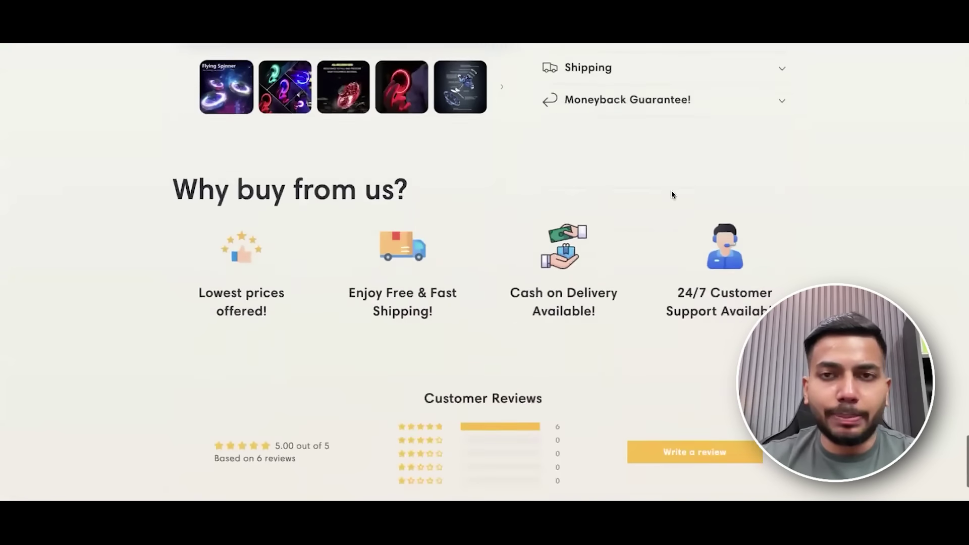
scroll(705, 292, up, 8)
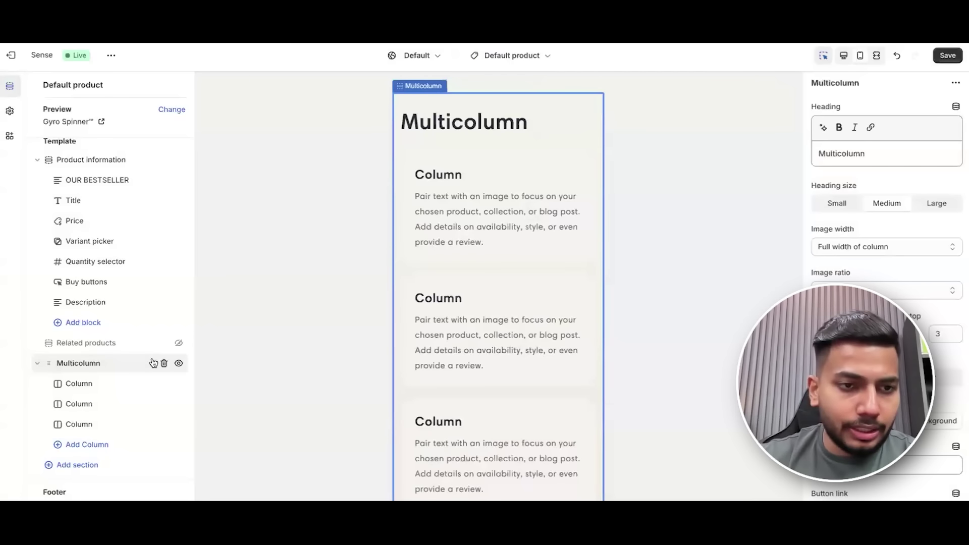
click(164, 364)
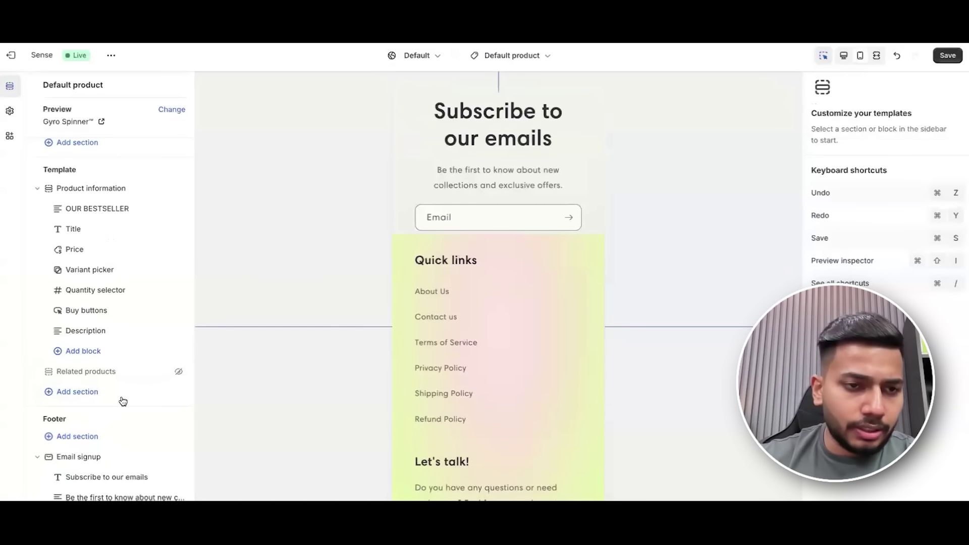
scroll(464, 341, up, 3)
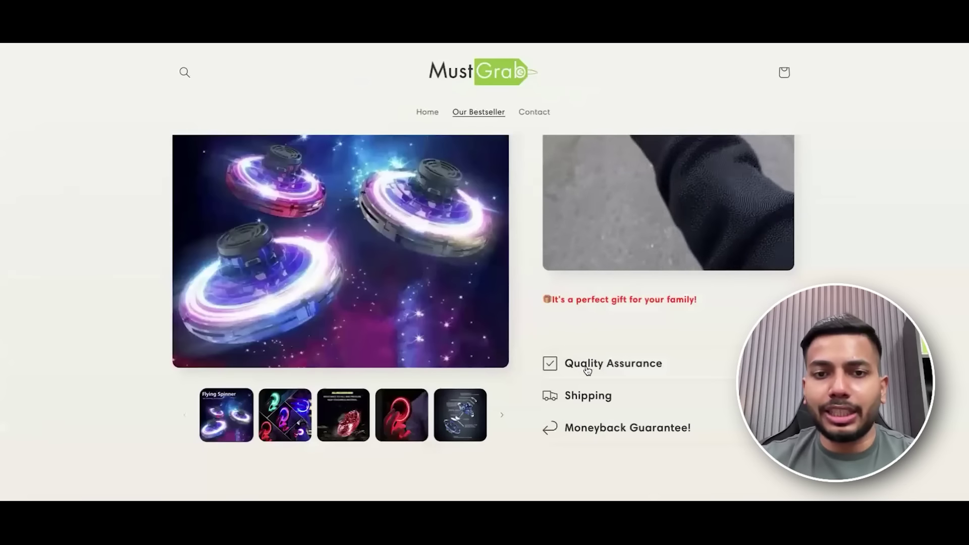
scroll(588, 370, down, 15)
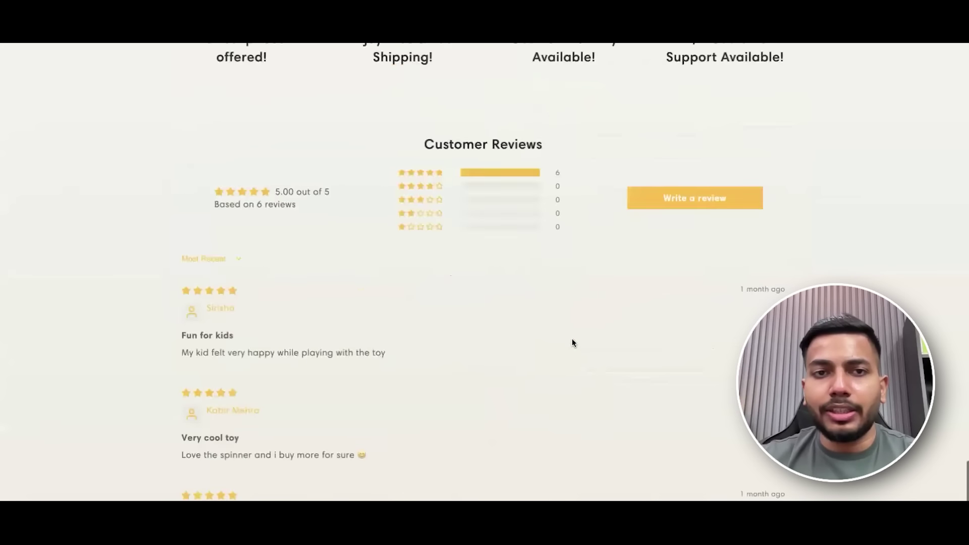
scroll(298, 203, up, 10)
drag(198, 151, 806, 263)
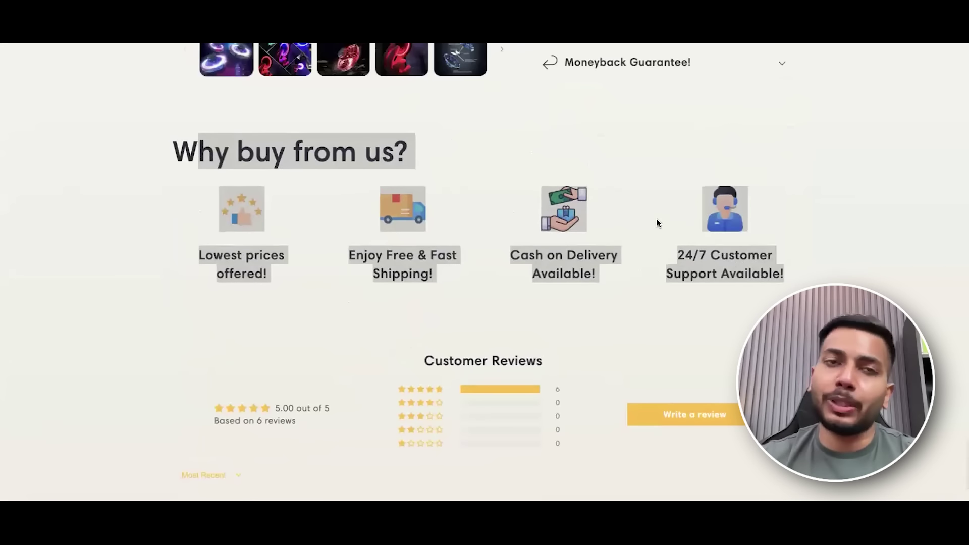
scroll(793, 287, up, 5)
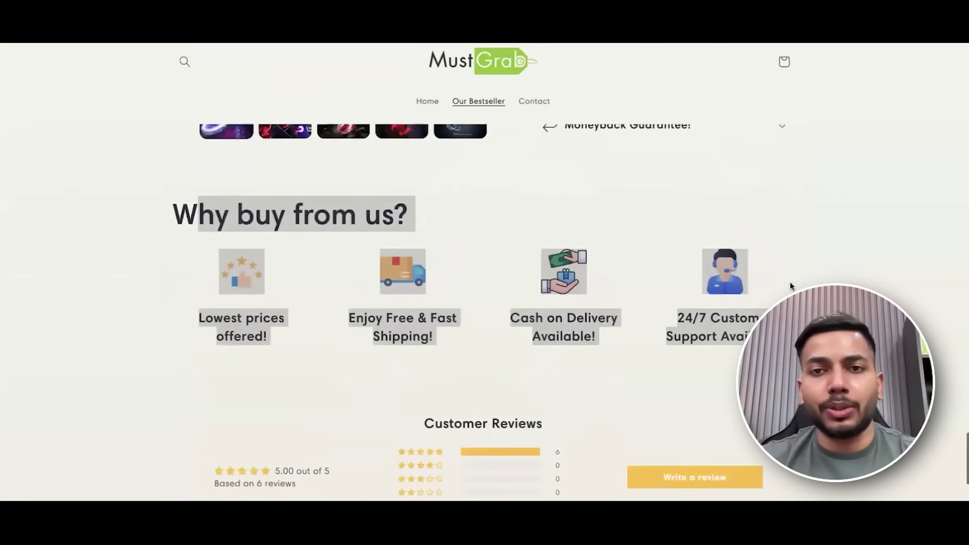
click(489, 394)
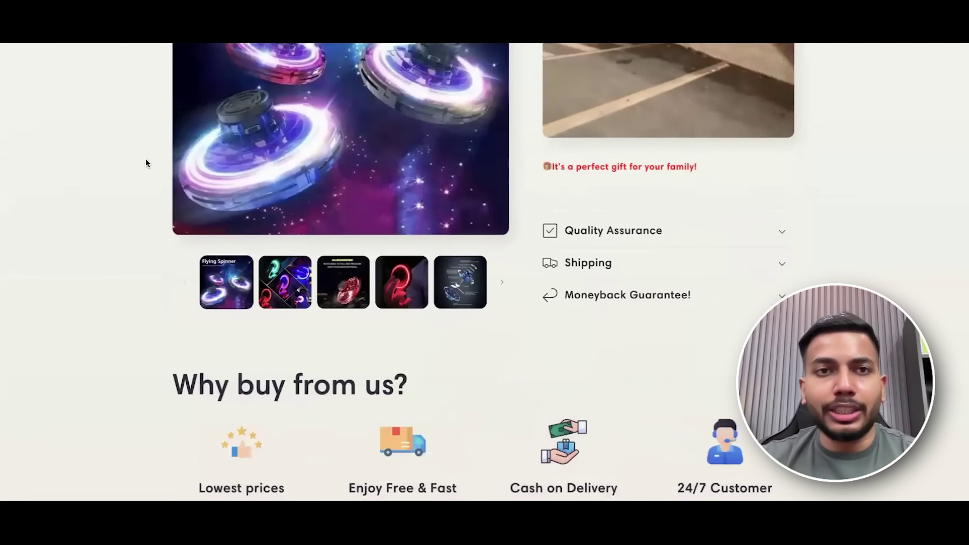
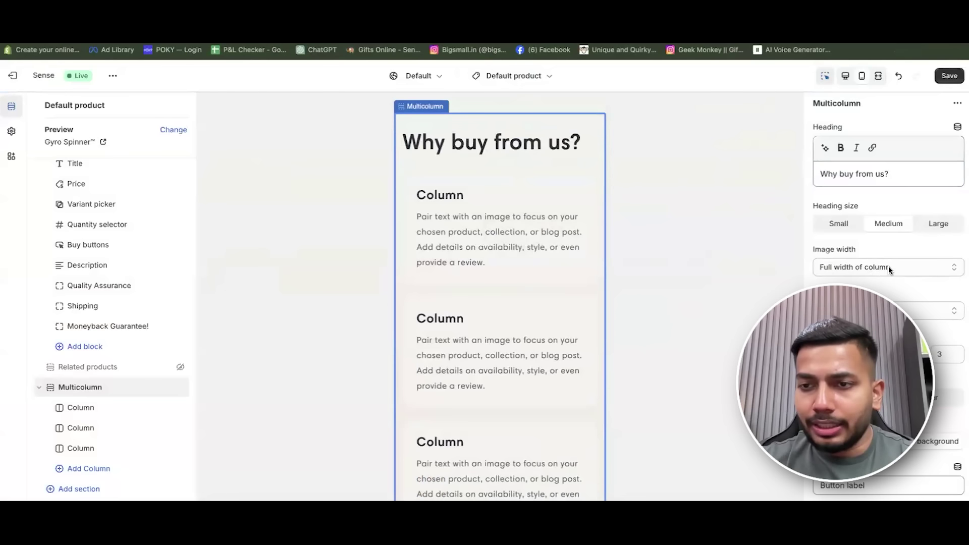
Set column image width to One-third and retitle the first column 'Lowest prices offered!' with no description.
click(884, 267)
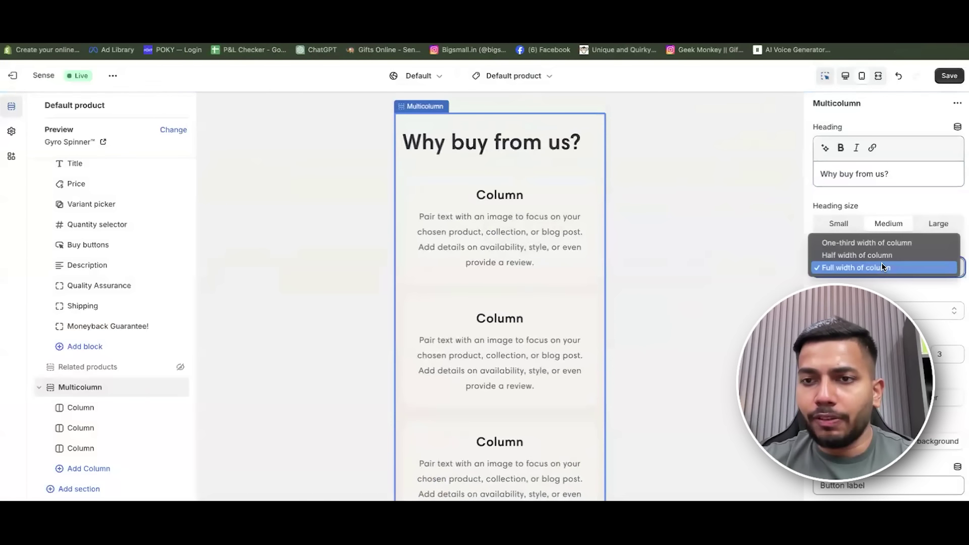
click(887, 238)
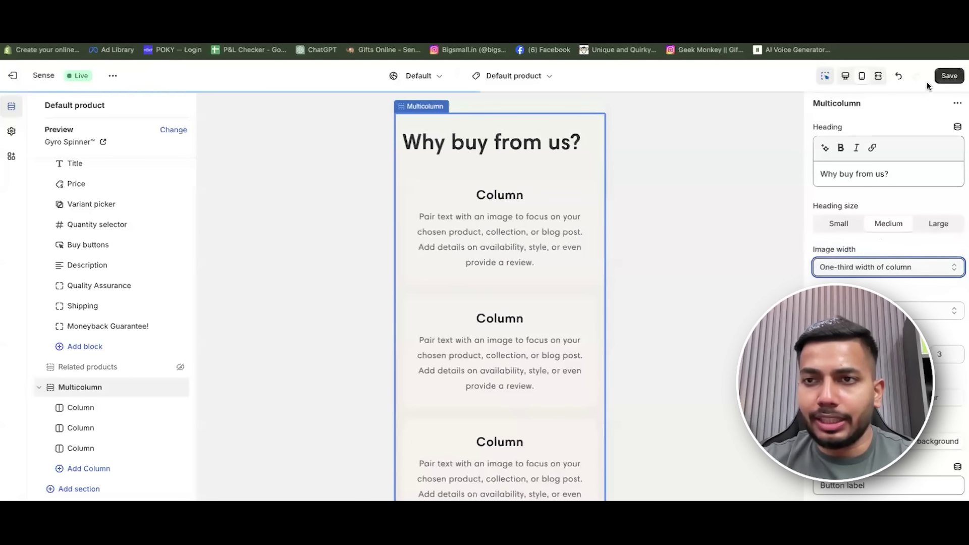
click(504, 197)
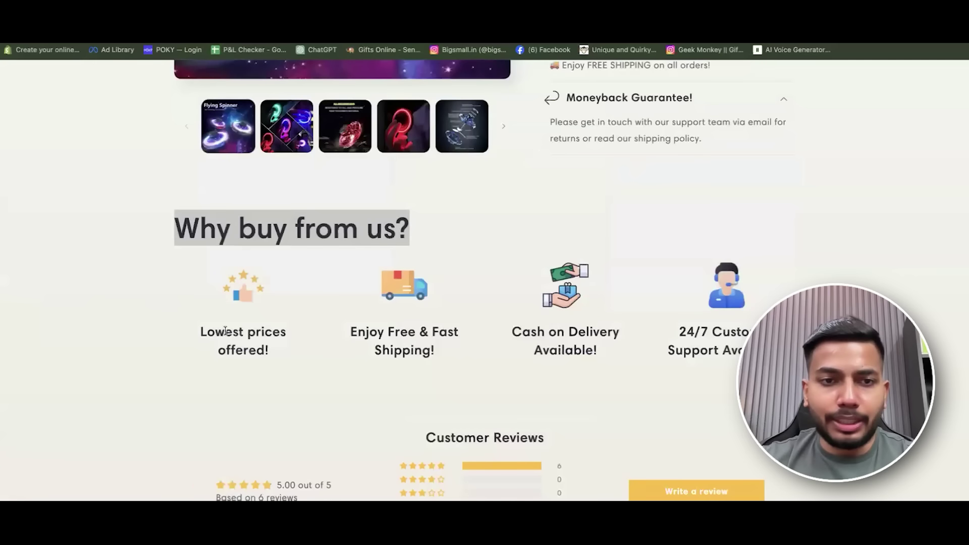
triple_click(225, 331)
key(ctrl+c)
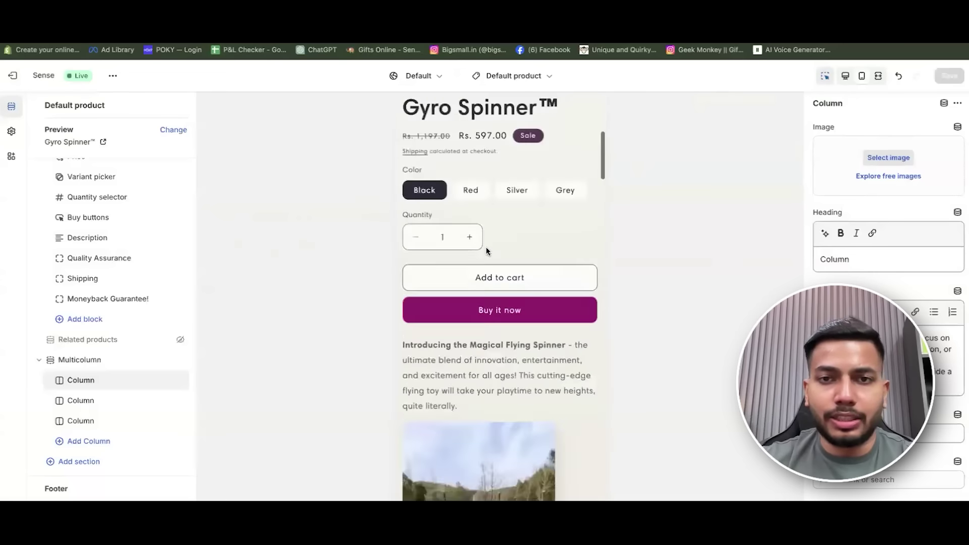
scroll(490, 277, down, 10)
double_click(853, 258)
key(ctrl+v)
triple_click(888, 349)
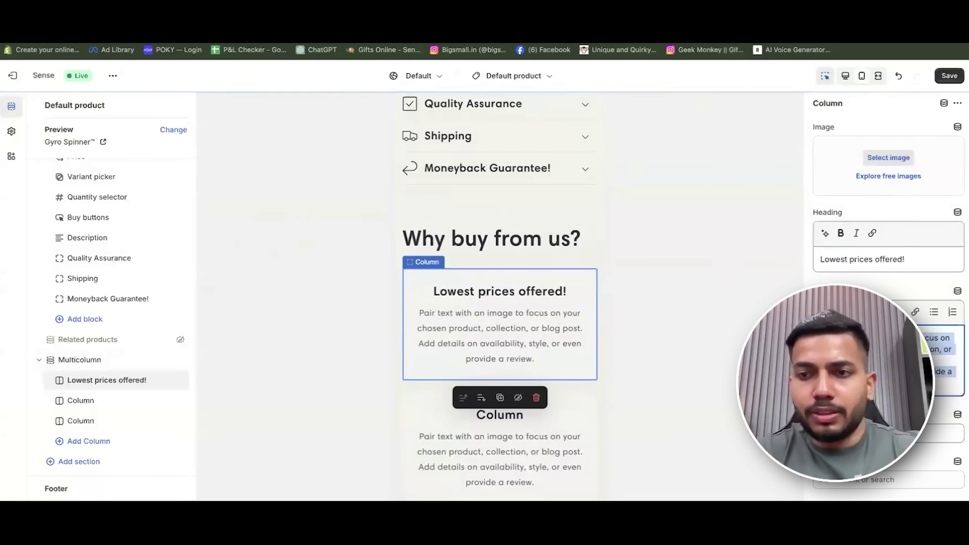
key(BackSpace)
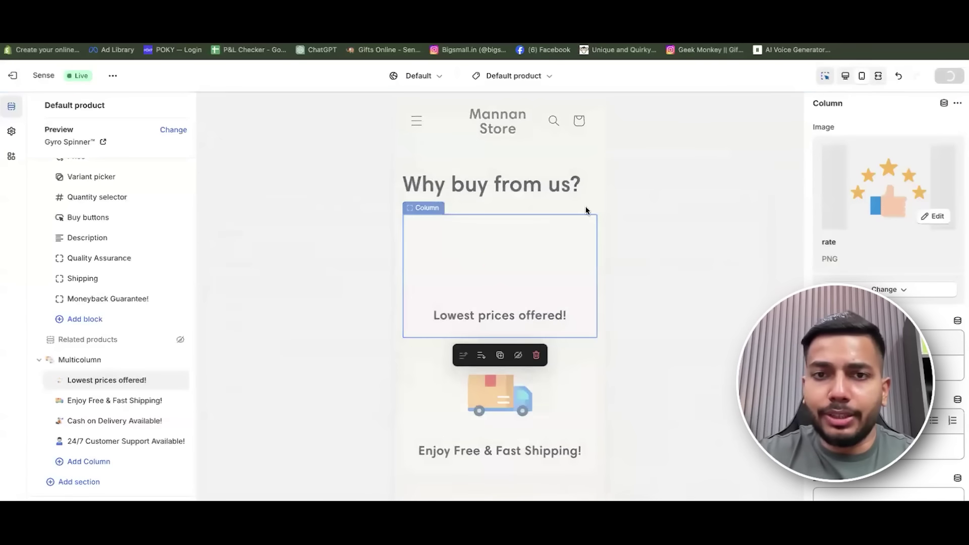
Select the product description block and look at, then dismiss, its options menu.
scroll(551, 227, up, 15)
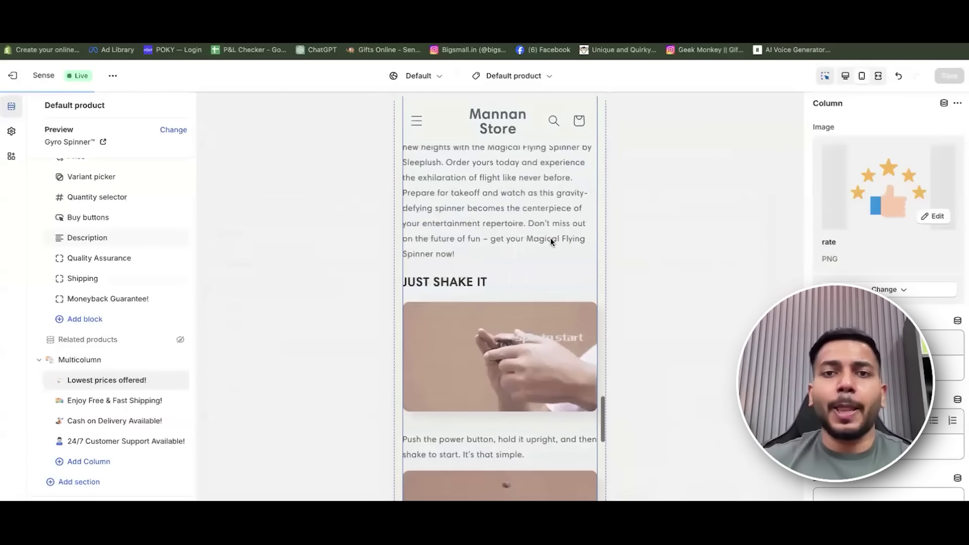
scroll(550, 242, up, 15)
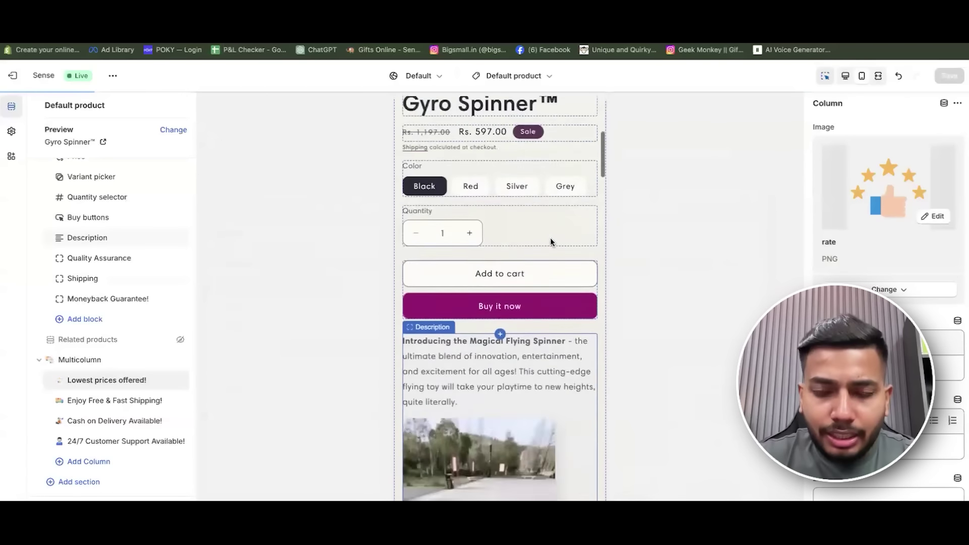
scroll(464, 210, down, 10)
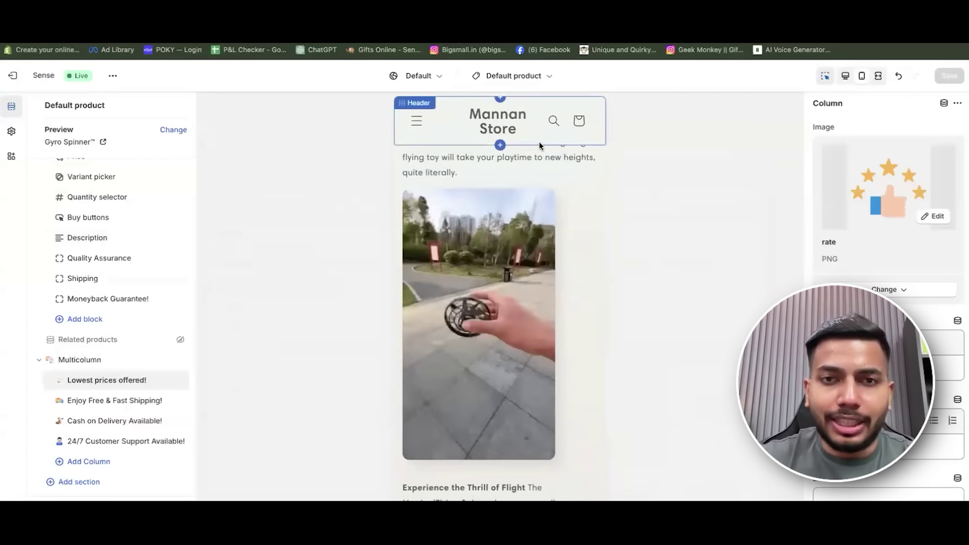
scroll(544, 151, up, 2)
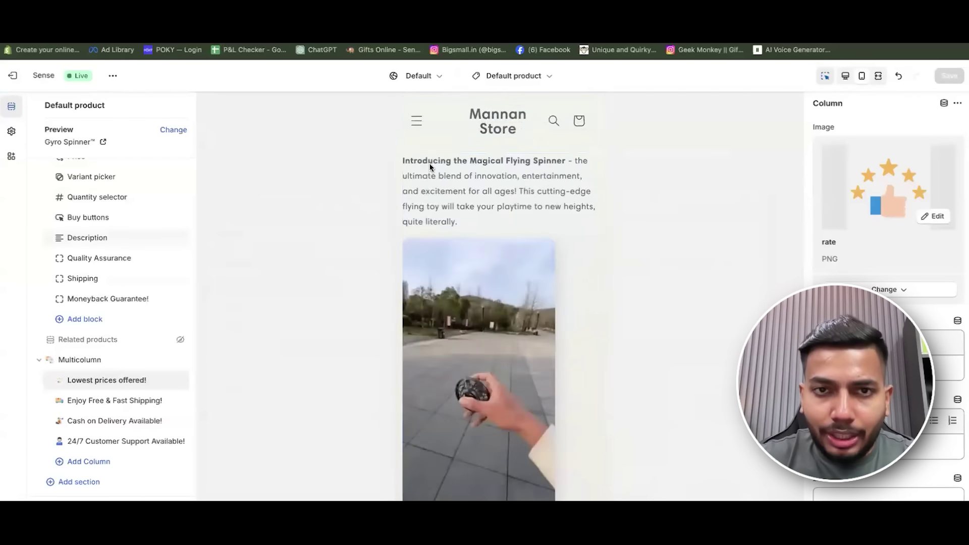
click(430, 163)
click(958, 103)
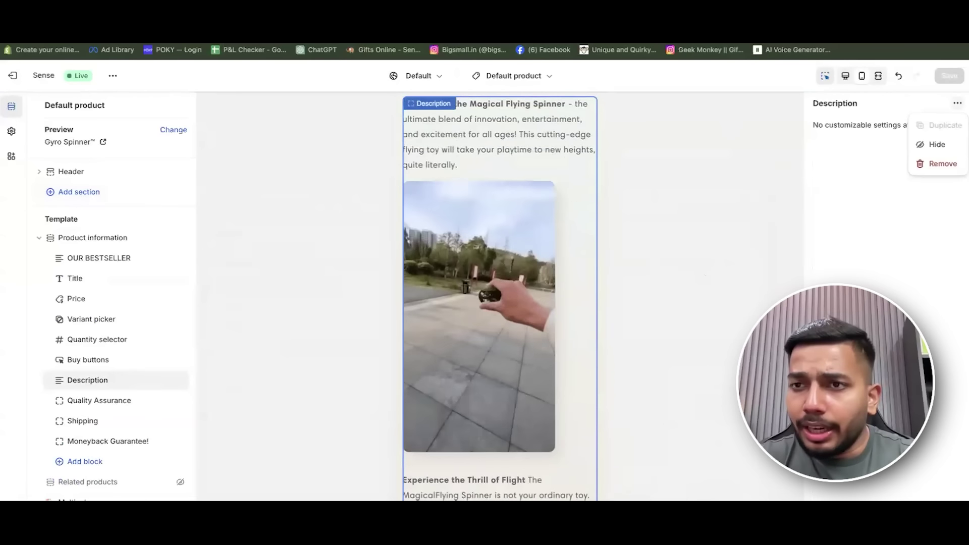
click(798, 163)
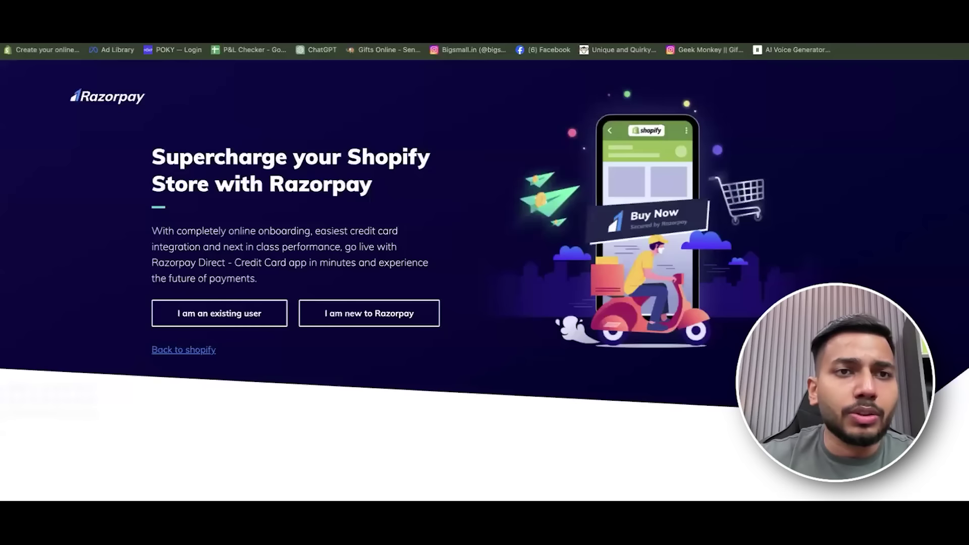
Go to the store admin's Products list and open the Gyro Spinner product.
key(ctrl+l)
key(Escape)
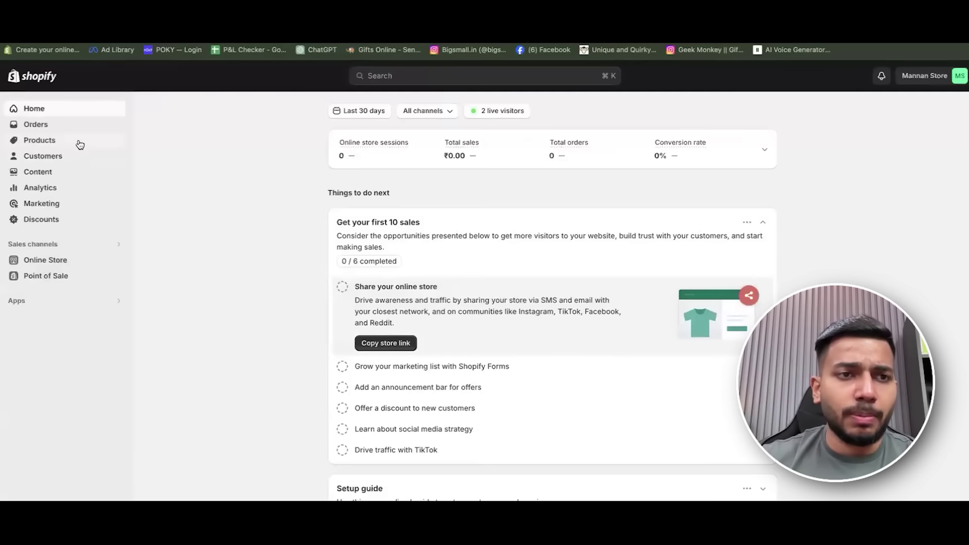
click(79, 144)
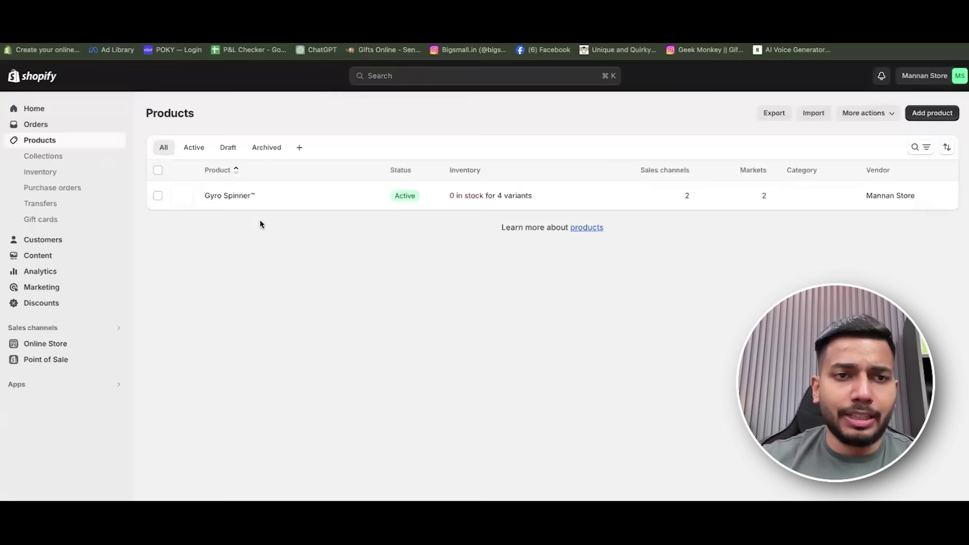
click(238, 198)
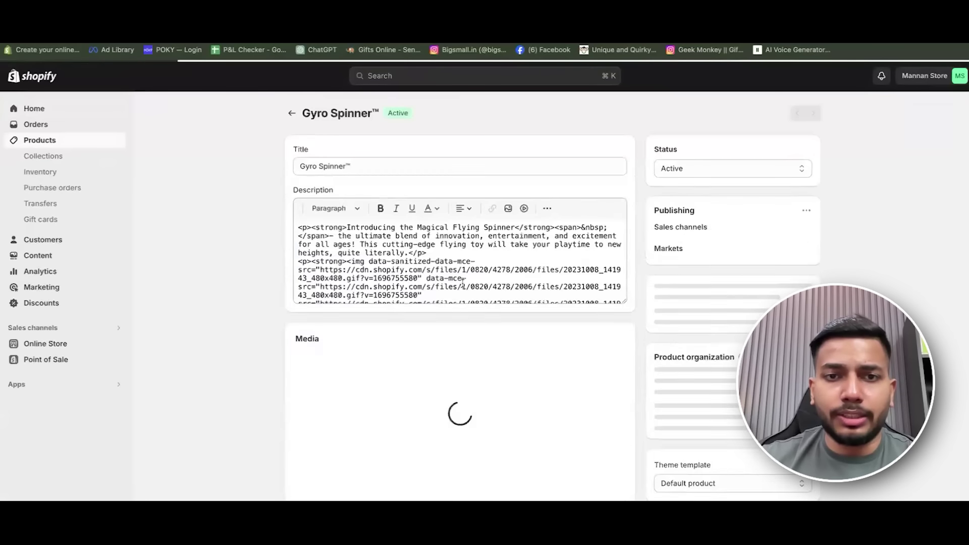
Select the whole Gyro Spinner description and centre-align its text and video.
key(super+a)
scroll(532, 283, down, 1)
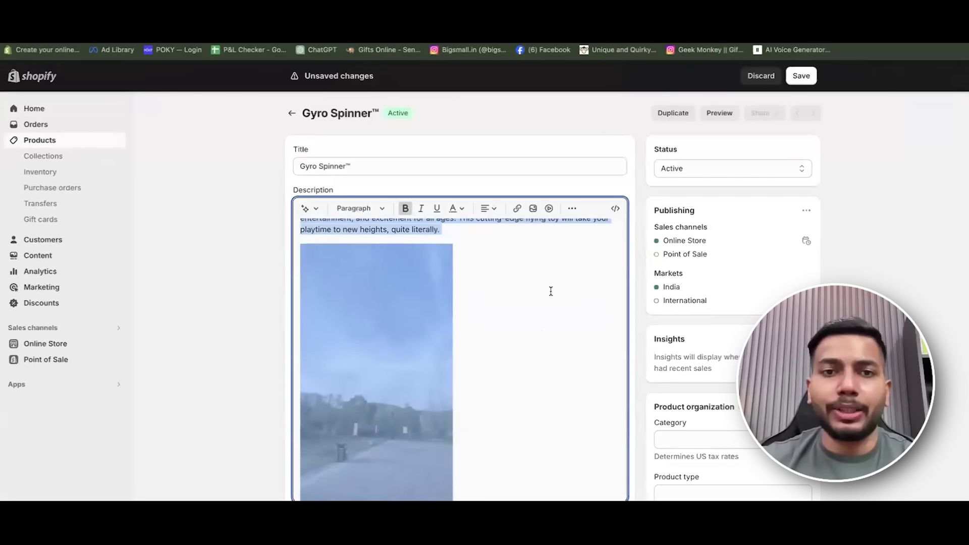
scroll(532, 308, down, 1)
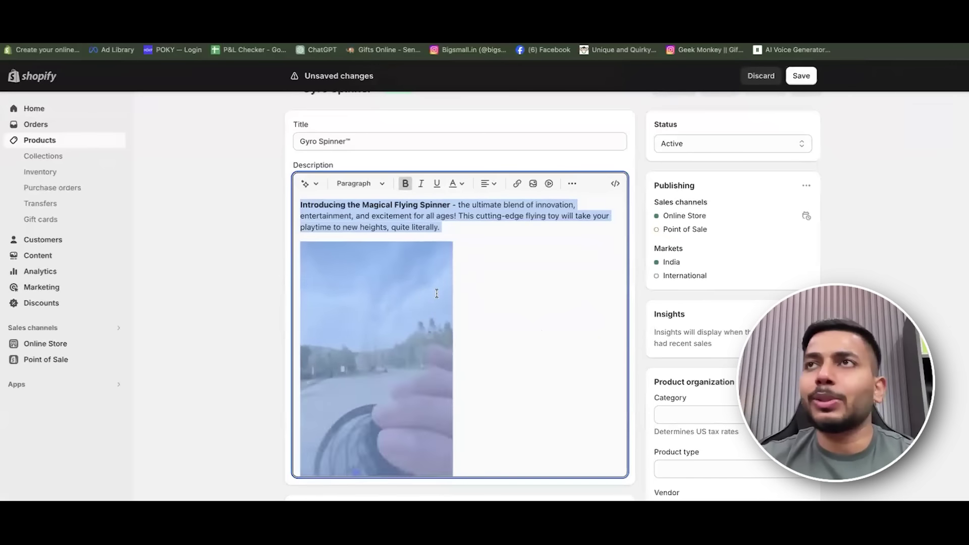
click(496, 186)
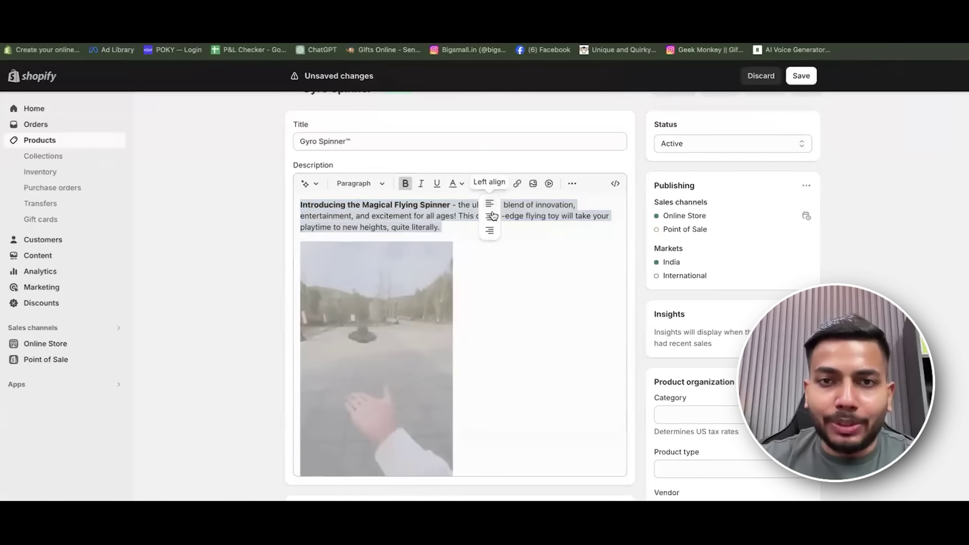
click(492, 214)
click(574, 283)
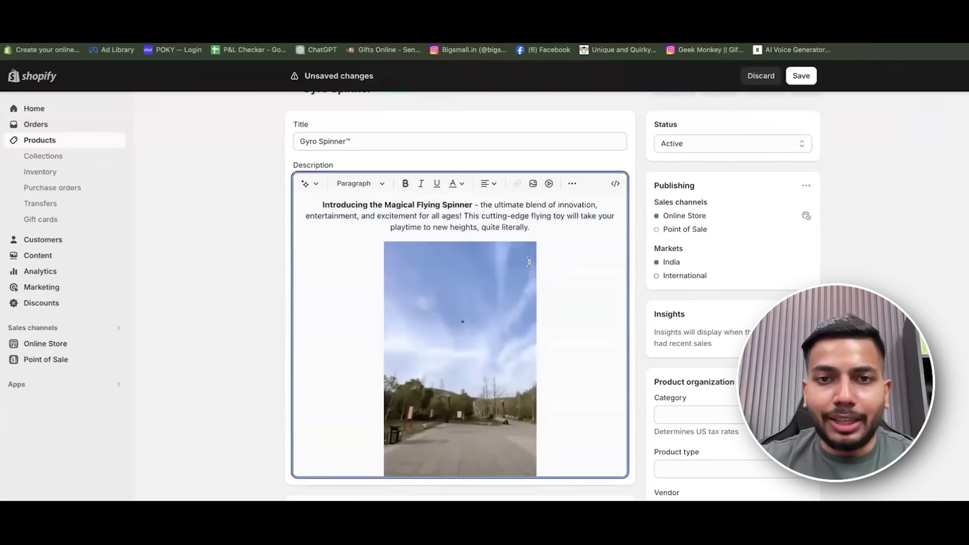
Try Heading 1 and underline on the first paragraph, undo both, and save the product.
drag(531, 227, 321, 204)
click(360, 183)
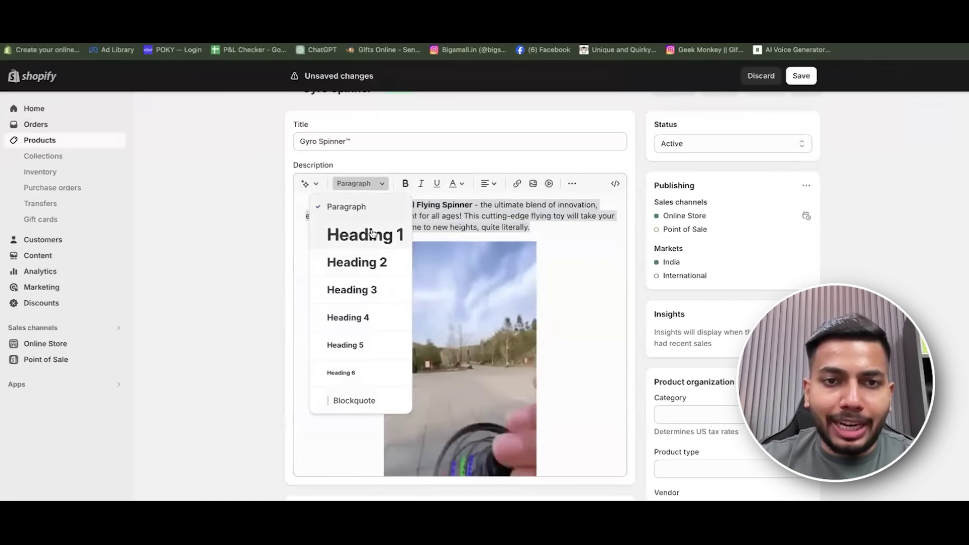
click(372, 234)
key(ctrl+z)
click(469, 228)
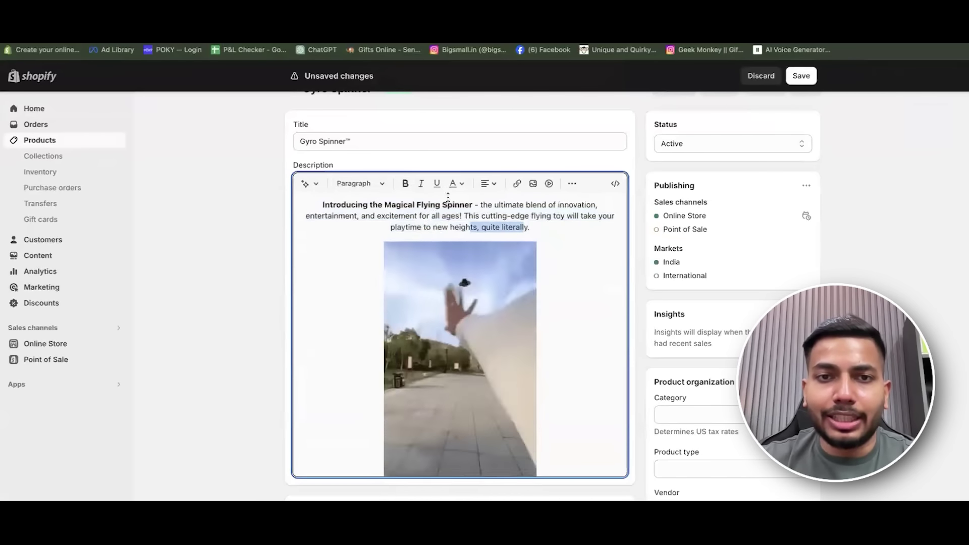
click(437, 184)
click(565, 230)
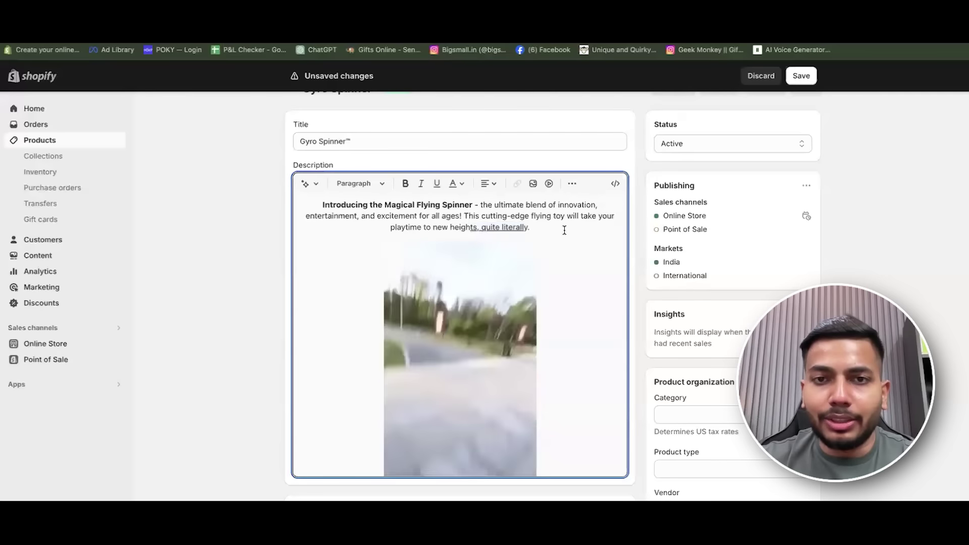
key(ctrl+z)
click(564, 229)
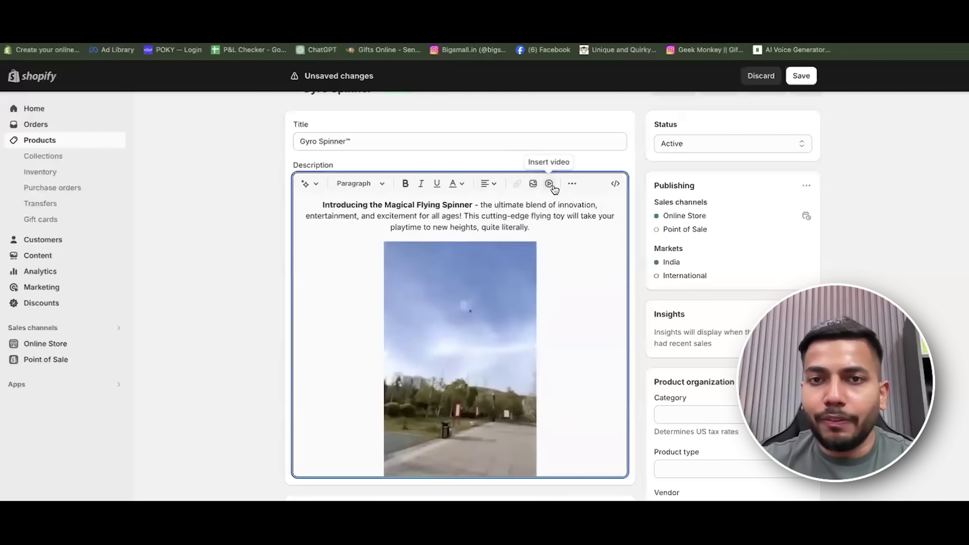
click(800, 77)
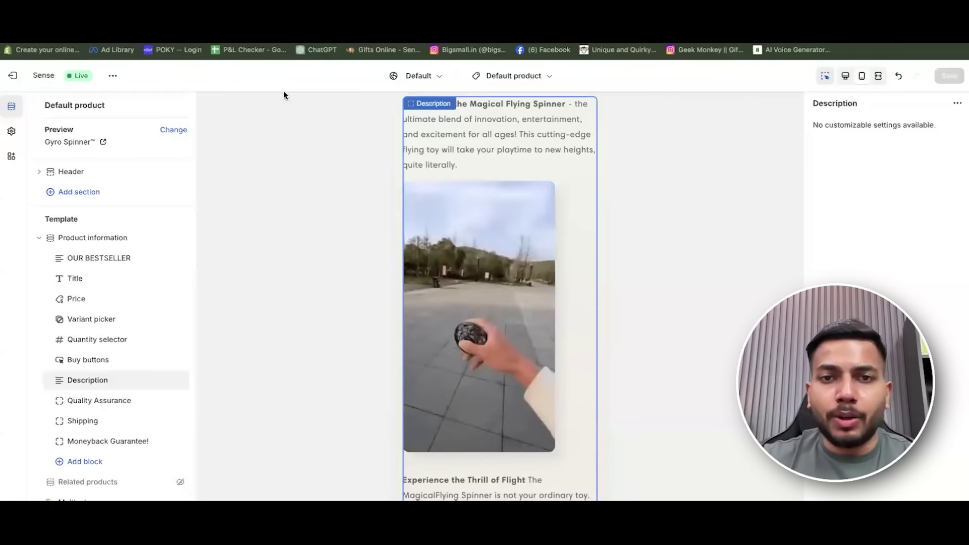
Reload the theme editor and scroll the preview to check the centred description.
key(ctrl+l)
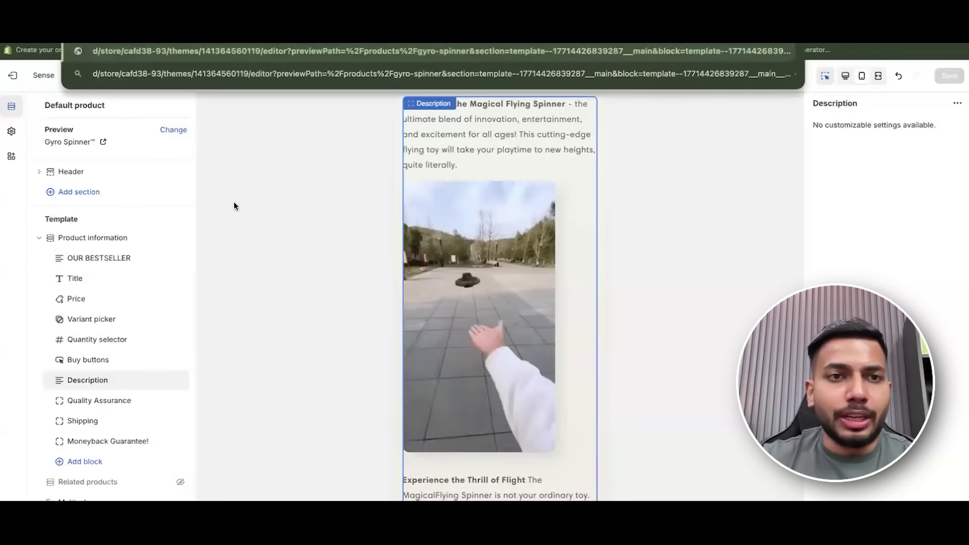
key(Escape)
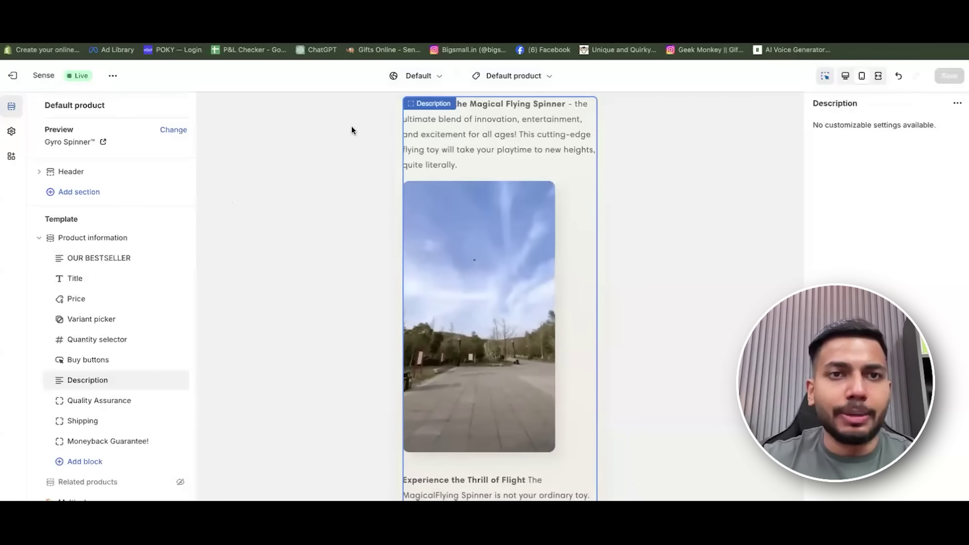
key(ctrl+r)
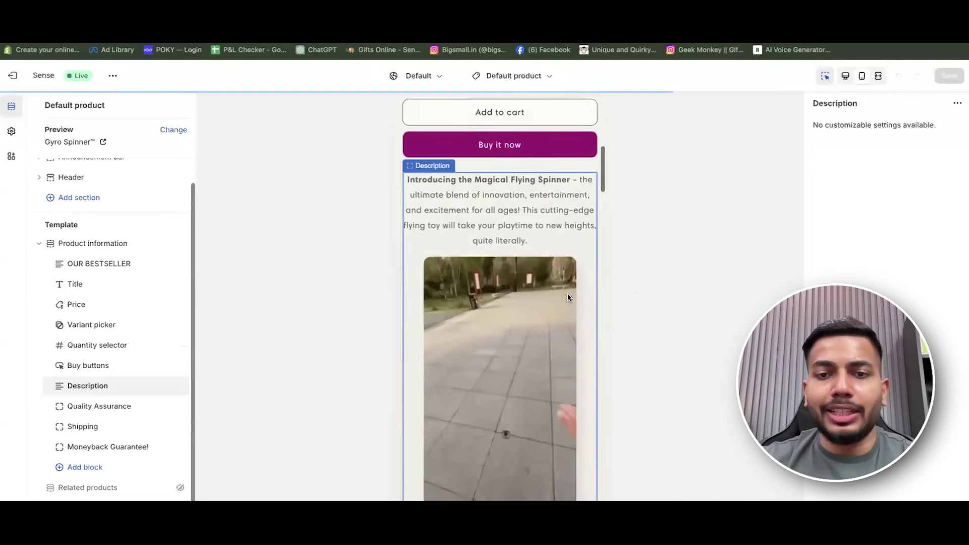
scroll(568, 298, down, 15)
scroll(569, 298, down, 15)
scroll(568, 298, down, 15)
scroll(554, 348, down, 15)
scroll(553, 346, up, 4)
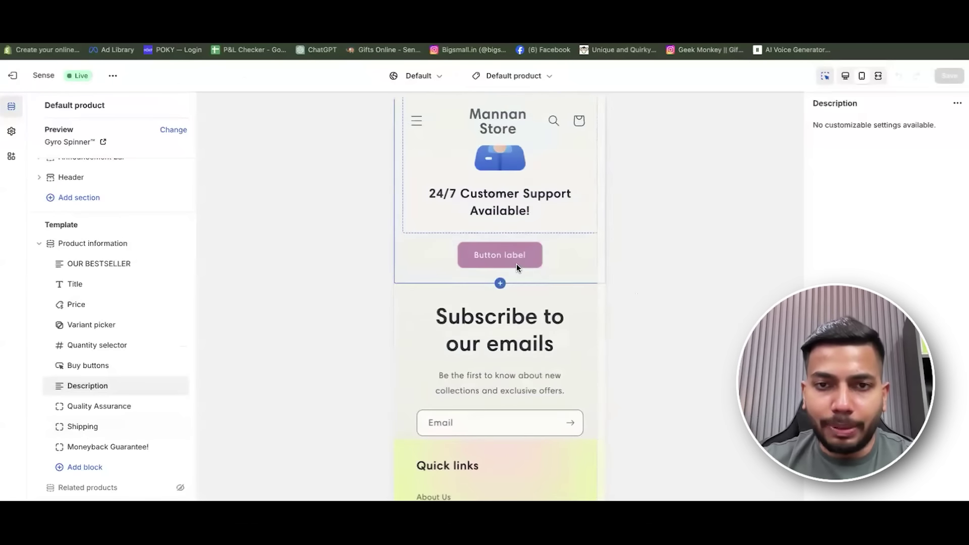
Select the Why buy from us? and header sections, then open Theme settings.
click(517, 265)
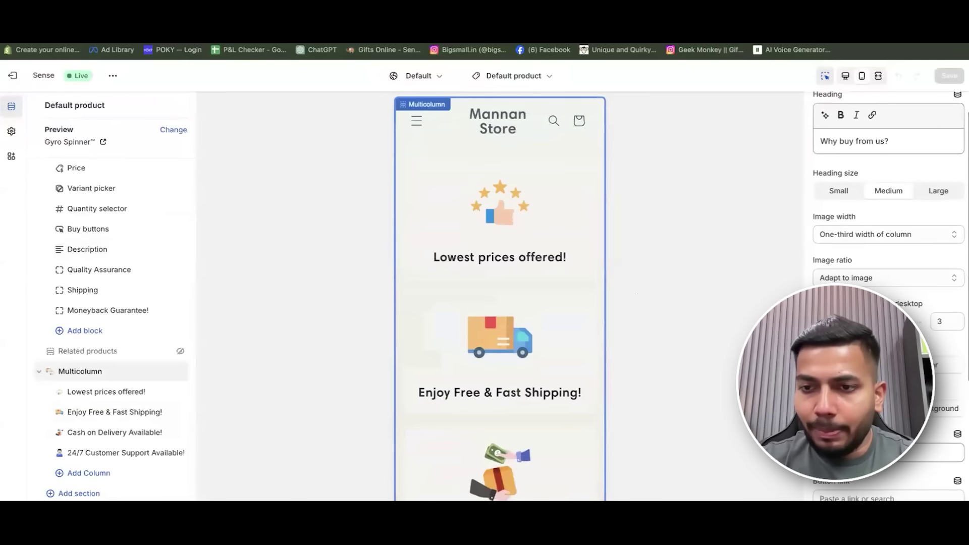
scroll(563, 407, down, 7)
scroll(562, 313, down, 7)
scroll(563, 314, up, 12)
scroll(560, 205, up, 5)
scroll(550, 245, up, 10)
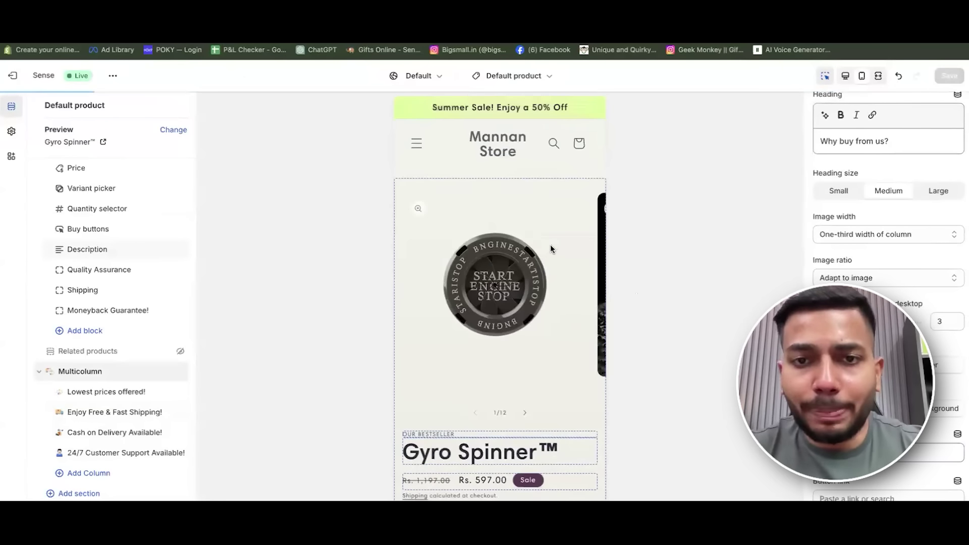
click(498, 144)
click(12, 133)
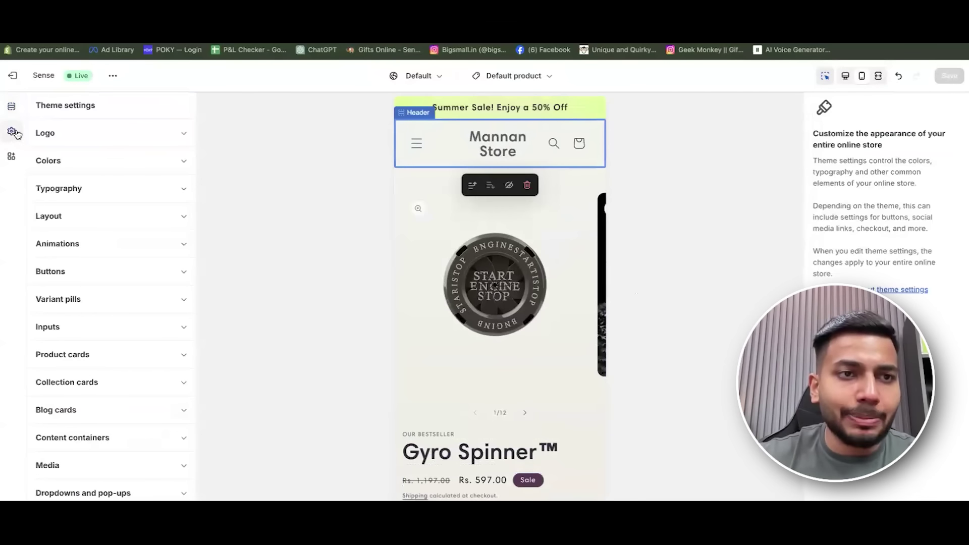
Upload Mannan Logo (black).png from Desktop/13 May as the store logo.
click(150, 137)
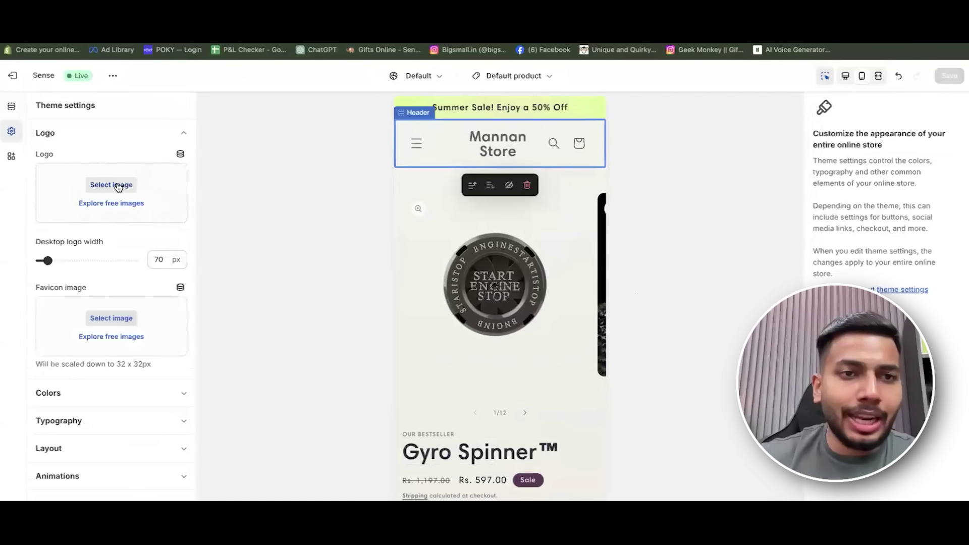
click(119, 187)
click(553, 208)
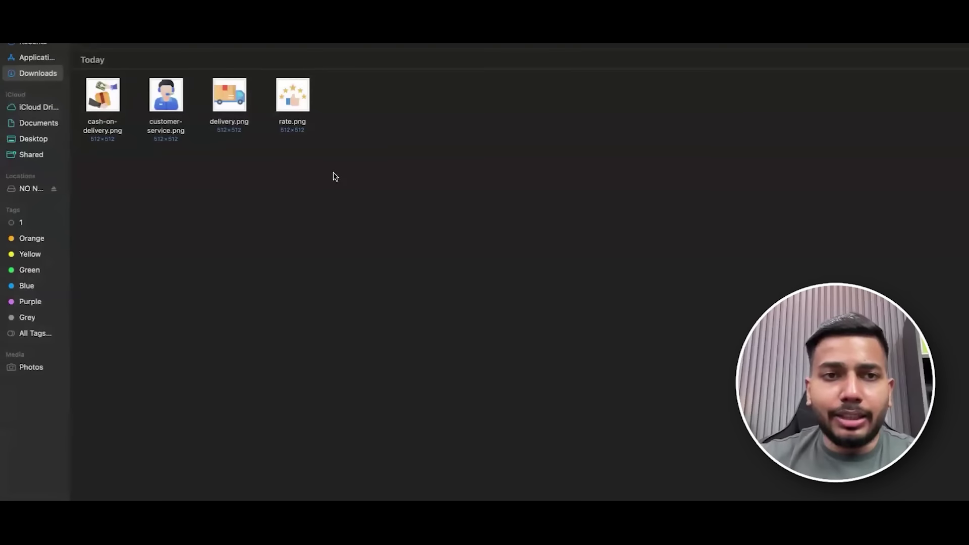
click(52, 141)
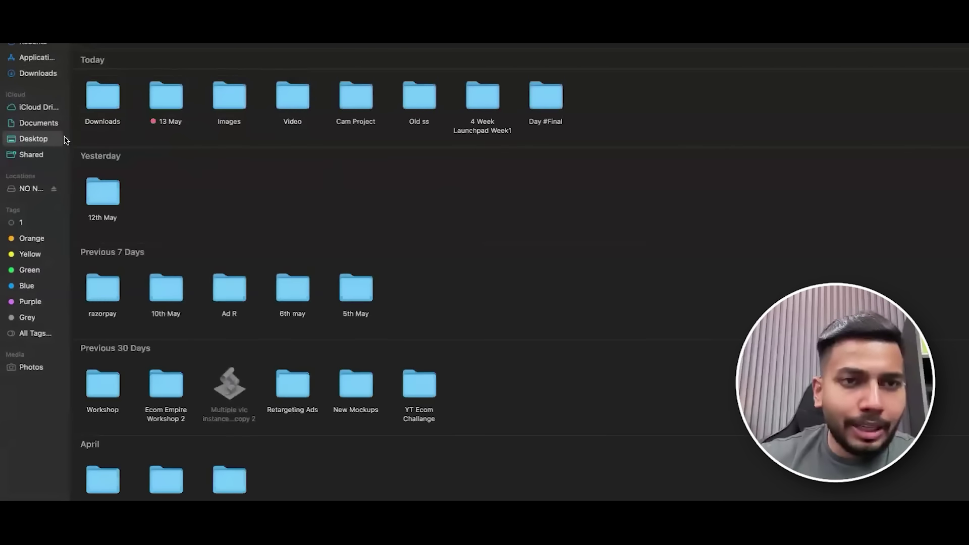
double_click(176, 102)
double_click(168, 96)
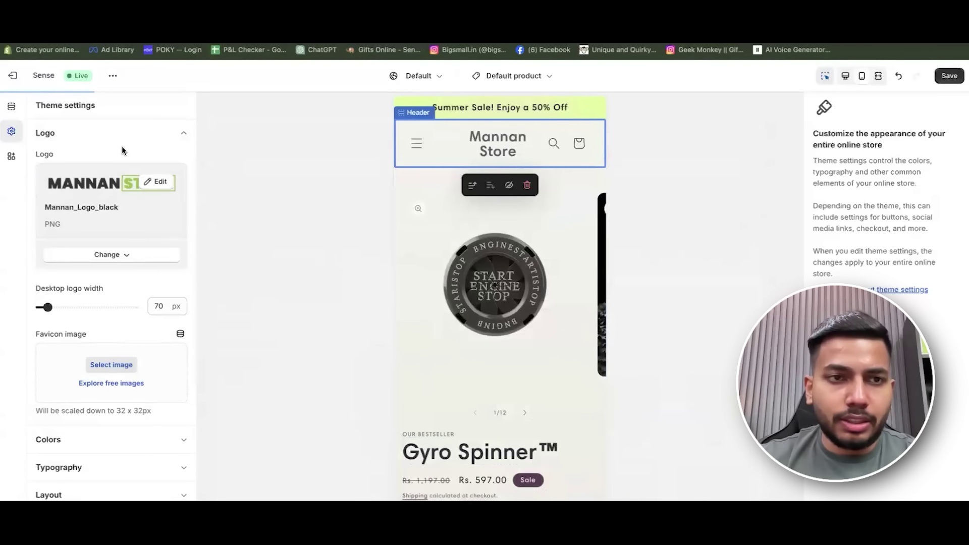
click(123, 146)
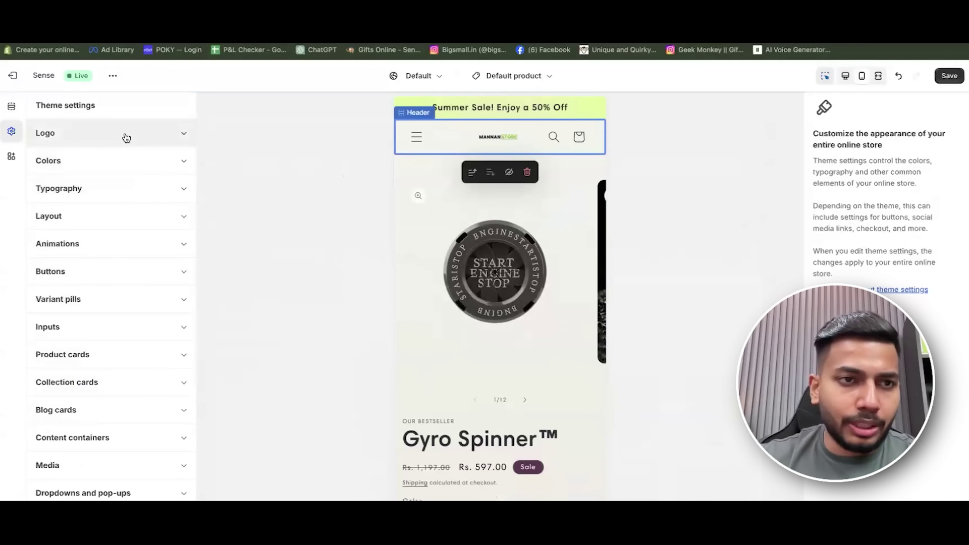
Reopen the logo settings and set the desktop logo width to 170 px.
click(126, 135)
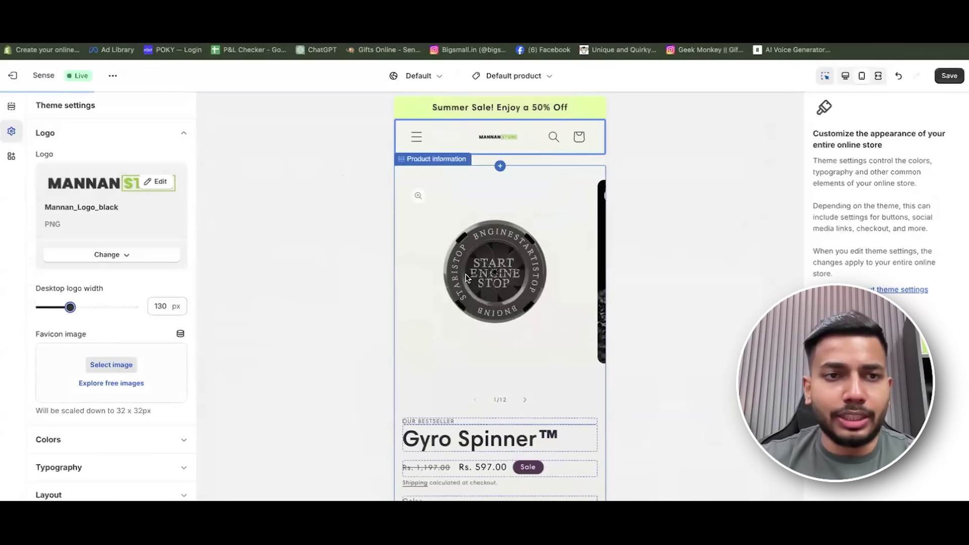
click(510, 145)
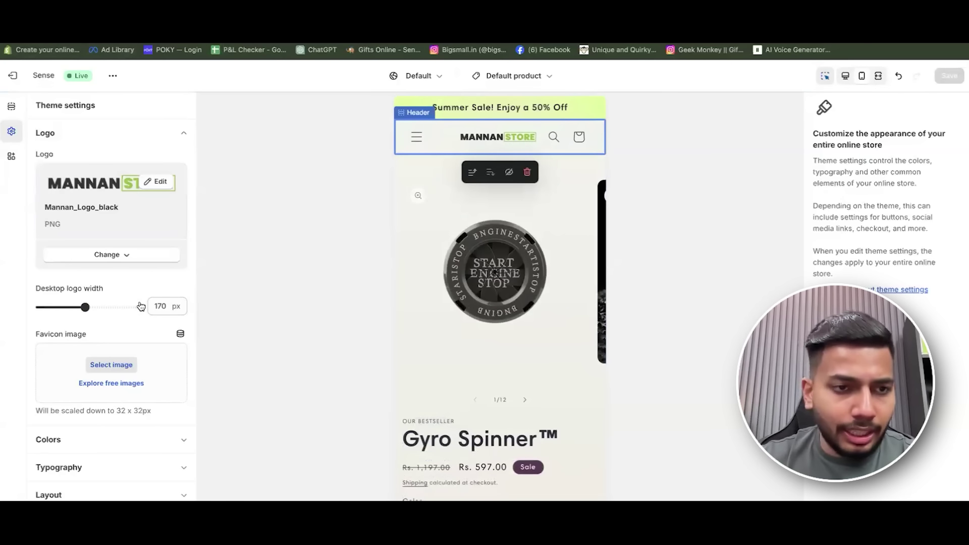
scroll(141, 307, down, 3)
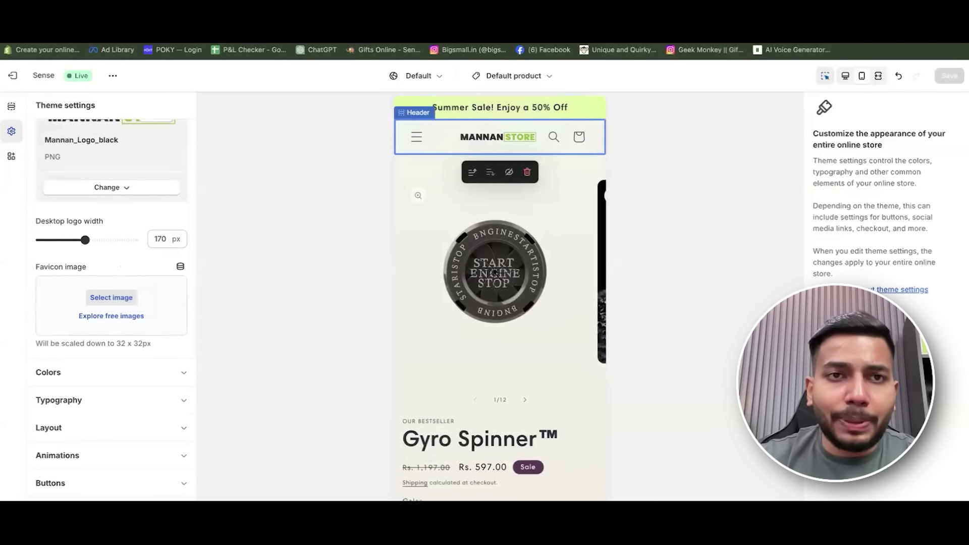
mouse_move(178, 62)
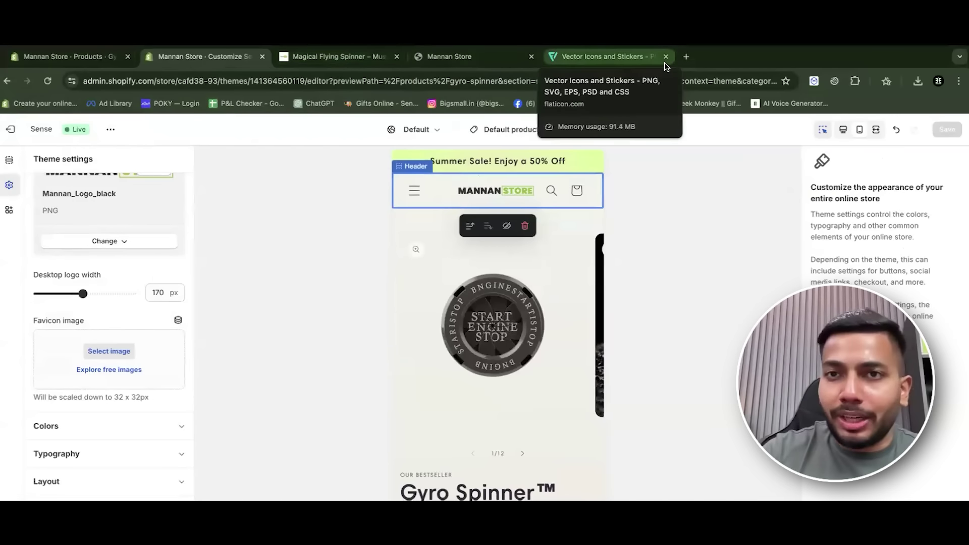
Load mustgrab.in in a new tab and exit the browser's full-screen view.
click(686, 56)
text(muse)
key(super+a)
text(mus)
key(Return)
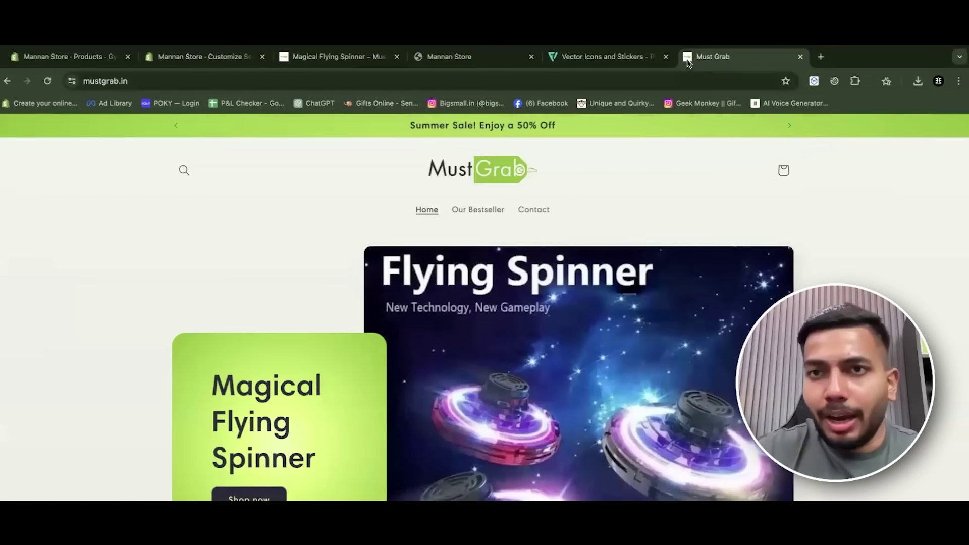
key(ctrl+super+f)
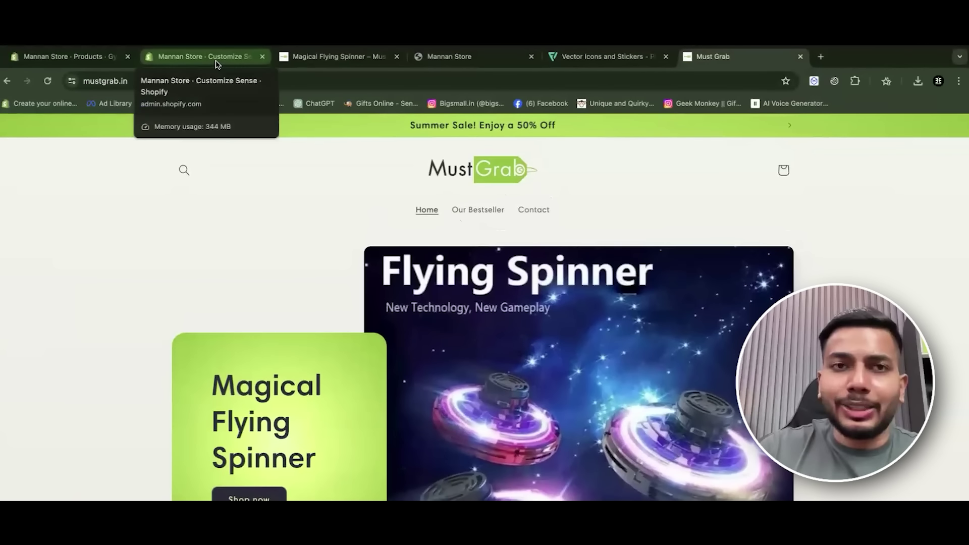
In the theme editor, collapse Logo, expand Colors and add a new Scheme 6.
click(216, 64)
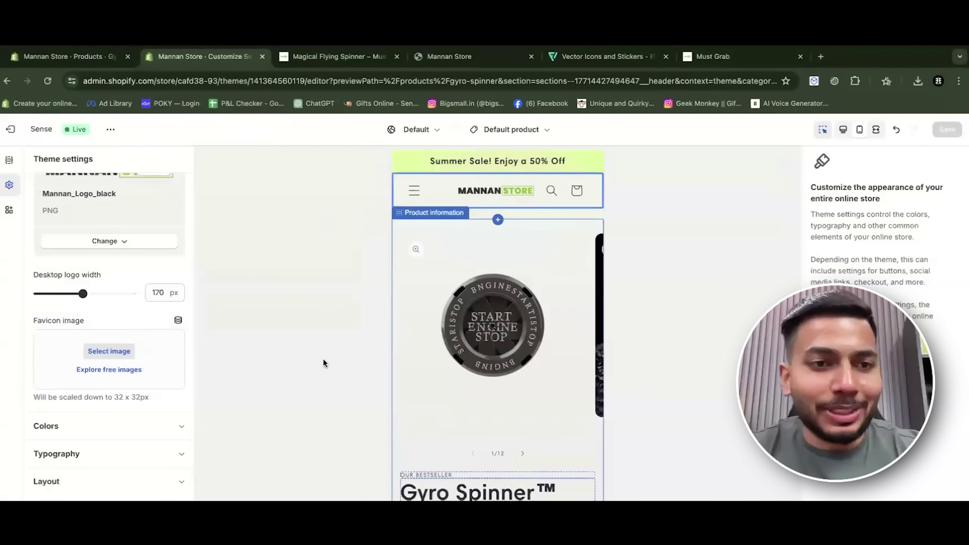
scroll(126, 400, down, 1)
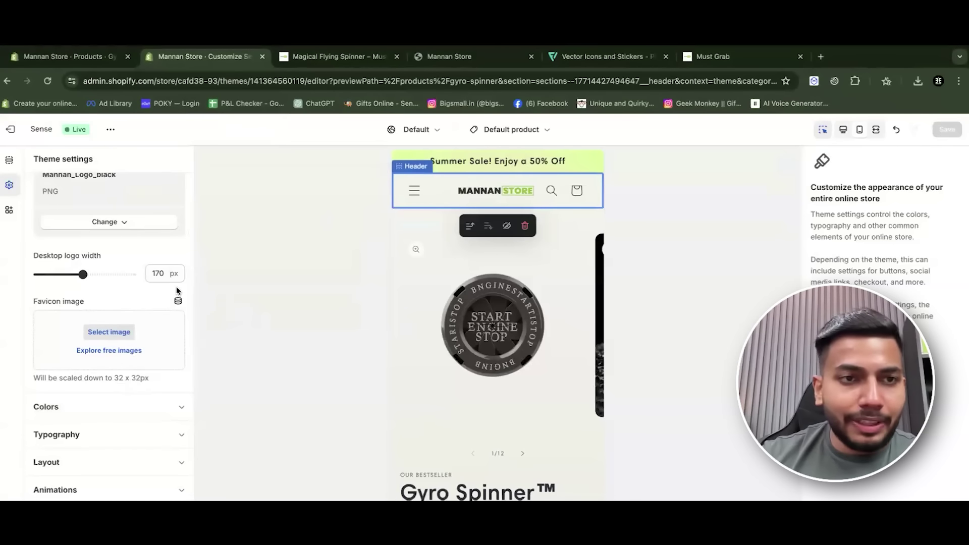
scroll(177, 286, up, 2)
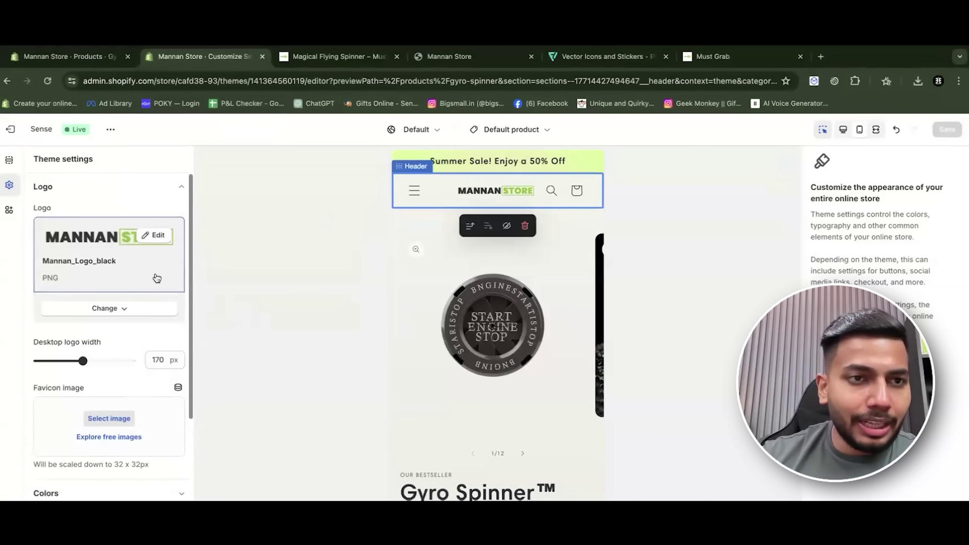
click(142, 193)
click(158, 220)
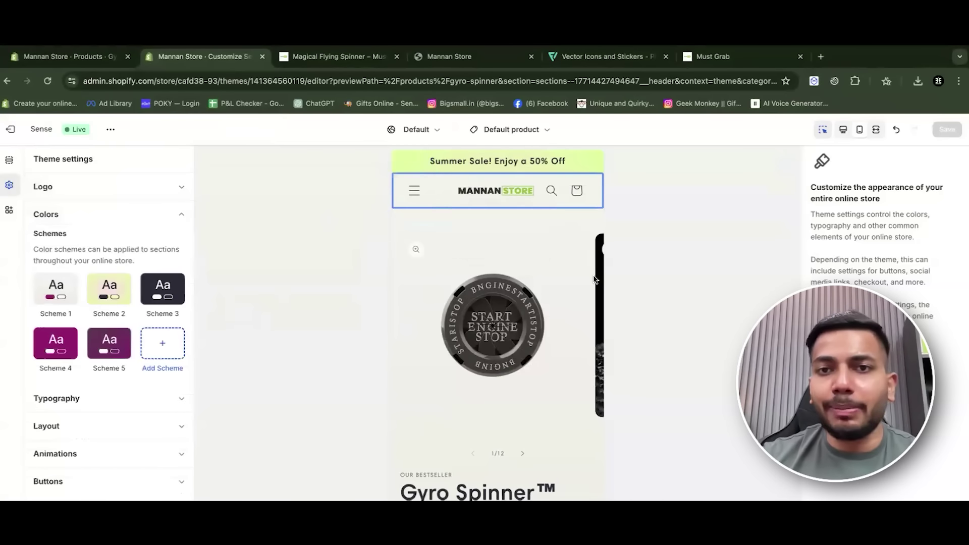
scroll(594, 279, down, 15)
scroll(472, 316, up, 5)
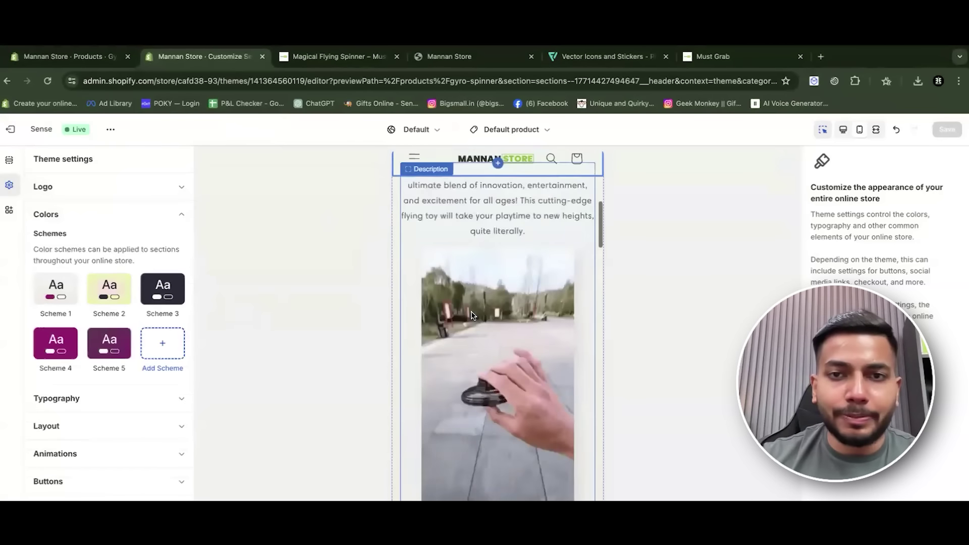
scroll(472, 316, up, 10)
click(172, 345)
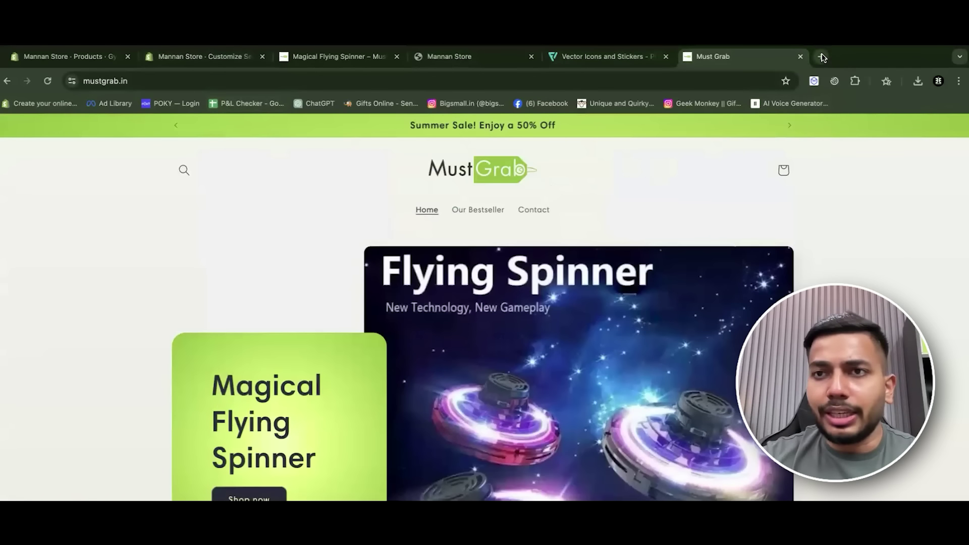
Search 'coler picker', add the ColorZilla extension to Chrome and pin it.
click(823, 57)
text(col)
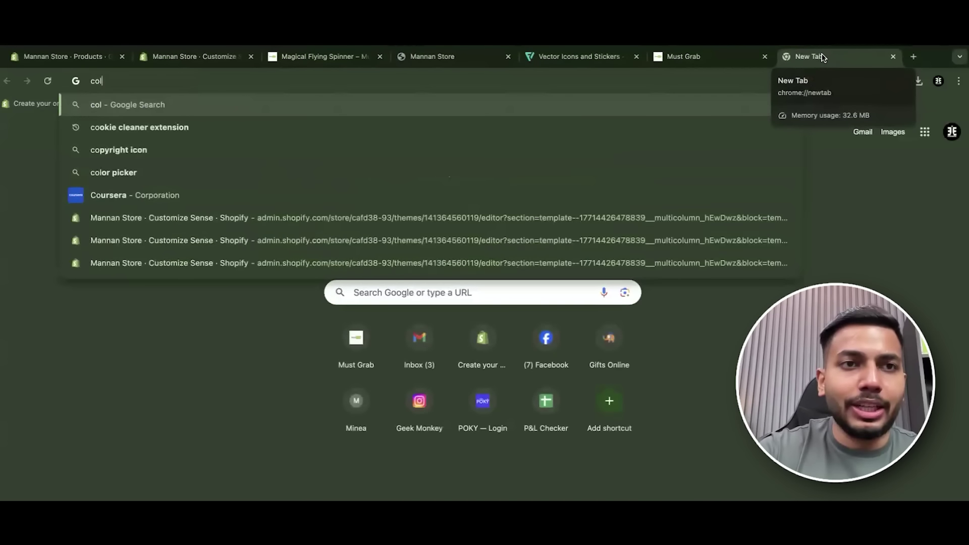
text(er picker)
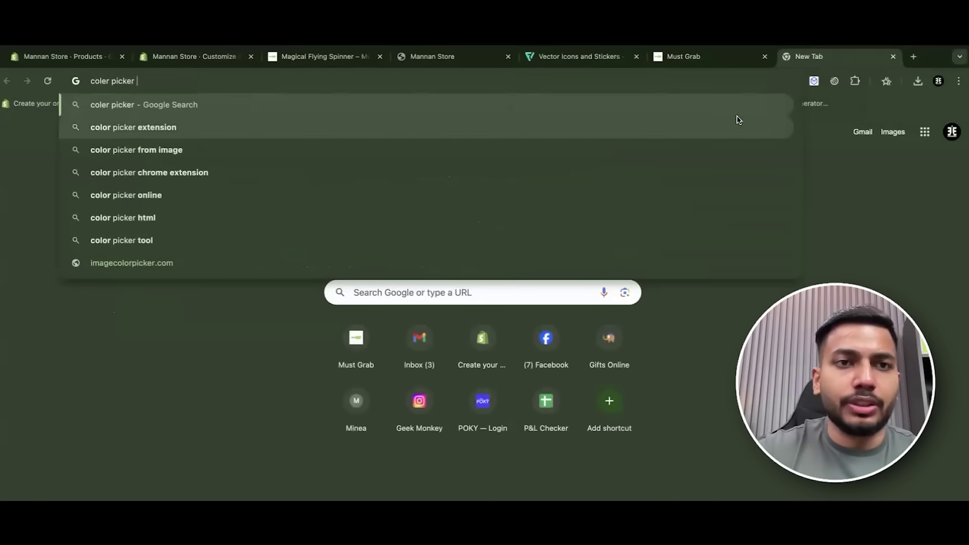
click(738, 124)
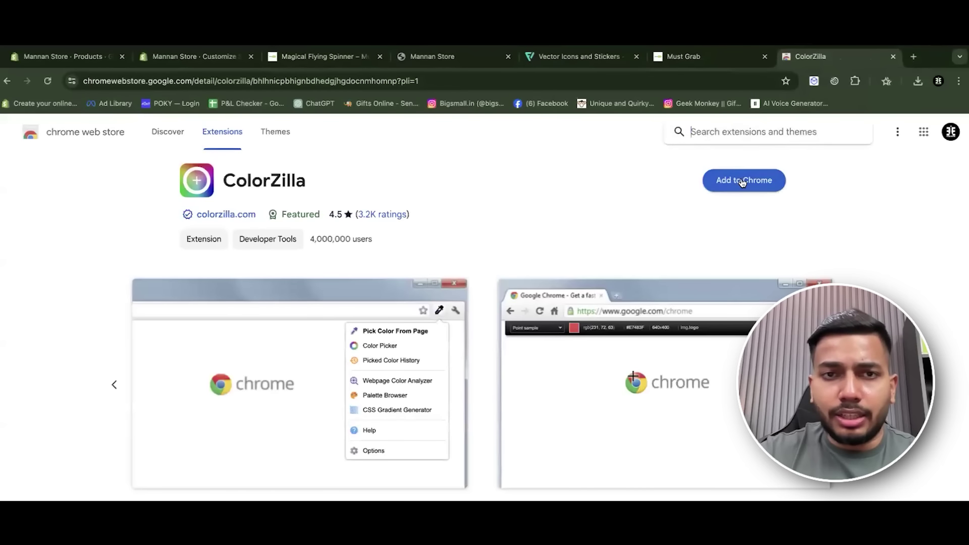
click(742, 182)
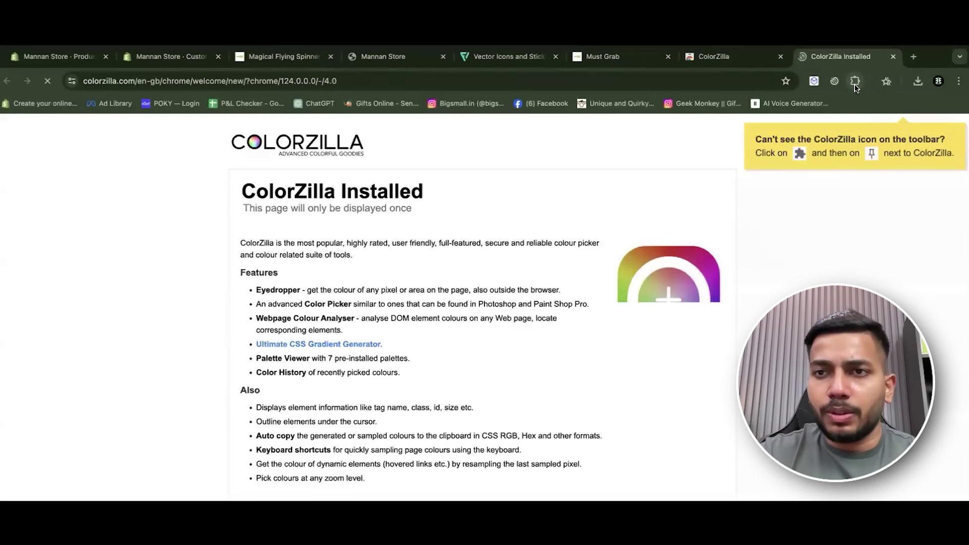
click(856, 81)
click(848, 108)
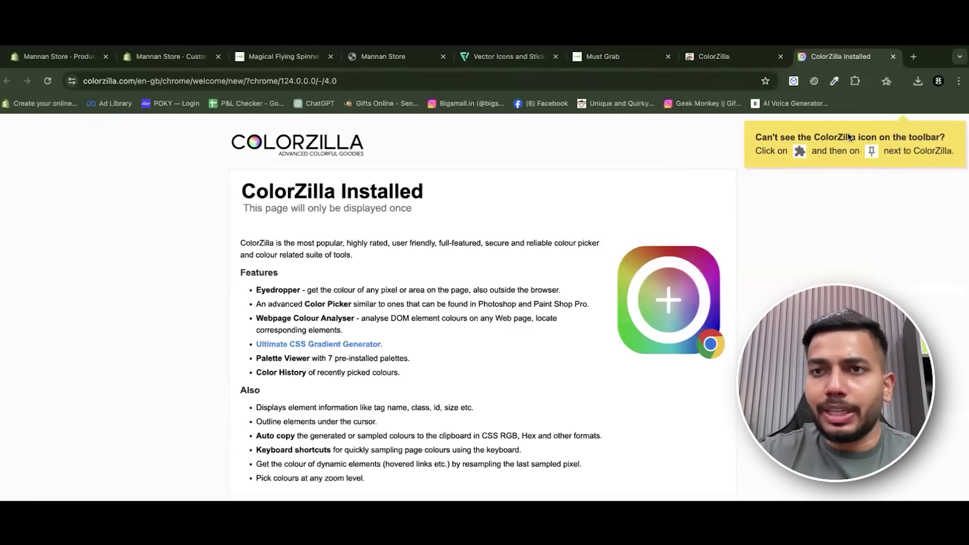
click(606, 56)
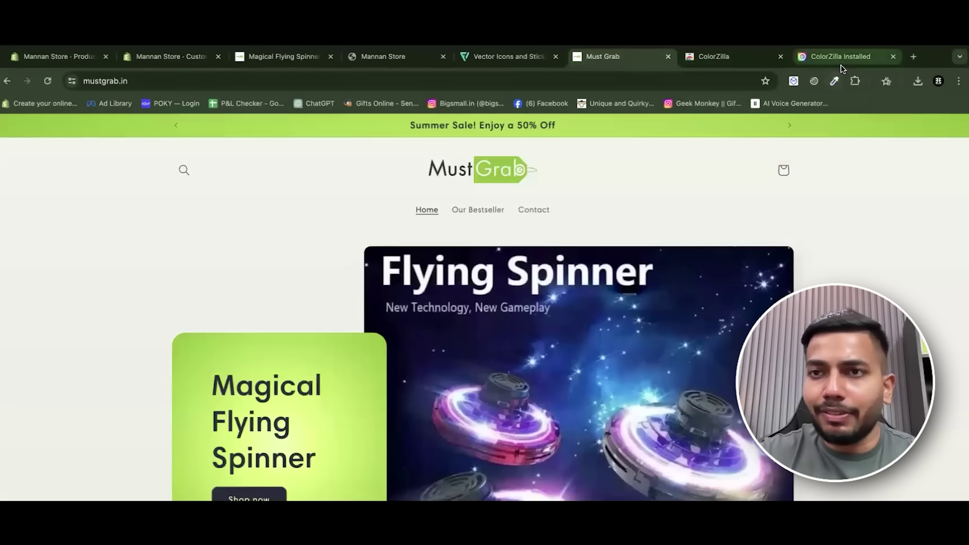
Sample the Magical Flying Spinner card's lime green #95CC1E with ColorZilla's page picker.
click(834, 81)
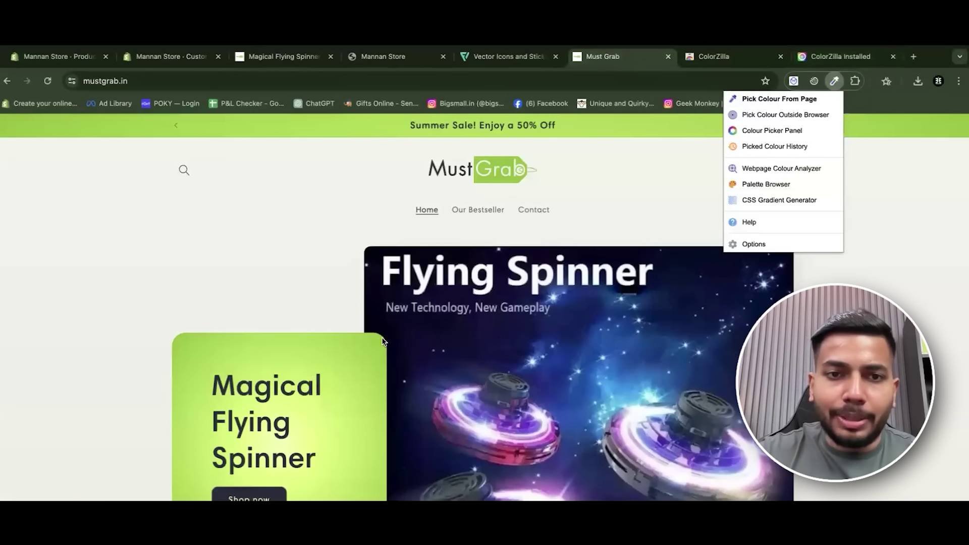
click(762, 99)
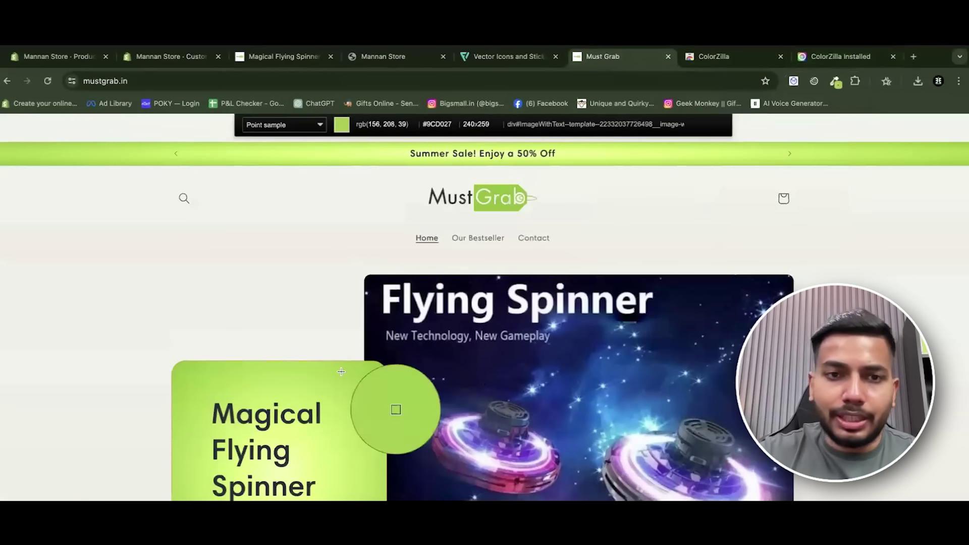
click(373, 374)
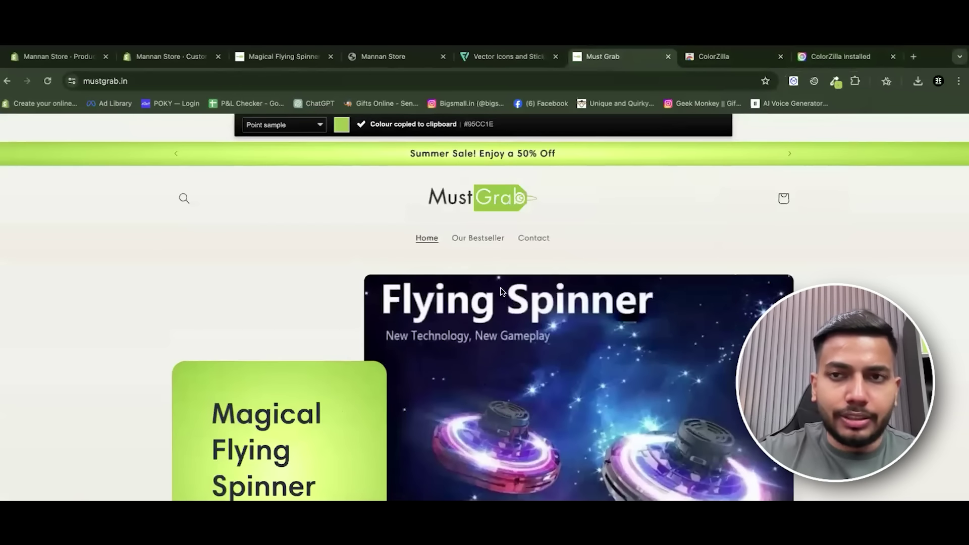
click(835, 82)
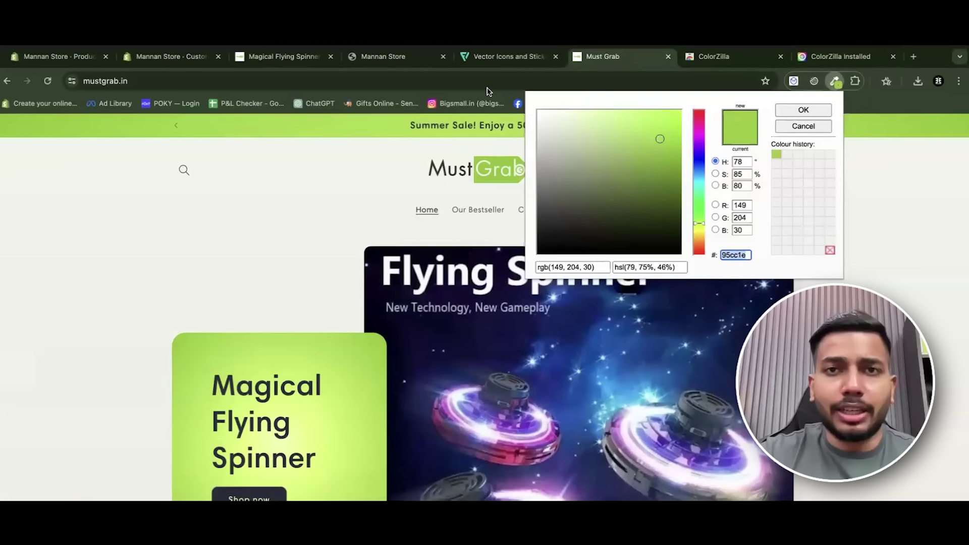
click(152, 56)
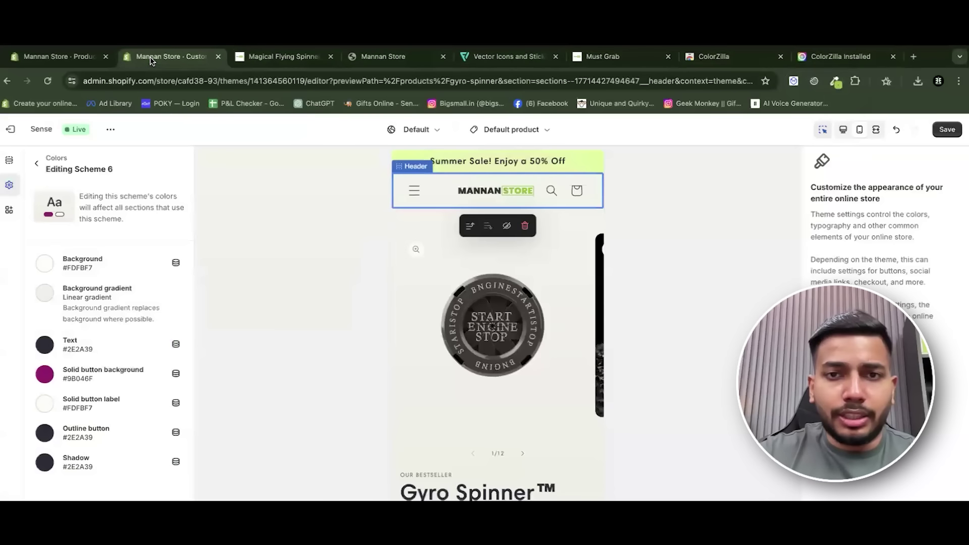
Add another colour scheme, Scheme 7, and turn its first gradient stop bright green.
click(54, 174)
click(64, 398)
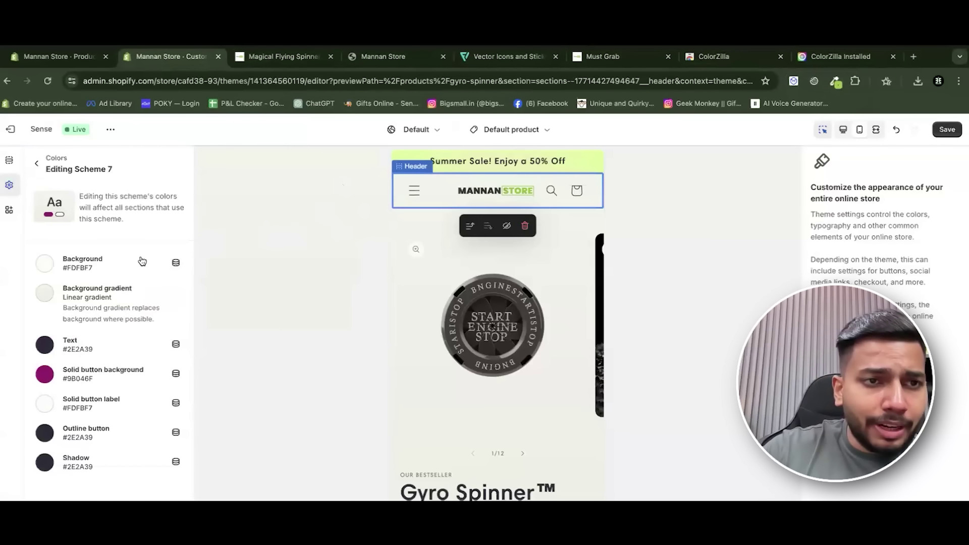
click(45, 294)
scroll(150, 411, down, 1)
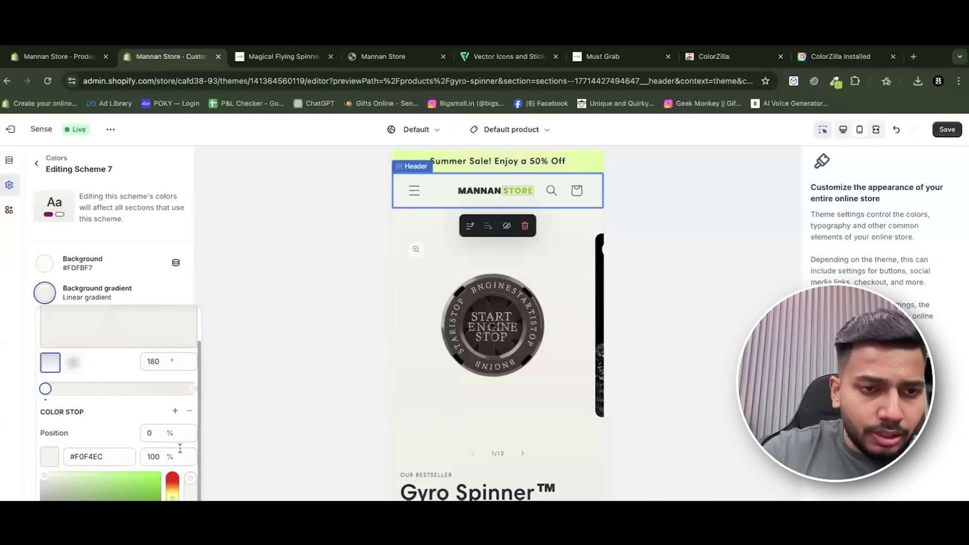
click(151, 485)
scroll(162, 470, up, 1)
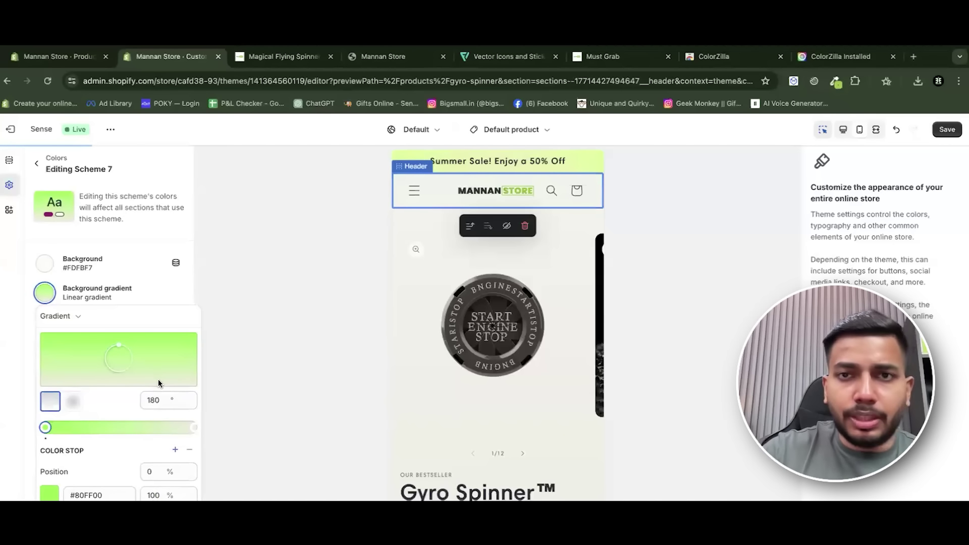
Set Scheme 7's background and gradient end stop to #95CC1E.
click(43, 264)
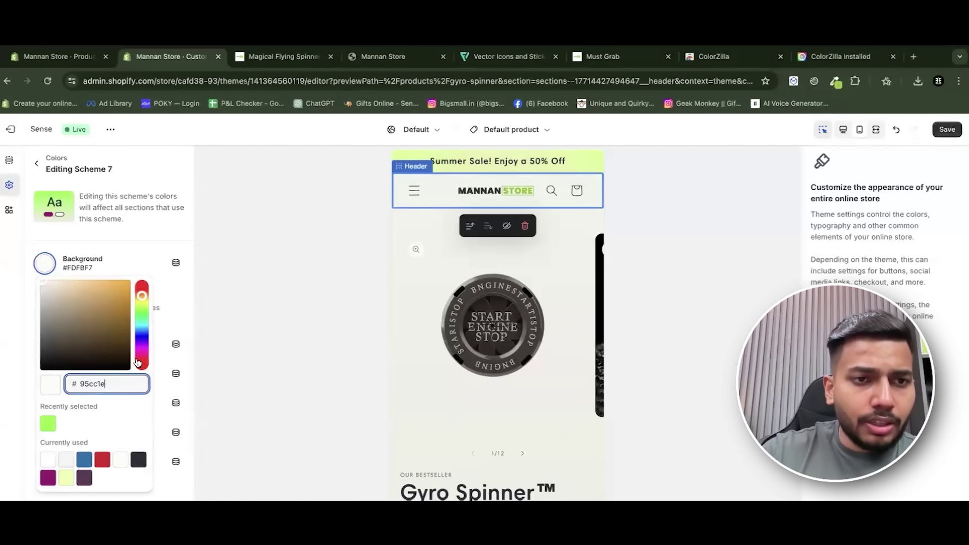
click(131, 244)
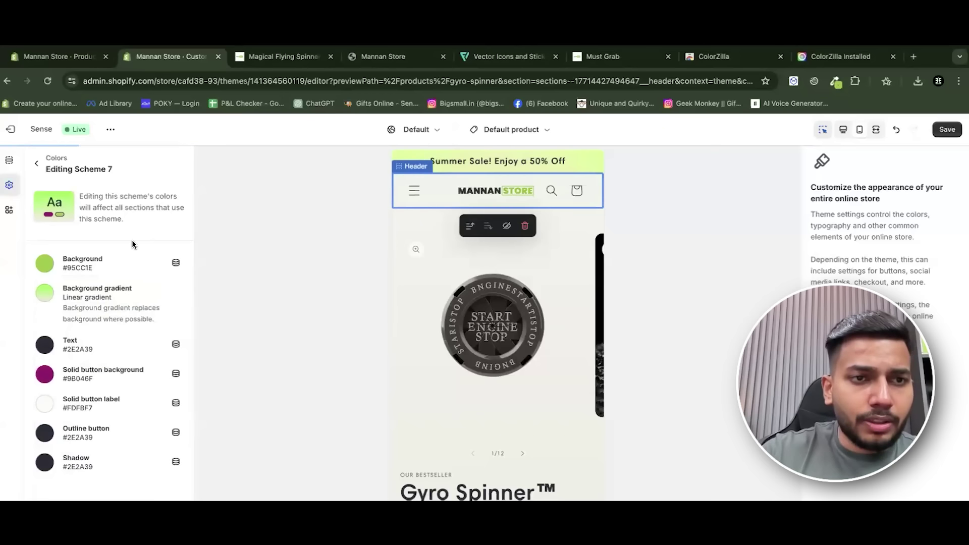
click(45, 294)
click(194, 428)
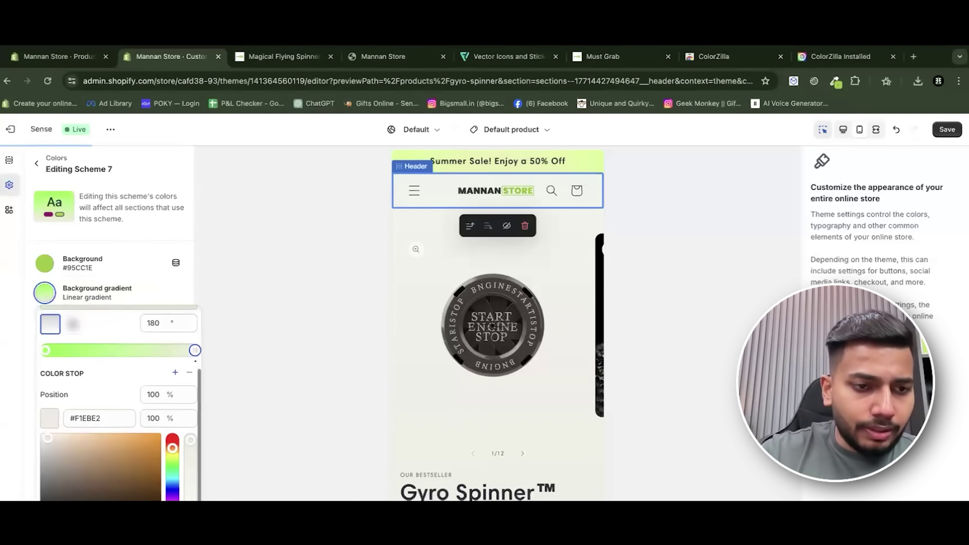
text(#AEFF00)
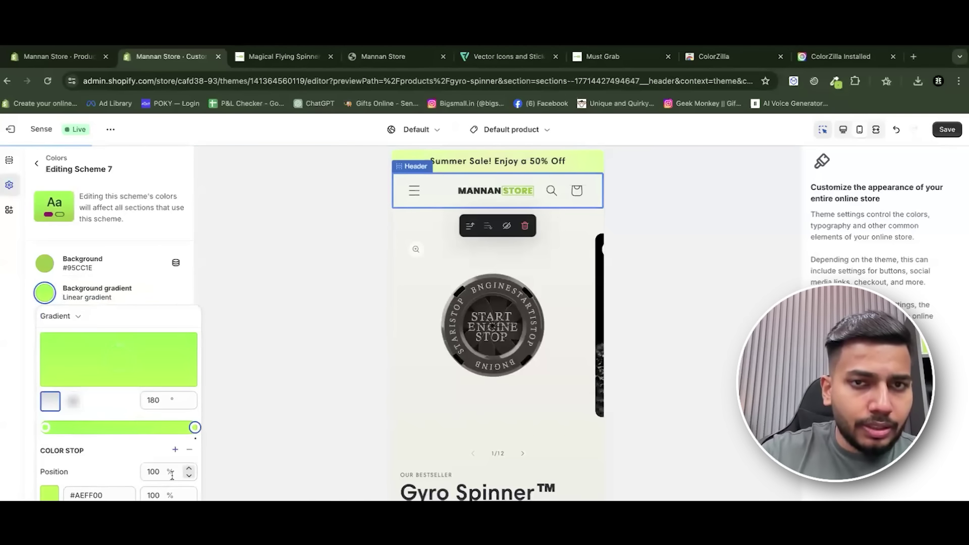
click(106, 445)
text(95CC1E)
click(106, 446)
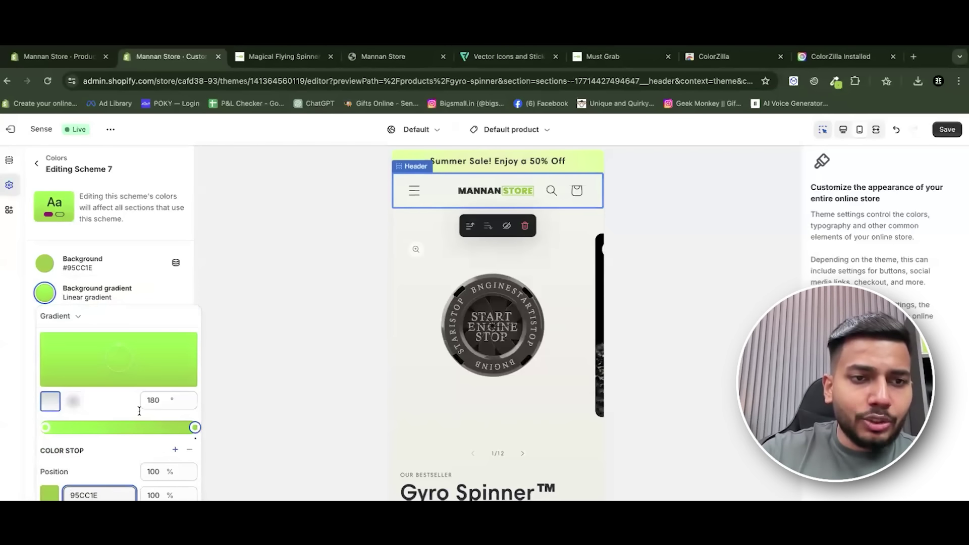
Close the gradient editor, save the theme, and return to the colour scheme list.
scroll(104, 455, down, 1)
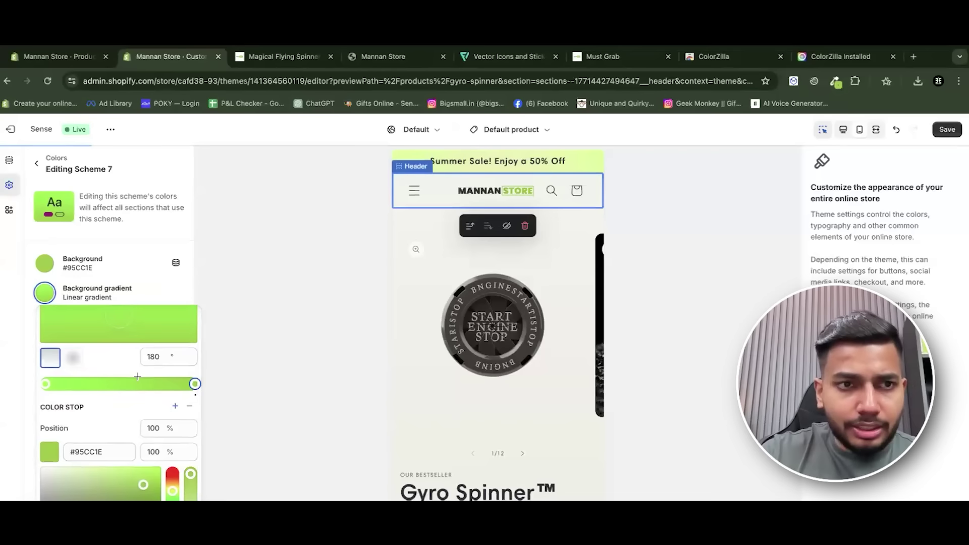
scroll(138, 376, down, 1)
click(128, 284)
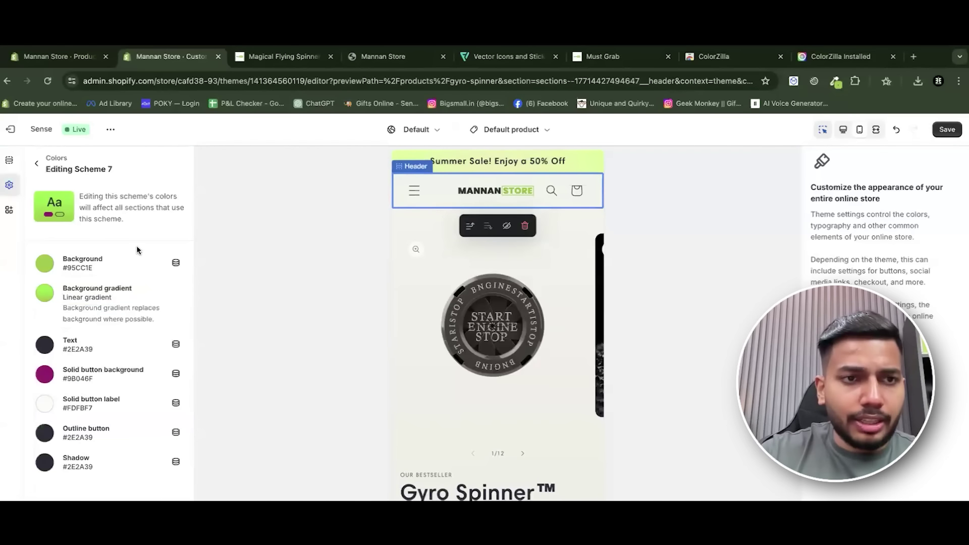
click(941, 130)
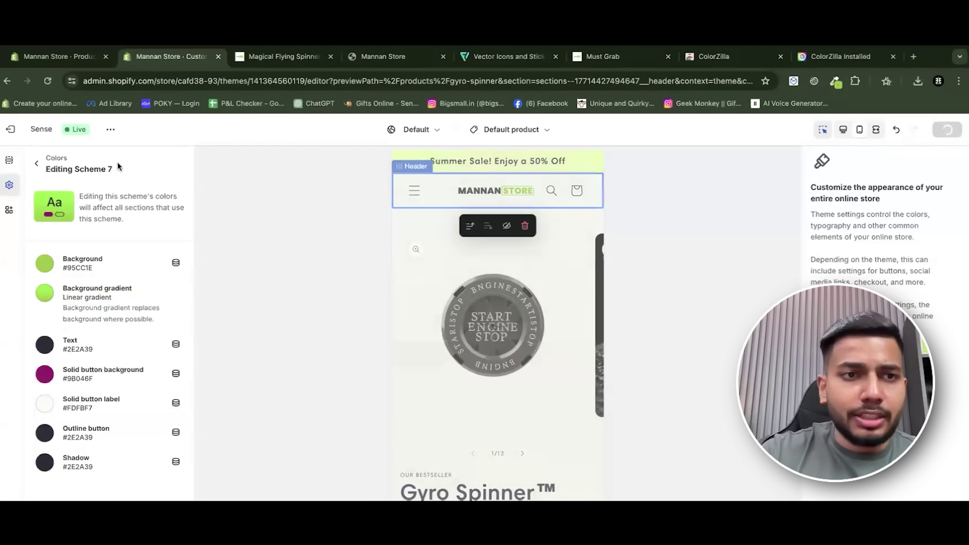
click(35, 166)
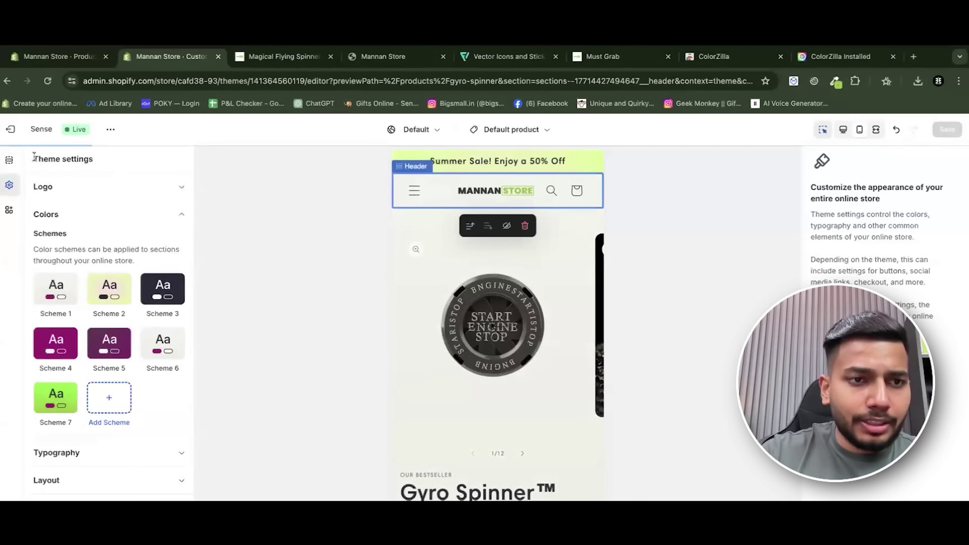
click(478, 158)
key(Escape)
Give the announcement bar colour Scheme 7, save, and compare it with the Must Grab storefront.
click(506, 161)
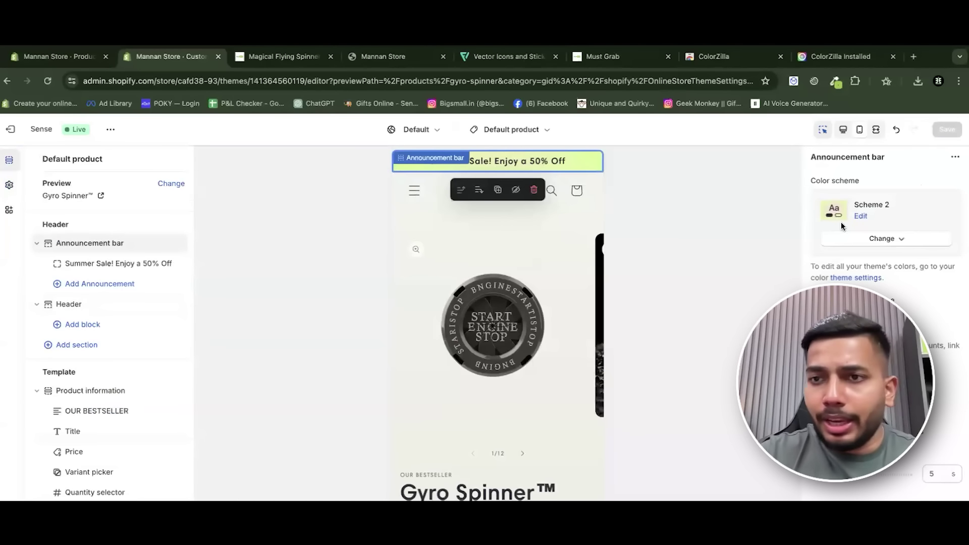
click(862, 238)
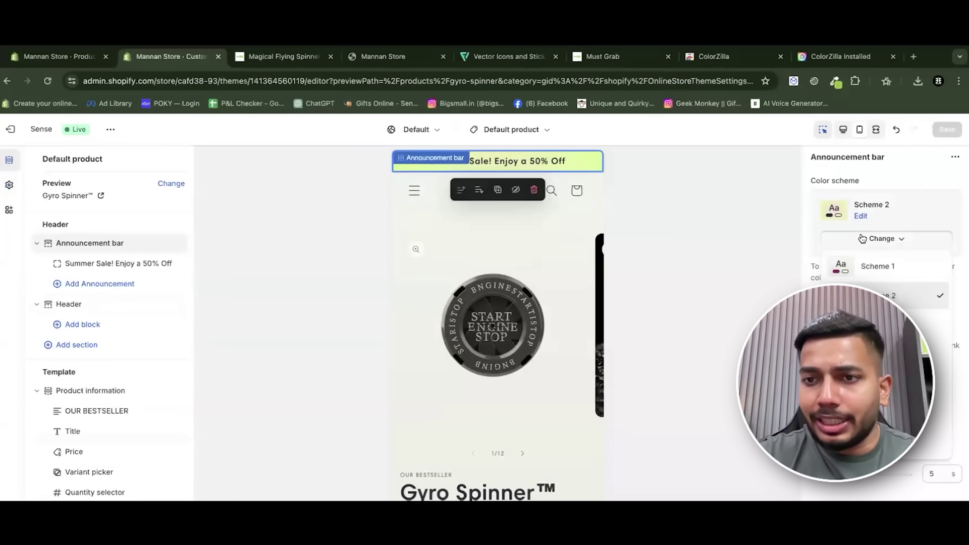
click(868, 442)
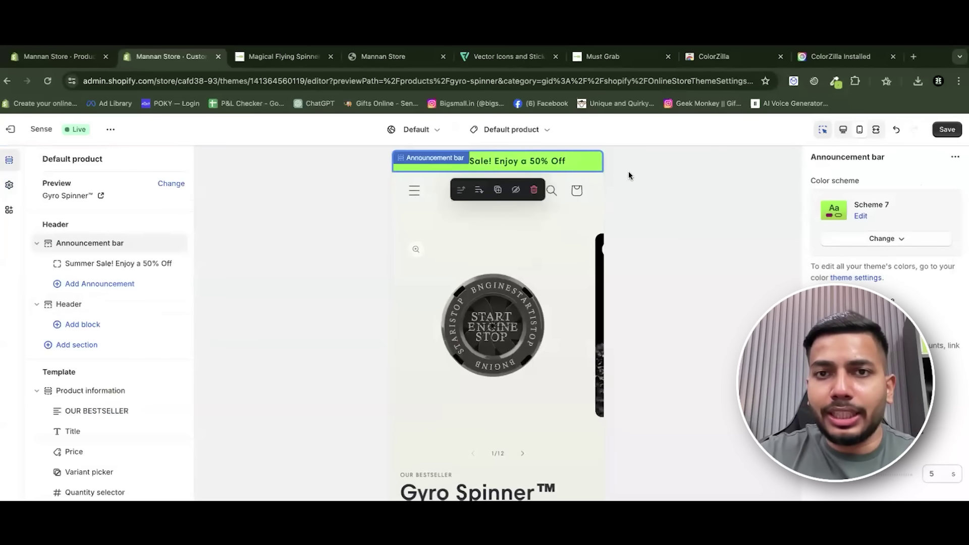
click(936, 130)
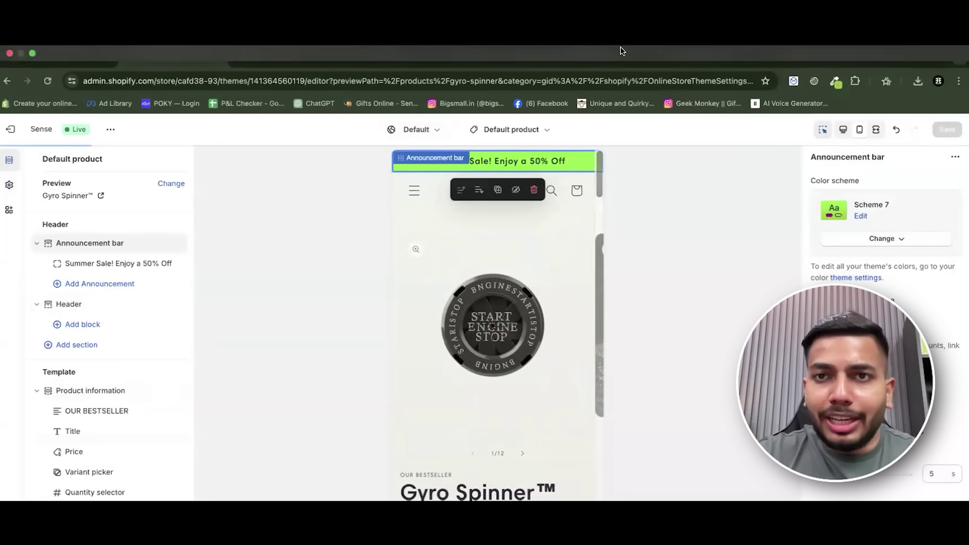
click(615, 66)
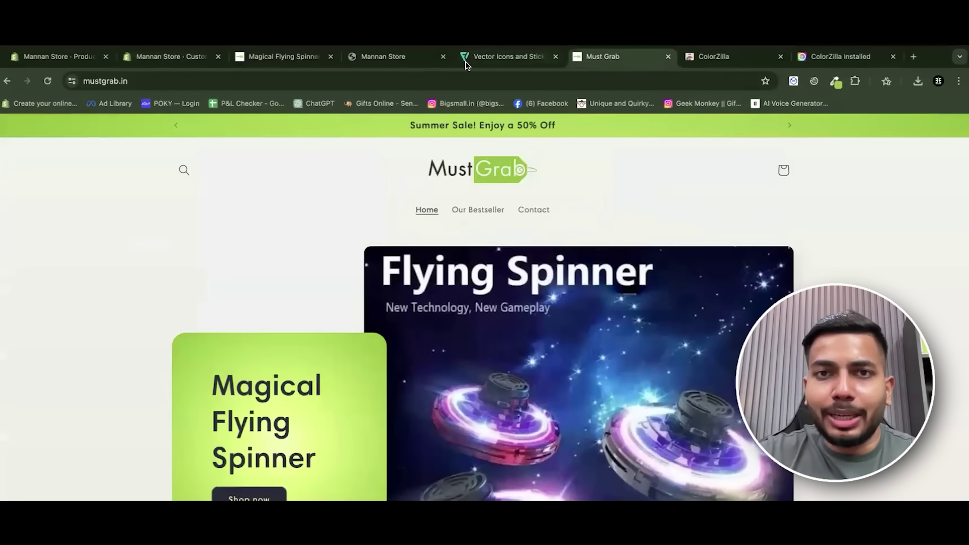
click(202, 60)
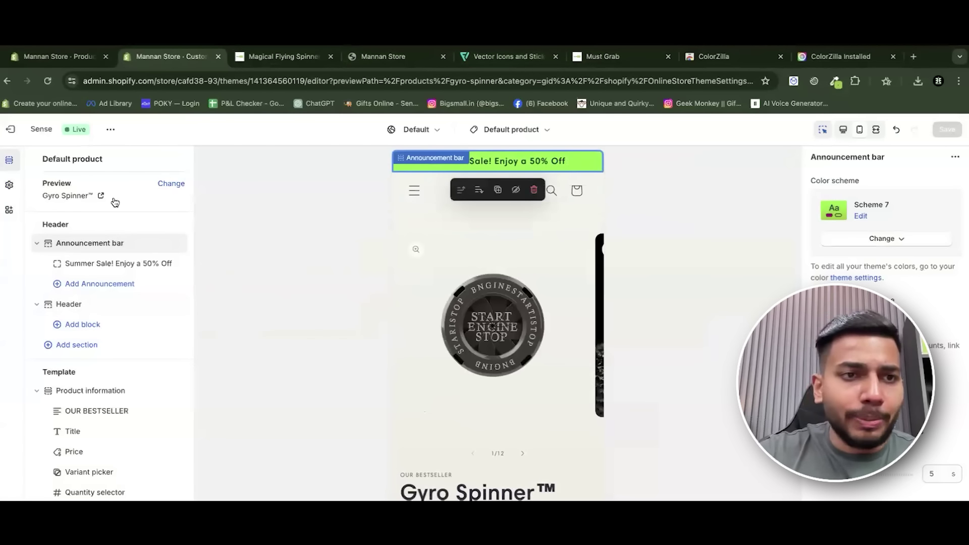
Create colour Scheme 8 with #95CC1E pasted into both background gradient stops.
click(9, 185)
click(110, 393)
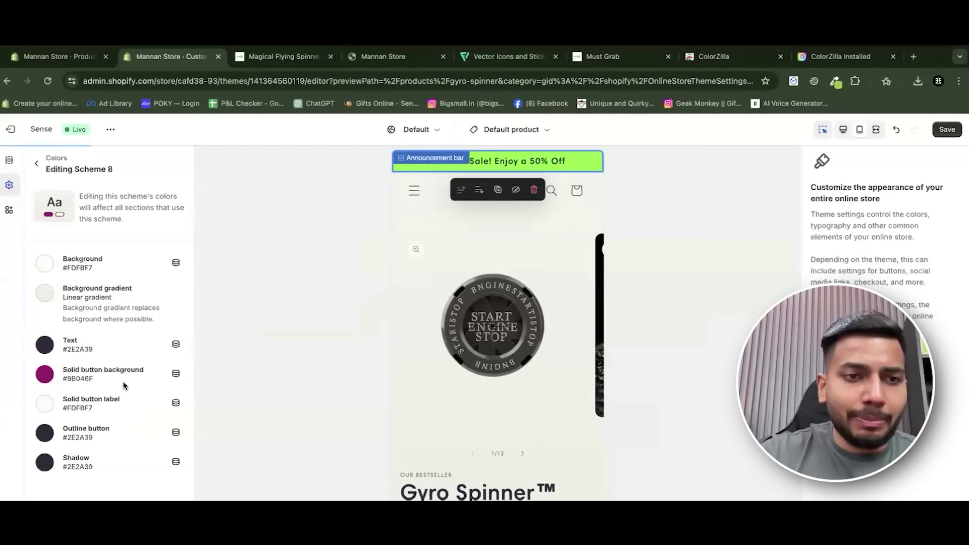
click(45, 294)
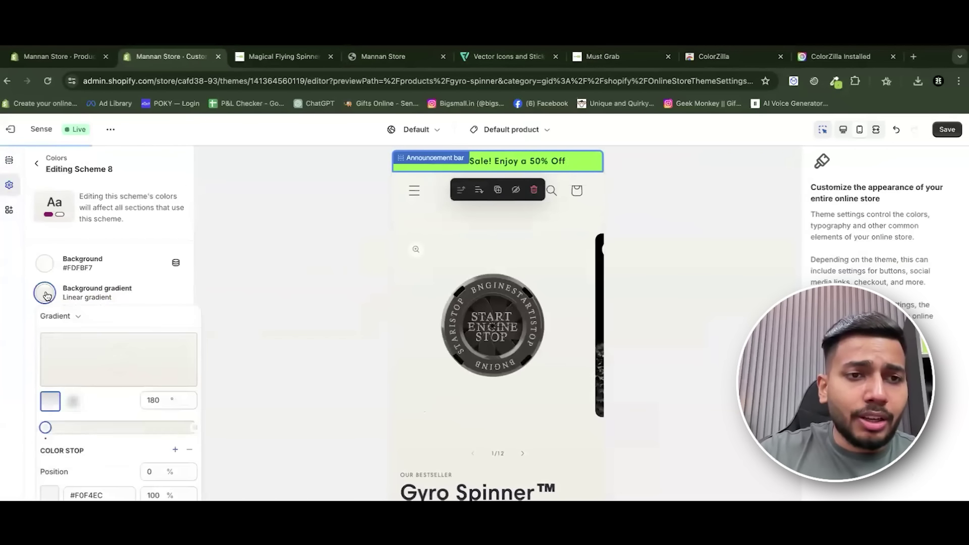
scroll(150, 448, down, 2)
click(116, 423)
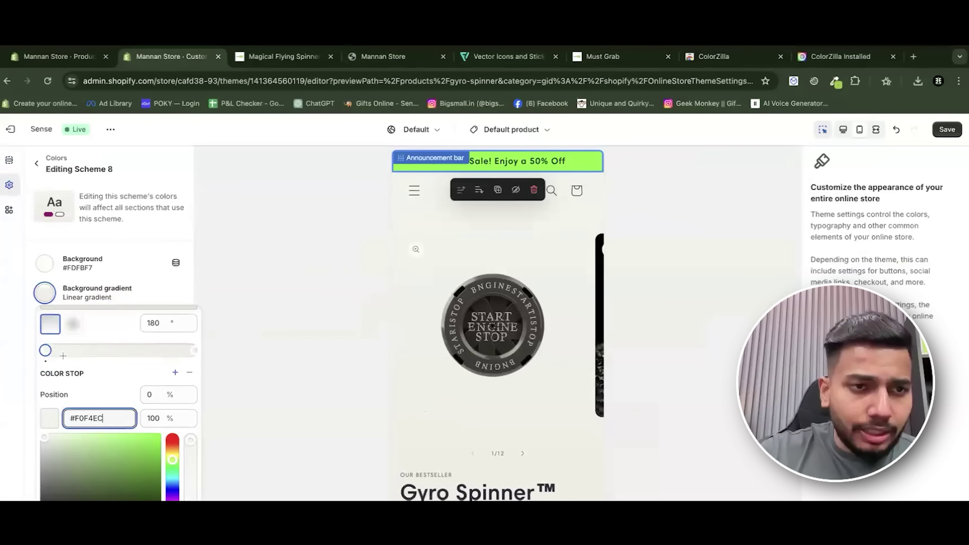
click(46, 352)
double_click(106, 416)
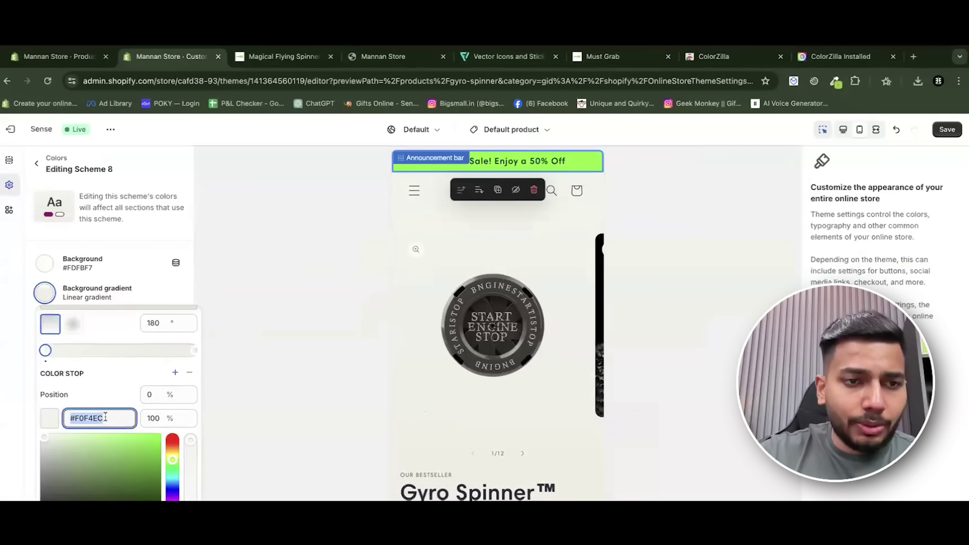
text(95CC1E)
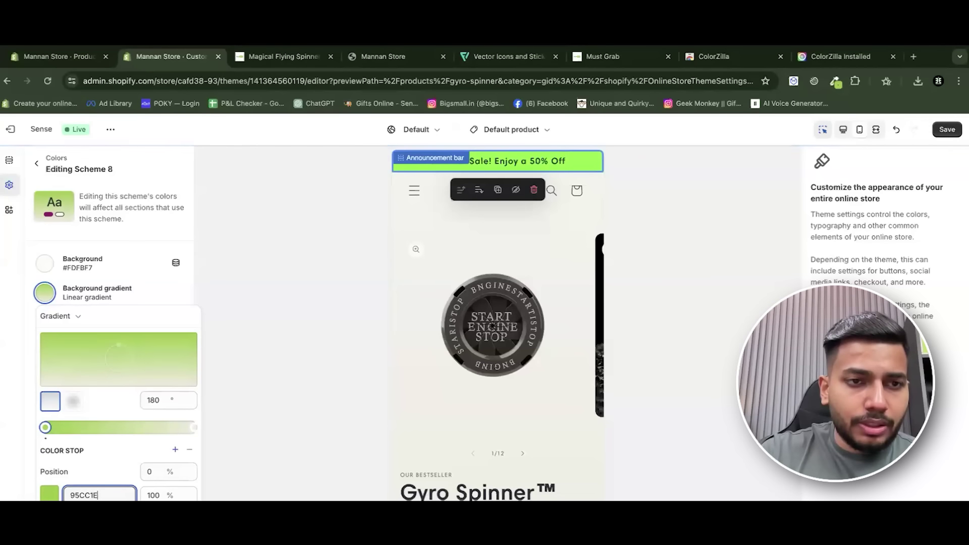
click(195, 428)
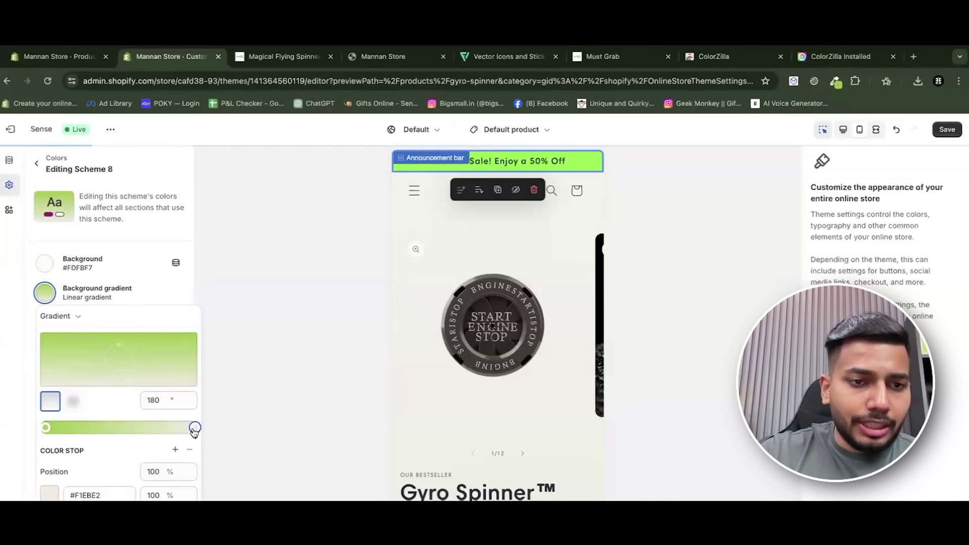
text(95CC1E)
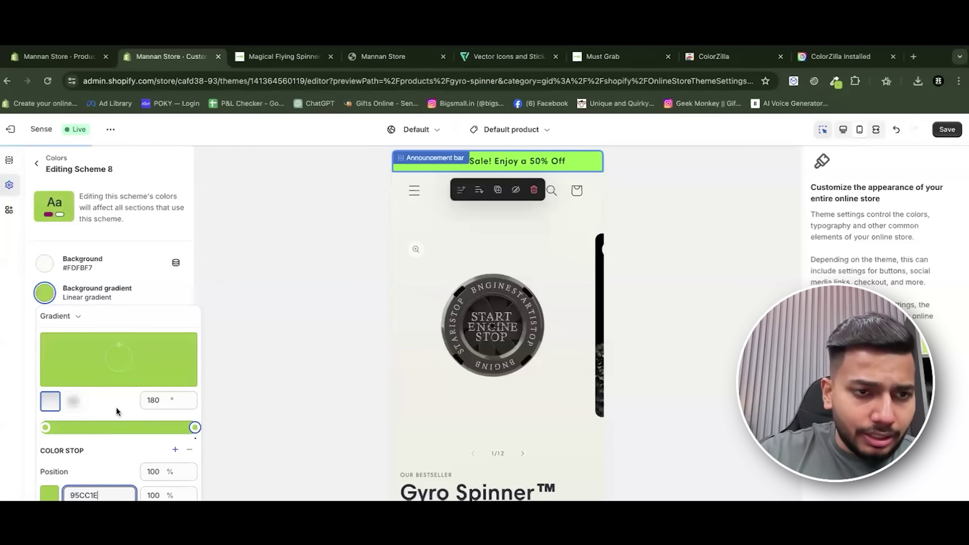
scroll(117, 498, down, 2)
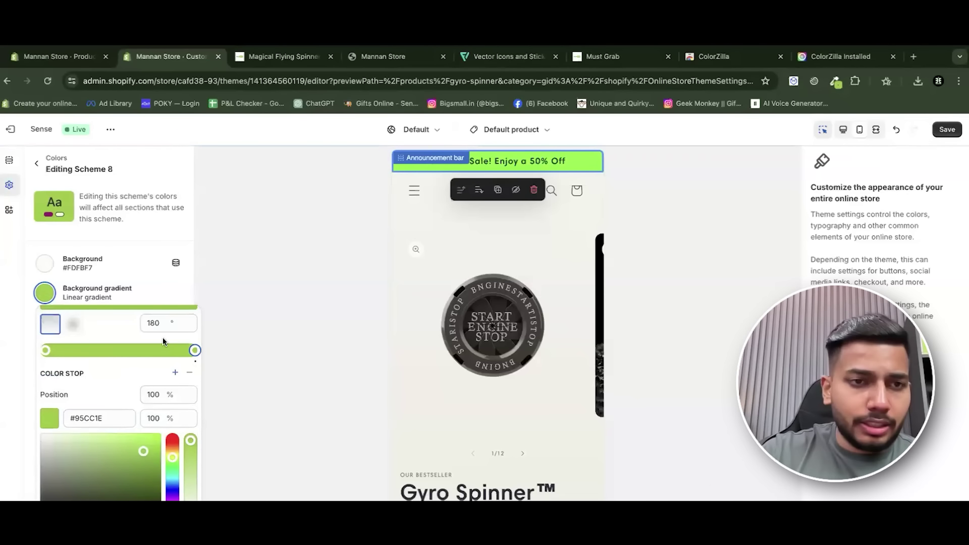
click(148, 293)
Save the theme, then apply Scheme 8 to the announcement bar and save again.
click(37, 164)
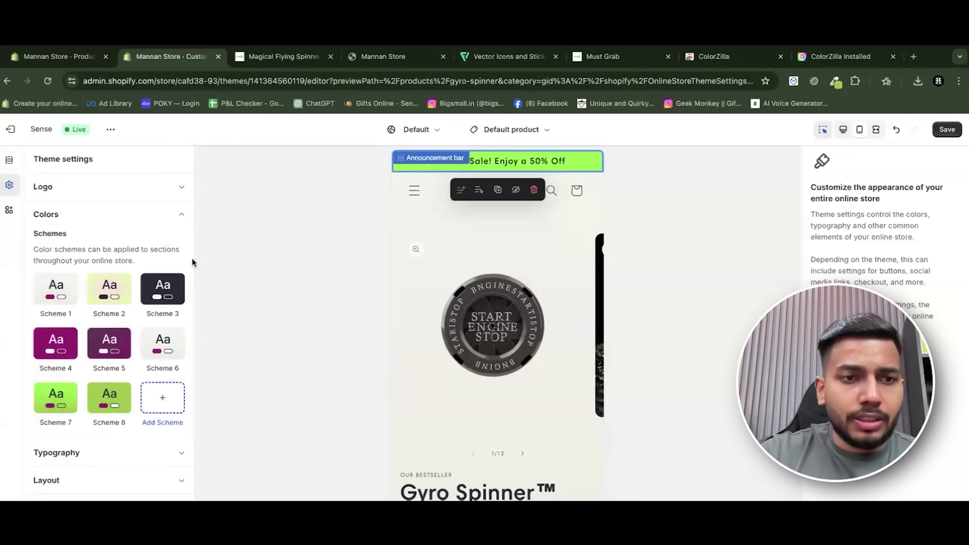
click(948, 130)
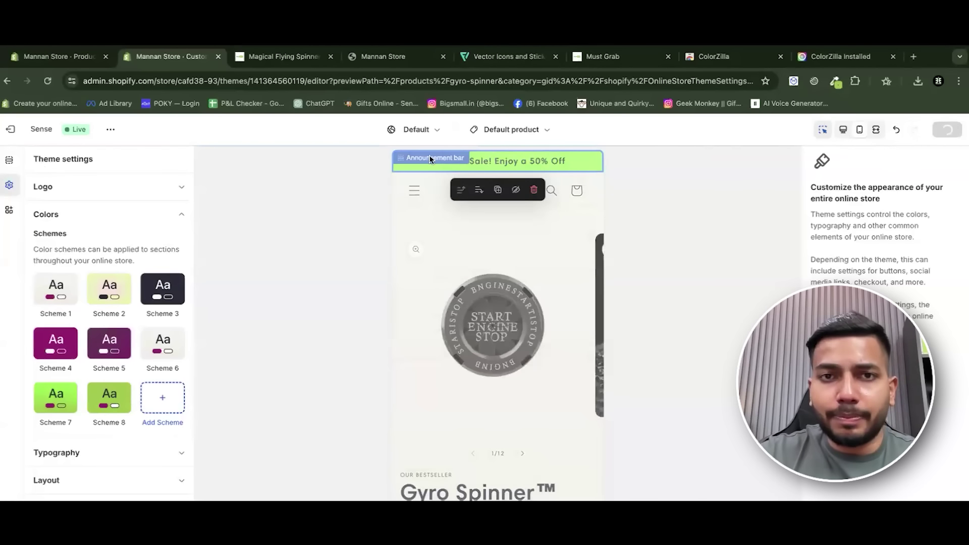
click(580, 160)
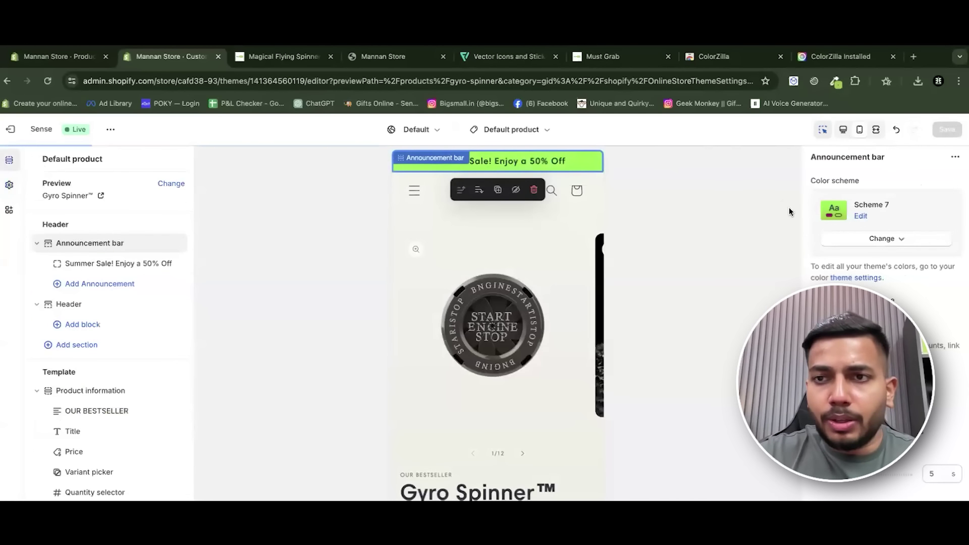
click(880, 240)
click(879, 473)
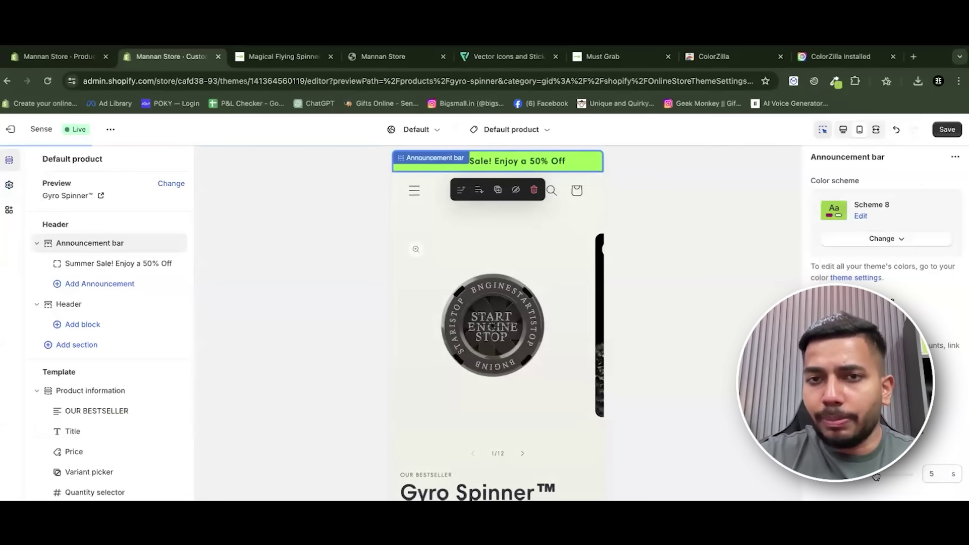
click(947, 135)
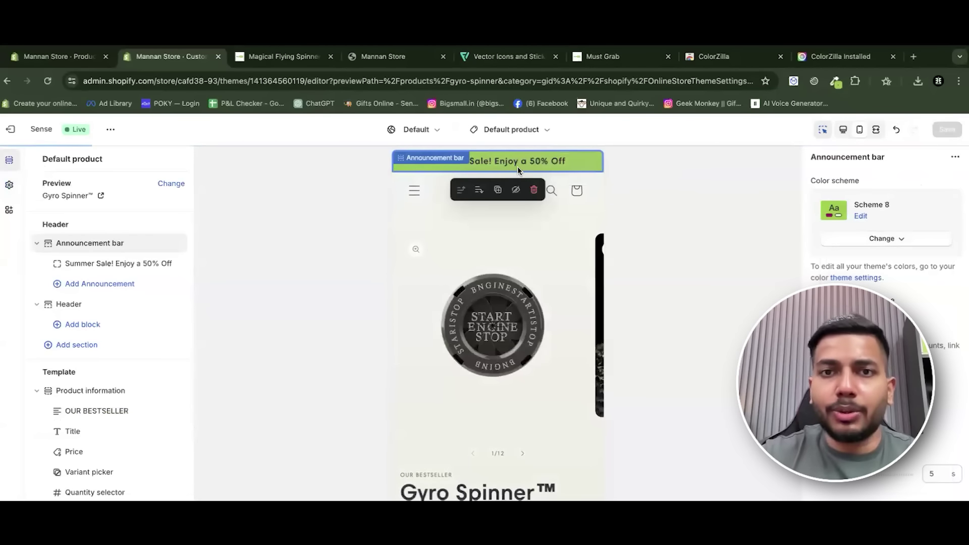
Check the live storefront in another browser tab, then return to the theme editor.
click(601, 57)
click(427, 56)
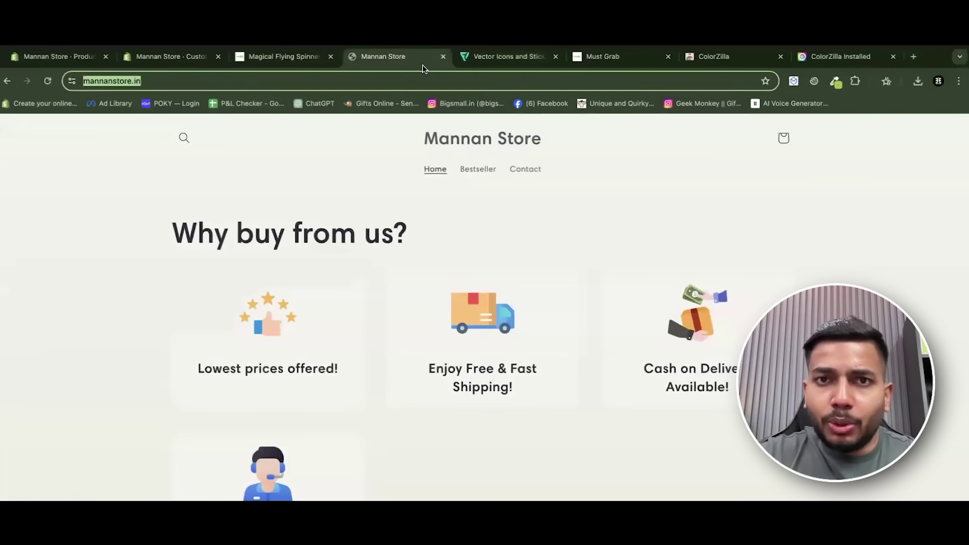
click(296, 57)
click(172, 56)
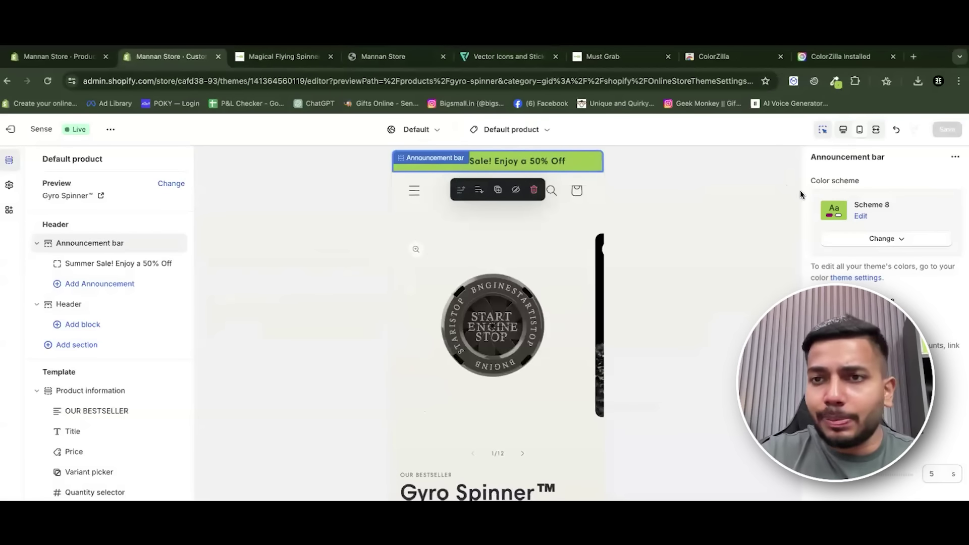
Try Scheme 1 on the announcement bar, then settle on Scheme 2 and save.
click(879, 241)
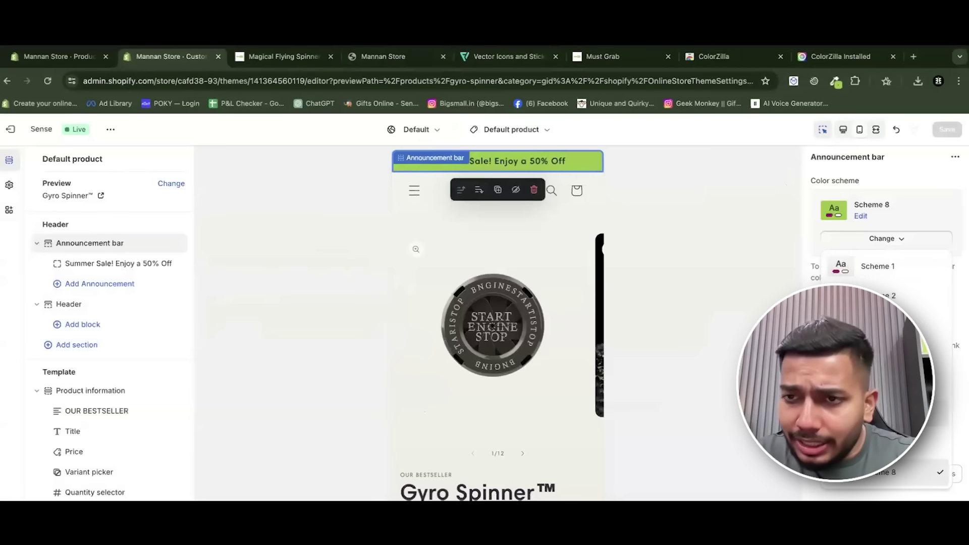
click(896, 276)
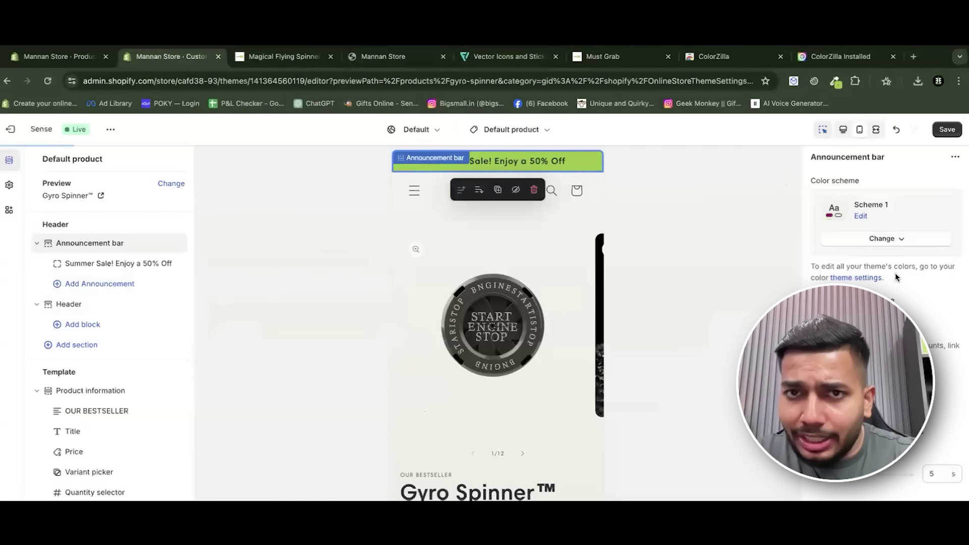
click(879, 238)
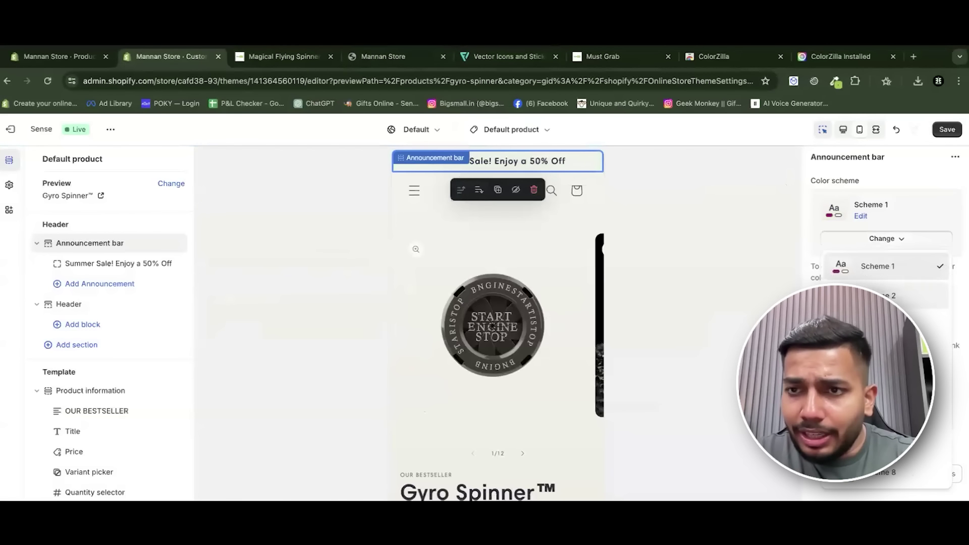
click(899, 302)
click(946, 131)
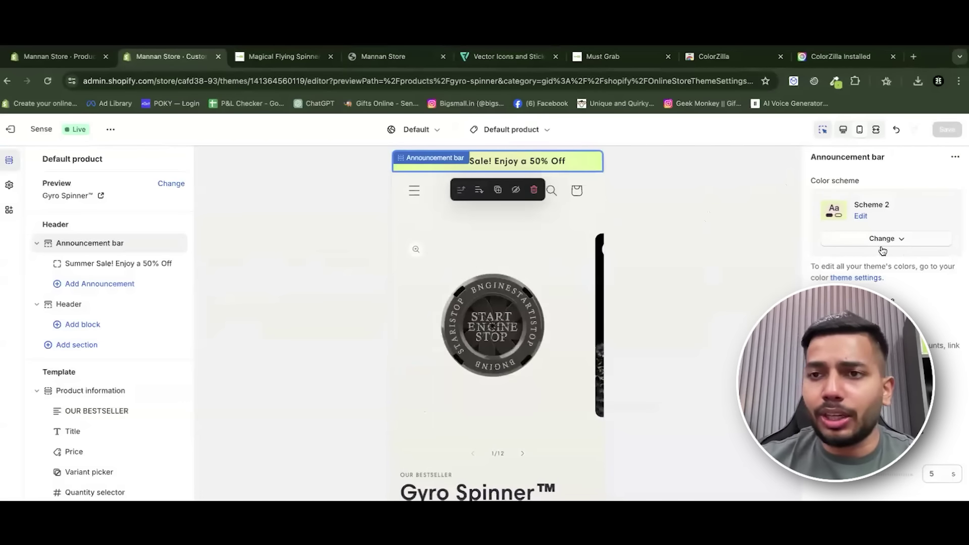
Bring up Theme settings to show the colour schemes again.
scroll(508, 334, down, 15)
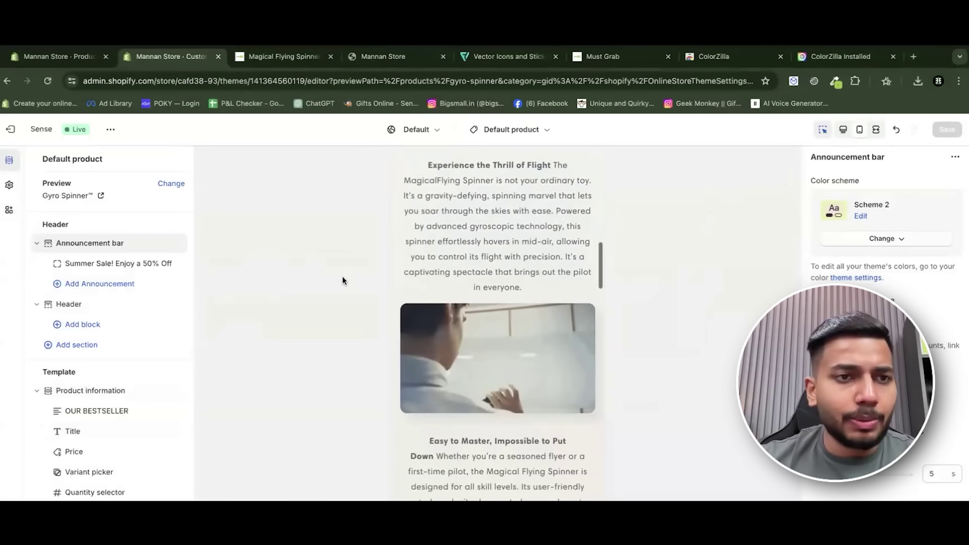
click(10, 187)
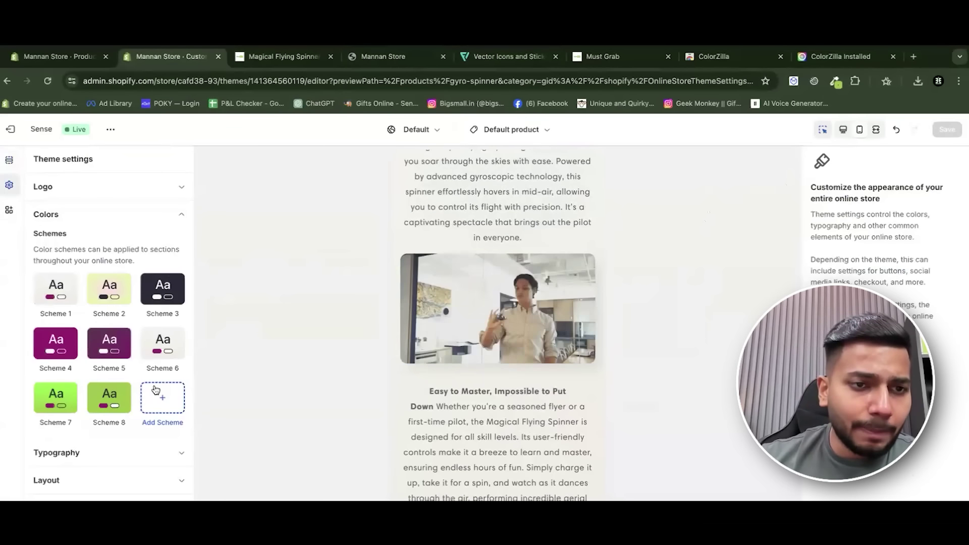
scroll(166, 339, down, 2)
Add a new colour Scheme 9 and open its background gradient editor.
click(162, 323)
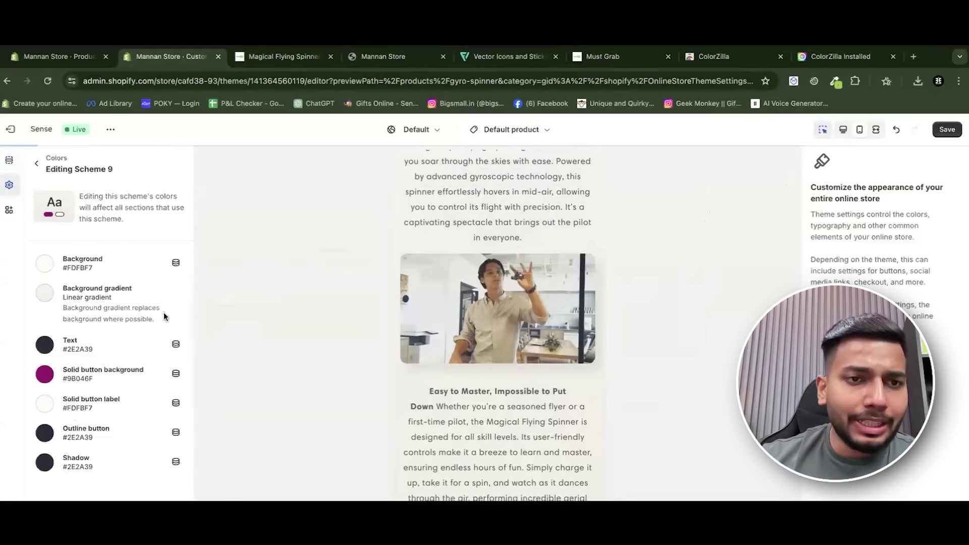
click(51, 298)
scroll(126, 363, down, 2)
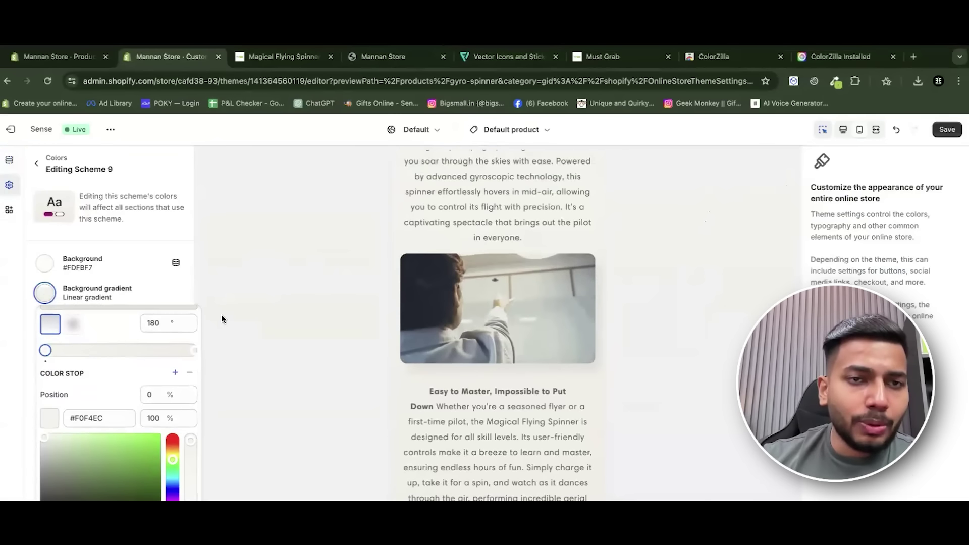
Copy the green #01B55E from the ecomempires.in site with the ColorZilla picker.
click(913, 57)
text(e)
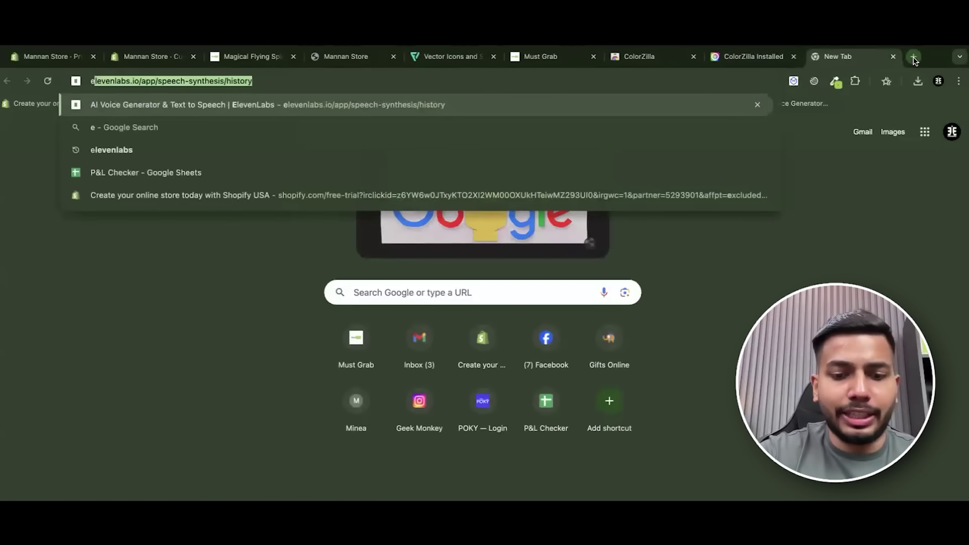
text(comem)
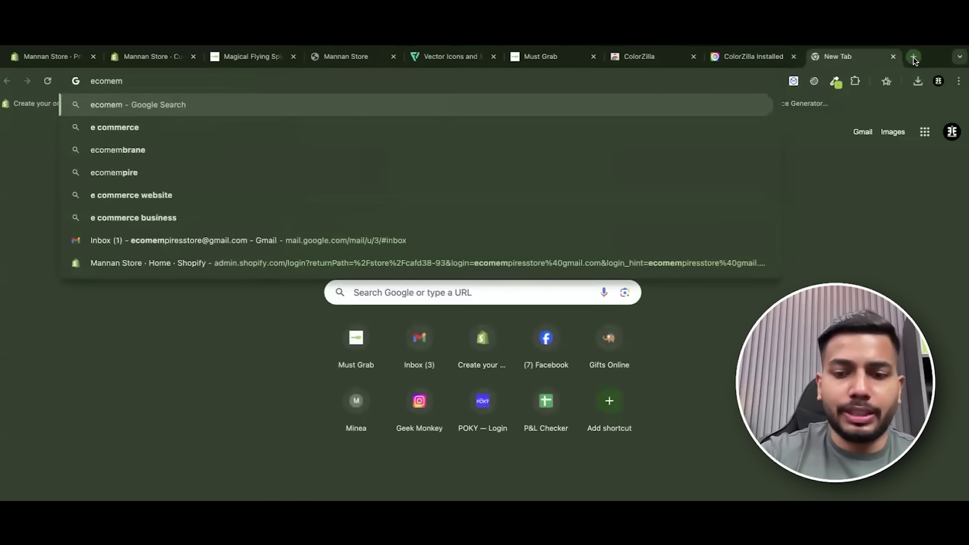
text(pires.in)
key(Return)
click(835, 80)
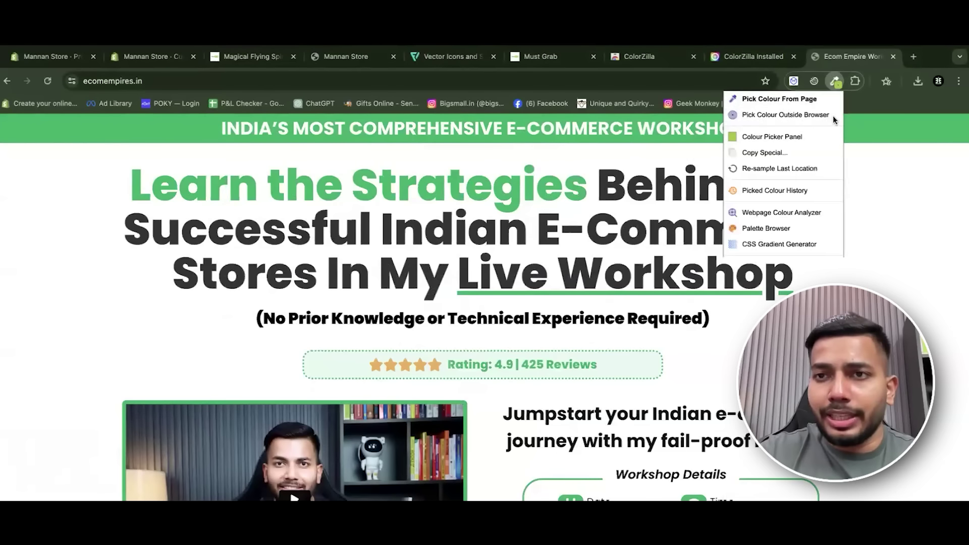
click(787, 98)
click(853, 152)
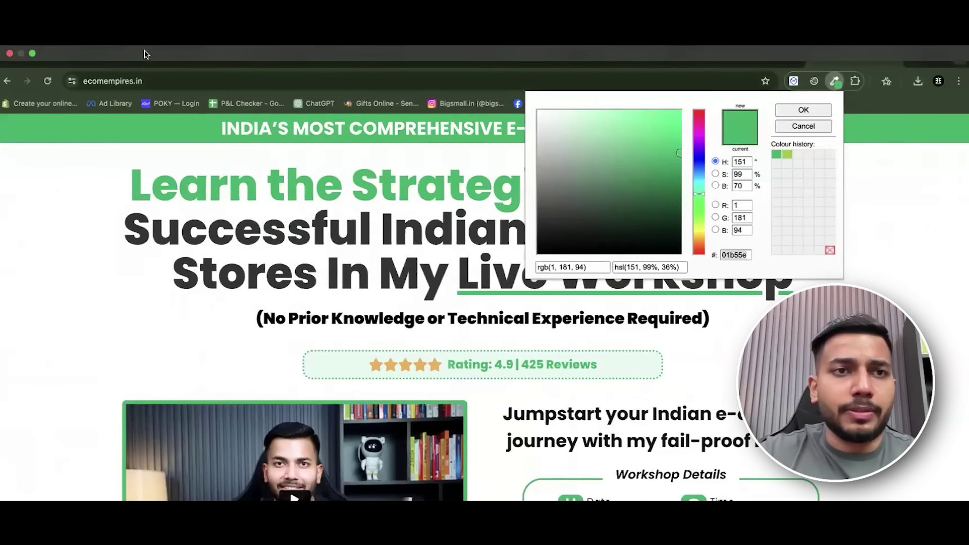
click(135, 98)
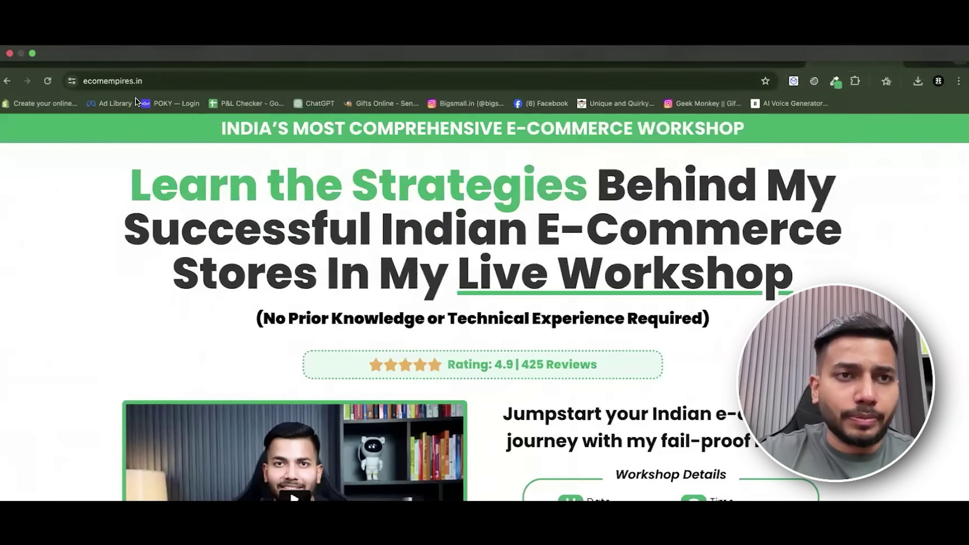
Paste #01B55E into both of Scheme 9's gradient stops and save the theme.
click(148, 60)
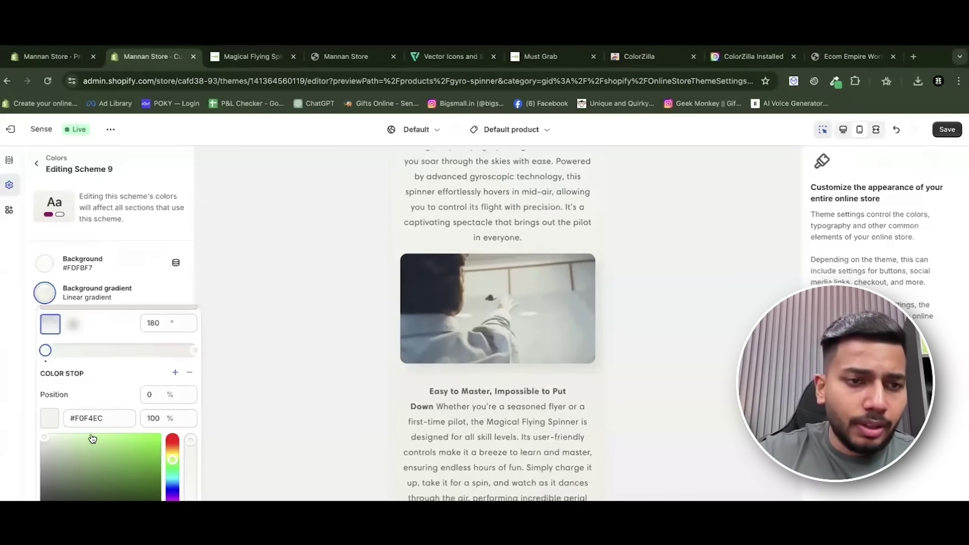
click(97, 489)
key(ctrl+v)
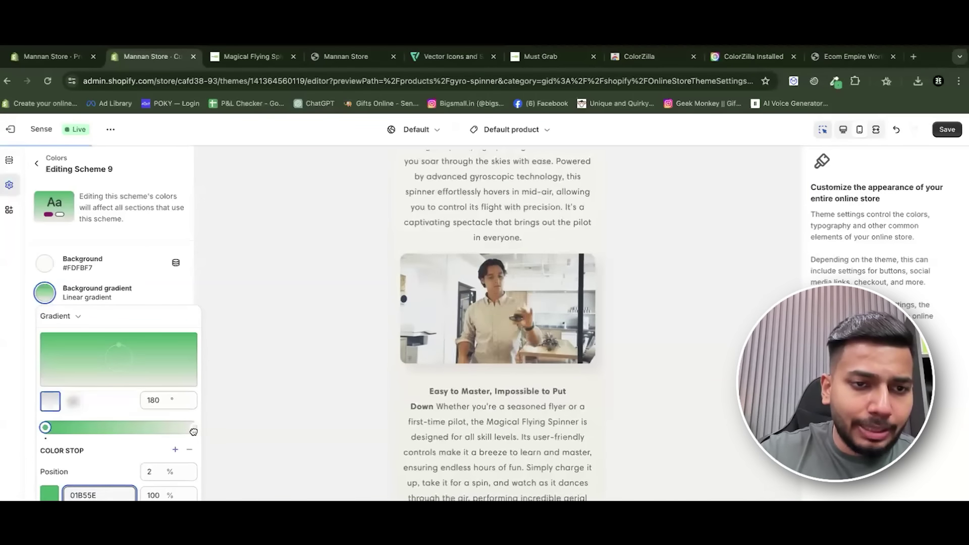
click(192, 427)
triple_click(121, 493)
key(ctrl+v)
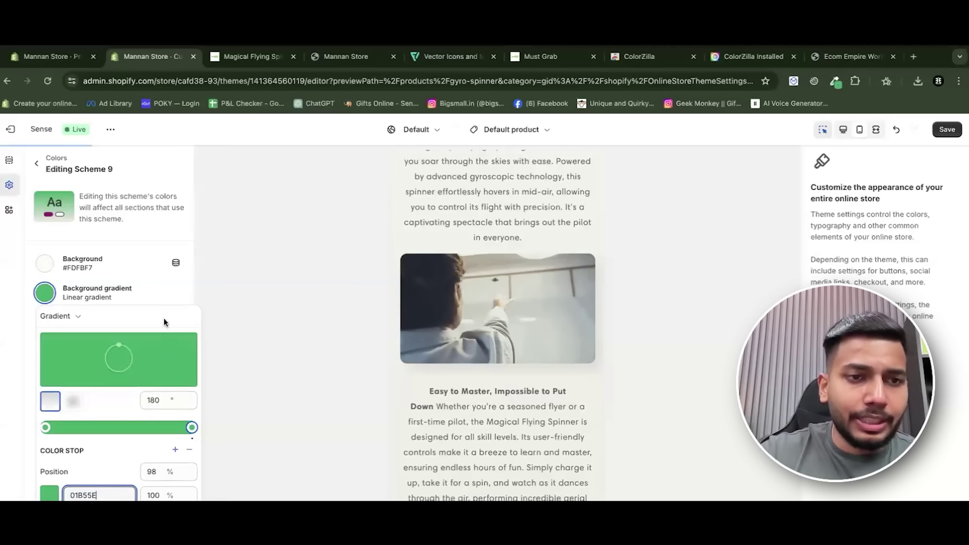
click(156, 293)
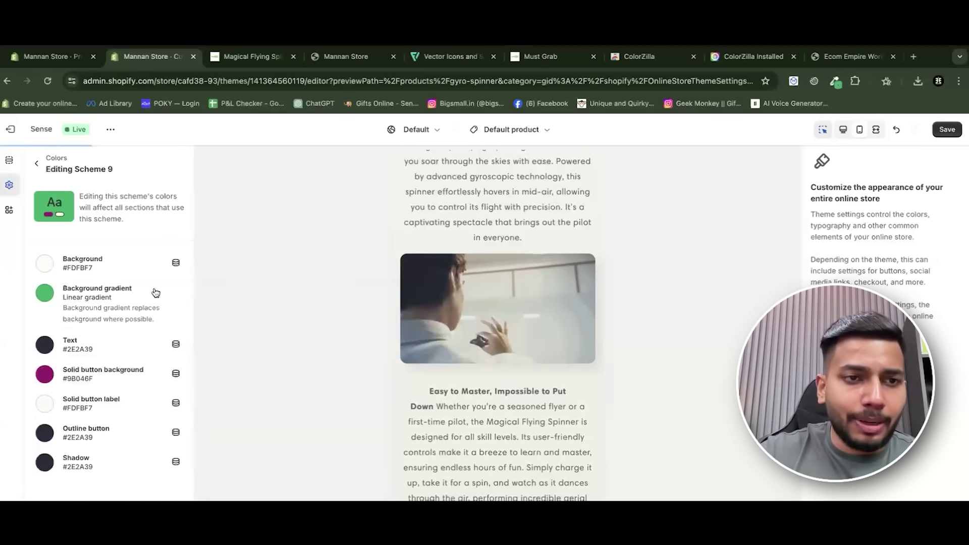
click(37, 163)
click(935, 130)
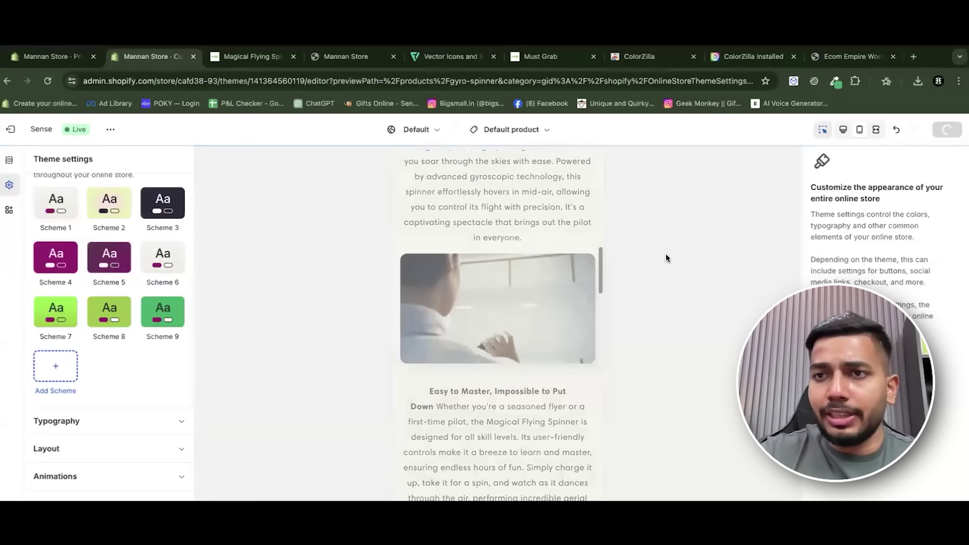
Apply the green Scheme 9 to the announcement bar and save.
scroll(541, 225, up, 10)
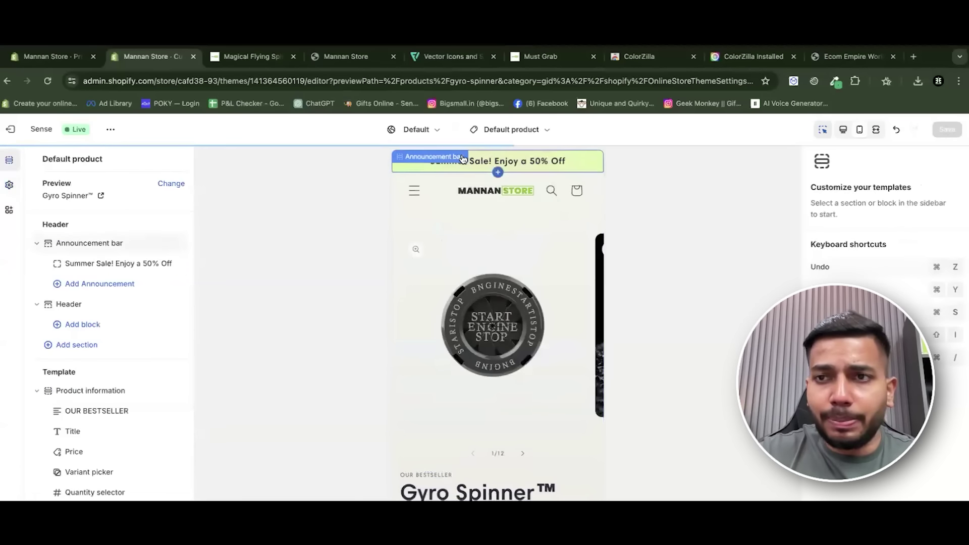
click(80, 233)
click(86, 245)
click(87, 248)
click(887, 239)
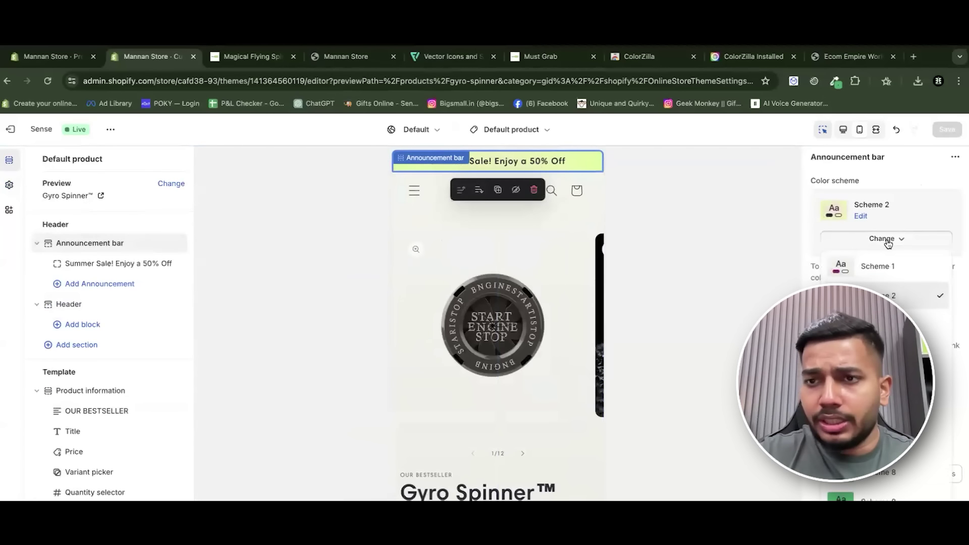
click(879, 498)
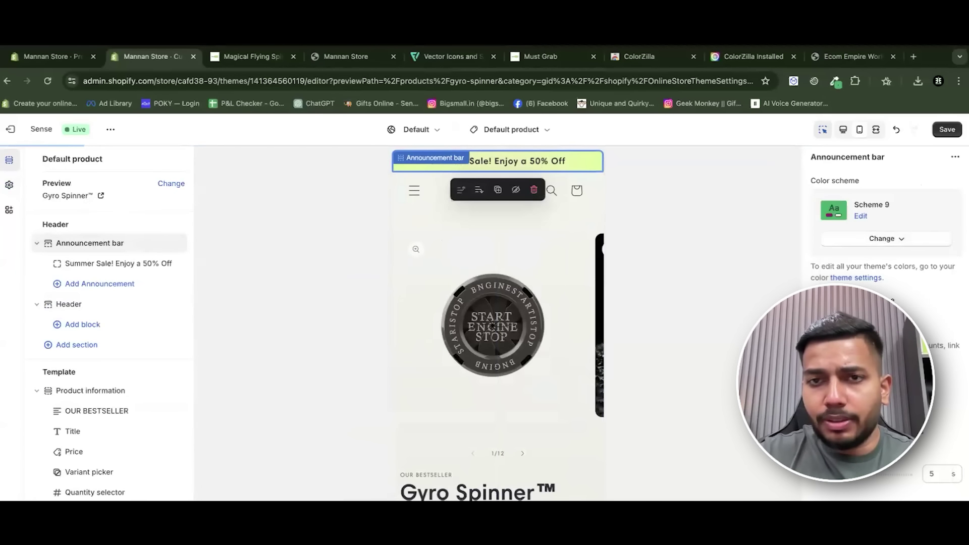
click(935, 131)
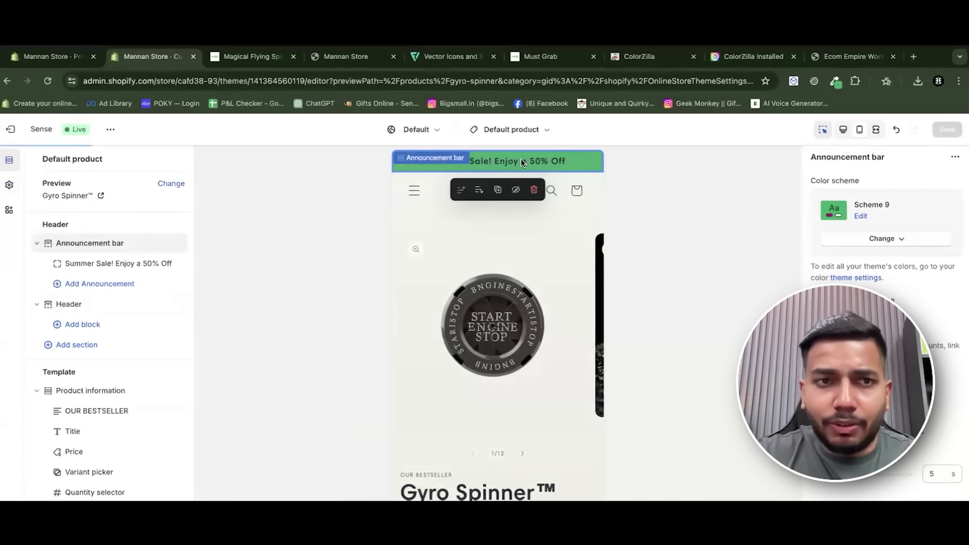
Apply Scheme 9 to the footer section and save.
scroll(583, 262, down, 1)
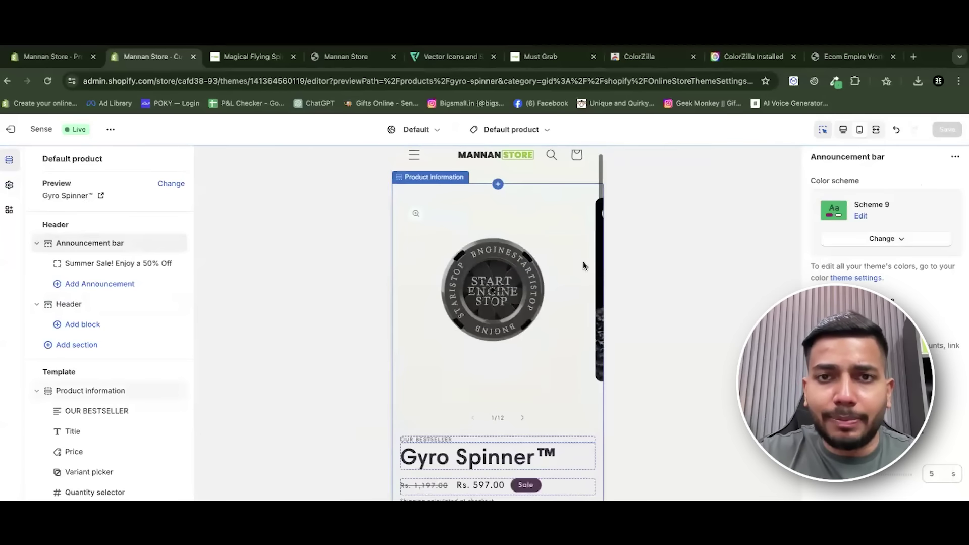
scroll(543, 229, down, 20)
scroll(543, 230, down, 20)
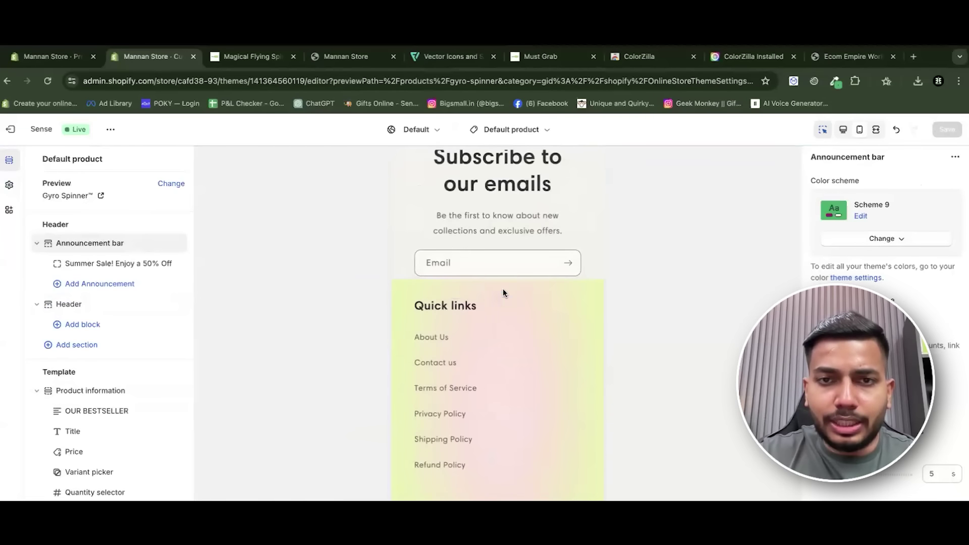
click(418, 281)
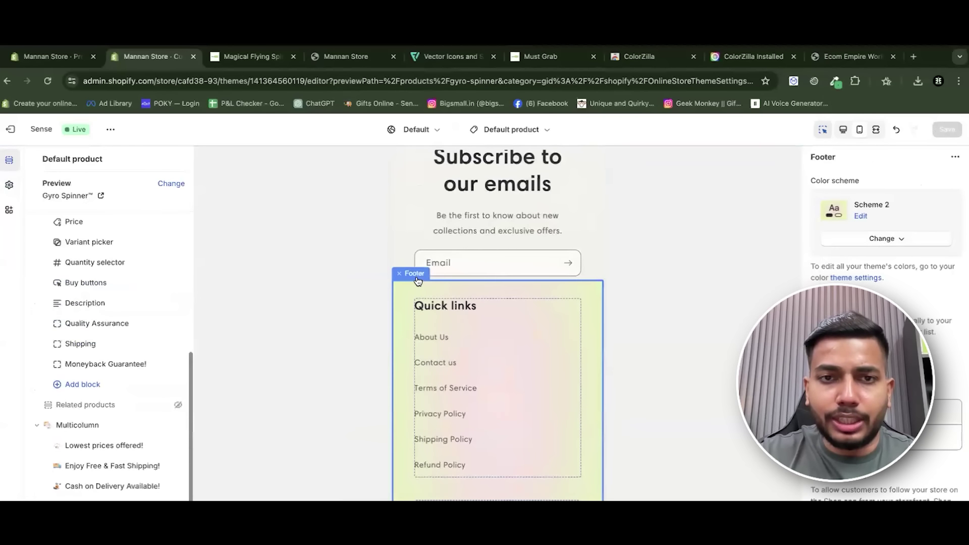
click(866, 240)
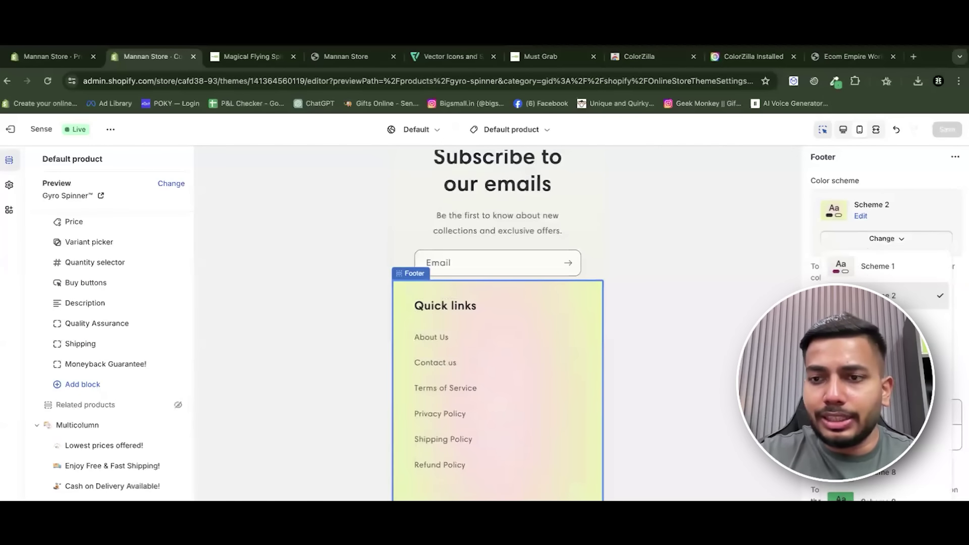
click(876, 496)
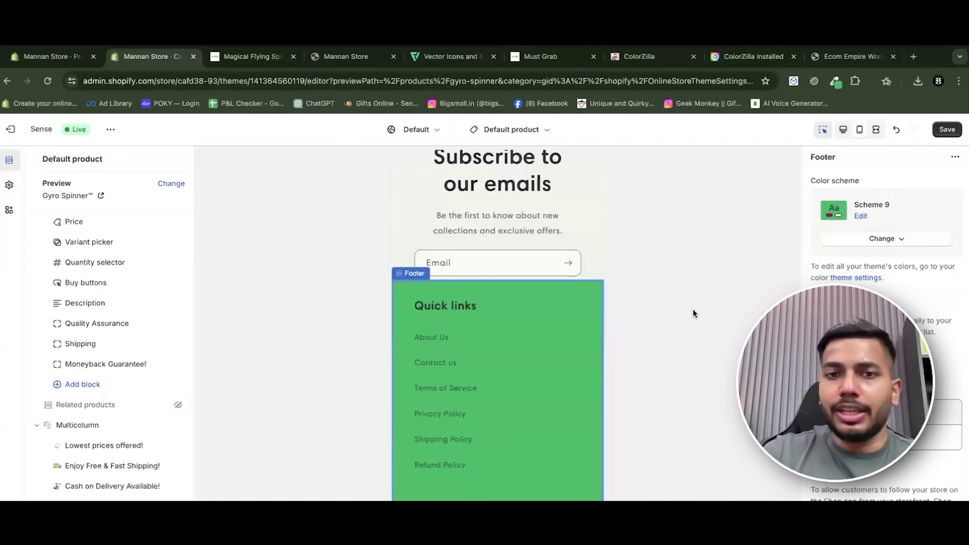
click(948, 132)
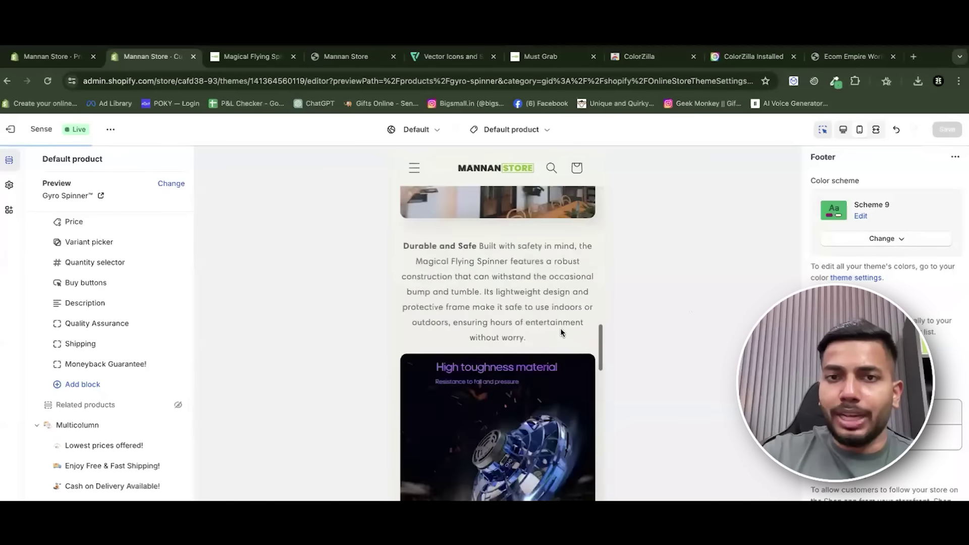
Switch the editor to the Products > Default product template.
click(525, 130)
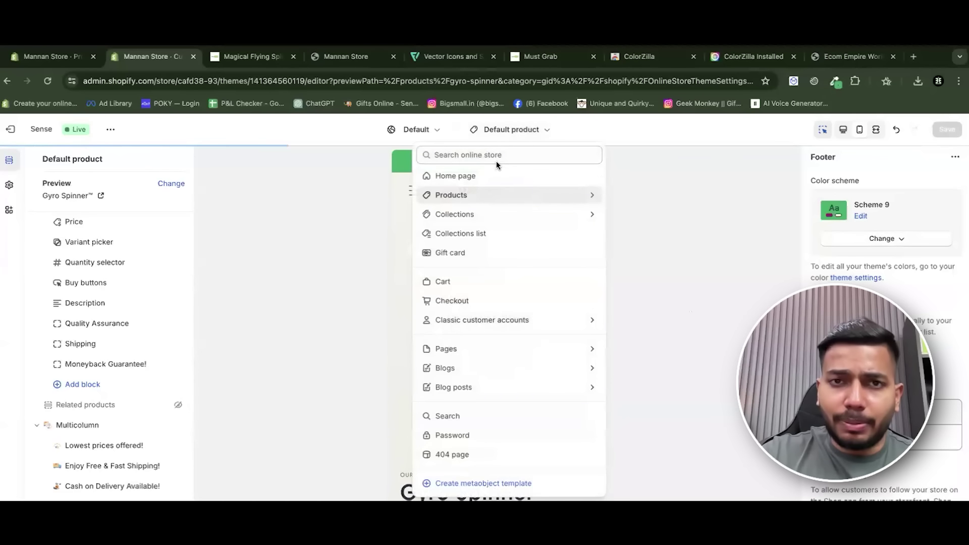
click(595, 198)
click(454, 211)
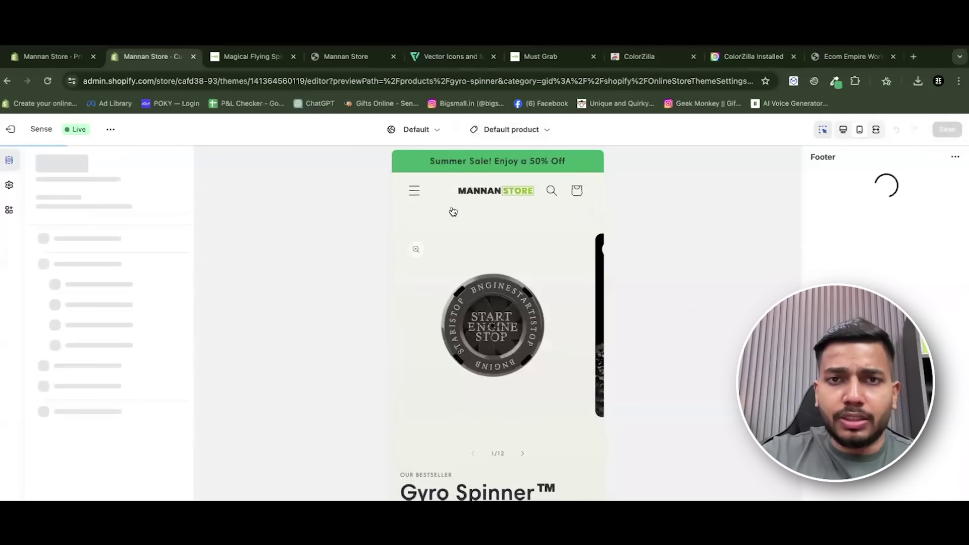
scroll(552, 221, down, 15)
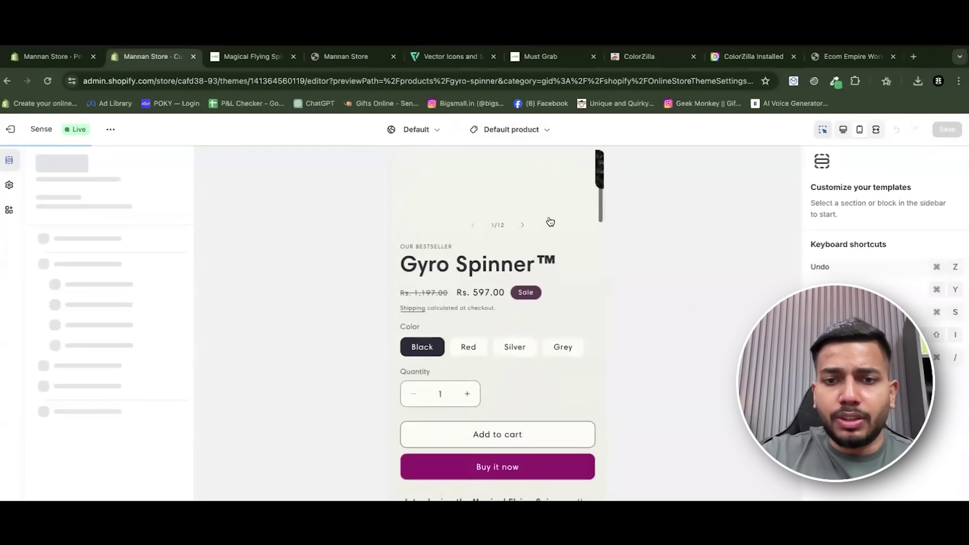
scroll(549, 217, down, 15)
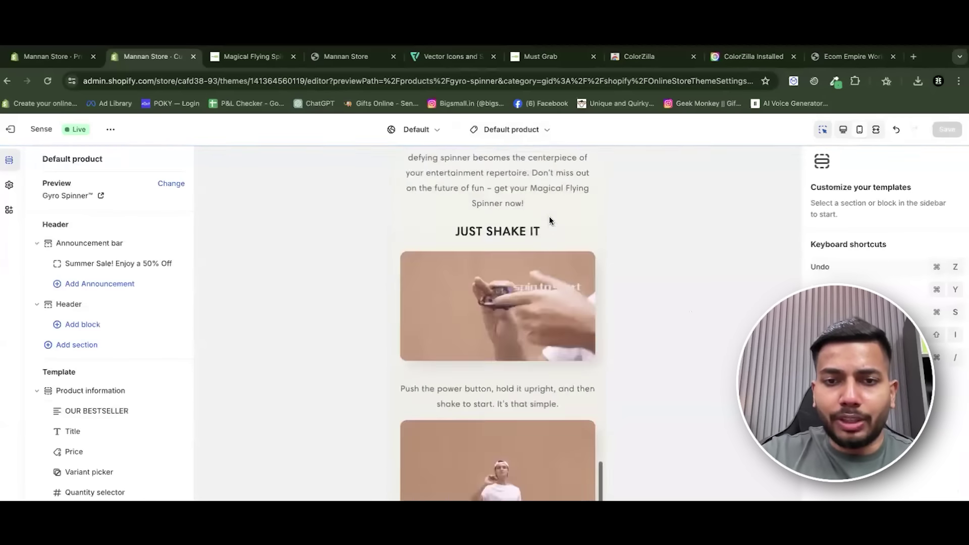
scroll(520, 328, up, 15)
scroll(517, 341, up, 10)
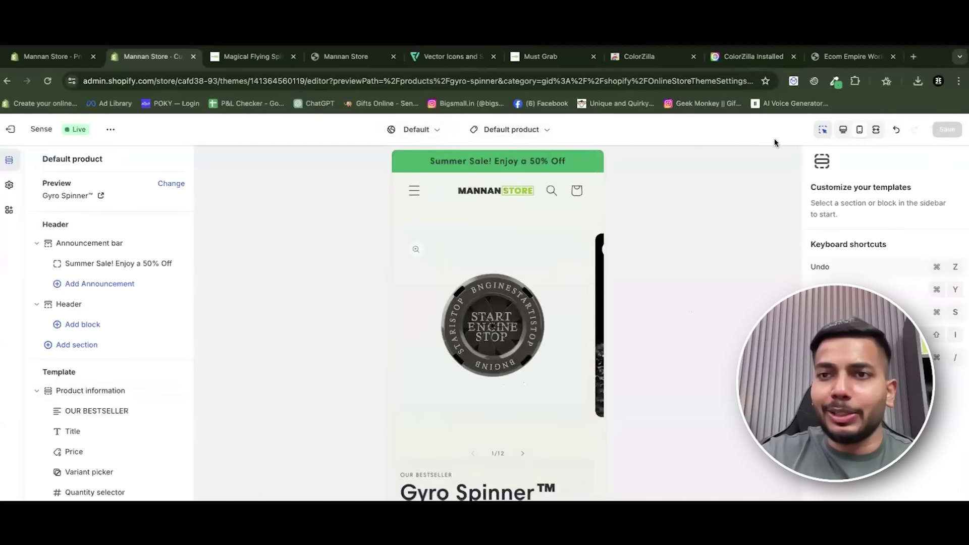
Switch to desktop preview, undo the last colour change, and save the theme.
click(843, 133)
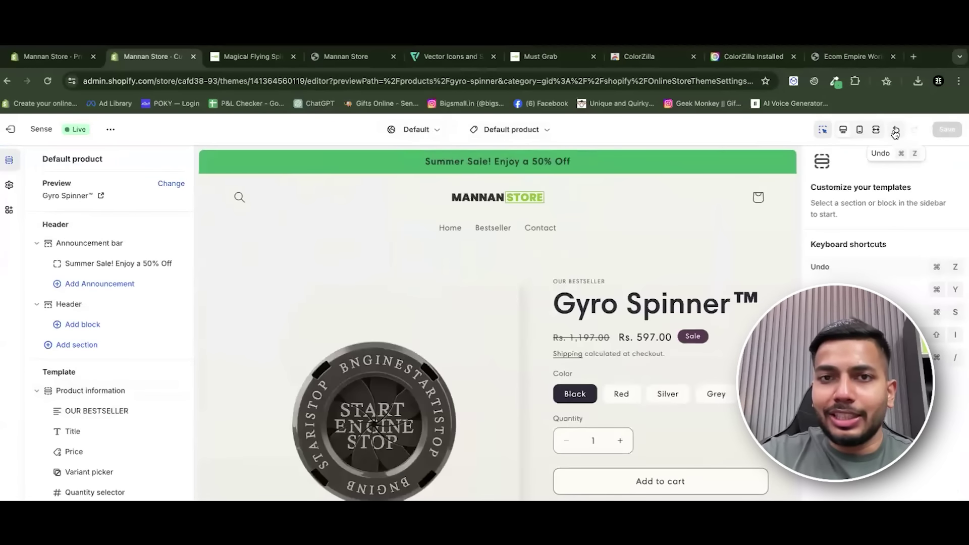
click(895, 133)
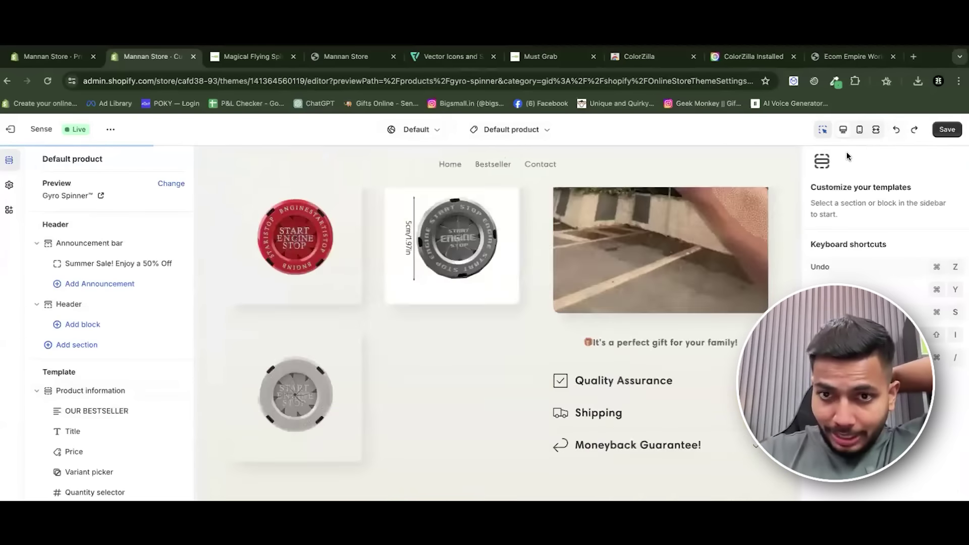
click(948, 133)
Review the Logo, Typography and Cart theme settings, then select the product's Buy buttons block.
click(9, 185)
click(87, 189)
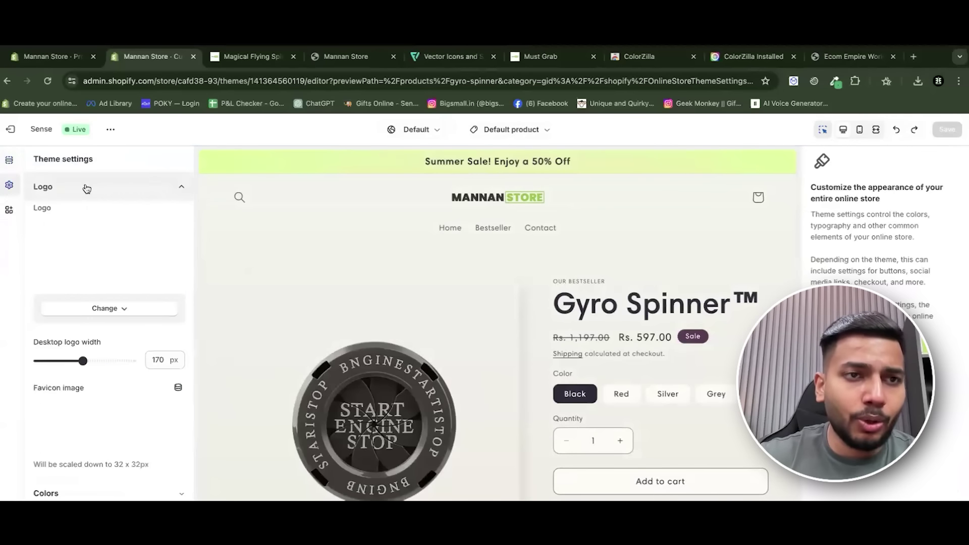
click(101, 188)
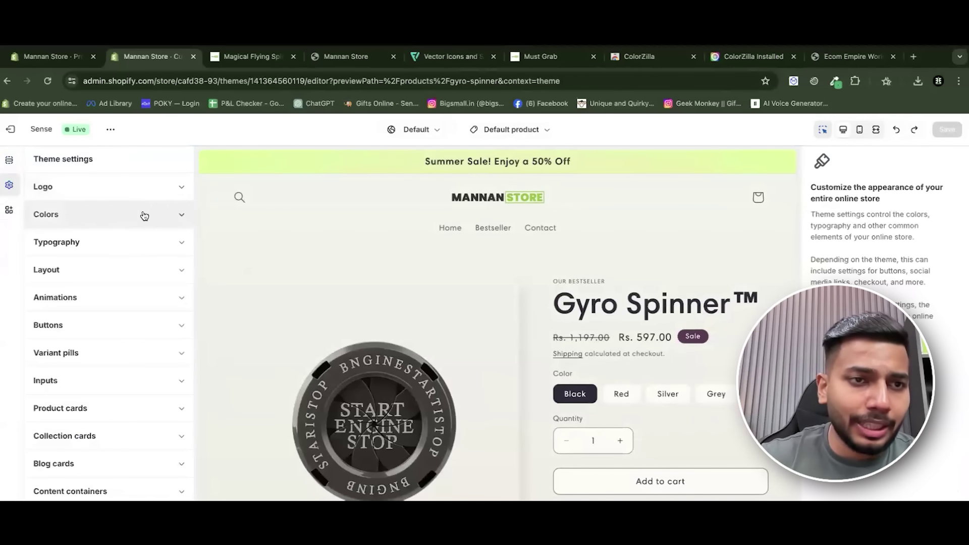
click(127, 238)
scroll(126, 238, down, 2)
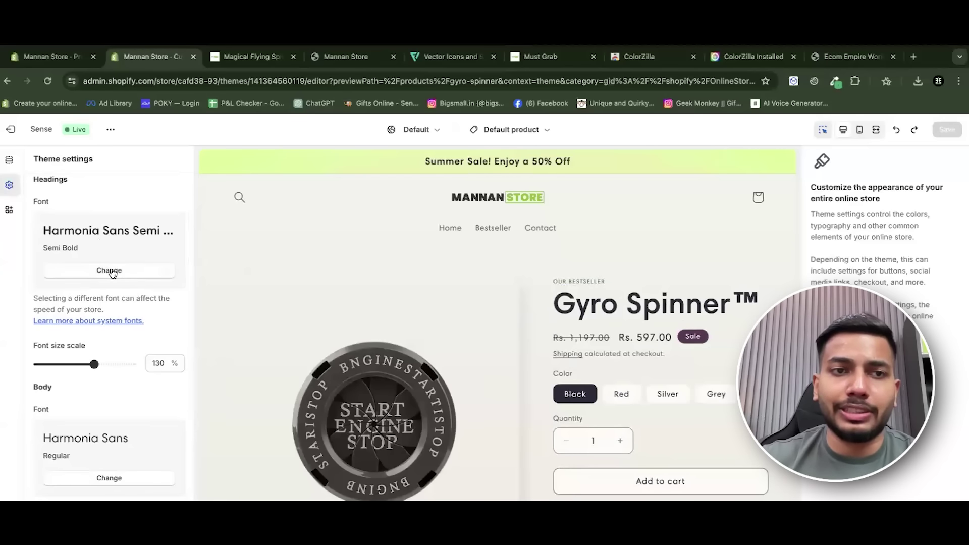
scroll(123, 270, down, 6)
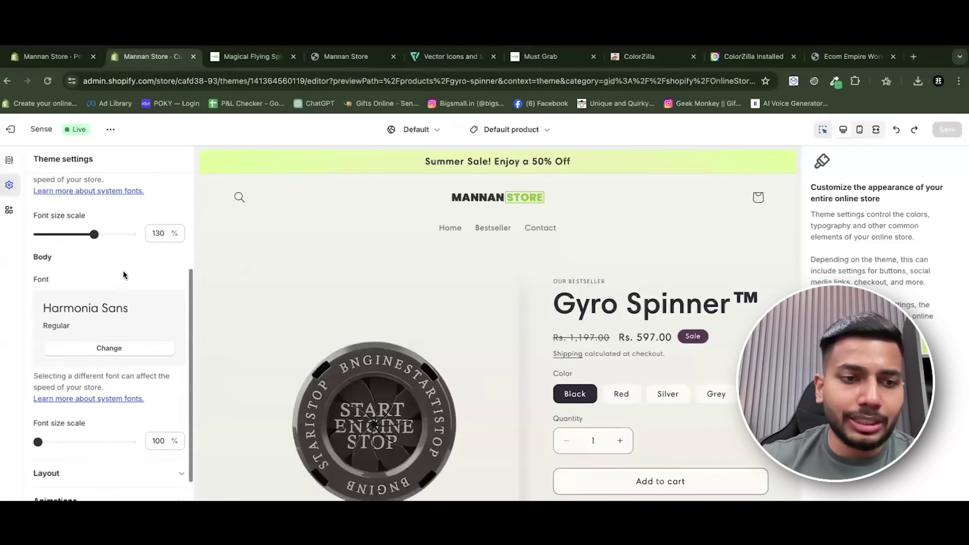
scroll(124, 308, down, 5)
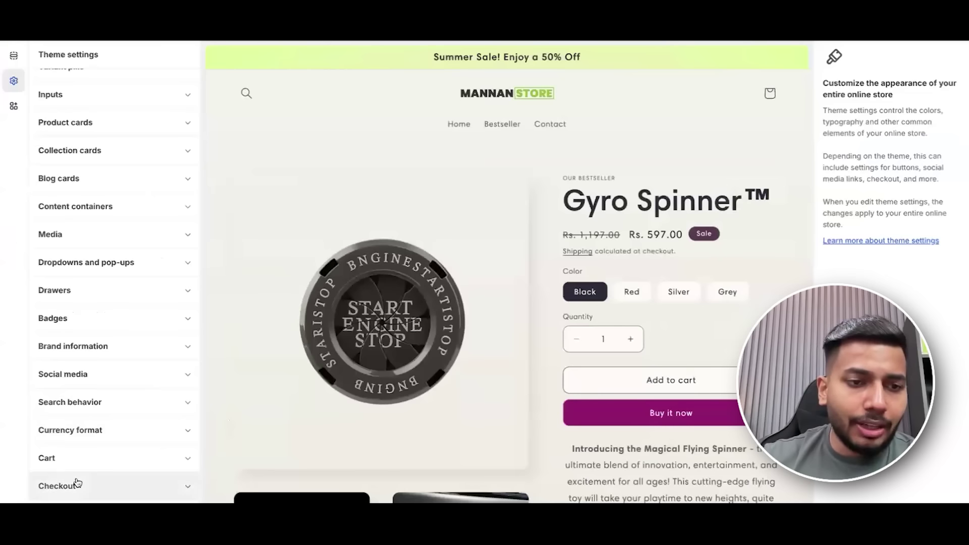
click(83, 544)
scroll(116, 435, down, 3)
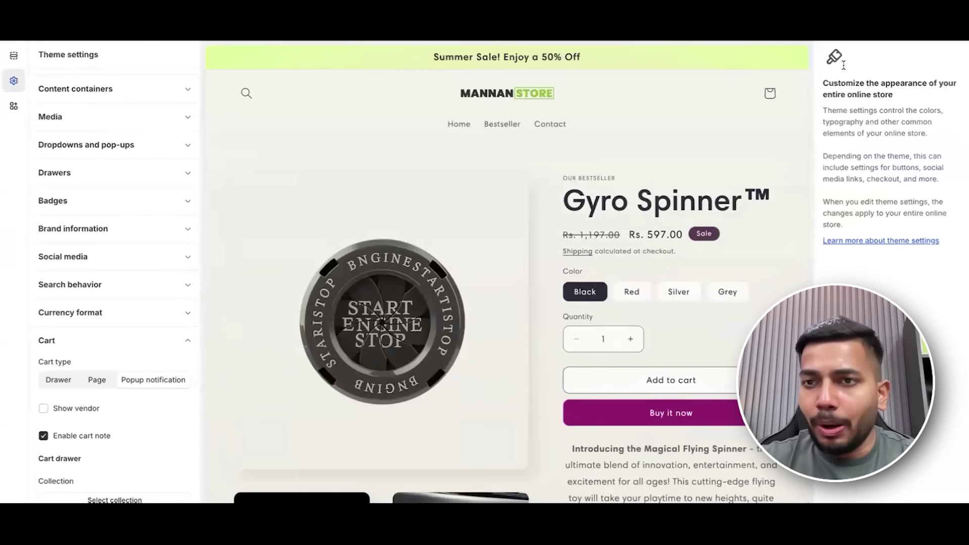
click(670, 378)
scroll(679, 303, down, 2)
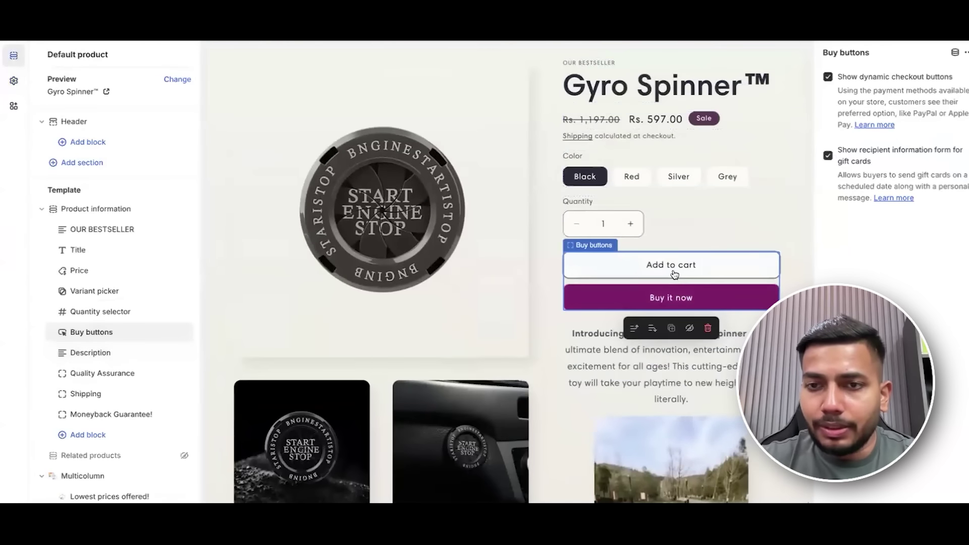
Add the Gyro Spinner to the cart, dismiss the notice, and change the Cart type setting.
click(673, 270)
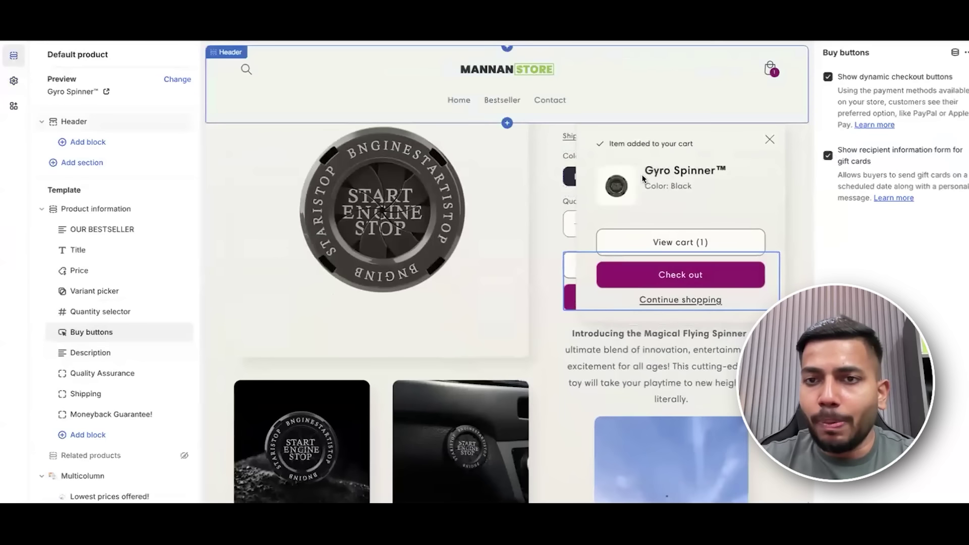
click(767, 137)
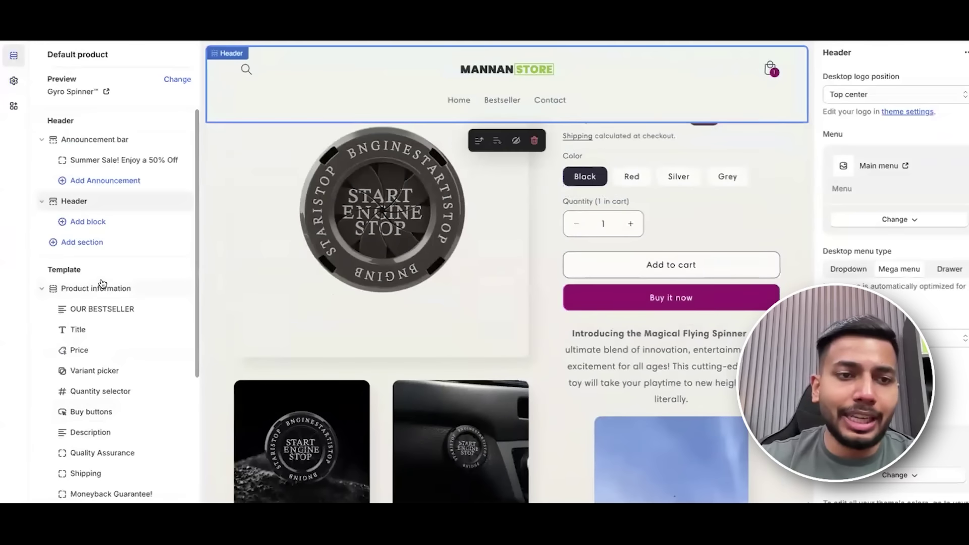
scroll(116, 313, down, 5)
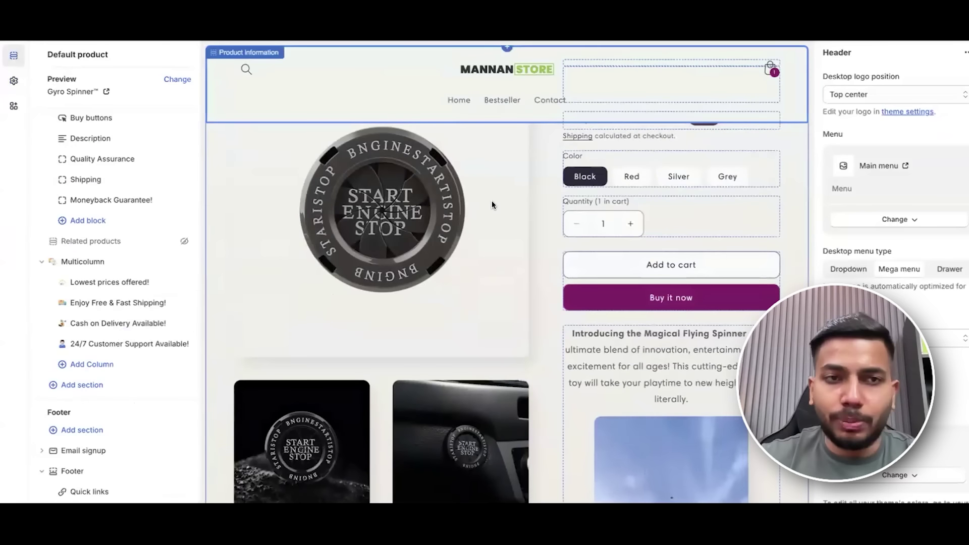
click(12, 81)
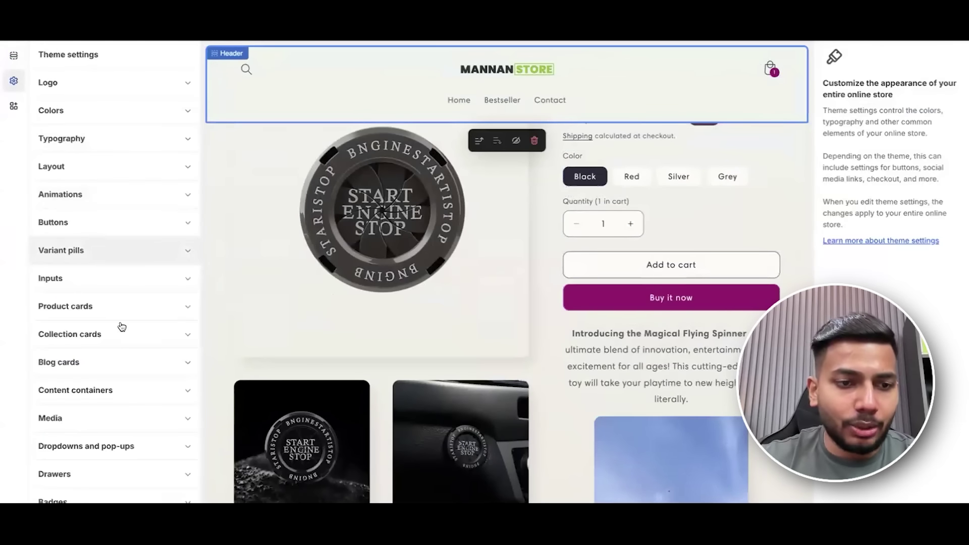
scroll(93, 424, down, 3)
scroll(96, 439, down, 7)
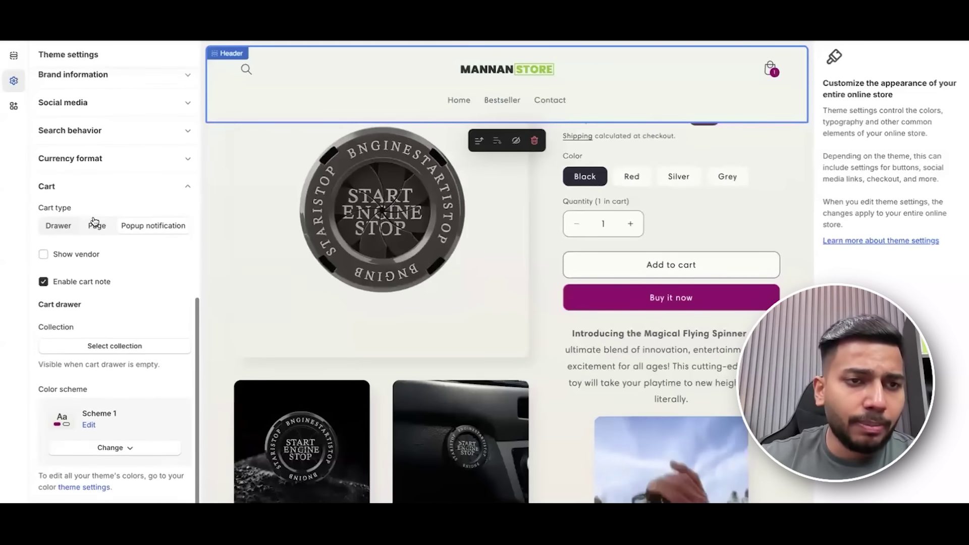
click(97, 221)
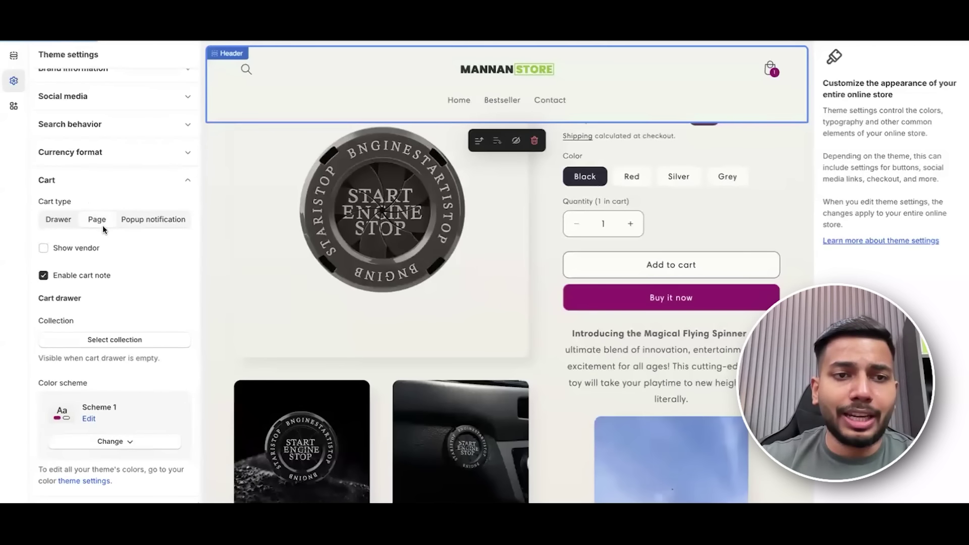
Retest adding the Gyro Spinner to the cart from the preview's Buy buttons.
click(687, 262)
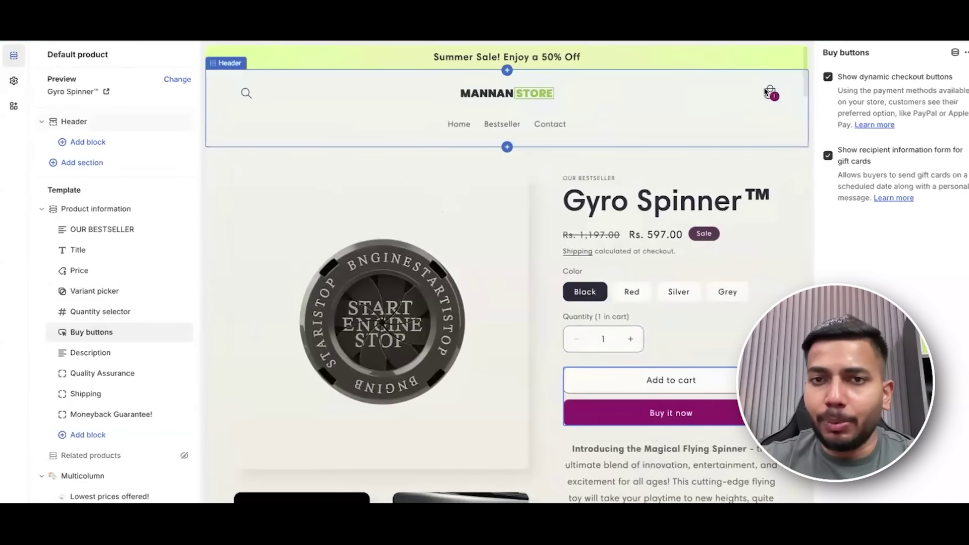
scroll(655, 213, down, 10)
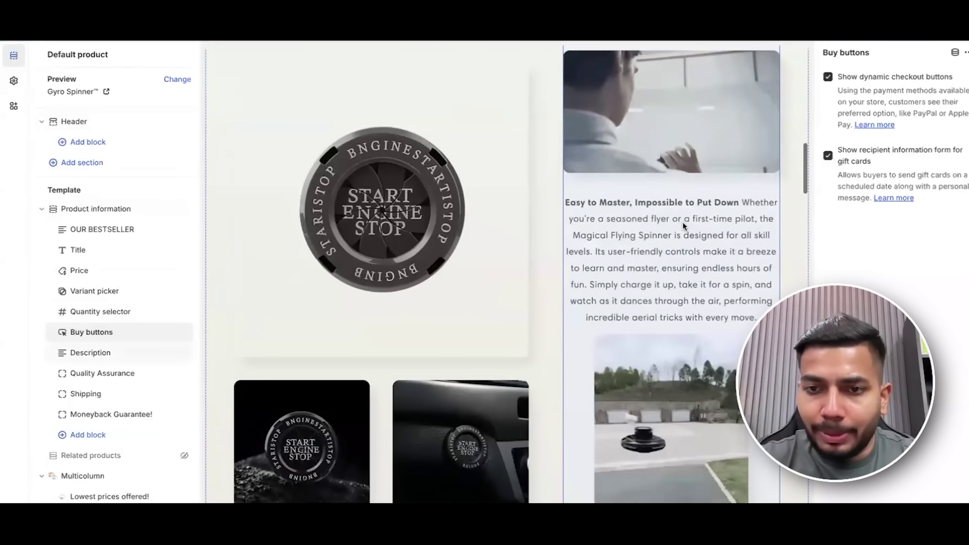
scroll(249, 297, up, 10)
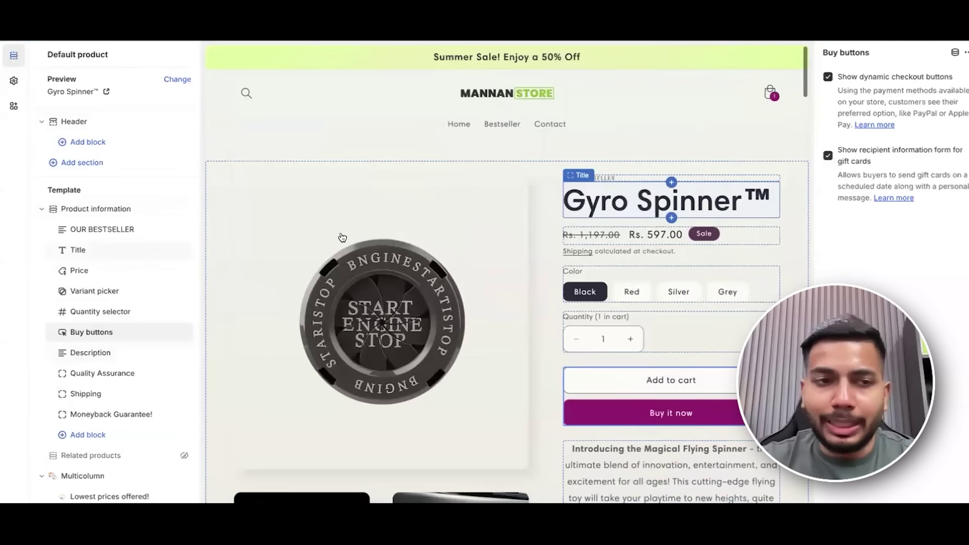
click(14, 82)
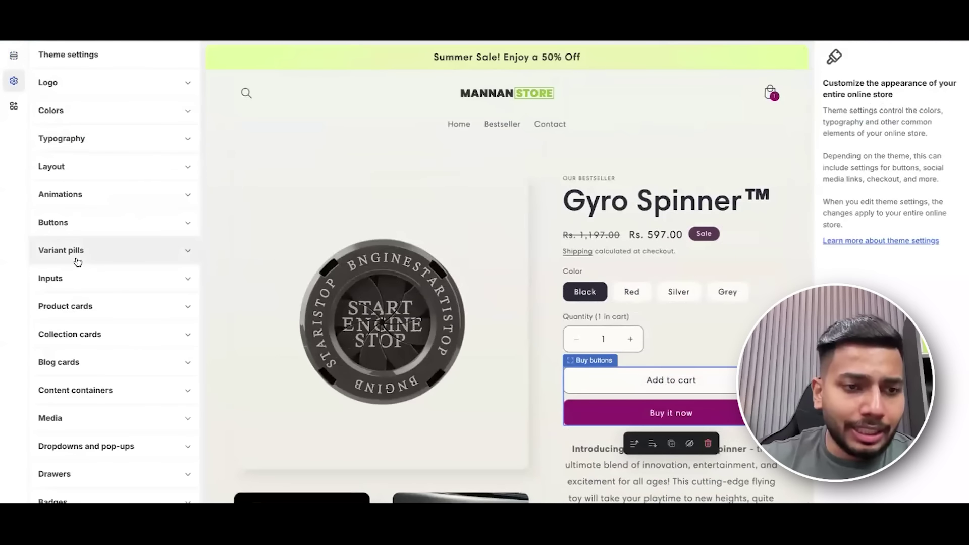
scroll(77, 261, down, 6)
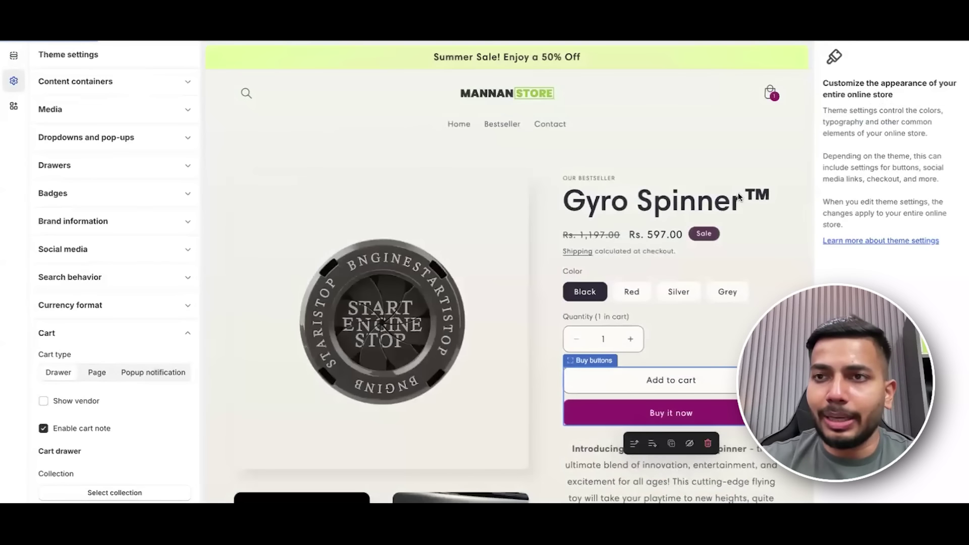
click(688, 378)
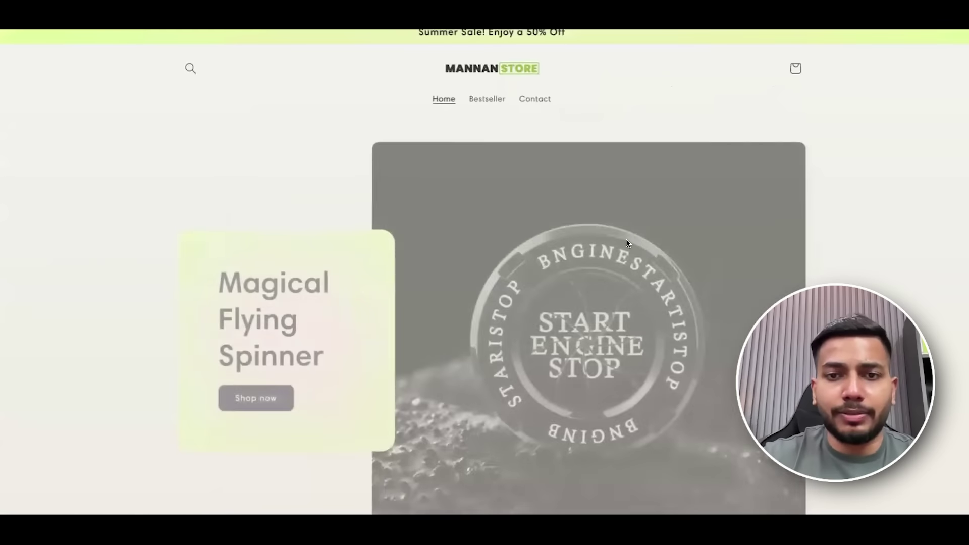
Scroll the live home page and follow Shop now to the Gyro Spinner product page.
scroll(284, 149, down, 4)
scroll(282, 150, down, 6)
scroll(339, 199, up, 10)
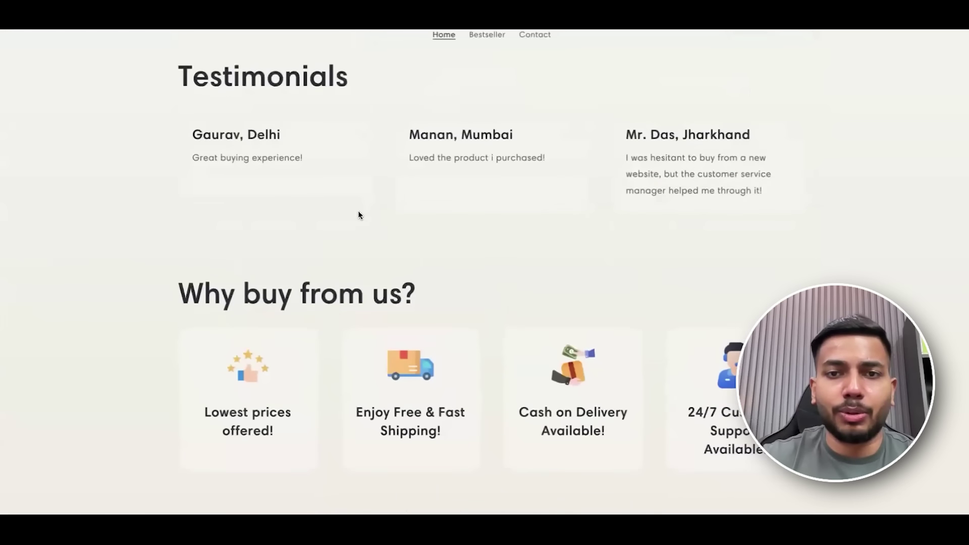
scroll(359, 212, down, 5)
scroll(357, 210, up, 6)
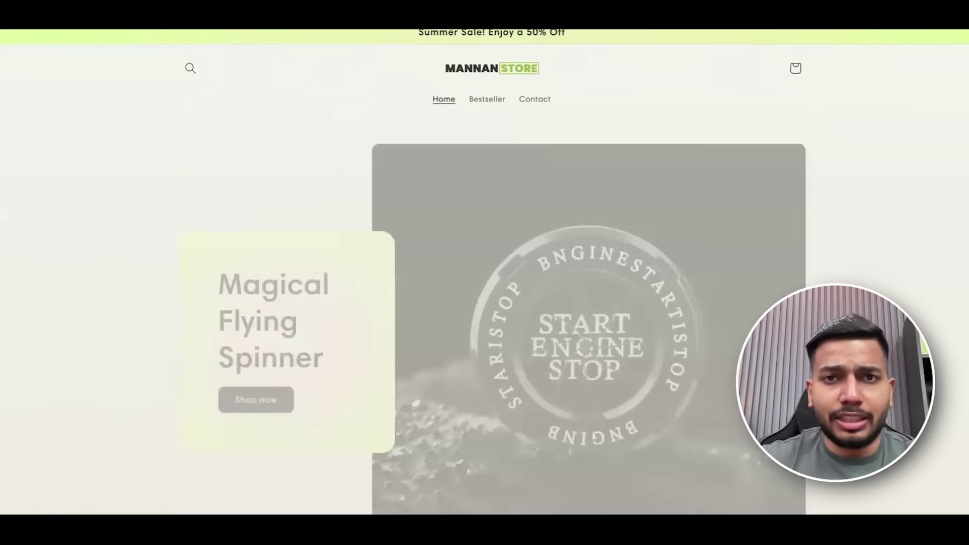
click(236, 399)
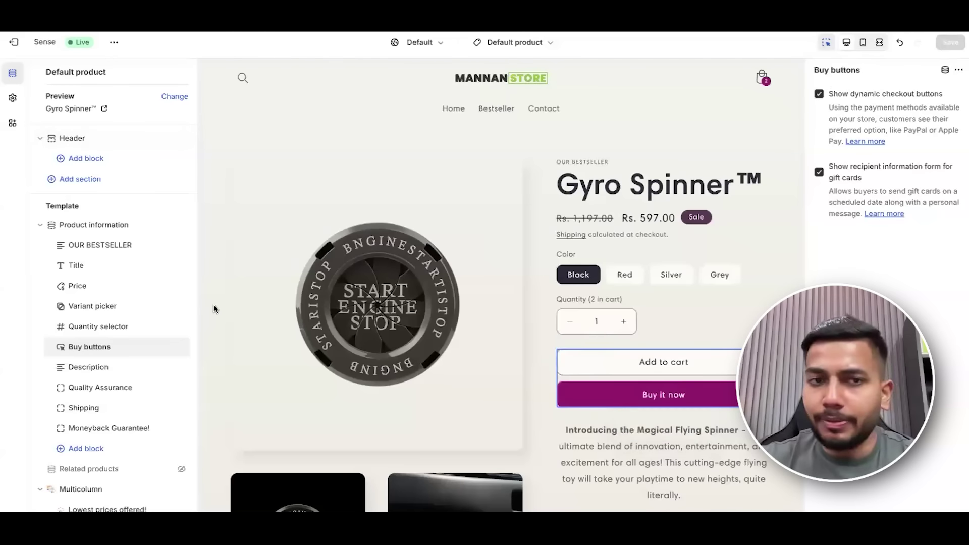
scroll(99, 382, down, 5)
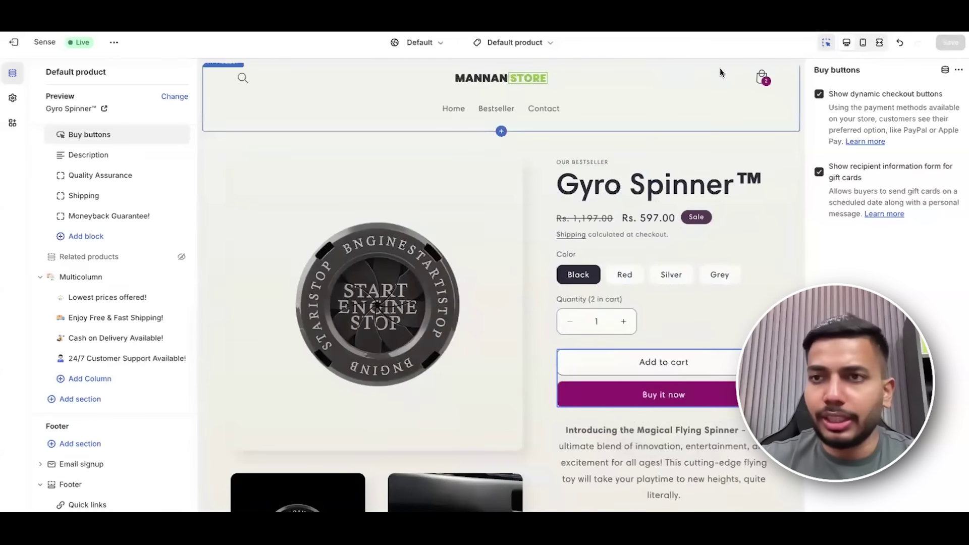
Set the black store logo image as the checkout logo under Theme settings > Checkout.
scroll(540, 153, down, 10)
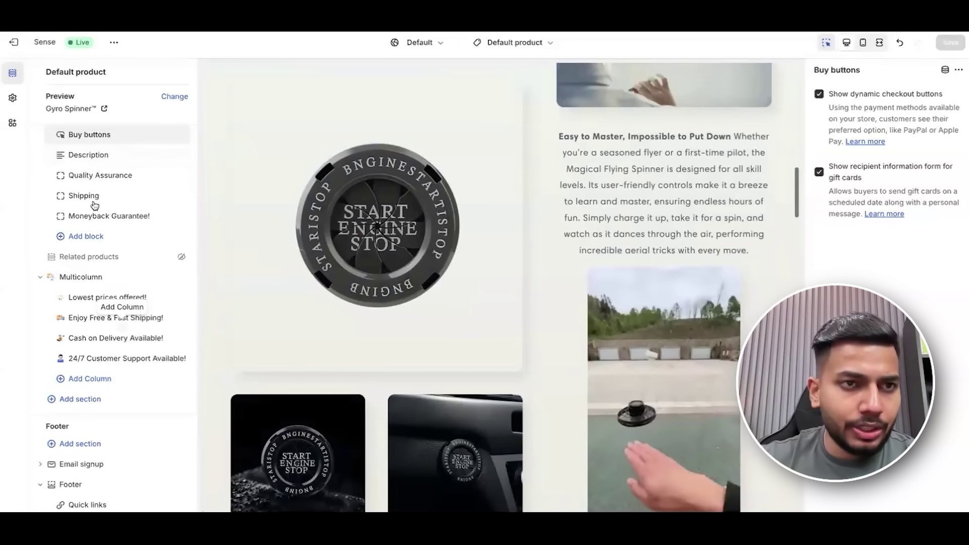
click(13, 97)
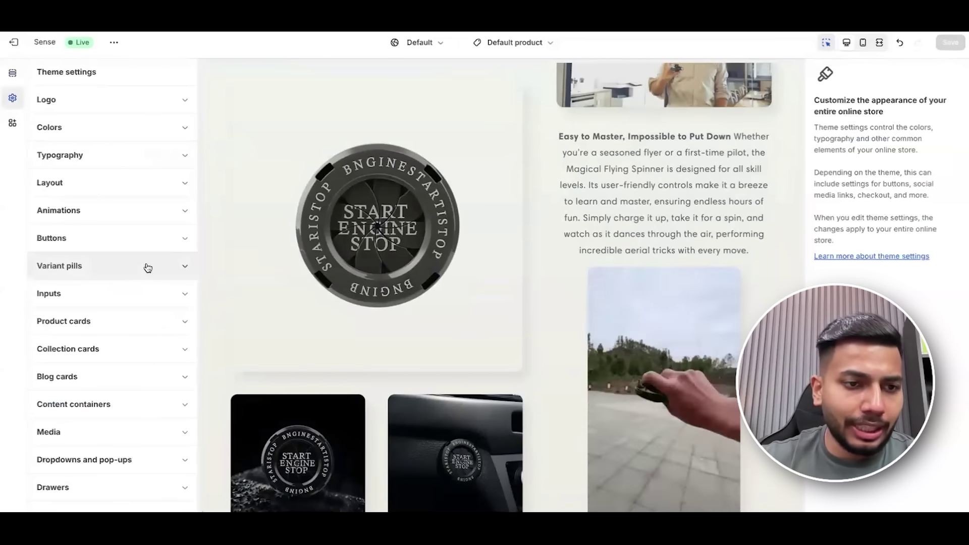
scroll(148, 267, down, 10)
click(151, 171)
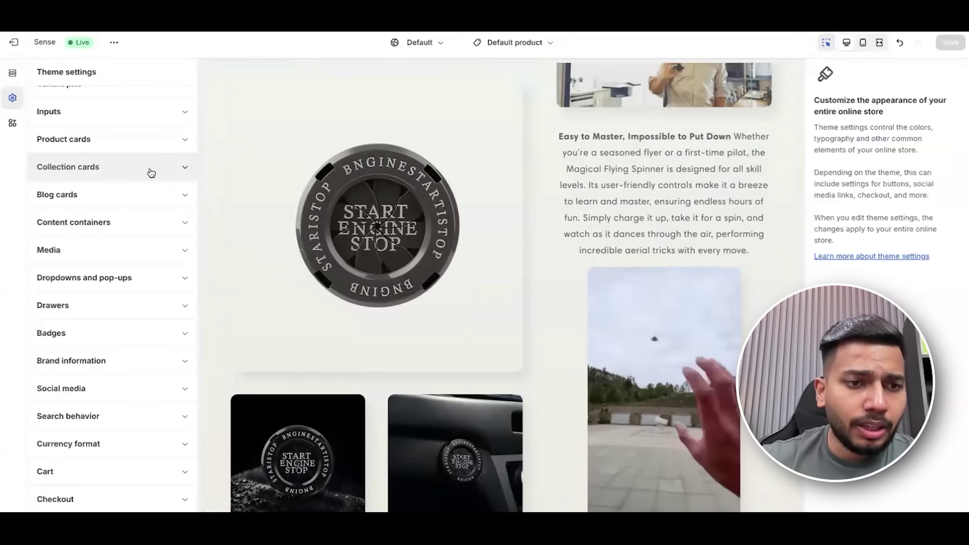
click(104, 498)
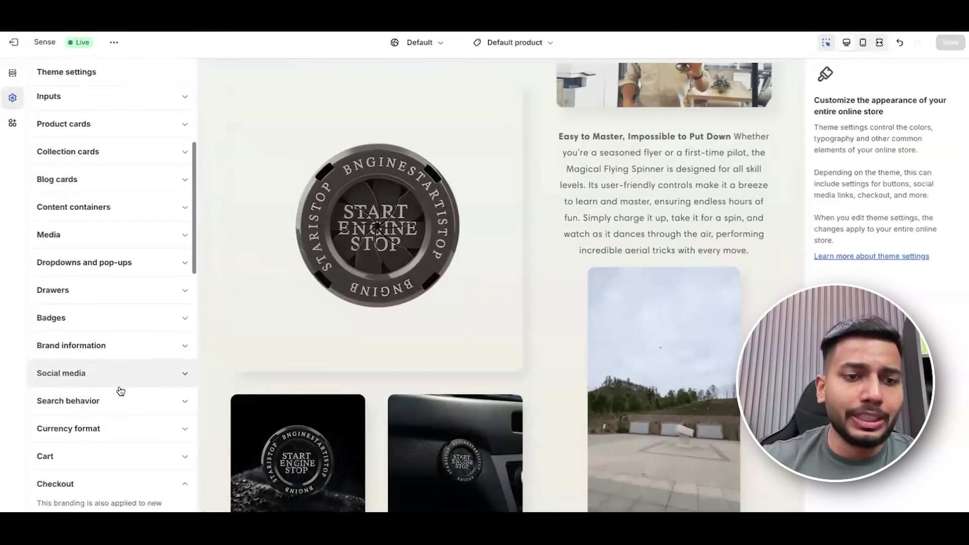
scroll(122, 383, down, 7)
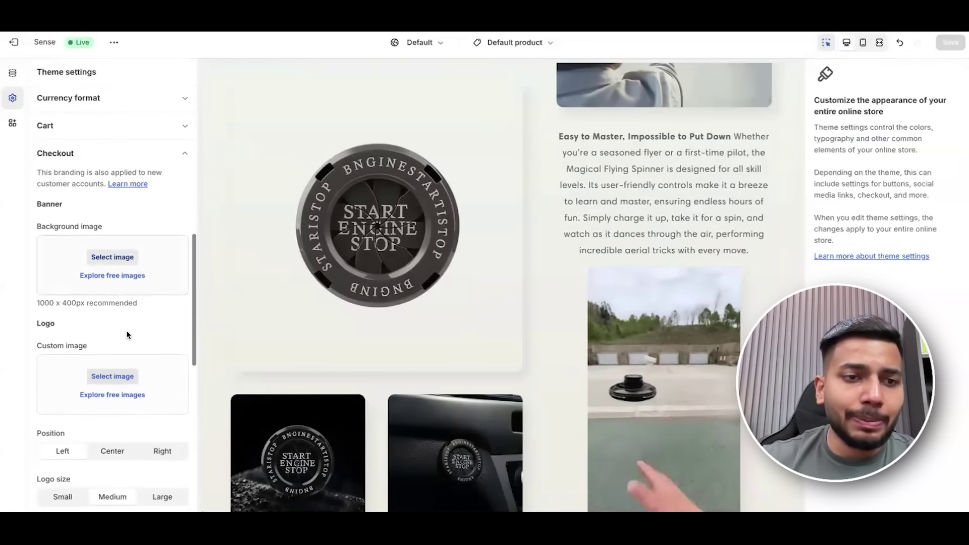
scroll(126, 335, down, 1)
click(112, 340)
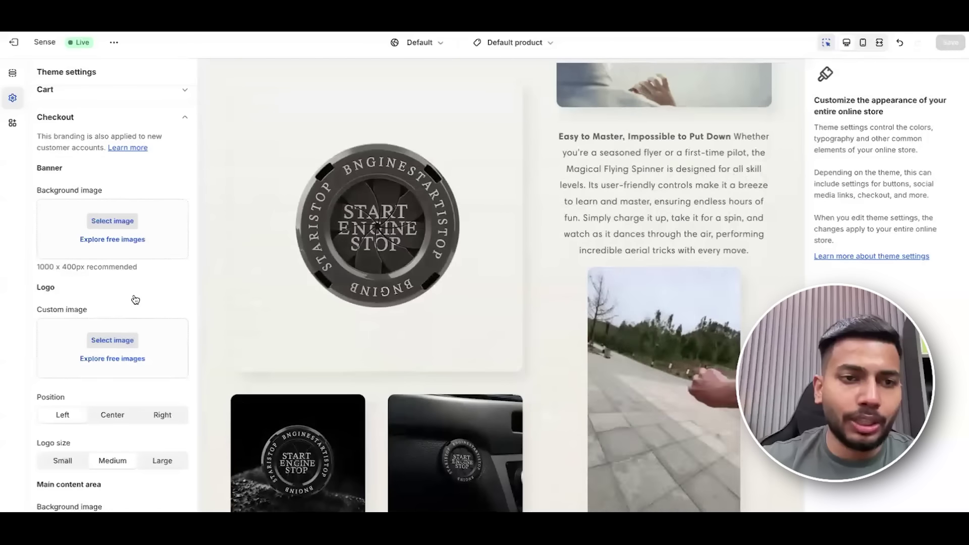
scroll(139, 308, down, 4)
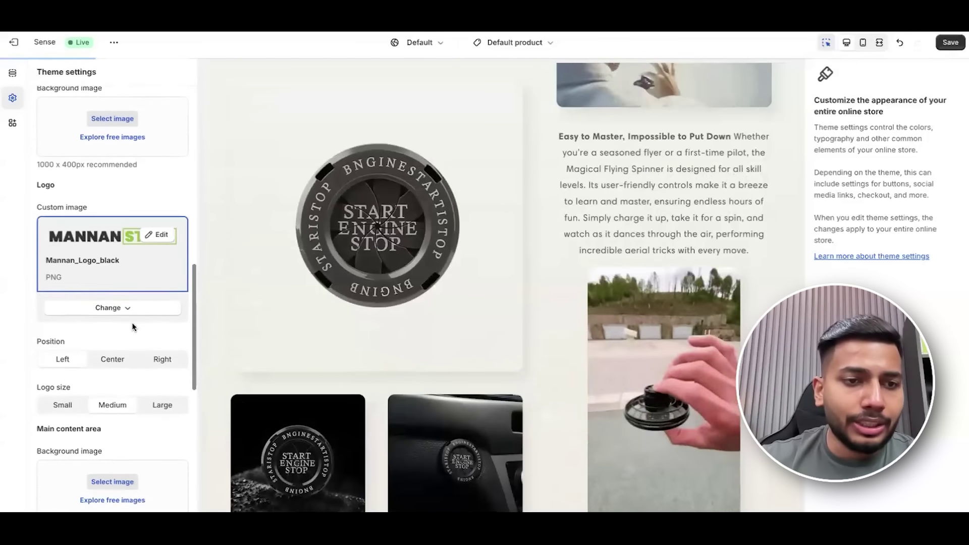
scroll(133, 329, down, 10)
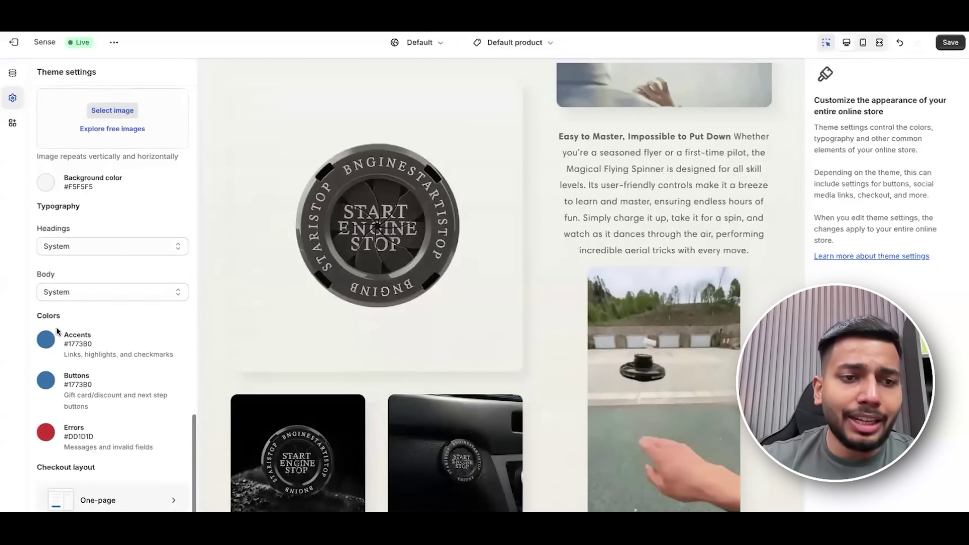
scroll(626, 229, up, 10)
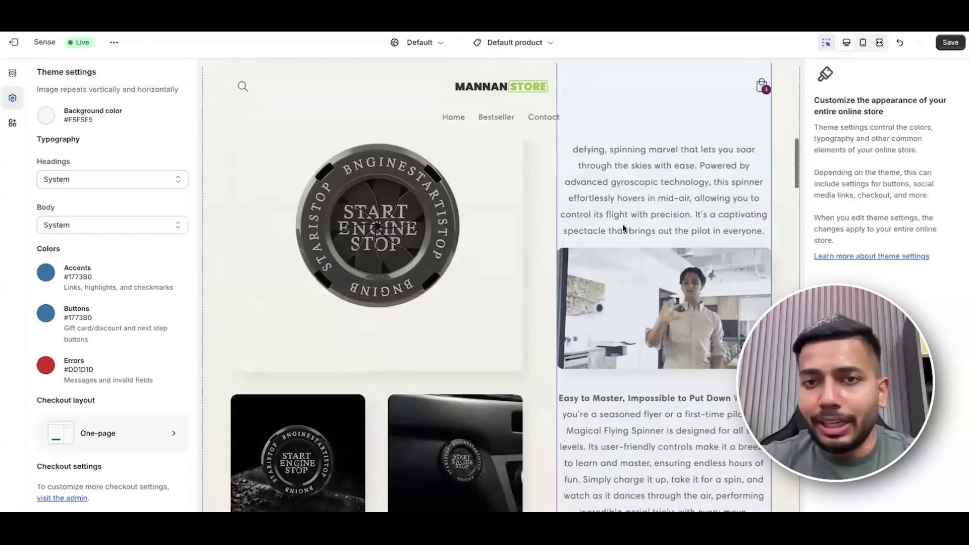
scroll(670, 323, down, 6)
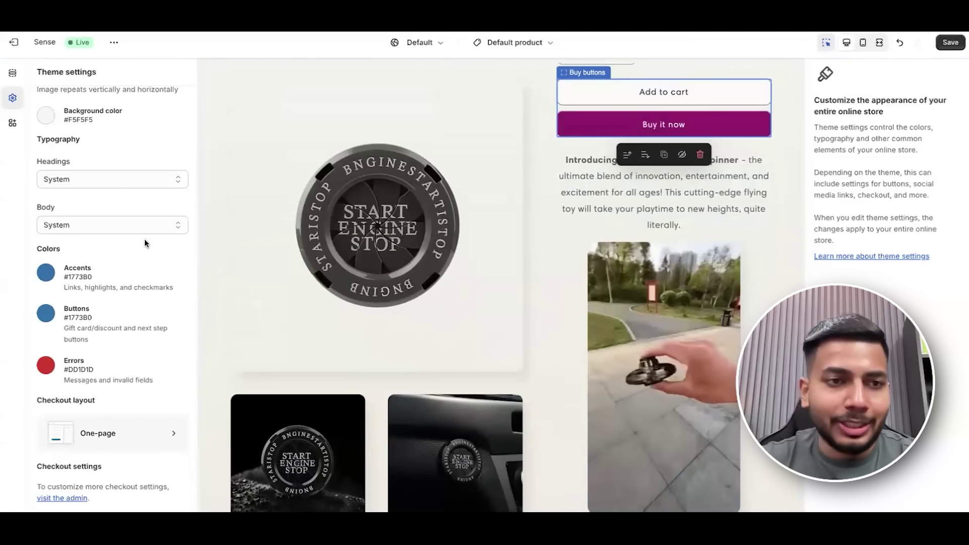
scroll(137, 236, up, 6)
scroll(136, 239, up, 15)
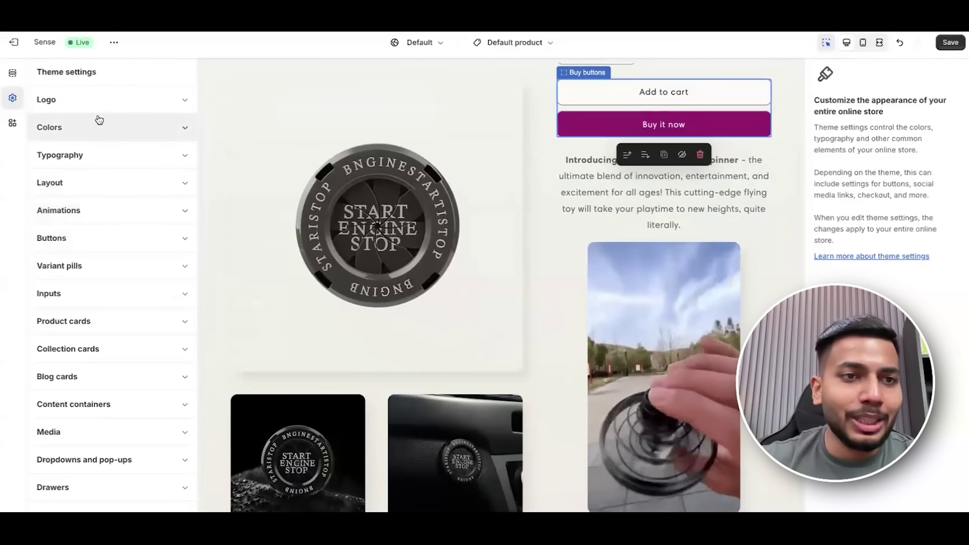
Sample the Buy it now button's purple #9B046F with ColorZilla.
click(114, 133)
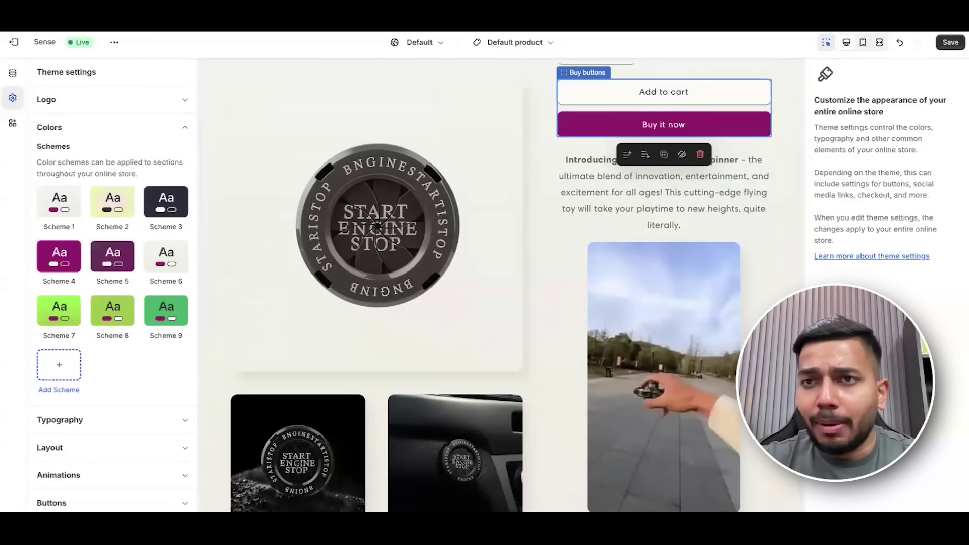
key(alt+shift+z)
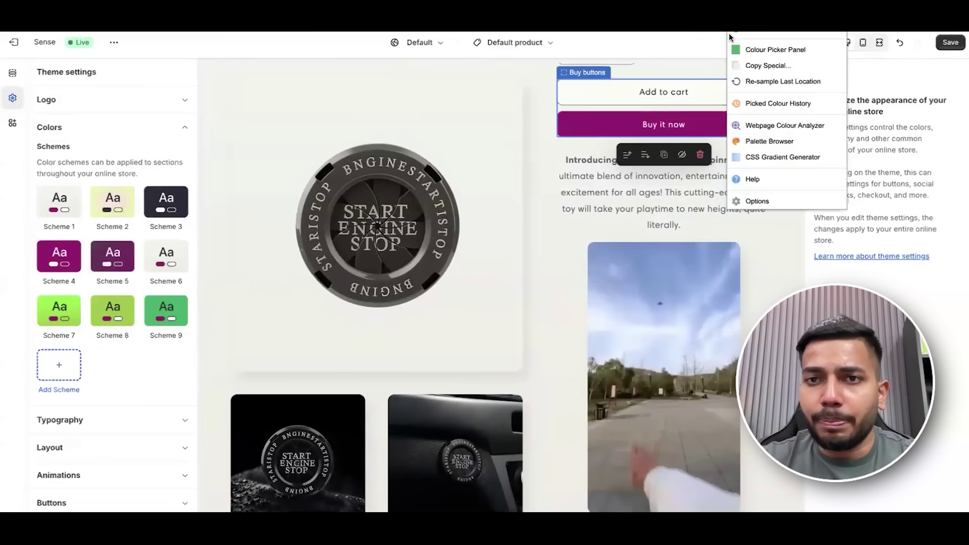
click(757, 35)
click(612, 148)
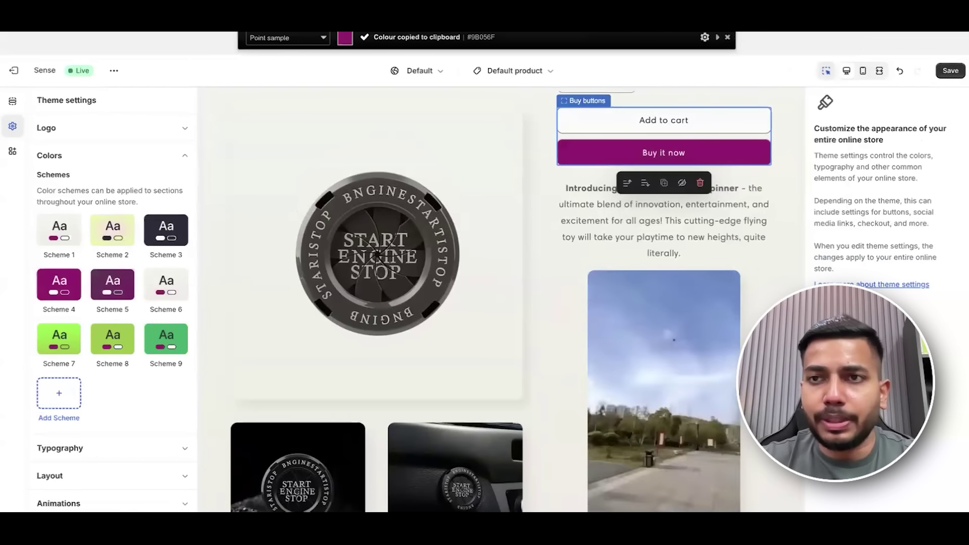
key(alt+shift+z)
click(776, 50)
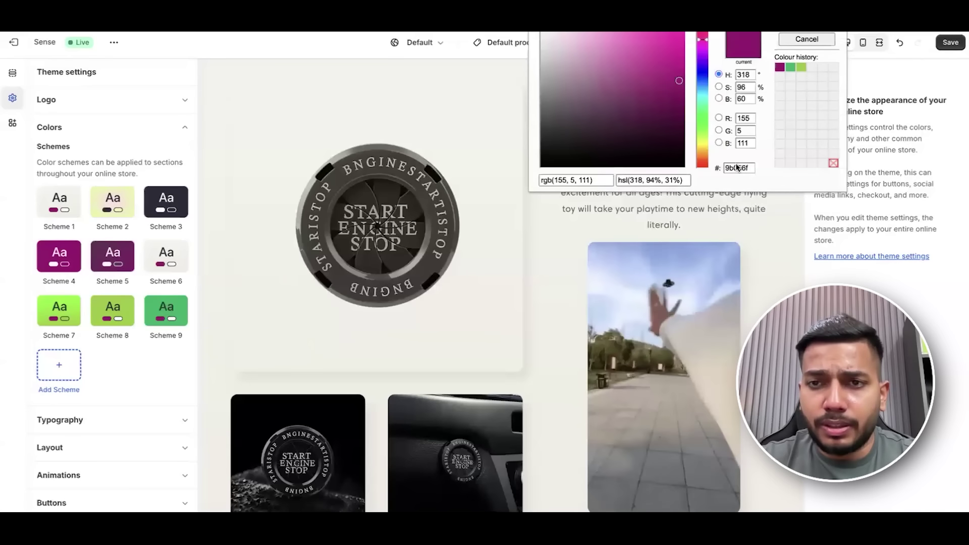
key(Escape)
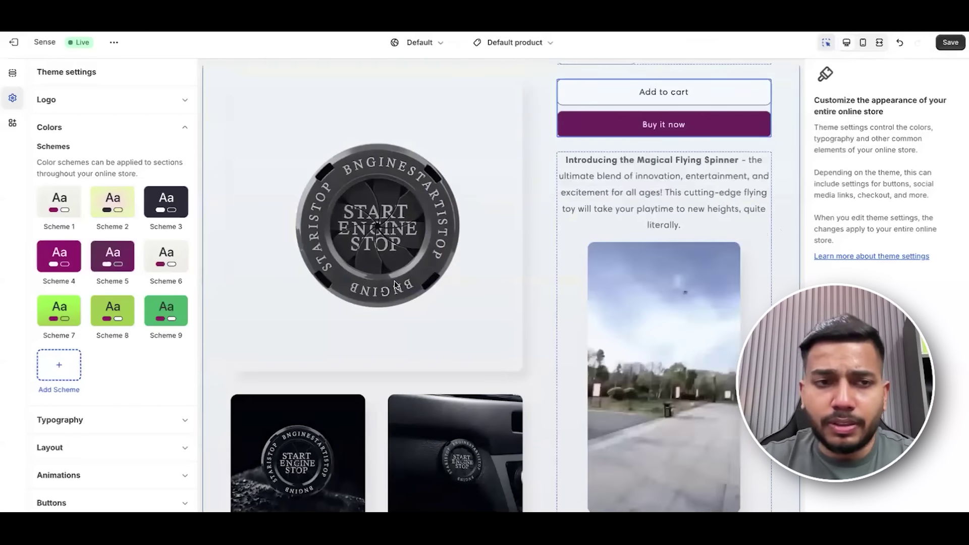
Set the checkout Buttons colour to #9B046F and save the theme.
click(93, 132)
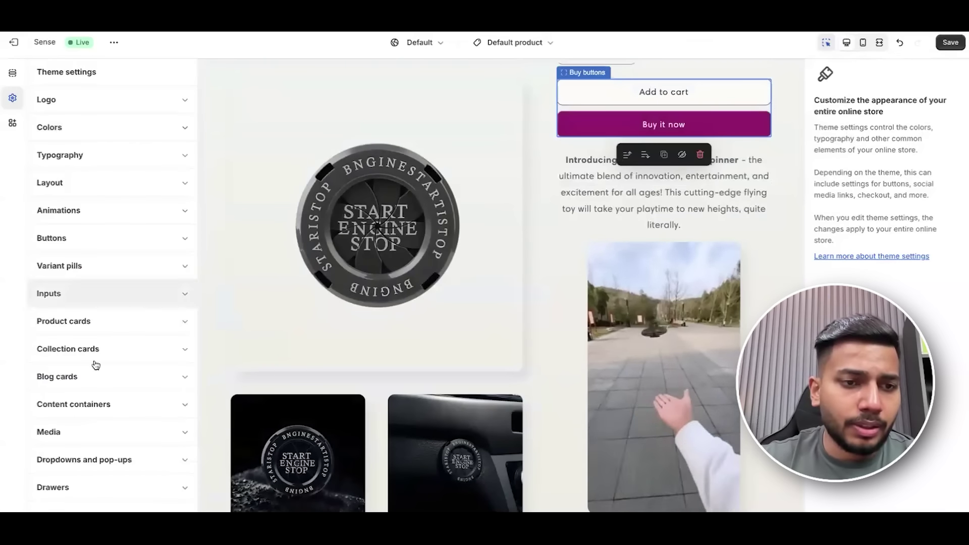
scroll(103, 444, down, 3)
scroll(126, 424, down, 2)
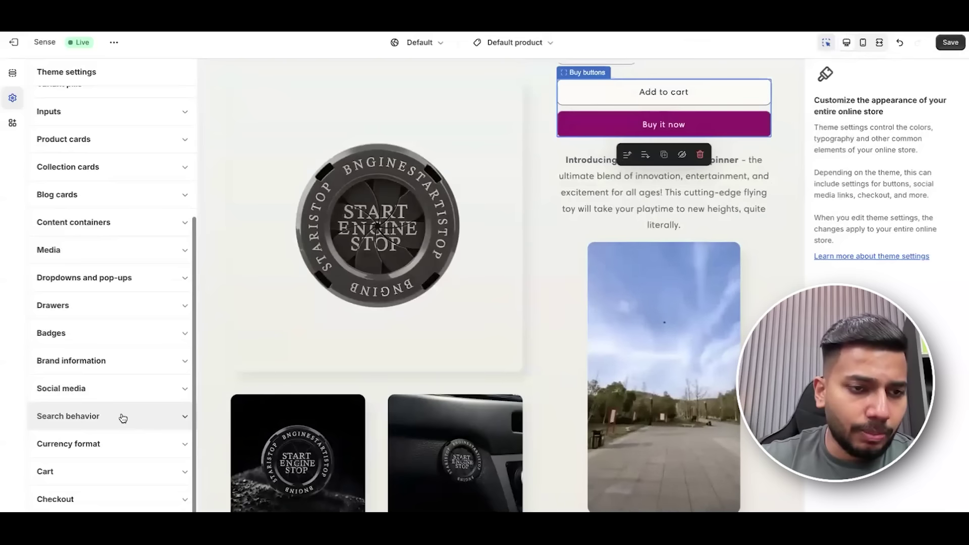
click(121, 499)
scroll(113, 331, down, 10)
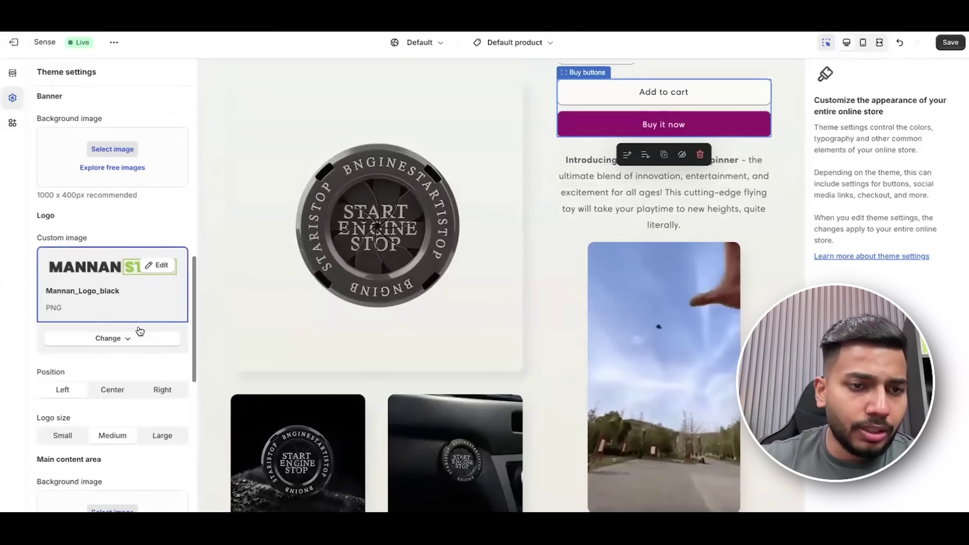
scroll(140, 331, down, 7)
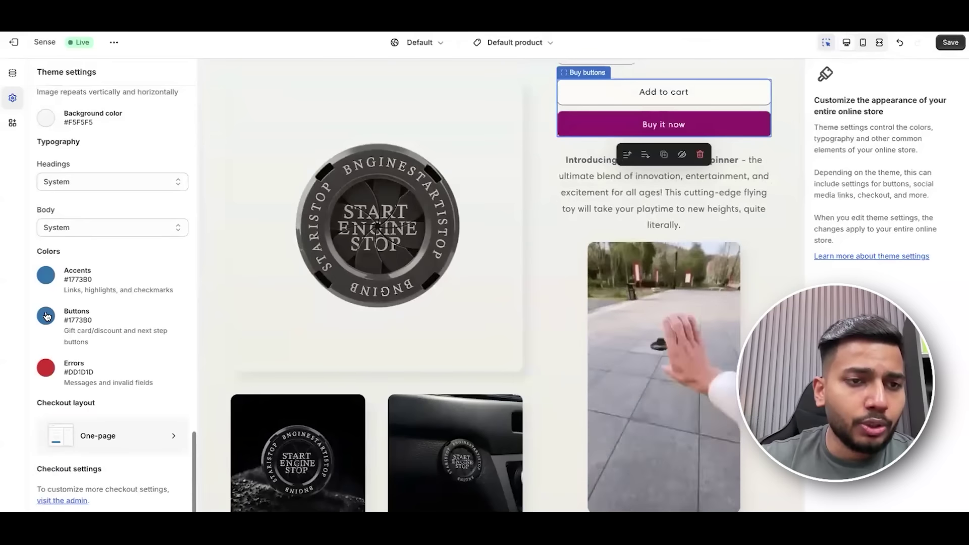
click(47, 316)
click(68, 290)
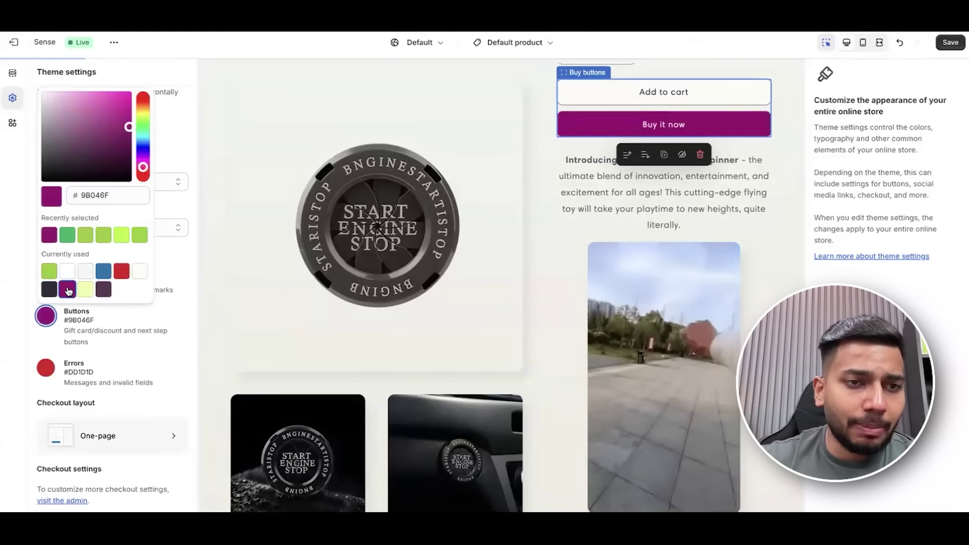
click(169, 300)
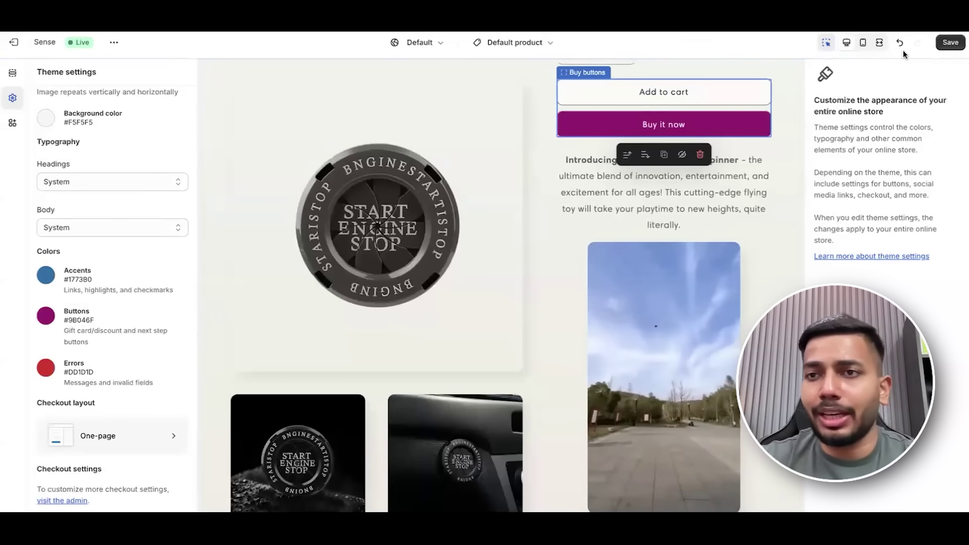
click(951, 43)
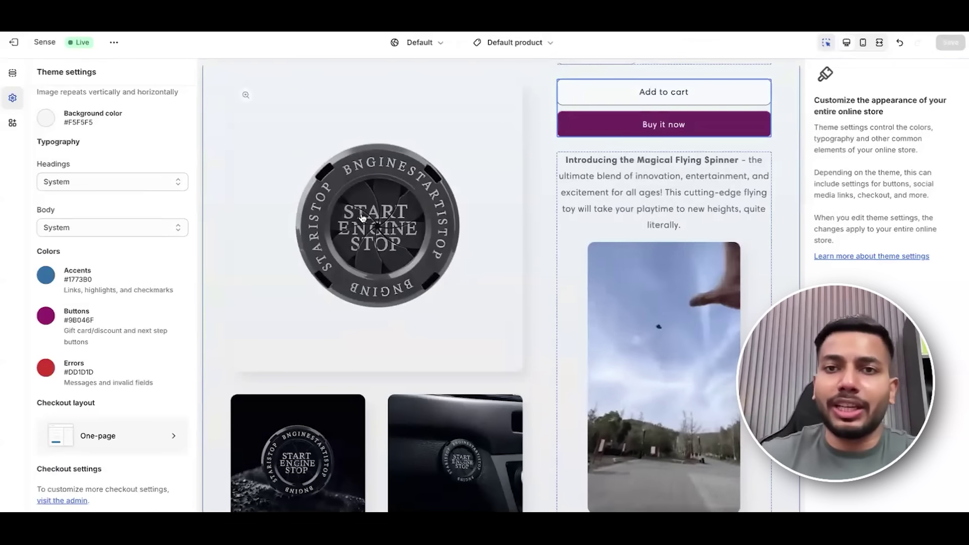
scroll(362, 217, down, 5)
scroll(592, 215, up, 15)
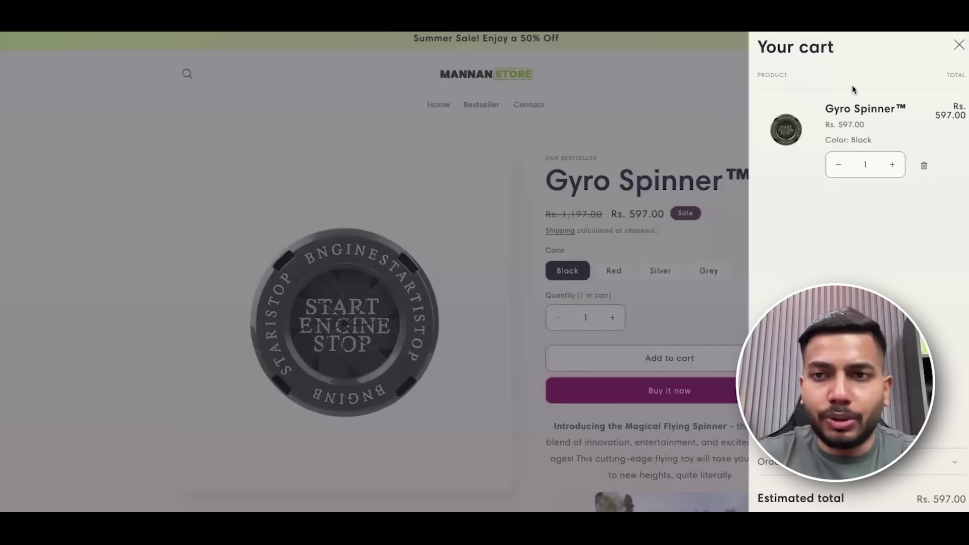
Close the cart drawer and use Buy it now to view the logo-branded Gyro Spinner checkout.
click(526, 95)
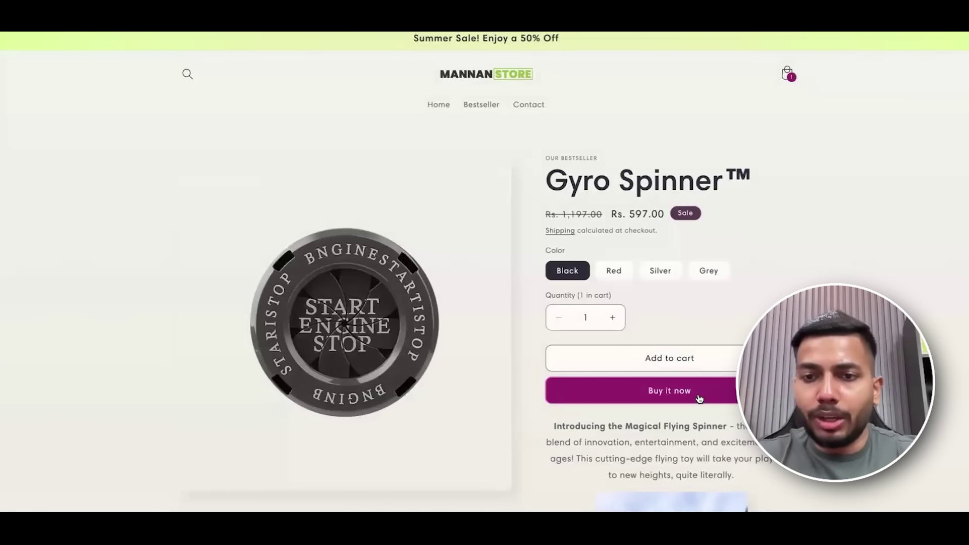
click(699, 398)
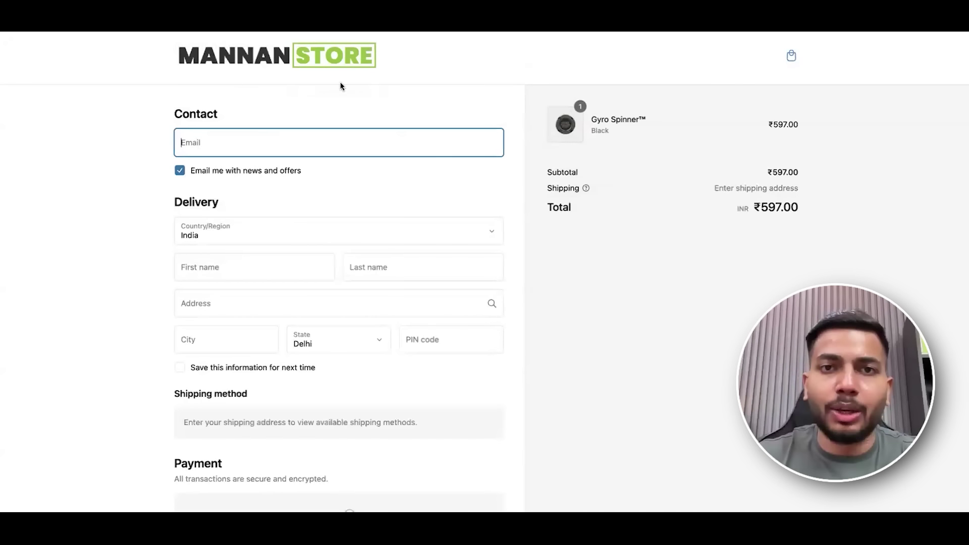
scroll(250, 89, down, 3)
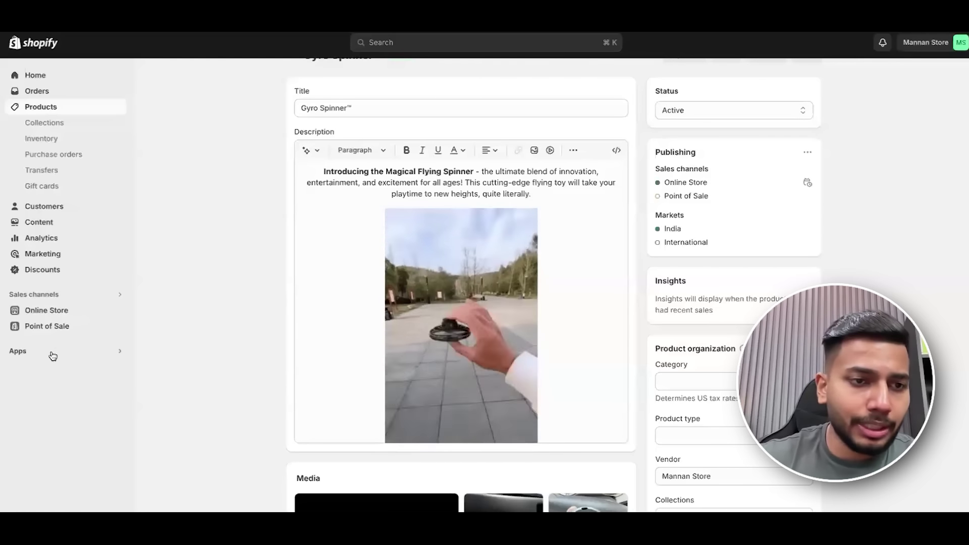
scroll(53, 356, down, 5)
Activate Cash on Delivery (COD) as a manual payment method in Settings > Payments.
click(32, 389)
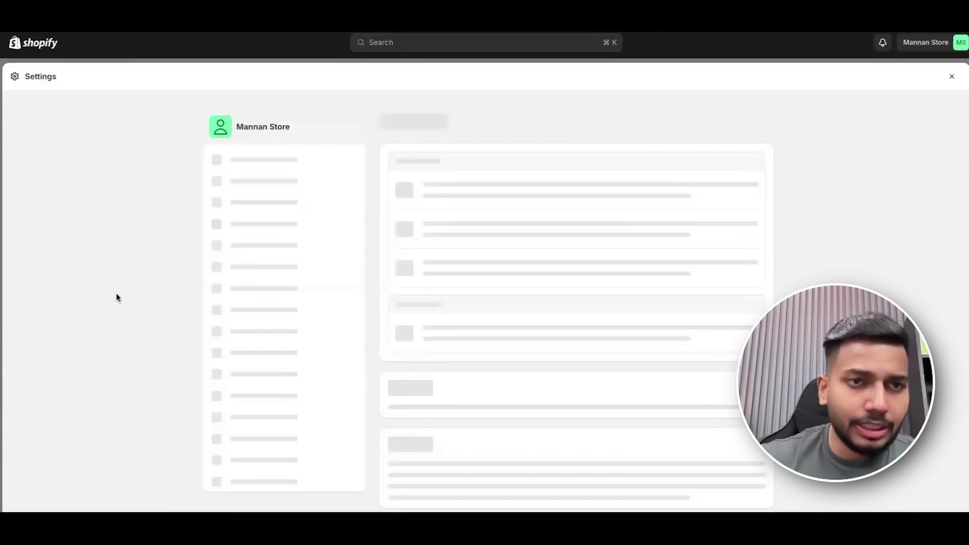
scroll(280, 328, down, 1)
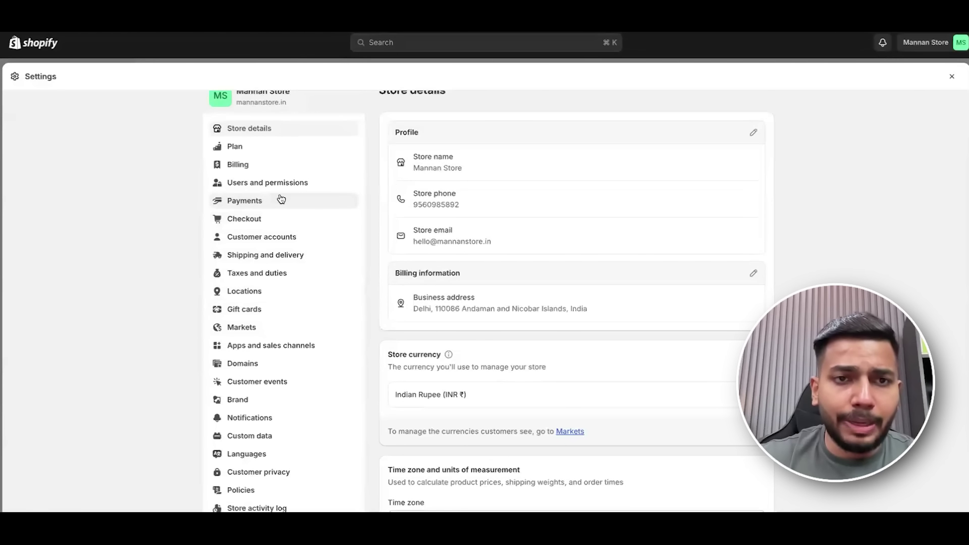
click(244, 200)
scroll(677, 325, down, 7)
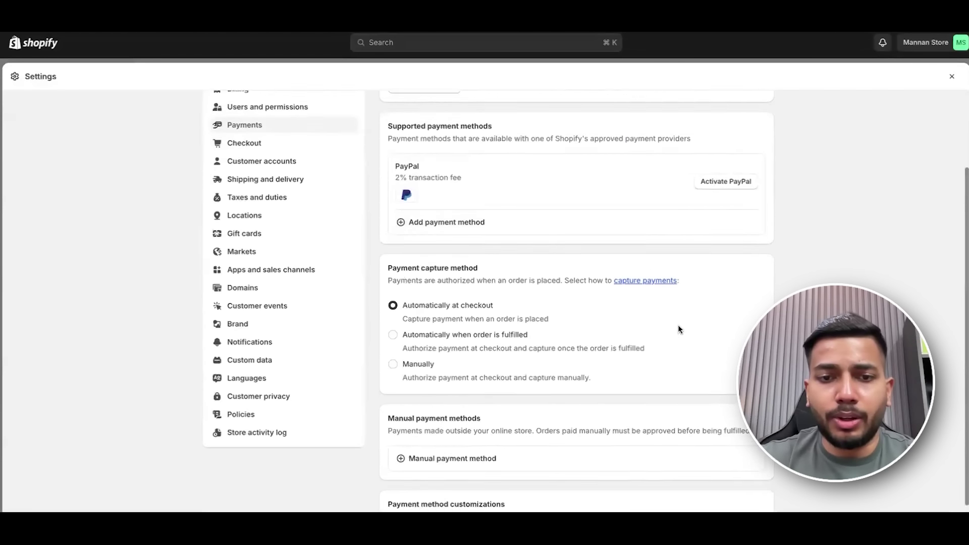
click(450, 372)
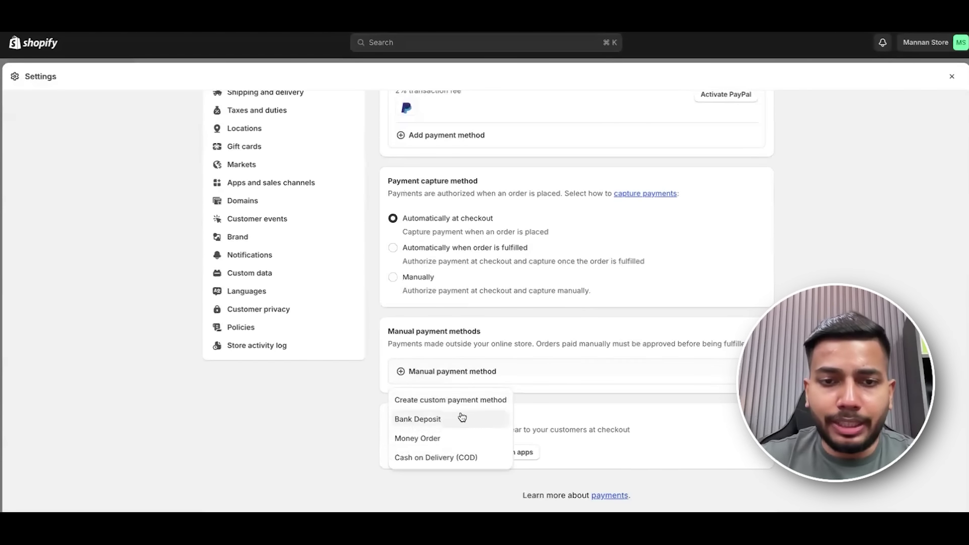
click(448, 459)
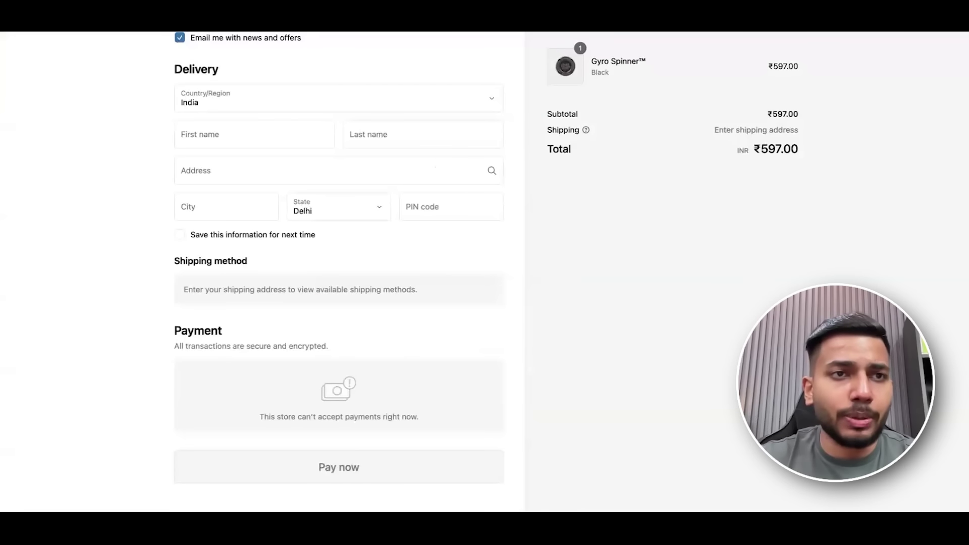
Reload the checkout so the new Cash on Delivery option appears.
key(ctrl+r)
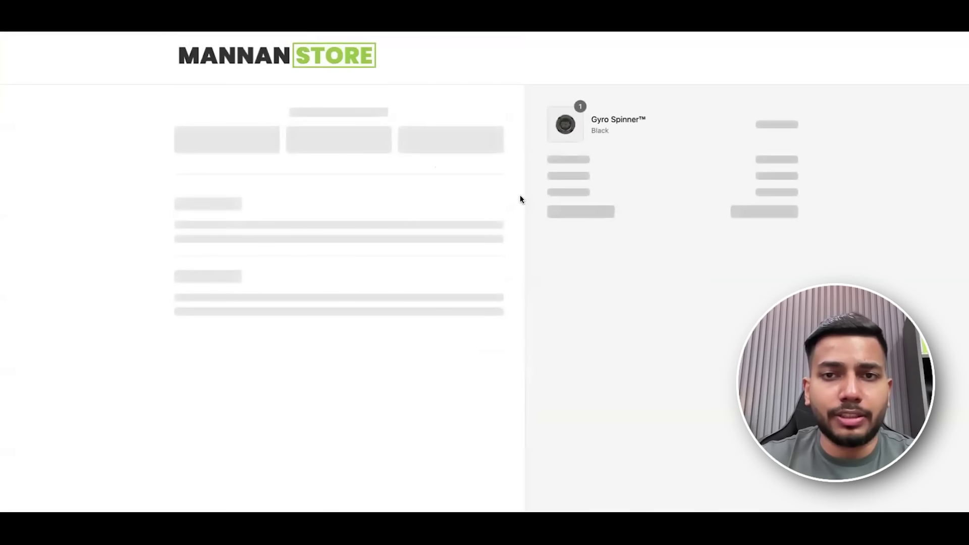
scroll(520, 199, down, 1)
scroll(218, 316, down, 3)
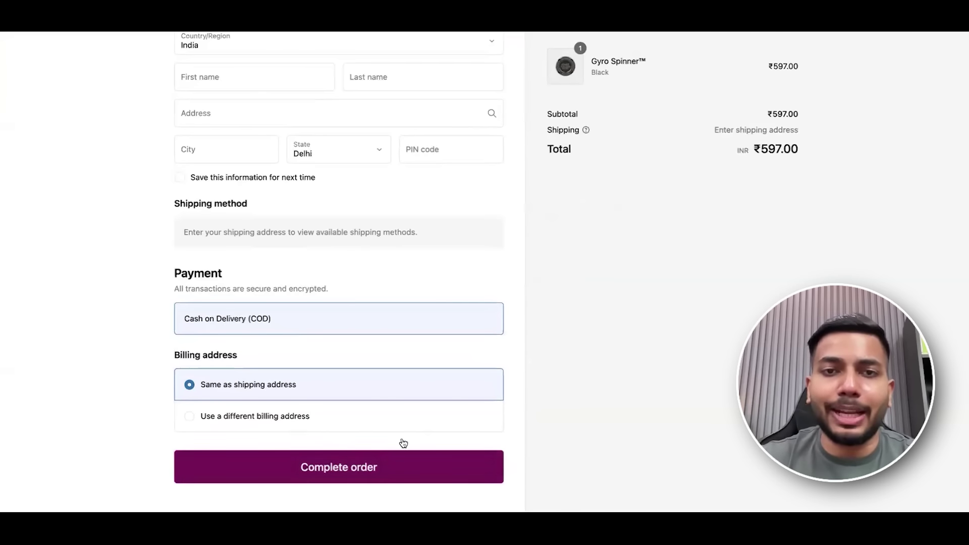
scroll(403, 443, up, 5)
scroll(438, 193, down, 4)
scroll(375, 401, up, 4)
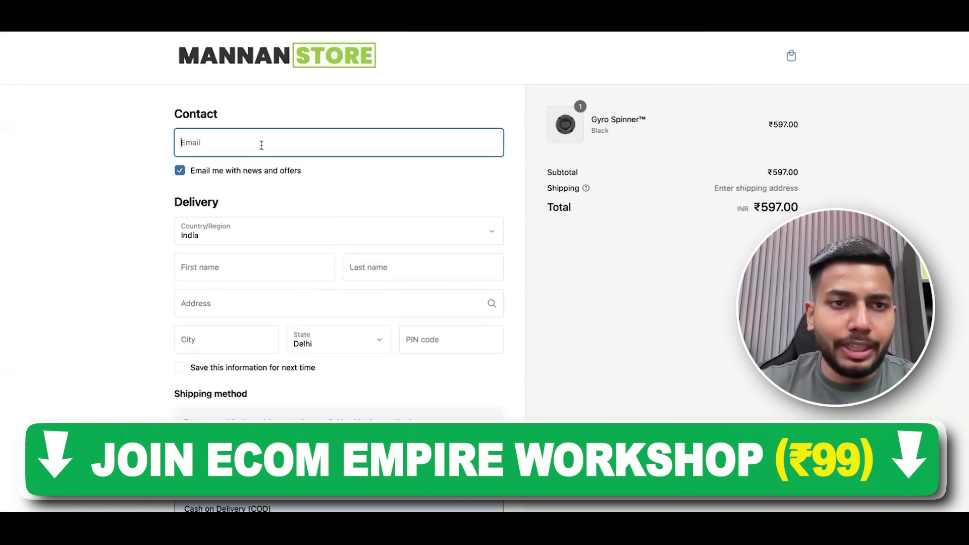
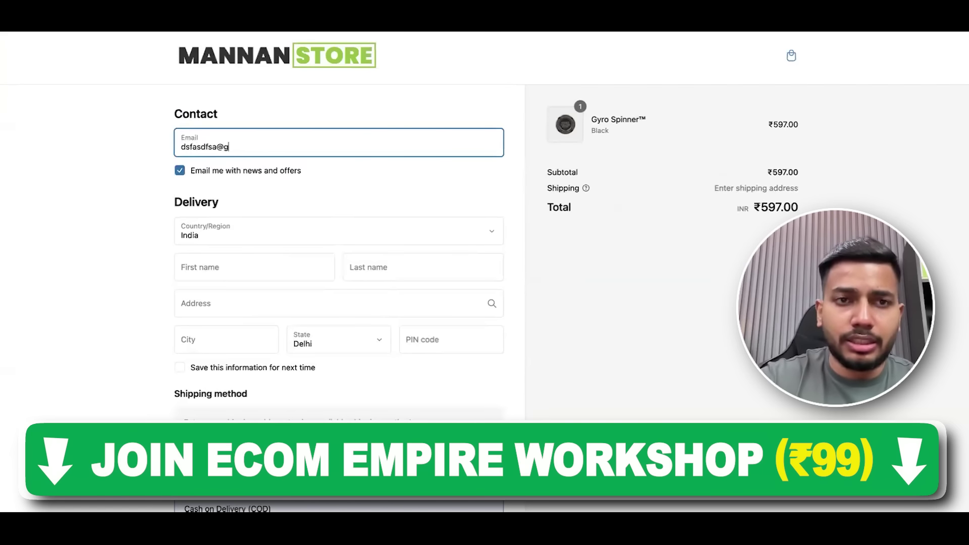
Fill in the customer's email, name, street address and city on the checkout form.
click(227, 268)
text(fsafsd)
key(Tab)
text(fasdfs)
click(260, 308)
text(fsdfas)
click(253, 336)
text(delhi)
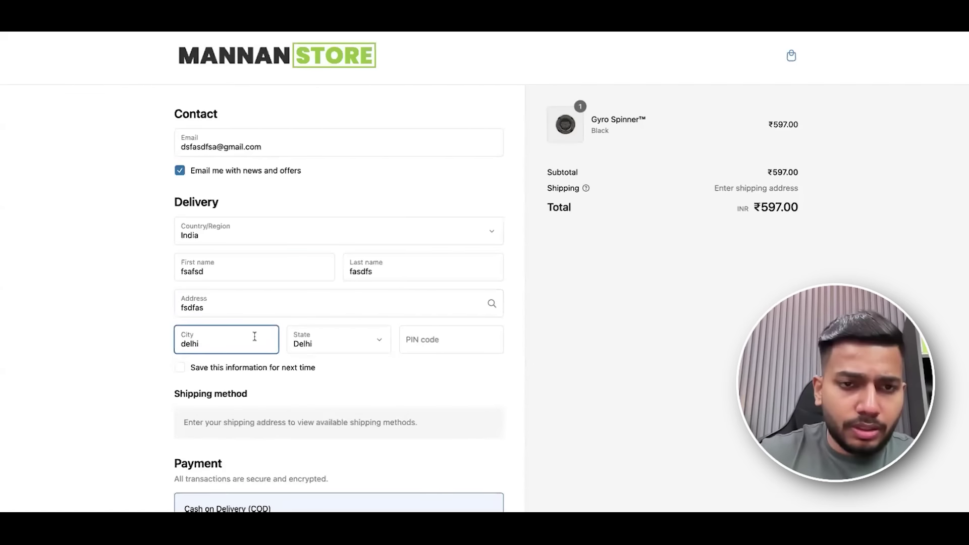
Complete the PIN code so the shipping options load.
scroll(254, 337, down, 4)
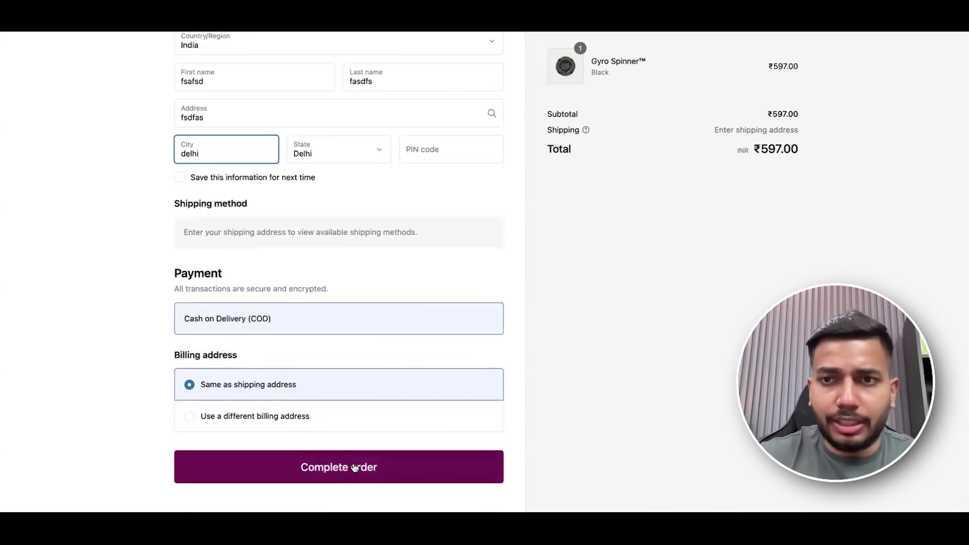
click(355, 468)
text(110086)
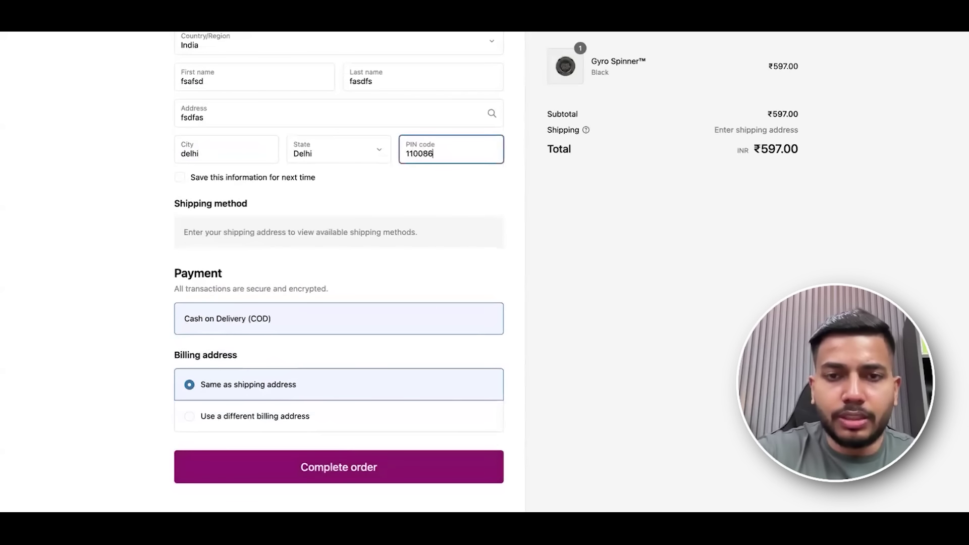
click(310, 464)
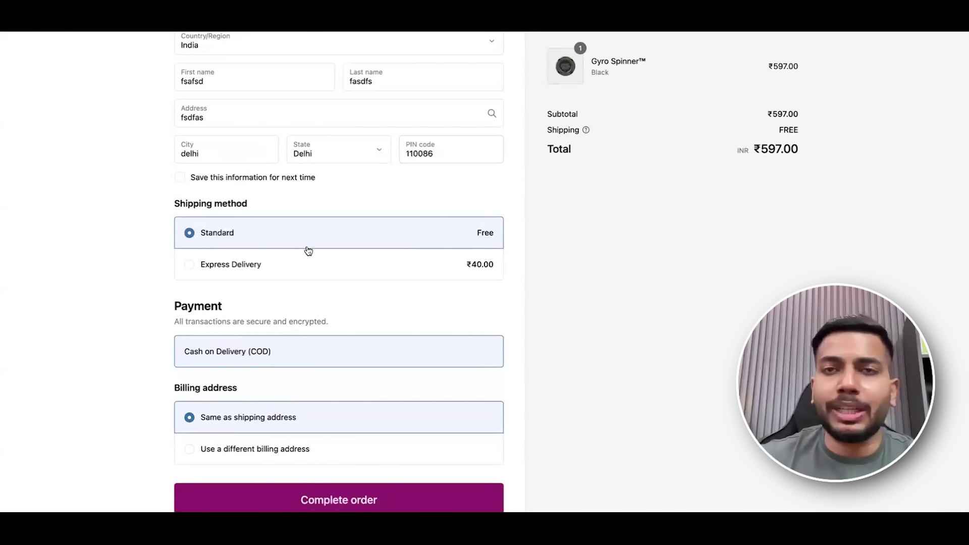
Keep free Standard shipping and place the ₹597.00 Cash on Delivery test order.
click(241, 262)
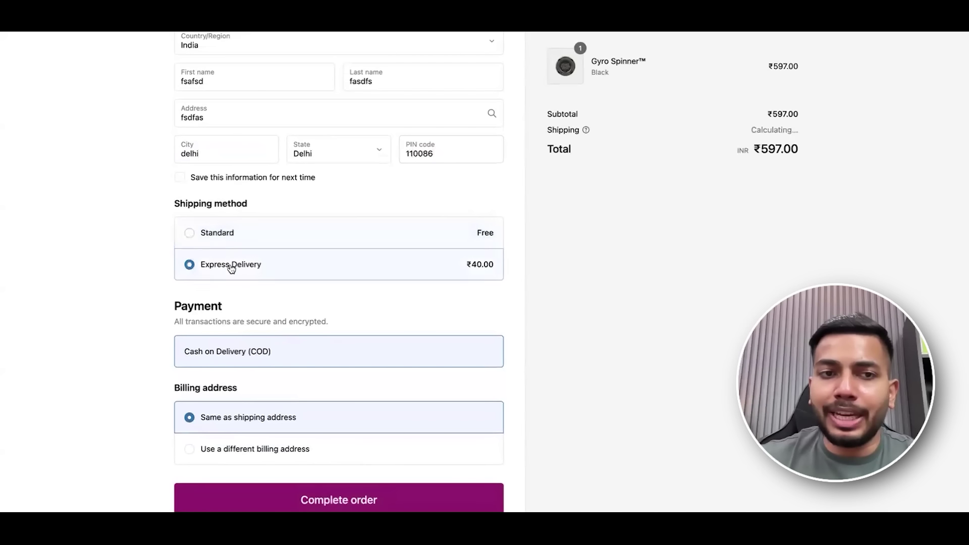
click(355, 238)
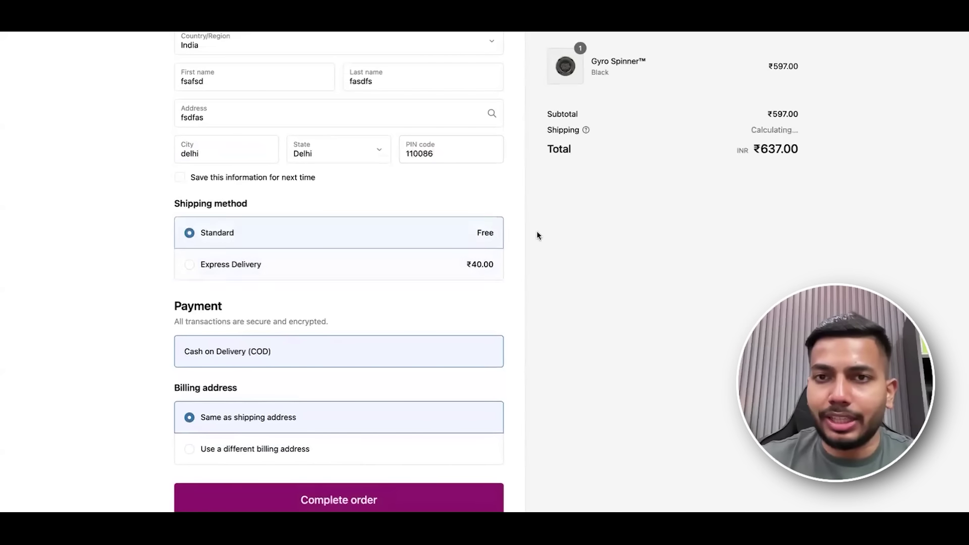
scroll(540, 231, up, 5)
scroll(328, 252, down, 1)
scroll(328, 254, down, 3)
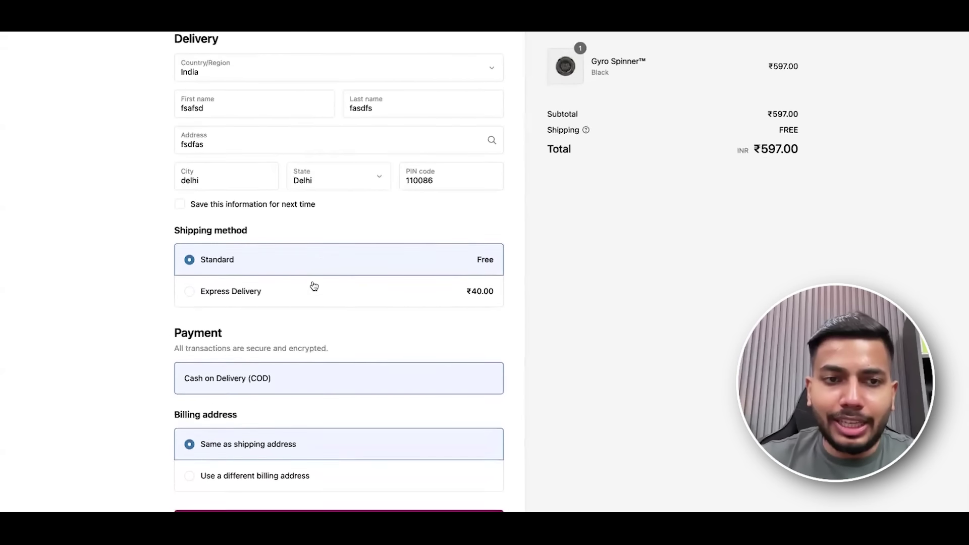
click(333, 260)
click(341, 236)
scroll(454, 299, down, 1)
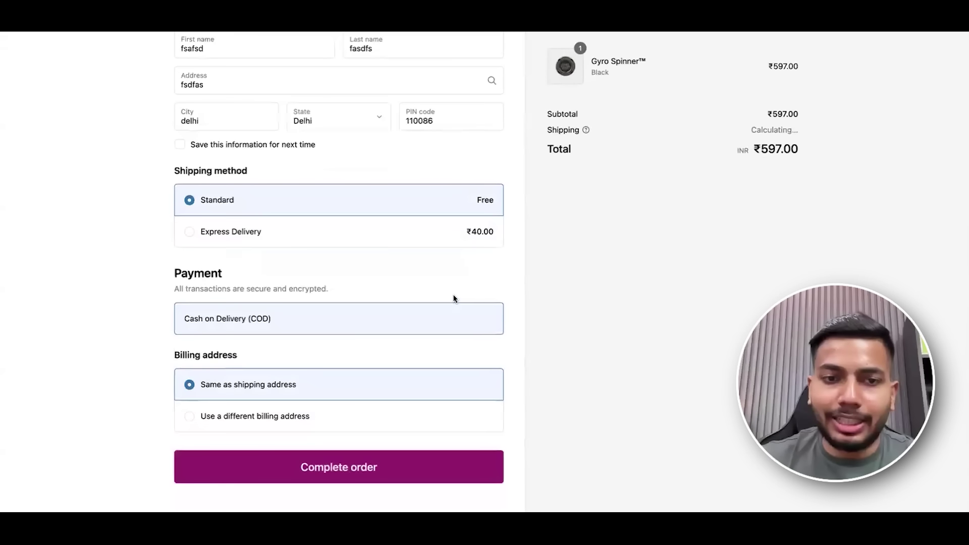
click(347, 467)
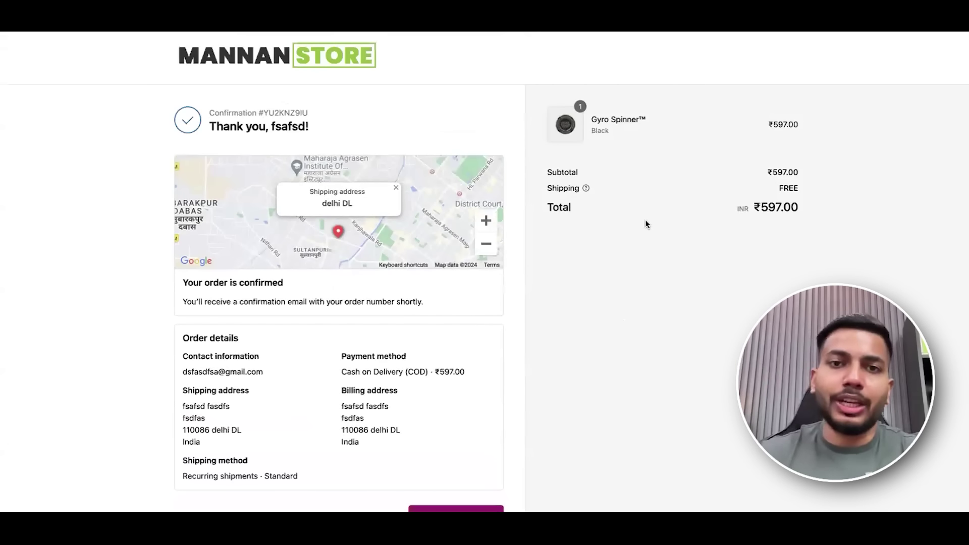
scroll(414, 286, down, 1)
Open Orders and review the earlier pending ₹597.00 COD order's payment and timeline.
click(419, 486)
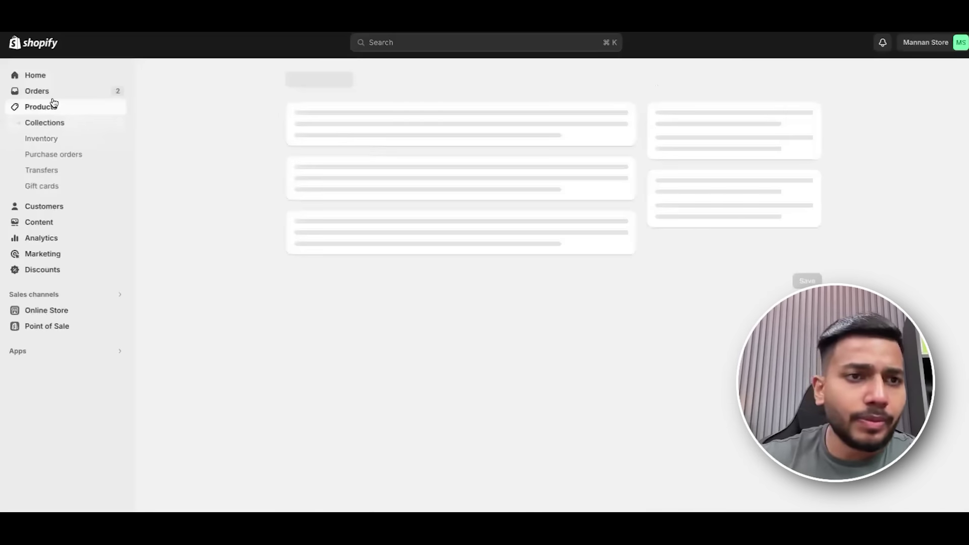
click(53, 95)
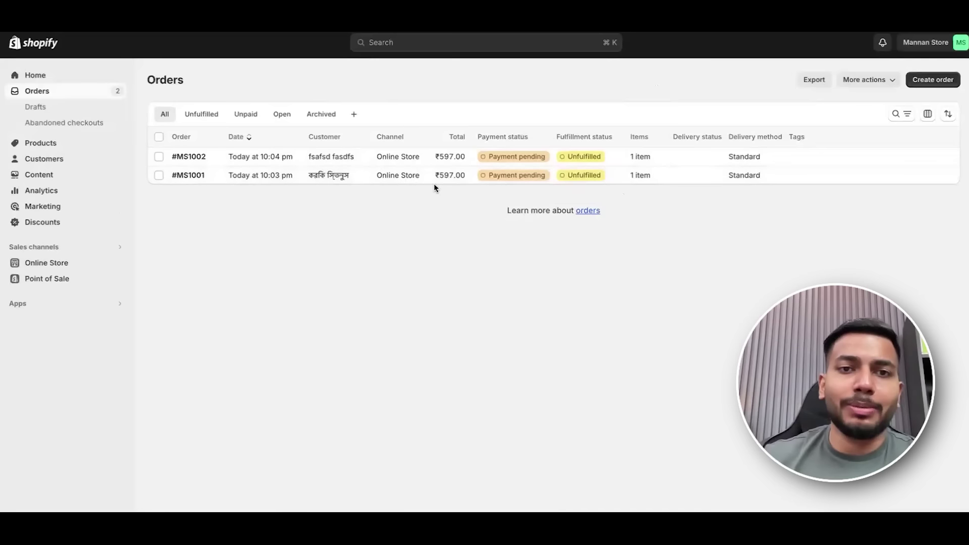
click(213, 177)
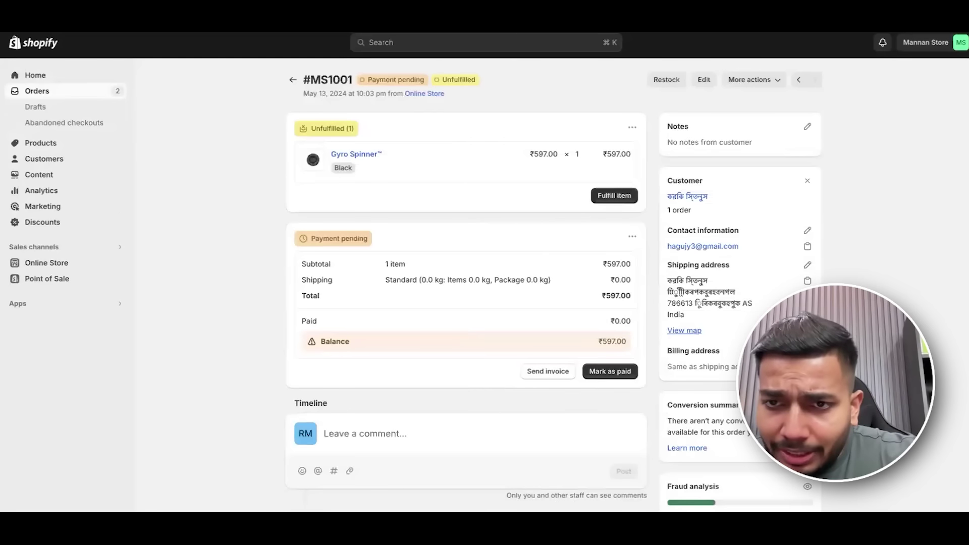
scroll(555, 286, down, 2)
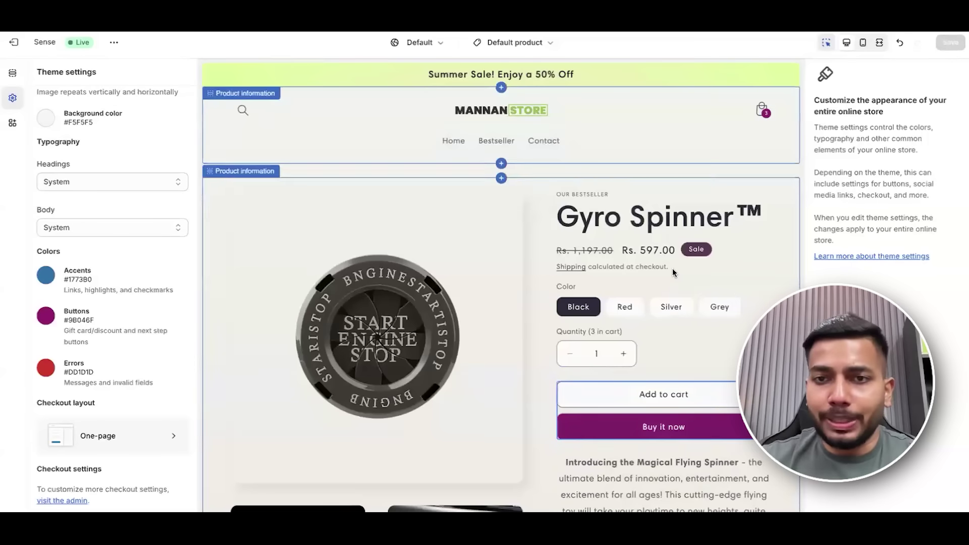
scroll(672, 269, down, 12)
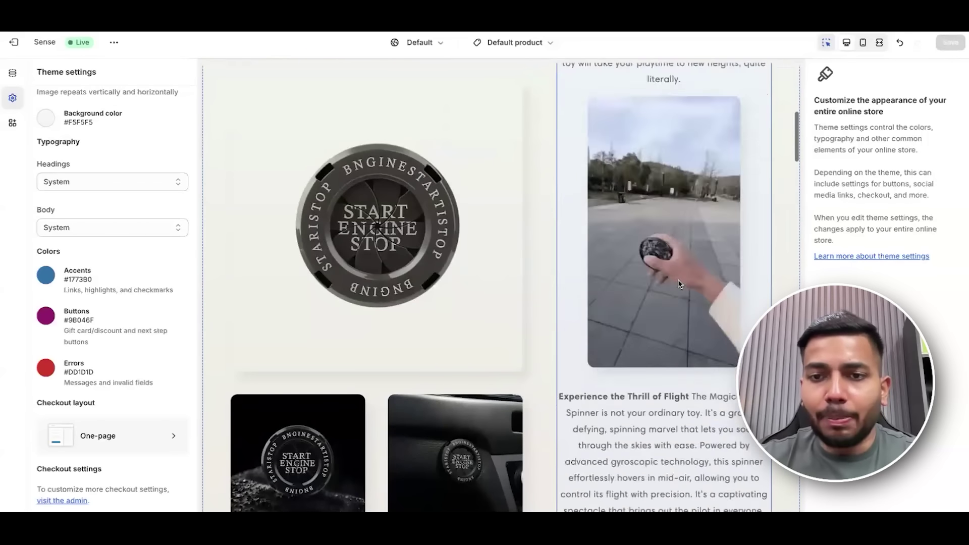
Check the product template's header, buy buttons and Description blocks, then add the Gyro Spinner to the cart.
scroll(667, 410, up, 12)
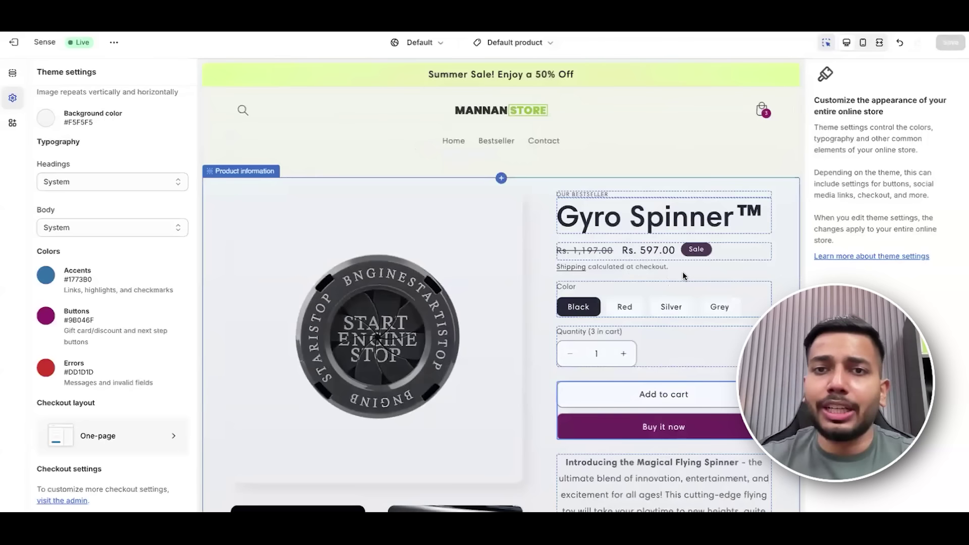
click(513, 43)
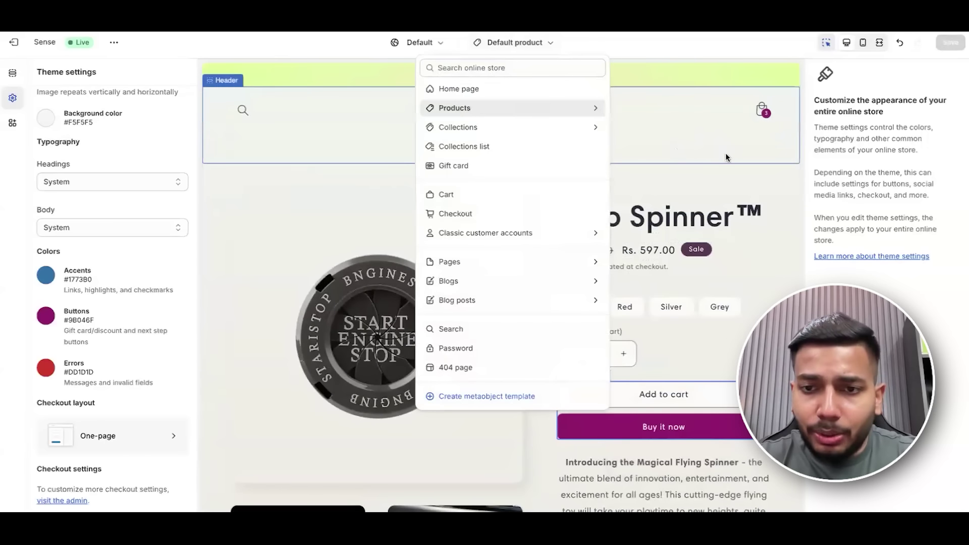
click(725, 153)
click(686, 387)
click(682, 392)
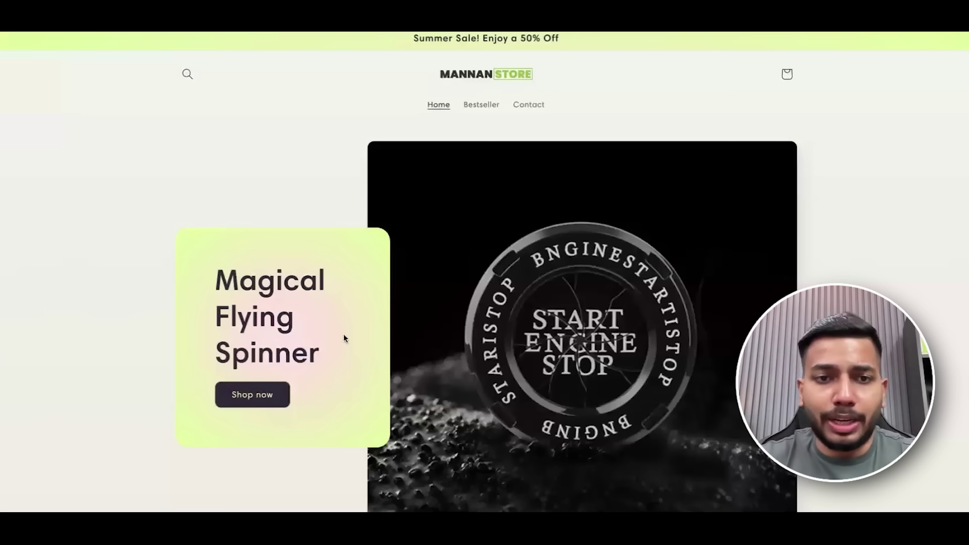
click(255, 393)
click(712, 369)
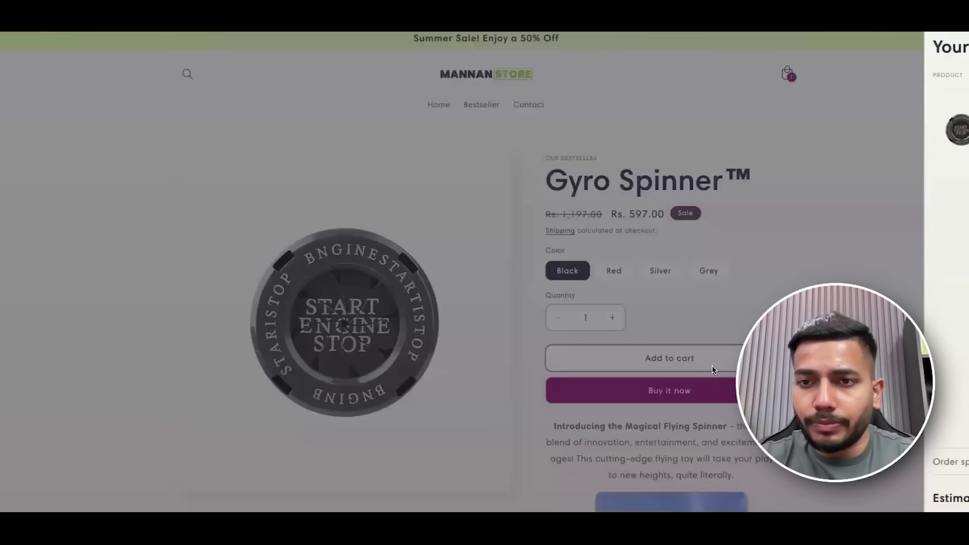